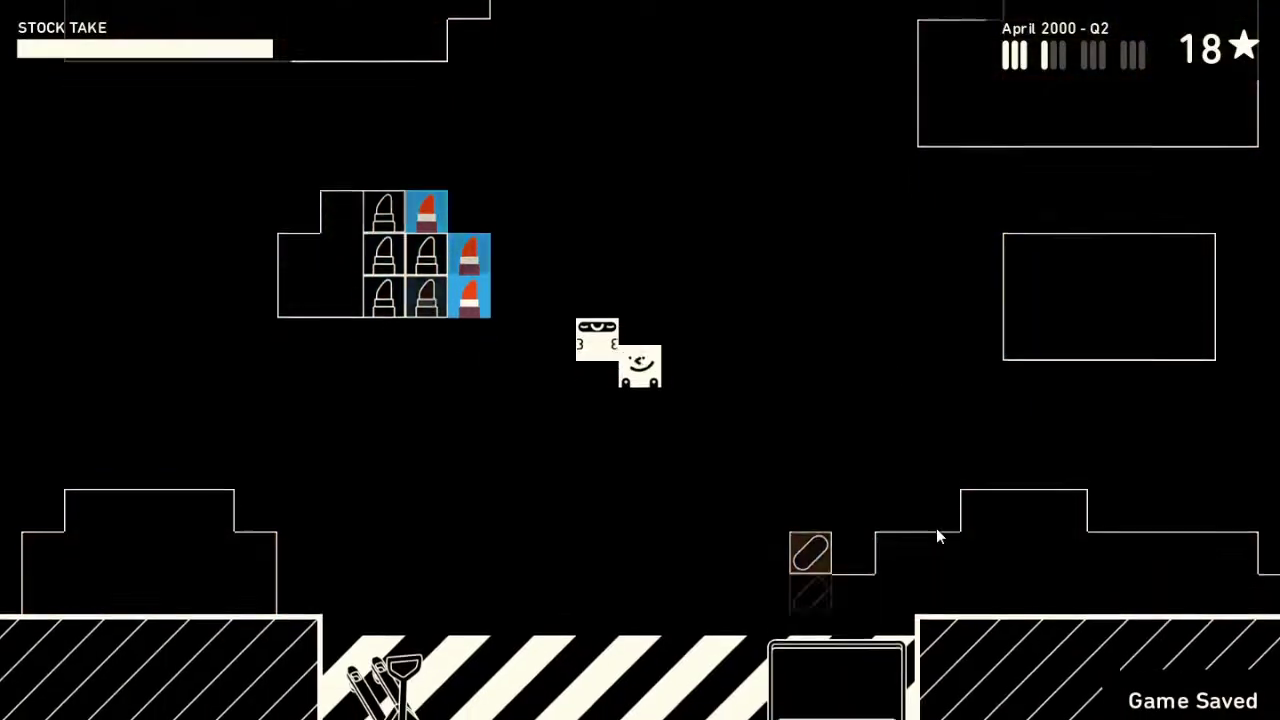
- Walk up into the upper shelves and over toward the traffic cone shelf
{"action": "key", "text": "Up"}
{"action": "key", "text": "Right"}
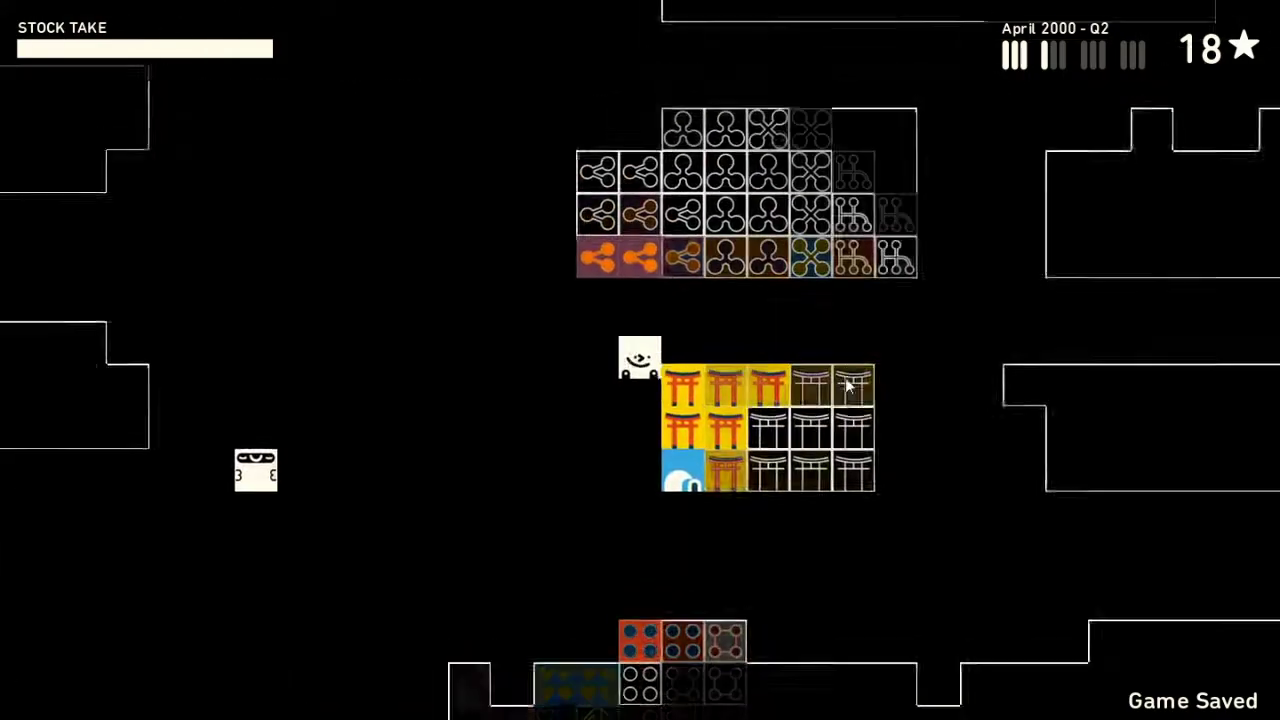
{"action": "key", "text": "Right"}
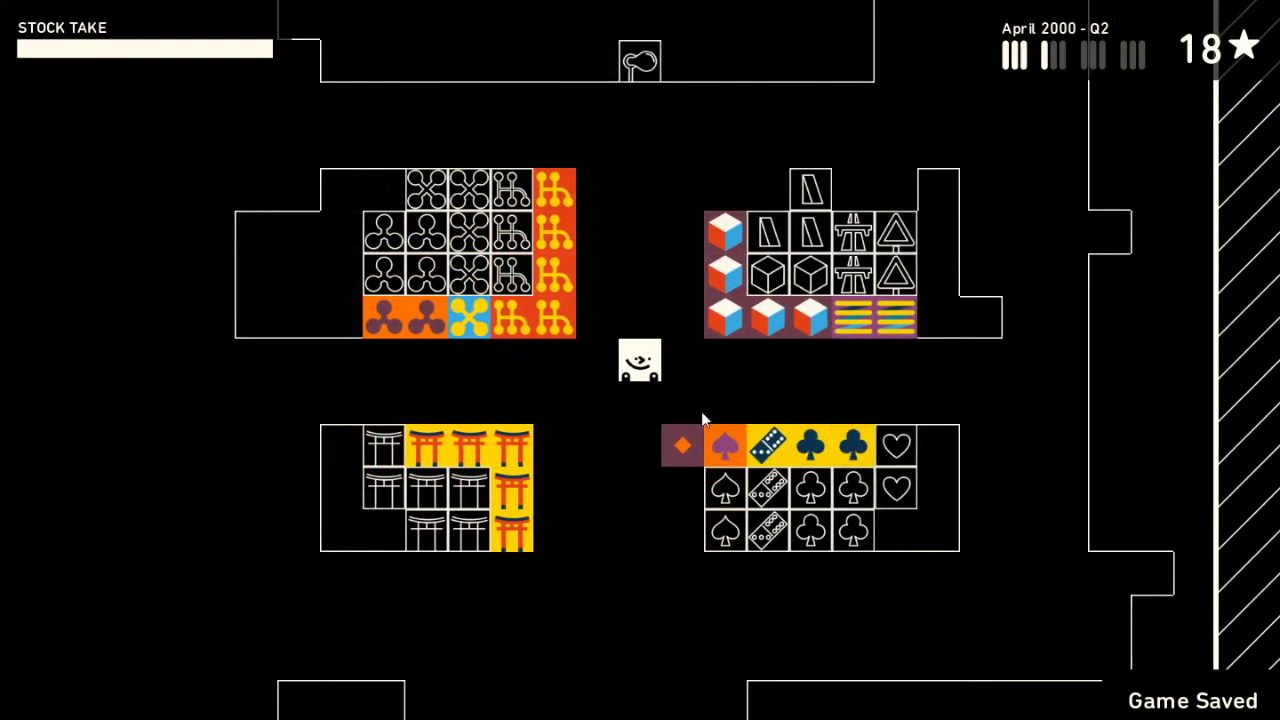
{"action": "key", "text": "Down"}
{"action": "key", "text": "Down"}
{"action": "key", "text": "Left"}
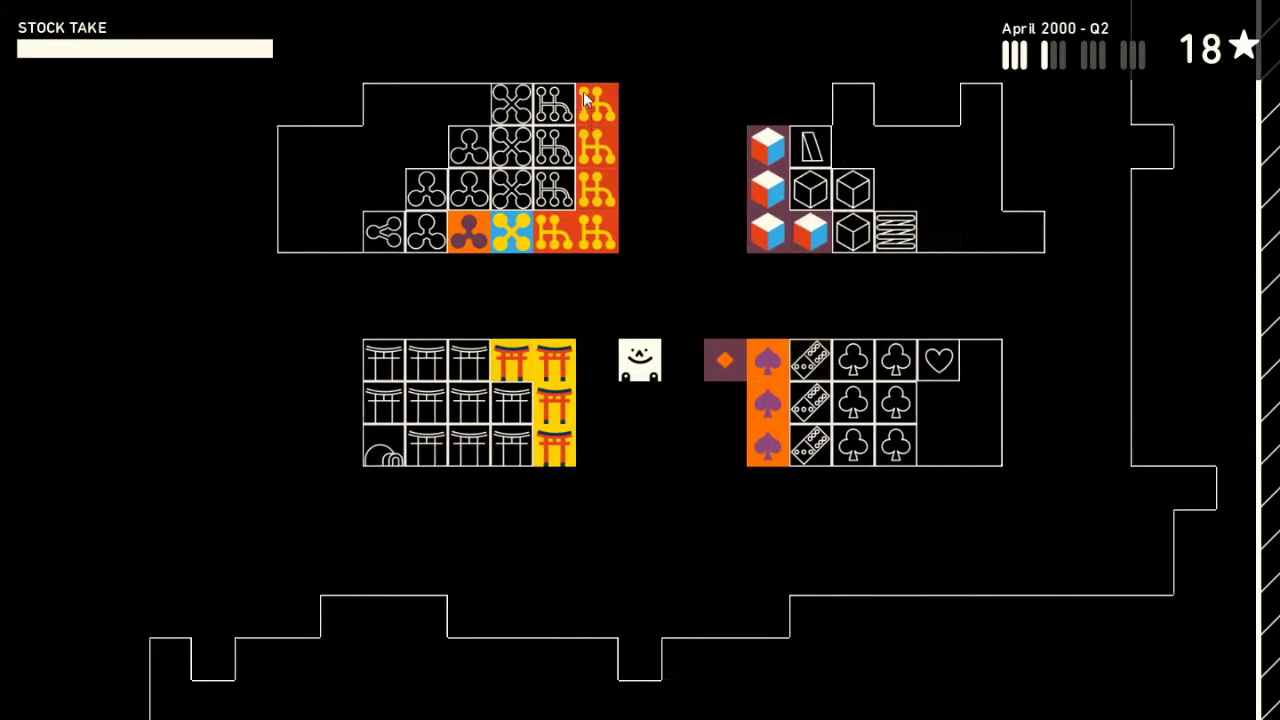
{"action": "key", "text": "Up"}
{"action": "key", "text": "Up"}
{"action": "key", "text": "Right"}
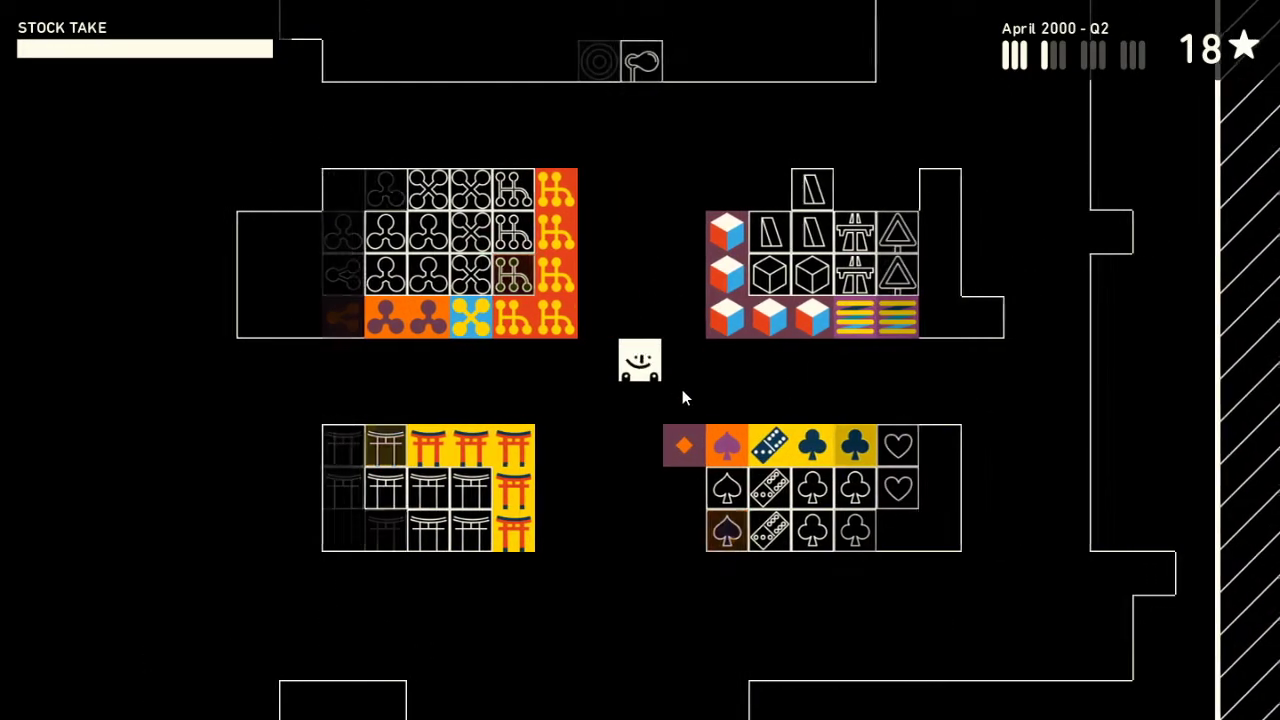
{"action": "key", "text": "Right"}
{"action": "key", "text": "Right"}
{"action": "key", "text": "Right"}
{"action": "key", "text": "Right"}
{"action": "key", "text": "Right"}
{"action": "key", "text": "Right"}
{"action": "key", "text": "Right"}
{"action": "key", "text": "Right"}
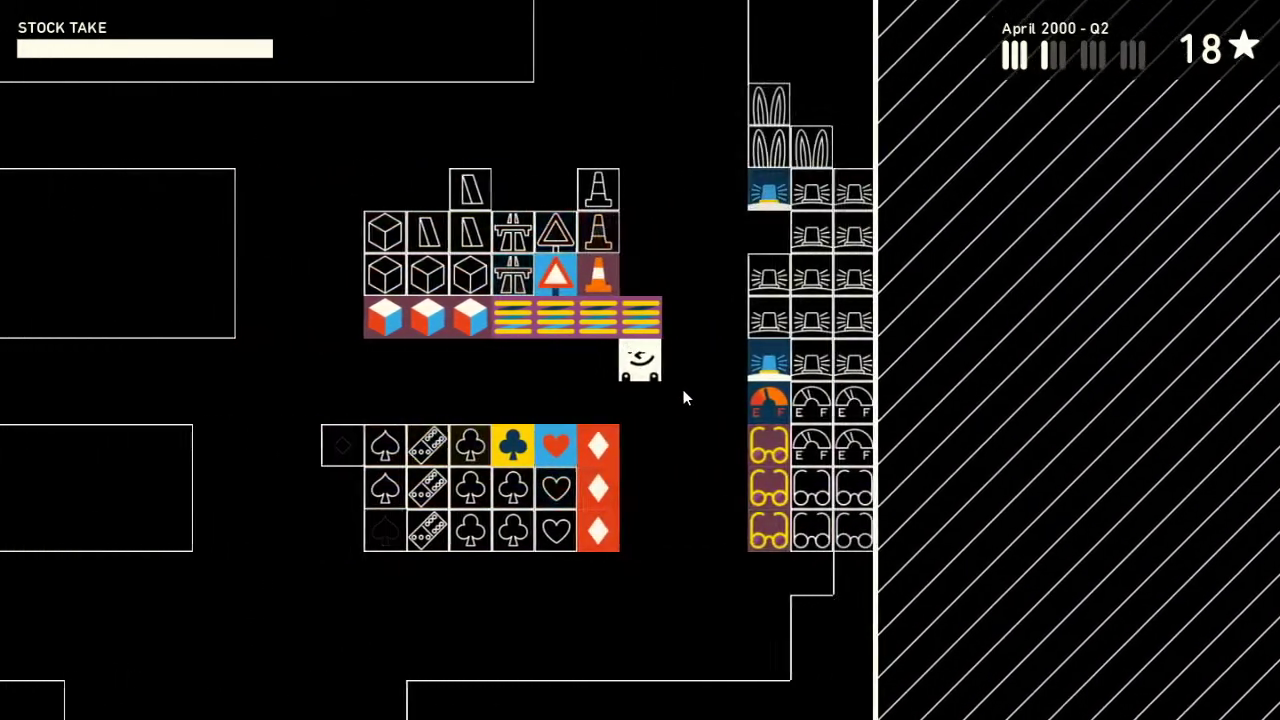
{"action": "key", "text": "Right"}
- Move across the shelves to reach the target symbol shelf
{"action": "key", "text": "Up"}
{"action": "key", "text": "Up"}
{"action": "key", "text": "Up"}
{"action": "key", "text": "Up"}
{"action": "key", "text": "Up"}
{"action": "key", "text": "Left"}
{"action": "key", "text": "Left"}
{"action": "key", "text": "Left"}
{"action": "key", "text": "Left"}
{"action": "key", "text": "Left"}
{"action": "key", "text": "Left"}
{"action": "key", "text": "Left"}
{"action": "key", "text": "Left"}
{"action": "key", "text": "Left"}
{"action": "key", "text": "Left"}
{"action": "key", "text": "Left"}
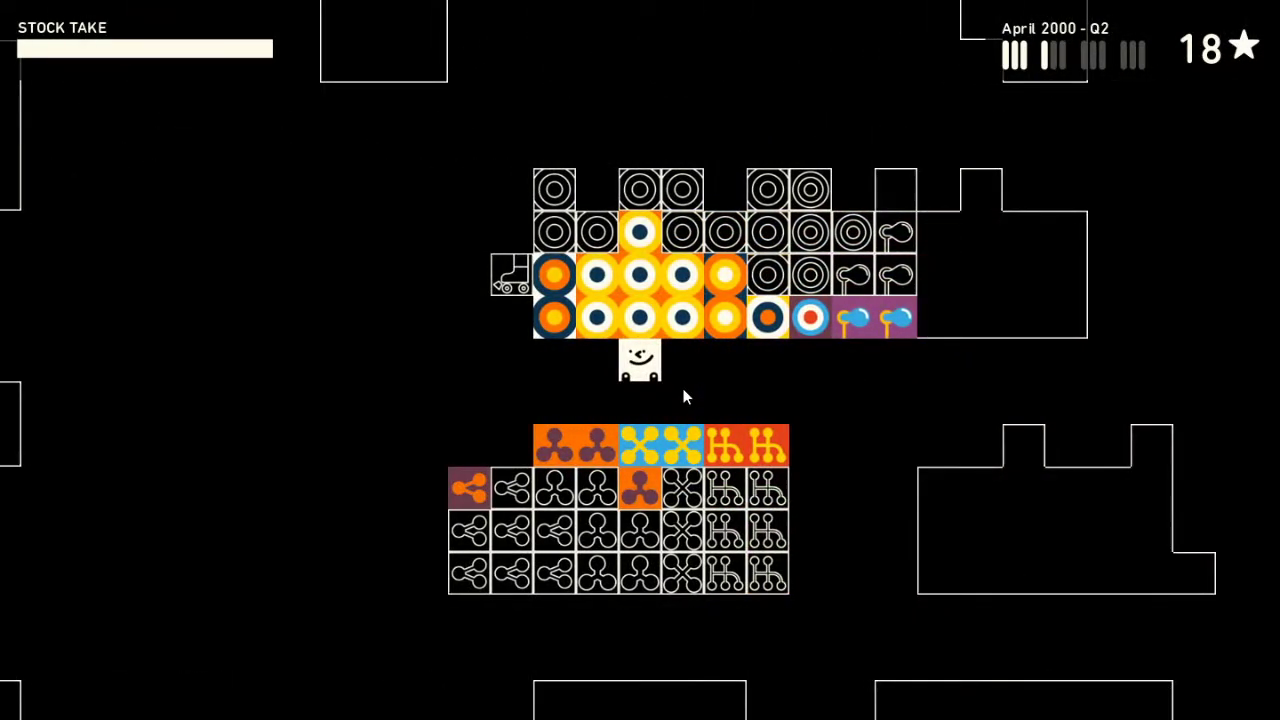
{"action": "key", "text": "Right"}
{"action": "key", "text": "Right"}
{"action": "key", "text": "Right"}
{"action": "key", "text": "Right"}
{"action": "key", "text": "Right"}
{"action": "key", "text": "Right"}
{"action": "key", "text": "Left"}
{"action": "key", "text": "Left"}
{"action": "key", "text": "Left"}
{"action": "key", "text": "Left"}
{"action": "key", "text": "Left"}
{"action": "key", "text": "Left"}
{"action": "key", "text": "Left"}
{"action": "key", "text": "Left"}
{"action": "key", "text": "Left"}
{"action": "key", "text": "Left"}
{"action": "key", "text": "Left"}
{"action": "key", "text": "Left"}
{"action": "key", "text": "Right"}
{"action": "key", "text": "Right"}
{"action": "key", "text": "Right"}
{"action": "key", "text": "Right"}
{"action": "key", "text": "Up"}
{"action": "key", "text": "Up"}
{"action": "key", "text": "Up"}
{"action": "key", "text": "Right"}
{"action": "key", "text": "Up"}
{"action": "key", "text": "Right"}
{"action": "key", "text": "Up"}
{"action": "key", "text": "Up"}
{"action": "key", "text": "Up"}
{"action": "key", "text": "Right"}
{"action": "key", "text": "Right"}
{"action": "key", "text": "Right"}
{"action": "key", "text": "Right"}
{"action": "key", "text": "Right"}
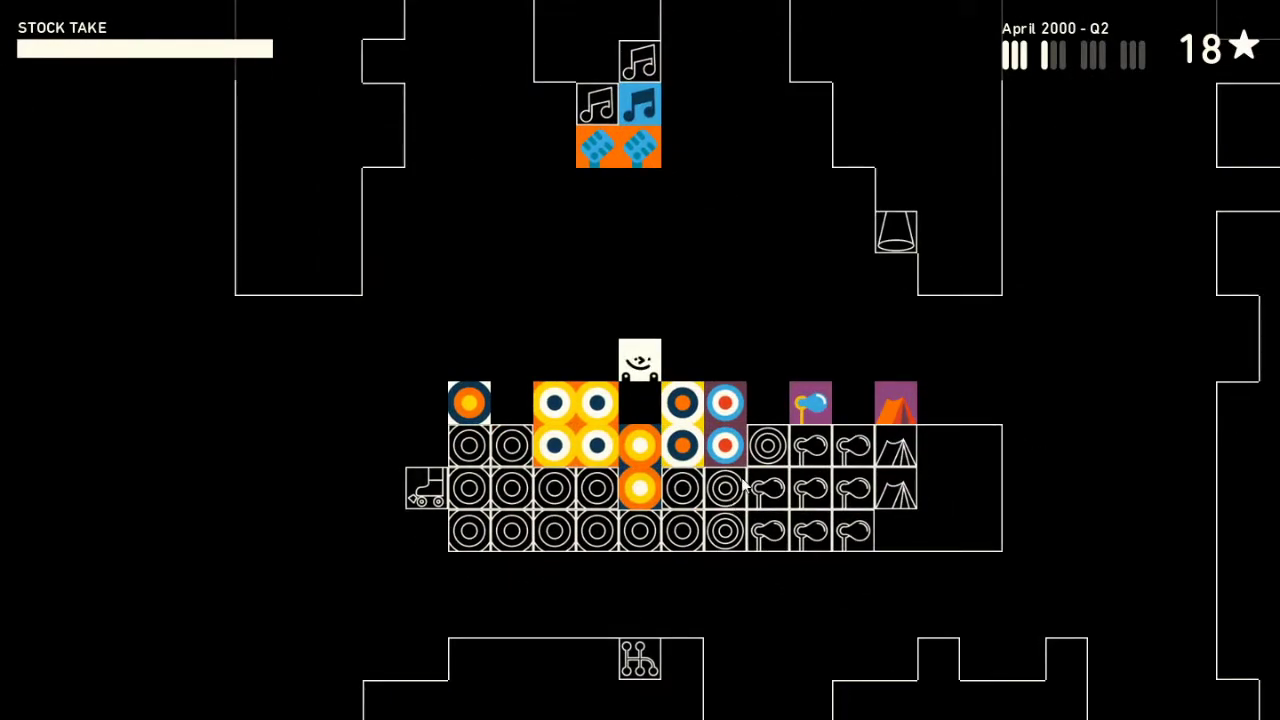
- Walk over to the toothbrush and lipstick shelves
{"action": "key", "text": "Left"}
{"action": "key", "text": "Left"}
{"action": "key", "text": "Left"}
{"action": "key", "text": "Up"}
{"action": "key", "text": "Left"}
{"action": "key", "text": "Left"}
{"action": "key", "text": "Left"}
{"action": "key", "text": "Left"}
{"action": "key", "text": "Left"}
{"action": "key", "text": "Left"}
{"action": "key", "text": "Down"}
{"action": "key", "text": "Down"}
{"action": "key", "text": "Down"}
{"action": "key", "text": "Left"}
{"action": "key", "text": "Down"}
{"action": "key", "text": "Down"}
{"action": "key", "text": "Down"}
{"action": "key", "text": "Down"}
{"action": "key", "text": "Down"}
{"action": "key", "text": "Left"}
{"action": "key", "text": "Down"}
{"action": "key", "text": "Down"}
{"action": "key", "text": "Left"}
{"action": "key", "text": "Left"}
{"action": "key", "text": "Down"}
{"action": "key", "text": "Down"}
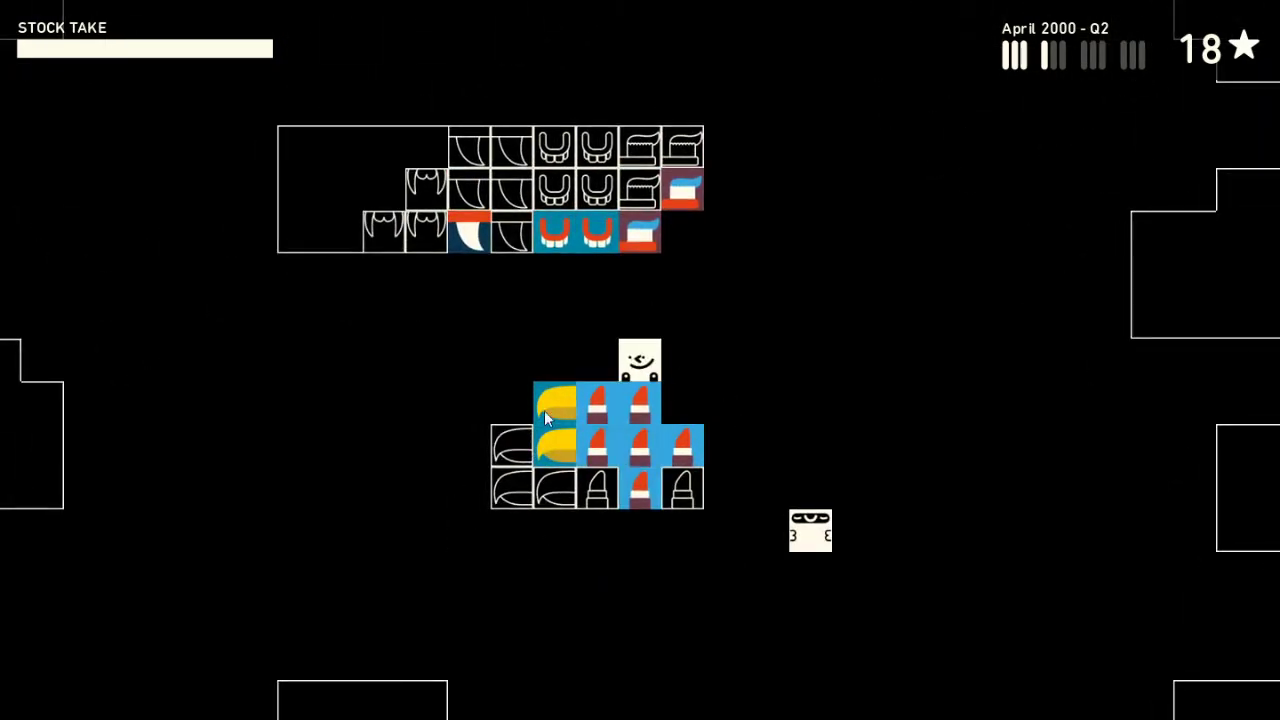
- Walk past the teeth shelves to the barbecue grill shelf
{"action": "key", "text": "Left"}
{"action": "key", "text": "Left"}
{"action": "key", "text": "Left"}
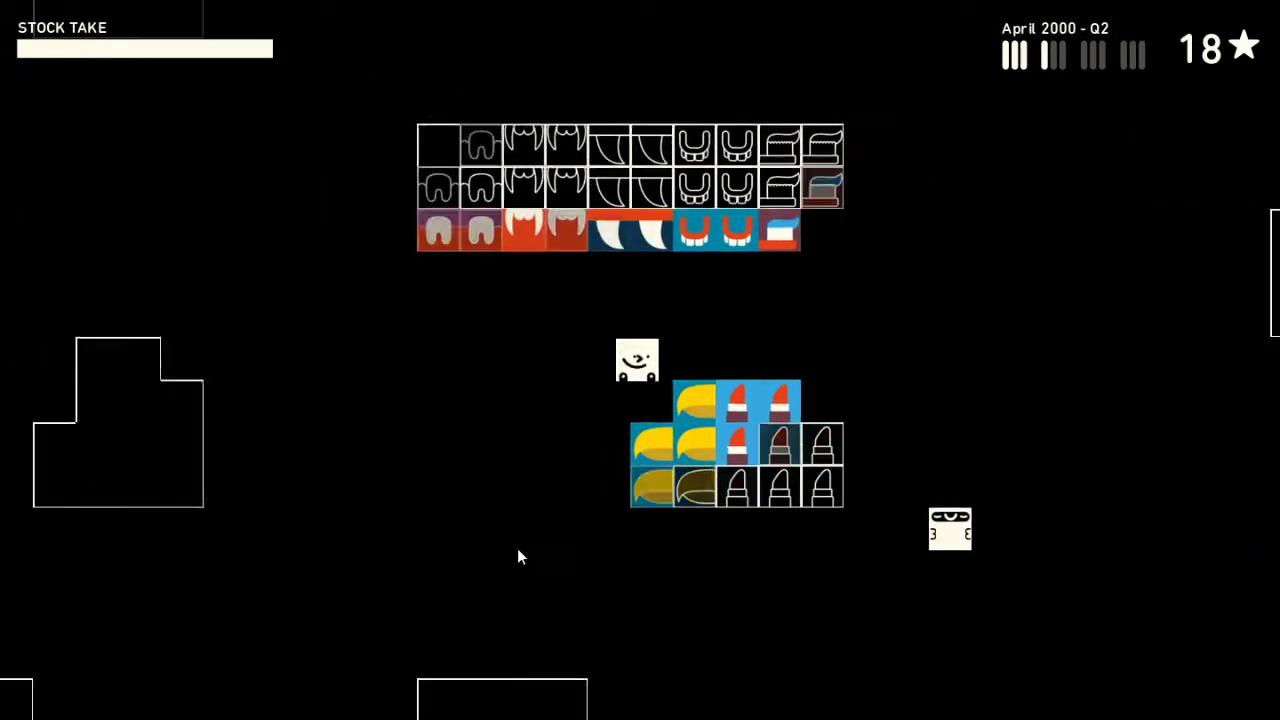
{"action": "key", "text": "Left"}
{"action": "key", "text": "Left"}
{"action": "key", "text": "Left"}
{"action": "key", "text": "Down"}
{"action": "key", "text": "Down"}
{"action": "key", "text": "Left"}
{"action": "key", "text": "Left"}
{"action": "key", "text": "Left"}
{"action": "key", "text": "Left"}
{"action": "key", "text": "Left"}
{"action": "key", "text": "Left"}
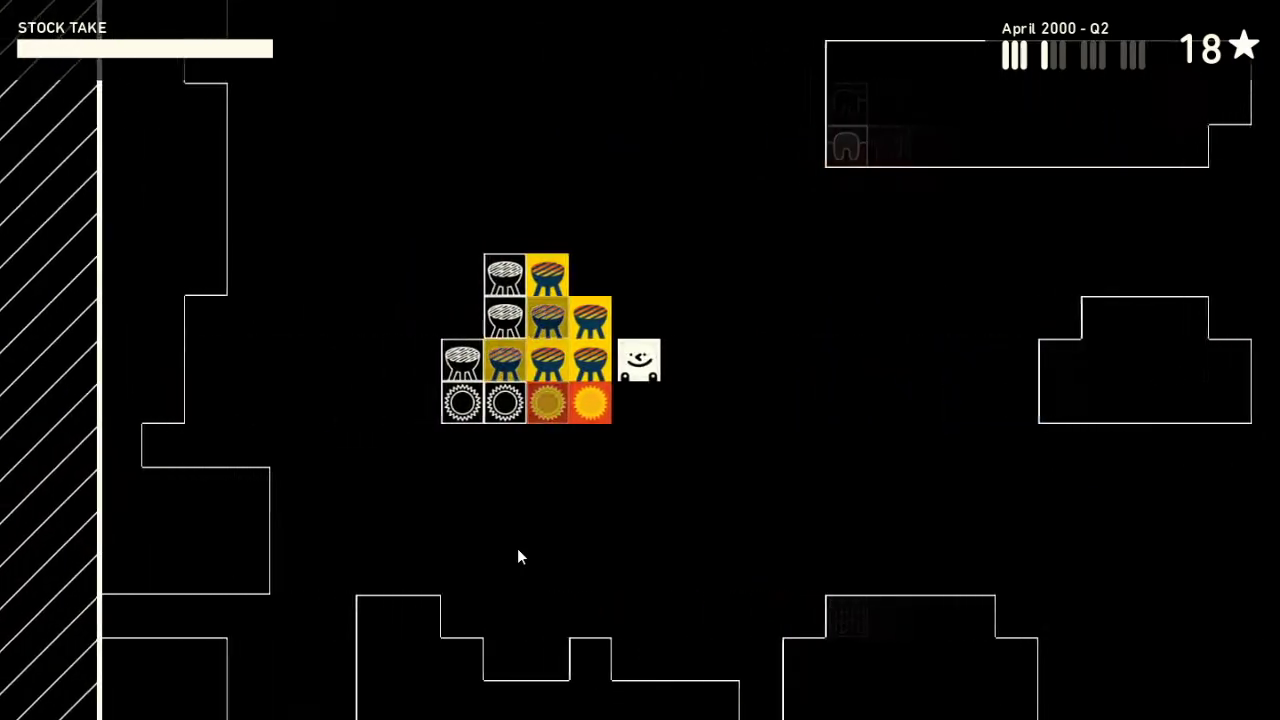
{"action": "key", "text": "Right"}
{"action": "key", "text": "Up"}
{"action": "key", "text": "Right"}
{"action": "key", "text": "Up"}
{"action": "key", "text": "Up"}
{"action": "key", "text": "Up"}
- Pass the flower and gun shelves to reach the cherry and lips shelves
{"action": "key", "text": "Up"}
{"action": "key", "text": "Up"}
{"action": "key", "text": "Up"}
{"action": "key", "text": "Up"}
{"action": "key", "text": "Right"}
{"action": "key", "text": "Right"}
{"action": "key", "text": "Right"}
{"action": "key", "text": "Up"}
{"action": "key", "text": "Up"}
{"action": "key", "text": "Left"}
{"action": "key", "text": "Left"}
{"action": "key", "text": "Left"}
{"action": "key", "text": "Up"}
{"action": "key", "text": "Up"}
{"action": "key", "text": "Up"}
{"action": "key", "text": "Right"}
{"action": "key", "text": "Up"}
{"action": "key", "text": "Right"}
{"action": "key", "text": "Right"}
{"action": "key", "text": "Right"}
{"action": "key", "text": "Right"}
{"action": "key", "text": "Right"}
{"action": "key", "text": "Right"}
{"action": "key", "text": "Down"}
{"action": "key", "text": "Down"}
- Rearrange the lips and cherry product blocks
{"action": "key", "text": "Right"}
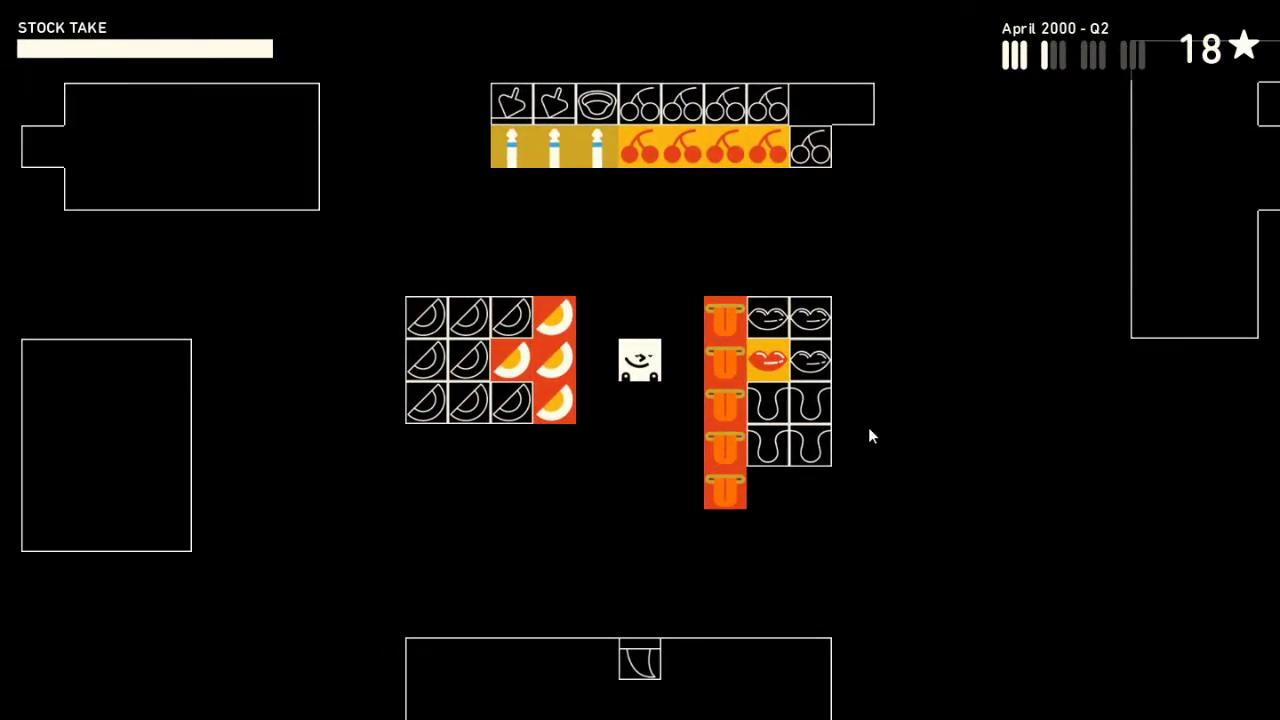
{"action": "key", "text": "Right"}
{"action": "key", "text": "Left"}
{"action": "key", "text": "Up"}
- Circle around the lemon slice block and stop beside it
{"action": "key", "text": "Left"}
{"action": "key", "text": "Left"}
{"action": "key", "text": "Left"}
{"action": "key", "text": "Left"}
{"action": "key", "text": "Left"}
{"action": "key", "text": "Left"}
{"action": "key", "text": "Down"}
{"action": "key", "text": "Right"}
{"action": "key", "text": "Down"}
{"action": "key", "text": "Down"}
{"action": "key", "text": "Down"}
{"action": "key", "text": "Right"}
{"action": "key", "text": "Right"}
{"action": "key", "text": "Right"}
{"action": "key", "text": "Right"}
{"action": "key", "text": "Right"}
{"action": "key", "text": "Right"}
{"action": "key", "text": "Up"}
{"action": "key", "text": "Up"}
{"action": "key", "text": "Left"}
{"action": "key", "text": "Up"}
{"action": "key", "text": "Up"}
{"action": "key", "text": "Up"}
{"action": "key", "text": "Left"}
{"action": "key", "text": "Left"}
{"action": "key", "text": "Left"}
{"action": "key", "text": "Left"}
{"action": "key", "text": "Left"}
{"action": "key", "text": "Left"}
{"action": "key", "text": "Down"}
{"action": "key", "text": "Down"}
{"action": "key", "text": "Down"}
{"action": "key", "text": "Down"}
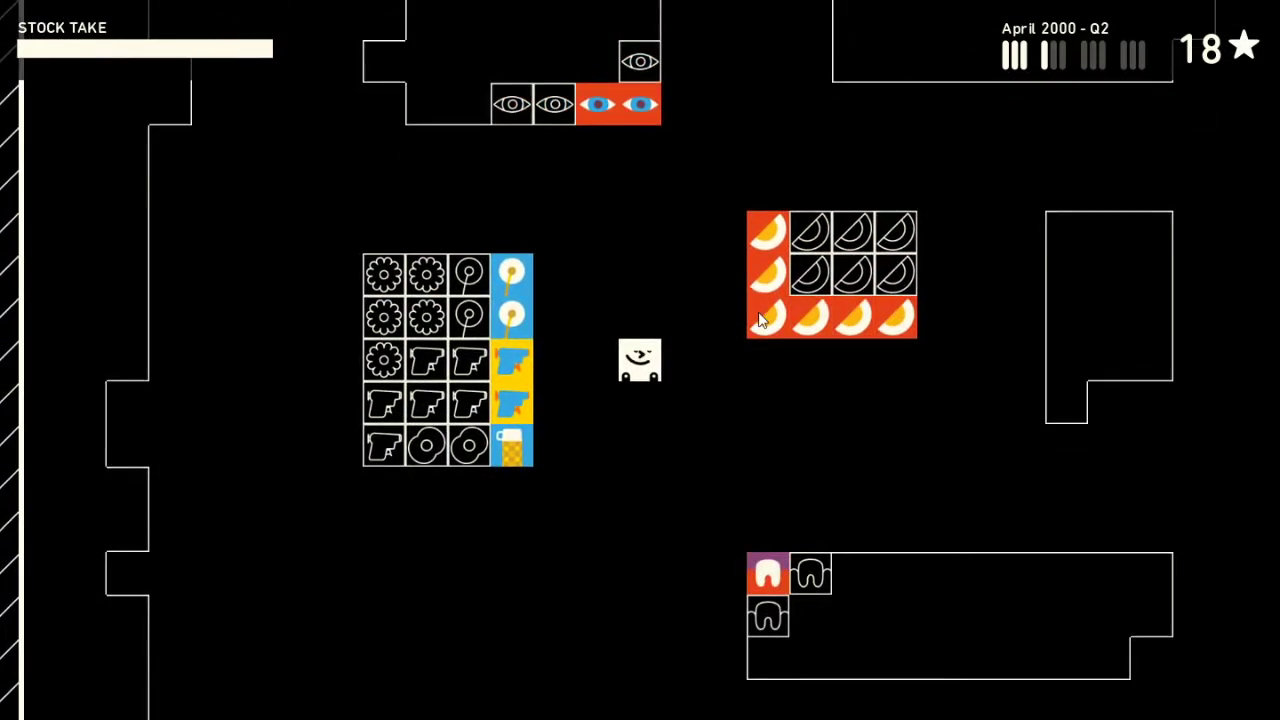
{"action": "key", "text": "Up"}
{"action": "key", "text": "Up"}
{"action": "key", "text": "Up"}
{"action": "key", "text": "Right"}
{"action": "key", "text": "Right"}
- Move into the eye product block and tidy its tiles
{"action": "key", "text": "Up"}
{"action": "key", "text": "Up"}
{"action": "key", "text": "Up"}
{"action": "key", "text": "Right"}
{"action": "key", "text": "Up"}
{"action": "key", "text": "Up"}
{"action": "key", "text": "Up"}
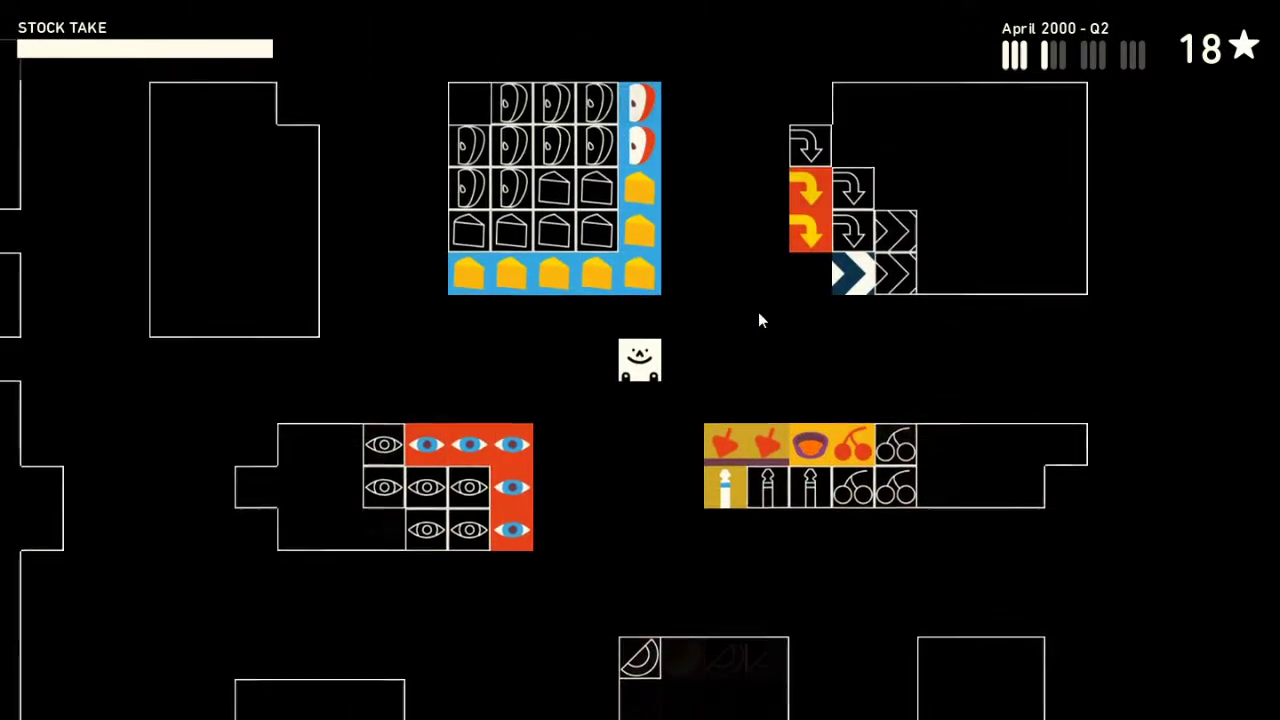
{"action": "key", "text": "Left"}
{"action": "key", "text": "Left"}
{"action": "key", "text": "Left"}
{"action": "key", "text": "Left"}
{"action": "key", "text": "Down"}
{"action": "key", "text": "Right"}
{"action": "key", "text": "Right"}
{"action": "key", "text": "Right"}
{"action": "key", "text": "Right"}
{"action": "key", "text": "Down"}
{"action": "key", "text": "Down"}
{"action": "key", "text": "Down"}
{"action": "key", "text": "Down"}
{"action": "key", "text": "Down"}
{"action": "key", "text": "Left"}
{"action": "key", "text": "Left"}
{"action": "key", "text": "Left"}
{"action": "key", "text": "Left"}
{"action": "key", "text": "Down"}
{"action": "key", "text": "Down"}
{"action": "key", "text": "Down"}
- Walk between the lemon and lips shelves
{"action": "key", "text": "Right"}
{"action": "key", "text": "Up"}
{"action": "key", "text": "Up"}
{"action": "key", "text": "Up"}
{"action": "key", "text": "Up"}
{"action": "key", "text": "Right"}
{"action": "key", "text": "Right"}
{"action": "key", "text": "Right"}
{"action": "key", "text": "Right"}
{"action": "key", "text": "Right"}
{"action": "key", "text": "Right"}
{"action": "key", "text": "Right"}
{"action": "key", "text": "Down"}
- Head past the eye and cheese shelves to the ring and lemon shelf
{"action": "key", "text": "Left"}
{"action": "key", "text": "Up"}
{"action": "key", "text": "Left"}
{"action": "key", "text": "Left"}
{"action": "key", "text": "Left"}
{"action": "key", "text": "Up"}
{"action": "key", "text": "Left"}
{"action": "key", "text": "Up"}
{"action": "key", "text": "Up"}
{"action": "key", "text": "Up"}
{"action": "key", "text": "Left"}
{"action": "key", "text": "Left"}
{"action": "key", "text": "Left"}
{"action": "key", "text": "Up"}
{"action": "key", "text": "Left"}
{"action": "key", "text": "Left"}
{"action": "key", "text": "Up"}
{"action": "key", "text": "Up"}
{"action": "key", "text": "Up"}
{"action": "key", "text": "Left"}
{"action": "key", "text": "Down"}
{"action": "key", "text": "Down"}
{"action": "key", "text": "Down"}
{"action": "key", "text": "Left"}
{"action": "key", "text": "Left"}
{"action": "key", "text": "Left"}
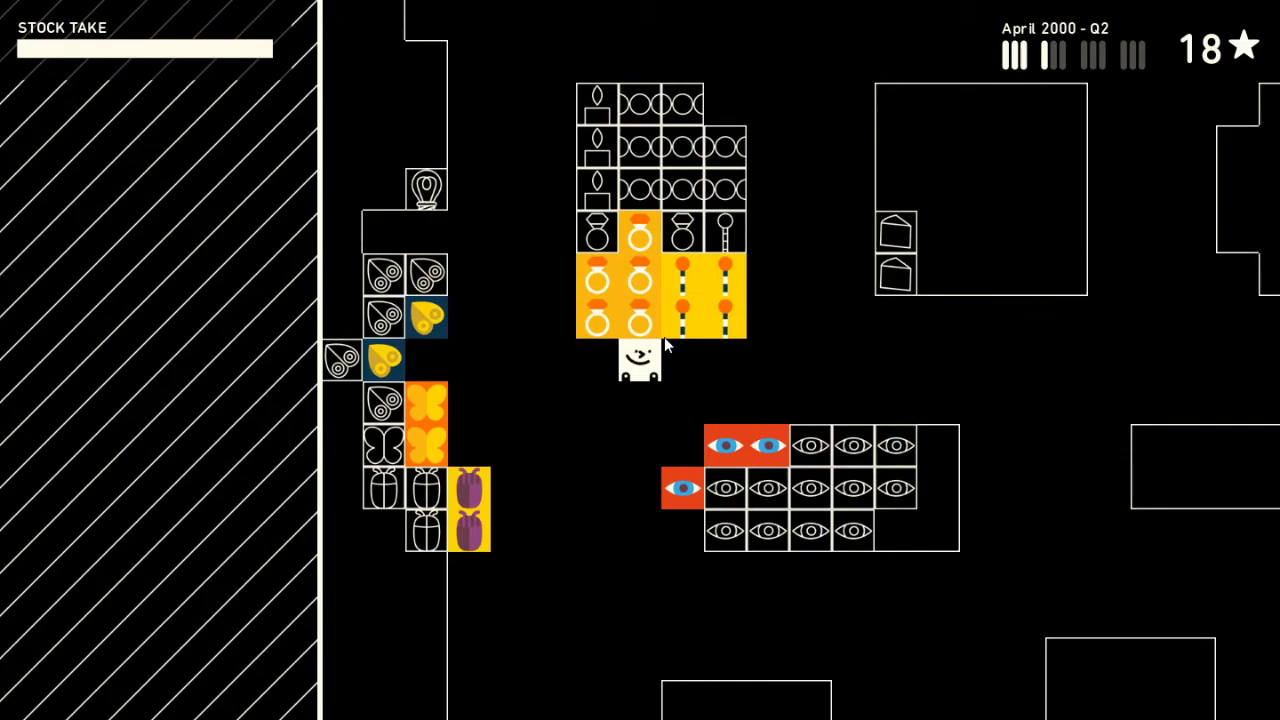
- Walk past the cheese and arrow shelves back to the service hatch
{"action": "key", "text": "Right"}
{"action": "key", "text": "Right"}
{"action": "key", "text": "Right"}
{"action": "key", "text": "Right"}
{"action": "key", "text": "Right"}
{"action": "key", "text": "Right"}
{"action": "key", "text": "Right"}
{"action": "key", "text": "Right"}
{"action": "key", "text": "Right"}
{"action": "key", "text": "Right"}
{"action": "key", "text": "Right"}
{"action": "key", "text": "Right"}
{"action": "key", "text": "Right"}
{"action": "key", "text": "Right"}
{"action": "key", "text": "Right"}
{"action": "key", "text": "Right"}
{"action": "key", "text": "Up"}
{"action": "key", "text": "Up"}
{"action": "key", "text": "Up"}
{"action": "key", "text": "Right"}
{"action": "key", "text": "Up"}
{"action": "key", "text": "Up"}
{"action": "key", "text": "Up"}
{"action": "key", "text": "Right"}
{"action": "key", "text": "Right"}
{"action": "key", "text": "Up"}
{"action": "key", "text": "Up"}
{"action": "key", "text": "Up"}
{"action": "key", "text": "Up"}
{"action": "key", "text": "Right"}
{"action": "key", "text": "Right"}
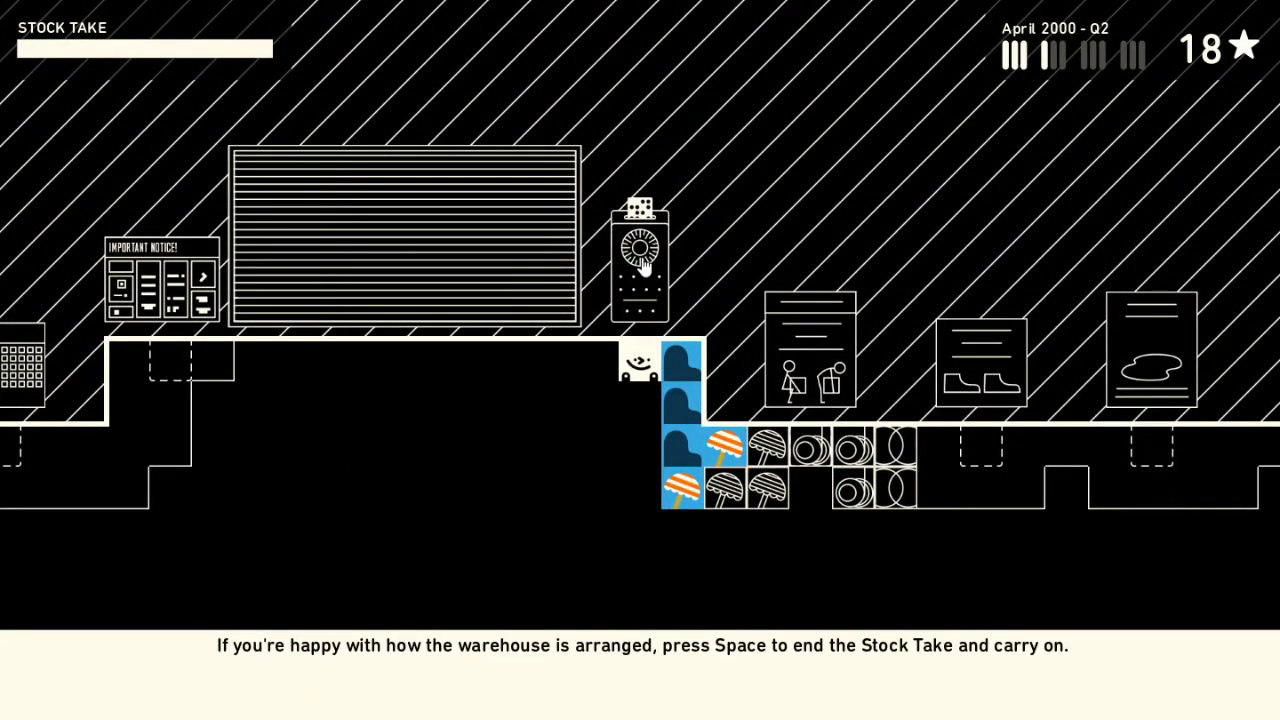
- End the stock take, start serving orders, and walk over to the music items
{"action": "key", "text": "space"}
{"action": "left_click", "coordinate": [834, 560]}
{"action": "key", "text": "Left"}
{"action": "key", "text": "Down"}
{"action": "key", "text": "Left"}
{"action": "key", "text": "Left"}
{"action": "key", "text": "Left"}
{"action": "key", "text": "Down"}
{"action": "key", "text": "Down"}
{"action": "key", "text": "Down"}
{"action": "key", "text": "Down"}
{"action": "key", "text": "Down"}
{"action": "key", "text": "Down"}
{"action": "key", "text": "Right"}
{"action": "key", "text": "Right"}
{"action": "key", "text": "Right"}
{"action": "key", "text": "Down"}
{"action": "key", "text": "Down"}
{"action": "key", "text": "Down"}
{"action": "key", "text": "Right"}
{"action": "key", "text": "Right"}
{"action": "key", "text": "Right"}
{"action": "key", "text": "Down"}
{"action": "key", "text": "Down"}
{"action": "key", "text": "Right"}
{"action": "key", "text": "Right"}
- Set down the extra music items and deliver two music items at the hatch
{"action": "key", "text": "space"}
{"action": "key", "text": "Left"}
{"action": "key", "text": "Left"}
{"action": "key", "text": "Left"}
{"action": "key", "text": "Up"}
{"action": "key", "text": "Left"}
{"action": "key", "text": "Left"}
{"action": "key", "text": "Left"}
{"action": "key", "text": "Left"}
{"action": "key", "text": "Left"}
{"action": "key", "text": "Up"}
{"action": "key", "text": "Up"}
{"action": "key", "text": "Up"}
{"action": "key", "text": "Up"}
{"action": "key", "text": "Up"}
{"action": "key", "text": "Up"}
{"action": "key", "text": "Right"}
{"action": "key", "text": "Up"}
{"action": "key", "text": "Up"}
{"action": "key", "text": "space"}
{"action": "key", "text": "Right"}
{"action": "key", "text": "Right"}
{"action": "key", "text": "Right"}
{"action": "key", "text": "Down"}
{"action": "key", "text": "Right"}
{"action": "key", "text": "Down"}
{"action": "key", "text": "Down"}
- Fetch a row of windmill tiles and deliver them at the hatch
{"action": "key", "text": "Right"}
{"action": "key", "text": "Right"}
{"action": "key", "text": "Right"}
{"action": "key", "text": "space"}
{"action": "key", "text": "Up"}
{"action": "key", "text": "Up"}
{"action": "key", "text": "Left"}
{"action": "key", "text": "Left"}
{"action": "key", "text": "Left"}
{"action": "key", "text": "Left"}
{"action": "key", "text": "Up"}
{"action": "key", "text": "Left"}
{"action": "key", "text": "Left"}
{"action": "key", "text": "Left"}
{"action": "key", "text": "Left"}
{"action": "key", "text": "Left"}
{"action": "key", "text": "Up"}
{"action": "key", "text": "Up"}
{"action": "key", "text": "Up"}
{"action": "key", "text": "Left"}
{"action": "key", "text": "Up"}
{"action": "key", "text": "space"}
{"action": "key", "text": "Down"}
{"action": "key", "text": "Down"}
{"action": "key", "text": "Down"}
- Walk to the left wall and pick up the two red toggle tiles
{"action": "key", "text": "Down"}
{"action": "key", "text": "Down"}
{"action": "key", "text": "Down"}
{"action": "key", "text": "Down"}
{"action": "key", "text": "Down"}
{"action": "key", "text": "Down"}
{"action": "key", "text": "Right"}
{"action": "key", "text": "Left"}
{"action": "key", "text": "Left"}
{"action": "key", "text": "Left"}
{"action": "key", "text": "Down"}
{"action": "key", "text": "Down"}
{"action": "key", "text": "Down"}
{"action": "key", "text": "Left"}
{"action": "key", "text": "Left"}
{"action": "key", "text": "Left"}
{"action": "key", "text": "Down"}
{"action": "key", "text": "Down"}
{"action": "key", "text": "Left"}
{"action": "key", "text": "Left"}
{"action": "key", "text": "Left"}
{"action": "key", "text": "Left"}
{"action": "key", "text": "Left"}
{"action": "key", "text": "Left"}
{"action": "key", "text": "Left"}
{"action": "key", "text": "Left"}
{"action": "key", "text": "Left"}
{"action": "key", "text": "Down"}
{"action": "key", "text": "Down"}
{"action": "key", "text": "Down"}
{"action": "key", "text": "Down"}
{"action": "key", "text": "Down"}
{"action": "key", "text": "Down"}
{"action": "key", "text": "Down"}
{"action": "key", "text": "Down"}
{"action": "key", "text": "Left"}
{"action": "key", "text": "space"}
{"action": "key", "text": "Right"}
{"action": "key", "text": "Right"}
{"action": "key", "text": "Up"}
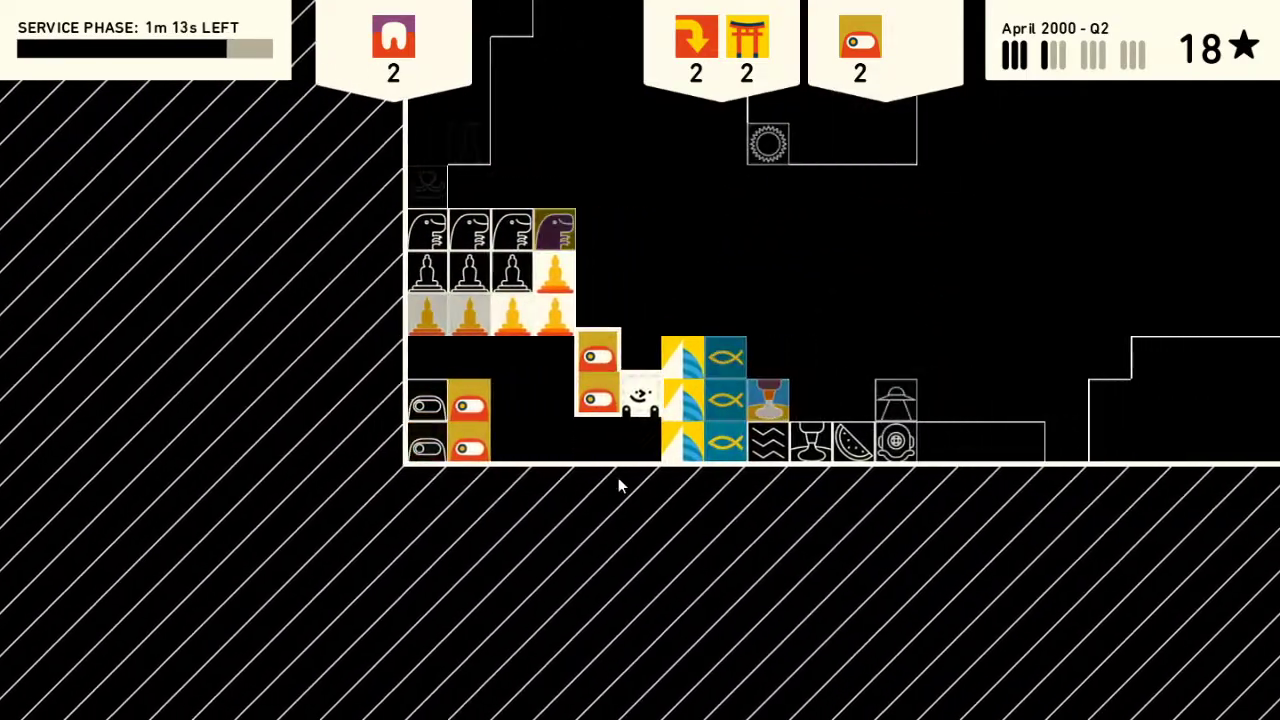
{"action": "key", "text": "Up"}
{"action": "key", "text": "Up"}
{"action": "key", "text": "Right"}
- Carry the two red toggle tiles right and up toward the hatch
{"action": "key", "text": "Right"}
{"action": "key", "text": "Right"}
{"action": "key", "text": "Right"}
{"action": "key", "text": "Right"}
{"action": "key", "text": "Right"}
{"action": "key", "text": "Right"}
{"action": "key", "text": "Up"}
{"action": "key", "text": "Up"}
{"action": "key", "text": "Up"}
{"action": "key", "text": "Up"}
{"action": "key", "text": "Right"}
{"action": "key", "text": "Right"}
{"action": "key", "text": "Right"}
{"action": "key", "text": "Right"}
{"action": "key", "text": "Right"}
{"action": "key", "text": "Up"}
{"action": "key", "text": "Right"}
{"action": "key", "text": "Right"}
{"action": "key", "text": "Right"}
{"action": "key", "text": "Right"}
{"action": "key", "text": "Right"}
{"action": "key", "text": "Right"}
{"action": "key", "text": "Up"}
{"action": "key", "text": "Up"}
{"action": "key", "text": "Right"}
{"action": "key", "text": "Up"}
{"action": "key", "text": "Up"}
{"action": "key", "text": "Up"}
{"action": "key", "text": "Up"}
{"action": "key", "text": "Up"}
{"action": "key", "text": "Up"}
{"action": "key", "text": "Right"}
{"action": "key", "text": "Up"}
{"action": "key", "text": "Up"}
{"action": "key", "text": "Up"}
{"action": "key", "text": "Up"}
{"action": "key", "text": "Up"}
{"action": "key", "text": "Up"}
{"action": "key", "text": "Up"}
{"action": "key", "text": "Up"}
{"action": "key", "text": "Up"}
- Deliver the two red toggle tiles at the hatch
{"action": "key", "text": "Up"}
{"action": "key", "text": "Up"}
{"action": "key", "text": "Up"}
{"action": "key", "text": "Up"}
{"action": "key", "text": "Up"}
{"action": "key", "text": "Up"}
{"action": "key", "text": "space"}
{"action": "key", "text": "Down"}
{"action": "key", "text": "Down"}
{"action": "key", "text": "Down"}
{"action": "key", "text": "Down"}
{"action": "key", "text": "Down"}
{"action": "key", "text": "Down"}
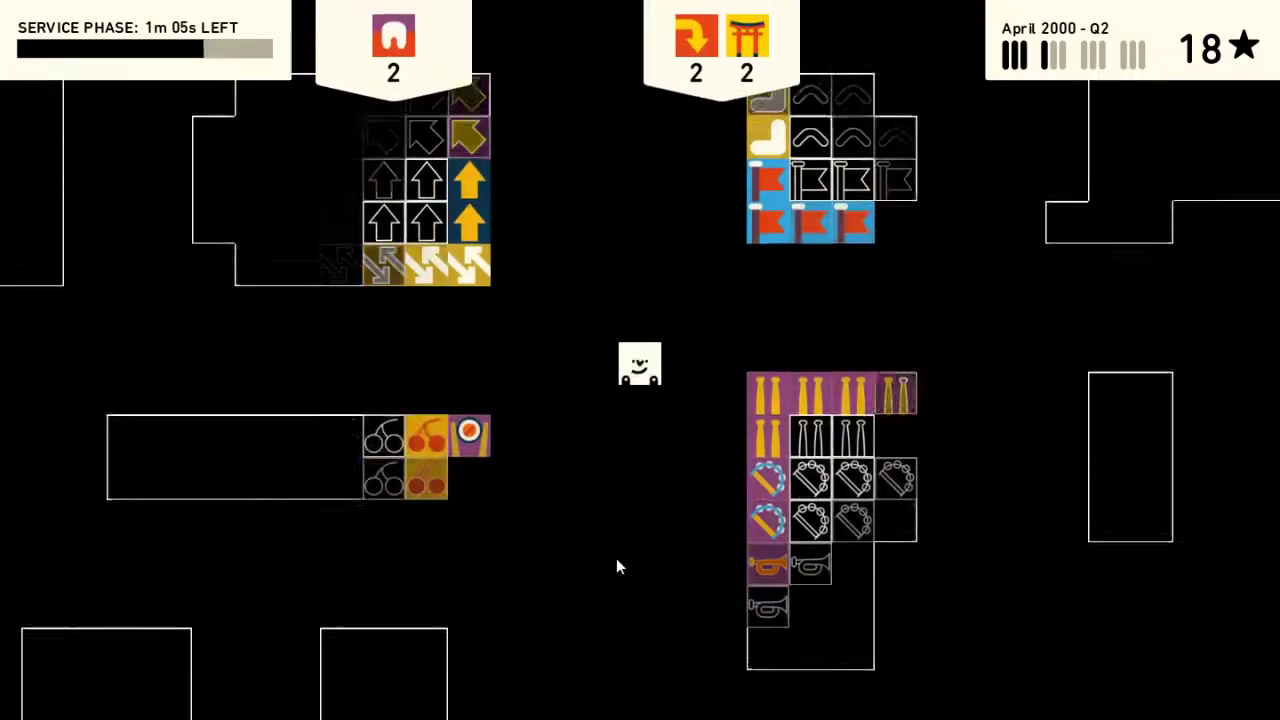
{"action": "key", "text": "Down"}
{"action": "key", "text": "Down"}
{"action": "key", "text": "Down"}
{"action": "key", "text": "Left"}
{"action": "key", "text": "Left"}
- Walk down past the tongue and teeth tiles and pick up two tooth tiles
{"action": "key", "text": "Down"}
{"action": "key", "text": "Down"}
{"action": "key", "text": "Down"}
{"action": "key", "text": "Down"}
{"action": "key", "text": "Down"}
{"action": "key", "text": "Down"}
{"action": "key", "text": "Left"}
{"action": "key", "text": "Down"}
{"action": "key", "text": "Down"}
{"action": "key", "text": "Down"}
{"action": "key", "text": "Left"}
{"action": "key", "text": "Left"}
{"action": "key", "text": "Left"}
{"action": "key", "text": "Left"}
{"action": "key", "text": "Left"}
{"action": "key", "text": "Left"}
{"action": "key", "text": "space"}
{"action": "key", "text": "Down"}
{"action": "key", "text": "Right"}
{"action": "key", "text": "Right"}
{"action": "key", "text": "Down"}
- Carry the tooth tiles right and also pick up the two torii tiles
{"action": "key", "text": "Right"}
{"action": "key", "text": "Right"}
{"action": "key", "text": "Right"}
{"action": "key", "text": "Right"}
{"action": "key", "text": "Right"}
{"action": "key", "text": "Right"}
{"action": "key", "text": "Right"}
{"action": "key", "text": "Right"}
{"action": "key", "text": "Right"}
{"action": "key", "text": "Down"}
{"action": "key", "text": "Down"}
{"action": "key", "text": "Right"}
{"action": "key", "text": "Right"}
{"action": "key", "text": "Right"}
{"action": "key", "text": "Down"}
{"action": "key", "text": "space"}
{"action": "key", "text": "Left"}
{"action": "key", "text": "Left"}
{"action": "key", "text": "Left"}
{"action": "key", "text": "Left"}
{"action": "key", "text": "Up"}
{"action": "key", "text": "Left"}
{"action": "key", "text": "Left"}
{"action": "key", "text": "Left"}
{"action": "key", "text": "Up"}
- Hand over the tooth and torii tiles, then deliver two orange arrow tiles
{"action": "key", "text": "Up"}
{"action": "key", "text": "Up"}
{"action": "key", "text": "Up"}
{"action": "key", "text": "Up"}
{"action": "key", "text": "Up"}
{"action": "key", "text": "Up"}
{"action": "key", "text": "Up"}
{"action": "key", "text": "Up"}
{"action": "key", "text": "Up"}
{"action": "key", "text": "Up"}
{"action": "key", "text": "Up"}
{"action": "key", "text": "Up"}
{"action": "key", "text": "Up"}
{"action": "key", "text": "Up"}
{"action": "key", "text": "Up"}
{"action": "key", "text": "Up"}
{"action": "key", "text": "Up"}
{"action": "key", "text": "Up"}
{"action": "key", "text": "Up"}
{"action": "key", "text": "Up"}
{"action": "key", "text": "Up"}
{"action": "key", "text": "Up"}
{"action": "key", "text": "Up"}
{"action": "key", "text": "space"}
{"action": "key", "text": "Up"}
{"action": "key", "text": "Up"}
{"action": "key", "text": "Left"}
{"action": "key", "text": "Left"}
{"action": "key", "text": "Left"}
{"action": "key", "text": "Down"}
{"action": "key", "text": "Down"}
{"action": "key", "text": "Left"}
{"action": "key", "text": "Down"}
{"action": "key", "text": "Down"}
{"action": "key", "text": "space"}
{"action": "key", "text": "space"}
{"action": "key", "text": "Up"}
{"action": "key", "text": "Up"}
{"action": "key", "text": "Right"}
{"action": "key", "text": "Up"}
{"action": "key", "text": "Up"}
{"action": "key", "text": "Right"}
{"action": "key", "text": "Right"}
{"action": "key", "text": "Right"}
{"action": "key", "text": "Up"}
{"action": "key", "text": "Up"}
{"action": "key", "text": "space"}
{"action": "key", "text": "Right"}
{"action": "key", "text": "Right"}
{"action": "key", "text": "Right"}
{"action": "key", "text": "Right"}
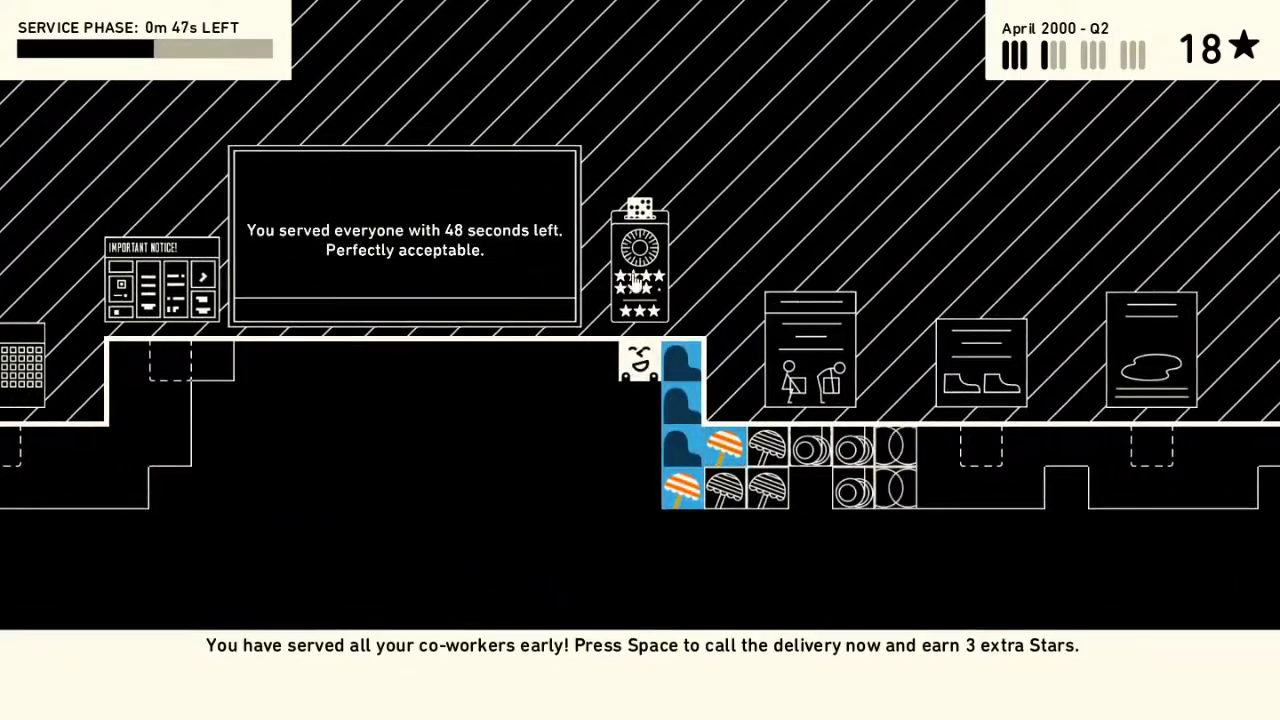
- Call the delivery early for 3 bonus stars and close the 152/200 manifest
{"action": "key", "text": "space"}
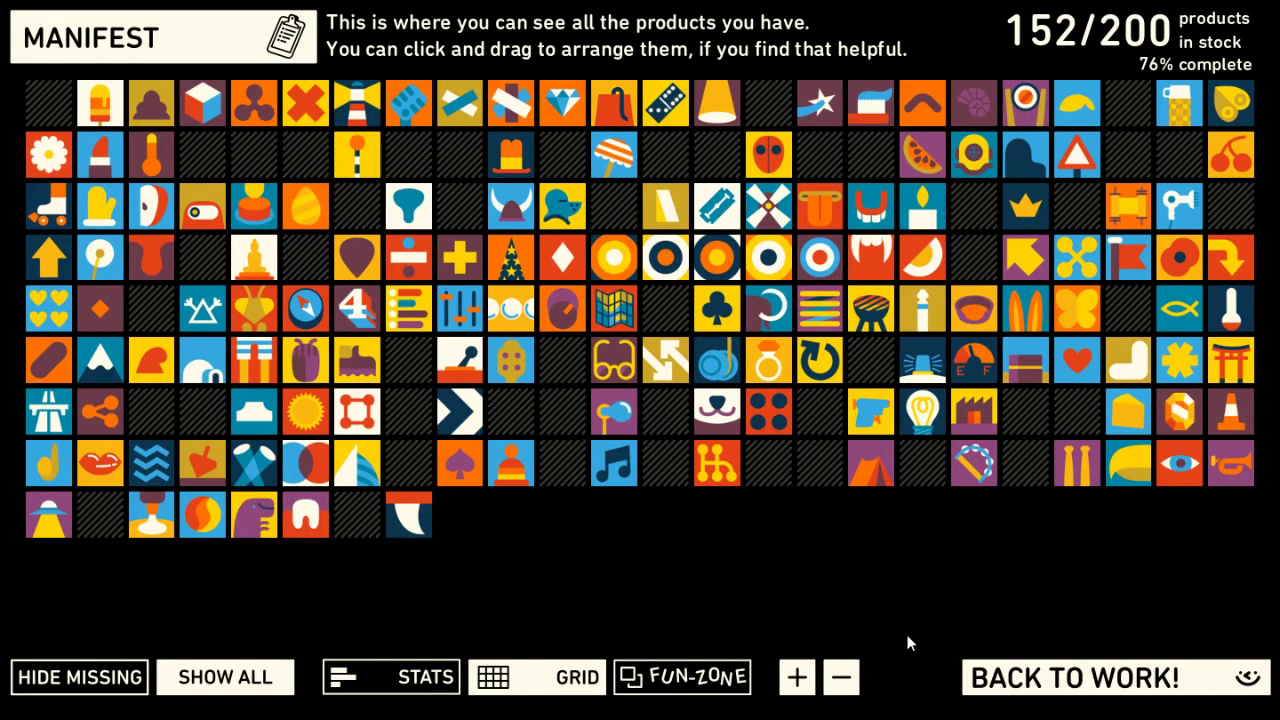
{"action": "left_click", "coordinate": [1052, 688]}
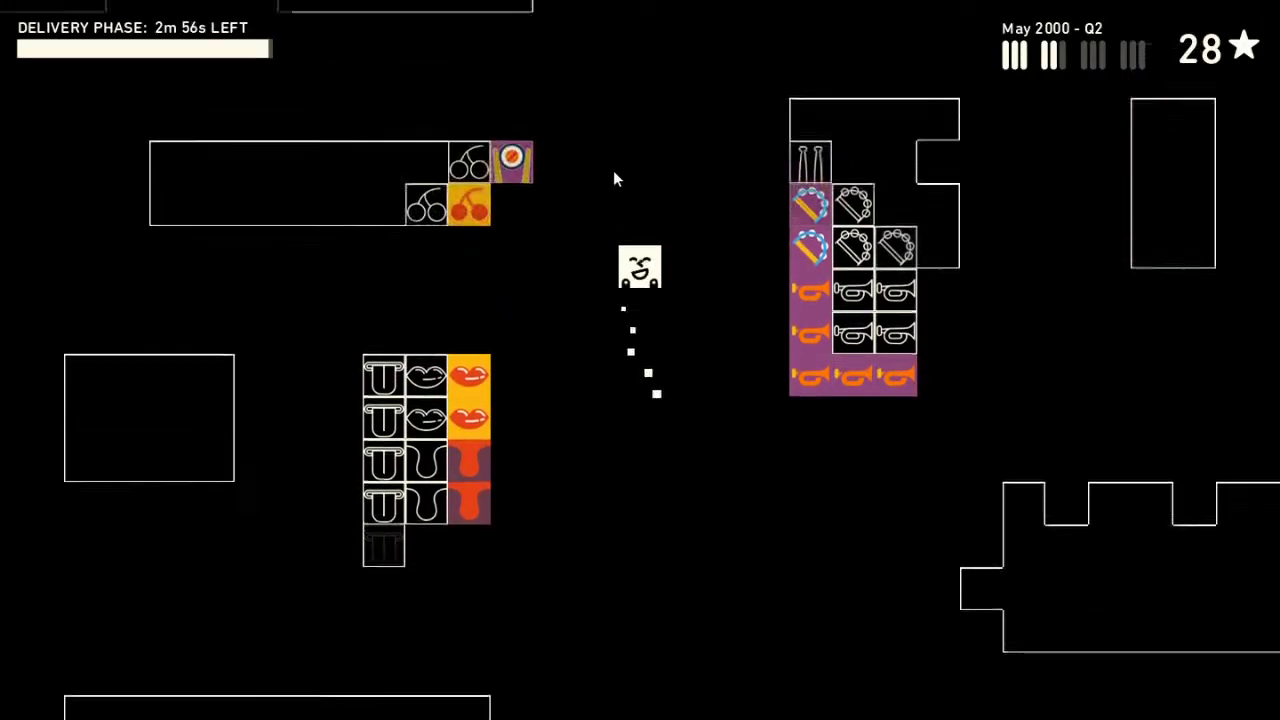
- Carry the held item down to the new stock and set it beside the delivered item
{"action": "key", "text": "Up"}
{"action": "key", "text": "Left"}
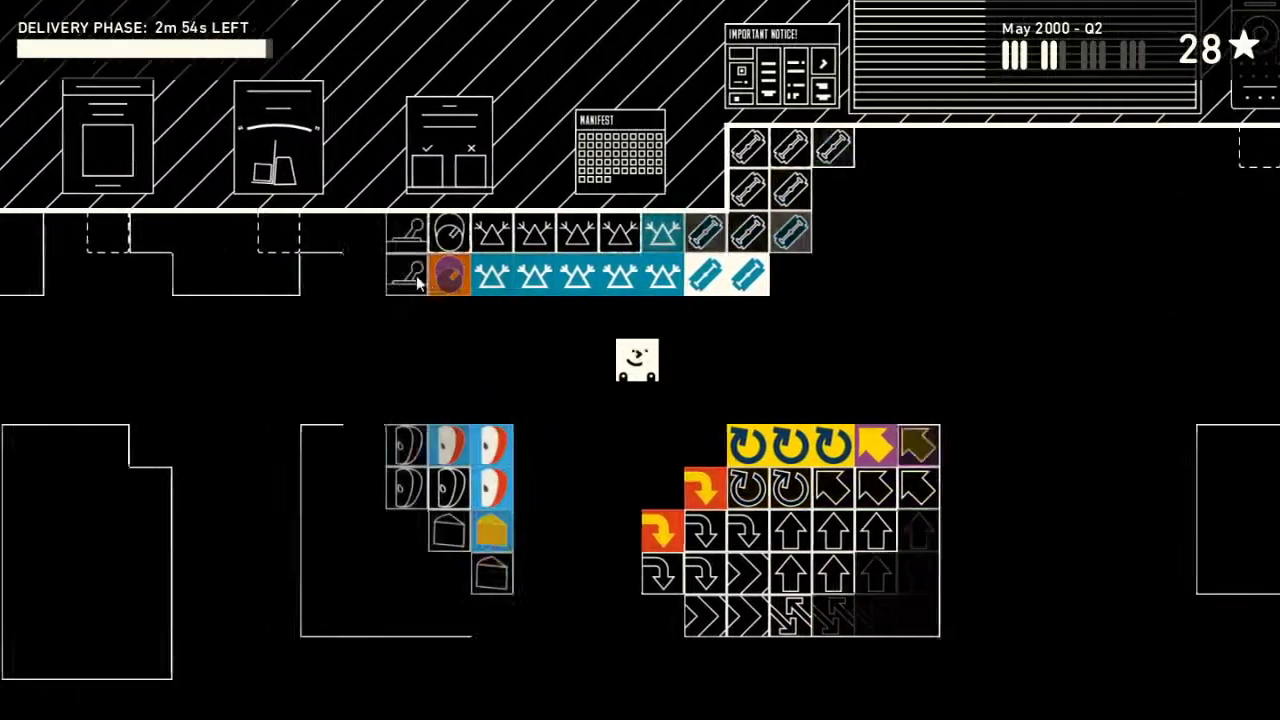
{"action": "key", "text": "Right"}
{"action": "key", "text": "Down"}
{"action": "key", "text": "Down"}
{"action": "key", "text": "Left"}
{"action": "key", "text": "Down"}
{"action": "key", "text": "Down"}
{"action": "key", "text": "Left"}
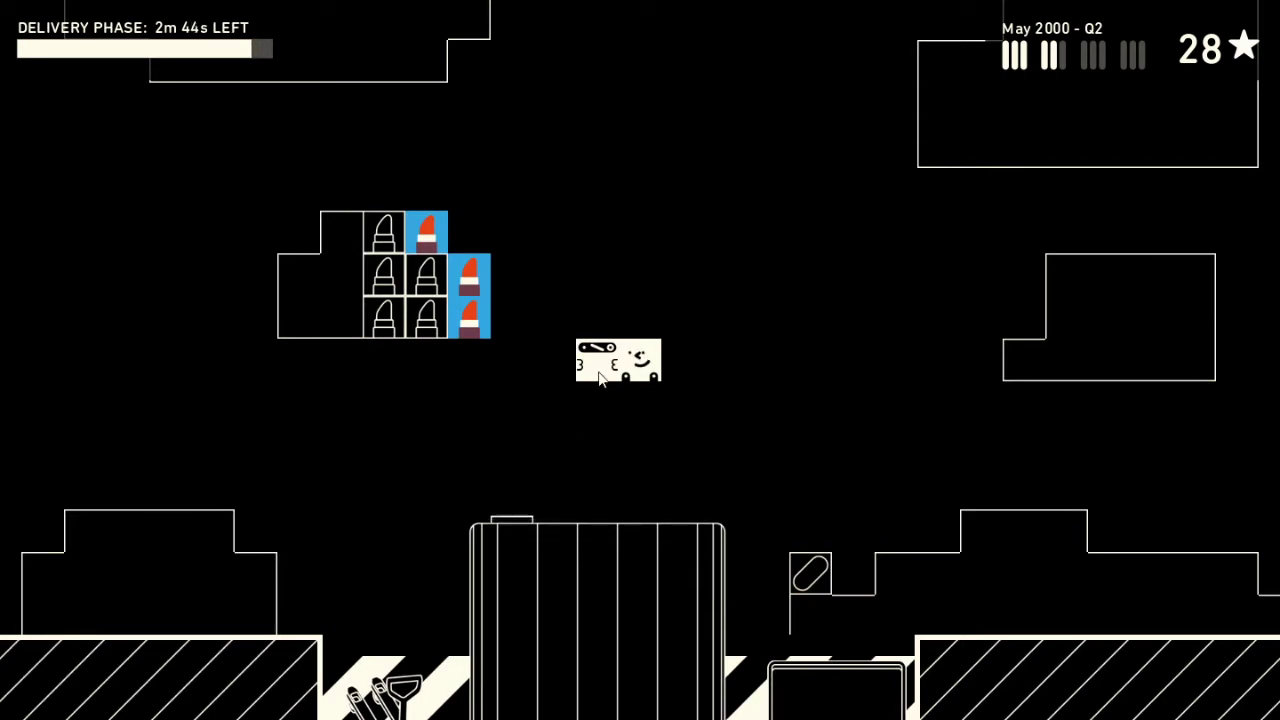
{"action": "key", "text": "space"}
{"action": "key", "text": "Right"}
{"action": "key", "text": "Up"}
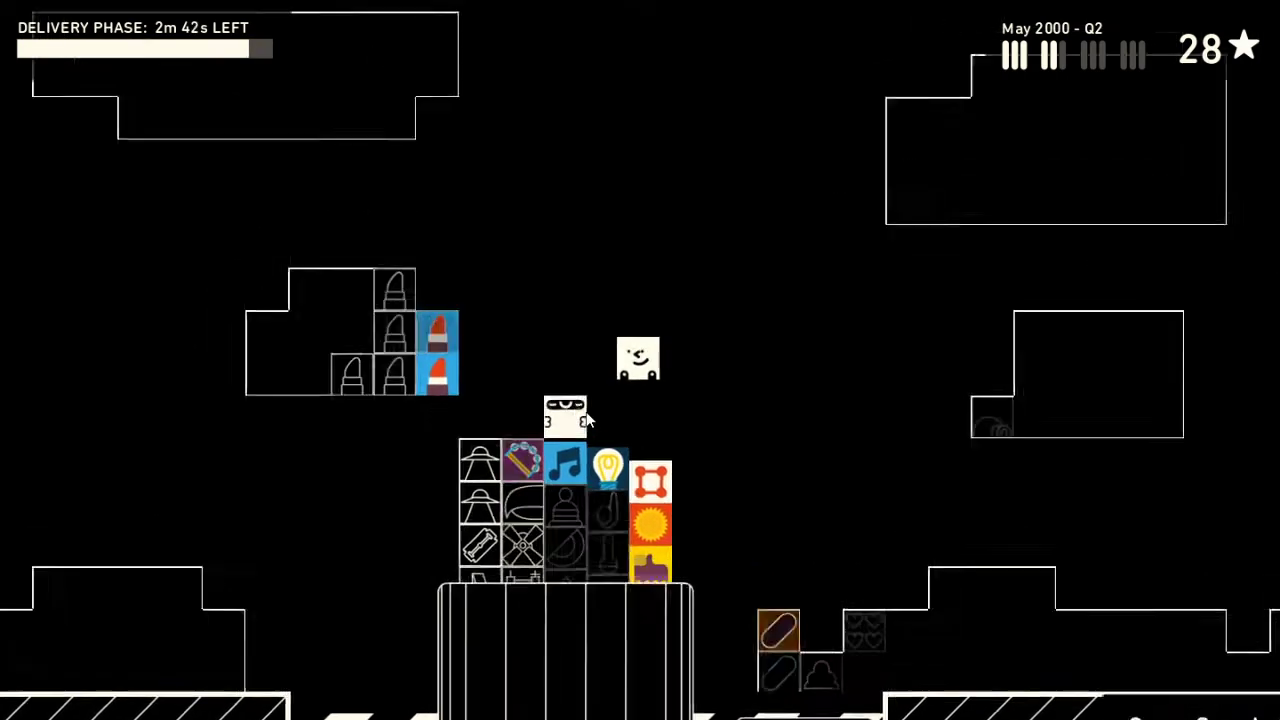
{"action": "key", "text": "Left"}
{"action": "key", "text": "Down"}
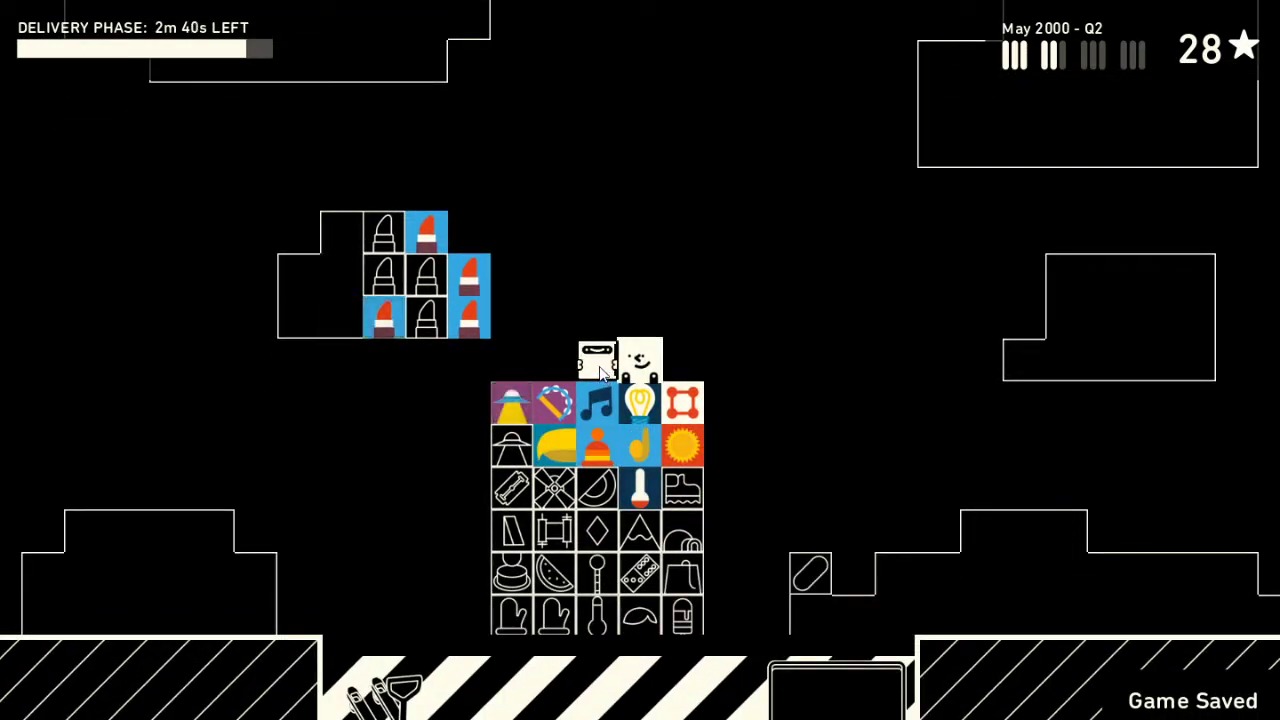
- Pick up the two UFO tiles and stack them onto the pile
{"action": "key", "text": "Up"}
{"action": "key", "text": "Left"}
{"action": "key", "text": "space"}
{"action": "key", "text": "Down"}
{"action": "key", "text": "Left"}
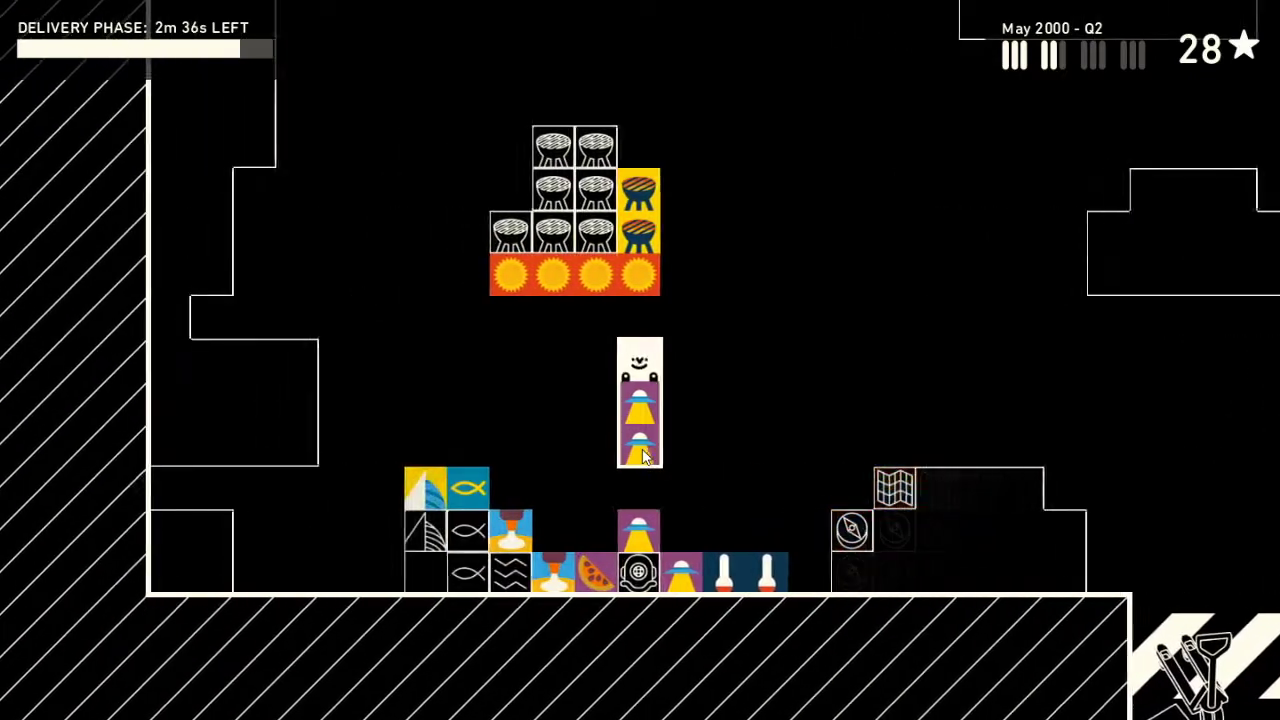
{"action": "key", "text": "Down"}
{"action": "key", "text": "space"}
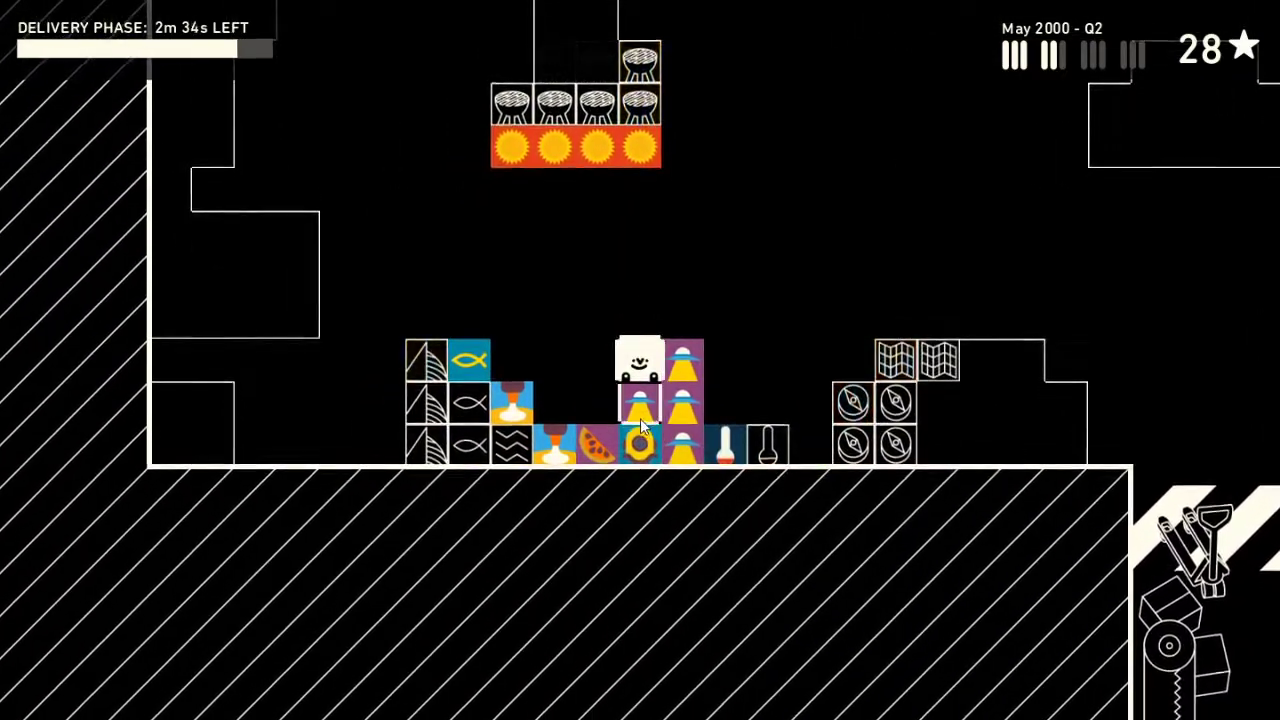
- Stack one thermometer on the other and move the top UFO tile onto the floor
{"action": "key", "text": "Down"}
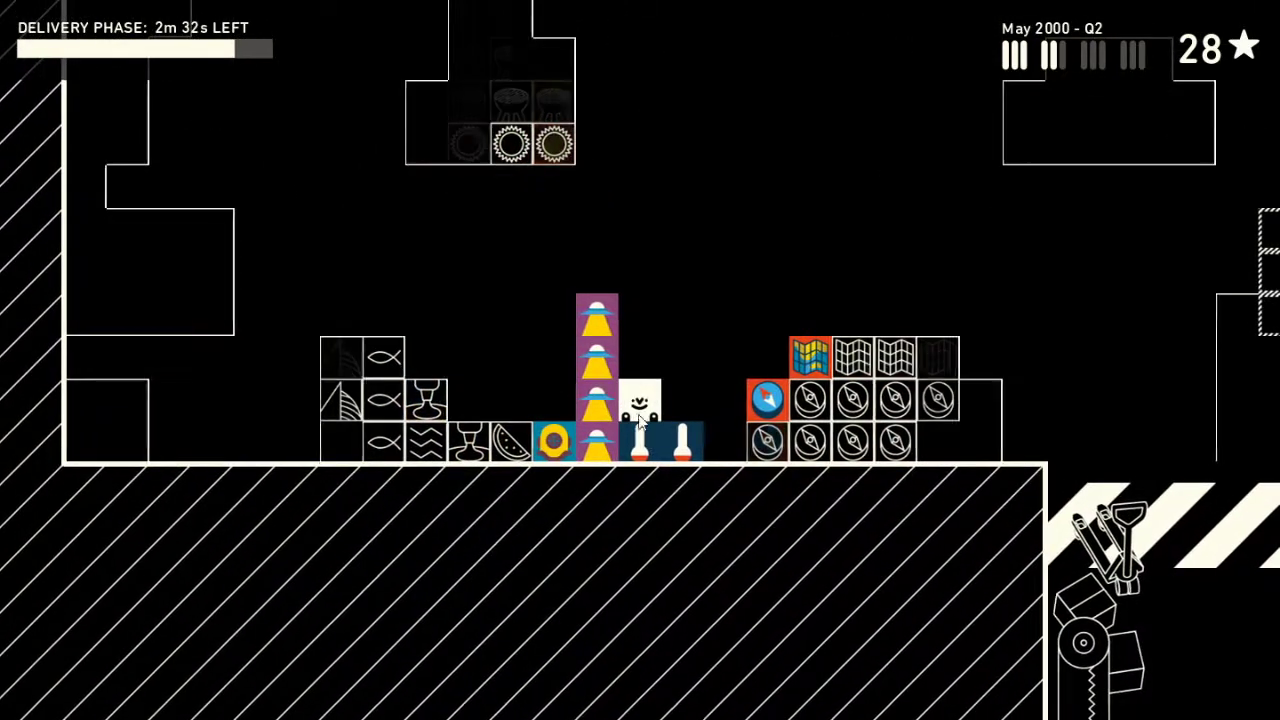
{"action": "key", "text": "space"}
{"action": "key", "text": "Right"}
{"action": "key", "text": "space"}
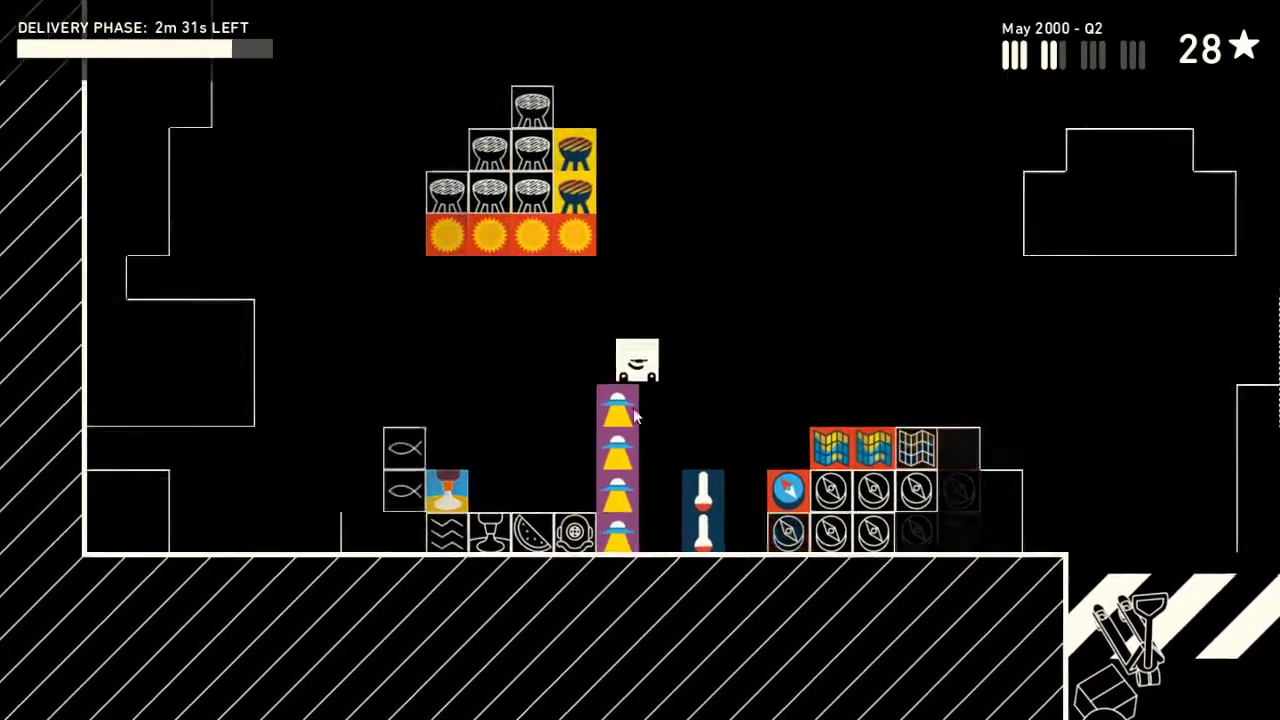
{"action": "key", "text": "Right"}
{"action": "key", "text": "Down"}
{"action": "key", "text": "space"}
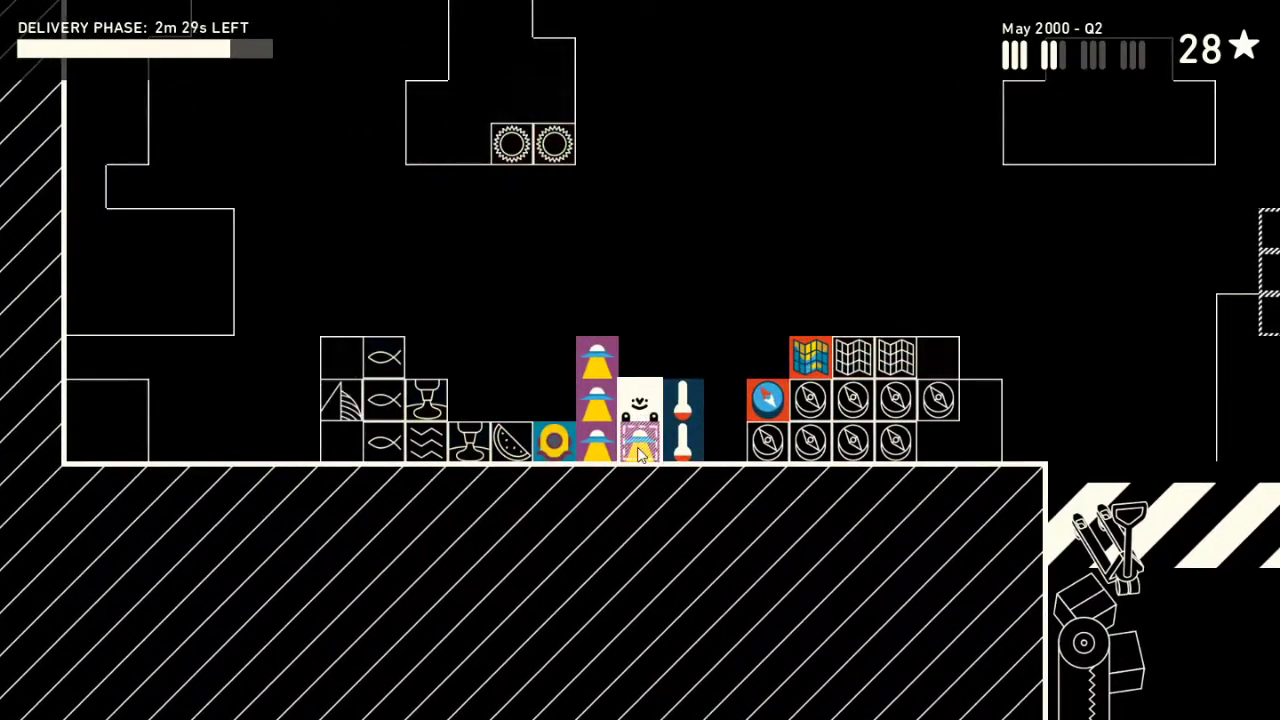
{"action": "key", "text": "space"}
{"action": "key", "text": "Up"}
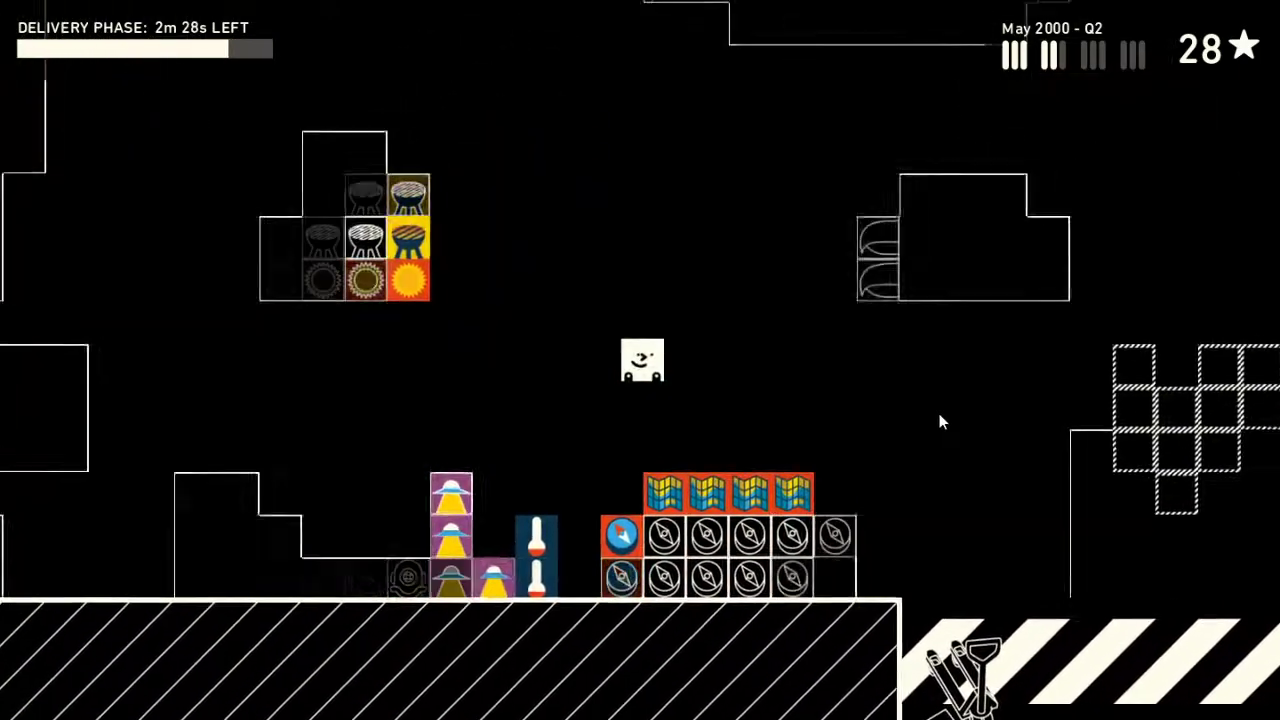
- Pick up the orange button item from the delivery stack
{"action": "key", "text": "Right"}
{"action": "key", "text": "Right"}
{"action": "key", "text": "Right"}
{"action": "key", "text": "Down"}
{"action": "key", "text": "Right"}
{"action": "key", "text": "Right"}
{"action": "key", "text": "Right"}
{"action": "key", "text": "Down"}
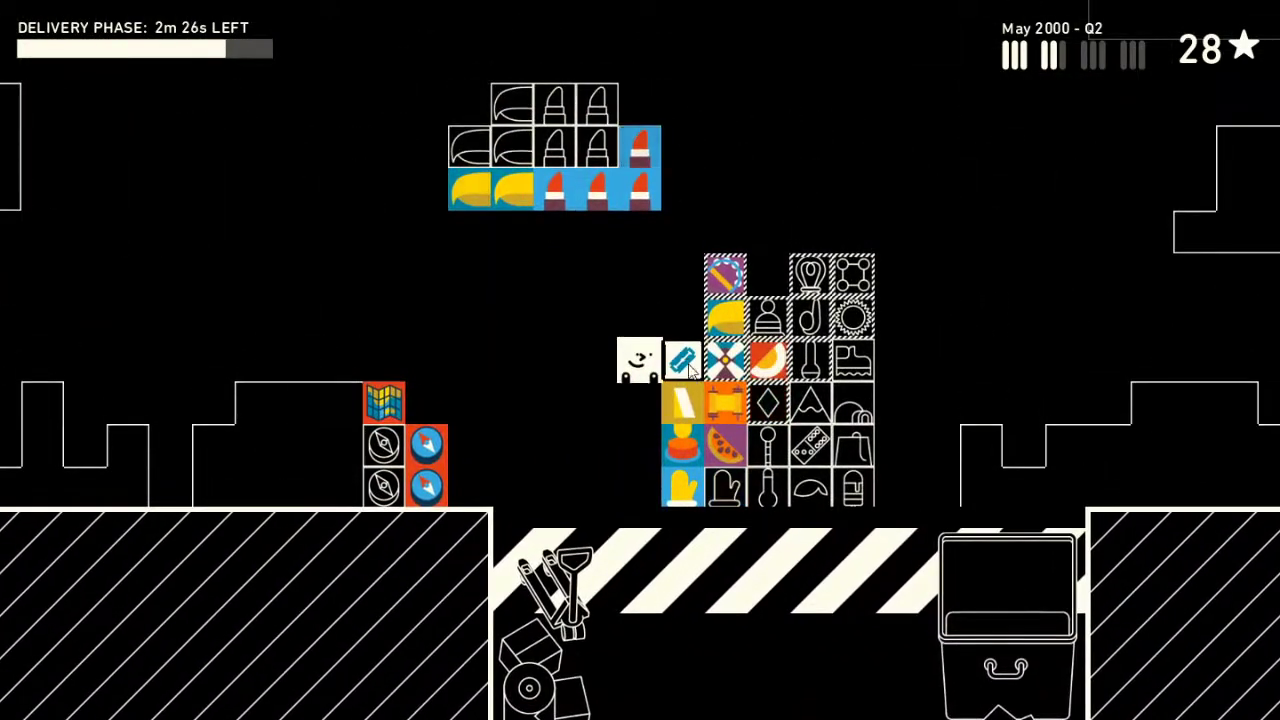
{"action": "key", "text": "Down"}
{"action": "key", "text": "Down"}
{"action": "key", "text": "space"}
{"action": "key", "text": "Left"}
{"action": "key", "text": "Left"}
{"action": "key", "text": "Left"}
{"action": "key", "text": "Left"}
{"action": "key", "text": "Left"}
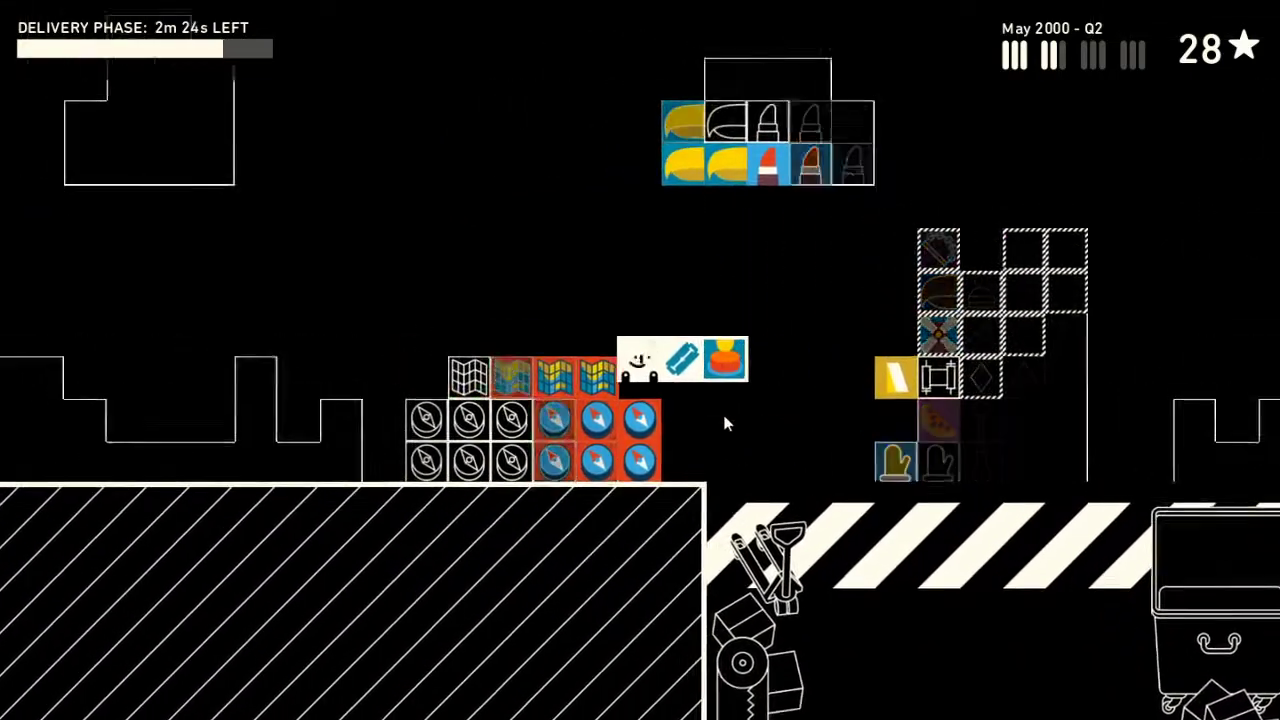
- Carry the loose blade up and shelve it with the other blades
{"action": "key", "text": "Up"}
{"action": "key", "text": "Up"}
{"action": "key", "text": "Up"}
{"action": "key", "text": "Left"}
{"action": "key", "text": "Left"}
{"action": "key", "text": "Up"}
{"action": "key", "text": "Up"}
{"action": "key", "text": "Up"}
{"action": "key", "text": "Left"}
{"action": "key", "text": "Left"}
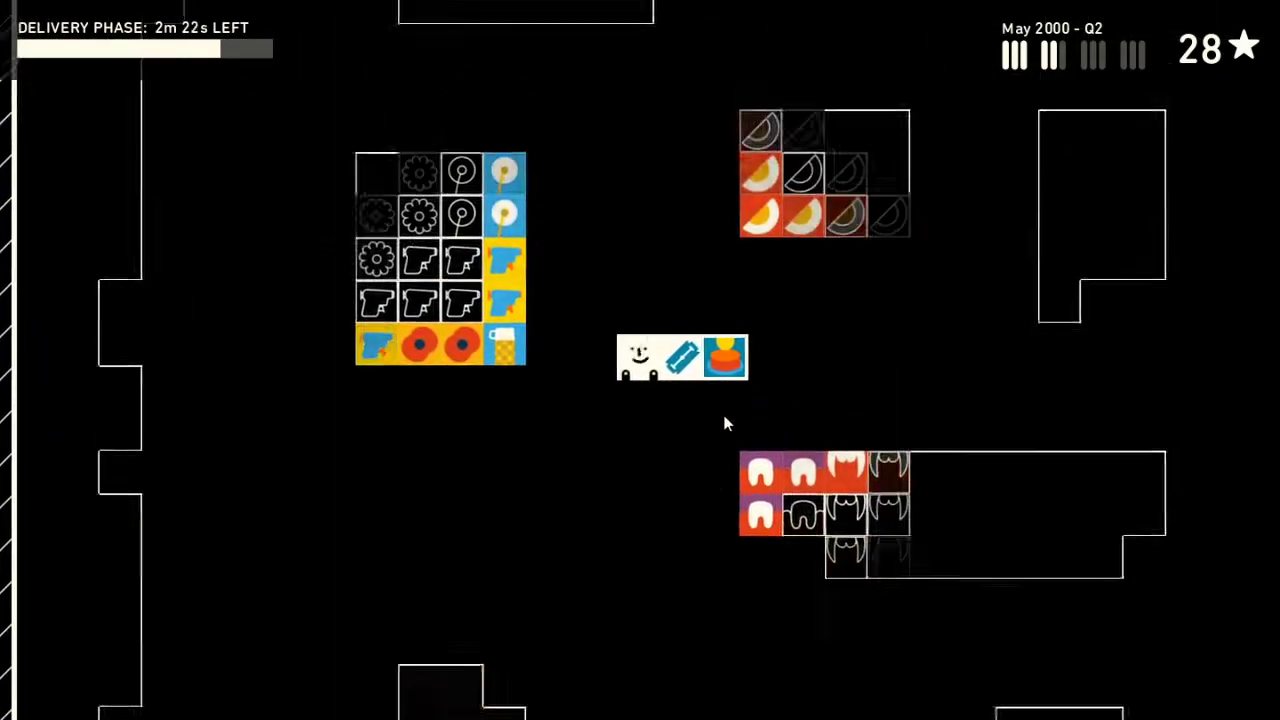
{"action": "key", "text": "Right"}
{"action": "key", "text": "Right"}
{"action": "key", "text": "Right"}
{"action": "key", "text": "Up"}
{"action": "key", "text": "Up"}
{"action": "key", "text": "Up"}
{"action": "key", "text": "Up"}
{"action": "key", "text": "Up"}
{"action": "key", "text": "Up"}
{"action": "key", "text": "Left"}
{"action": "key", "text": "Left"}
{"action": "key", "text": "Left"}
{"action": "key", "text": "Left"}
{"action": "key", "text": "Left"}
{"action": "key", "text": "Up"}
{"action": "key", "text": "Up"}
{"action": "key", "text": "Up"}
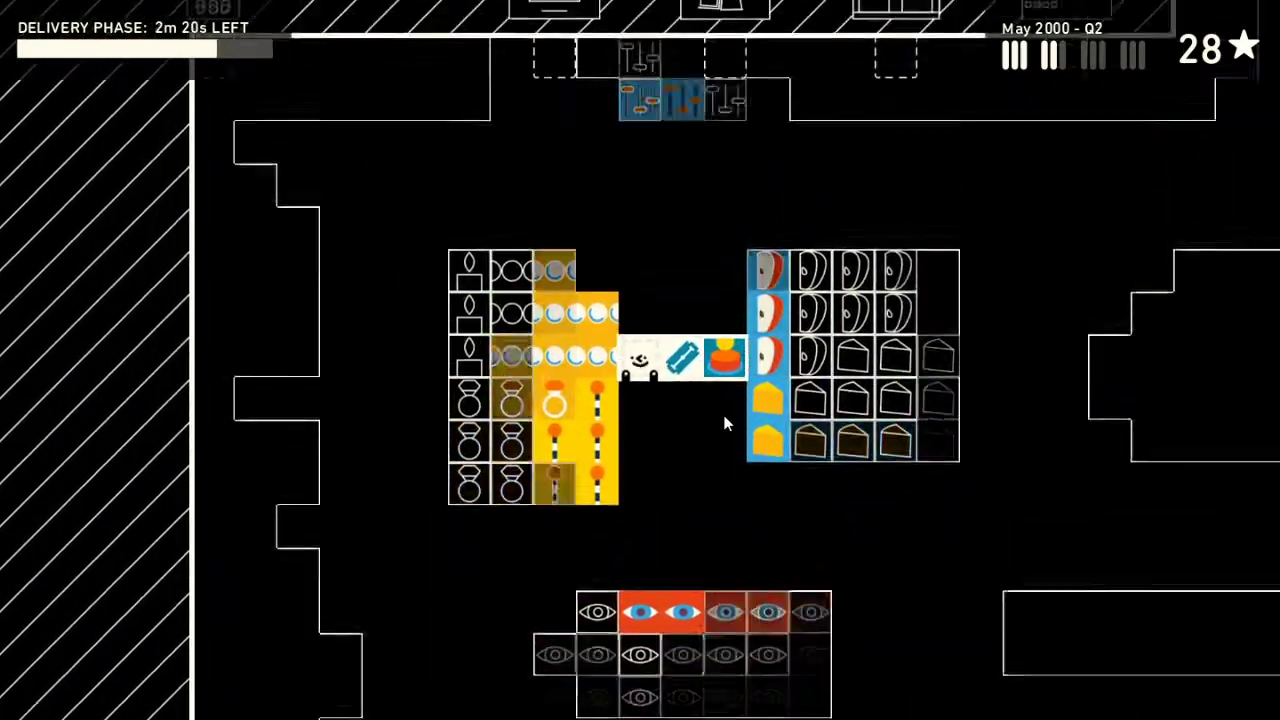
{"action": "key", "text": "Up"}
{"action": "key", "text": "Up"}
{"action": "key", "text": "Up"}
{"action": "key", "text": "Right"}
{"action": "key", "text": "Right"}
{"action": "key", "text": "Right"}
{"action": "key", "text": "Right"}
{"action": "key", "text": "Right"}
{"action": "key", "text": "Right"}
{"action": "key", "text": "Right"}
{"action": "key", "text": "Right"}
{"action": "key", "text": "Right"}
{"action": "key", "text": "Right"}
{"action": "key", "text": "Right"}
{"action": "key", "text": "Up"}
{"action": "key", "text": "space"}
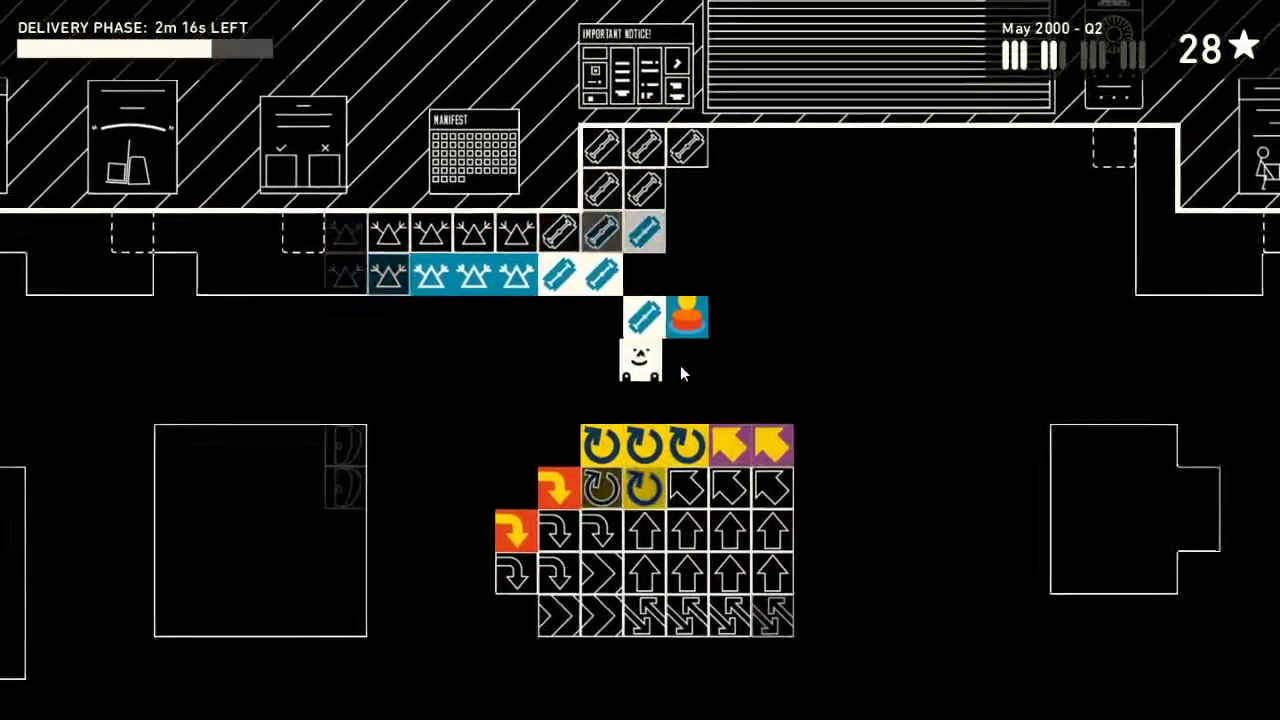
- Leave the orange item in a free shelf spot and head back toward the loading bay
{"action": "key", "text": "Down"}
{"action": "key", "text": "Left"}
{"action": "key", "text": "Left"}
{"action": "key", "text": "Left"}
{"action": "key", "text": "Left"}
{"action": "key", "text": "Left"}
{"action": "key", "text": "Left"}
{"action": "key", "text": "Left"}
{"action": "key", "text": "Left"}
{"action": "key", "text": "Left"}
{"action": "key", "text": "Left"}
{"action": "key", "text": "Left"}
{"action": "key", "text": "Left"}
{"action": "key", "text": "Left"}
{"action": "key", "text": "Up"}
{"action": "key", "text": "Up"}
{"action": "key", "text": "space"}
{"action": "key", "text": "Down"}
{"action": "key", "text": "Right"}
{"action": "key", "text": "Right"}
{"action": "key", "text": "Right"}
{"action": "key", "text": "Right"}
{"action": "key", "text": "Right"}
{"action": "key", "text": "Right"}
{"action": "key", "text": "Down"}
{"action": "key", "text": "Down"}
{"action": "key", "text": "Down"}
{"action": "key", "text": "Down"}
{"action": "key", "text": "Down"}
{"action": "key", "text": "Right"}
{"action": "key", "text": "Right"}
{"action": "key", "text": "Down"}
{"action": "key", "text": "Down"}
{"action": "key", "text": "Down"}
{"action": "key", "text": "Down"}
{"action": "key", "text": "Down"}
{"action": "key", "text": "Down"}
{"action": "key", "text": "Down"}
{"action": "key", "text": "Down"}
{"action": "key", "text": "Down"}
{"action": "key", "text": "Down"}
{"action": "key", "text": "Down"}
{"action": "key", "text": "Down"}
{"action": "key", "text": "Down"}
{"action": "key", "text": "Down"}
{"action": "key", "text": "Down"}
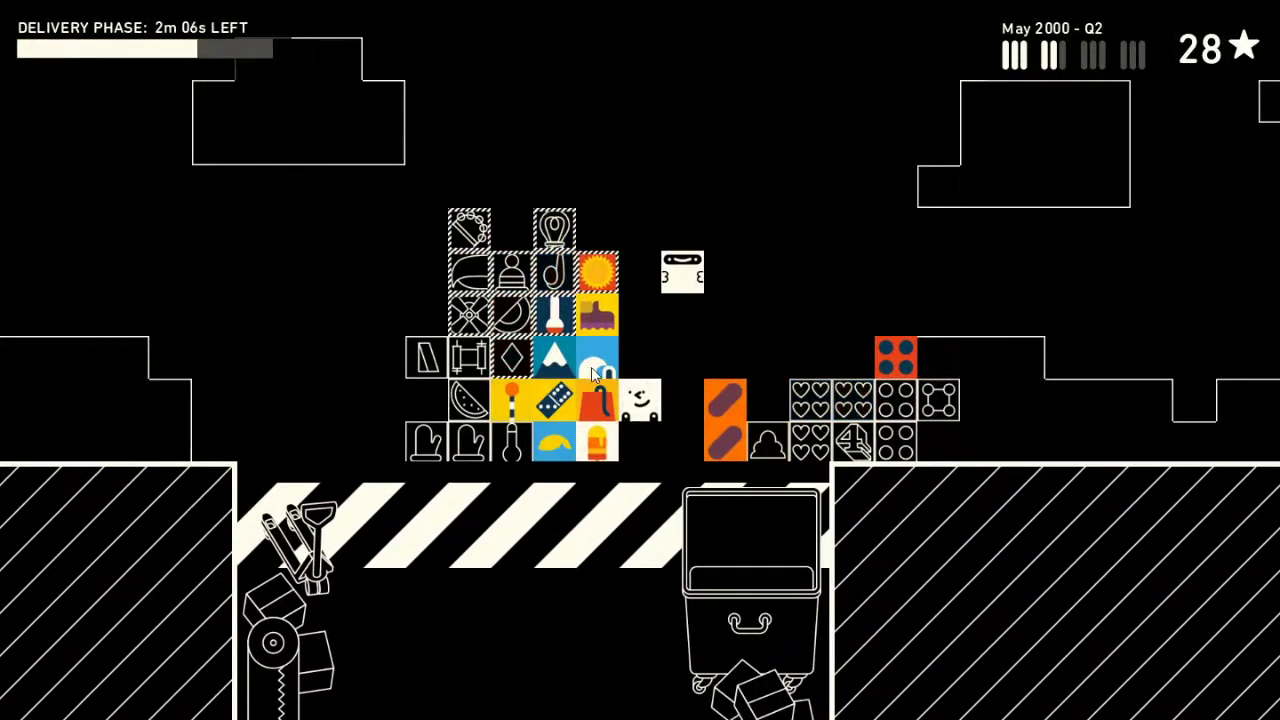
- Pick up the mountain tiles and set them beside the torii block
{"action": "key", "text": "space"}
{"action": "key", "text": "Right"}
{"action": "key", "text": "Right"}
{"action": "key", "text": "Right"}
{"action": "key", "text": "Right"}
{"action": "key", "text": "Up"}
{"action": "key", "text": "Up"}
{"action": "key", "text": "Up"}
{"action": "key", "text": "Up"}
{"action": "key", "text": "Right"}
{"action": "key", "text": "Right"}
{"action": "key", "text": "space"}
{"action": "key", "text": "Left"}
{"action": "key", "text": "Up"}
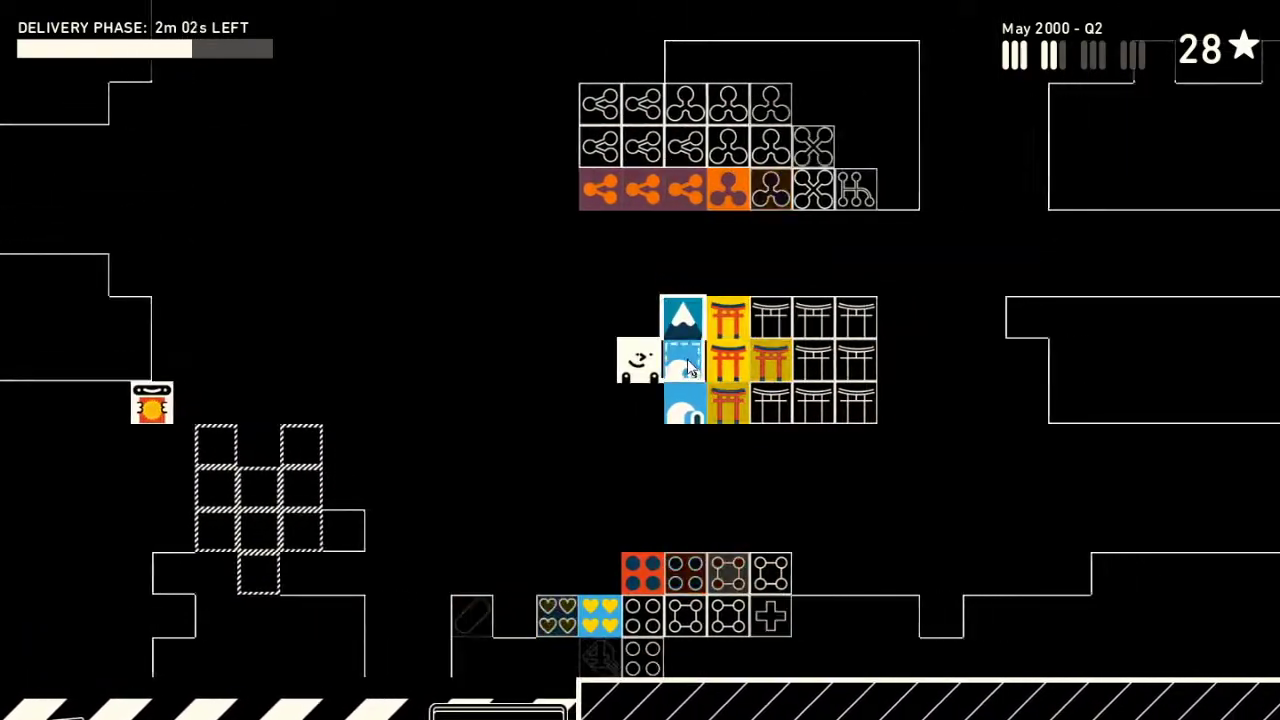
{"action": "key", "text": "Left"}
{"action": "key", "text": "Left"}
- Fetch the orange bag and brush tiles from the bay and carry them across
{"action": "key", "text": "Left"}
{"action": "key", "text": "Left"}
{"action": "key", "text": "Left"}
{"action": "key", "text": "Down"}
{"action": "key", "text": "Down"}
{"action": "key", "text": "Down"}
{"action": "key", "text": "Left"}
{"action": "key", "text": "Down"}
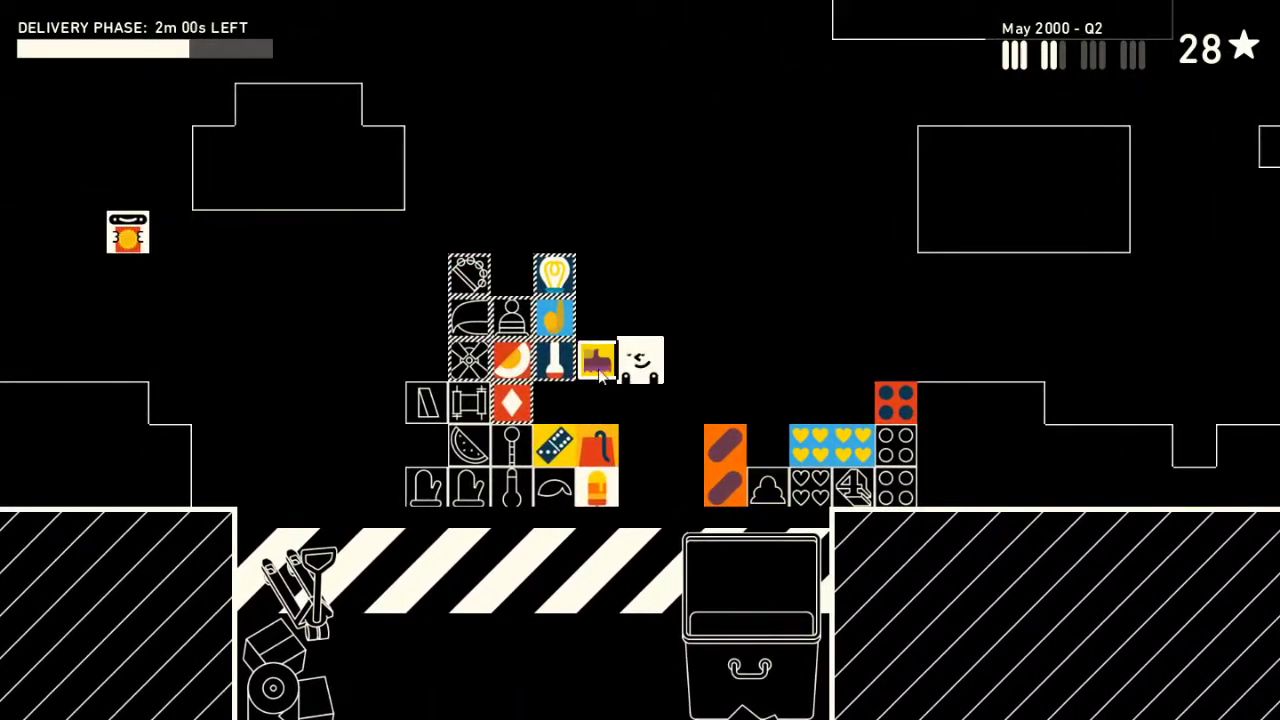
{"action": "key", "text": "Down"}
{"action": "key", "text": "space"}
{"action": "key", "text": "Right"}
{"action": "key", "text": "Right"}
{"action": "key", "text": "Up"}
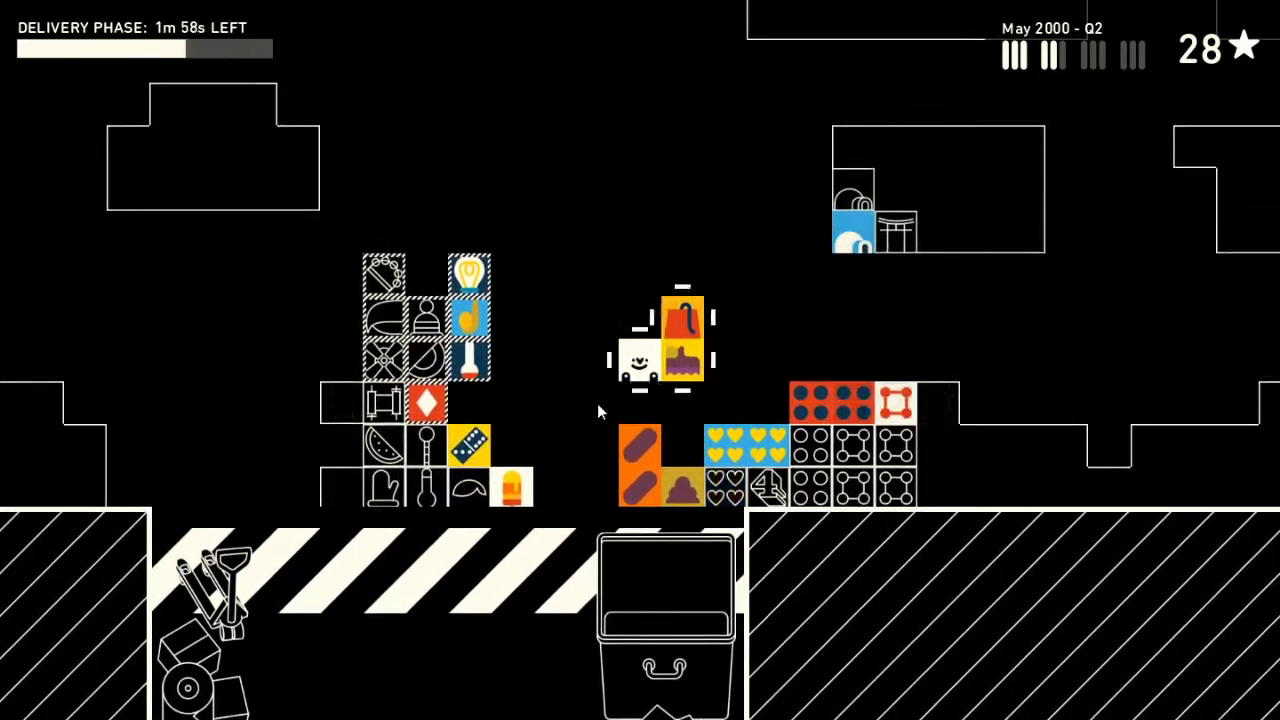
{"action": "key", "text": "Right"}
{"action": "key", "text": "Right"}
{"action": "key", "text": "Right"}
{"action": "key", "text": "Right"}
{"action": "key", "text": "Right"}
{"action": "key", "text": "Right"}
{"action": "key", "text": "Right"}
{"action": "key", "text": "Right"}
{"action": "key", "text": "Right"}
{"action": "key", "text": "Right"}
{"action": "key", "text": "Right"}
{"action": "key", "text": "Right"}
{"action": "key", "text": "Right"}
{"action": "key", "text": "Right"}
{"action": "key", "text": "Right"}
- Carry the bag and brush tiles up to the hat shelves, turning them into a row
{"action": "key", "text": "Up"}
{"action": "key", "text": "Right"}
{"action": "key", "text": "Up"}
{"action": "key", "text": "Up"}
{"action": "key", "text": "Up"}
{"action": "key", "text": "Up"}
{"action": "key", "text": "Up"}
{"action": "key", "text": "Up"}
{"action": "key", "text": "Up"}
{"action": "key", "text": "Up"}
{"action": "key", "text": "Up"}
{"action": "key", "text": "Up"}
{"action": "key", "text": "Up"}
{"action": "key", "text": "Up"}
{"action": "key", "text": "Up"}
{"action": "key", "text": "Up"}
{"action": "key", "text": "Up"}
{"action": "key", "text": "Up"}
{"action": "key", "text": "Up"}
{"action": "key", "text": "Up"}
{"action": "key", "text": "Right"}
{"action": "key", "text": "Down"}
{"action": "key", "text": "Down"}
{"action": "key", "text": "Left"}
{"action": "key", "text": "Up"}
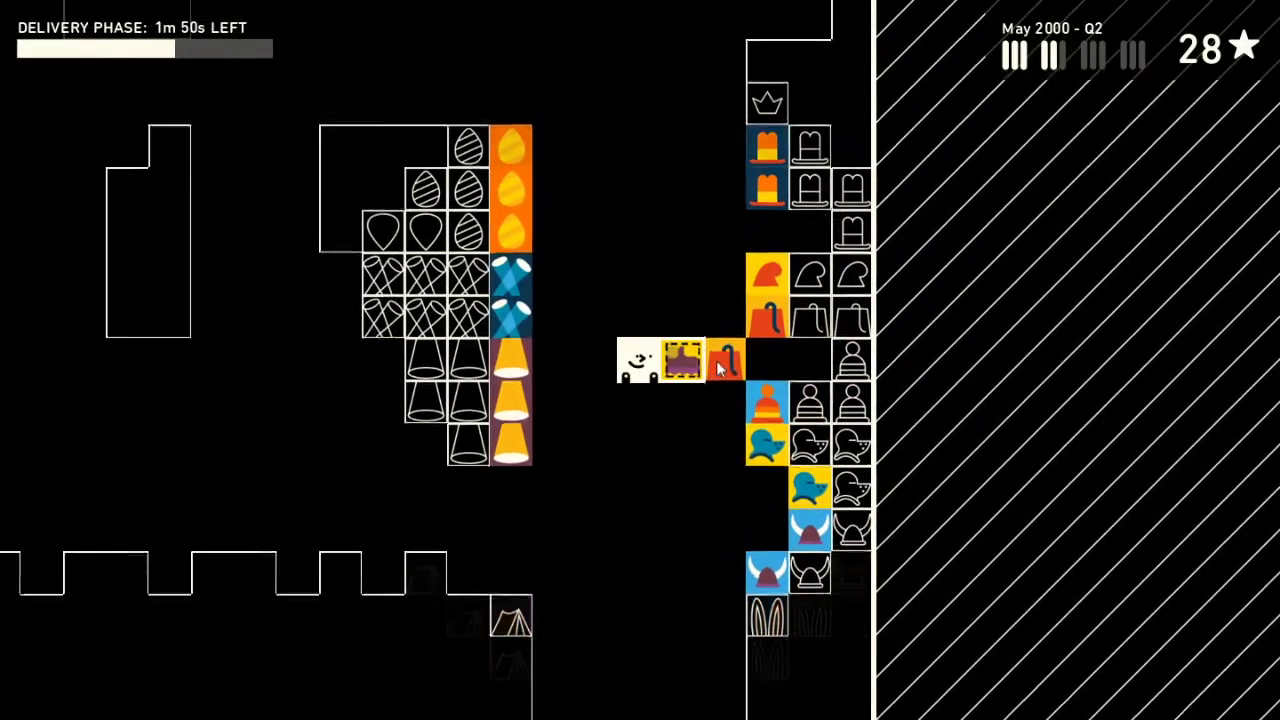
- Drop the brush tile into the brush stack
{"action": "key", "text": "Right"}
{"action": "key", "text": "Up"}
{"action": "key", "text": "Up"}
{"action": "key", "text": "Up"}
{"action": "key", "text": "Up"}
{"action": "key", "text": "Up"}
{"action": "key", "text": "Up"}
{"action": "key", "text": "Up"}
{"action": "key", "text": "Up"}
{"action": "key", "text": "Up"}
{"action": "key", "text": "Up"}
{"action": "key", "text": "Down"}
{"action": "key", "text": "Down"}
{"action": "key", "text": "Down"}
{"action": "key", "text": "Right"}
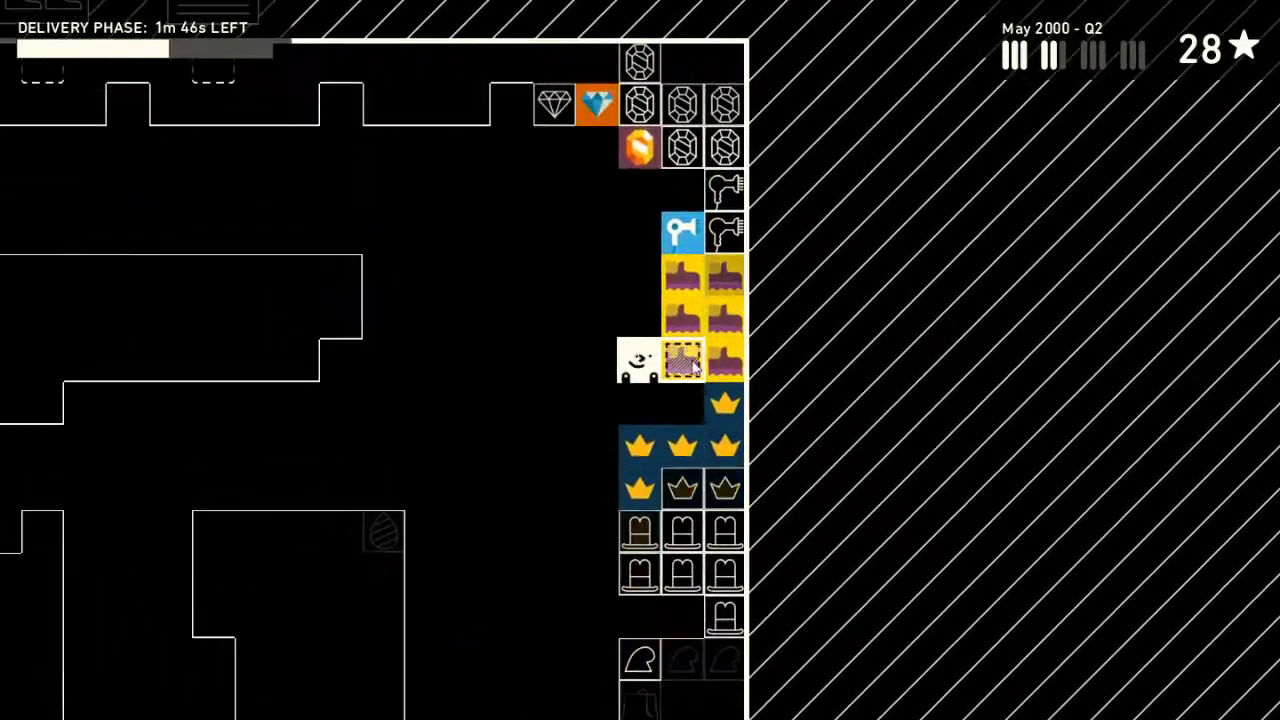
{"action": "key", "text": "space"}
- Walk back down to the loading area
{"action": "key", "text": "Left"}
{"action": "key", "text": "Left"}
{"action": "key", "text": "Left"}
{"action": "key", "text": "Down"}
{"action": "key", "text": "Left"}
{"action": "key", "text": "Left"}
{"action": "key", "text": "Left"}
{"action": "key", "text": "Left"}
{"action": "key", "text": "Left"}
{"action": "key", "text": "Left"}
{"action": "key", "text": "Left"}
{"action": "key", "text": "Left"}
{"action": "key", "text": "Left"}
{"action": "key", "text": "Down"}
{"action": "key", "text": "Down"}
{"action": "key", "text": "Down"}
{"action": "key", "text": "Down"}
{"action": "key", "text": "Down"}
{"action": "key", "text": "Down"}
{"action": "key", "text": "Down"}
{"action": "key", "text": "Down"}
{"action": "key", "text": "Down"}
{"action": "key", "text": "Down"}
{"action": "key", "text": "Down"}
{"action": "key", "text": "Down"}
{"action": "key", "text": "Down"}
{"action": "key", "text": "Down"}
{"action": "key", "text": "Left"}
{"action": "key", "text": "Left"}
{"action": "key", "text": "Left"}
{"action": "key", "text": "Down"}
- Place the compass tile on the left stack
{"action": "key", "text": "Left"}
{"action": "key", "text": "Left"}
{"action": "key", "text": "Left"}
{"action": "key", "text": "Left"}
{"action": "key", "text": "Left"}
{"action": "key", "text": "Up"}
{"action": "key", "text": "Left"}
{"action": "key", "text": "Left"}
{"action": "key", "text": "Up"}
{"action": "key", "text": "Up"}
{"action": "key", "text": "Up"}
{"action": "key", "text": "Right"}
{"action": "key", "text": "Right"}
{"action": "key", "text": "Down"}
{"action": "key", "text": "Down"}
{"action": "key", "text": "Down"}
{"action": "key", "text": "Down"}
{"action": "key", "text": "Right"}
{"action": "key", "text": "Right"}
{"action": "key", "text": "Down"}
{"action": "key", "text": "Right"}
{"action": "key", "text": "Right"}
{"action": "key", "text": "Right"}
{"action": "key", "text": "Down"}
{"action": "key", "text": "Left"}
{"action": "key", "text": "Left"}
{"action": "key", "text": "Left"}
{"action": "key", "text": "Right"}
{"action": "key", "text": "Right"}
- Pick up the two oven mitts and thermometer and carry them into the warehouse
{"action": "key", "text": "space"}
{"action": "key", "text": "Left"}
{"action": "key", "text": "Left"}
{"action": "key", "text": "Left"}
{"action": "key", "text": "Up"}
{"action": "key", "text": "Up"}
{"action": "key", "text": "Up"}
{"action": "key", "text": "Left"}
{"action": "key", "text": "Left"}
{"action": "key", "text": "Left"}
{"action": "key", "text": "Left"}
{"action": "key", "text": "Left"}
{"action": "key", "text": "Left"}
{"action": "key", "text": "Up"}
{"action": "key", "text": "Up"}
{"action": "key", "text": "Up"}
{"action": "key", "text": "Left"}
{"action": "key", "text": "Left"}
{"action": "key", "text": "Left"}
{"action": "key", "text": "Up"}
{"action": "key", "text": "Up"}
{"action": "key", "text": "Up"}
{"action": "key", "text": "Left"}
{"action": "key", "text": "Left"}
{"action": "key", "text": "Left"}
{"action": "key", "text": "Up"}
{"action": "key", "text": "Up"}
{"action": "key", "text": "Up"}
{"action": "key", "text": "Left"}
{"action": "key", "text": "Left"}
{"action": "key", "text": "Left"}
{"action": "key", "text": "Up"}
{"action": "key", "text": "Up"}
{"action": "key", "text": "Up"}
{"action": "key", "text": "Up"}
{"action": "key", "text": "Up"}
{"action": "key", "text": "Up"}
{"action": "key", "text": "Up"}
{"action": "key", "text": "Up"}
{"action": "key", "text": "Up"}
{"action": "key", "text": "Up"}
{"action": "key", "text": "Up"}
{"action": "key", "text": "Right"}
{"action": "key", "text": "Down"}
{"action": "key", "text": "Down"}
- Carry the load down past the eye shelf and drop the thermometer beside its shelf
{"action": "key", "text": "Down"}
{"action": "key", "text": "Down"}
{"action": "key", "text": "Down"}
{"action": "key", "text": "Down"}
{"action": "key", "text": "Down"}
{"action": "key", "text": "Down"}
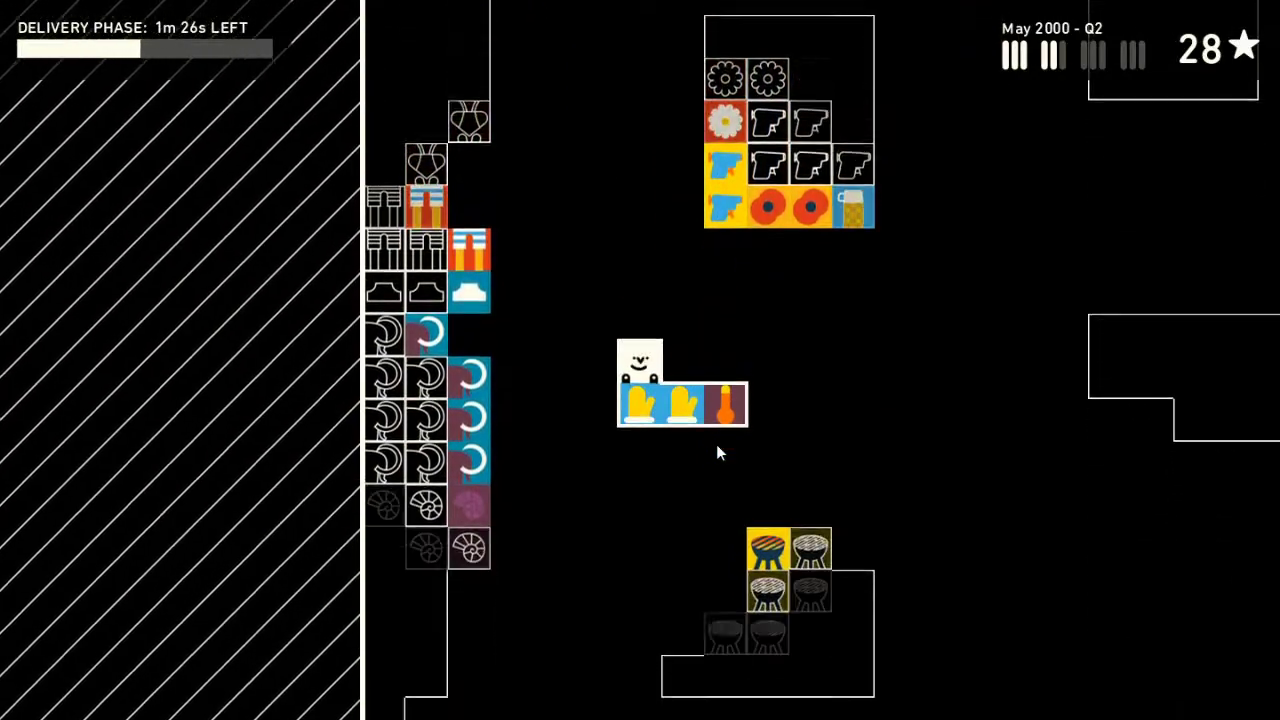
{"action": "key", "text": "Down"}
{"action": "key", "text": "Down"}
{"action": "key", "text": "Down"}
{"action": "key", "text": "Down"}
{"action": "key", "text": "Right"}
{"action": "key", "text": "Left"}
{"action": "key", "text": "Left"}
{"action": "key", "text": "Down"}
{"action": "key", "text": "Left"}
{"action": "key", "text": "space"}
{"action": "key", "text": "Right"}
- Drop the two mittens beside the barbecue shelf
{"action": "key", "text": "Down"}
{"action": "key", "text": "Down"}
{"action": "key", "text": "Down"}
{"action": "key", "text": "space"}
{"action": "key", "text": "Left"}
{"action": "key", "text": "Left"}
{"action": "key", "text": "Left"}
{"action": "key", "text": "Left"}
{"action": "key", "text": "Down"}
- Return to the delivery hatch and pick up the yellow item and the hamper
{"action": "key", "text": "Up"}
{"action": "key", "text": "Up"}
{"action": "key", "text": "Right"}
{"action": "key", "text": "Right"}
{"action": "key", "text": "Right"}
{"action": "key", "text": "Down"}
{"action": "key", "text": "Right"}
{"action": "key", "text": "Right"}
{"action": "key", "text": "Down"}
{"action": "key", "text": "Down"}
{"action": "key", "text": "Down"}
{"action": "key", "text": "Right"}
{"action": "key", "text": "Down"}
{"action": "key", "text": "Right"}
{"action": "key", "text": "Right"}
{"action": "key", "text": "Down"}
{"action": "key", "text": "Right"}
{"action": "key", "text": "Right"}
{"action": "key", "text": "Right"}
{"action": "key", "text": "Right"}
{"action": "key", "text": "Right"}
{"action": "key", "text": "Down"}
{"action": "key", "text": "Right"}
{"action": "key", "text": "Right"}
{"action": "key", "text": "Down"}
{"action": "key", "text": "space"}
{"action": "key", "text": "Left"}
{"action": "key", "text": "Left"}
- Carry the yellow item up to the heart and cross shelves and shelve it
{"action": "key", "text": "Up"}
{"action": "key", "text": "Up"}
{"action": "key", "text": "Up"}
{"action": "key", "text": "Right"}
{"action": "key", "text": "Right"}
{"action": "key", "text": "Right"}
{"action": "key", "text": "Right"}
{"action": "key", "text": "Right"}
{"action": "key", "text": "Right"}
{"action": "key", "text": "Right"}
{"action": "key", "text": "Right"}
{"action": "key", "text": "Right"}
{"action": "key", "text": "Right"}
{"action": "key", "text": "Right"}
{"action": "key", "text": "Right"}
{"action": "key", "text": "Right"}
{"action": "key", "text": "Right"}
{"action": "key", "text": "Right"}
{"action": "key", "text": "Right"}
{"action": "key", "text": "Down"}
{"action": "key", "text": "Left"}
{"action": "key", "text": "Up"}
{"action": "key", "text": "Up"}
{"action": "key", "text": "Up"}
{"action": "key", "text": "Up"}
{"action": "key", "text": "Up"}
{"action": "key", "text": "Up"}
{"action": "key", "text": "Up"}
{"action": "key", "text": "Up"}
{"action": "key", "text": "Up"}
{"action": "key", "text": "Right"}
{"action": "key", "text": "space"}
{"action": "key", "text": "Left"}
{"action": "key", "text": "Left"}
{"action": "key", "text": "Left"}
{"action": "key", "text": "Left"}
{"action": "key", "text": "Up"}
{"action": "key", "text": "Left"}
{"action": "key", "text": "Up"}
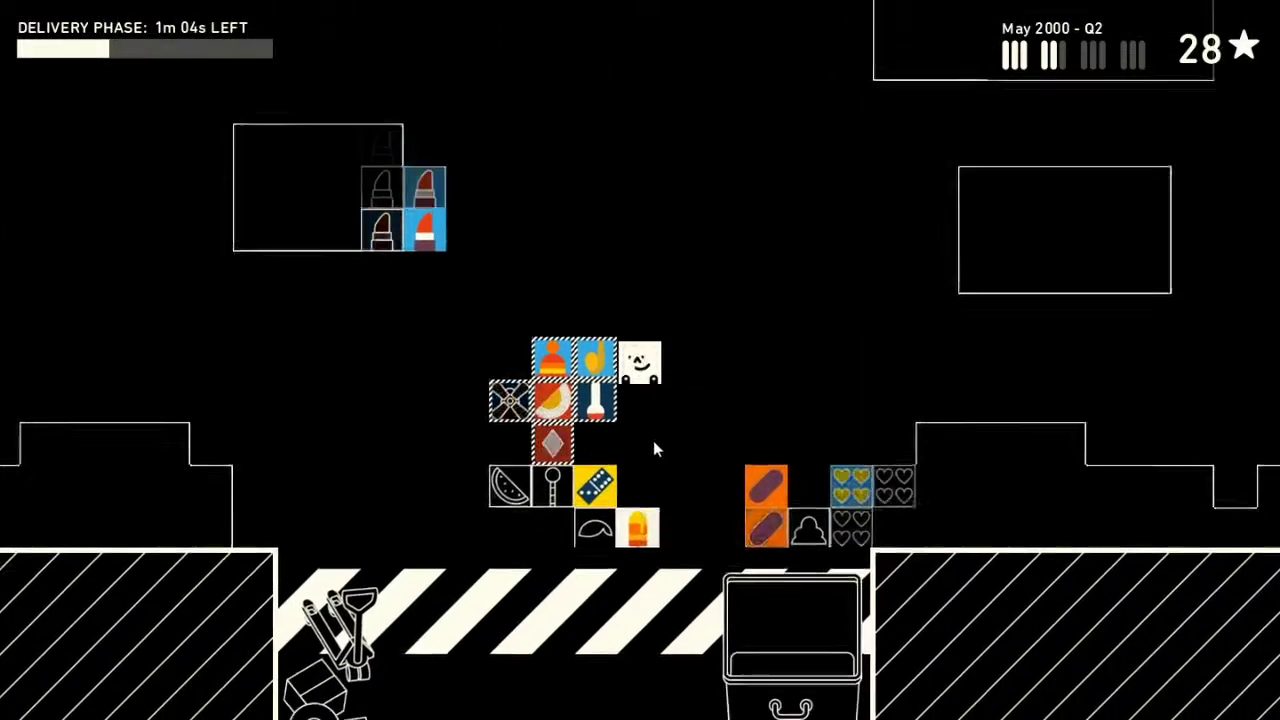
- Carry the domino from the loading area up into the warehouse
{"action": "key", "text": "Down"}
{"action": "key", "text": "Down"}
{"action": "key", "text": "Right"}
{"action": "key", "text": "Up"}
{"action": "key", "text": "Up"}
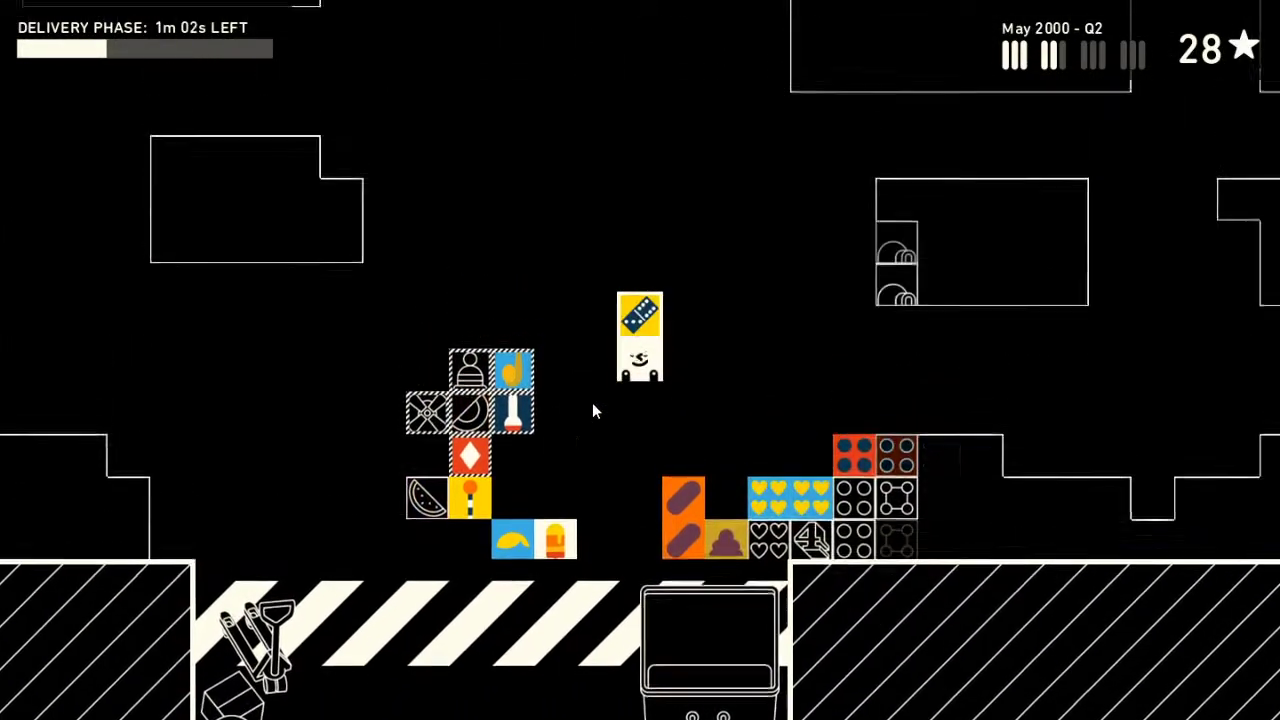
{"action": "key", "text": "Up"}
{"action": "key", "text": "Up"}
{"action": "key", "text": "Up"}
{"action": "key", "text": "Right"}
{"action": "key", "text": "Up"}
{"action": "key", "text": "Up"}
{"action": "key", "text": "Up"}
{"action": "key", "text": "Up"}
{"action": "key", "text": "Up"}
{"action": "key", "text": "Right"}
{"action": "key", "text": "Right"}
{"action": "key", "text": "Right"}
{"action": "key", "text": "Right"}
{"action": "key", "text": "Right"}
{"action": "key", "text": "Right"}
{"action": "key", "text": "Right"}
{"action": "key", "text": "Right"}
{"action": "key", "text": "Right"}
- Set the domino down beside the card shelf
{"action": "key", "text": "Left"}
{"action": "key", "text": "Left"}
{"action": "key", "text": "Down"}
{"action": "key", "text": "Down"}
{"action": "key", "text": "Down"}
{"action": "key", "text": "Down"}
{"action": "key", "text": "Left"}
{"action": "key", "text": "Left"}
{"action": "key", "text": "Down"}
{"action": "key", "text": "Down"}
{"action": "key", "text": "Down"}
{"action": "key", "text": "Down"}
{"action": "key", "text": "Down"}
{"action": "key", "text": "Right"}
{"action": "key", "text": "Right"}
{"action": "key", "text": "Right"}
{"action": "key", "text": "Up"}
{"action": "key", "text": "Left"}
{"action": "key", "text": "Left"}
{"action": "key", "text": "Up"}
{"action": "key", "text": "Up"}
{"action": "key", "text": "space"}
{"action": "key", "text": "Up"}
{"action": "key", "text": "Left"}
{"action": "key", "text": "Left"}
{"action": "key", "text": "Up"}
{"action": "key", "text": "Up"}
- Fetch more items from the delivery area and carry them up into the warehouse
{"action": "key", "text": "Left"}
{"action": "key", "text": "Left"}
{"action": "key", "text": "Left"}
{"action": "key", "text": "Up"}
{"action": "key", "text": "Up"}
{"action": "key", "text": "Up"}
{"action": "key", "text": "Up"}
{"action": "key", "text": "Left"}
{"action": "key", "text": "Left"}
{"action": "key", "text": "Left"}
{"action": "key", "text": "Down"}
{"action": "key", "text": "Down"}
{"action": "key", "text": "Down"}
{"action": "key", "text": "Down"}
{"action": "key", "text": "Down"}
{"action": "key", "text": "Left"}
{"action": "key", "text": "Down"}
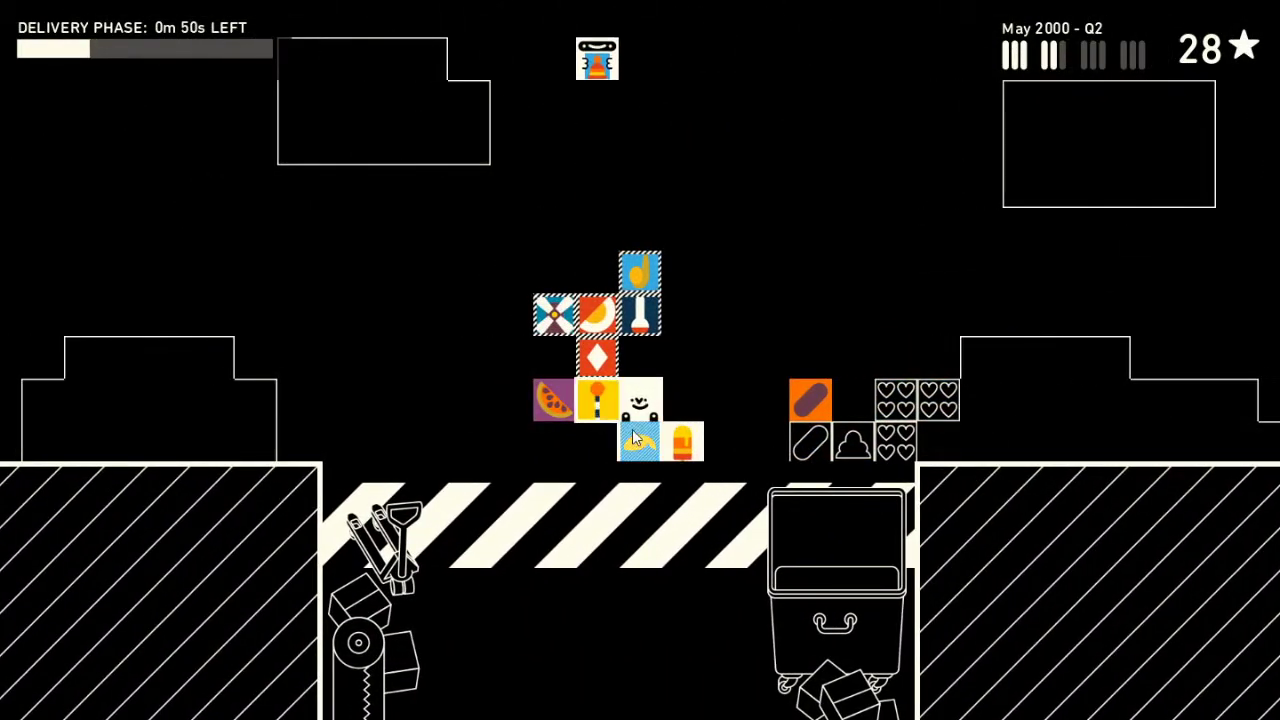
{"action": "key", "text": "Up"}
{"action": "key", "text": "Right"}
{"action": "key", "text": "Right"}
{"action": "key", "text": "Up"}
{"action": "key", "text": "Up"}
{"action": "key", "text": "Up"}
{"action": "key", "text": "Up"}
{"action": "key", "text": "Up"}
- Carry the items left across the warehouse and set down the umbrella
{"action": "key", "text": "Up"}
{"action": "key", "text": "Up"}
{"action": "key", "text": "Up"}
{"action": "key", "text": "Left"}
{"action": "key", "text": "Left"}
{"action": "key", "text": "Left"}
{"action": "key", "text": "Down"}
{"action": "key", "text": "Left"}
{"action": "key", "text": "Left"}
{"action": "key", "text": "Left"}
{"action": "key", "text": "Left"}
{"action": "key", "text": "Left"}
{"action": "key", "text": "Left"}
{"action": "key", "text": "Left"}
{"action": "key", "text": "Left"}
{"action": "key", "text": "Left"}
{"action": "key", "text": "Up"}
{"action": "key", "text": "Up"}
{"action": "key", "text": "Left"}
{"action": "key", "text": "Left"}
{"action": "key", "text": "Left"}
{"action": "key", "text": "Left"}
{"action": "key", "text": "Left"}
{"action": "key", "text": "Left"}
{"action": "key", "text": "Up"}
{"action": "key", "text": "Left"}
{"action": "key", "text": "Left"}
{"action": "key", "text": "Left"}
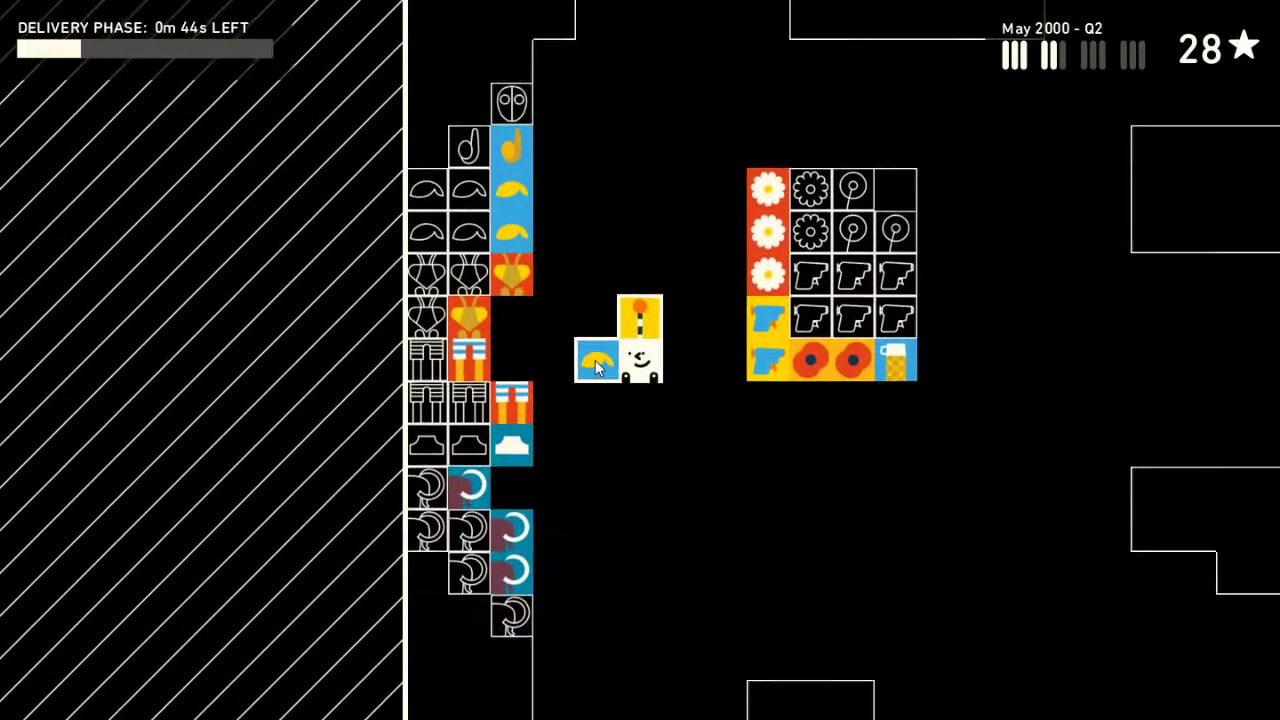
{"action": "key", "text": "Up"}
{"action": "key", "text": "Up"}
{"action": "key", "text": "Up"}
{"action": "key", "text": "Left"}
{"action": "key", "text": "Up"}
{"action": "key", "text": "Up"}
{"action": "key", "text": "space"}
{"action": "key", "text": "Right"}
{"action": "key", "text": "Right"}
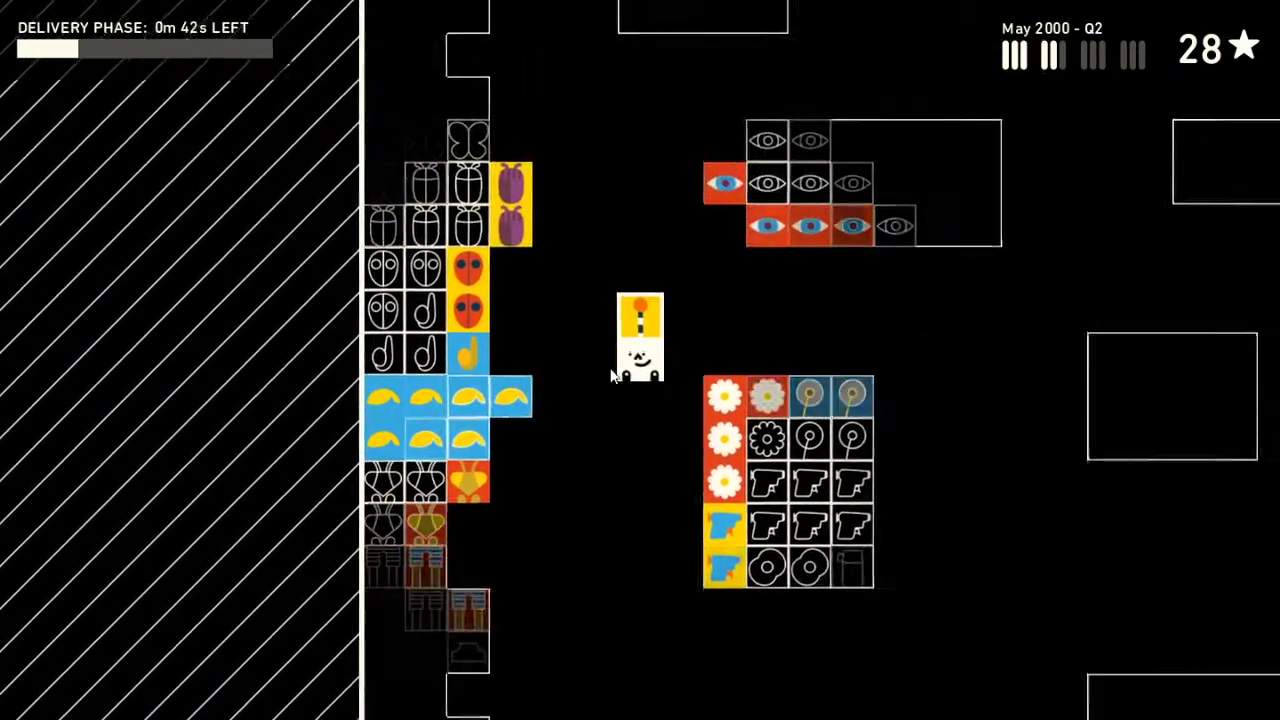
{"action": "key", "text": "Up"}
{"action": "key", "text": "Up"}
{"action": "key", "text": "Up"}
{"action": "key", "text": "Up"}
{"action": "key", "text": "Up"}
{"action": "key", "text": "Up"}
- Set the match item beside its shelf
{"action": "key", "text": "Right"}
{"action": "key", "text": "Right"}
{"action": "key", "text": "Up"}
{"action": "key", "text": "Right"}
{"action": "key", "text": "Right"}
{"action": "key", "text": "Right"}
{"action": "key", "text": "Up"}
{"action": "key", "text": "Up"}
{"action": "key", "text": "Down"}
{"action": "key", "text": "Down"}
{"action": "key", "text": "Left"}
{"action": "key", "text": "space"}
- Walk back past the eye shelf down to the delivery area
{"action": "key", "text": "Left"}
{"action": "key", "text": "Right"}
{"action": "key", "text": "Right"}
{"action": "key", "text": "Right"}
{"action": "key", "text": "Right"}
{"action": "key", "text": "Right"}
{"action": "key", "text": "Right"}
{"action": "key", "text": "Right"}
{"action": "key", "text": "Right"}
{"action": "key", "text": "Right"}
{"action": "key", "text": "Right"}
{"action": "key", "text": "Right"}
{"action": "key", "text": "Right"}
{"action": "key", "text": "Down"}
{"action": "key", "text": "Down"}
{"action": "key", "text": "Down"}
{"action": "key", "text": "Down"}
{"action": "key", "text": "Right"}
{"action": "key", "text": "Right"}
{"action": "key", "text": "Right"}
{"action": "key", "text": "Down"}
{"action": "key", "text": "Down"}
{"action": "key", "text": "Down"}
{"action": "key", "text": "Right"}
{"action": "key", "text": "Right"}
{"action": "key", "text": "Right"}
{"action": "key", "text": "Down"}
{"action": "key", "text": "Down"}
{"action": "key", "text": "Down"}
{"action": "key", "text": "Right"}
{"action": "key", "text": "Right"}
{"action": "key", "text": "Right"}
{"action": "key", "text": "Right"}
{"action": "key", "text": "Right"}
{"action": "key", "text": "Right"}
{"action": "key", "text": "Down"}
{"action": "key", "text": "Down"}
{"action": "key", "text": "Down"}
{"action": "key", "text": "space"}
{"action": "key", "text": "Right"}
- Collect more delivered items from the delivery zone
{"action": "key", "text": "Down"}
{"action": "key", "text": "Down"}
{"action": "key", "text": "Down"}
{"action": "key", "text": "Left"}
{"action": "key", "text": "Left"}
{"action": "key", "text": "Left"}
{"action": "key", "text": "Up"}
{"action": "key", "text": "Up"}
{"action": "key", "text": "Left"}
{"action": "key", "text": "Left"}
{"action": "key", "text": "Left"}
{"action": "key", "text": "space"}
{"action": "key", "text": "Down"}
{"action": "key", "text": "Down"}
{"action": "key", "text": "Down"}
{"action": "key", "text": "Left"}
{"action": "key", "text": "Left"}
{"action": "key", "text": "Left"}
{"action": "key", "text": "Left"}
{"action": "key", "text": "Down"}
{"action": "key", "text": "Down"}
{"action": "key", "text": "Down"}
{"action": "key", "text": "Left"}
{"action": "key", "text": "Left"}
{"action": "key", "text": "Left"}
{"action": "key", "text": "Down"}
{"action": "key", "text": "Down"}
{"action": "key", "text": "Down"}
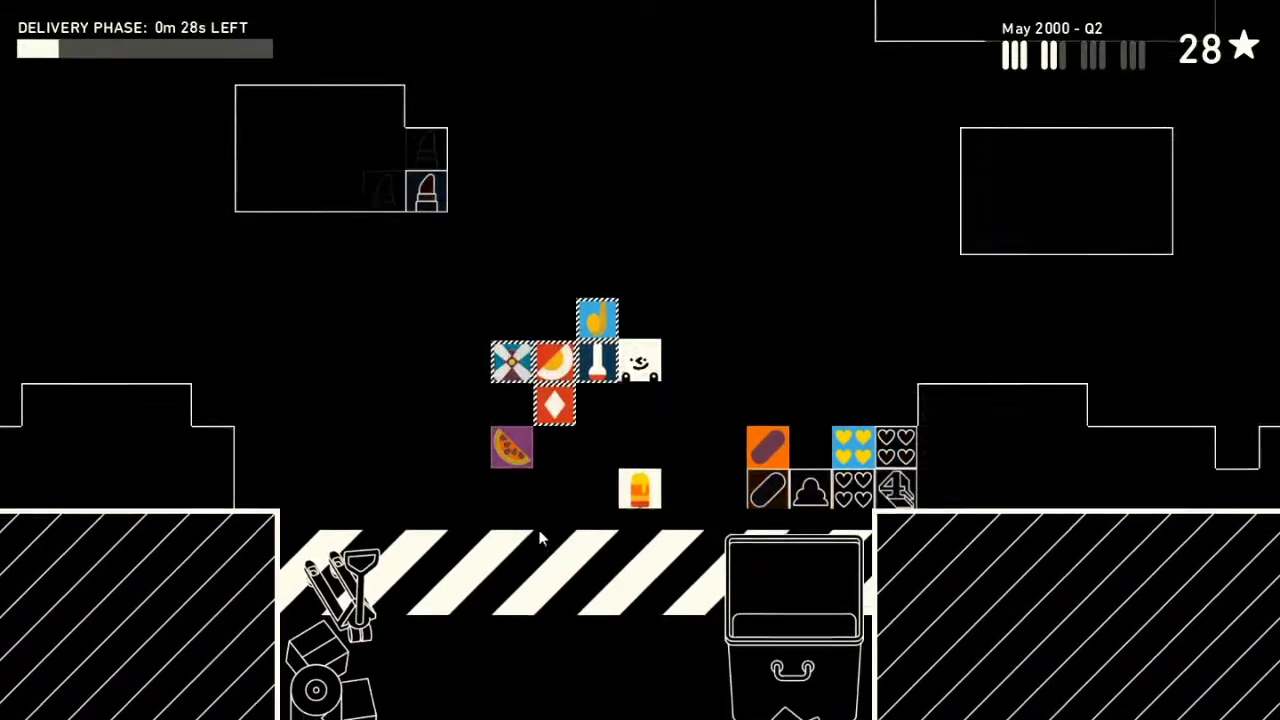
- Pick up the popsicle and carry the items up toward the shelves
{"action": "key", "text": "Down"}
{"action": "key", "text": "Down"}
{"action": "key", "text": "Up"}
{"action": "key", "text": "Right"}
{"action": "key", "text": "Down"}
{"action": "key", "text": "Left"}
{"action": "key", "text": "Left"}
{"action": "key", "text": "Left"}
{"action": "key", "text": "Left"}
{"action": "key", "text": "Left"}
{"action": "key", "text": "Up"}
{"action": "key", "text": "Up"}
{"action": "key", "text": "Left"}
{"action": "key", "text": "Left"}
{"action": "key", "text": "Left"}
{"action": "key", "text": "Left"}
{"action": "key", "text": "Left"}
{"action": "key", "text": "Left"}
{"action": "key", "text": "Up"}
{"action": "key", "text": "Left"}
{"action": "key", "text": "Left"}
{"action": "key", "text": "Left"}
{"action": "key", "text": "Left"}
{"action": "key", "text": "Left"}
{"action": "key", "text": "Left"}
{"action": "key", "text": "Left"}
{"action": "key", "text": "Left"}
{"action": "key", "text": "Down"}
{"action": "key", "text": "Left"}
- Walk up and right to the loading dock beside the top service hatch
{"action": "key", "text": "Up"}
{"action": "key", "text": "Up"}
{"action": "key", "text": "Right"}
{"action": "key", "text": "Right"}
{"action": "key", "text": "Right"}
{"action": "key", "text": "Right"}
{"action": "key", "text": "Right"}
{"action": "key", "text": "Right"}
{"action": "key", "text": "Right"}
{"action": "key", "text": "Right"}
{"action": "key", "text": "Right"}
{"action": "key", "text": "Right"}
{"action": "key", "text": "Right"}
{"action": "key", "text": "Right"}
{"action": "key", "text": "Right"}
{"action": "key", "text": "Right"}
{"action": "key", "text": "Up"}
{"action": "key", "text": "Up"}
{"action": "key", "text": "Left"}
{"action": "key", "text": "Left"}
{"action": "key", "text": "Up"}
{"action": "key", "text": "Up"}
{"action": "key", "text": "Up"}
{"action": "key", "text": "Right"}
{"action": "key", "text": "Up"}
{"action": "key", "text": "Up"}
{"action": "key", "text": "Up"}
{"action": "key", "text": "Up"}
{"action": "key", "text": "Up"}
{"action": "key", "text": "Up"}
{"action": "key", "text": "Right"}
{"action": "key", "text": "Right"}
{"action": "key", "text": "Up"}
{"action": "key", "text": "Up"}
{"action": "key", "text": "Up"}
{"action": "key", "text": "Up"}
{"action": "key", "text": "Up"}
{"action": "key", "text": "Right"}
{"action": "key", "text": "Right"}
{"action": "key", "text": "Up"}
{"action": "key", "text": "Up"}
{"action": "key", "text": "Right"}
{"action": "key", "text": "Right"}
{"action": "key", "text": "Up"}
{"action": "key", "text": "Up"}
{"action": "key", "text": "Up"}
{"action": "key", "text": "Right"}
{"action": "key", "text": "Right"}
{"action": "key", "text": "Up"}
{"action": "key", "text": "Right"}
{"action": "key", "text": "Right"}
{"action": "key", "text": "Right"}
{"action": "key", "text": "Up"}
{"action": "key", "text": "Up"}
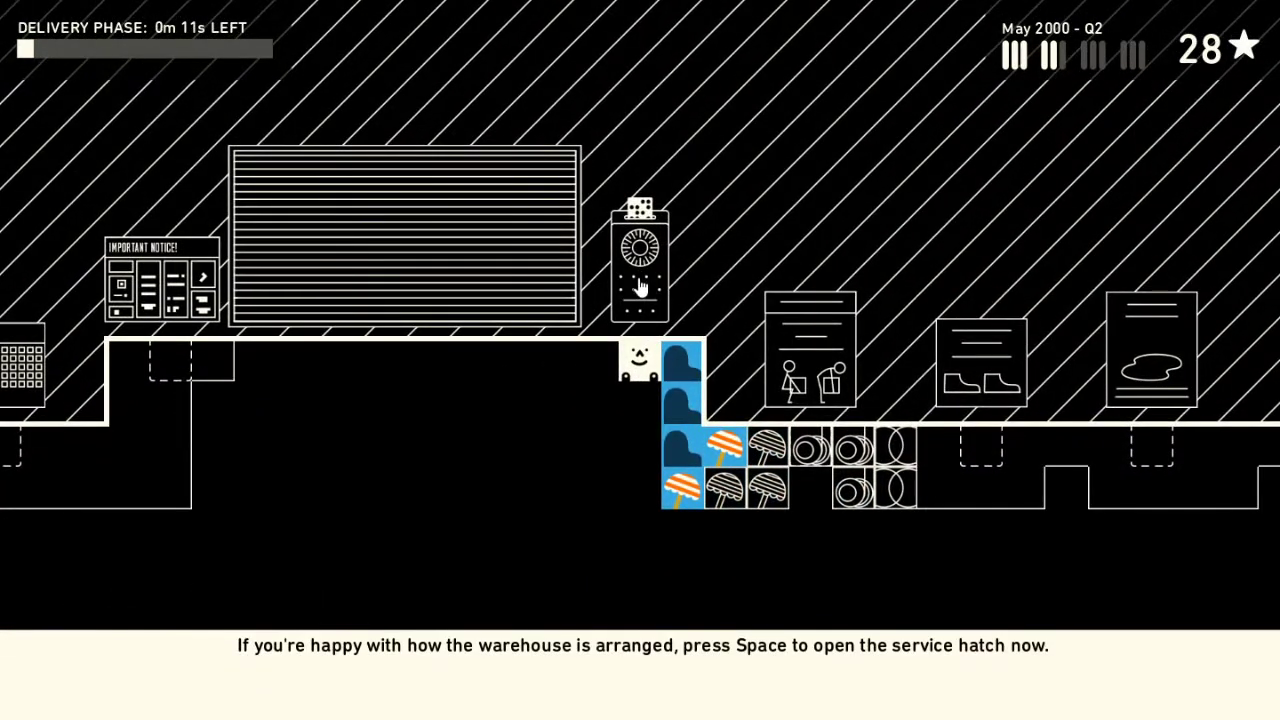
- Open the service hatch early, confirm ready, and head to the tambourine and trumpet shelf
{"action": "key", "text": "space"}
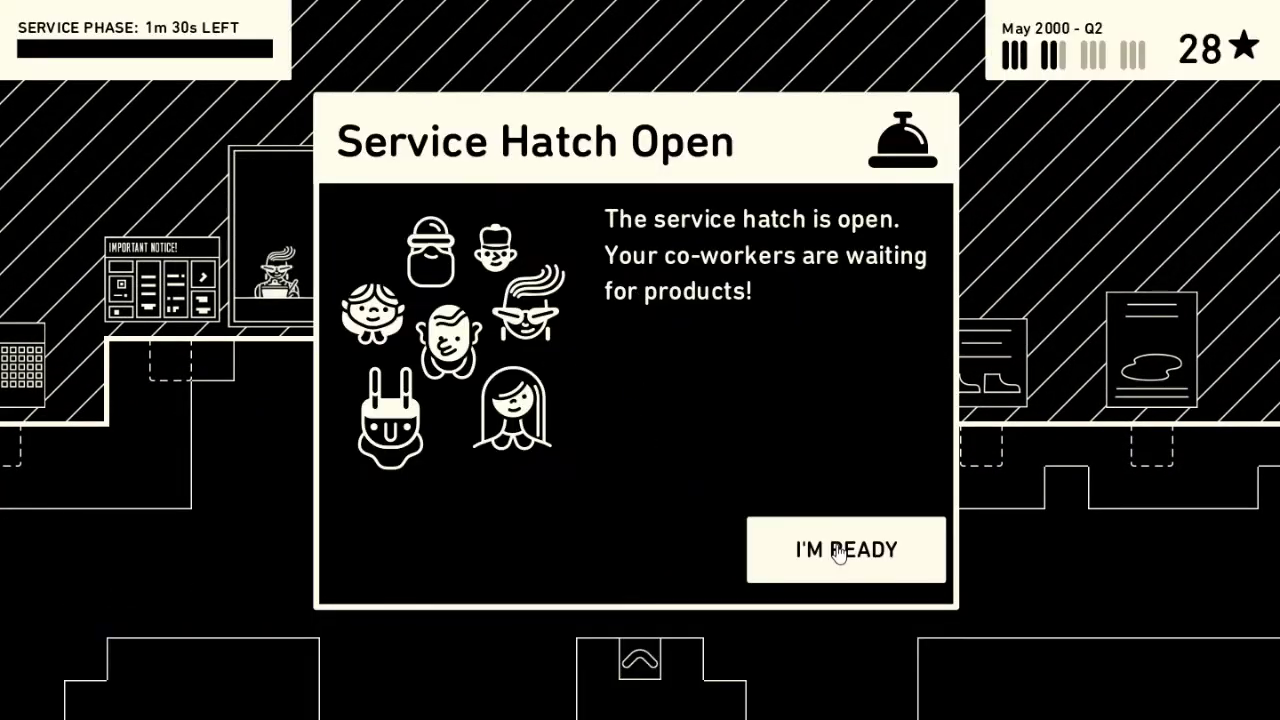
{"action": "left_click", "coordinate": [838, 554]}
{"action": "key", "text": "Down"}
{"action": "key", "text": "Down"}
{"action": "key", "text": "Left"}
{"action": "key", "text": "Down"}
{"action": "key", "text": "Down"}
{"action": "key", "text": "Down"}
{"action": "key", "text": "Left"}
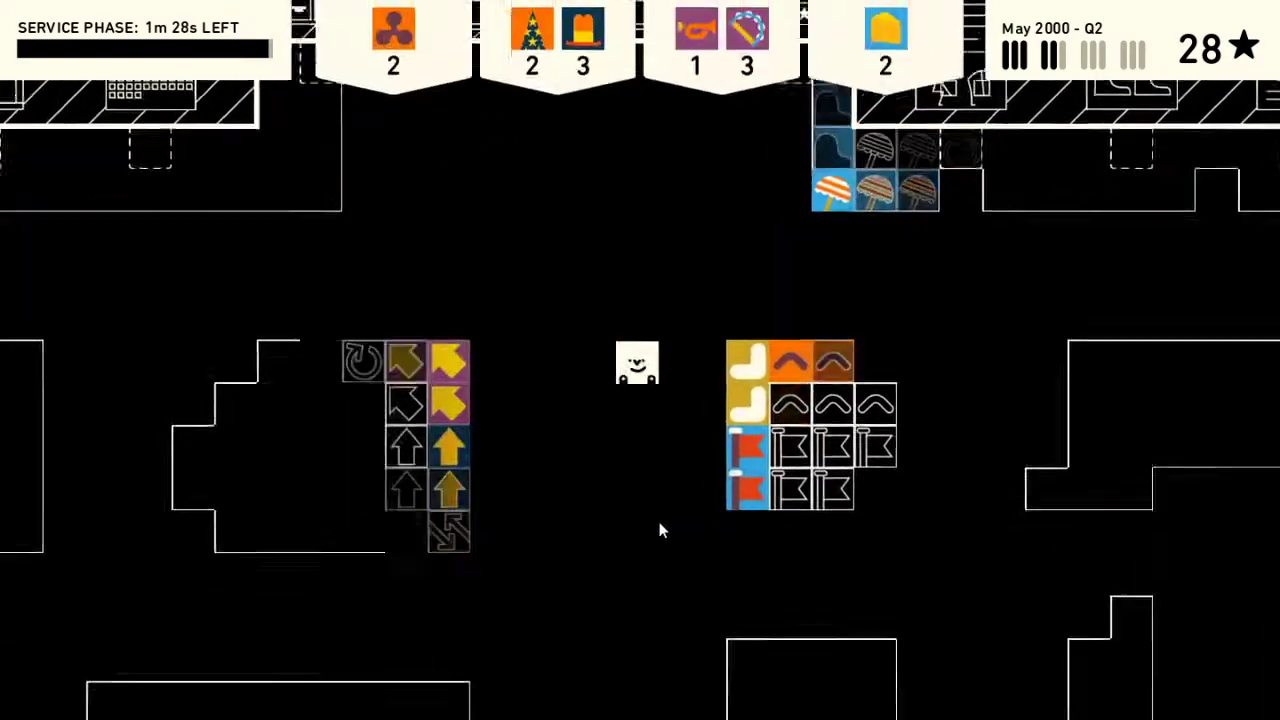
{"action": "key", "text": "Down"}
{"action": "key", "text": "Down"}
{"action": "key", "text": "Down"}
{"action": "key", "text": "Down"}
{"action": "key", "text": "Down"}
{"action": "key", "text": "Down"}
{"action": "key", "text": "Right"}
{"action": "key", "text": "Right"}
{"action": "key", "text": "Down"}
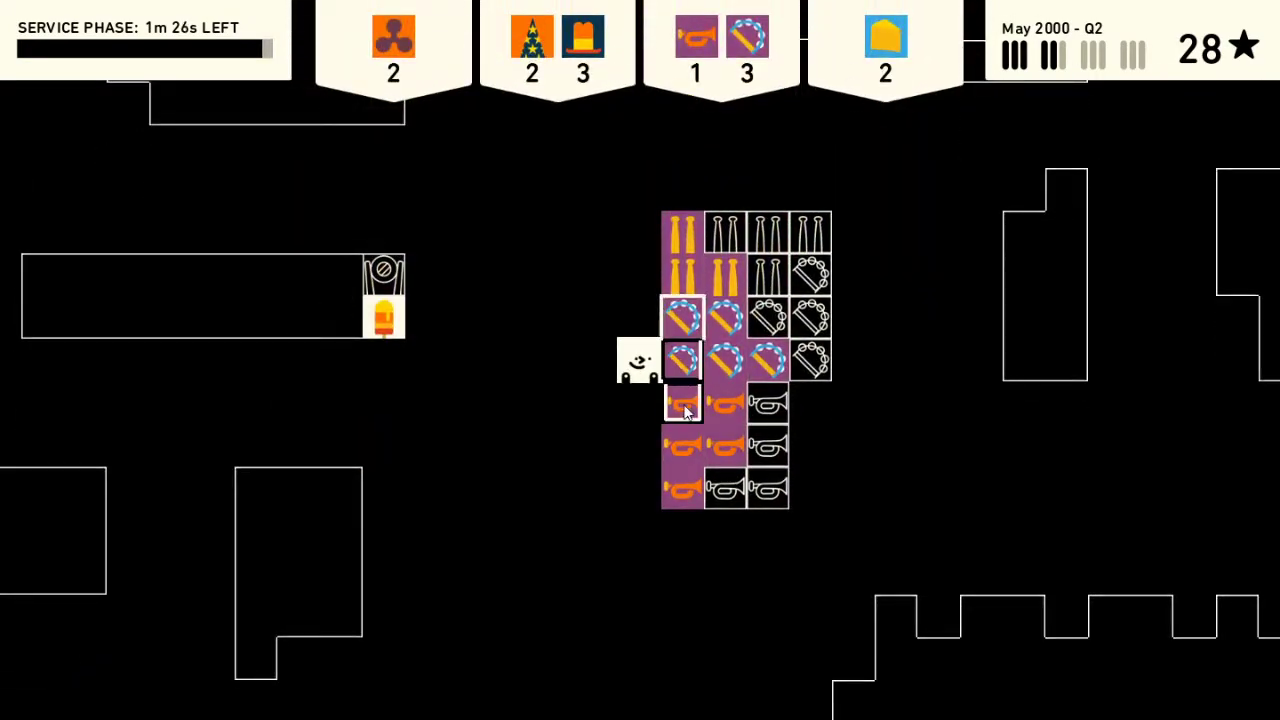
- Pick up the tambourines and trumpet and deliver them at the hatch
{"action": "key", "text": "Right"}
{"action": "key", "text": "space"}
{"action": "key", "text": "Left"}
{"action": "key", "text": "Left"}
{"action": "key", "text": "Up"}
{"action": "key", "text": "Up"}
{"action": "key", "text": "Up"}
{"action": "key", "text": "Up"}
{"action": "key", "text": "Up"}
{"action": "key", "text": "Up"}
{"action": "key", "text": "Left"}
{"action": "key", "text": "Up"}
{"action": "key", "text": "Up"}
{"action": "key", "text": "Up"}
{"action": "key", "text": "Right"}
{"action": "key", "text": "Up"}
{"action": "key", "text": "Up"}
{"action": "key", "text": "Up"}
{"action": "key", "text": "space"}
{"action": "key", "text": "Down"}
{"action": "key", "text": "Down"}
{"action": "key", "text": "Down"}
- Search the warehouse shelves for the cheese
{"action": "key", "text": "Down"}
{"action": "key", "text": "Down"}
{"action": "key", "text": "Down"}
{"action": "key", "text": "Down"}
{"action": "key", "text": "Down"}
{"action": "key", "text": "Down"}
{"action": "key", "text": "Left"}
{"action": "key", "text": "Down"}
{"action": "key", "text": "Down"}
{"action": "key", "text": "Down"}
{"action": "key", "text": "Down"}
{"action": "key", "text": "Down"}
{"action": "key", "text": "Down"}
{"action": "key", "text": "Left"}
{"action": "key", "text": "Left"}
{"action": "key", "text": "Left"}
{"action": "key", "text": "Left"}
{"action": "key", "text": "Left"}
{"action": "key", "text": "Left"}
{"action": "key", "text": "Left"}
{"action": "key", "text": "Up"}
{"action": "key", "text": "Up"}
{"action": "key", "text": "Left"}
{"action": "key", "text": "Left"}
{"action": "key", "text": "Left"}
{"action": "key", "text": "Up"}
{"action": "key", "text": "Up"}
{"action": "key", "text": "Up"}
{"action": "key", "text": "Up"}
{"action": "key", "text": "Up"}
{"action": "key", "text": "Up"}
{"action": "key", "text": "Left"}
{"action": "key", "text": "Down"}
{"action": "key", "text": "Down"}
{"action": "key", "text": "Down"}
{"action": "key", "text": "Right"}
- Pick up the two cheese items and deliver the cheese order
{"action": "key", "text": "Up"}
{"action": "key", "text": "Up"}
{"action": "key", "text": "Up"}
{"action": "key", "text": "Right"}
{"action": "key", "text": "Right"}
{"action": "key", "text": "Right"}
{"action": "key", "text": "Right"}
{"action": "key", "text": "Right"}
{"action": "key", "text": "Up"}
{"action": "key", "text": "Up"}
{"action": "key", "text": "Left"}
{"action": "key", "text": "Up"}
{"action": "key", "text": "Up"}
{"action": "key", "text": "Up"}
{"action": "key", "text": "Left"}
{"action": "key", "text": "Up"}
{"action": "key", "text": "Up"}
{"action": "key", "text": "space"}
{"action": "key", "text": "Down"}
{"action": "key", "text": "Down"}
{"action": "key", "text": "Right"}
{"action": "key", "text": "Right"}
{"action": "key", "text": "Right"}
{"action": "key", "text": "Right"}
{"action": "key", "text": "Right"}
{"action": "key", "text": "Right"}
{"action": "key", "text": "Right"}
{"action": "key", "text": "Right"}
{"action": "key", "text": "Up"}
{"action": "key", "text": "Up"}
{"action": "key", "text": "Up"}
{"action": "key", "text": "Up"}
{"action": "key", "text": "Up"}
{"action": "key", "text": "Up"}
{"action": "key", "text": "Up"}
{"action": "key", "text": "Up"}
{"action": "key", "text": "Up"}
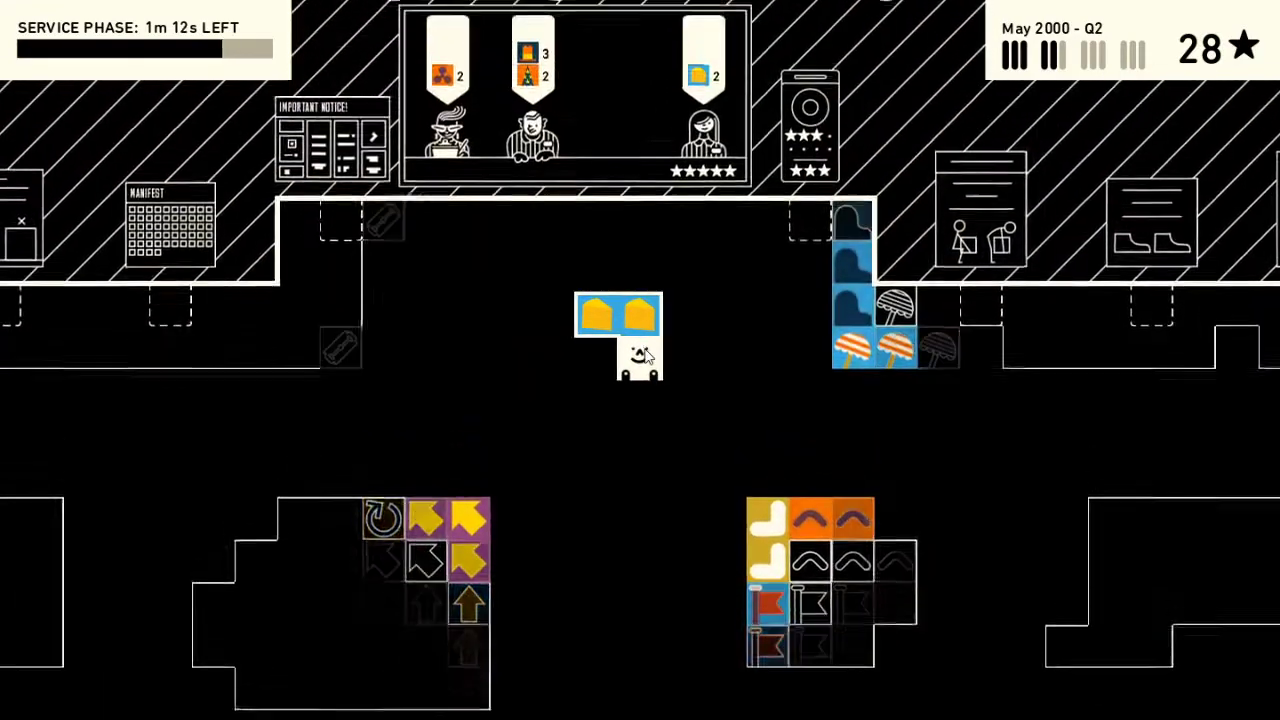
{"action": "key", "text": "Up"}
{"action": "key", "text": "Up"}
- Fetch the two orange trefoil items and deliver that order
{"action": "key", "text": "Down"}
{"action": "key", "text": "Down"}
{"action": "key", "text": "Down"}
{"action": "key", "text": "Down"}
{"action": "key", "text": "Down"}
{"action": "key", "text": "Down"}
{"action": "key", "text": "Down"}
{"action": "key", "text": "Down"}
{"action": "key", "text": "Down"}
{"action": "key", "text": "Down"}
{"action": "key", "text": "Down"}
{"action": "key", "text": "Down"}
{"action": "key", "text": "Right"}
{"action": "key", "text": "Right"}
{"action": "key", "text": "Down"}
{"action": "key", "text": "Down"}
{"action": "key", "text": "Down"}
{"action": "key", "text": "Right"}
{"action": "key", "text": "Right"}
{"action": "key", "text": "Down"}
{"action": "key", "text": "Down"}
{"action": "key", "text": "Down"}
{"action": "key", "text": "Up"}
{"action": "key", "text": "Up"}
{"action": "key", "text": "Up"}
{"action": "key", "text": "Left"}
{"action": "key", "text": "Left"}
{"action": "key", "text": "Left"}
{"action": "key", "text": "space"}
{"action": "key", "text": "Up"}
{"action": "key", "text": "Left"}
{"action": "key", "text": "Up"}
{"action": "key", "text": "Up"}
{"action": "key", "text": "Up"}
{"action": "key", "text": "Left"}
{"action": "key", "text": "Left"}
{"action": "key", "text": "Left"}
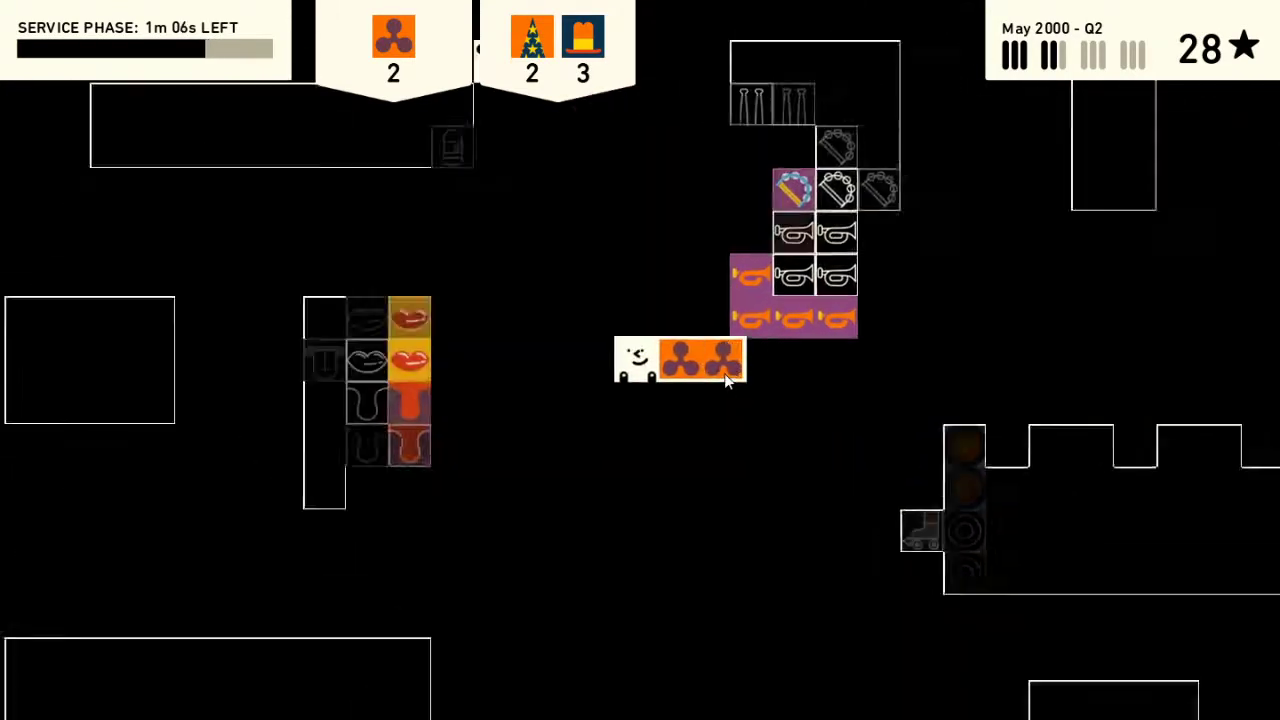
{"action": "key", "text": "Up"}
{"action": "key", "text": "Up"}
{"action": "key", "text": "Up"}
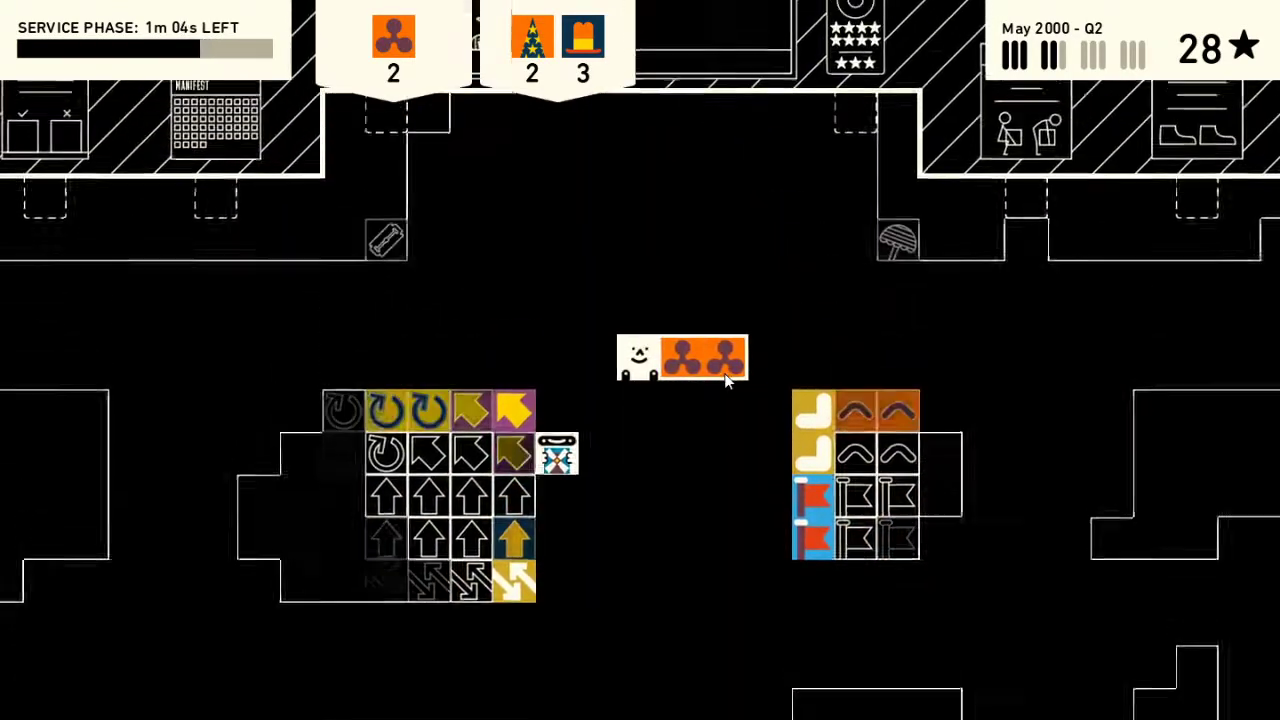
{"action": "key", "text": "Up"}
{"action": "key", "text": "Up"}
{"action": "key", "text": "Up"}
{"action": "key", "text": "Up"}
{"action": "key", "text": "Right"}
{"action": "key", "text": "Right"}
{"action": "key", "text": "Right"}
{"action": "key", "text": "Right"}
- Go to the hats shelf and pick up three orange hats
{"action": "key", "text": "Down"}
{"action": "key", "text": "Down"}
{"action": "key", "text": "Down"}
{"action": "key", "text": "Right"}
{"action": "key", "text": "Right"}
{"action": "key", "text": "Right"}
{"action": "key", "text": "Down"}
{"action": "key", "text": "Right"}
{"action": "key", "text": "Right"}
{"action": "key", "text": "Right"}
{"action": "key", "text": "Right"}
{"action": "key", "text": "Right"}
{"action": "key", "text": "Right"}
{"action": "key", "text": "Right"}
{"action": "key", "text": "Down"}
{"action": "key", "text": "Down"}
{"action": "key", "text": "Down"}
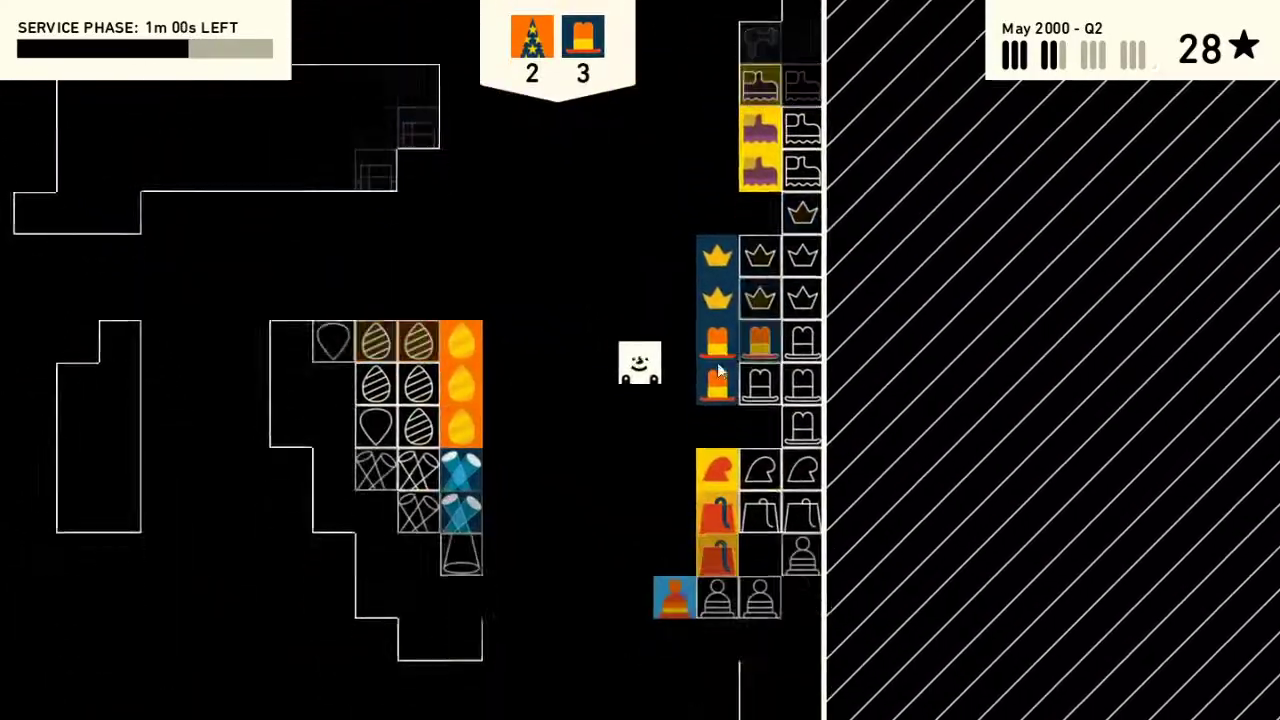
{"action": "key", "text": "Right"}
{"action": "key", "text": "space"}
{"action": "key", "text": "Left"}
{"action": "key", "text": "Left"}
{"action": "key", "text": "Left"}
{"action": "key", "text": "Down"}
{"action": "key", "text": "Down"}
{"action": "key", "text": "Right"}
- Carry the three hats down to the tree shelf and set them down
{"action": "key", "text": "Down"}
{"action": "key", "text": "Down"}
{"action": "key", "text": "Down"}
{"action": "key", "text": "Down"}
{"action": "key", "text": "Down"}
{"action": "key", "text": "Down"}
{"action": "key", "text": "Right"}
{"action": "key", "text": "Down"}
{"action": "key", "text": "Down"}
{"action": "key", "text": "Down"}
{"action": "key", "text": "Down"}
{"action": "key", "text": "Down"}
{"action": "key", "text": "Down"}
{"action": "key", "text": "Right"}
{"action": "key", "text": "Down"}
{"action": "key", "text": "Down"}
{"action": "key", "text": "Down"}
{"action": "key", "text": "Down"}
{"action": "key", "text": "Left"}
{"action": "key", "text": "Left"}
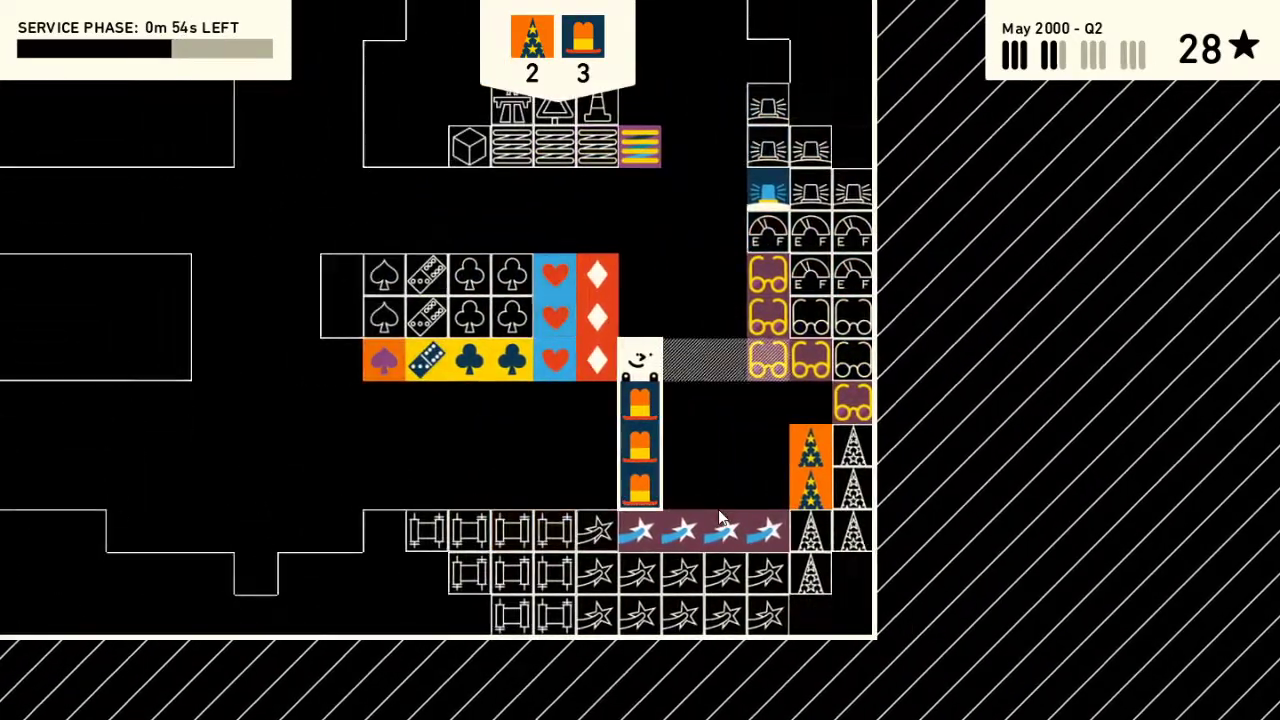
{"action": "key", "text": "space"}
{"action": "key", "text": "Right"}
{"action": "key", "text": "Right"}
{"action": "key", "text": "Right"}
{"action": "key", "text": "Right"}
{"action": "key", "text": "Down"}
- Pick up the two trees and deliver the hats and trees order
{"action": "key", "text": "space"}
{"action": "key", "text": "Left"}
{"action": "key", "text": "Left"}
{"action": "key", "text": "Left"}
{"action": "key", "text": "Up"}
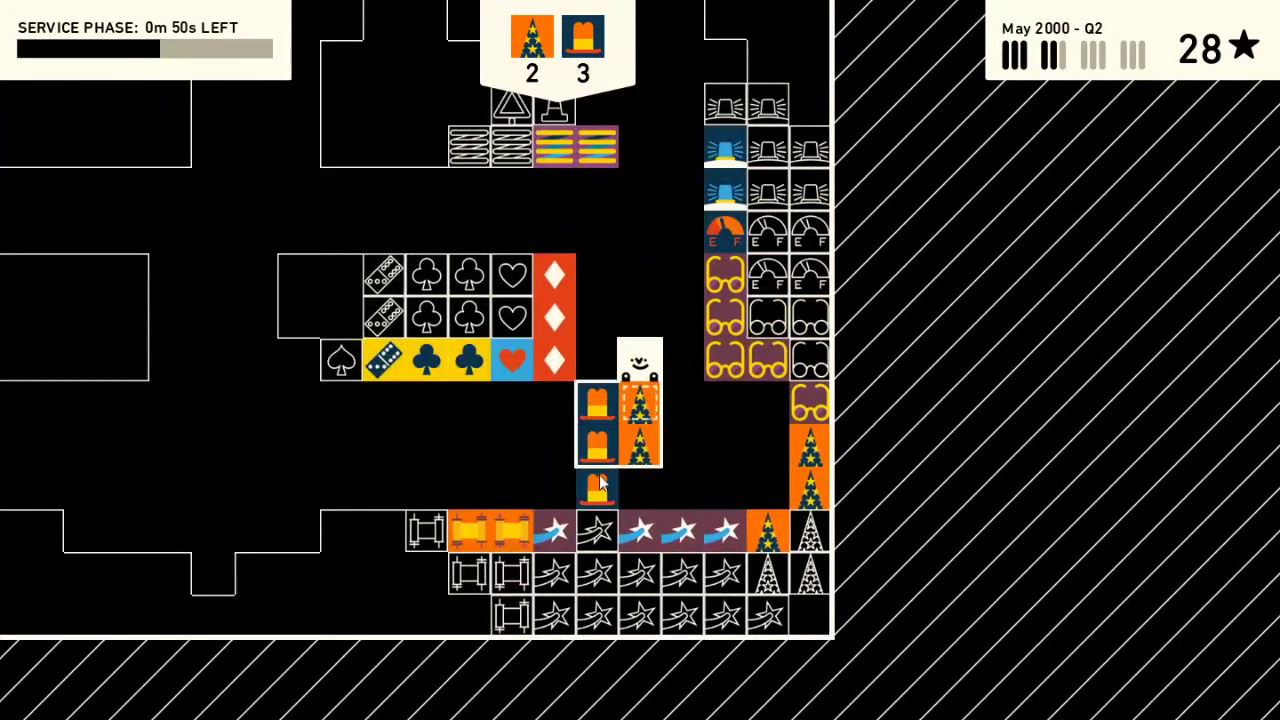
{"action": "key", "text": "Up"}
{"action": "key", "text": "Up"}
{"action": "key", "text": "Up"}
{"action": "key", "text": "Up"}
{"action": "key", "text": "Up"}
{"action": "key", "text": "Up"}
{"action": "key", "text": "Up"}
{"action": "key", "text": "Up"}
{"action": "key", "text": "Up"}
{"action": "key", "text": "Up"}
{"action": "key", "text": "Up"}
{"action": "key", "text": "Up"}
{"action": "key", "text": "Up"}
{"action": "key", "text": "Up"}
{"action": "key", "text": "Up"}
{"action": "key", "text": "Left"}
{"action": "key", "text": "Up"}
{"action": "key", "text": "Up"}
{"action": "key", "text": "Up"}
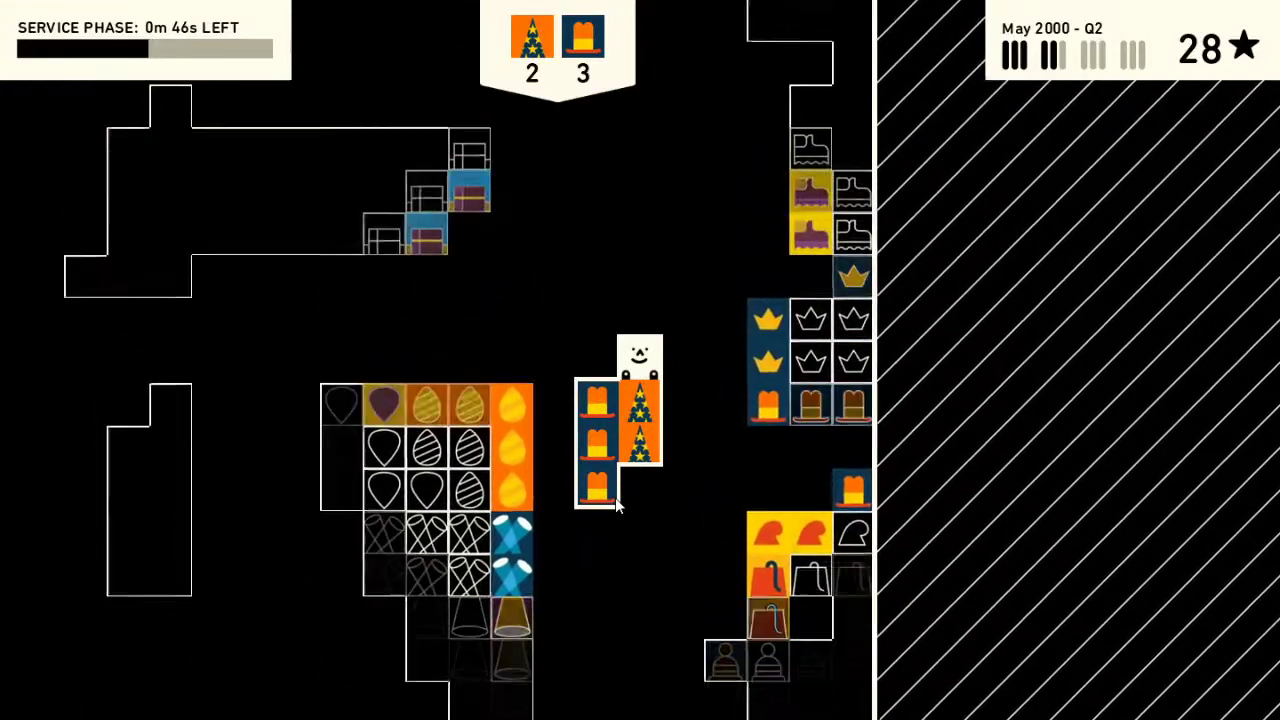
{"action": "key", "text": "Left"}
{"action": "key", "text": "Left"}
{"action": "key", "text": "Left"}
{"action": "key", "text": "Left"}
{"action": "key", "text": "Down"}
{"action": "key", "text": "Down"}
{"action": "key", "text": "Left"}
{"action": "key", "text": "Left"}
{"action": "key", "text": "Left"}
{"action": "key", "text": "Left"}
{"action": "key", "text": "Left"}
{"action": "key", "text": "Left"}
{"action": "key", "text": "Left"}
{"action": "key", "text": "Left"}
{"action": "key", "text": "Left"}
{"action": "key", "text": "Left"}
{"action": "key", "text": "Left"}
{"action": "key", "text": "Left"}
{"action": "key", "text": "Left"}
{"action": "key", "text": "Left"}
{"action": "key", "text": "Left"}
{"action": "key", "text": "Left"}
{"action": "key", "text": "Left"}
{"action": "key", "text": "Left"}
{"action": "key", "text": "Up"}
{"action": "key", "text": "Up"}
{"action": "key", "text": "Up"}
{"action": "key", "text": "Up"}
{"action": "key", "text": "Up"}
{"action": "key", "text": "Up"}
{"action": "key", "text": "Up"}
{"action": "key", "text": "Up"}
{"action": "key", "text": "Up"}
{"action": "key", "text": "Up"}
{"action": "key", "text": "Right"}
{"action": "key", "text": "Right"}
{"action": "key", "text": "Right"}
{"action": "key", "text": "Right"}
- End the service phase so the manifest shows 156 of 200 products stocked
{"action": "key", "text": "space"}
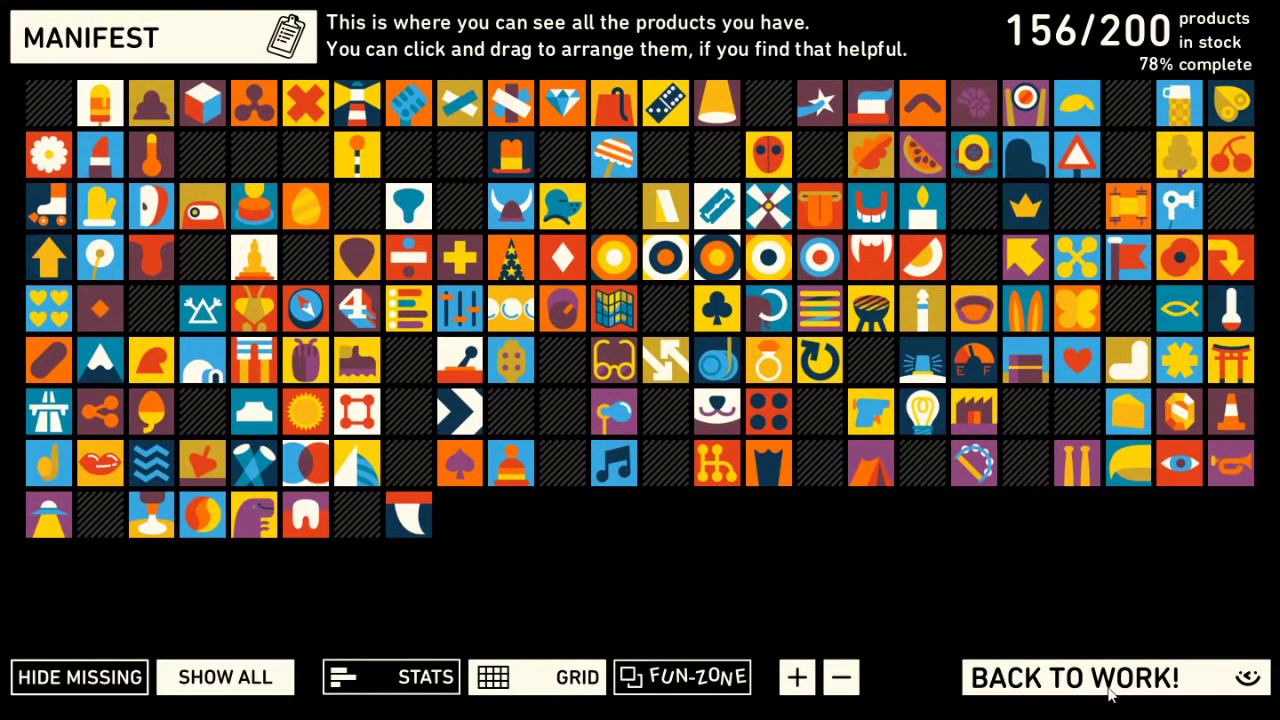
- Close the manifest and walk into the warehouse over to the torii shelf
{"action": "left_click", "coordinate": [1110, 678]}
{"action": "key", "text": "Down"}
{"action": "key", "text": "Left"}
{"action": "key", "text": "Down"}
{"action": "key", "text": "Up"}
{"action": "key", "text": "Right"}
{"action": "key", "text": "Down"}
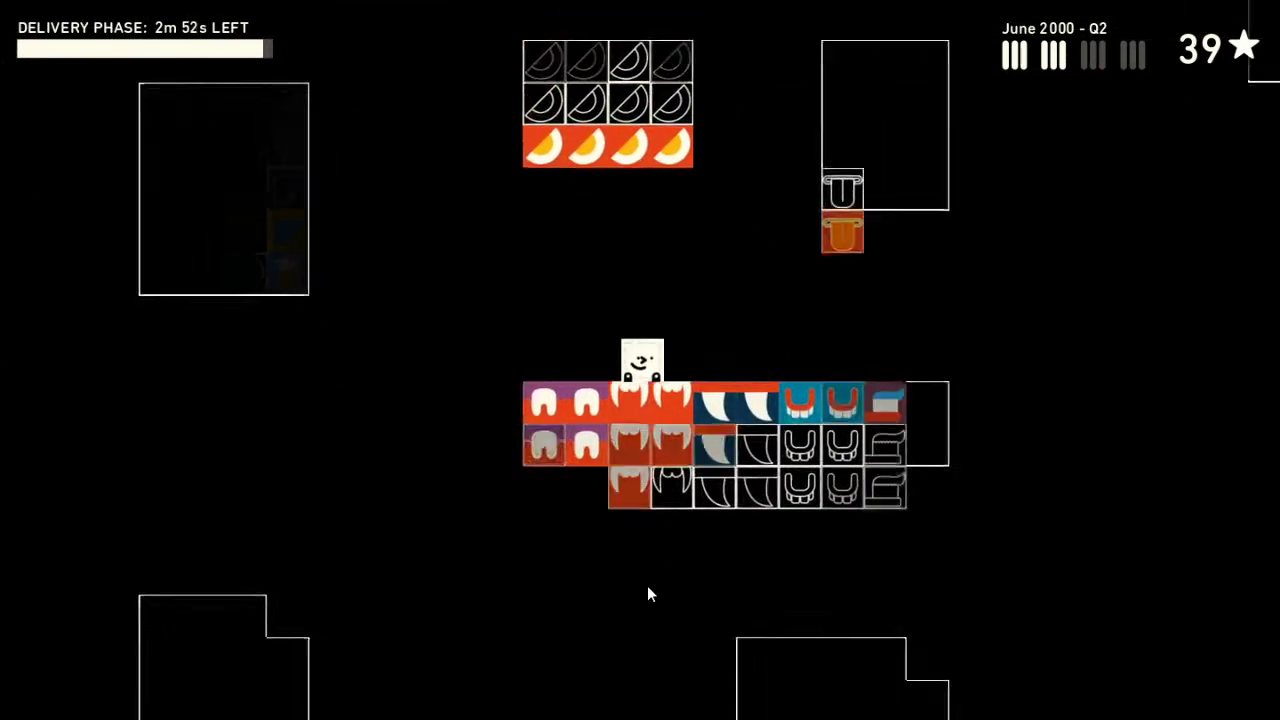
{"action": "key", "text": "Right"}
{"action": "key", "text": "Down"}
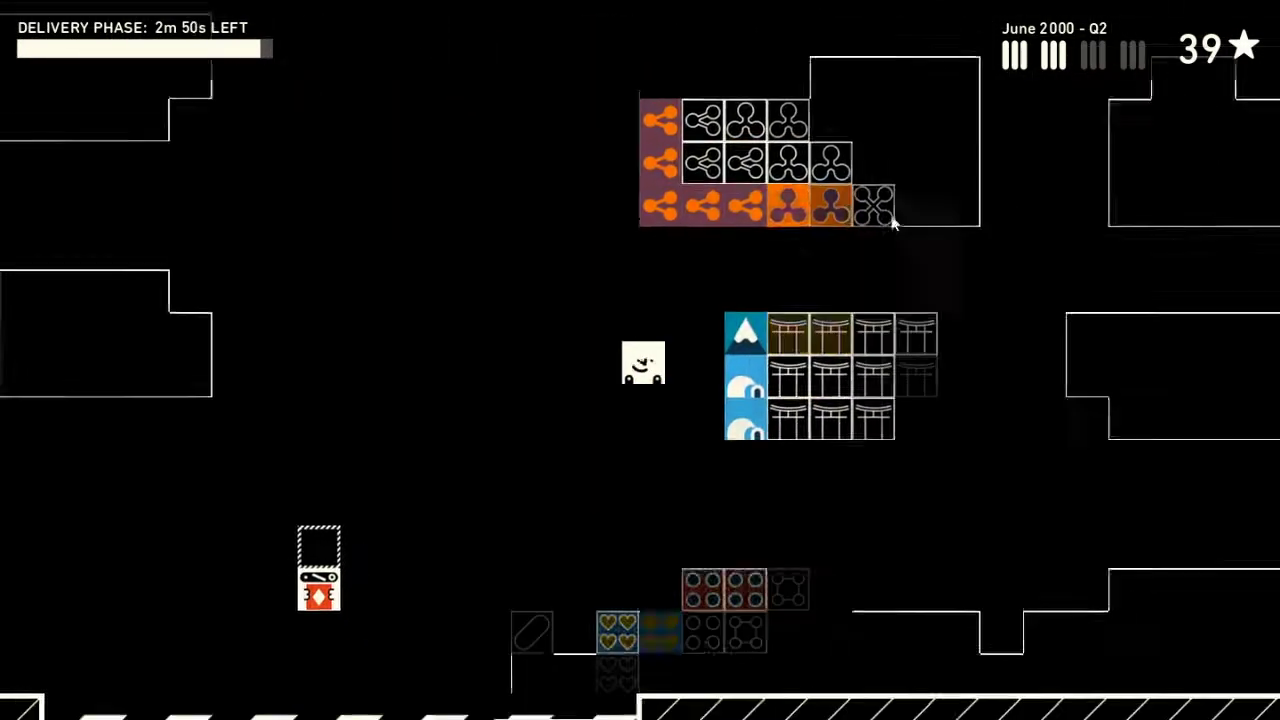
- Walk down to the loading area and take the heart item toward the suit-symbol shelf
{"action": "key", "text": "Left"}
{"action": "key", "text": "Down"}
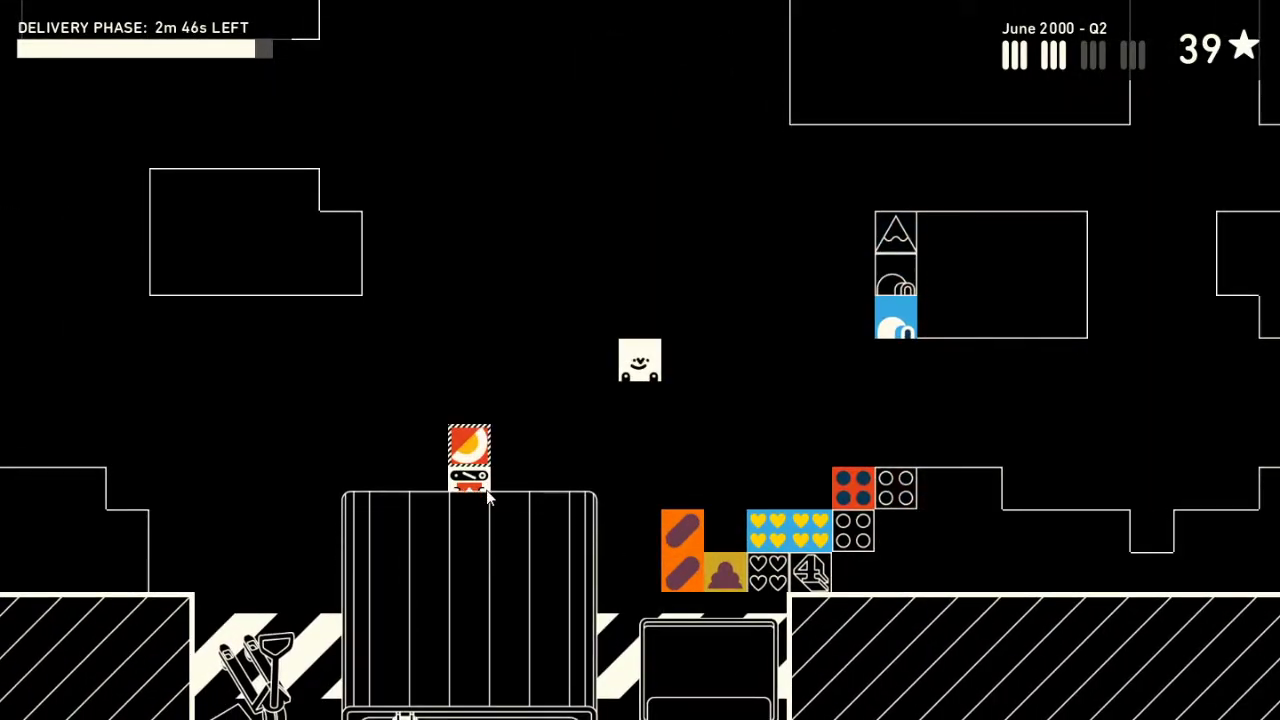
{"action": "key", "text": "Left"}
{"action": "key", "text": "Down"}
{"action": "key", "text": "Right"}
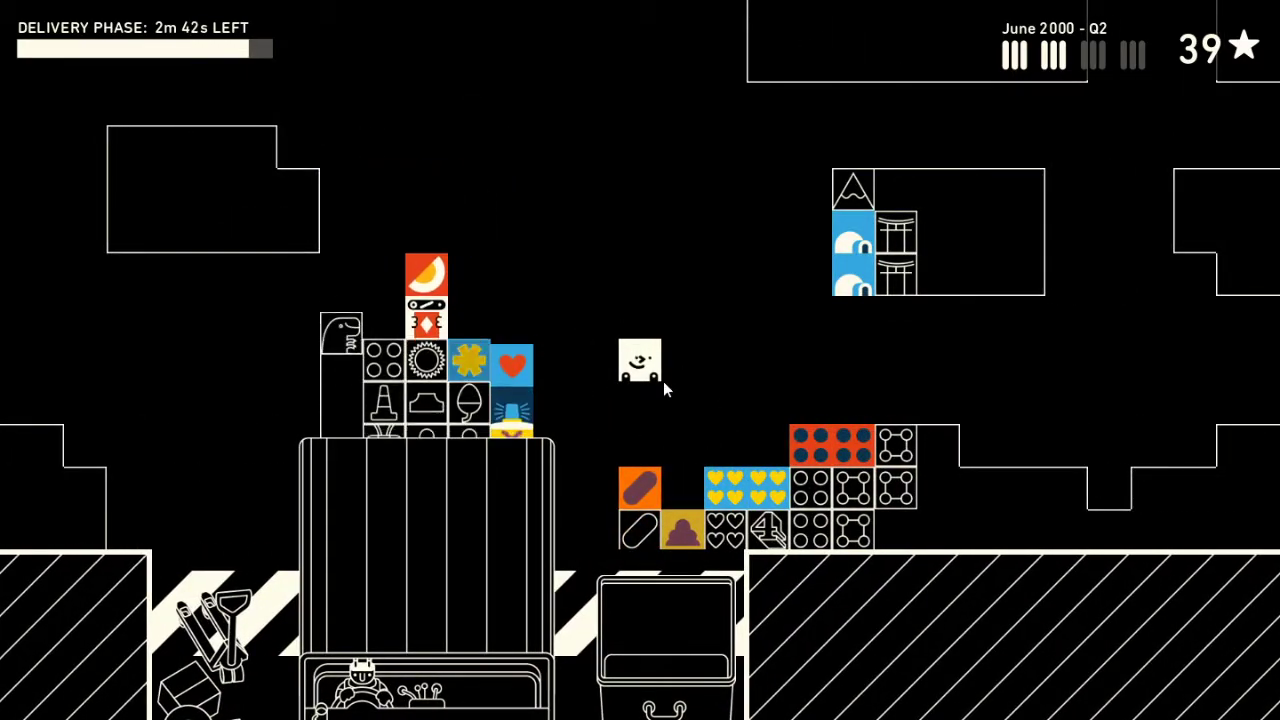
{"action": "key", "text": "Left"}
{"action": "key", "text": "space"}
{"action": "key", "text": "Right"}
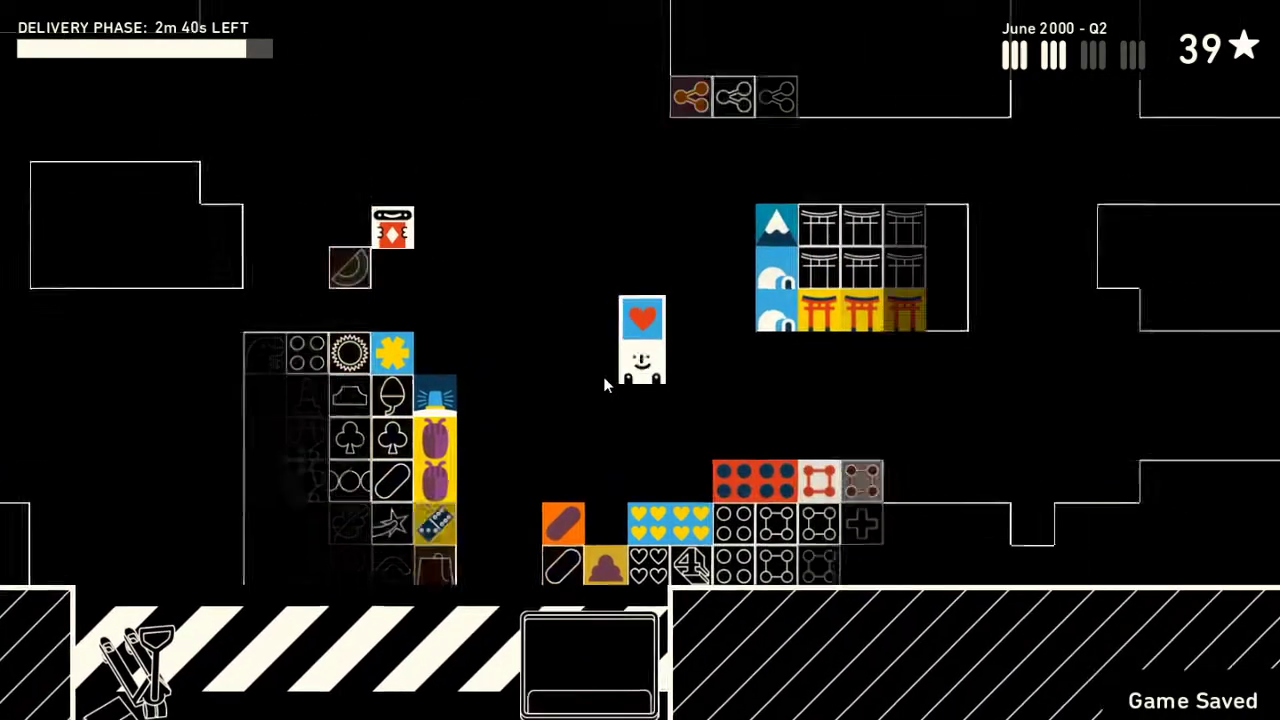
{"action": "key", "text": "Right"}
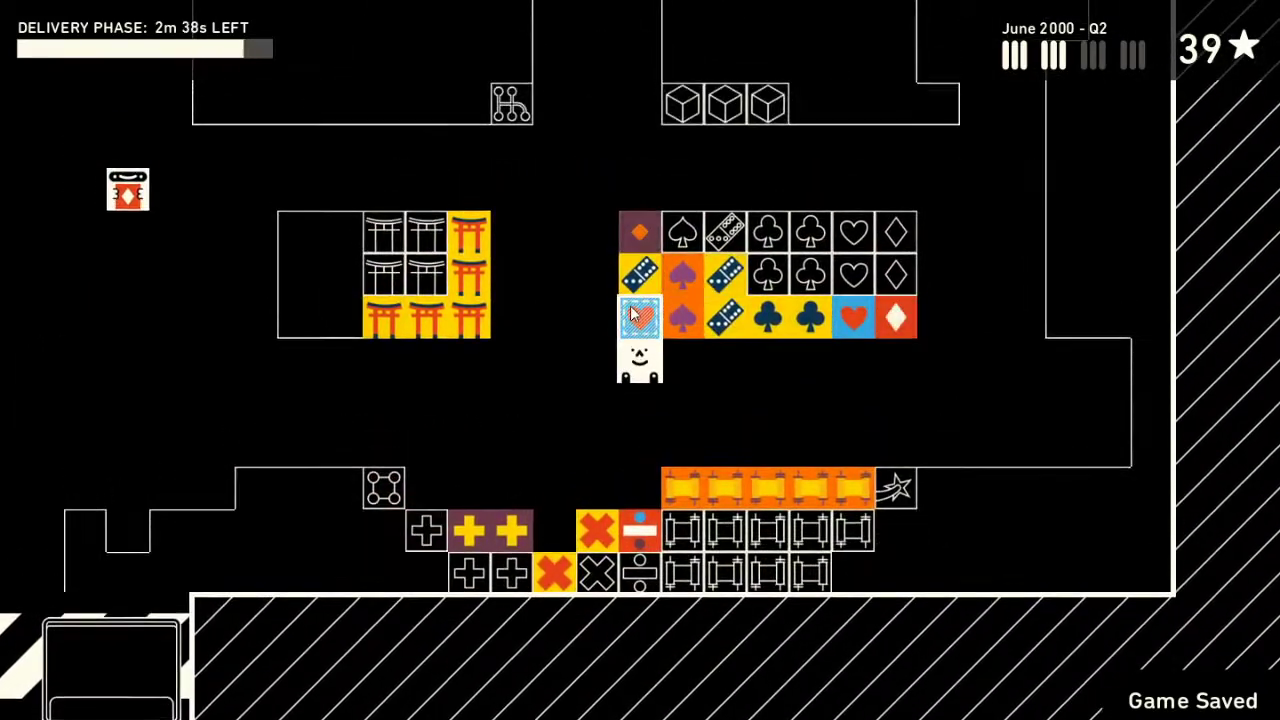
{"action": "key", "text": "Left"}
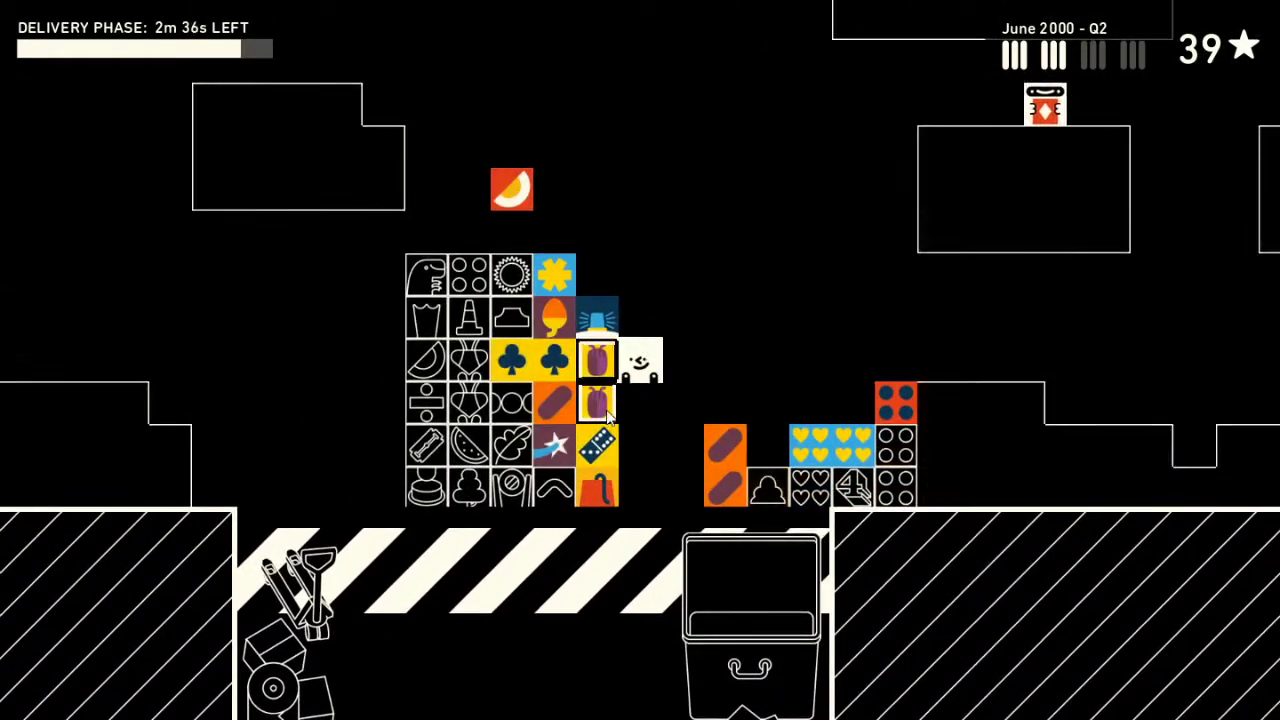
- Pick up the purple beetle and club items and maneuver them beside the stack
{"action": "key", "text": "space"}
{"action": "key", "text": "Right"}
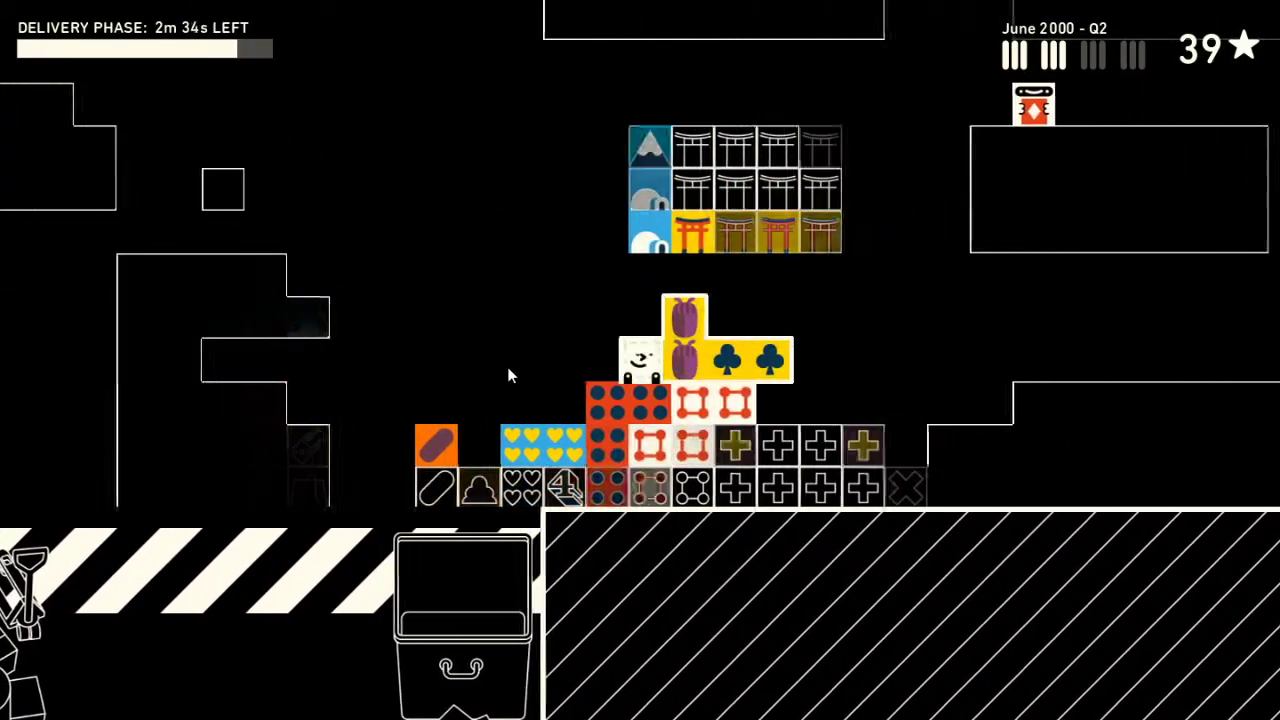
{"action": "key", "text": "Right"}
{"action": "key", "text": "Up"}
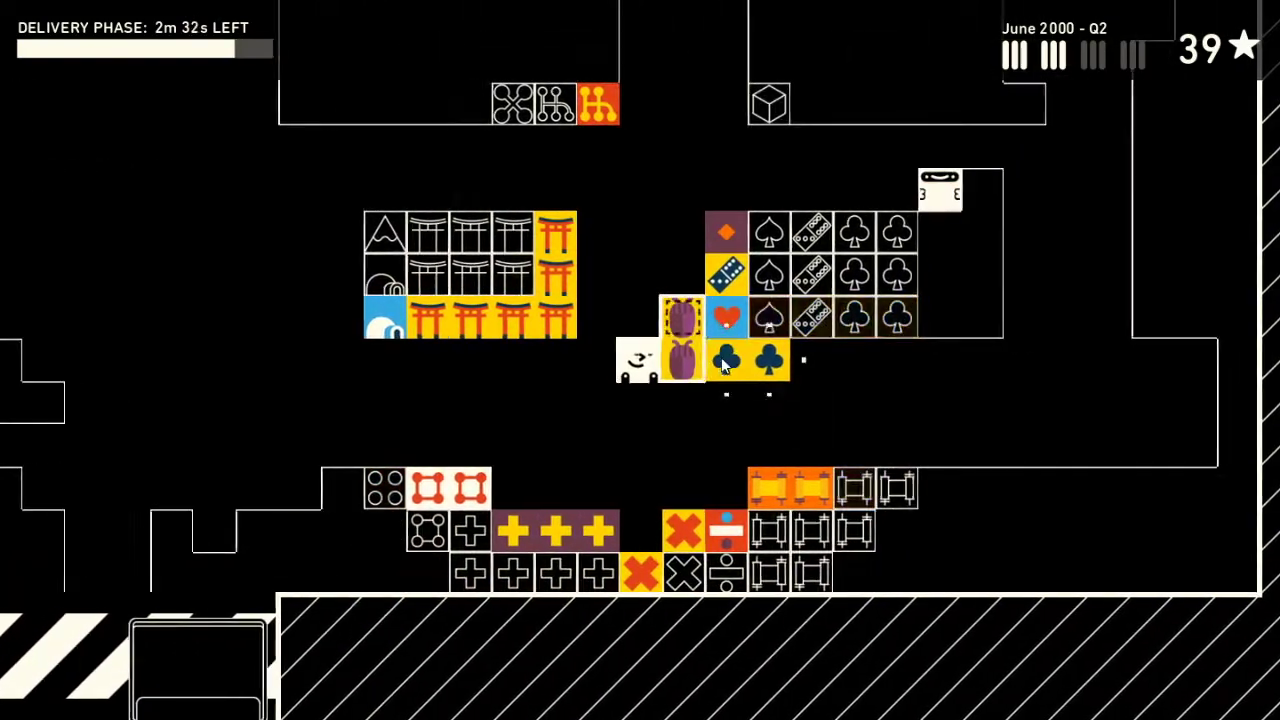
{"action": "key", "text": "Down"}
{"action": "key", "text": "Left"}
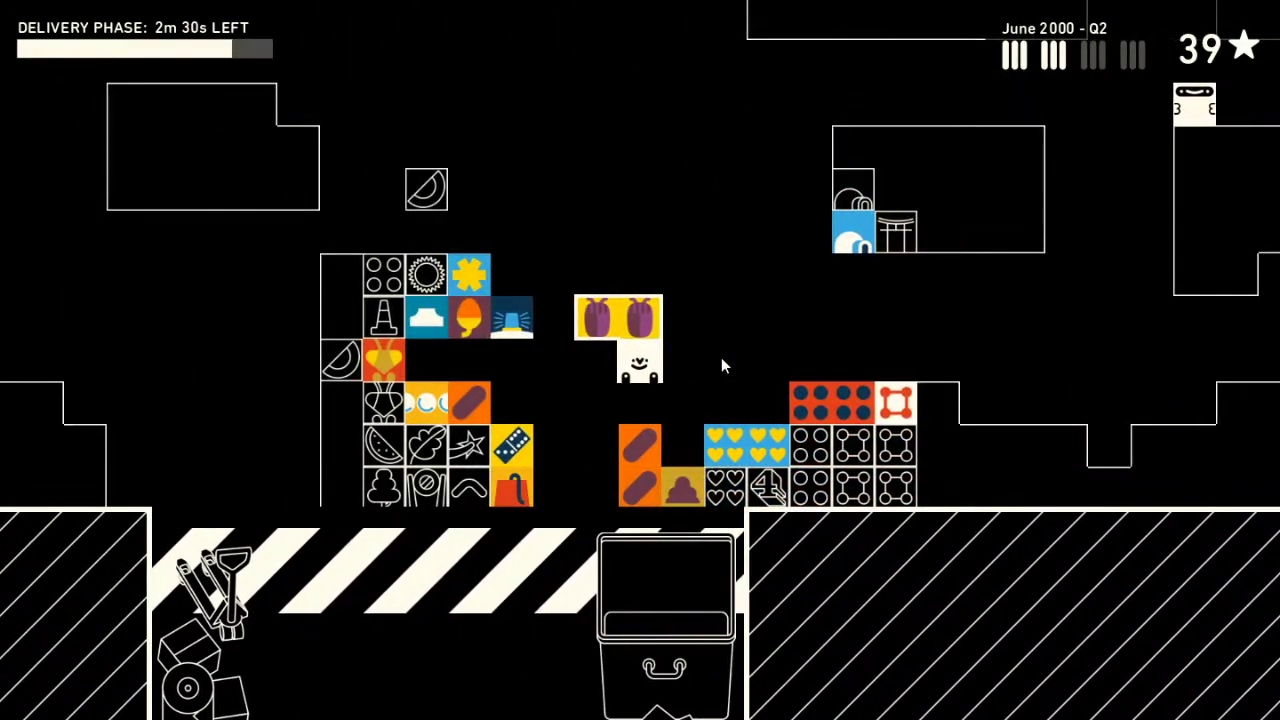
{"action": "key", "text": "Down"}
{"action": "key", "text": "Left"}
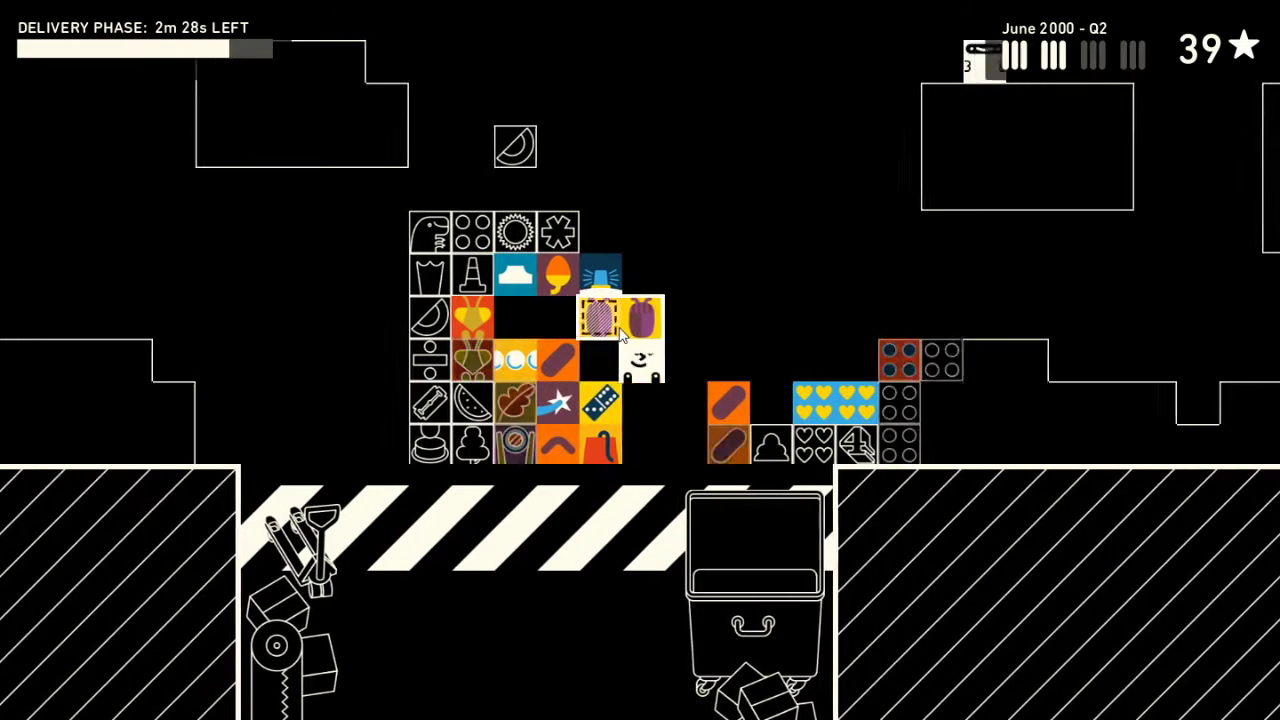
{"action": "key", "text": "Right"}
{"action": "key", "text": "Up"}
{"action": "key", "text": "Right"}
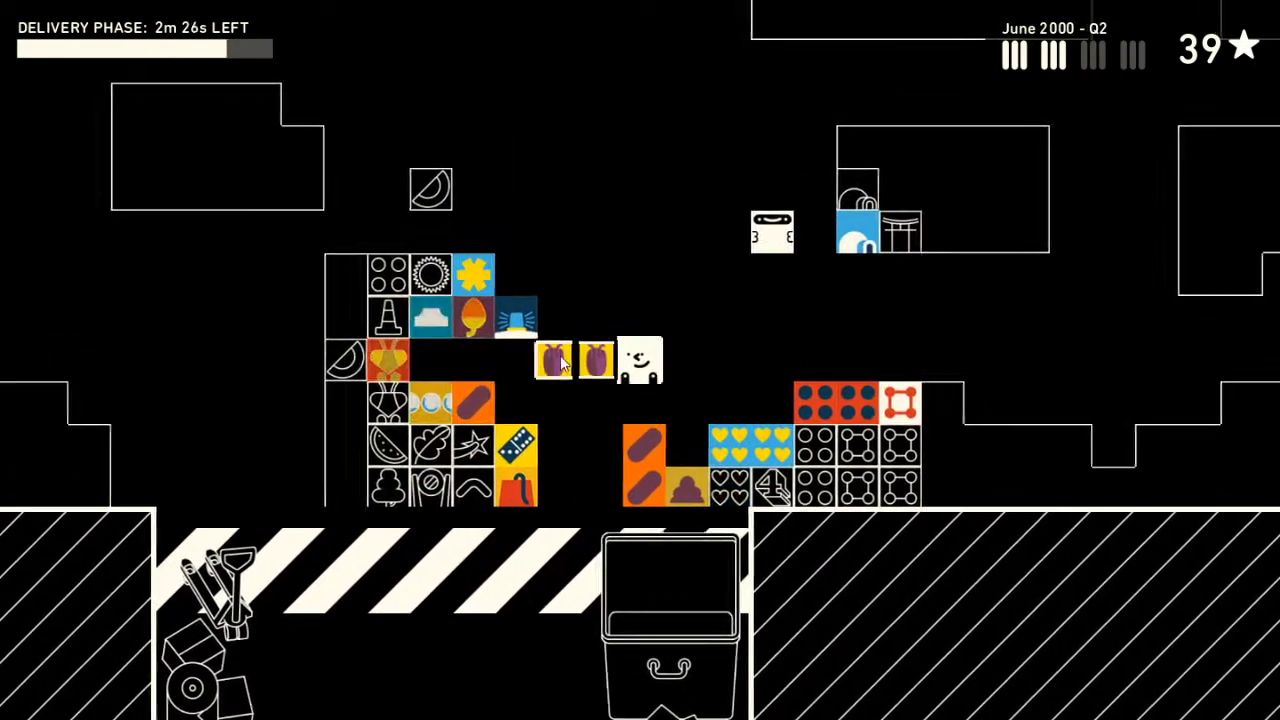
{"action": "key", "text": "Left"}
{"action": "key", "text": "Left"}
{"action": "key", "text": "Left"}
- Carry the purple items several tiles right, then walk about ten tiles left
{"action": "key", "text": "Right"}
{"action": "key", "text": "Right"}
{"action": "key", "text": "Right"}
{"action": "key", "text": "Right"}
{"action": "key", "text": "Right"}
{"action": "key", "text": "Up"}
{"action": "key", "text": "Down"}
{"action": "key", "text": "Left"}
{"action": "key", "text": "Right"}
{"action": "key", "text": "Up"}
{"action": "key", "text": "Left"}
{"action": "key", "text": "Left"}
{"action": "key", "text": "Left"}
{"action": "key", "text": "Left"}
{"action": "key", "text": "Left"}
{"action": "key", "text": "Left"}
{"action": "key", "text": "Left"}
{"action": "key", "text": "Left"}
- Pick up the orange item and the bee and beetle row
{"action": "key", "text": "Down"}
{"action": "key", "text": "space"}
{"action": "key", "text": "Right"}
{"action": "key", "text": "Right"}
{"action": "key", "text": "Right"}
{"action": "key", "text": "Right"}
{"action": "key", "text": "Right"}
{"action": "key", "text": "space"}
{"action": "key", "text": "Up"}
{"action": "key", "text": "Up"}
{"action": "key", "text": "Left"}
{"action": "key", "text": "Up"}
{"action": "key", "text": "Up"}
{"action": "key", "text": "Up"}
- Carry the bee row left and up, rotating it toward the beetle block
{"action": "key", "text": "Left"}
{"action": "key", "text": "Left"}
{"action": "key", "text": "Up"}
{"action": "key", "text": "Up"}
{"action": "key", "text": "Left"}
{"action": "key", "text": "Left"}
{"action": "key", "text": "Left"}
{"action": "key", "text": "Left"}
{"action": "key", "text": "Left"}
{"action": "key", "text": "Left"}
{"action": "key", "text": "Left"}
{"action": "key", "text": "Left"}
{"action": "key", "text": "Up"}
{"action": "key", "text": "Left"}
{"action": "key", "text": "Left"}
{"action": "key", "text": "Left"}
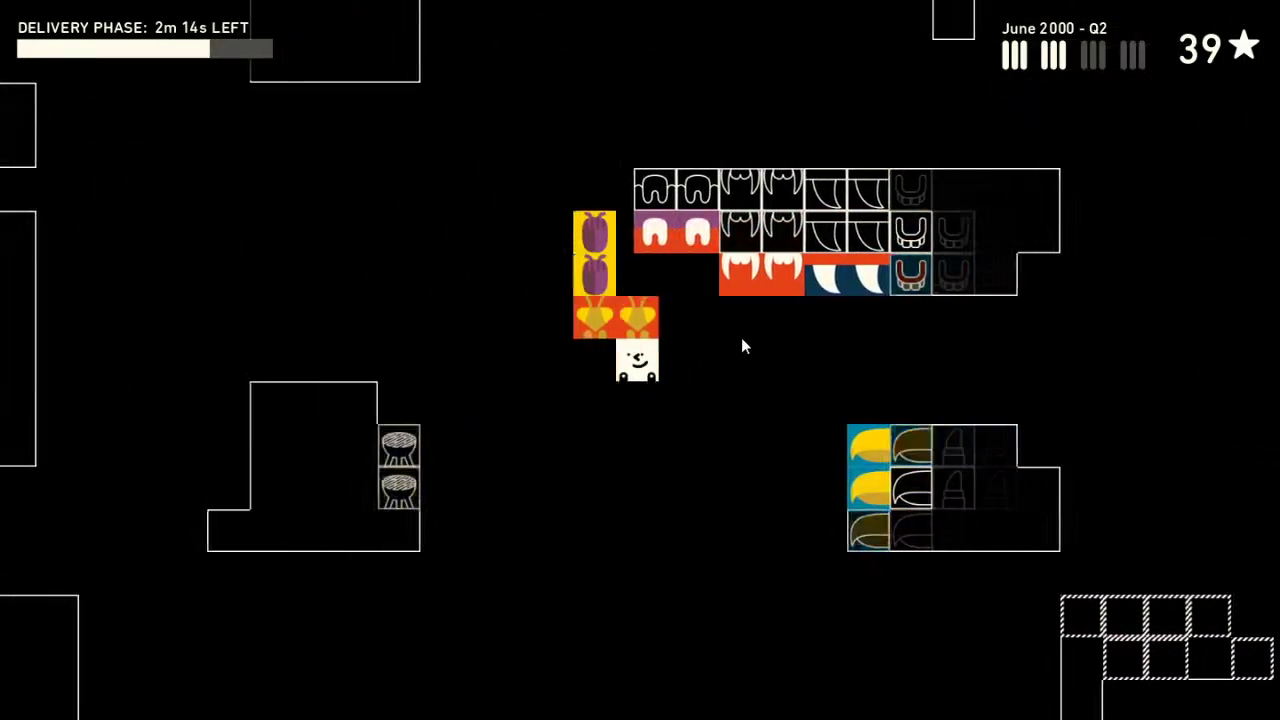
{"action": "key", "text": "Left"}
{"action": "key", "text": "Left"}
{"action": "key", "text": "Up"}
{"action": "key", "text": "Left"}
{"action": "key", "text": "Left"}
{"action": "key", "text": "Left"}
{"action": "key", "text": "Left"}
{"action": "key", "text": "Up"}
{"action": "key", "text": "Left"}
{"action": "key", "text": "Left"}
{"action": "key", "text": "Up"}
{"action": "key", "text": "Left"}
{"action": "key", "text": "Left"}
{"action": "key", "text": "Up"}
{"action": "key", "text": "Left"}
{"action": "key", "text": "Left"}
{"action": "key", "text": "Up"}
{"action": "key", "text": "Up"}
{"action": "key", "text": "Up"}
{"action": "key", "text": "Up"}
{"action": "key", "text": "Up"}
{"action": "key", "text": "Up"}
{"action": "key", "text": "Up"}
{"action": "key", "text": "Up"}
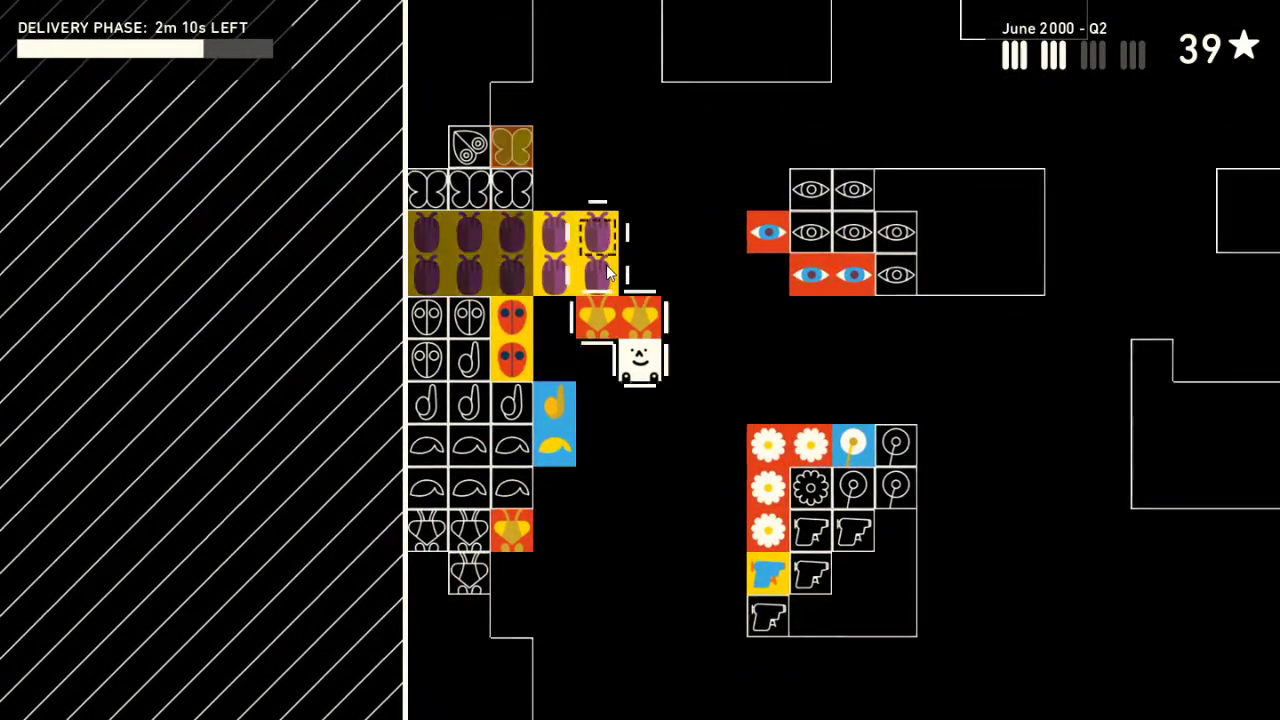
- Swing the bee pair left and set it beside the matching bee tiles
{"action": "key", "text": "Down"}
{"action": "key", "text": "Down"}
{"action": "key", "text": "Down"}
{"action": "key", "text": "Down"}
{"action": "key", "text": "Down"}
{"action": "key", "text": "Left"}
{"action": "key", "text": "Left"}
{"action": "key", "text": "Right"}
{"action": "key", "text": "Up"}
{"action": "key", "text": "Left"}
{"action": "key", "text": "space"}
{"action": "key", "text": "Down"}
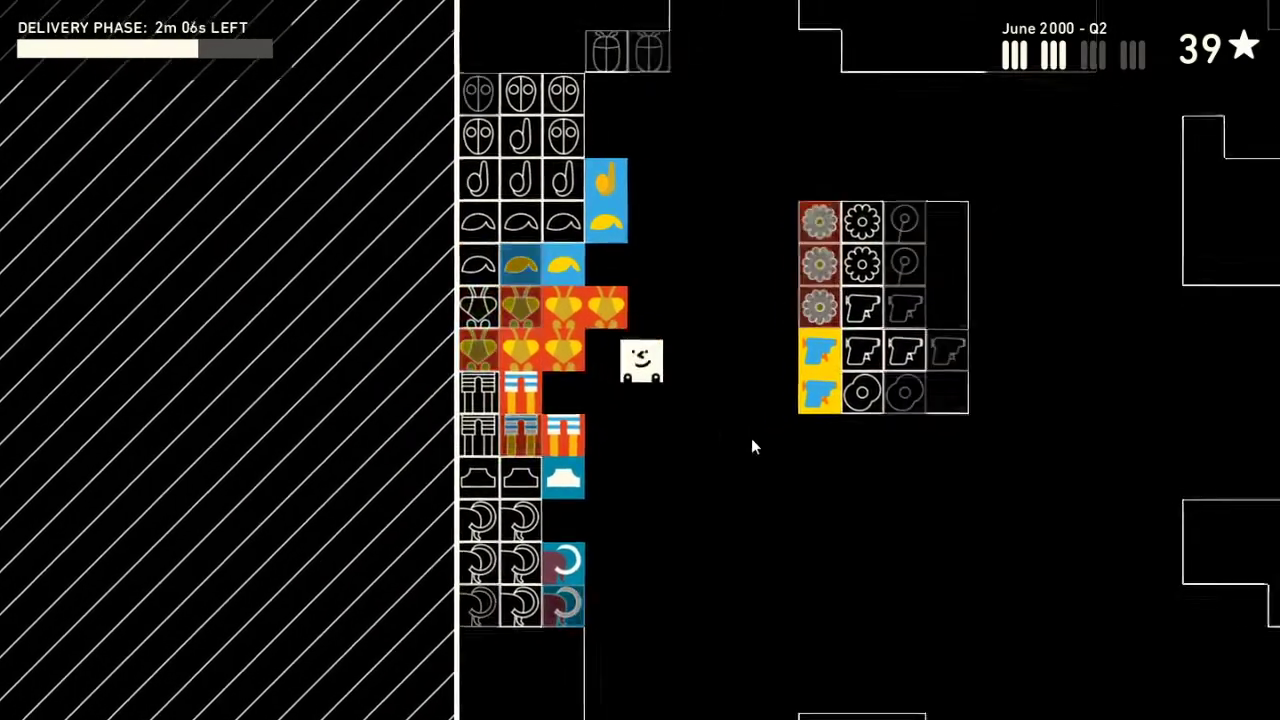
- Head right and down past several shelves
{"action": "key", "text": "Right"}
{"action": "key", "text": "Down"}
{"action": "key", "text": "Right"}
{"action": "key", "text": "Down"}
{"action": "key", "text": "Right"}
{"action": "key", "text": "Right"}
{"action": "key", "text": "Right"}
{"action": "key", "text": "Down"}
- Grab the yellow domino tile and carry it up to the right
{"action": "key", "text": "Right"}
{"action": "key", "text": "Down"}
{"action": "key", "text": "Down"}
{"action": "key", "text": "Down"}
{"action": "key", "text": "space"}
{"action": "key", "text": "Right"}
{"action": "key", "text": "Up"}
{"action": "key", "text": "Right"}
{"action": "key", "text": "Up"}
{"action": "key", "text": "Right"}
{"action": "key", "text": "Up"}
{"action": "key", "text": "Up"}
{"action": "key", "text": "Up"}
{"action": "key", "text": "Left"}
{"action": "key", "text": "Right"}
{"action": "key", "text": "Right"}
{"action": "key", "text": "Right"}
{"action": "key", "text": "Right"}
{"action": "key", "text": "Right"}
{"action": "key", "text": "Right"}
{"action": "key", "text": "Right"}
{"action": "key", "text": "Right"}
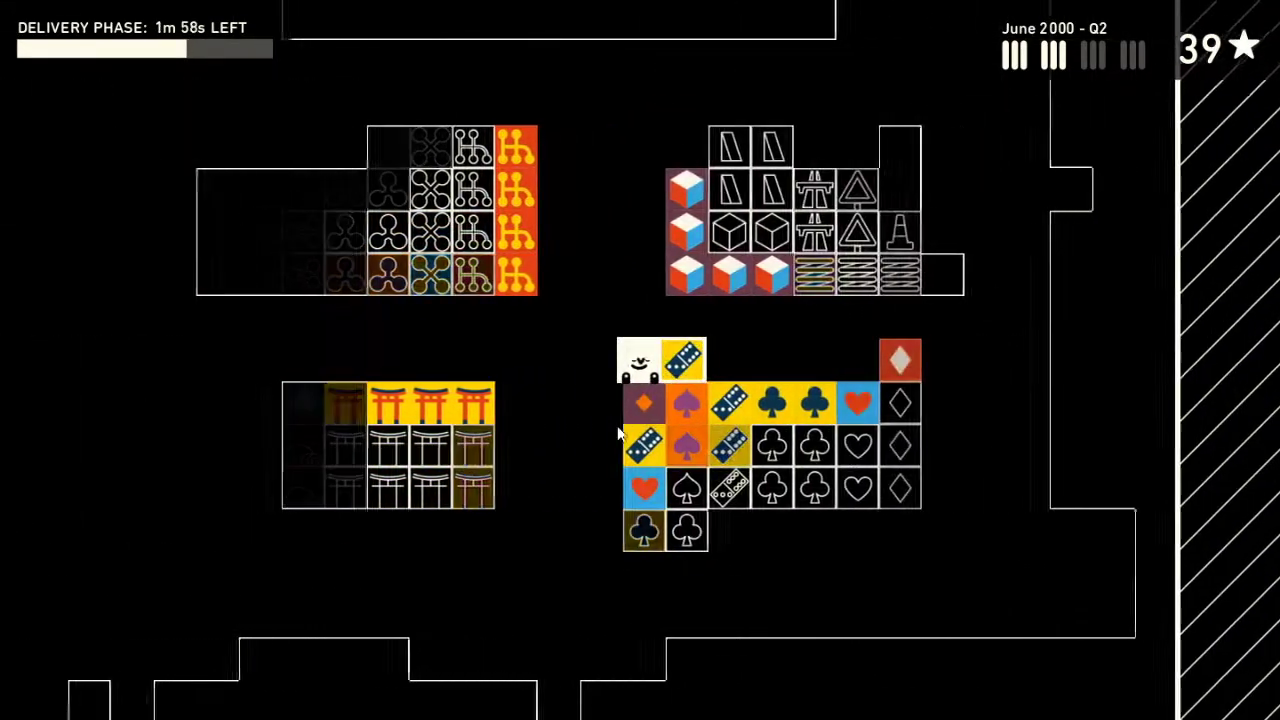
{"action": "key", "text": "Right"}
{"action": "key", "text": "Right"}
{"action": "key", "text": "Right"}
{"action": "key", "text": "Right"}
- Leave the domino tile with the card suits and pick up an orange tile
{"action": "key", "text": "Left"}
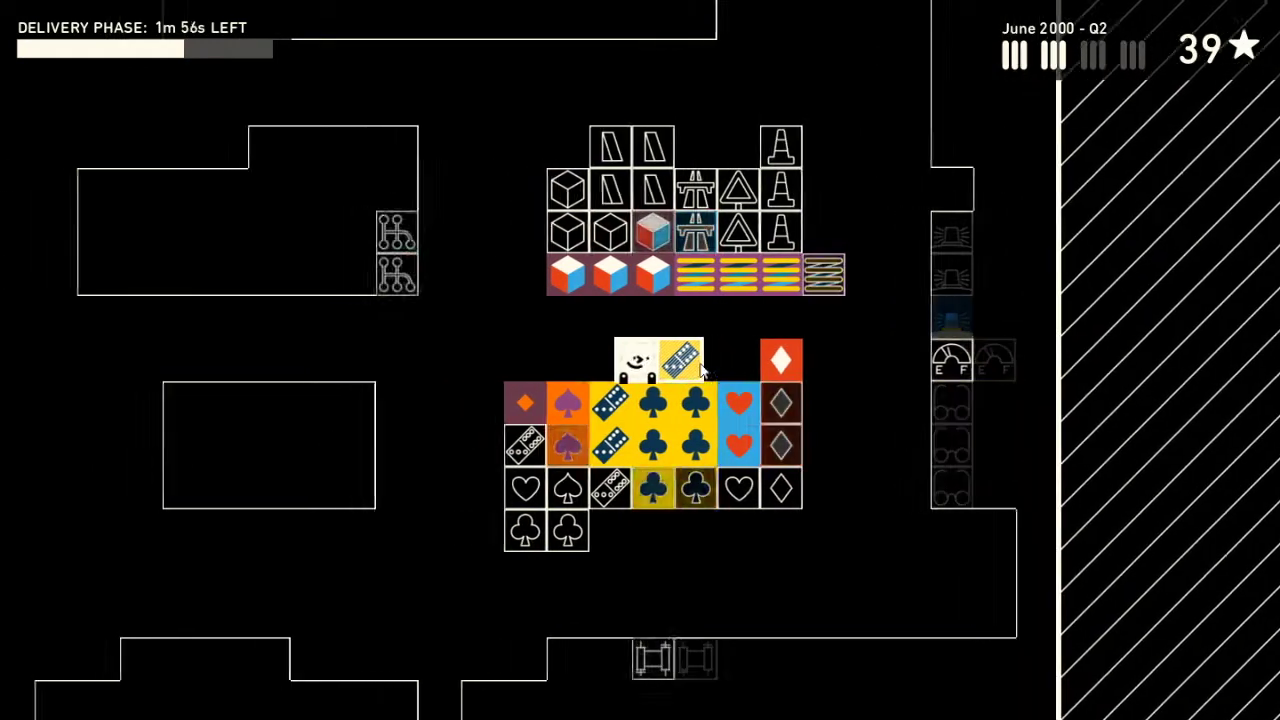
{"action": "key", "text": "Left"}
{"action": "key", "text": "space"}
{"action": "key", "text": "Left"}
{"action": "key", "text": "Left"}
{"action": "key", "text": "Left"}
{"action": "key", "text": "Left"}
{"action": "key", "text": "Left"}
{"action": "key", "text": "Left"}
{"action": "key", "text": "Down"}
{"action": "key", "text": "Down"}
{"action": "key", "text": "Down"}
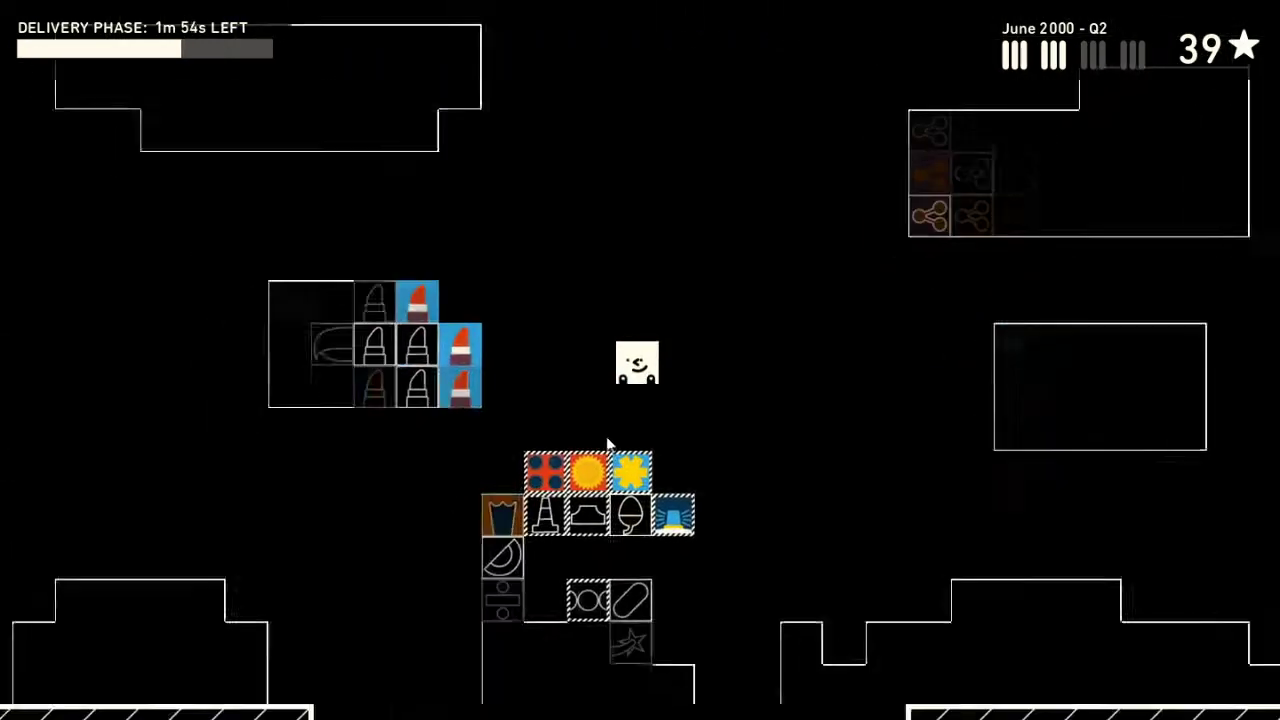
{"action": "key", "text": "Down"}
{"action": "key", "text": "Down"}
{"action": "key", "text": "space"}
{"action": "key", "text": "Left"}
{"action": "key", "text": "Left"}
{"action": "key", "text": "Left"}
- Carry the orange tile down and to the left
{"action": "key", "text": "Left"}
{"action": "key", "text": "Left"}
{"action": "key", "text": "Left"}
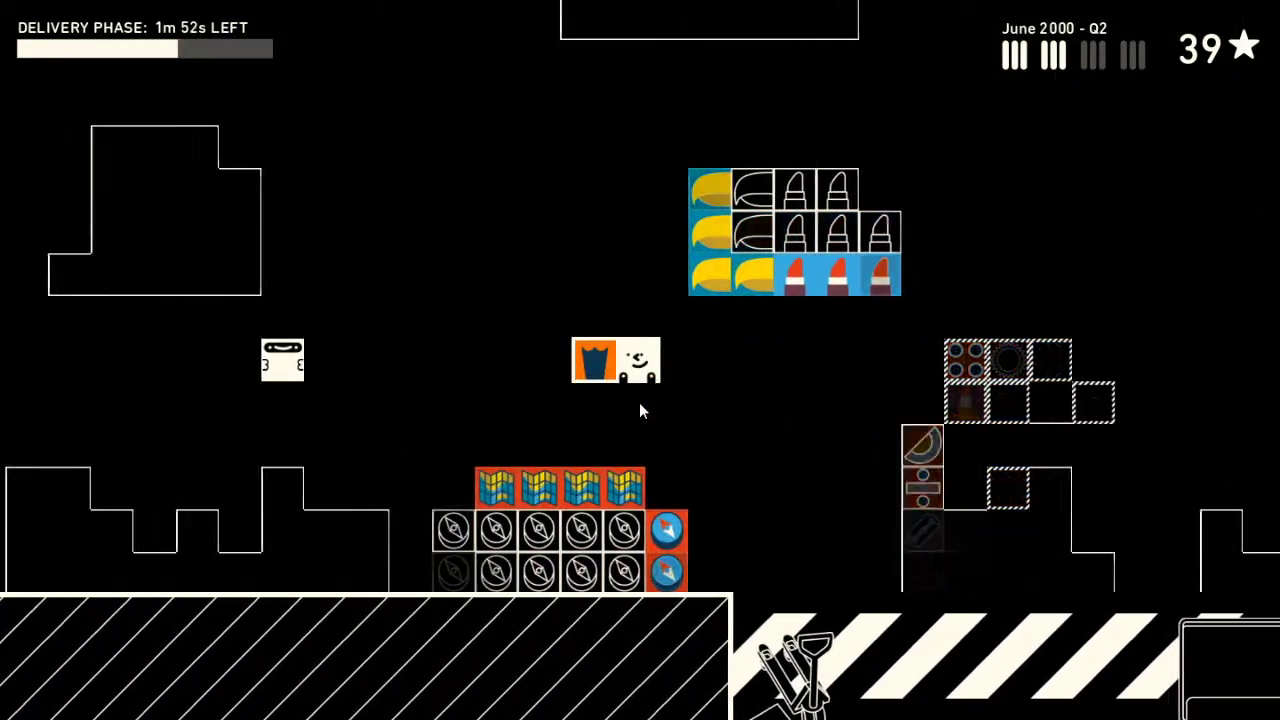
{"action": "key", "text": "Left"}
{"action": "key", "text": "Left"}
{"action": "key", "text": "Left"}
{"action": "key", "text": "Left"}
{"action": "key", "text": "Left"}
{"action": "key", "text": "Up"}
{"action": "key", "text": "Left"}
{"action": "key", "text": "Left"}
{"action": "key", "text": "Left"}
{"action": "key", "text": "Down"}
{"action": "key", "text": "Down"}
{"action": "key", "text": "Down"}
{"action": "key", "text": "Left"}
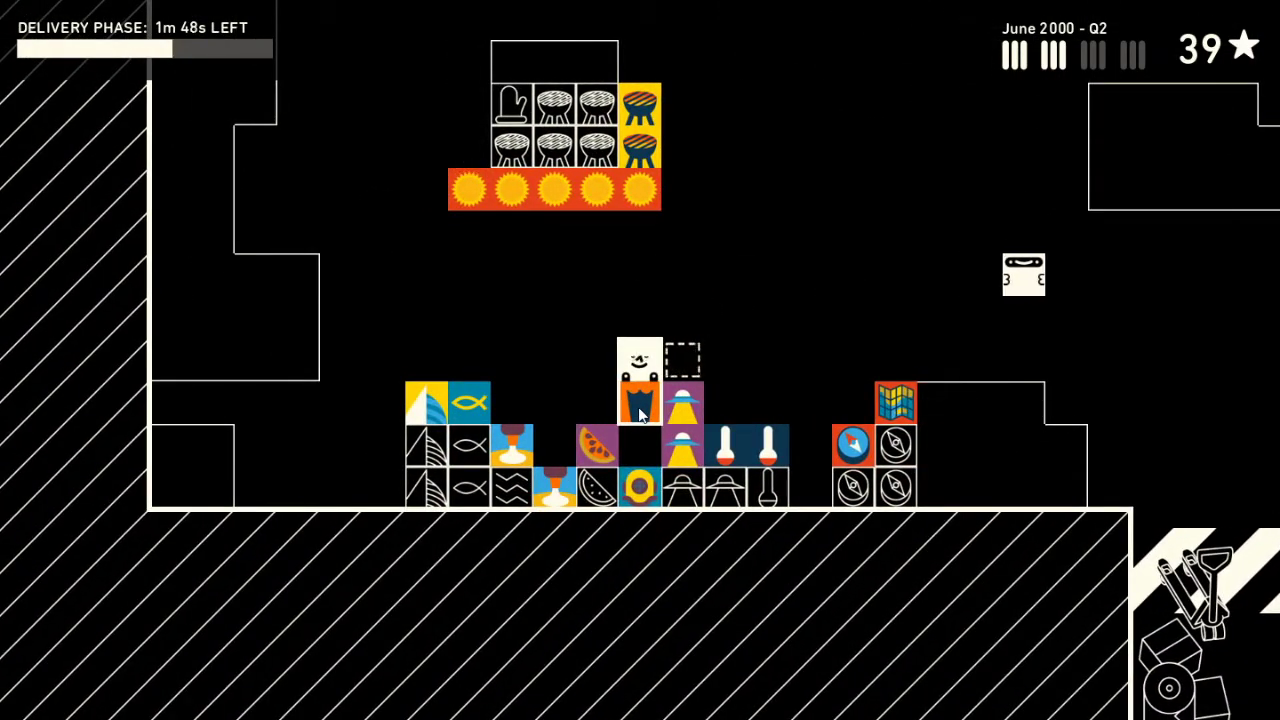
{"action": "key", "text": "Left"}
{"action": "key", "text": "Left"}
{"action": "key", "text": "Down"}
{"action": "key", "text": "Down"}
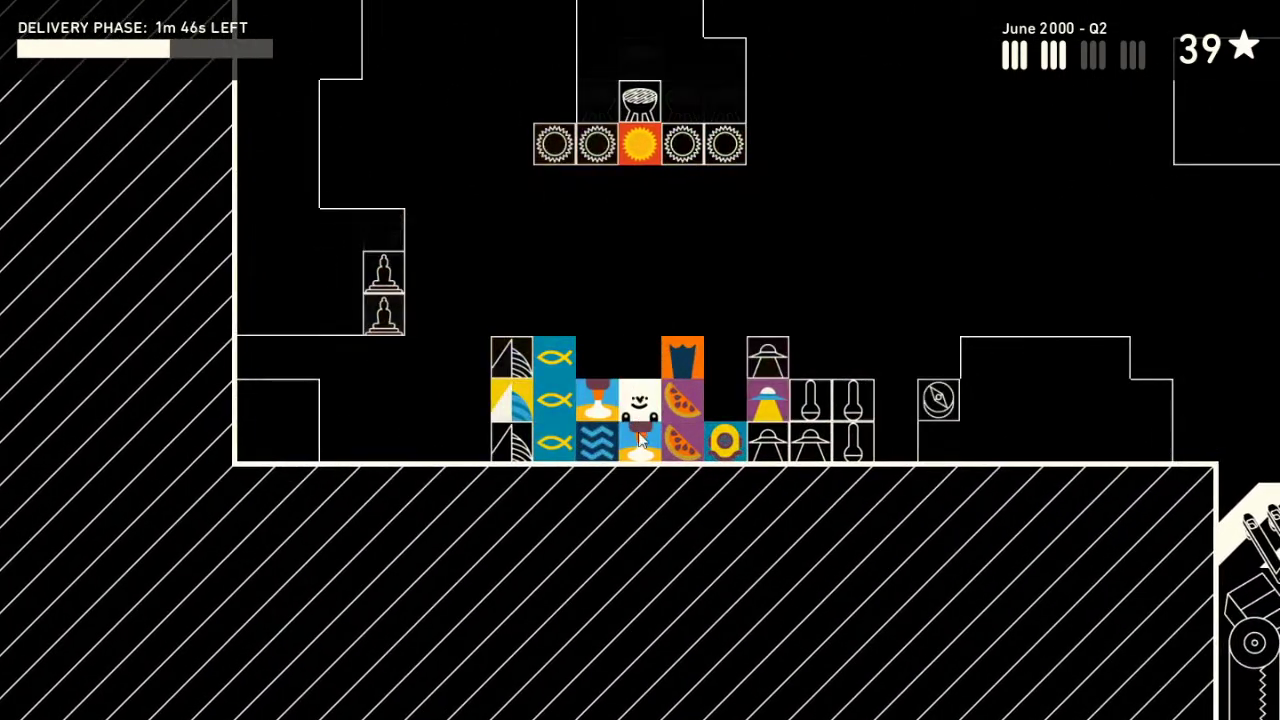
- Take the orange tile past the fish tiles and lower it into the gap
{"action": "key", "text": "Up"}
{"action": "key", "text": "Up"}
{"action": "key", "text": "Left"}
{"action": "key", "text": "Right"}
{"action": "key", "text": "Right"}
{"action": "key", "text": "Left"}
{"action": "key", "text": "Left"}
{"action": "key", "text": "Left"}
{"action": "key", "text": "Right"}
{"action": "key", "text": "Right"}
{"action": "key", "text": "Right"}
{"action": "key", "text": "Right"}
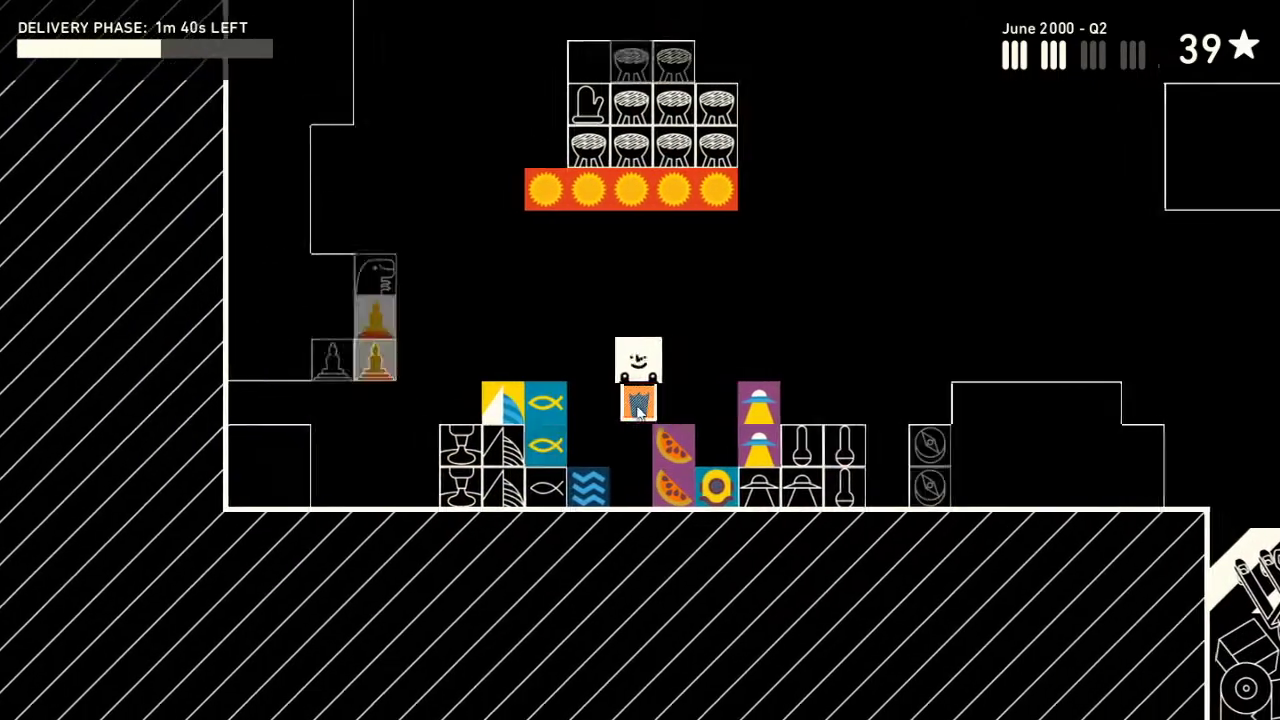
{"action": "key", "text": "Down"}
{"action": "key", "text": "Down"}
- Walk toward the conveyor area, pulling out the blue tile and climbing past the red tile
{"action": "key", "text": "Up"}
{"action": "key", "text": "Up"}
{"action": "key", "text": "Right"}
{"action": "key", "text": "Right"}
{"action": "key", "text": "Right"}
{"action": "key", "text": "Right"}
{"action": "key", "text": "Right"}
{"action": "key", "text": "Right"}
{"action": "key", "text": "Right"}
{"action": "key", "text": "Right"}
{"action": "key", "text": "Right"}
{"action": "key", "text": "Down"}
{"action": "key", "text": "Down"}
{"action": "key", "text": "Right"}
{"action": "key", "text": "Right"}
{"action": "key", "text": "Right"}
{"action": "key", "text": "Right"}
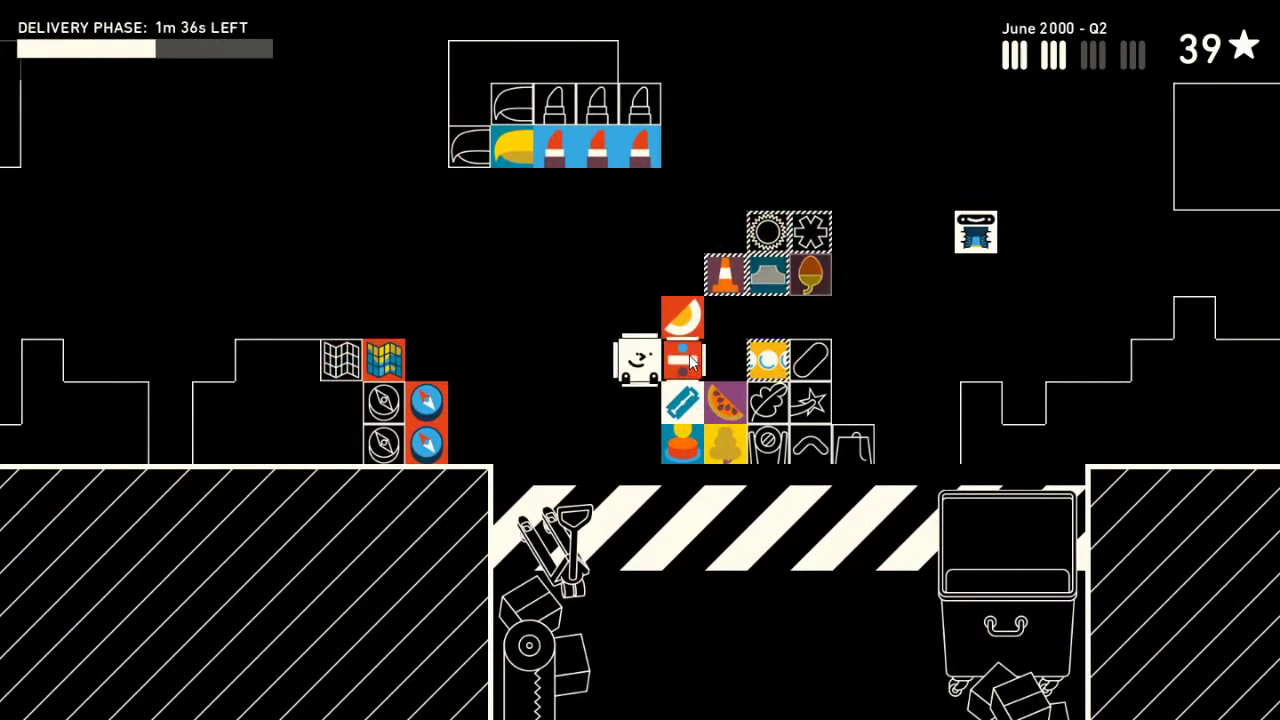
{"action": "key", "text": "Right"}
{"action": "key", "text": "Left"}
{"action": "key", "text": "Left"}
{"action": "key", "text": "Left"}
{"action": "key", "text": "Up"}
{"action": "key", "text": "Up"}
{"action": "key", "text": "Up"}
{"action": "key", "text": "Up"}
{"action": "key", "text": "Right"}
{"action": "key", "text": "Right"}
{"action": "key", "text": "Right"}
{"action": "key", "text": "Right"}
{"action": "key", "text": "Right"}
{"action": "key", "text": "Right"}
{"action": "key", "text": "Right"}
{"action": "key", "text": "Right"}
- Cross the warehouse right and down, then walk left toward the loading dock
{"action": "key", "text": "Down"}
{"action": "key", "text": "Down"}
{"action": "key", "text": "Right"}
{"action": "key", "text": "Right"}
{"action": "key", "text": "Right"}
{"action": "key", "text": "Right"}
{"action": "key", "text": "Right"}
{"action": "key", "text": "Left"}
{"action": "key", "text": "Left"}
{"action": "key", "text": "Right"}
{"action": "key", "text": "Right"}
{"action": "key", "text": "Right"}
{"action": "key", "text": "Right"}
{"action": "key", "text": "Right"}
{"action": "key", "text": "Right"}
{"action": "key", "text": "Right"}
{"action": "key", "text": "Right"}
{"action": "key", "text": "Down"}
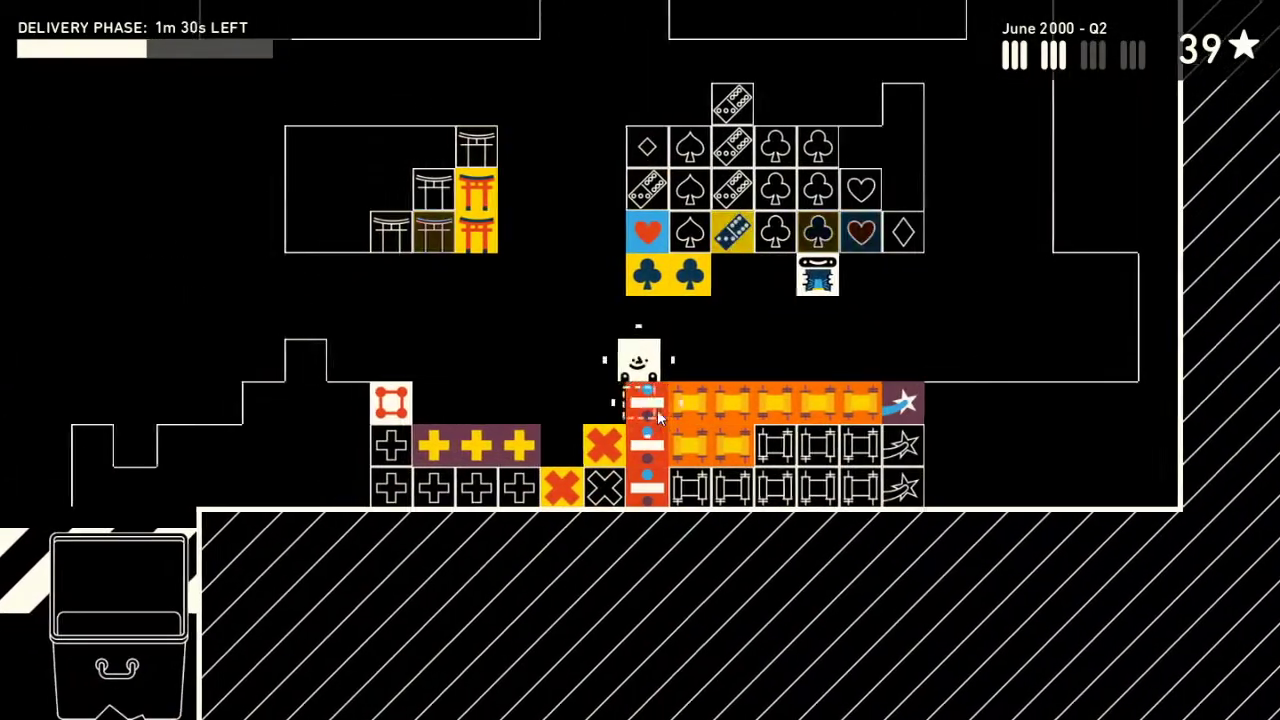
{"action": "key", "text": "Left"}
{"action": "key", "text": "Left"}
{"action": "key", "text": "Left"}
{"action": "key", "text": "Left"}
{"action": "key", "text": "Left"}
{"action": "key", "text": "Left"}
{"action": "key", "text": "Left"}
{"action": "key", "text": "Left"}
{"action": "key", "text": "Left"}
{"action": "key", "text": "Left"}
{"action": "key", "text": "Left"}
{"action": "key", "text": "Left"}
- Pick up the shooting-star item near the loading dock
{"action": "key", "text": "Down"}
{"action": "key", "text": "Down"}
{"action": "key", "text": "Left"}
{"action": "key", "text": "space"}
{"action": "key", "text": "Right"}
{"action": "key", "text": "Up"}
- Carry the star item far right, set it down, and walk back left
{"action": "key", "text": "Up"}
{"action": "key", "text": "Up"}
{"action": "key", "text": "Right"}
{"action": "key", "text": "Right"}
{"action": "key", "text": "Right"}
{"action": "key", "text": "Right"}
{"action": "key", "text": "Right"}
{"action": "key", "text": "Right"}
{"action": "key", "text": "Right"}
{"action": "key", "text": "Right"}
{"action": "key", "text": "Right"}
{"action": "key", "text": "Right"}
{"action": "key", "text": "Down"}
{"action": "key", "text": "Right"}
{"action": "key", "text": "Right"}
{"action": "key", "text": "Right"}
{"action": "key", "text": "Right"}
{"action": "key", "text": "Right"}
{"action": "key", "text": "Right"}
{"action": "key", "text": "Right"}
{"action": "key", "text": "Right"}
{"action": "key", "text": "Right"}
{"action": "key", "text": "Left"}
{"action": "key", "text": "space"}
{"action": "key", "text": "Left"}
{"action": "key", "text": "Left"}
{"action": "key", "text": "Left"}
{"action": "key", "text": "Left"}
{"action": "key", "text": "Left"}
{"action": "key", "text": "Up"}
{"action": "key", "text": "Left"}
{"action": "key", "text": "Left"}
{"action": "key", "text": "Left"}
{"action": "key", "text": "Left"}
{"action": "key", "text": "Left"}
{"action": "key", "text": "Left"}
- Fetch the red fez from the dock and start carrying it up-right
{"action": "key", "text": "Left"}
{"action": "key", "text": "Left"}
{"action": "key", "text": "Left"}
{"action": "key", "text": "Down"}
{"action": "key", "text": "Down"}
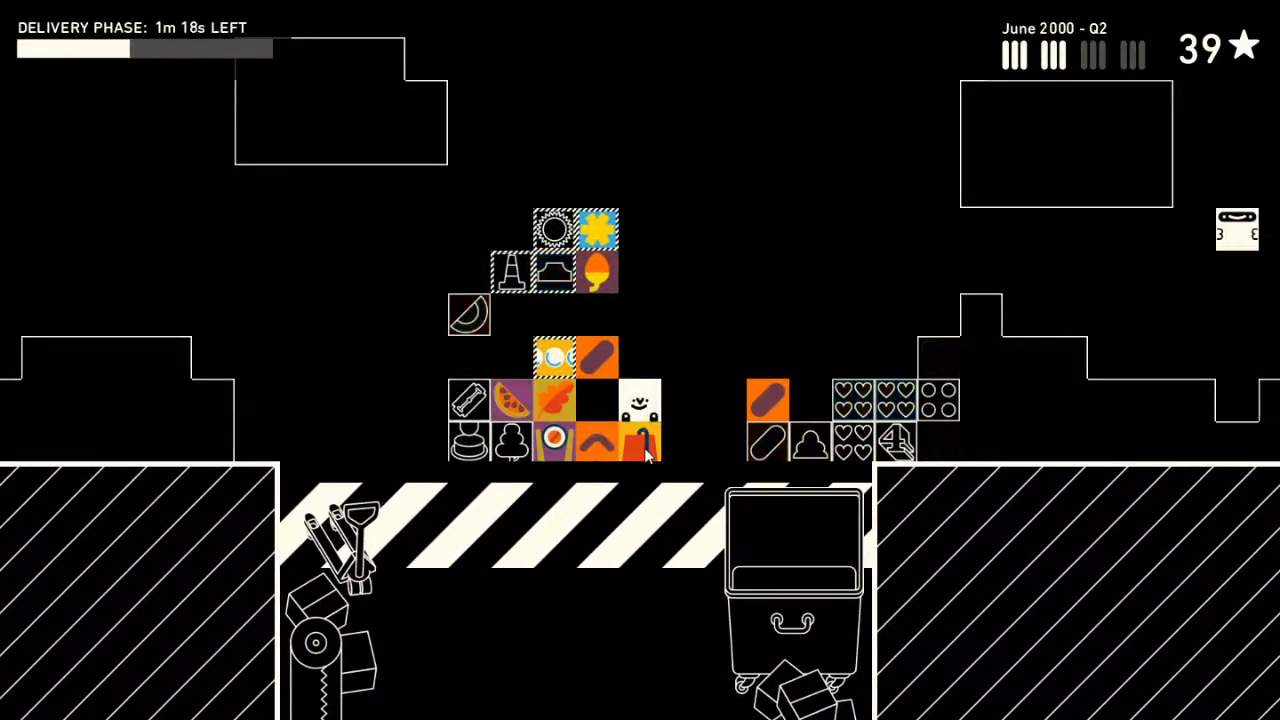
{"action": "key", "text": "Right"}
{"action": "key", "text": "Right"}
{"action": "key", "text": "Up"}
{"action": "key", "text": "Right"}
{"action": "key", "text": "Right"}
{"action": "key", "text": "Right"}
{"action": "key", "text": "Right"}
{"action": "key", "text": "Right"}
{"action": "key", "text": "Right"}
{"action": "key", "text": "Up"}
{"action": "key", "text": "Right"}
{"action": "key", "text": "Up"}
- Carry the red fez across the warehouse and drop it into the right column
{"action": "key", "text": "Right"}
{"action": "key", "text": "Right"}
{"action": "key", "text": "Right"}
{"action": "key", "text": "Right"}
{"action": "key", "text": "Right"}
{"action": "key", "text": "Right"}
{"action": "key", "text": "Up"}
{"action": "key", "text": "Right"}
{"action": "key", "text": "Right"}
{"action": "key", "text": "Right"}
{"action": "key", "text": "Up"}
{"action": "key", "text": "Up"}
{"action": "key", "text": "Up"}
{"action": "key", "text": "Right"}
{"action": "key", "text": "Right"}
{"action": "key", "text": "Up"}
{"action": "key", "text": "Up"}
{"action": "key", "text": "Up"}
{"action": "key", "text": "Right"}
{"action": "key", "text": "Right"}
{"action": "key", "text": "Right"}
{"action": "key", "text": "Up"}
{"action": "key", "text": "Up"}
{"action": "key", "text": "Up"}
{"action": "key", "text": "Right"}
{"action": "key", "text": "Right"}
{"action": "key", "text": "Right"}
{"action": "key", "text": "Right"}
{"action": "key", "text": "Right"}
{"action": "key", "text": "Up"}
{"action": "key", "text": "Up"}
{"action": "key", "text": "Up"}
{"action": "key", "text": "Up"}
{"action": "key", "text": "Up"}
{"action": "key", "text": "Up"}
{"action": "key", "text": "Up"}
{"action": "key", "text": "Up"}
{"action": "key", "text": "Left"}
{"action": "key", "text": "Right"}
{"action": "key", "text": "Down"}
{"action": "key", "text": "Right"}
{"action": "key", "text": "space"}
{"action": "key", "text": "Left"}
- Walk left and down to the music products area
{"action": "key", "text": "Left"}
{"action": "key", "text": "Left"}
{"action": "key", "text": "Down"}
{"action": "key", "text": "Down"}
{"action": "key", "text": "Left"}
{"action": "key", "text": "Left"}
{"action": "key", "text": "Left"}
{"action": "key", "text": "Down"}
{"action": "key", "text": "Left"}
{"action": "key", "text": "Left"}
{"action": "key", "text": "Down"}
{"action": "key", "text": "Left"}
{"action": "key", "text": "Left"}
{"action": "key", "text": "Left"}
{"action": "key", "text": "Down"}
{"action": "key", "text": "Down"}
{"action": "key", "text": "Down"}
{"action": "key", "text": "Down"}
{"action": "key", "text": "Down"}
{"action": "key", "text": "Down"}
{"action": "key", "text": "Left"}
{"action": "key", "text": "Left"}
{"action": "key", "text": "Left"}
{"action": "key", "text": "Left"}
{"action": "key", "text": "Down"}
{"action": "key", "text": "Down"}
{"action": "key", "text": "Down"}
{"action": "key", "text": "Down"}
{"action": "key", "text": "Down"}
{"action": "key", "text": "Down"}
{"action": "key", "text": "Down"}
{"action": "key", "text": "Down"}
{"action": "key", "text": "Down"}
{"action": "key", "text": "Left"}
{"action": "key", "text": "Left"}
{"action": "key", "text": "Left"}
{"action": "key", "text": "Up"}
{"action": "key", "text": "Up"}
{"action": "key", "text": "Up"}
{"action": "key", "text": "Up"}
{"action": "key", "text": "Up"}
{"action": "key", "text": "Up"}
{"action": "key", "text": "Left"}
{"action": "key", "text": "Left"}
{"action": "key", "text": "Up"}
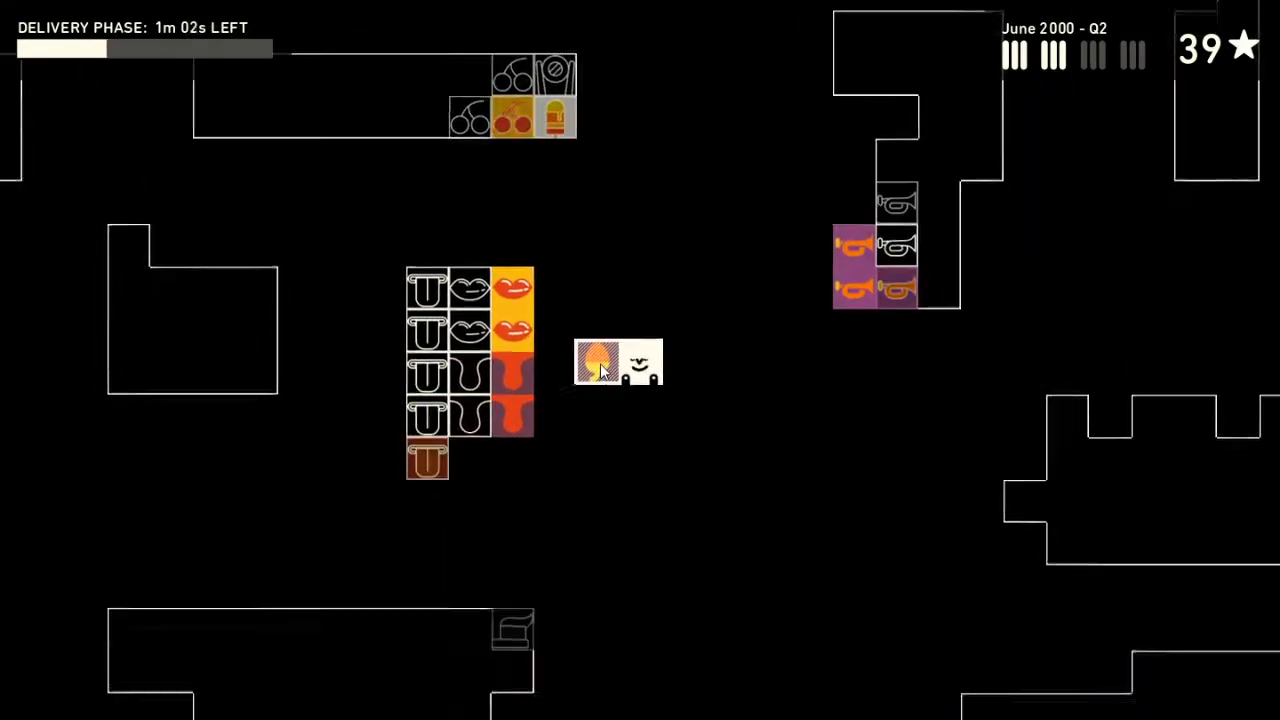
{"action": "key", "text": "Down"}
{"action": "key", "text": "Down"}
{"action": "key", "text": "Down"}
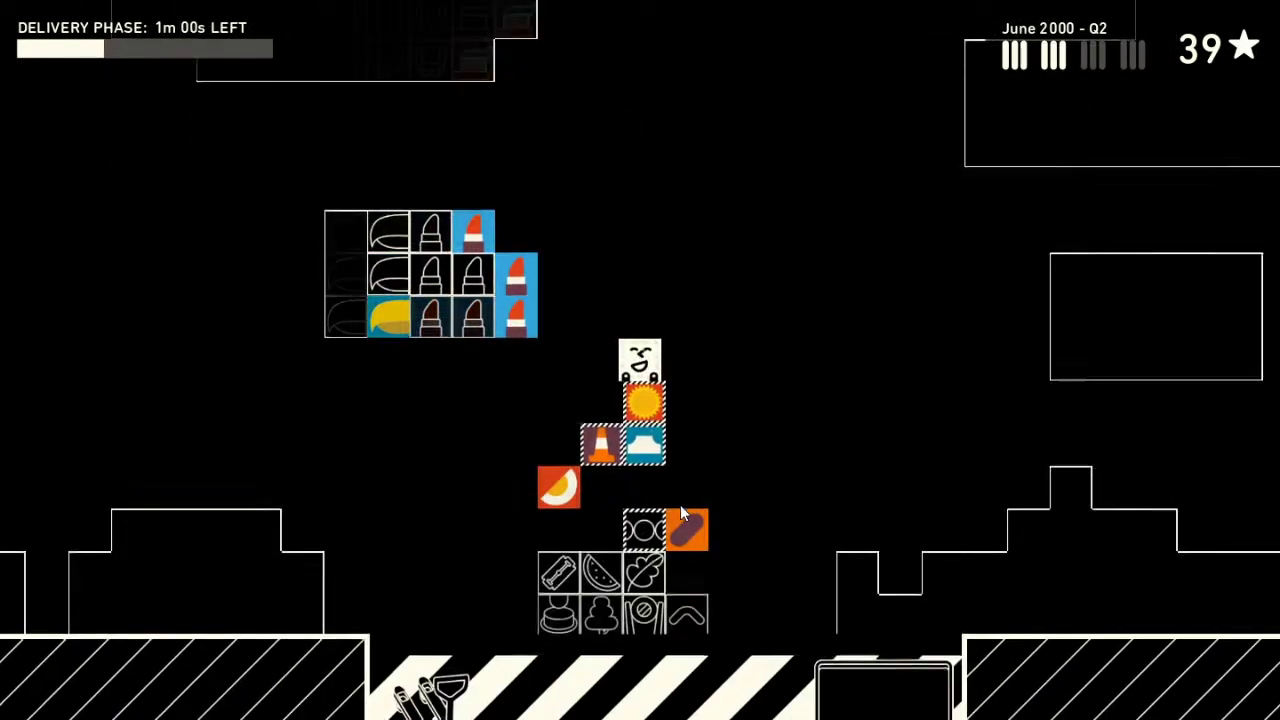
{"action": "key", "text": "Left"}
{"action": "key", "text": "Left"}
{"action": "key", "text": "Down"}
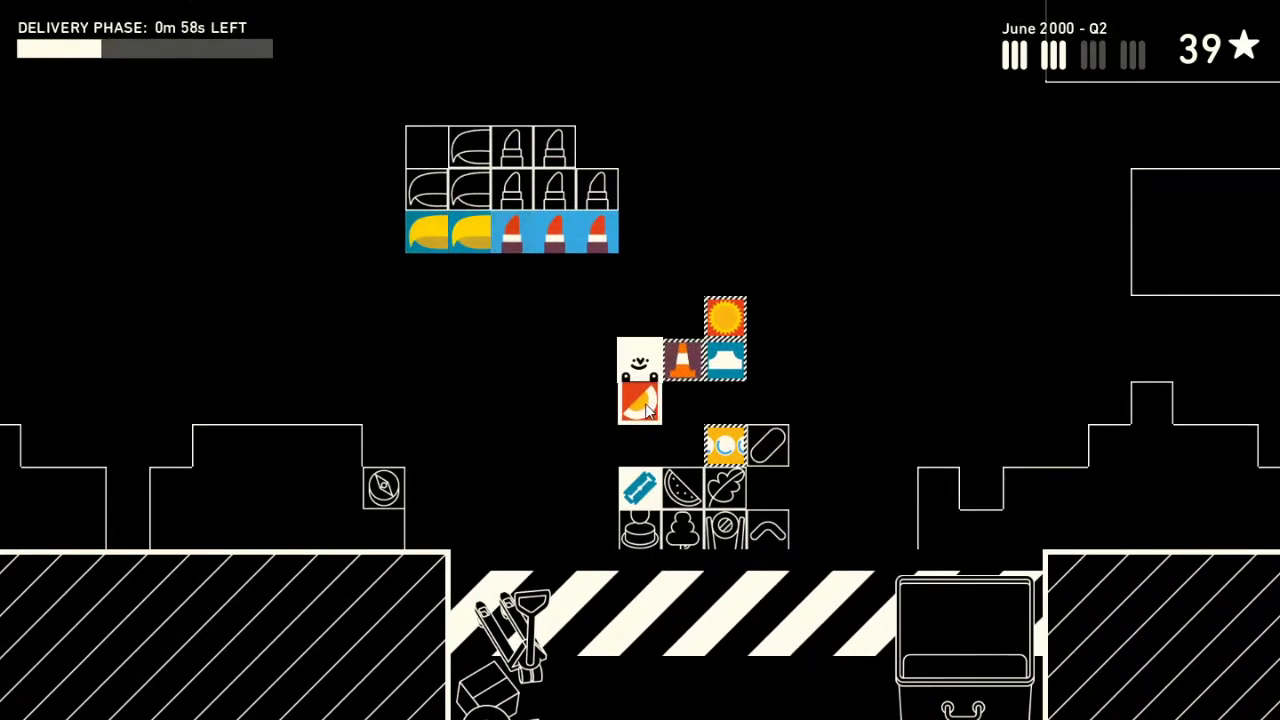
- Carry the item left and up, then set the melon item down alongside
{"action": "key", "text": "Left"}
{"action": "key", "text": "Left"}
{"action": "key", "text": "Up"}
{"action": "key", "text": "Right"}
{"action": "key", "text": "Right"}
{"action": "key", "text": "Up"}
{"action": "key", "text": "Right"}
{"action": "key", "text": "Up"}
{"action": "key", "text": "Down"}
{"action": "key", "text": "Down"}
{"action": "key", "text": "Down"}
{"action": "key", "text": "Left"}
{"action": "key", "text": "space"}
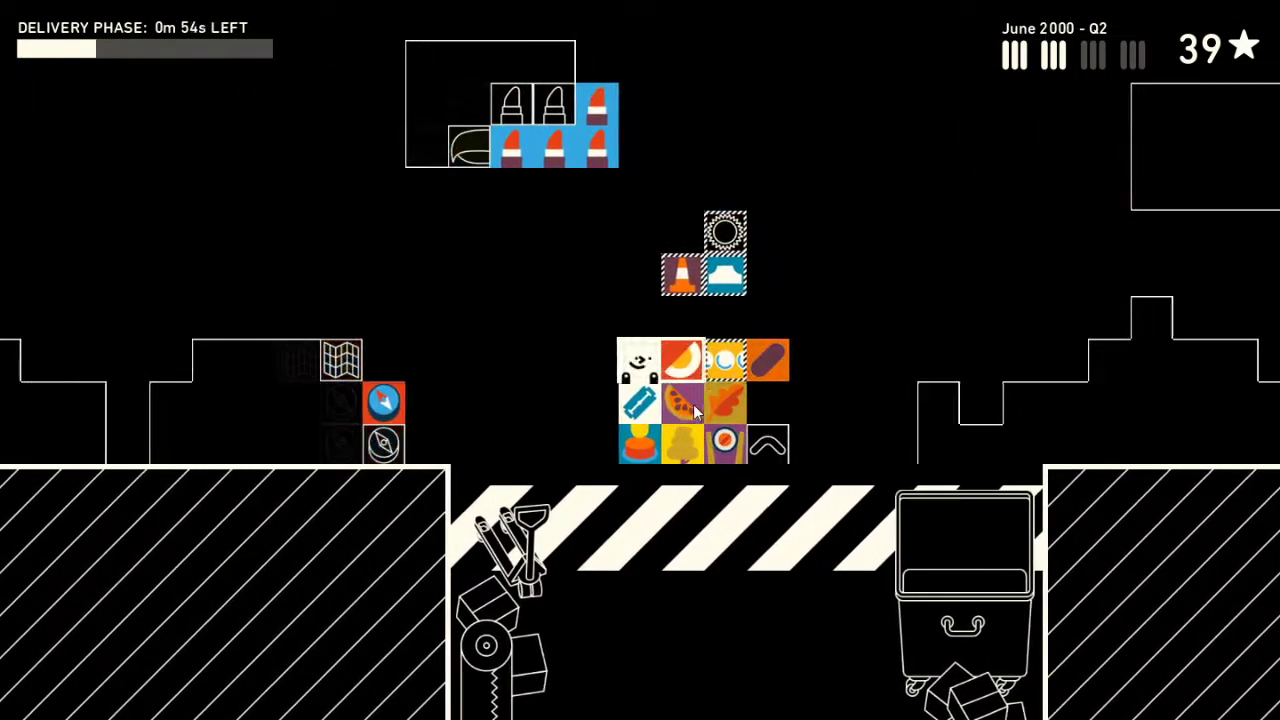
- Carry the orange and melon items up-left and put the melon on the melon stack
{"action": "key", "text": "Up"}
{"action": "key", "text": "Left"}
{"action": "key", "text": "Left"}
{"action": "key", "text": "Left"}
{"action": "key", "text": "Up"}
{"action": "key", "text": "Up"}
{"action": "key", "text": "Left"}
{"action": "key", "text": "Left"}
{"action": "key", "text": "Left"}
{"action": "key", "text": "Left"}
{"action": "key", "text": "Left"}
{"action": "key", "text": "Left"}
{"action": "key", "text": "Left"}
{"action": "key", "text": "Down"}
{"action": "key", "text": "Down"}
{"action": "key", "text": "Right"}
{"action": "key", "text": "space"}
{"action": "key", "text": "Up"}
{"action": "key", "text": "Up"}
- Bring the orange item up beside the orange stack and drop the melon there
{"action": "key", "text": "Right"}
{"action": "key", "text": "Right"}
{"action": "key", "text": "Right"}
{"action": "key", "text": "Up"}
{"action": "key", "text": "Up"}
{"action": "key", "text": "Up"}
{"action": "key", "text": "Up"}
{"action": "key", "text": "Up"}
{"action": "key", "text": "Up"}
{"action": "key", "text": "Up"}
{"action": "key", "text": "Up"}
{"action": "key", "text": "Up"}
{"action": "key", "text": "Up"}
{"action": "key", "text": "Up"}
{"action": "key", "text": "Up"}
{"action": "key", "text": "Up"}
{"action": "key", "text": "Up"}
{"action": "key", "text": "Up"}
{"action": "key", "text": "Up"}
{"action": "key", "text": "Right"}
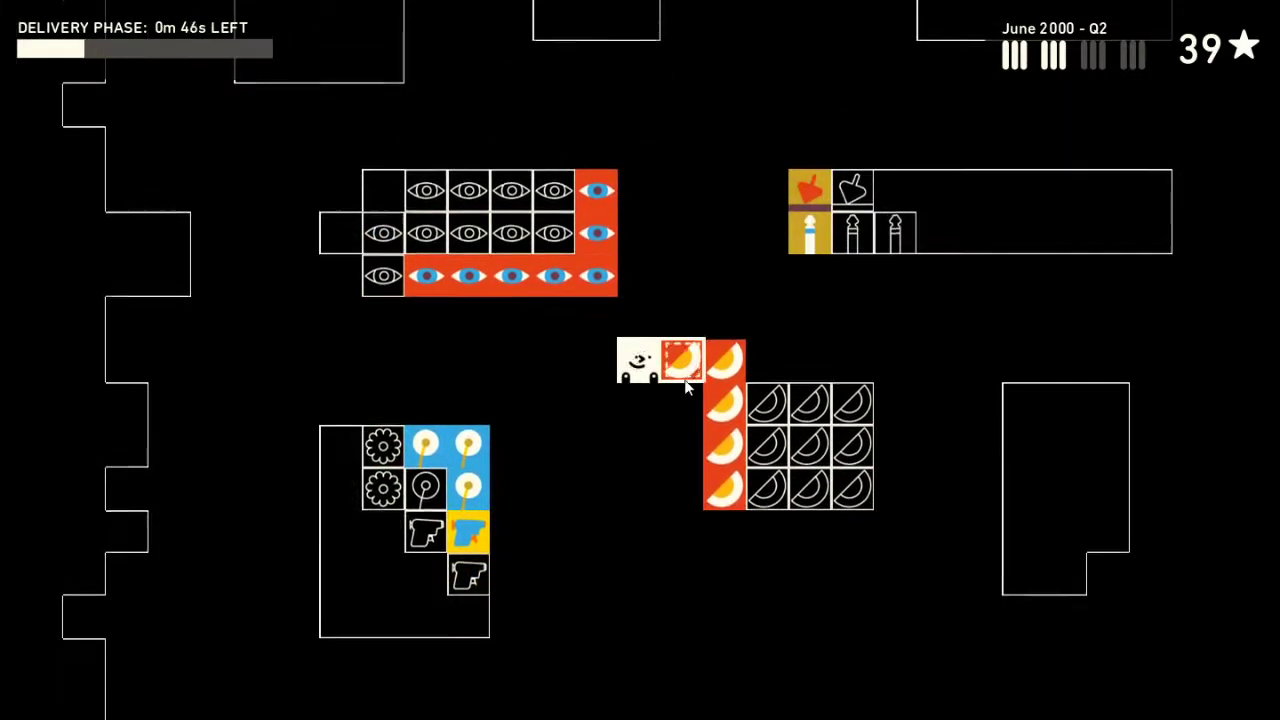
{"action": "key", "text": "space"}
{"action": "key", "text": "Down"}
{"action": "key", "text": "Down"}
{"action": "key", "text": "Down"}
- Head down and far right to the delivery truck at the dock
{"action": "key", "text": "Right"}
{"action": "key", "text": "Right"}
{"action": "key", "text": "Right"}
{"action": "key", "text": "Down"}
{"action": "key", "text": "Down"}
{"action": "key", "text": "Down"}
{"action": "key", "text": "Right"}
{"action": "key", "text": "Right"}
{"action": "key", "text": "Right"}
{"action": "key", "text": "Right"}
{"action": "key", "text": "Right"}
{"action": "key", "text": "Right"}
{"action": "key", "text": "Down"}
{"action": "key", "text": "Down"}
{"action": "key", "text": "Down"}
{"action": "key", "text": "Down"}
{"action": "key", "text": "Down"}
{"action": "key", "text": "Down"}
{"action": "key", "text": "Left"}
{"action": "key", "text": "Down"}
{"action": "key", "text": "Down"}
{"action": "key", "text": "Right"}
{"action": "key", "text": "Right"}
{"action": "key", "text": "Right"}
{"action": "key", "text": "Down"}
- Rearrange the nearby items, moving the leaf and orange chevron and dropping them
{"action": "key", "text": "Up"}
{"action": "key", "text": "Left"}
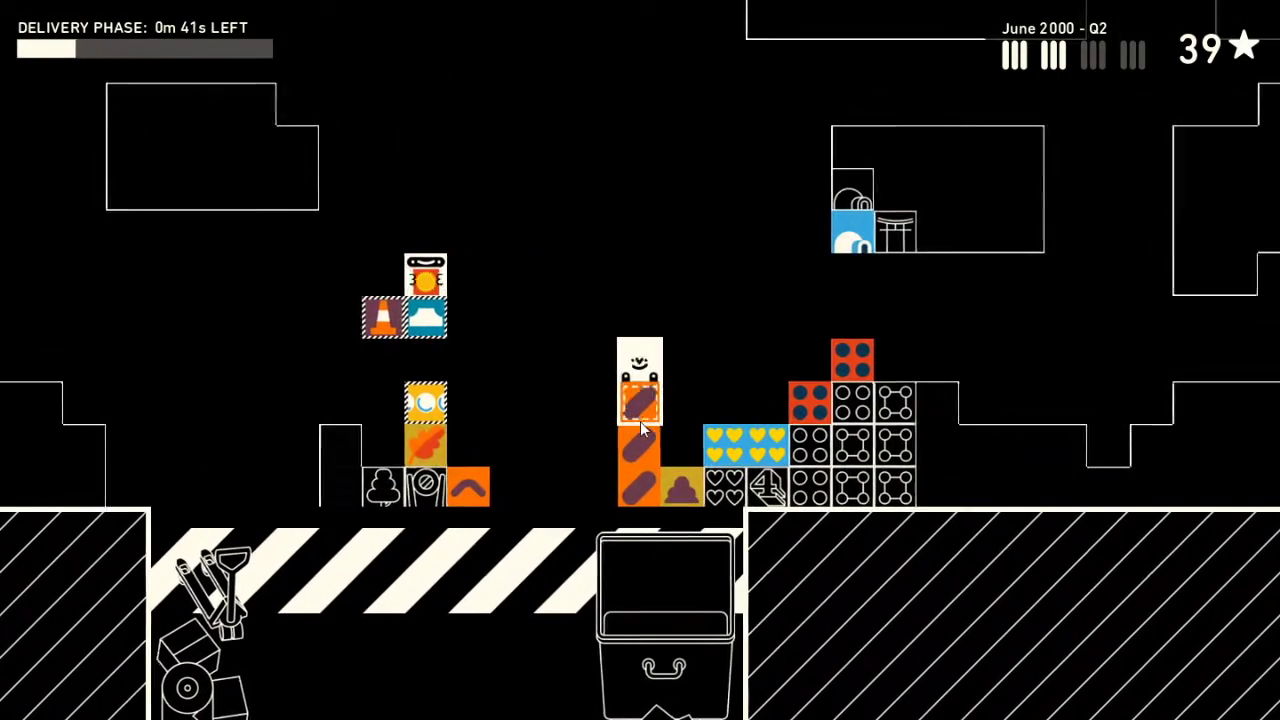
{"action": "key", "text": "Left"}
{"action": "key", "text": "Left"}
{"action": "key", "text": "Down"}
{"action": "key", "text": "Up"}
{"action": "key", "text": "Right"}
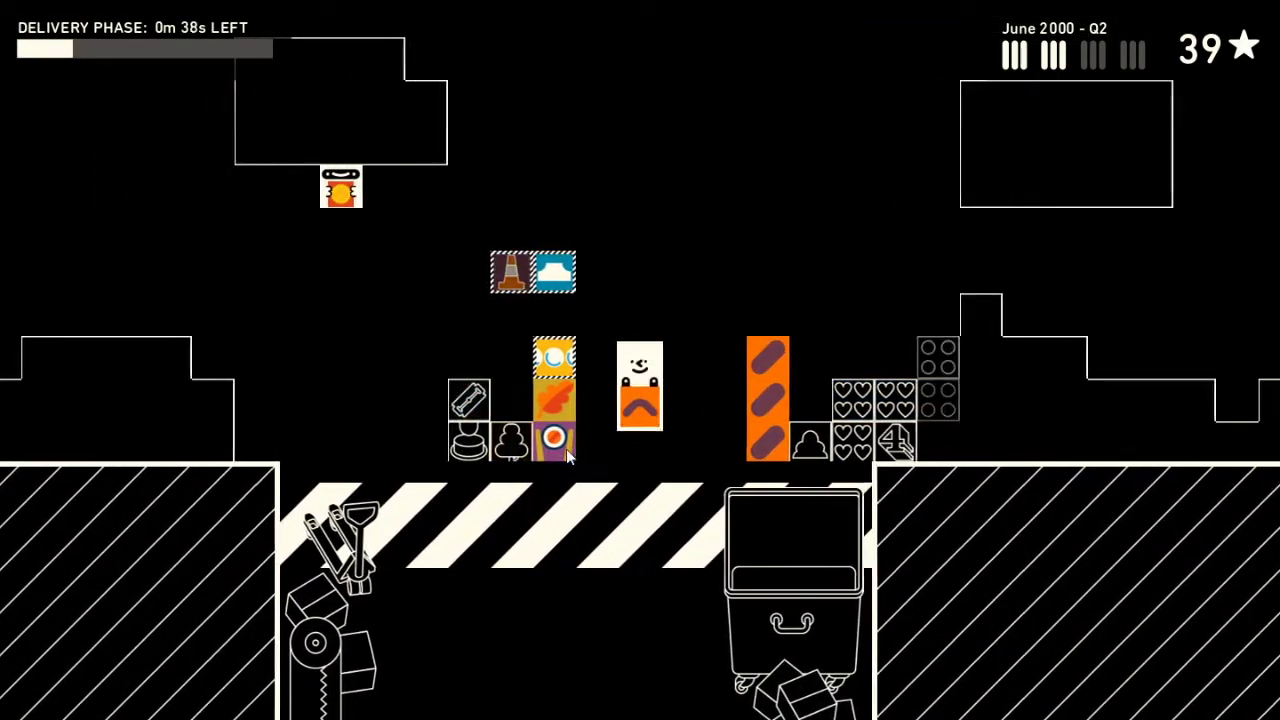
{"action": "key", "text": "Right"}
{"action": "key", "text": "Up"}
{"action": "key", "text": "space"}
{"action": "key", "text": "Left"}
{"action": "key", "text": "Down"}
{"action": "key", "text": "Down"}
- Move the yellow item four cells right and up, then pick up the leaf and chevron
{"action": "key", "text": "Left"}
{"action": "key", "text": "Up"}
{"action": "key", "text": "Left"}
{"action": "key", "text": "Left"}
{"action": "key", "text": "Right"}
{"action": "key", "text": "Right"}
{"action": "key", "text": "Right"}
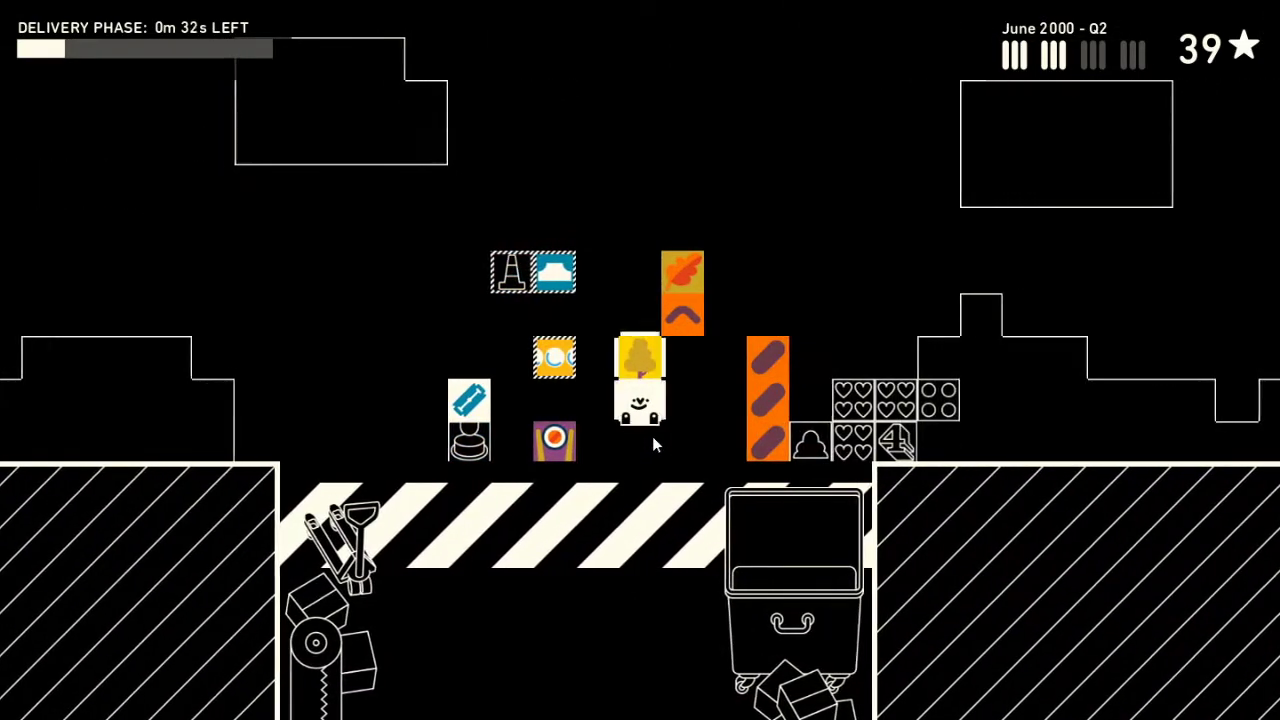
{"action": "key", "text": "Right"}
{"action": "key", "text": "Left"}
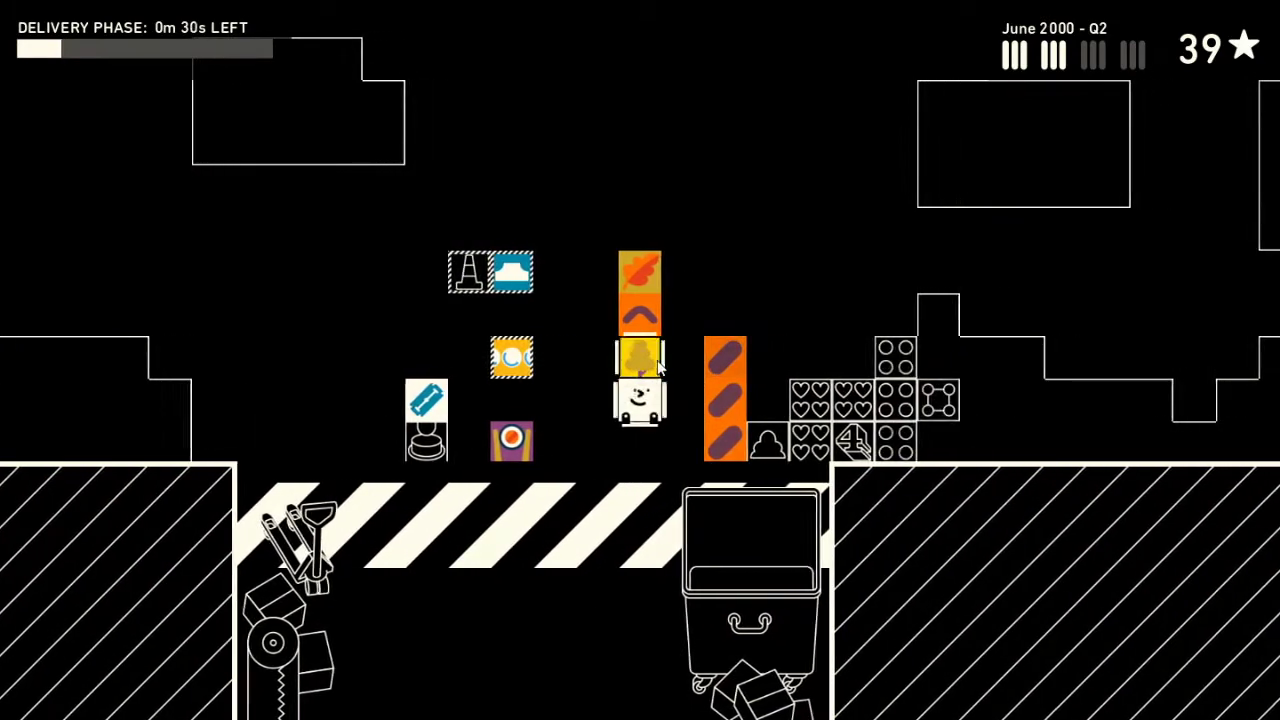
{"action": "key", "text": "Up"}
{"action": "key", "text": "Up"}
{"action": "key", "text": "space"}
{"action": "key", "text": "Up"}
{"action": "key", "text": "Up"}
{"action": "key", "text": "Up"}
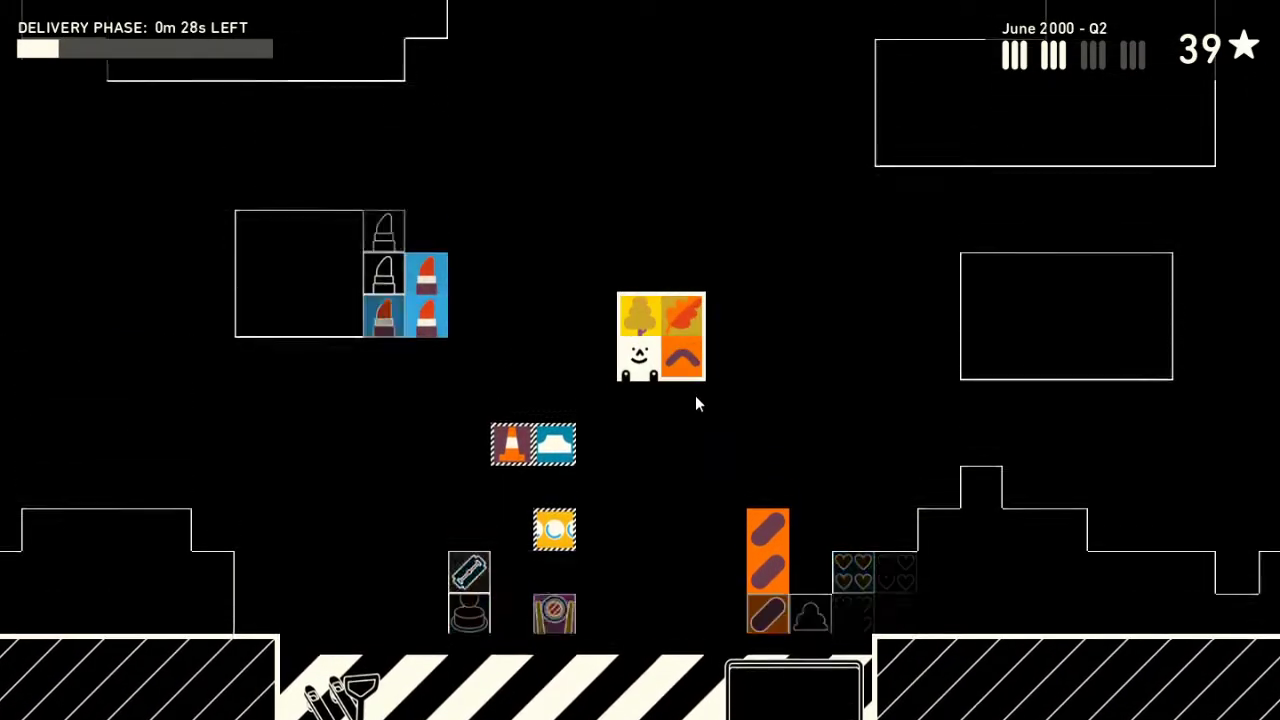
{"action": "key", "text": "Left"}
{"action": "key", "text": "Up"}
{"action": "key", "text": "Up"}
{"action": "key", "text": "Up"}
{"action": "key", "text": "Up"}
{"action": "key", "text": "Up"}
{"action": "key", "text": "Up"}
{"action": "key", "text": "Up"}
{"action": "key", "text": "Up"}
{"action": "key", "text": "Up"}
- Carry the items right and down, leaving the leaf beside the tree stack
{"action": "key", "text": "Right"}
{"action": "key", "text": "Down"}
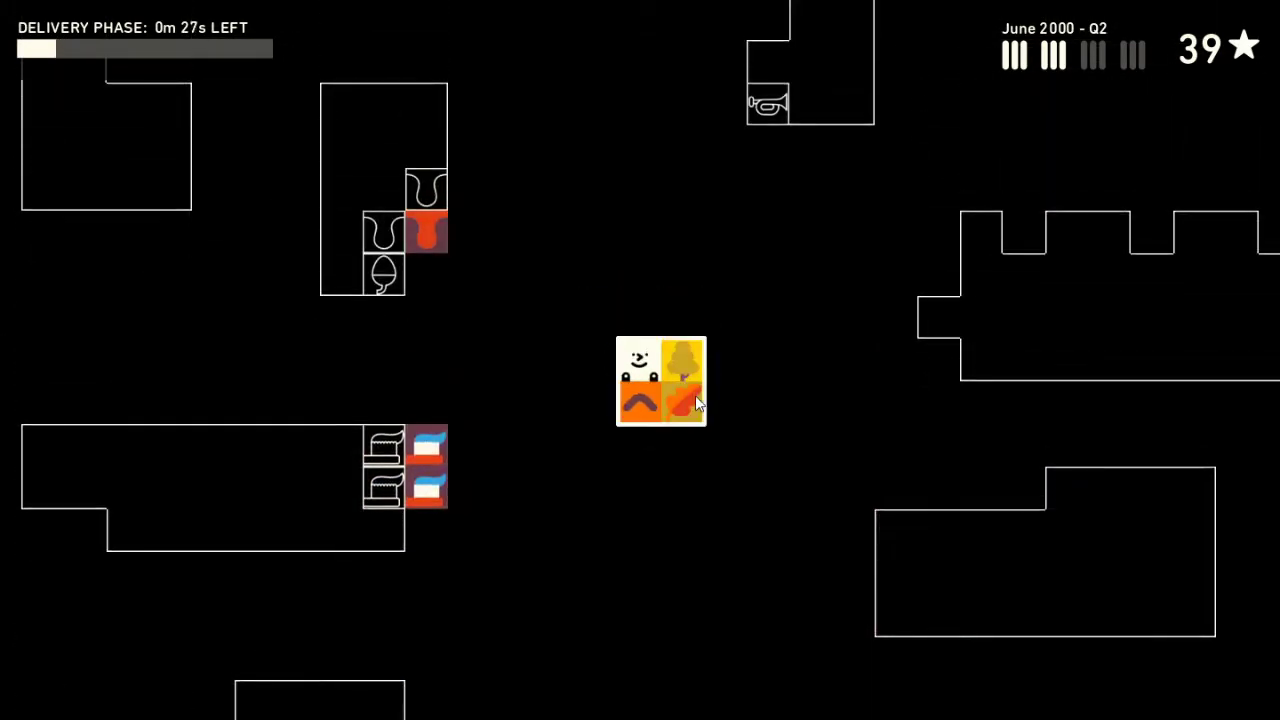
{"action": "key", "text": "Right"}
{"action": "key", "text": "Right"}
{"action": "key", "text": "Down"}
{"action": "key", "text": "Down"}
{"action": "key", "text": "Down"}
{"action": "key", "text": "Down"}
{"action": "key", "text": "Right"}
{"action": "key", "text": "Right"}
{"action": "key", "text": "Down"}
{"action": "key", "text": "Down"}
{"action": "key", "text": "Down"}
{"action": "key", "text": "Down"}
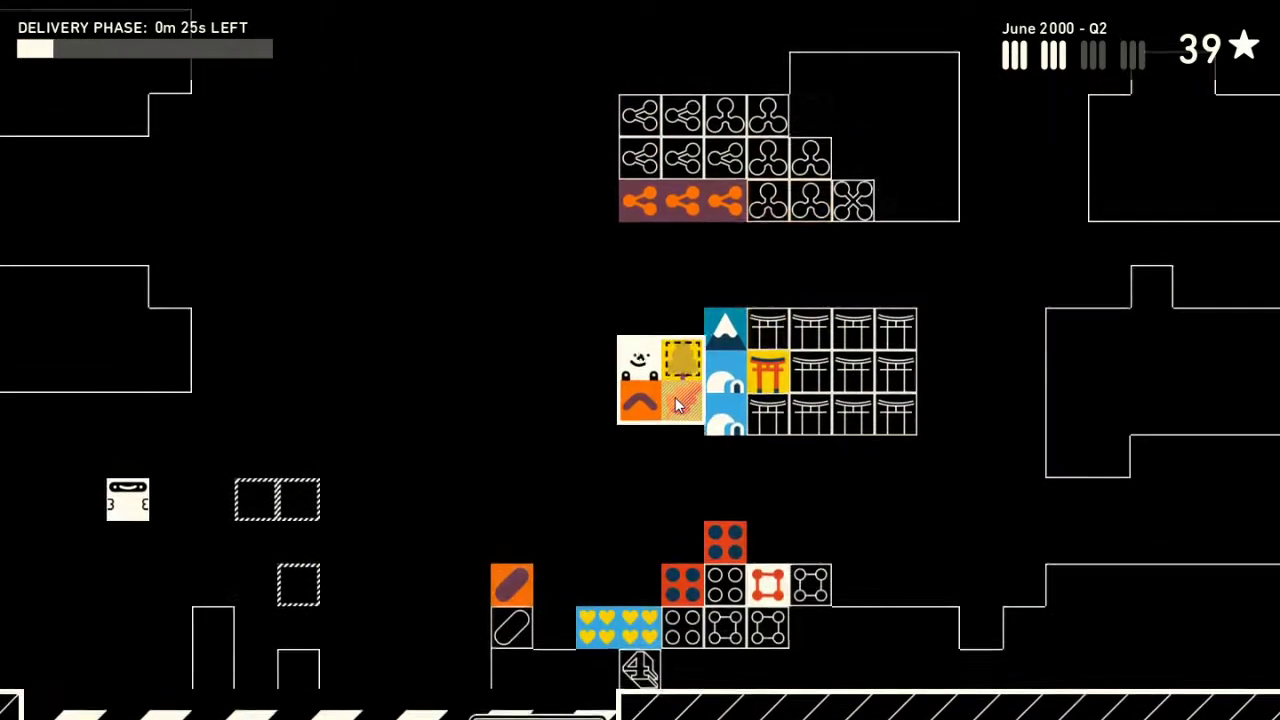
{"action": "key", "text": "Up"}
{"action": "key", "text": "space"}
{"action": "key", "text": "Left"}
- Carry the chevron through the warehouse and add it to the chevron stack
{"action": "key", "text": "Up"}
{"action": "key", "text": "Up"}
{"action": "key", "text": "Up"}
{"action": "key", "text": "Left"}
{"action": "key", "text": "Left"}
{"action": "key", "text": "Left"}
{"action": "key", "text": "Left"}
{"action": "key", "text": "Up"}
{"action": "key", "text": "Up"}
{"action": "key", "text": "Up"}
{"action": "key", "text": "Up"}
{"action": "key", "text": "Up"}
{"action": "key", "text": "Right"}
{"action": "key", "text": "Up"}
{"action": "key", "text": "Up"}
{"action": "key", "text": "Up"}
{"action": "key", "text": "Up"}
{"action": "key", "text": "Up"}
{"action": "key", "text": "Right"}
{"action": "key", "text": "Down"}
{"action": "key", "text": "Down"}
{"action": "key", "text": "Right"}
{"action": "key", "text": "Right"}
{"action": "key", "text": "Right"}
{"action": "key", "text": "Right"}
- Walk left and far down to the lipstick and ticket stacks
{"action": "key", "text": "Left"}
{"action": "key", "text": "Left"}
{"action": "key", "text": "Left"}
{"action": "key", "text": "Left"}
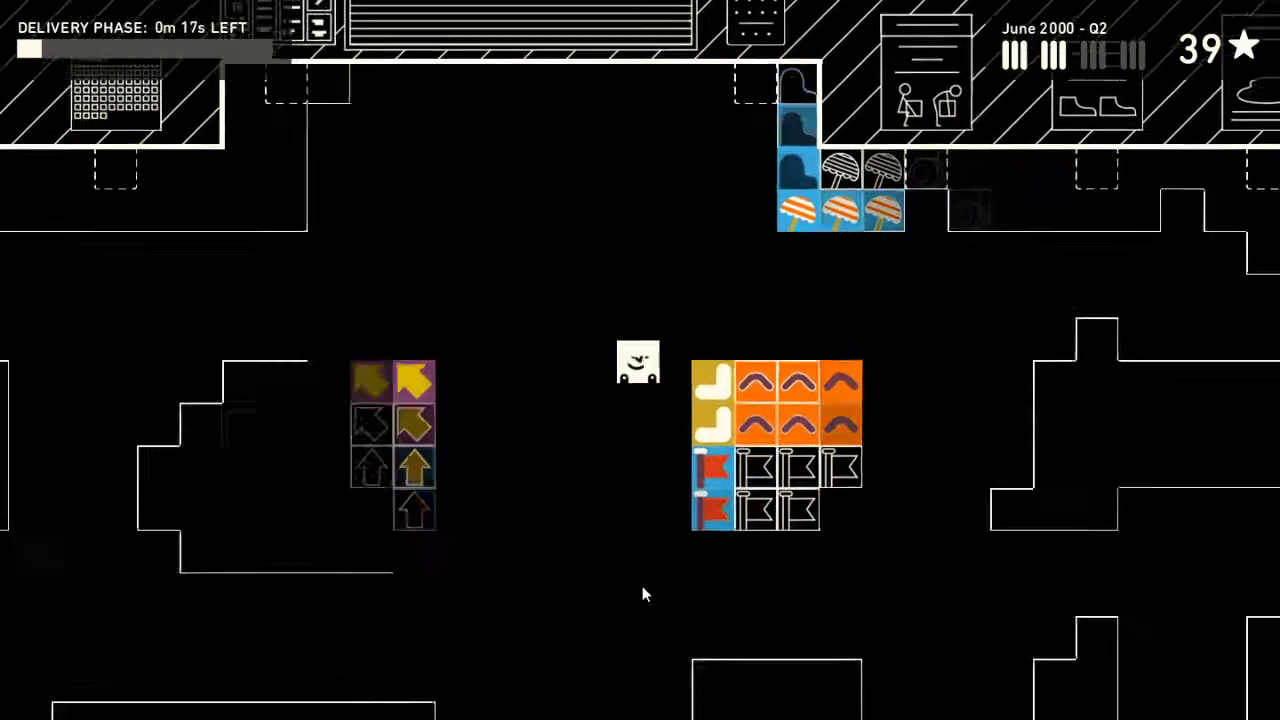
{"action": "key", "text": "Left"}
{"action": "key", "text": "Down"}
{"action": "key", "text": "Down"}
{"action": "key", "text": "Down"}
{"action": "key", "text": "Down"}
{"action": "key", "text": "Down"}
{"action": "key", "text": "Down"}
{"action": "key", "text": "Down"}
{"action": "key", "text": "Down"}
{"action": "key", "text": "Down"}
{"action": "key", "text": "Down"}
{"action": "key", "text": "Down"}
{"action": "key", "text": "Down"}
{"action": "key", "text": "Left"}
{"action": "key", "text": "Left"}
{"action": "key", "text": "Down"}
{"action": "key", "text": "Down"}
{"action": "key", "text": "Down"}
{"action": "key", "text": "Left"}
{"action": "key", "text": "Left"}
{"action": "key", "text": "Down"}
{"action": "key", "text": "Down"}
{"action": "key", "text": "Right"}
{"action": "key", "text": "Right"}
{"action": "key", "text": "Down"}
{"action": "key", "text": "Down"}
{"action": "key", "text": "Down"}
- Pick up the razor and orange items and carry them up-right toward the arrow stacks
{"action": "key", "text": "Right"}
{"action": "key", "text": "Down"}
{"action": "key", "text": "space"}
{"action": "key", "text": "Up"}
{"action": "key", "text": "Up"}
{"action": "key", "text": "Up"}
{"action": "key", "text": "Up"}
{"action": "key", "text": "Up"}
{"action": "key", "text": "Up"}
{"action": "key", "text": "Up"}
{"action": "key", "text": "Up"}
{"action": "key", "text": "Up"}
{"action": "key", "text": "Up"}
{"action": "key", "text": "Up"}
{"action": "key", "text": "Up"}
{"action": "key", "text": "Up"}
{"action": "key", "text": "Up"}
{"action": "key", "text": "Up"}
{"action": "key", "text": "Right"}
{"action": "key", "text": "Up"}
{"action": "key", "text": "Up"}
{"action": "key", "text": "Up"}
{"action": "key", "text": "Right"}
{"action": "key", "text": "Right"}
{"action": "key", "text": "Up"}
{"action": "key", "text": "Up"}
{"action": "key", "text": "Up"}
{"action": "key", "text": "Up"}
{"action": "key", "text": "Right"}
{"action": "key", "text": "Up"}
{"action": "key", "text": "Up"}
{"action": "key", "text": "Up"}
{"action": "key", "text": "Right"}
{"action": "key", "text": "Up"}
{"action": "key", "text": "Up"}
{"action": "key", "text": "Up"}
{"action": "key", "text": "Up"}
{"action": "key", "text": "Left"}
{"action": "key", "text": "Left"}
- Place a razor beside the razor stack, then walk up-right toward the counter
{"action": "key", "text": "Up"}
{"action": "key", "text": "Up"}
{"action": "key", "text": "space"}
{"action": "key", "text": "Down"}
{"action": "key", "text": "Down"}
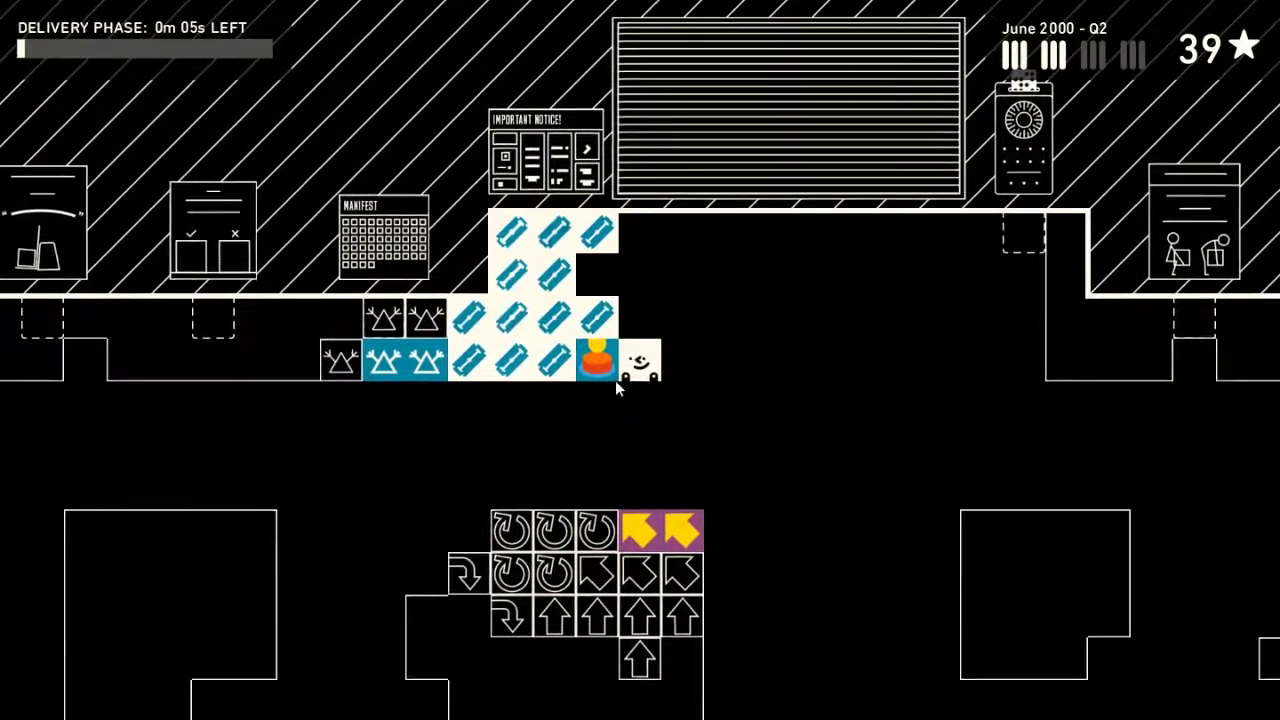
{"action": "key", "text": "Down"}
{"action": "key", "text": "Up"}
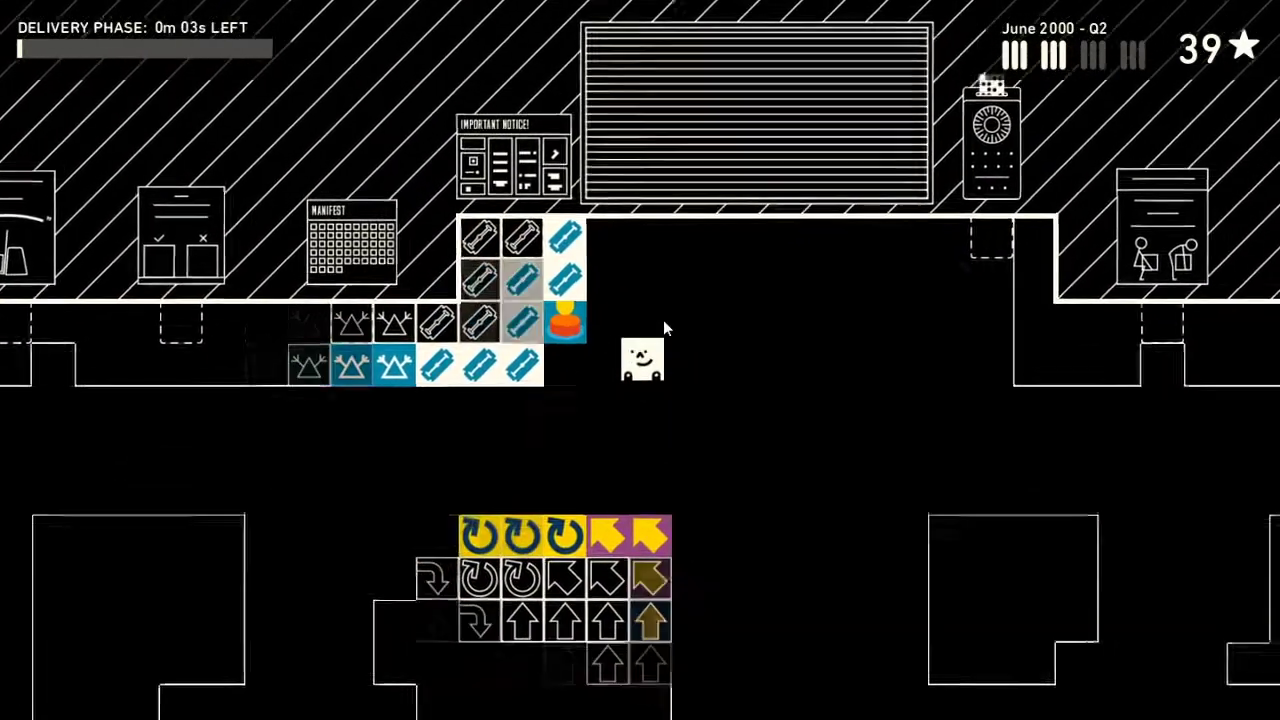
{"action": "key", "text": "Up"}
{"action": "key", "text": "Up"}
{"action": "key", "text": "Up"}
{"action": "key", "text": "Right"}
{"action": "key", "text": "Right"}
{"action": "key", "text": "Right"}
- Start serving and bring two trumpet boxes up to the service hatch
{"action": "key", "text": "space"}
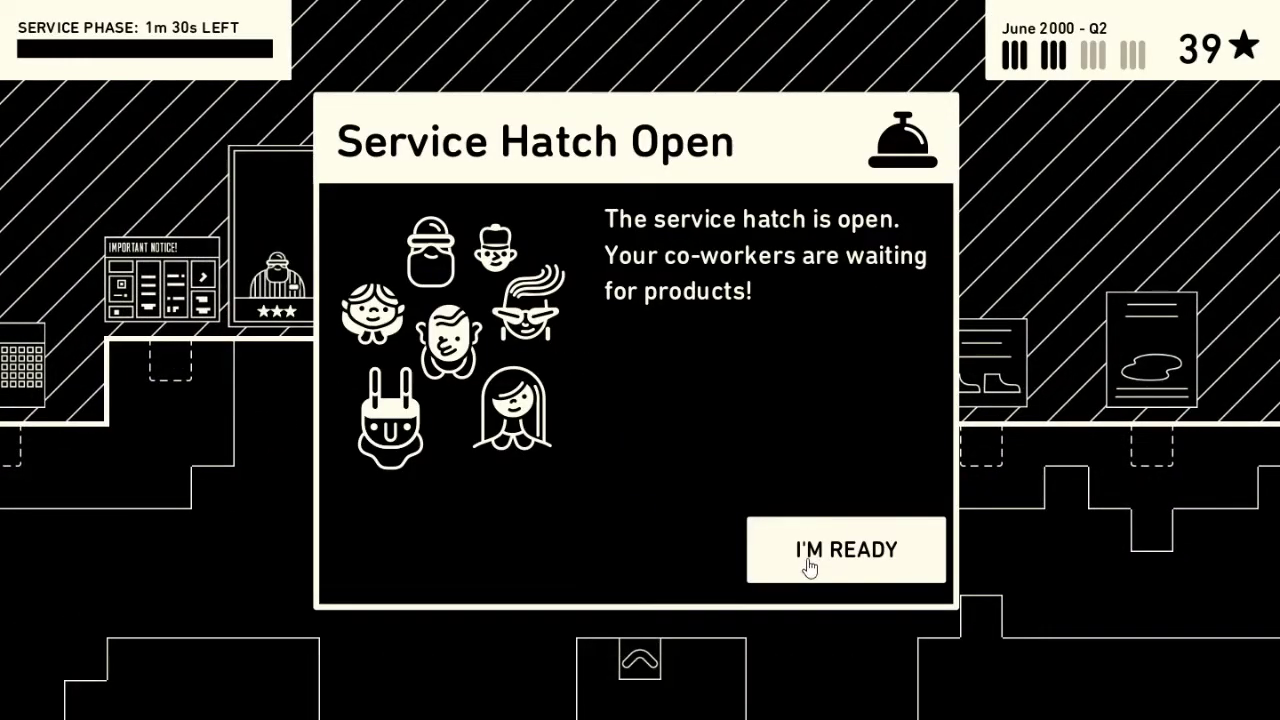
{"action": "left_click", "coordinate": [808, 567]}
{"action": "key", "text": "Down"}
{"action": "key", "text": "Down"}
{"action": "key", "text": "Down"}
{"action": "key", "text": "Down"}
{"action": "key", "text": "Down"}
{"action": "key", "text": "Down"}
{"action": "key", "text": "Down"}
{"action": "key", "text": "Down"}
{"action": "key", "text": "space"}
{"action": "key", "text": "Up"}
{"action": "key", "text": "Up"}
{"action": "key", "text": "Up"}
{"action": "key", "text": "Up"}
{"action": "key", "text": "Up"}
{"action": "key", "text": "Up"}
{"action": "key", "text": "Up"}
{"action": "key", "text": "space"}
{"action": "key", "text": "Down"}
{"action": "key", "text": "Down"}
- Deliver three yellow rotate boxes to the first co-worker
{"action": "key", "text": "space"}
{"action": "key", "text": "Up"}
{"action": "key", "text": "Up"}
{"action": "key", "text": "Up"}
{"action": "key", "text": "space"}
{"action": "key", "text": "Down"}
{"action": "key", "text": "Down"}
{"action": "key", "text": "Down"}
{"action": "key", "text": "Down"}
{"action": "key", "text": "Down"}
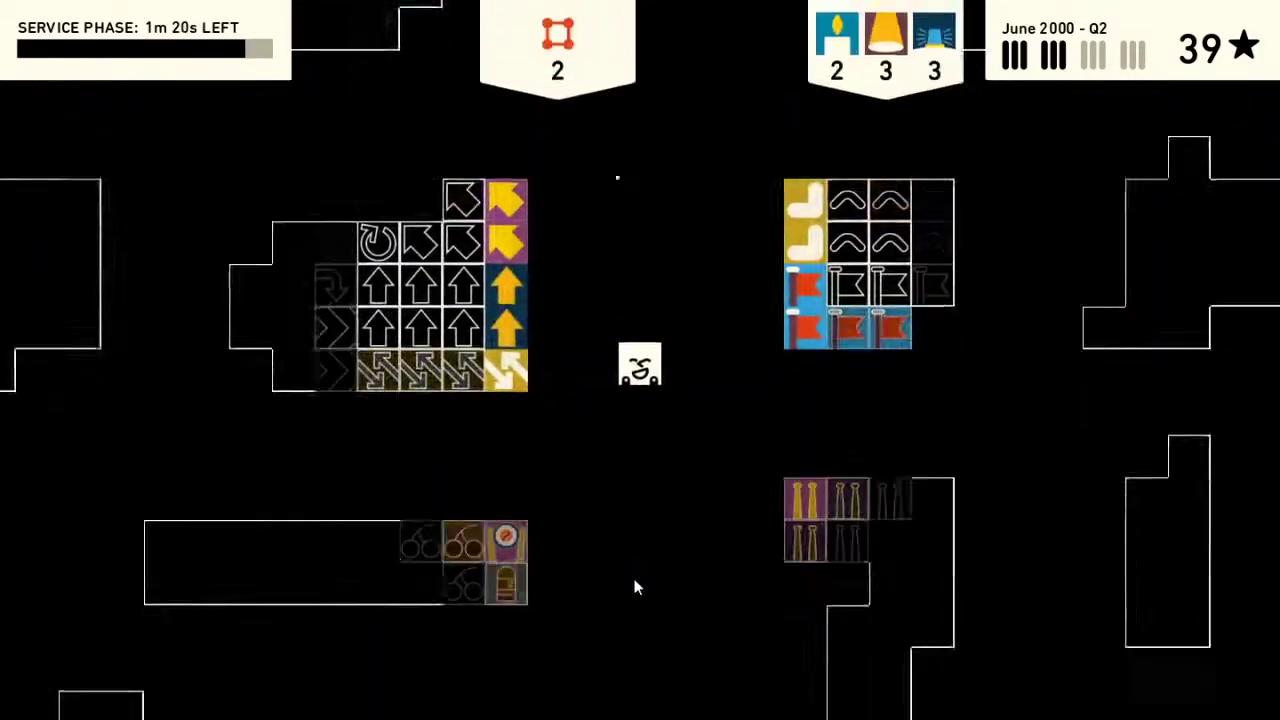
{"action": "key", "text": "Down"}
{"action": "key", "text": "Down"}
{"action": "key", "text": "Down"}
{"action": "key", "text": "Down"}
{"action": "key", "text": "Down"}
{"action": "key", "text": "Down"}
{"action": "key", "text": "Down"}
{"action": "key", "text": "Down"}
{"action": "key", "text": "Down"}
- Collect two red square boxes and carry them toward the hatch
{"action": "key", "text": "Right"}
{"action": "key", "text": "Right"}
{"action": "key", "text": "Right"}
{"action": "key", "text": "Right"}
{"action": "key", "text": "Right"}
{"action": "key", "text": "space"}
{"action": "key", "text": "Left"}
{"action": "key", "text": "Left"}
{"action": "key", "text": "Left"}
{"action": "key", "text": "Left"}
{"action": "key", "text": "Up"}
{"action": "key", "text": "Up"}
{"action": "key", "text": "Up"}
{"action": "key", "text": "Up"}
{"action": "key", "text": "Up"}
{"action": "key", "text": "Up"}
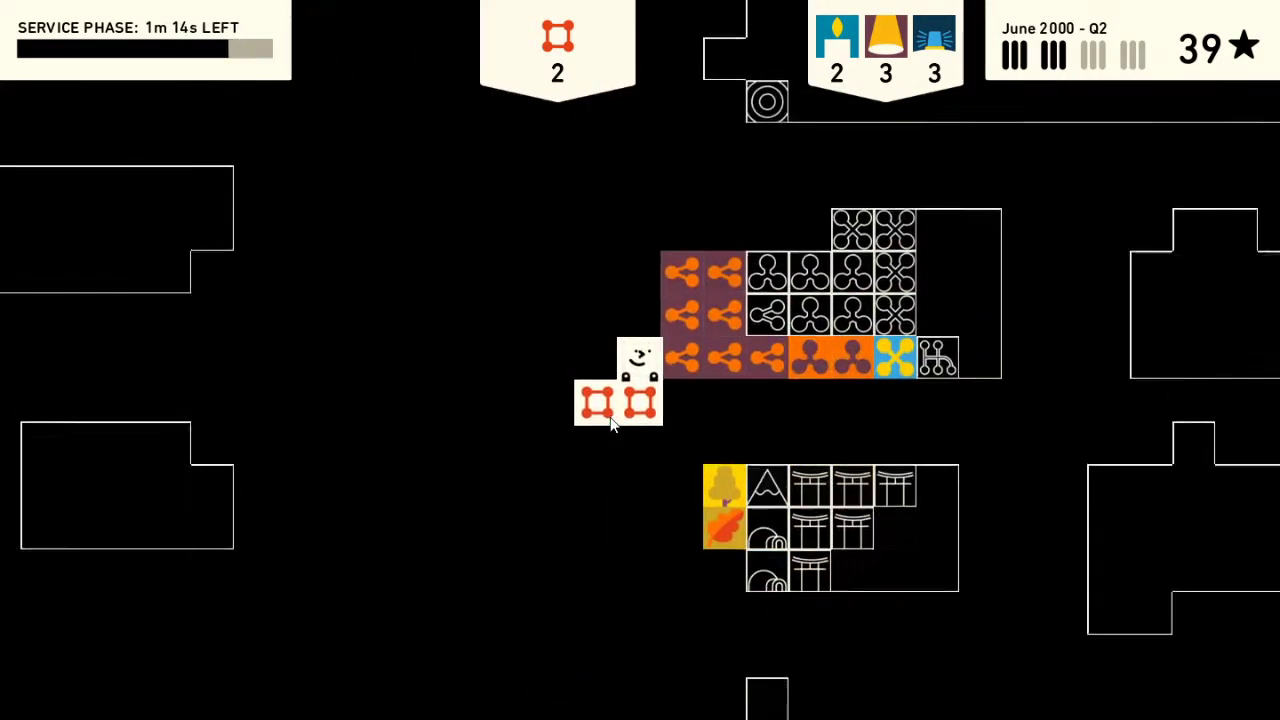
{"action": "key", "text": "Up"}
{"action": "key", "text": "Up"}
{"action": "key", "text": "Up"}
{"action": "key", "text": "Right"}
{"action": "key", "text": "Right"}
{"action": "key", "text": "Right"}
{"action": "key", "text": "Right"}
{"action": "key", "text": "Right"}
{"action": "key", "text": "Right"}
{"action": "key", "text": "Right"}
{"action": "key", "text": "Right"}
{"action": "key", "text": "Right"}
{"action": "key", "text": "Right"}
{"action": "key", "text": "Right"}
{"action": "key", "text": "Right"}
{"action": "key", "text": "Up"}
{"action": "key", "text": "Right"}
- Gather three blue light items and return a stray cone box to its column
{"action": "key", "text": "Down"}
{"action": "key", "text": "Right"}
{"action": "key", "text": "Right"}
{"action": "key", "text": "Down"}
{"action": "key", "text": "Down"}
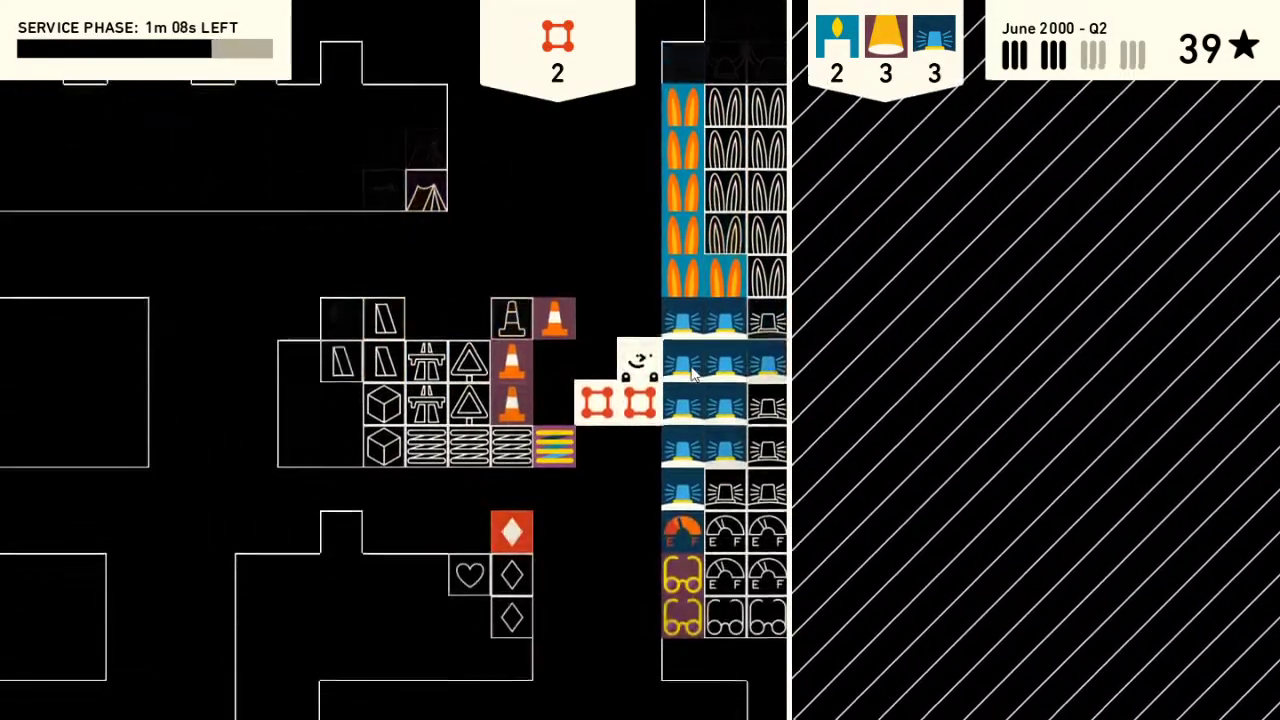
{"action": "key", "text": "Down"}
{"action": "key", "text": "Left"}
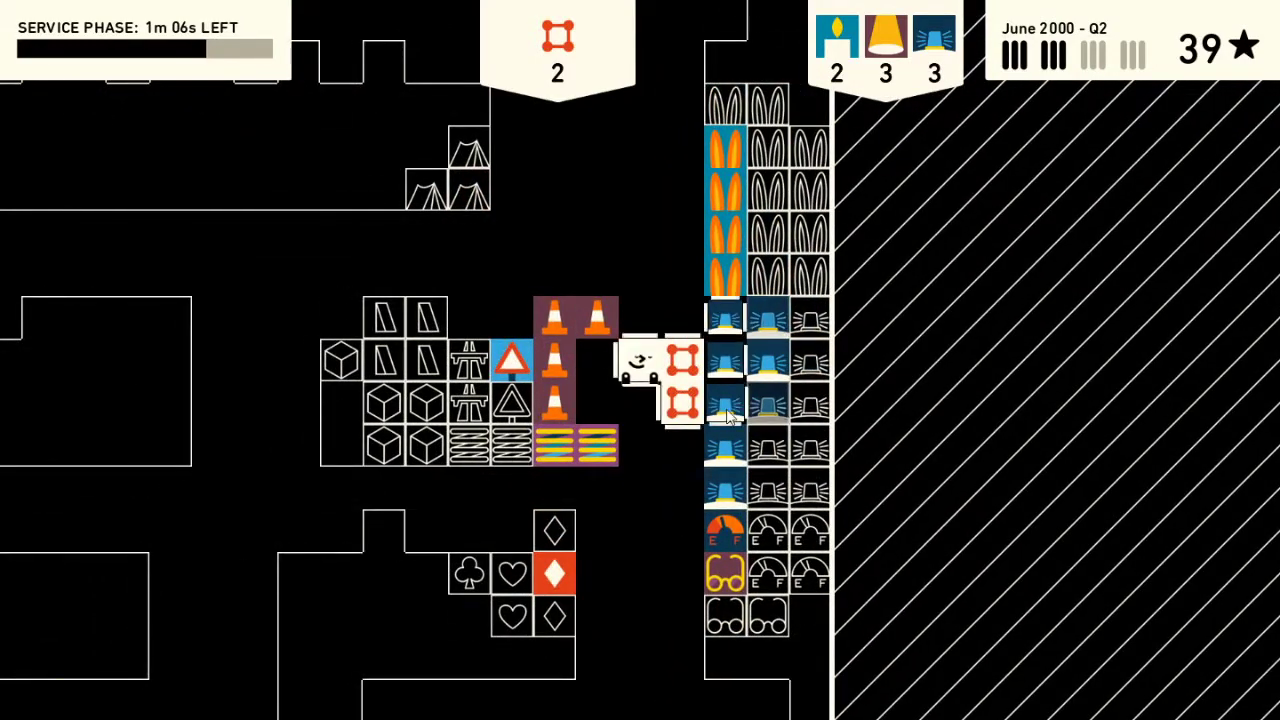
{"action": "key", "text": "Left"}
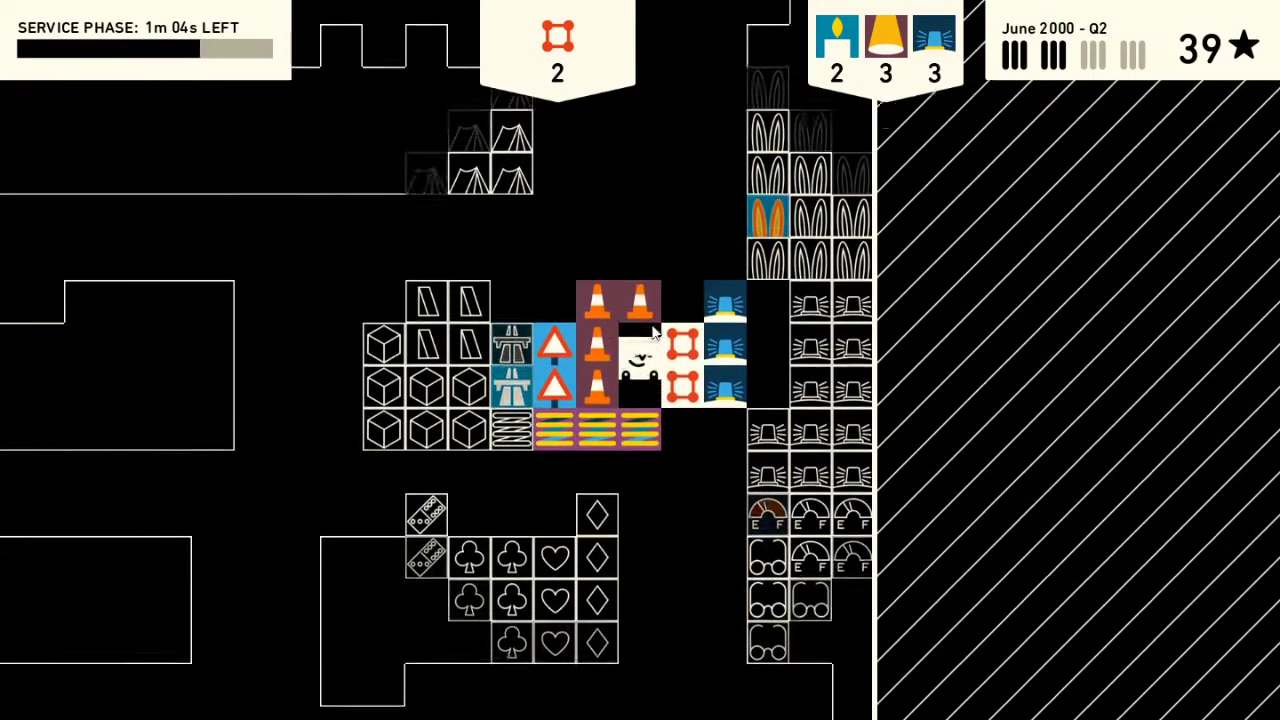
{"action": "key", "text": "Up"}
{"action": "key", "text": "Right"}
{"action": "key", "text": "Up"}
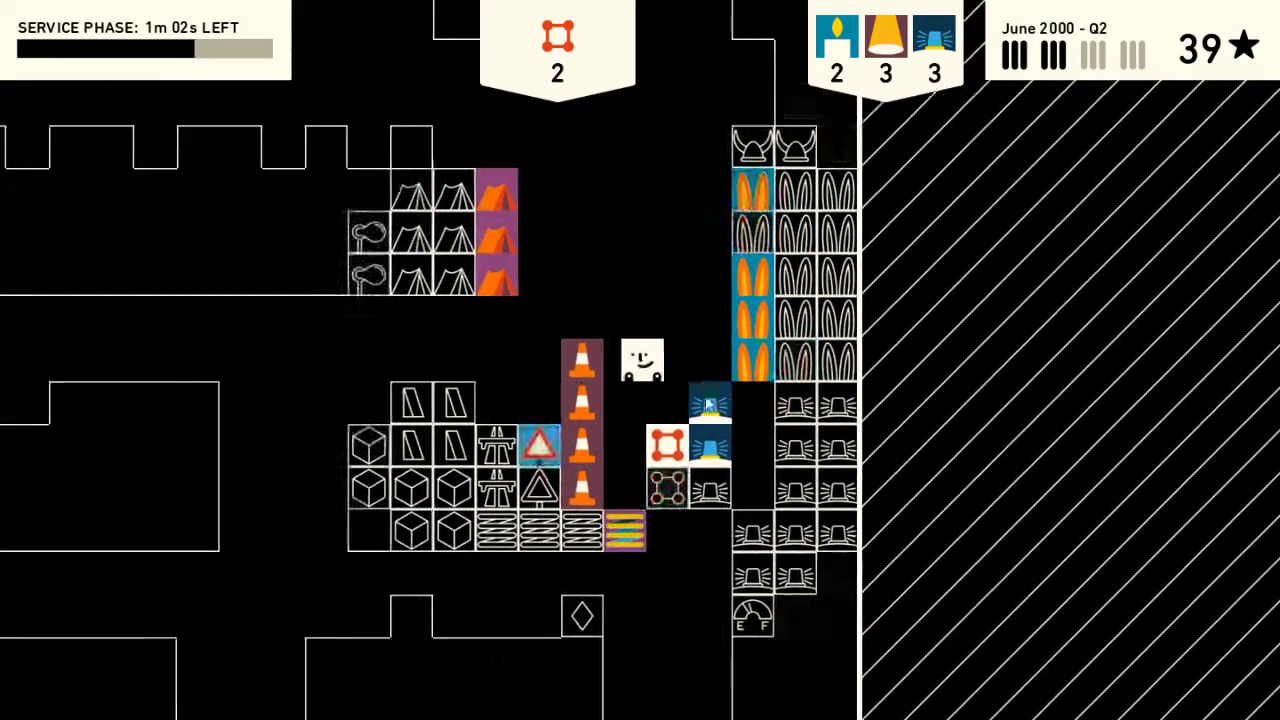
{"action": "key", "text": "Down"}
{"action": "key", "text": "Up"}
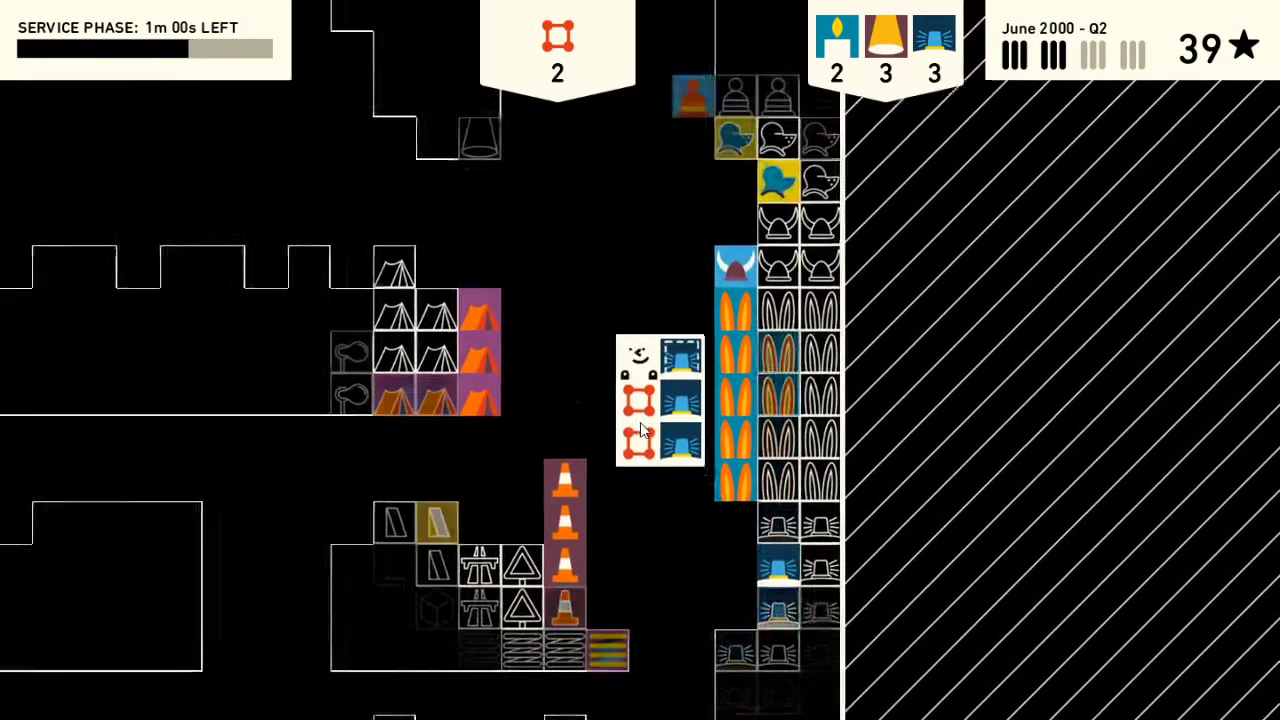
{"action": "key", "text": "Left"}
{"action": "key", "text": "Up"}
{"action": "key", "text": "Left"}
{"action": "key", "text": "Left"}
{"action": "key", "text": "Left"}
{"action": "key", "text": "Left"}
{"action": "key", "text": "Left"}
{"action": "key", "text": "Left"}
{"action": "key", "text": "Left"}
{"action": "key", "text": "Left"}
{"action": "key", "text": "Left"}
{"action": "key", "text": "Left"}
{"action": "key", "text": "Left"}
{"action": "key", "text": "Left"}
{"action": "key", "text": "Left"}
{"action": "key", "text": "Left"}
- Hand the red boxes and blue lights over at the service hatch
{"action": "key", "text": "Up"}
{"action": "key", "text": "Up"}
{"action": "key", "text": "Up"}
{"action": "key", "text": "Up"}
{"action": "key", "text": "Up"}
{"action": "key", "text": "Right"}
{"action": "key", "text": "Up"}
{"action": "key", "text": "Up"}
{"action": "key", "text": "Up"}
{"action": "key", "text": "Left"}
{"action": "key", "text": "Up"}
{"action": "key", "text": "Up"}
{"action": "key", "text": "Up"}
{"action": "key", "text": "Right"}
{"action": "key", "text": "Up"}
{"action": "key", "text": "Up"}
{"action": "key", "text": "Up"}
{"action": "key", "text": "Up"}
{"action": "key", "text": "Up"}
{"action": "key", "text": "Up"}
{"action": "key", "text": "Up"}
{"action": "key", "text": "Down"}
{"action": "key", "text": "Right"}
{"action": "key", "text": "Down"}
{"action": "key", "text": "Right"}
{"action": "key", "text": "Down"}
{"action": "key", "text": "Right"}
{"action": "key", "text": "Right"}
{"action": "key", "text": "Right"}
{"action": "key", "text": "Down"}
{"action": "key", "text": "Right"}
{"action": "key", "text": "Right"}
{"action": "key", "text": "Down"}
{"action": "key", "text": "Down"}
{"action": "key", "text": "Right"}
{"action": "key", "text": "Down"}
{"action": "key", "text": "Right"}
{"action": "key", "text": "Down"}
{"action": "key", "text": "Down"}
{"action": "key", "text": "Down"}
{"action": "key", "text": "Down"}
{"action": "key", "text": "Right"}
{"action": "key", "text": "Right"}
{"action": "key", "text": "Right"}
{"action": "key", "text": "Right"}
{"action": "key", "text": "Up"}
- Pick up three lamp tiles and deliver them at the hatch
{"action": "key", "text": "Down"}
{"action": "key", "text": "Down"}
{"action": "key", "text": "Down"}
{"action": "key", "text": "Right"}
{"action": "key", "text": "Down"}
{"action": "key", "text": "Down"}
{"action": "key", "text": "Down"}
{"action": "key", "text": "Right"}
{"action": "key", "text": "Right"}
{"action": "key", "text": "Right"}
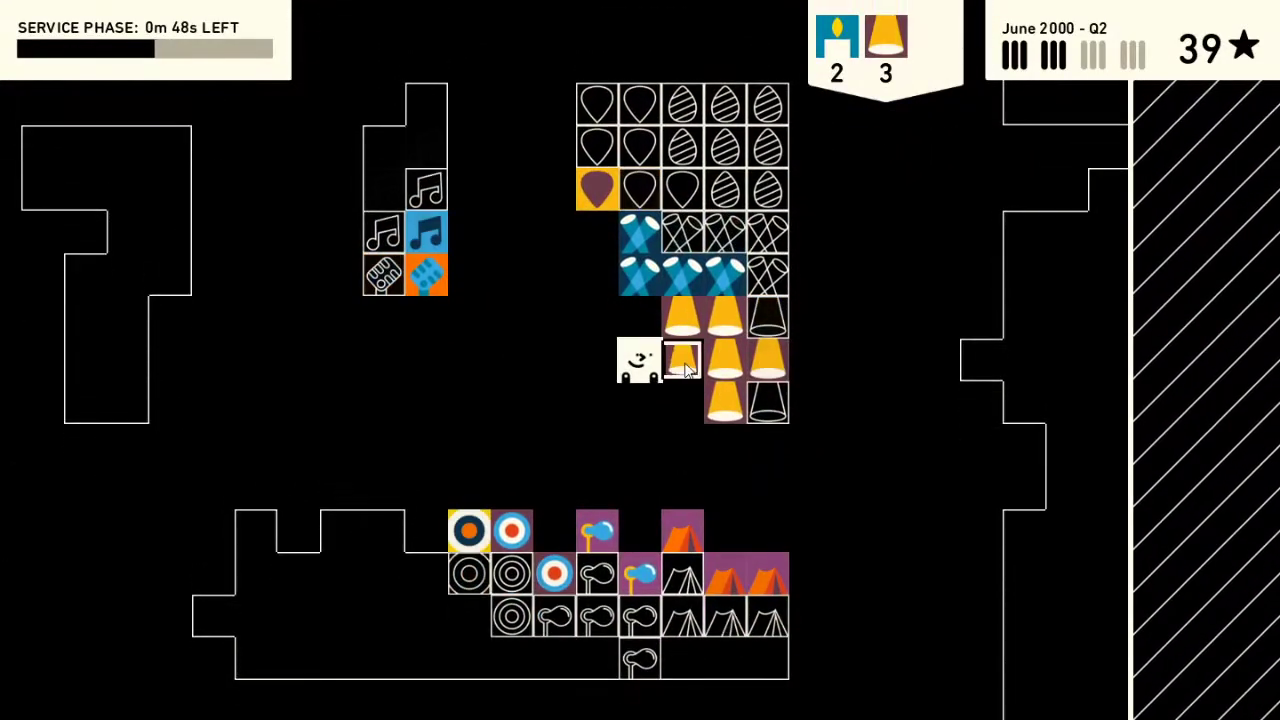
{"action": "key", "text": "space"}
{"action": "key", "text": "Left"}
{"action": "key", "text": "Left"}
{"action": "key", "text": "Down"}
{"action": "key", "text": "Left"}
{"action": "key", "text": "Left"}
{"action": "key", "text": "Left"}
{"action": "key", "text": "Left"}
{"action": "key", "text": "Left"}
{"action": "key", "text": "Left"}
{"action": "key", "text": "Up"}
{"action": "key", "text": "Up"}
{"action": "key", "text": "Up"}
{"action": "key", "text": "Left"}
{"action": "key", "text": "Left"}
{"action": "key", "text": "Left"}
{"action": "key", "text": "Down"}
{"action": "key", "text": "Left"}
{"action": "key", "text": "Left"}
{"action": "key", "text": "Left"}
{"action": "key", "text": "Left"}
{"action": "key", "text": "Left"}
{"action": "key", "text": "Left"}
{"action": "key", "text": "Up"}
{"action": "key", "text": "Up"}
{"action": "key", "text": "Up"}
{"action": "key", "text": "Up"}
{"action": "key", "text": "Up"}
{"action": "key", "text": "Up"}
{"action": "key", "text": "Up"}
{"action": "key", "text": "Up"}
{"action": "key", "text": "Up"}
{"action": "key", "text": "Up"}
{"action": "key", "text": "Up"}
{"action": "key", "text": "Up"}
{"action": "key", "text": "Up"}
{"action": "key", "text": "Up"}
{"action": "key", "text": "Up"}
{"action": "key", "text": "Up"}
{"action": "key", "text": "Up"}
{"action": "key", "text": "space"}
{"action": "key", "text": "Down"}
{"action": "key", "text": "Down"}
{"action": "key", "text": "Down"}
{"action": "key", "text": "Left"}
{"action": "key", "text": "Left"}
{"action": "key", "text": "Left"}
{"action": "key", "text": "Left"}
{"action": "key", "text": "Left"}
{"action": "key", "text": "Left"}
{"action": "key", "text": "Left"}
{"action": "key", "text": "Left"}
{"action": "key", "text": "Left"}
{"action": "key", "text": "Left"}
{"action": "key", "text": "Left"}
{"action": "key", "text": "Down"}
- Deliver the two candles, completing service with 34 seconds left
{"action": "key", "text": "space"}
{"action": "key", "text": "Up"}
{"action": "key", "text": "Up"}
{"action": "key", "text": "Right"}
{"action": "key", "text": "Right"}
{"action": "key", "text": "Right"}
{"action": "key", "text": "Right"}
{"action": "key", "text": "Right"}
{"action": "key", "text": "Right"}
{"action": "key", "text": "Right"}
{"action": "key", "text": "Right"}
{"action": "key", "text": "Right"}
{"action": "key", "text": "Right"}
{"action": "key", "text": "Right"}
{"action": "key", "text": "Right"}
{"action": "key", "text": "Right"}
{"action": "key", "text": "Right"}
{"action": "key", "text": "Up"}
{"action": "key", "text": "Up"}
{"action": "key", "text": "space"}
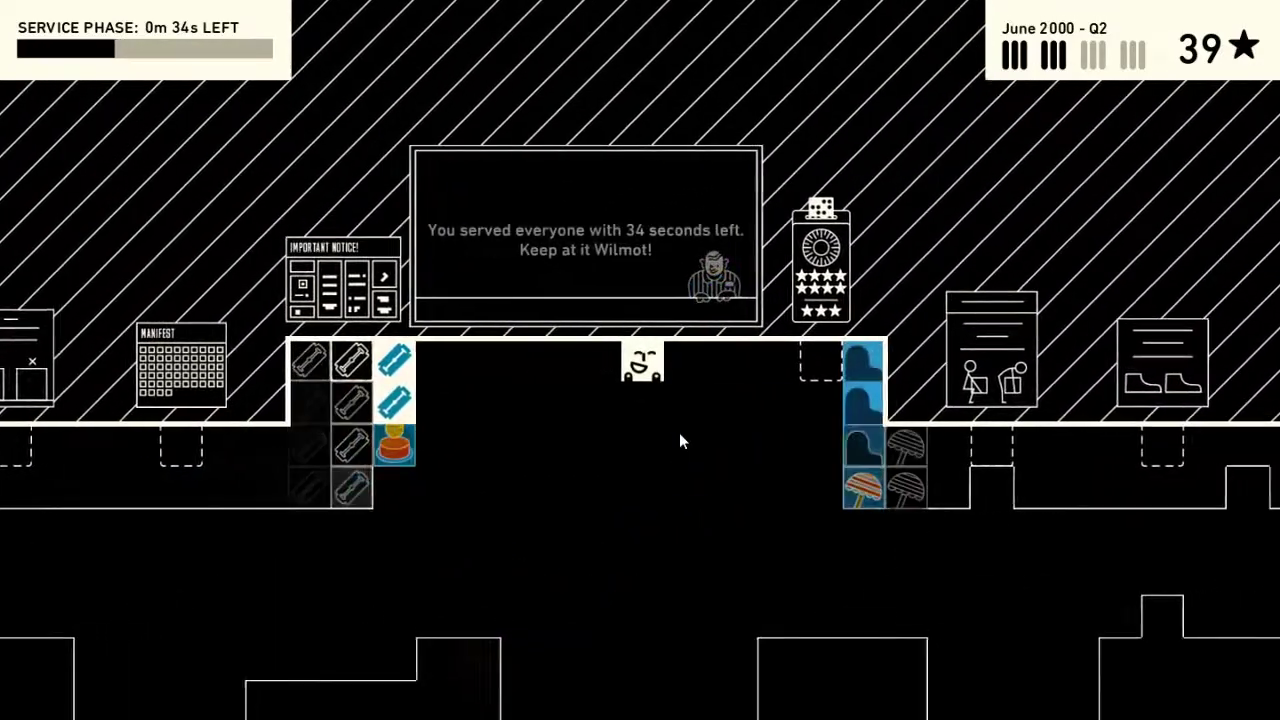
{"action": "key", "text": "space"}
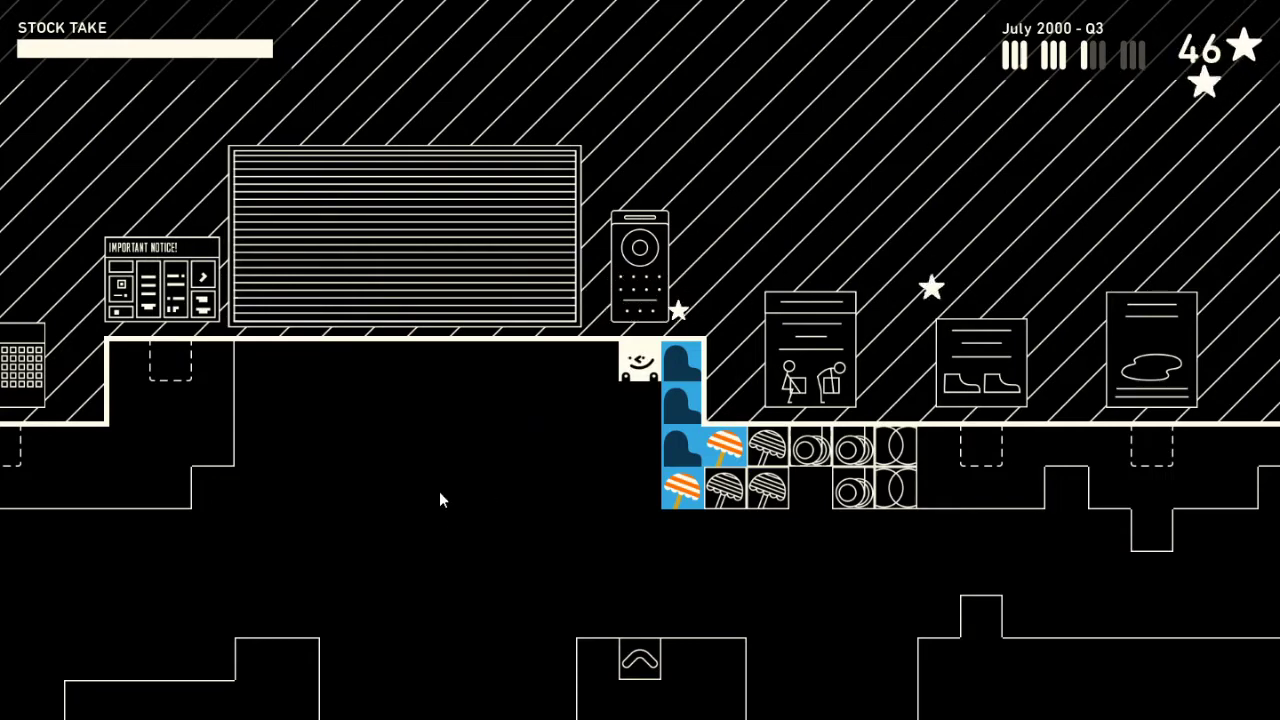
- Buy the Strongest upgrade (carry limit 12, 20 stars left) and return to the warehouse
{"action": "key", "text": "Left"}
{"action": "key", "text": "Left"}
{"action": "key", "text": "Down"}
{"action": "key", "text": "Down"}
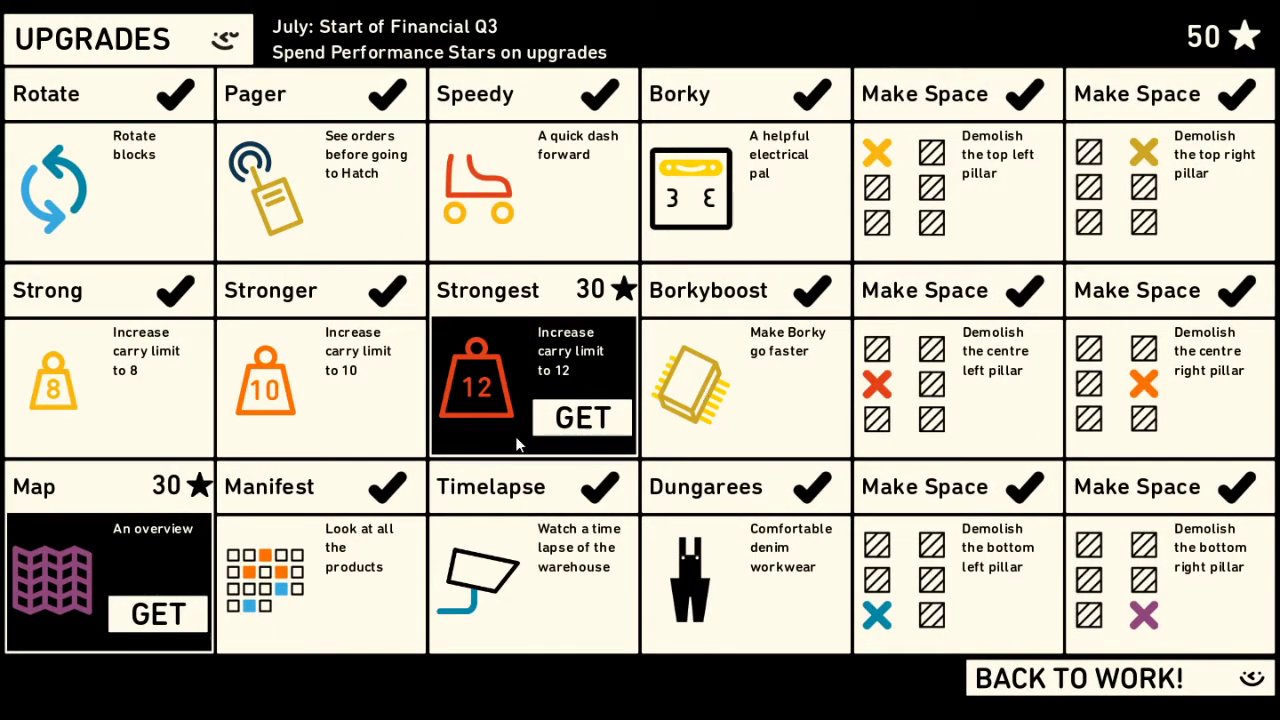
{"action": "left_click", "coordinate": [578, 428]}
{"action": "left_click", "coordinate": [752, 558]}
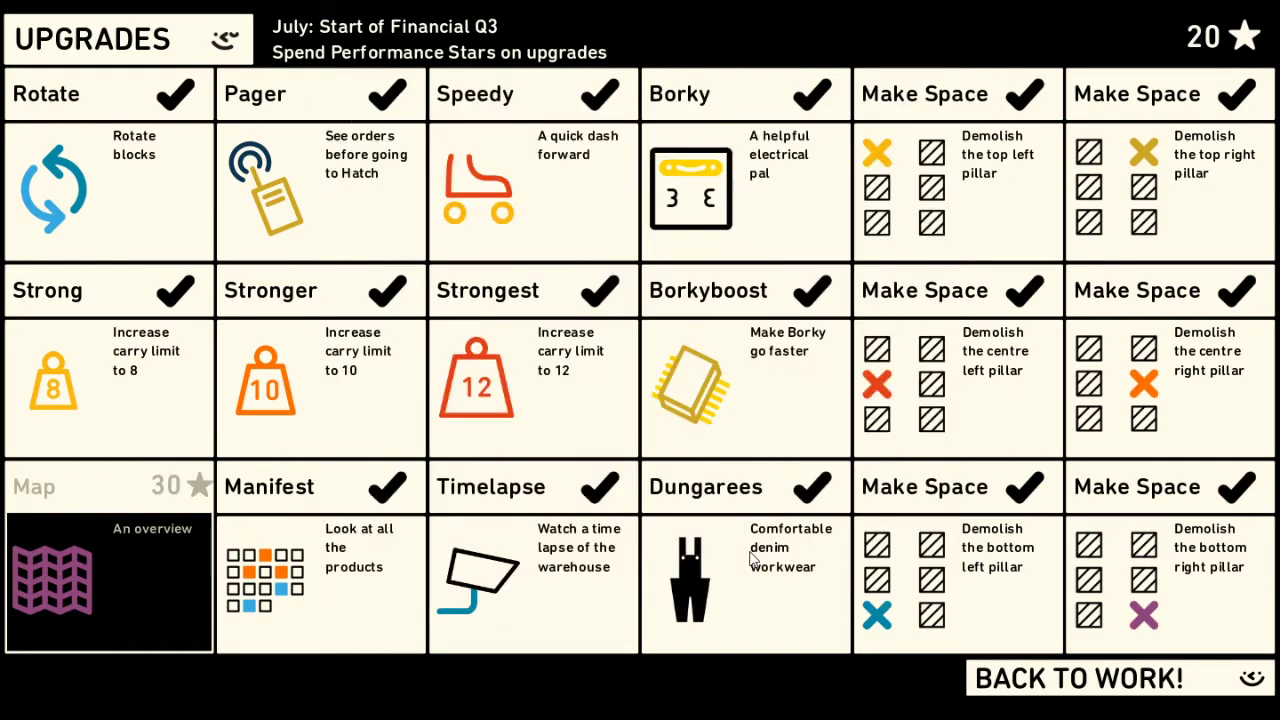
{"action": "left_click", "coordinate": [1099, 677]}
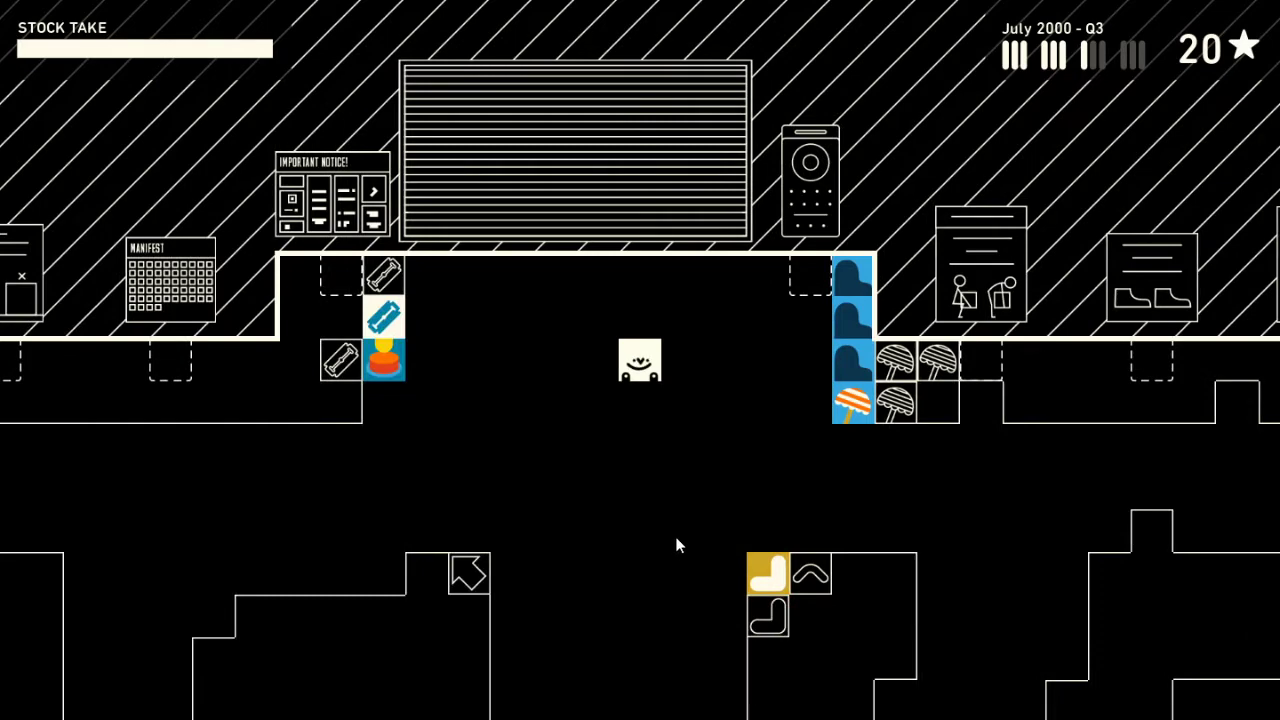
- Pause to save, then view the Manifest board showing 156/200 products in stock
{"action": "key", "text": "Escape"}
{"action": "key", "text": "Escape"}
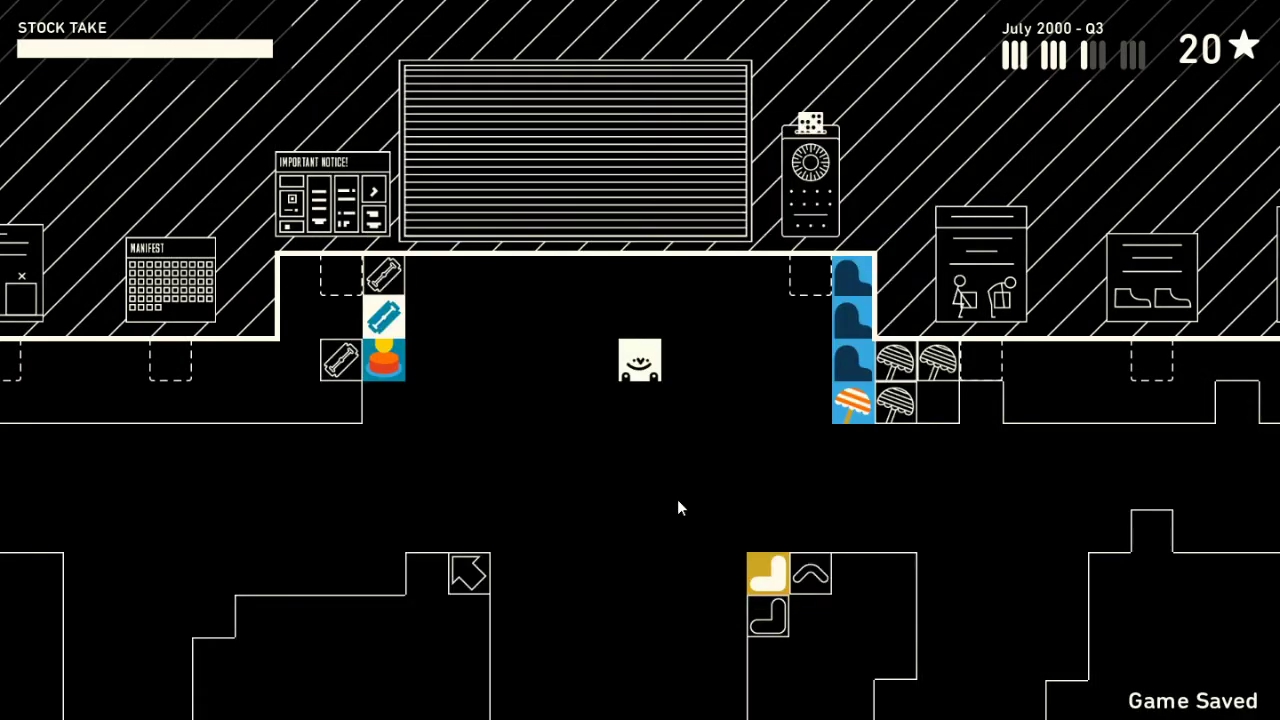
{"action": "key", "text": "Left"}
{"action": "key", "text": "space"}
{"action": "key", "text": "Up"}
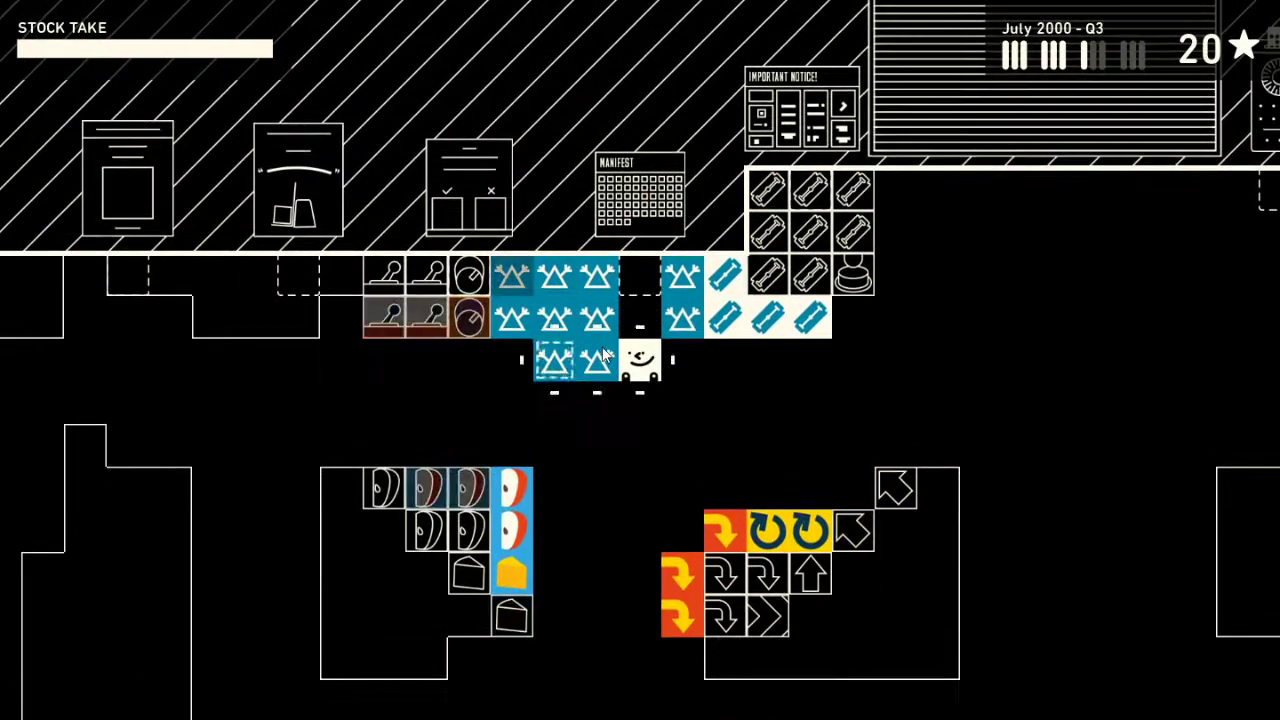
{"action": "key", "text": "space"}
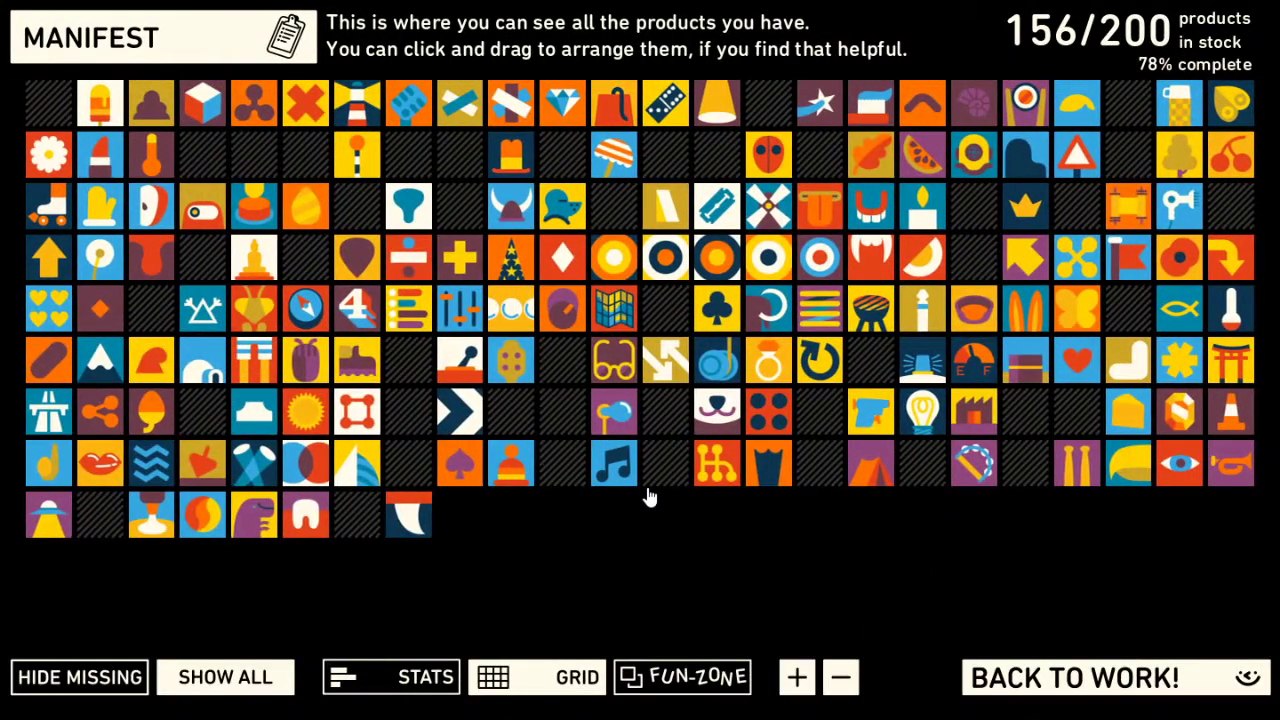
- Review the product stock counts as a bar chart, then go back to work
{"action": "left_click", "coordinate": [404, 680]}
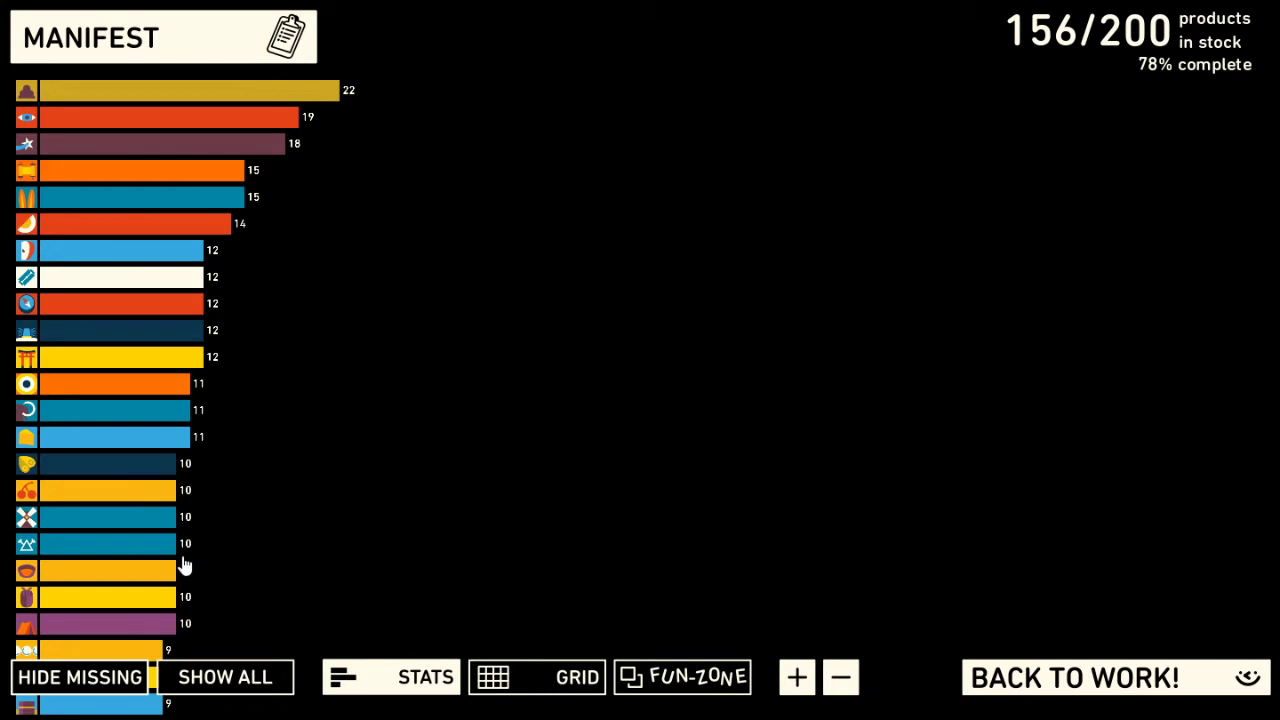
{"action": "scroll", "coordinate": [211, 486], "scroll_direction": "down", "scroll_amount": 2}
{"action": "scroll", "coordinate": [213, 484], "scroll_direction": "down", "scroll_amount": 3}
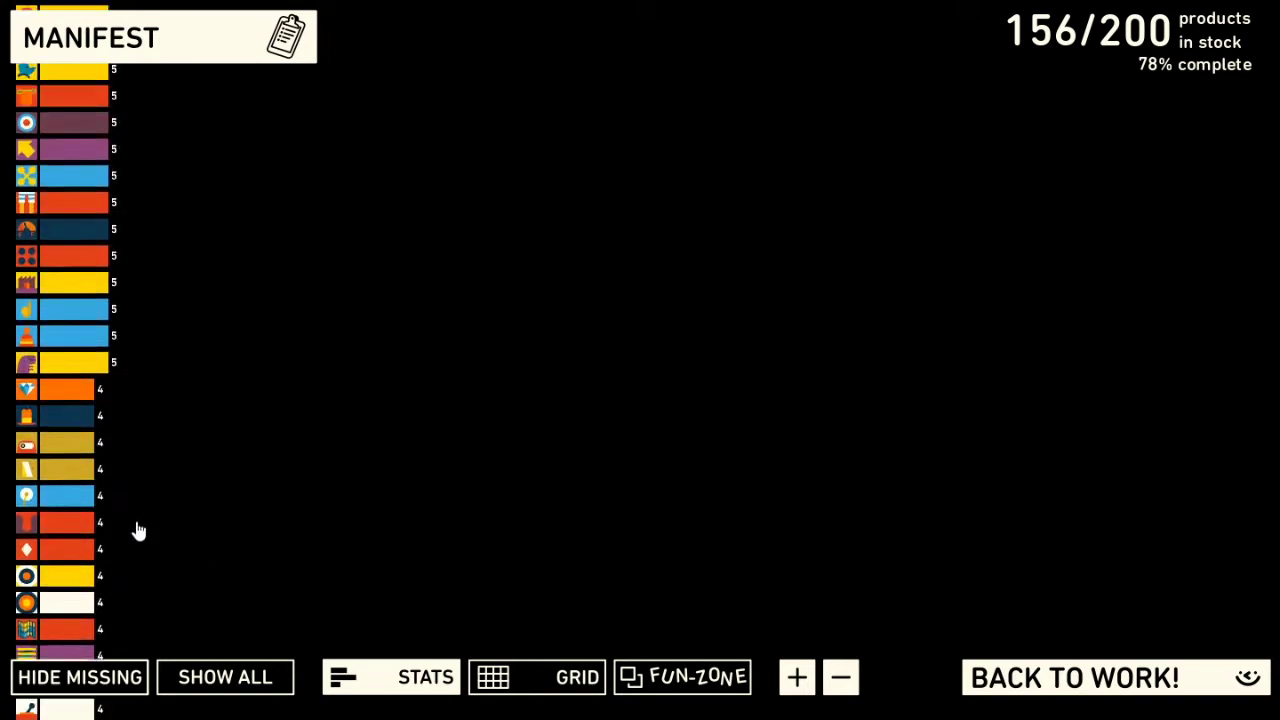
{"action": "scroll", "coordinate": [138, 535], "scroll_direction": "up", "scroll_amount": 5}
{"action": "scroll", "coordinate": [138, 535], "scroll_direction": "up", "scroll_amount": 5}
{"action": "scroll", "coordinate": [138, 535], "scroll_direction": "up", "scroll_amount": 5}
{"action": "scroll", "coordinate": [138, 535], "scroll_direction": "up", "scroll_amount": 5}
{"action": "scroll", "coordinate": [138, 535], "scroll_direction": "up", "scroll_amount": 5}
{"action": "scroll", "coordinate": [138, 535], "scroll_direction": "up", "scroll_amount": 3}
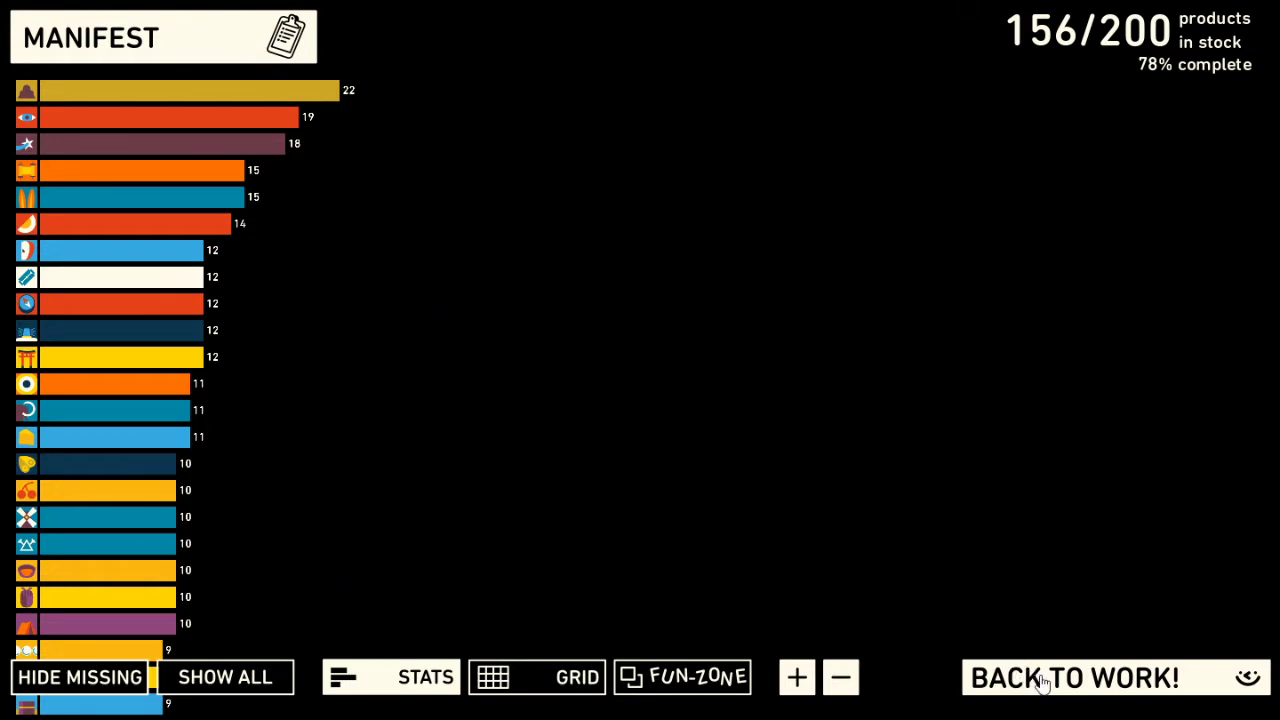
{"action": "scroll", "coordinate": [357, 510], "scroll_direction": "down", "scroll_amount": 2}
{"action": "scroll", "coordinate": [357, 510], "scroll_direction": "down", "scroll_amount": 2}
{"action": "scroll", "coordinate": [357, 510], "scroll_direction": "down", "scroll_amount": 2}
{"action": "scroll", "coordinate": [340, 453], "scroll_direction": "up", "scroll_amount": 3}
{"action": "left_click", "coordinate": [1120, 685]}
- Grab the two blue tiles and carry them down and right
{"action": "key", "text": "Down"}
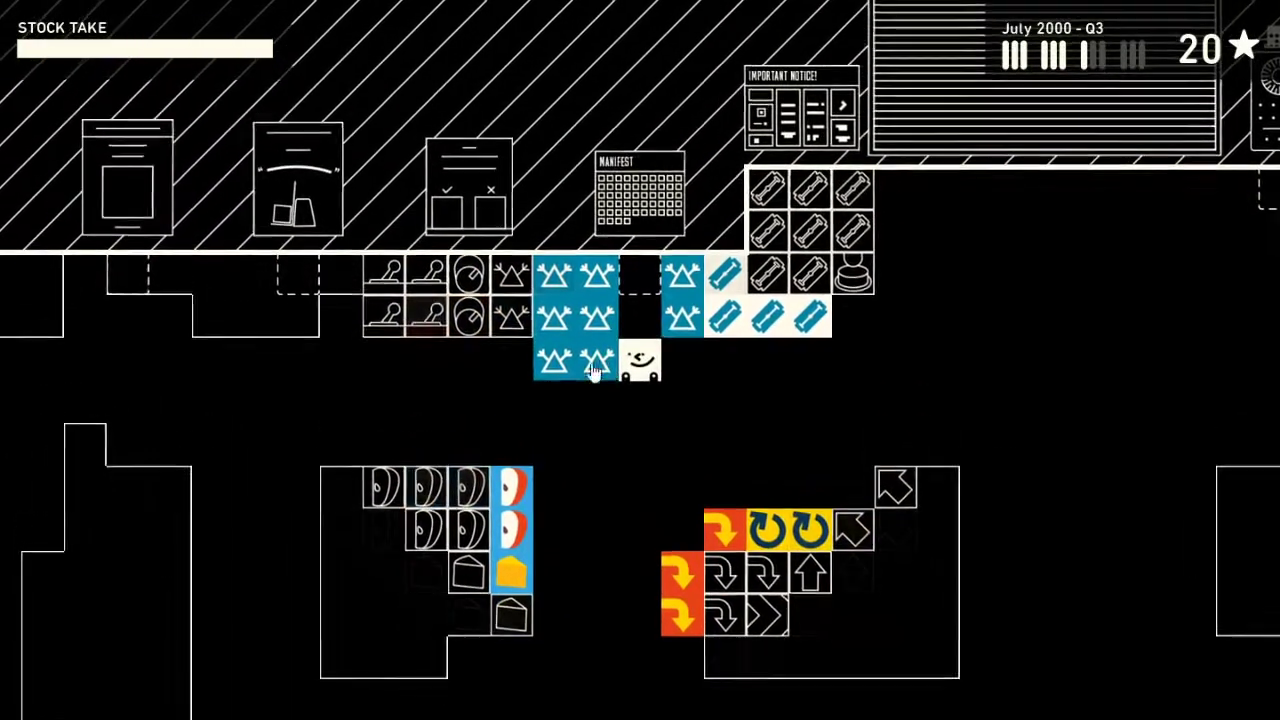
{"action": "key", "text": "space"}
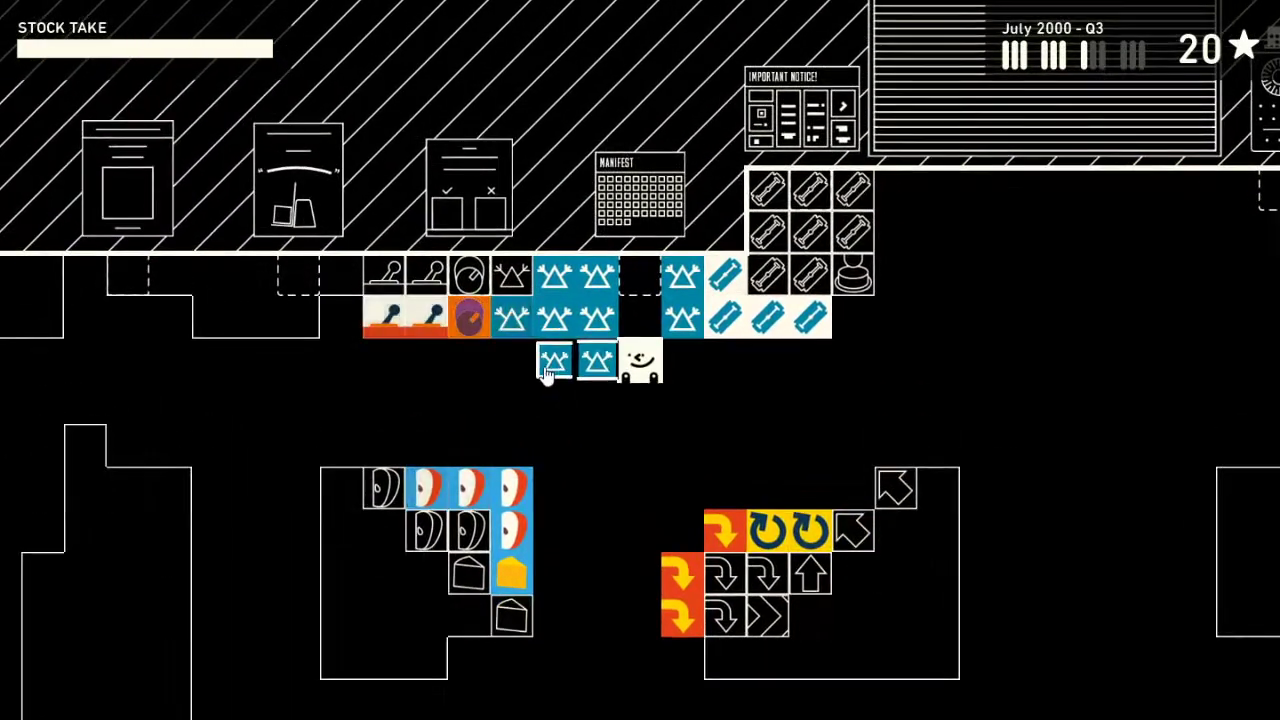
{"action": "key", "text": "Down"}
{"action": "key", "text": "Right"}
{"action": "key", "text": "Right"}
{"action": "key", "text": "Down"}
{"action": "key", "text": "Down"}
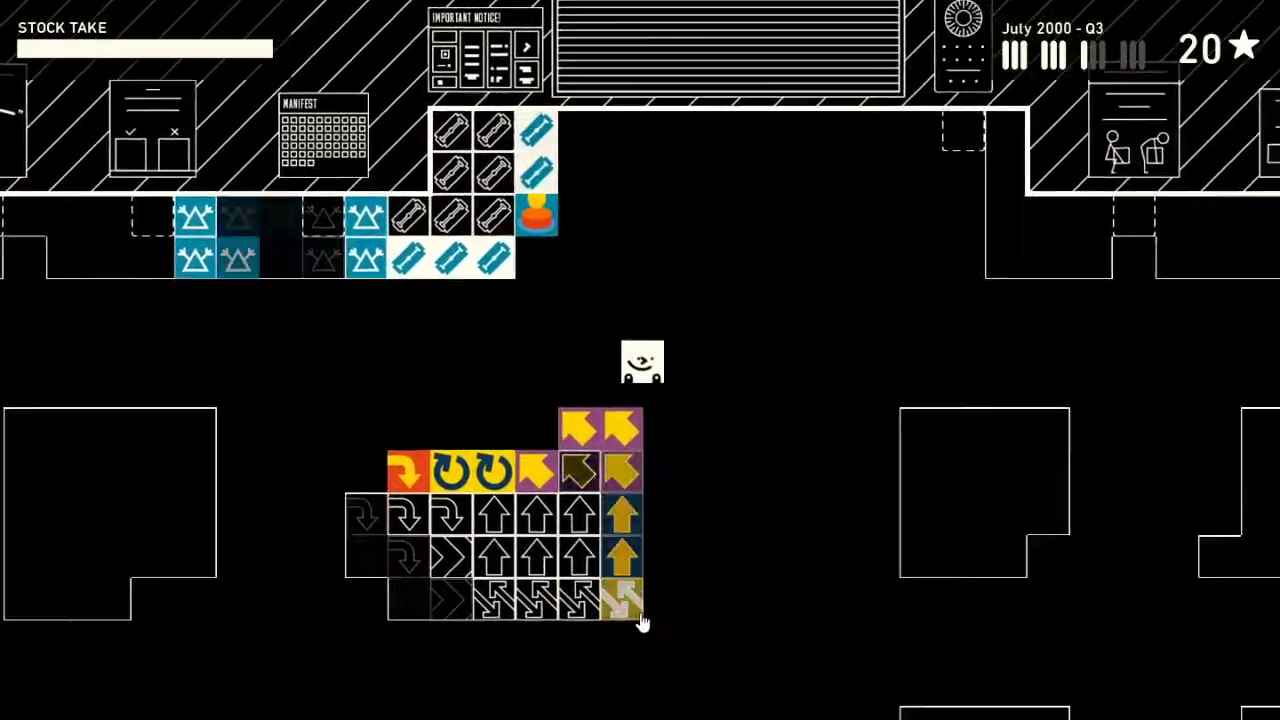
- Carry the coloured items from the orange and blue blocks to the stack
{"action": "key", "text": "Down"}
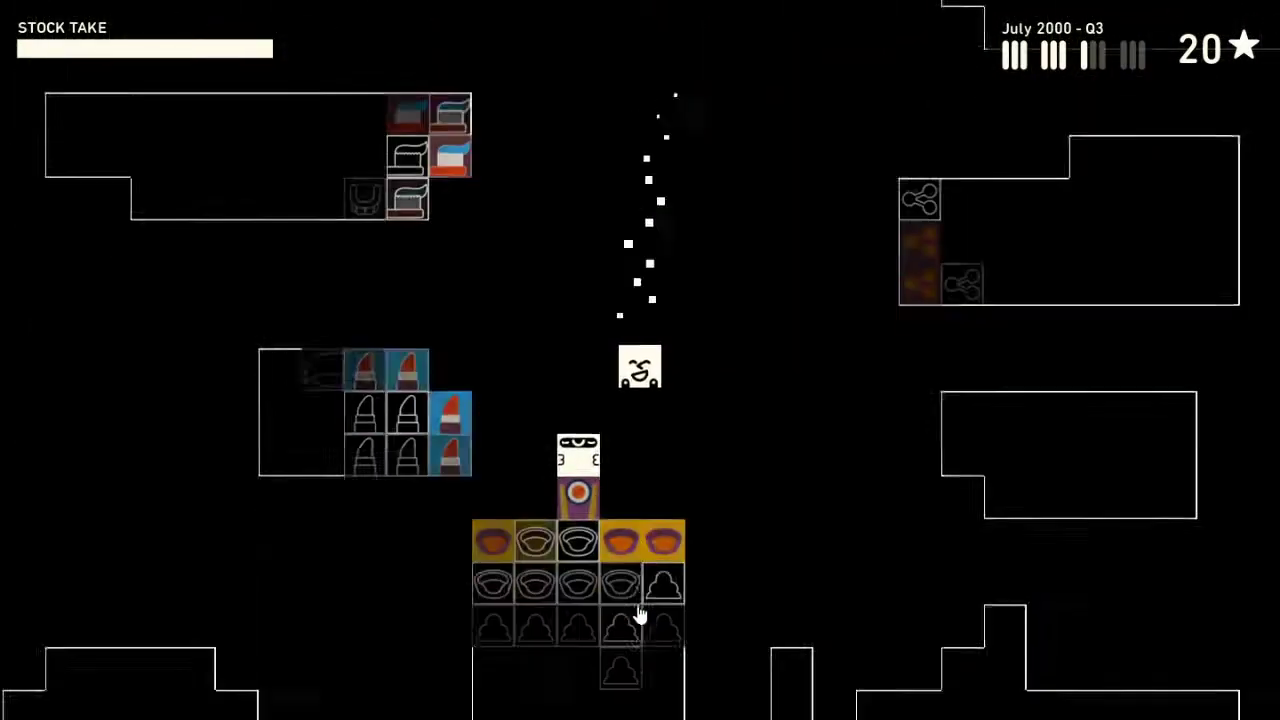
{"action": "key", "text": "Right"}
{"action": "key", "text": "Right"}
{"action": "key", "text": "Down"}
{"action": "key", "text": "Down"}
{"action": "key", "text": "Right"}
{"action": "key", "text": "Right"}
{"action": "key", "text": "Down"}
{"action": "key", "text": "Down"}
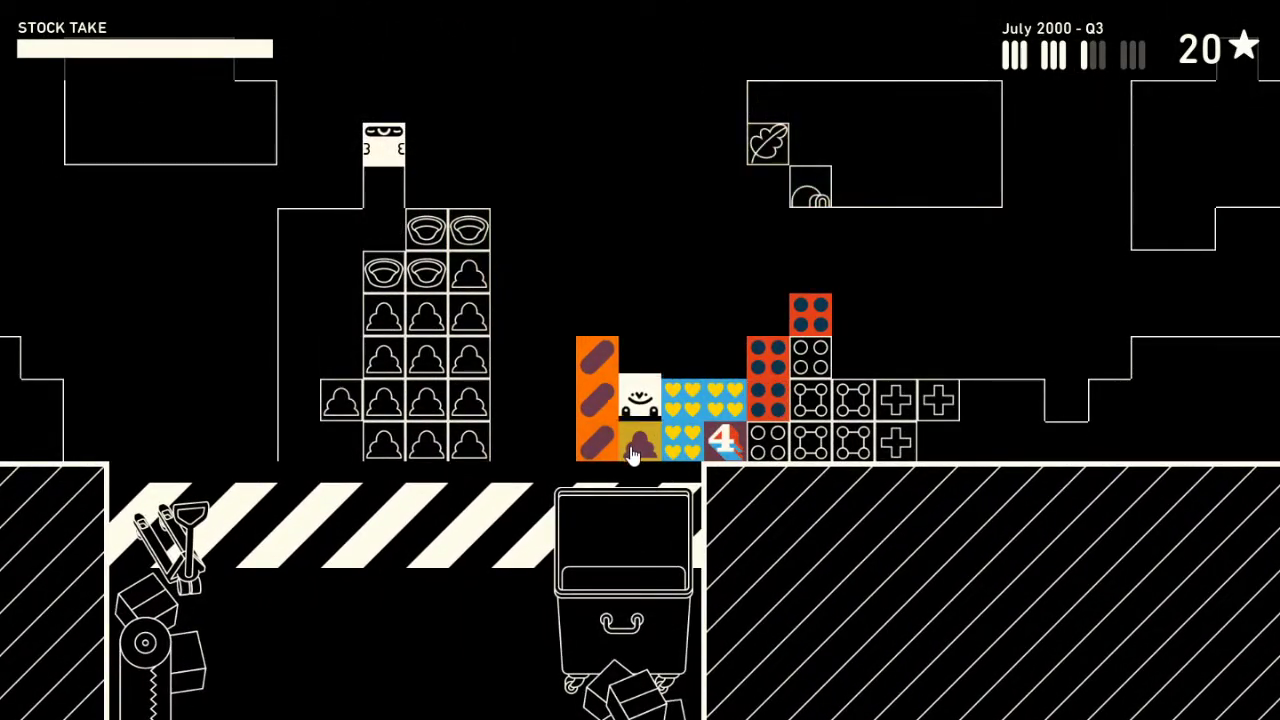
{"action": "key", "text": "Up"}
{"action": "key", "text": "Up"}
{"action": "key", "text": "Up"}
{"action": "key", "text": "Left"}
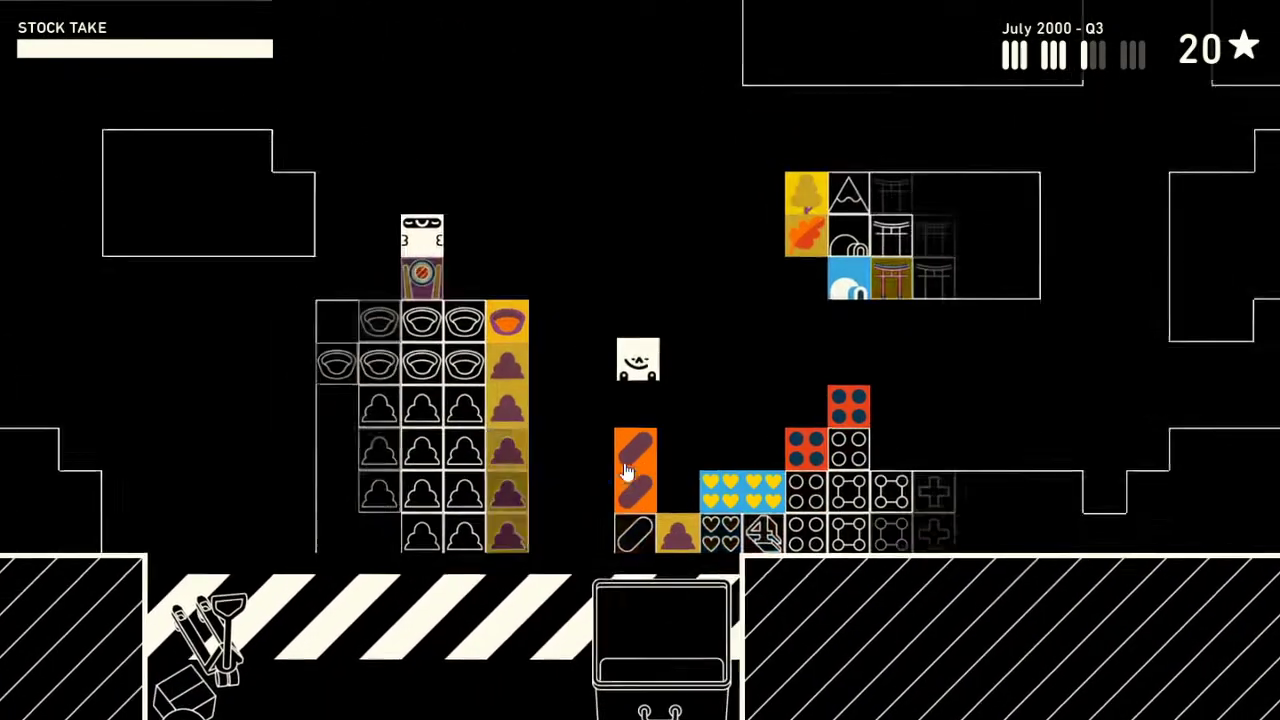
{"action": "key", "text": "Left"}
{"action": "key", "text": "Left"}
{"action": "key", "text": "Up"}
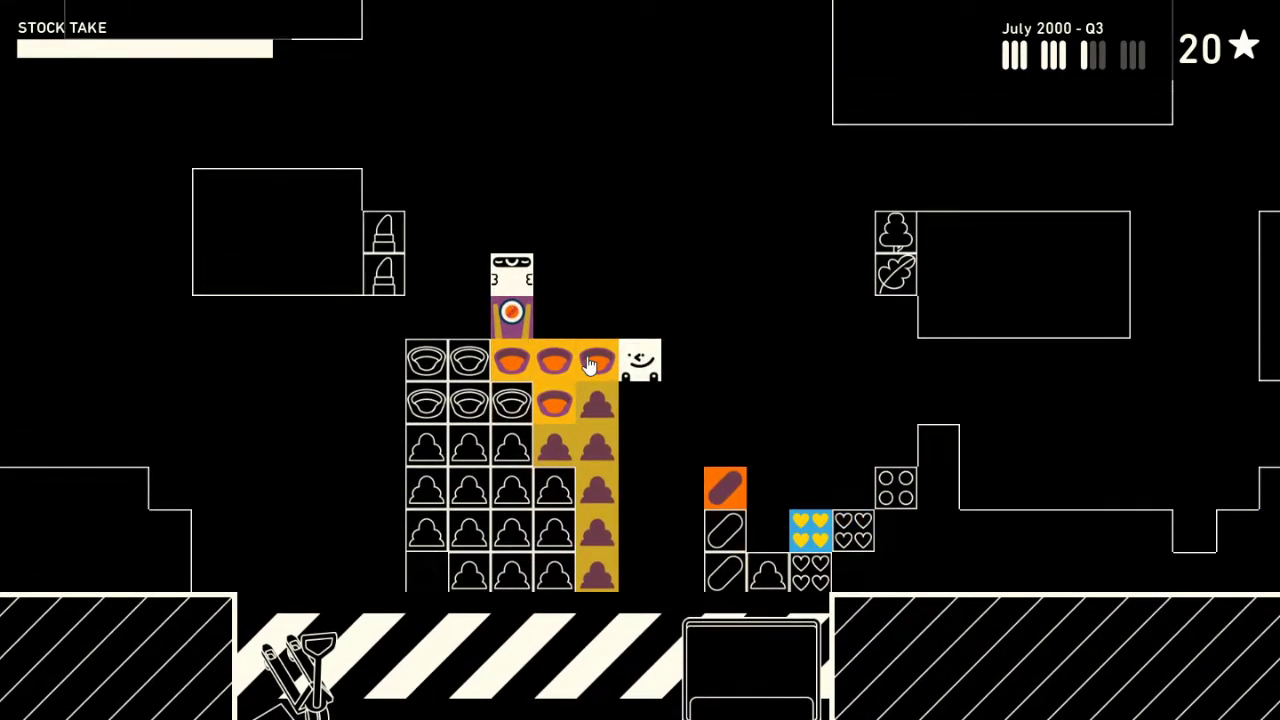
- Pick up the purple item and carry it up and left
{"action": "key", "text": "Up"}
{"action": "key", "text": "Left"}
{"action": "key", "text": "Left"}
{"action": "key", "text": "space"}
{"action": "key", "text": "Right"}
{"action": "key", "text": "Right"}
{"action": "key", "text": "Up"}
{"action": "key", "text": "Up"}
{"action": "key", "text": "Up"}
{"action": "key", "text": "Up"}
{"action": "key", "text": "Up"}
{"action": "key", "text": "Up"}
{"action": "key", "text": "Left"}
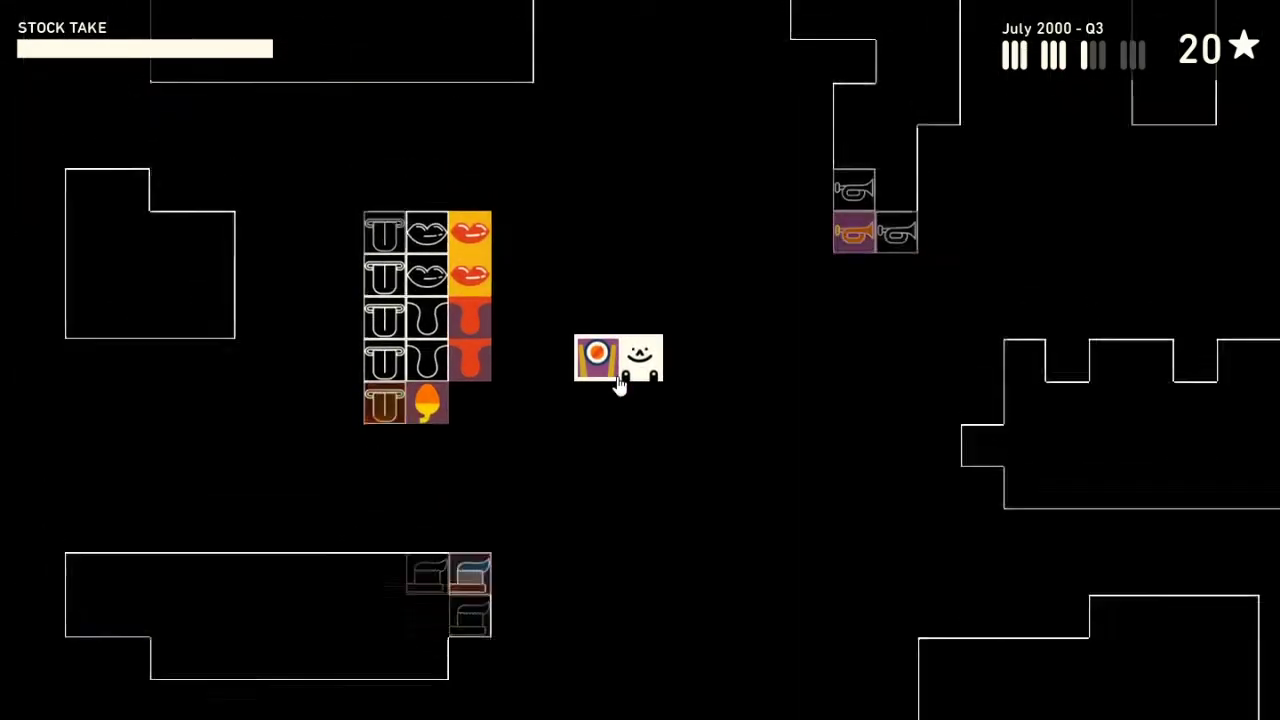
- Reach the cherry shelf's top row beside the popsicle
{"action": "key", "text": "Right"}
{"action": "key", "text": "Up"}
{"action": "key", "text": "Up"}
{"action": "key", "text": "Up"}
{"action": "key", "text": "Up"}
{"action": "key", "text": "Up"}
{"action": "key", "text": "Down"}
{"action": "key", "text": "Down"}
{"action": "key", "text": "Left"}
{"action": "key", "text": "Down"}
{"action": "key", "text": "Down"}
{"action": "key", "text": "Right"}
{"action": "key", "text": "Right"}
{"action": "key", "text": "Up"}
{"action": "key", "text": "Up"}
{"action": "key", "text": "Left"}
{"action": "key", "text": "Left"}
- Shelve the cherry item and take the popsicle
{"action": "key", "text": "Left"}
{"action": "key", "text": "Right"}
{"action": "key", "text": "Right"}
{"action": "key", "text": "Down"}
{"action": "key", "text": "Right"}
{"action": "key", "text": "Down"}
{"action": "key", "text": "Down"}
{"action": "key", "text": "Down"}
{"action": "key", "text": "Down"}
- Put the popsicle into the gap on the lips shelf
{"action": "key", "text": "Left"}
{"action": "key", "text": "Left"}
{"action": "key", "text": "Down"}
{"action": "key", "text": "Down"}
{"action": "key", "text": "Down"}
{"action": "key", "text": "Left"}
{"action": "key", "text": "Left"}
{"action": "key", "text": "Up"}
{"action": "key", "text": "space"}
{"action": "key", "text": "Right"}
{"action": "key", "text": "Down"}
{"action": "key", "text": "Down"}
{"action": "key", "text": "Down"}
{"action": "key", "text": "Down"}
{"action": "key", "text": "Down"}
{"action": "key", "text": "Down"}
{"action": "key", "text": "Down"}
- Go to the bowl shelf and carry a bowl block up and right
{"action": "key", "text": "Right"}
{"action": "key", "text": "Down"}
{"action": "key", "text": "Down"}
{"action": "key", "text": "Down"}
{"action": "key", "text": "Right"}
{"action": "key", "text": "Right"}
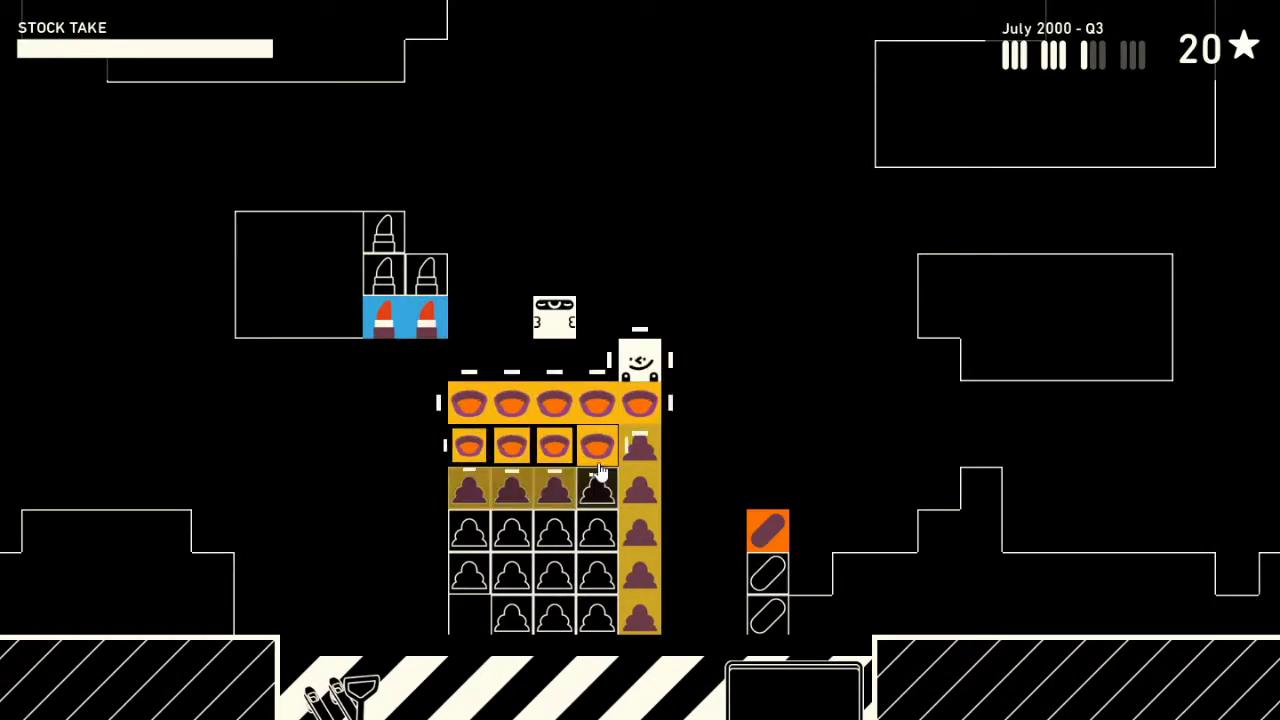
{"action": "key", "text": "Up"}
{"action": "key", "text": "Down"}
{"action": "key", "text": "Up"}
{"action": "key", "text": "Right"}
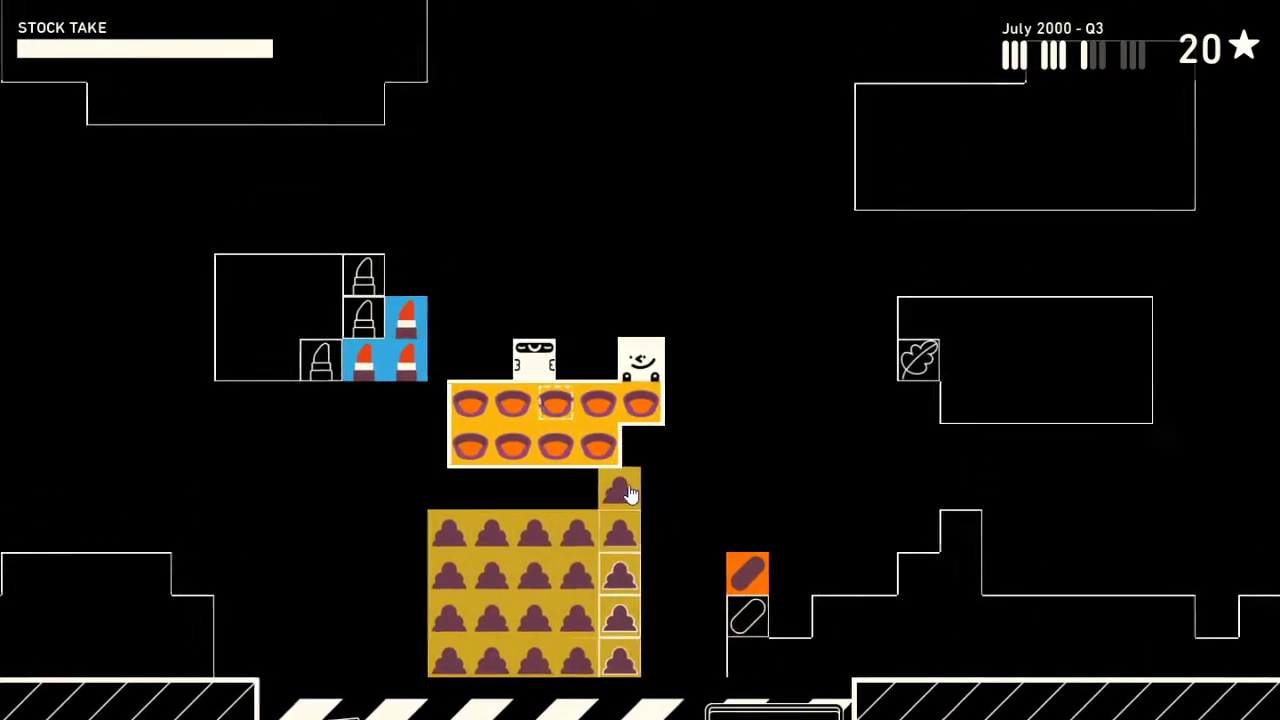
- Set down the bowl block and fill the gaps in it
{"action": "key", "text": "Right"}
{"action": "key", "text": "Right"}
{"action": "key", "text": "Up"}
{"action": "key", "text": "Left"}
{"action": "key", "text": "space"}
{"action": "key", "text": "Left"}
{"action": "key", "text": "Left"}
{"action": "key", "text": "Down"}
{"action": "key", "text": "Left"}
{"action": "key", "text": "Left"}
{"action": "key", "text": "Right"}
{"action": "key", "text": "Right"}
{"action": "key", "text": "Up"}
{"action": "key", "text": "Right"}
{"action": "key", "text": "Right"}
{"action": "key", "text": "Right"}
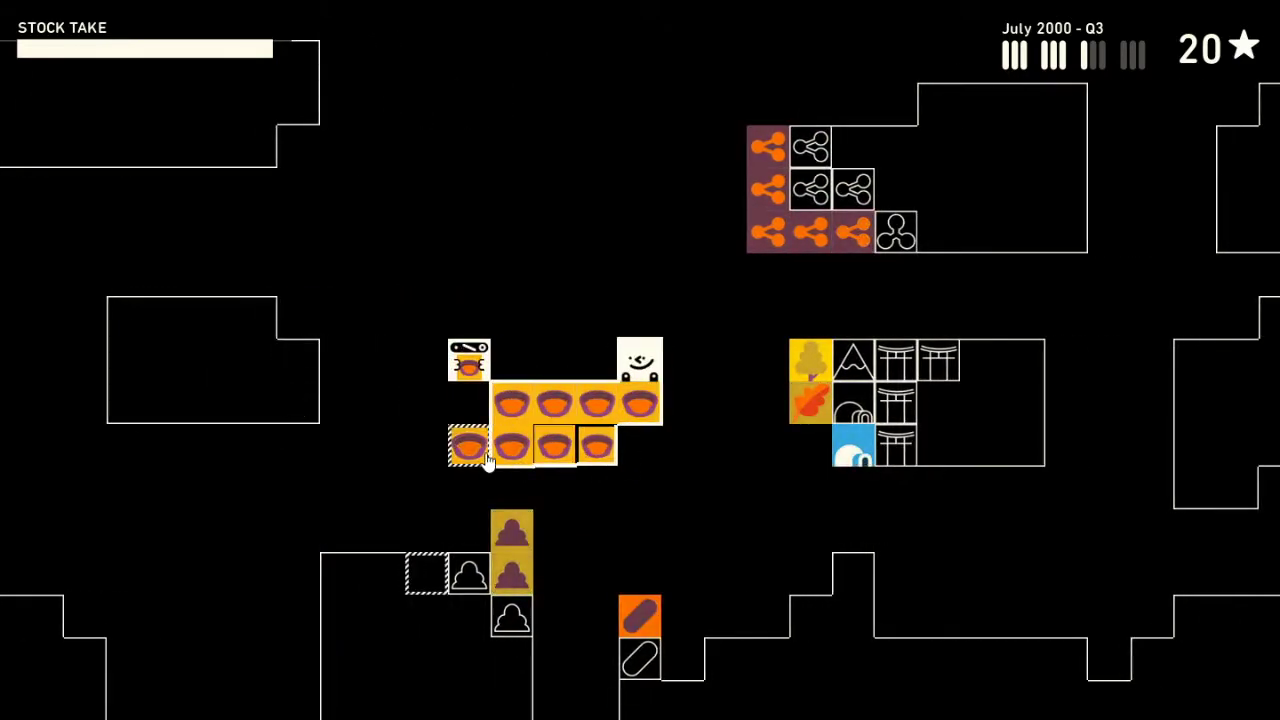
{"action": "key", "text": "Right"}
{"action": "key", "text": "Right"}
- Carry the bowl block up and left across the warehouse
{"action": "key", "text": "Down"}
{"action": "key", "text": "Left"}
{"action": "key", "text": "Up"}
{"action": "key", "text": "Up"}
{"action": "key", "text": "Up"}
{"action": "key", "text": "Up"}
{"action": "key", "text": "Left"}
{"action": "key", "text": "Up"}
{"action": "key", "text": "Up"}
{"action": "key", "text": "Left"}
{"action": "key", "text": "Up"}
- Turn the bowl block horizontal and bring it toward the bowl shelf
{"action": "key", "text": "Left"}
{"action": "key", "text": "Up"}
{"action": "key", "text": "Up"}
{"action": "key", "text": "Left"}
{"action": "key", "text": "Up"}
{"action": "key", "text": "Left"}
{"action": "key", "text": "Left"}
{"action": "key", "text": "Up"}
{"action": "key", "text": "Up"}
{"action": "key", "text": "Up"}
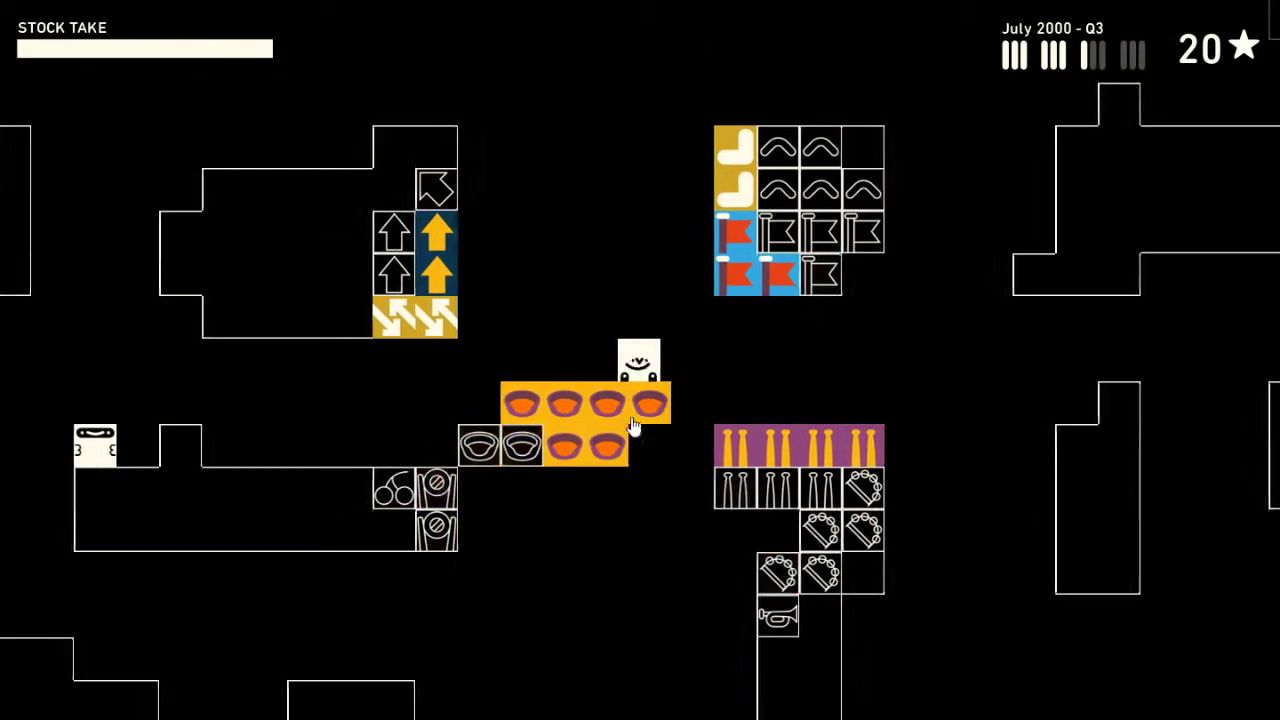
{"action": "key", "text": "Left"}
{"action": "key", "text": "Left"}
{"action": "key", "text": "Left"}
{"action": "key", "text": "Down"}
{"action": "key", "text": "Down"}
{"action": "key", "text": "Left"}
{"action": "key", "text": "Left"}
{"action": "key", "text": "Left"}
{"action": "key", "text": "Left"}
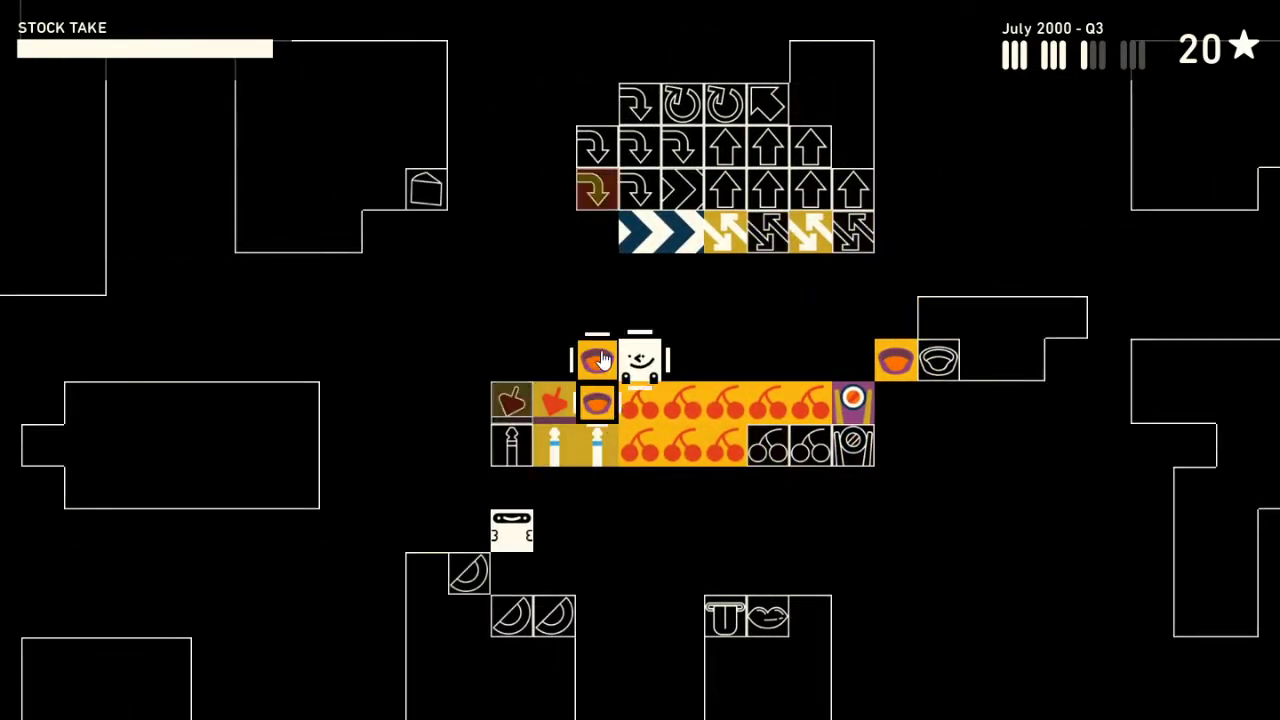
- Pick up another bowl block to complete the bowl shelf
{"action": "key", "text": "Up"}
{"action": "key", "text": "Right"}
{"action": "key", "text": "Right"}
{"action": "key", "text": "Right"}
{"action": "key", "text": "Down"}
{"action": "key", "text": "Right"}
{"action": "key", "text": "Right"}
{"action": "key", "text": "space"}
{"action": "key", "text": "Right"}
{"action": "key", "text": "Down"}
{"action": "key", "text": "Right"}
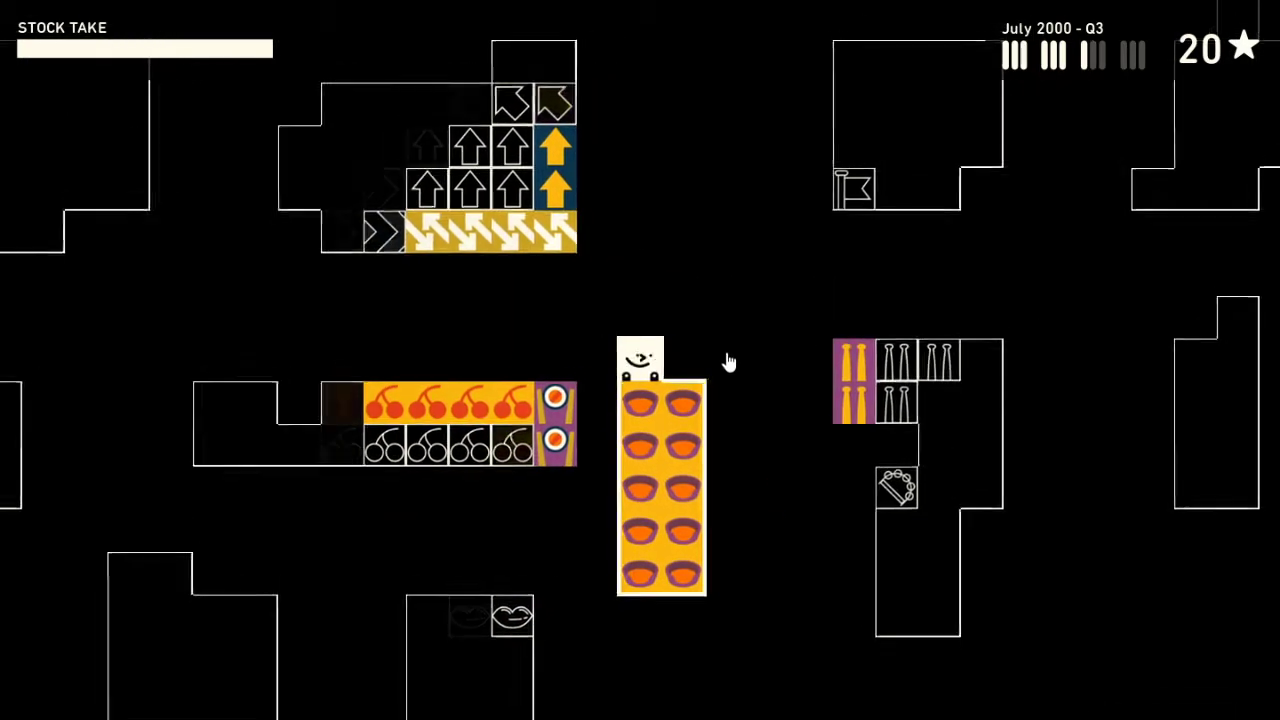
- Carry the bowl block down and left through the warehouse
{"action": "key", "text": "Down"}
{"action": "key", "text": "Down"}
{"action": "key", "text": "Down"}
{"action": "key", "text": "Down"}
{"action": "key", "text": "Down"}
{"action": "key", "text": "Down"}
{"action": "key", "text": "Down"}
{"action": "key", "text": "Down"}
{"action": "key", "text": "Down"}
{"action": "key", "text": "Down"}
{"action": "key", "text": "Right"}
{"action": "key", "text": "Down"}
{"action": "key", "text": "Down"}
{"action": "key", "text": "Down"}
{"action": "key", "text": "Down"}
{"action": "key", "text": "Down"}
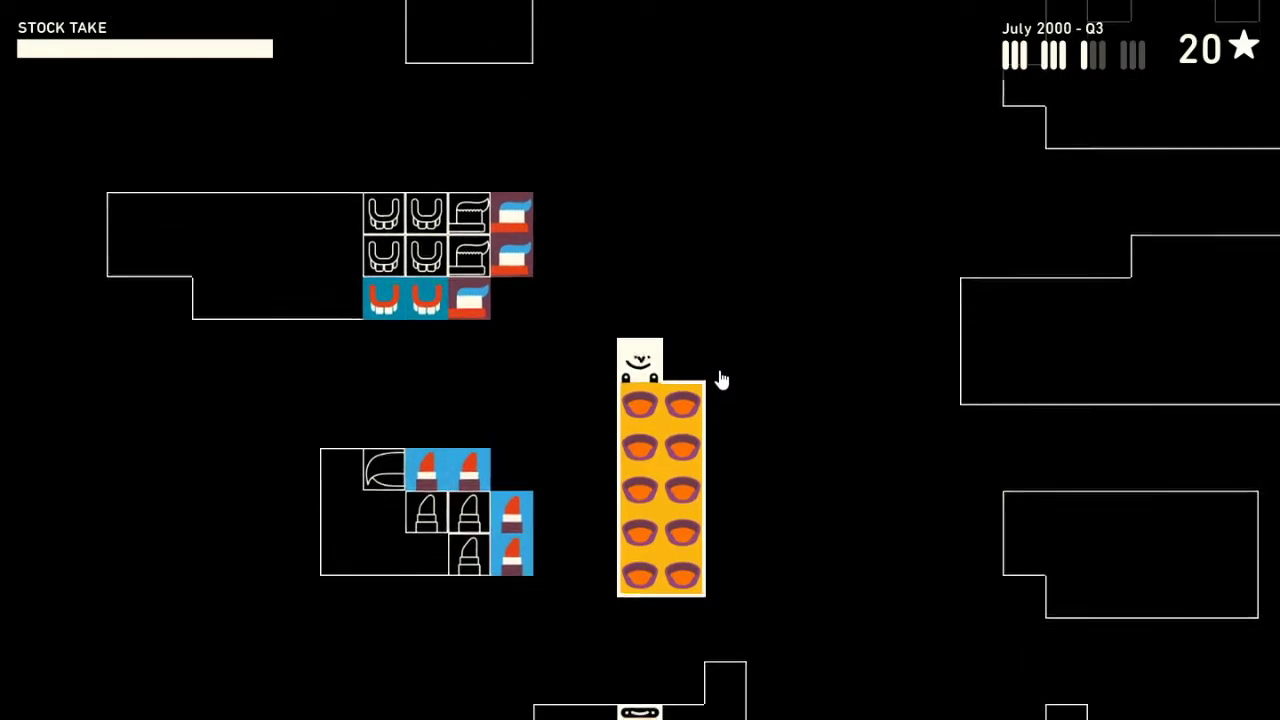
{"action": "key", "text": "Left"}
{"action": "key", "text": "Left"}
{"action": "key", "text": "Left"}
{"action": "key", "text": "Left"}
{"action": "key", "text": "Left"}
{"action": "key", "text": "Left"}
{"action": "key", "text": "Left"}
{"action": "key", "text": "Left"}
{"action": "key", "text": "Left"}
{"action": "key", "text": "Left"}
{"action": "key", "text": "Left"}
{"action": "key", "text": "Left"}
{"action": "key", "text": "Down"}
{"action": "key", "text": "Down"}
{"action": "key", "text": "Down"}
{"action": "key", "text": "Down"}
- Line up with the spot and drop the bowl block in place
{"action": "key", "text": "Up"}
{"action": "key", "text": "Up"}
{"action": "key", "text": "Down"}
{"action": "key", "text": "space"}
{"action": "key", "text": "Up"}
{"action": "key", "text": "Left"}
{"action": "key", "text": "Left"}
{"action": "key", "text": "Left"}
{"action": "key", "text": "Up"}
{"action": "key", "text": "Left"}
{"action": "key", "text": "Left"}
- Gather two brown mound items from the stack beside the hearts
{"action": "key", "text": "Right"}
{"action": "key", "text": "Right"}
{"action": "key", "text": "Right"}
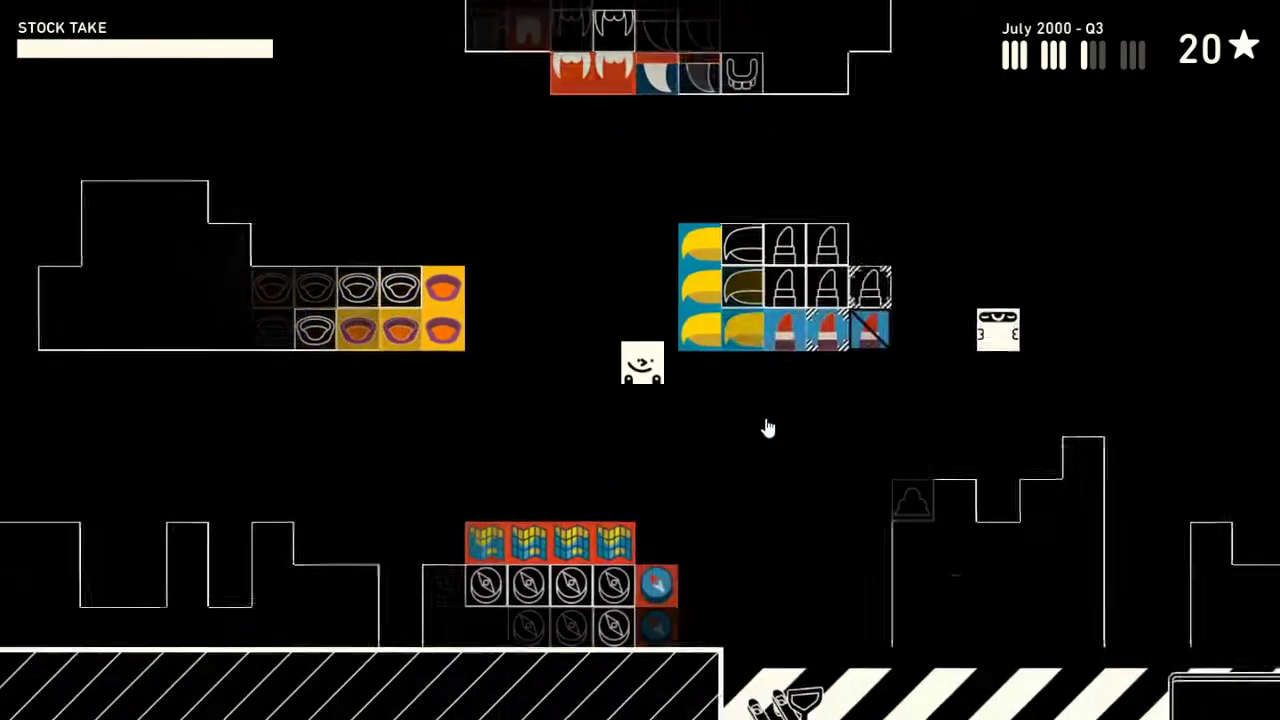
{"action": "key", "text": "Right"}
{"action": "key", "text": "Down"}
{"action": "key", "text": "space"}
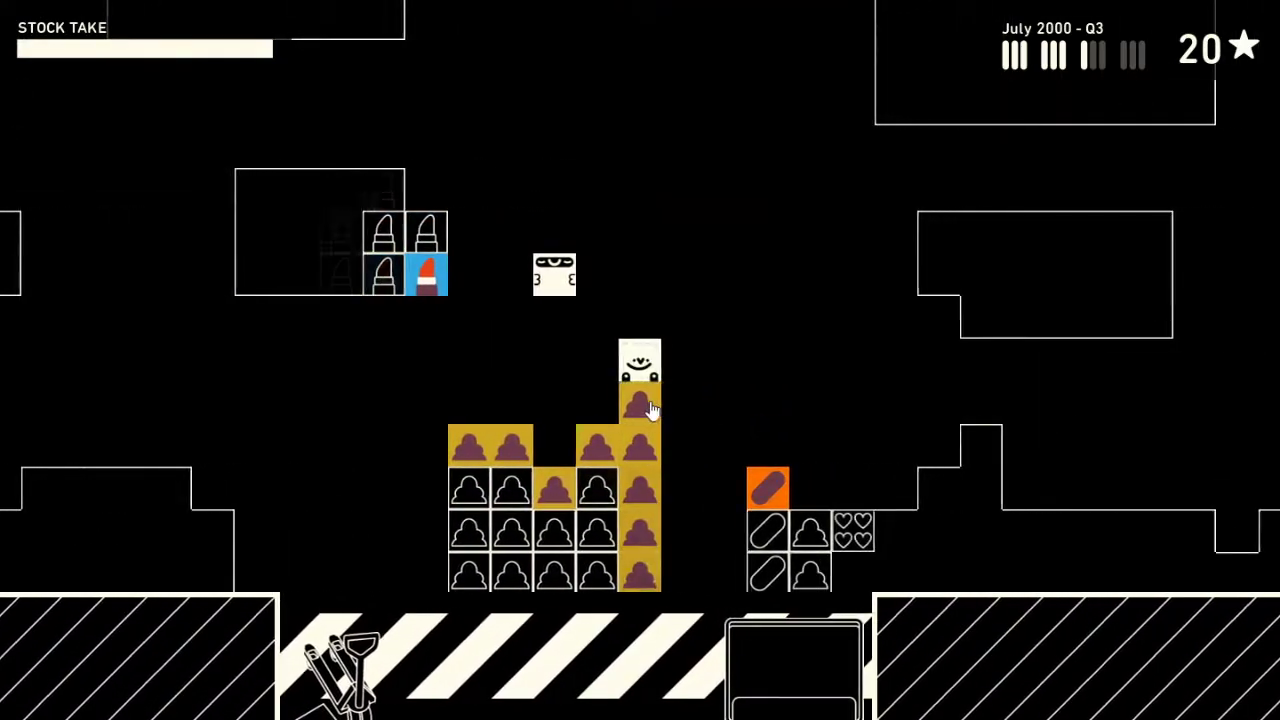
{"action": "key", "text": "Right"}
{"action": "key", "text": "Right"}
{"action": "key", "text": "Right"}
{"action": "key", "text": "Right"}
{"action": "key", "text": "Down"}
{"action": "key", "text": "Left"}
{"action": "key", "text": "Left"}
{"action": "key", "text": "Left"}
{"action": "key", "text": "space"}
{"action": "key", "text": "Up"}
{"action": "key", "text": "Up"}
{"action": "key", "text": "Left"}
{"action": "key", "text": "Left"}
{"action": "key", "text": "Up"}
{"action": "key", "text": "Up"}
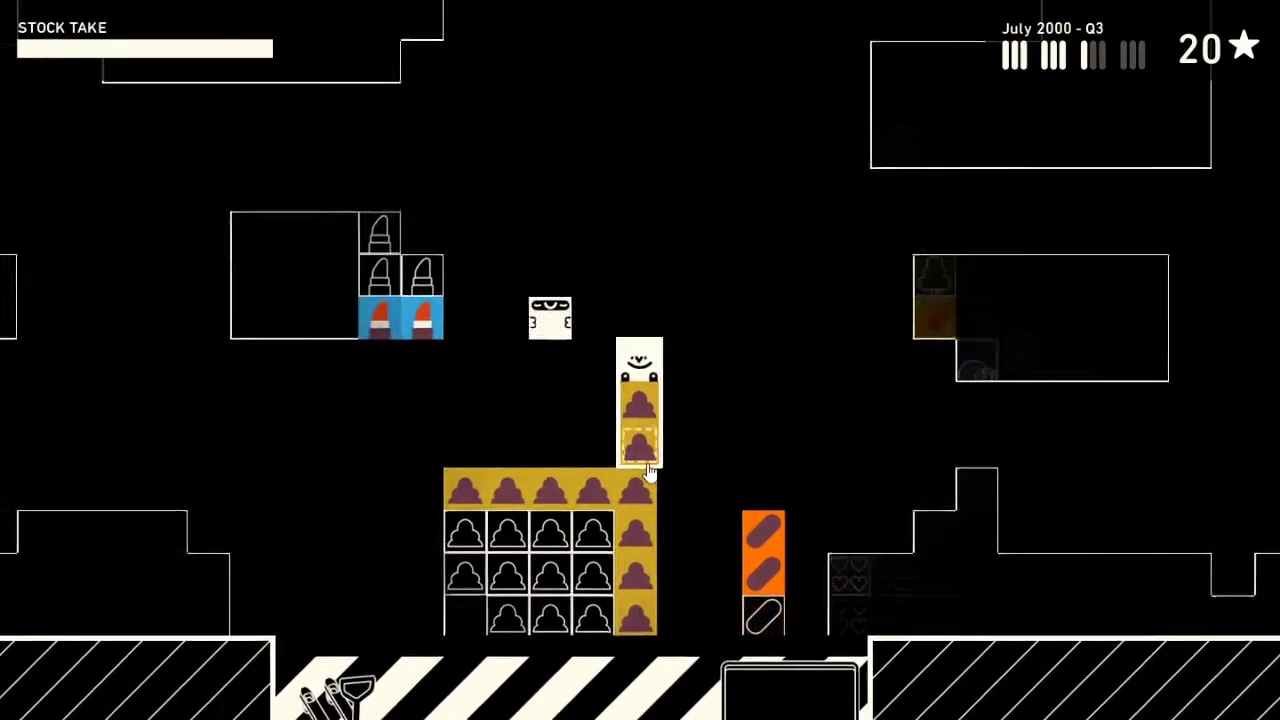
- Drop the brown items atop their stack and set the orange column beside the hearts
{"action": "key", "text": "Down"}
{"action": "key", "text": "Down"}
{"action": "key", "text": "Right"}
{"action": "key", "text": "space"}
{"action": "key", "text": "Right"}
{"action": "key", "text": "Right"}
{"action": "key", "text": "Down"}
{"action": "key", "text": "space"}
{"action": "key", "text": "Right"}
{"action": "key", "text": "space"}
{"action": "key", "text": "Left"}
{"action": "key", "text": "Up"}
{"action": "key", "text": "Up"}
- Walk up to and around the purple trumpet music stack
{"action": "key", "text": "Up"}
{"action": "key", "text": "Left"}
{"action": "key", "text": "Left"}
{"action": "key", "text": "Down"}
{"action": "key", "text": "Down"}
{"action": "key", "text": "Down"}
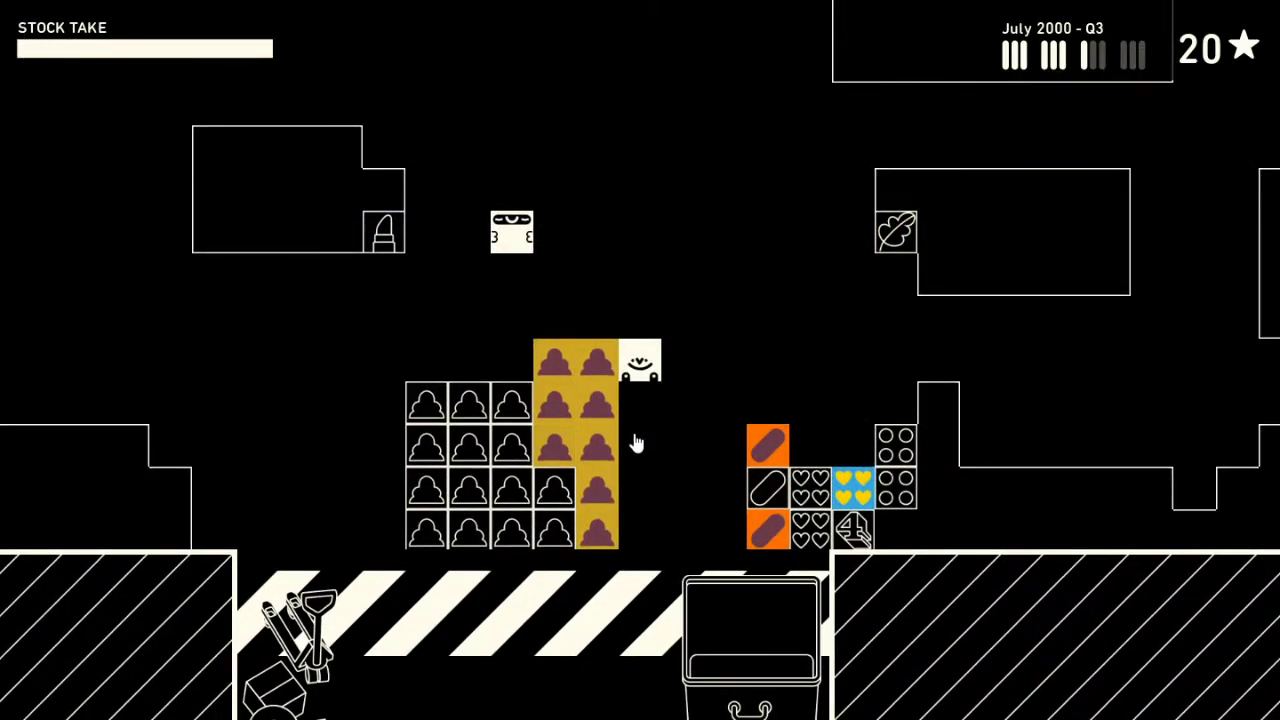
{"action": "key", "text": "Up"}
{"action": "key", "text": "Up"}
{"action": "key", "text": "Up"}
{"action": "key", "text": "Up"}
{"action": "key", "text": "Up"}
{"action": "key", "text": "Up"}
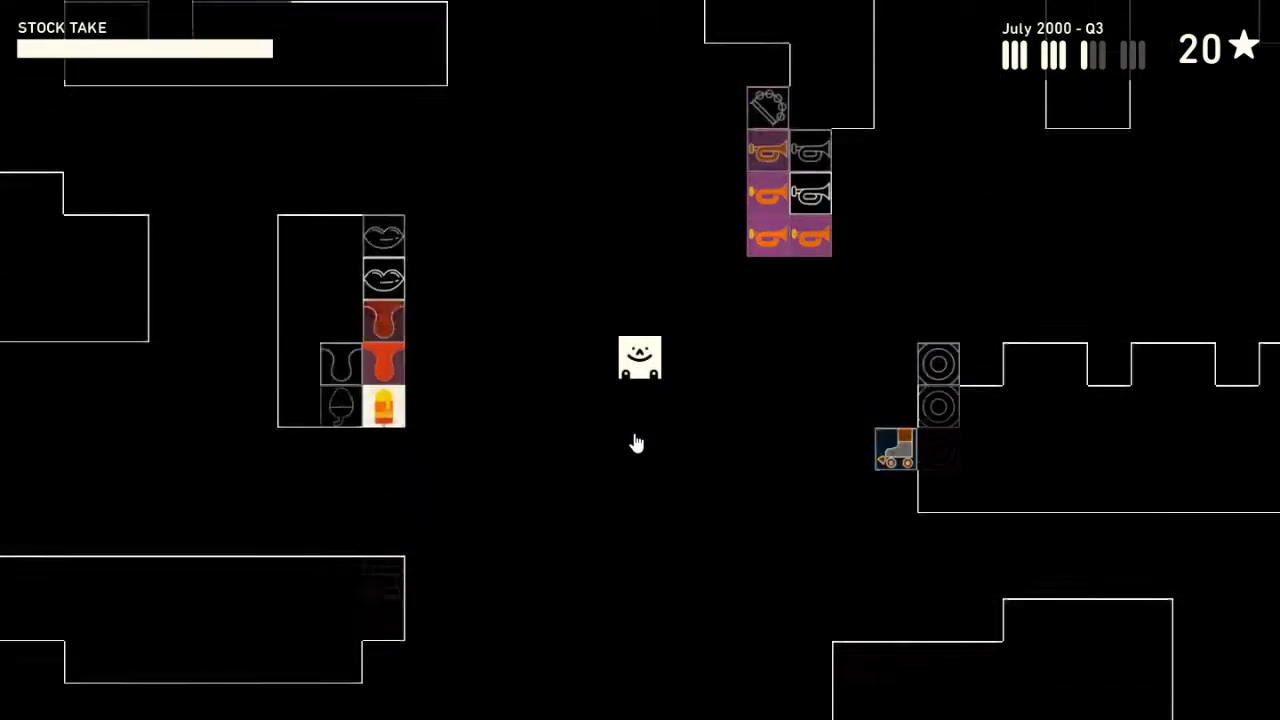
{"action": "key", "text": "Up"}
{"action": "key", "text": "Up"}
{"action": "key", "text": "Up"}
{"action": "key", "text": "Up"}
{"action": "key", "text": "Right"}
{"action": "key", "text": "Right"}
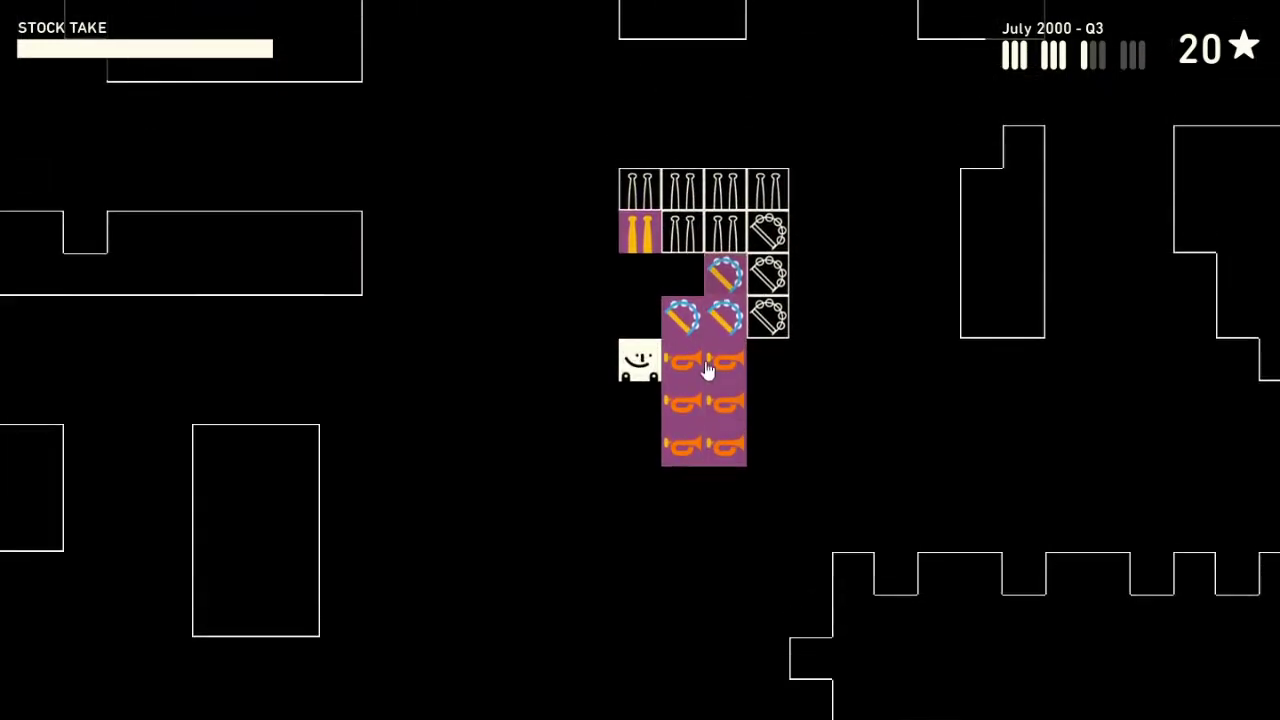
{"action": "key", "text": "Down"}
{"action": "key", "text": "Down"}
{"action": "key", "text": "Down"}
{"action": "key", "text": "Down"}
{"action": "key", "text": "Right"}
{"action": "key", "text": "Right"}
{"action": "key", "text": "Right"}
{"action": "key", "text": "Up"}
{"action": "key", "text": "Up"}
{"action": "key", "text": "Up"}
{"action": "key", "text": "Up"}
{"action": "key", "text": "Up"}
{"action": "key", "text": "Up"}
- Add a tambourine tile to the purple music stack
{"action": "key", "text": "Right"}
{"action": "key", "text": "Down"}
{"action": "key", "text": "Down"}
{"action": "key", "text": "Down"}
{"action": "key", "text": "Down"}
{"action": "key", "text": "Left"}
{"action": "key", "text": "Left"}
{"action": "key", "text": "Left"}
{"action": "key", "text": "Down"}
{"action": "key", "text": "Down"}
{"action": "key", "text": "Left"}
{"action": "key", "text": "Left"}
{"action": "key", "text": "Left"}
{"action": "key", "text": "Up"}
{"action": "key", "text": "Up"}
{"action": "key", "text": "Up"}
{"action": "key", "text": "Right"}
{"action": "key", "text": "Up"}
{"action": "key", "text": "Up"}
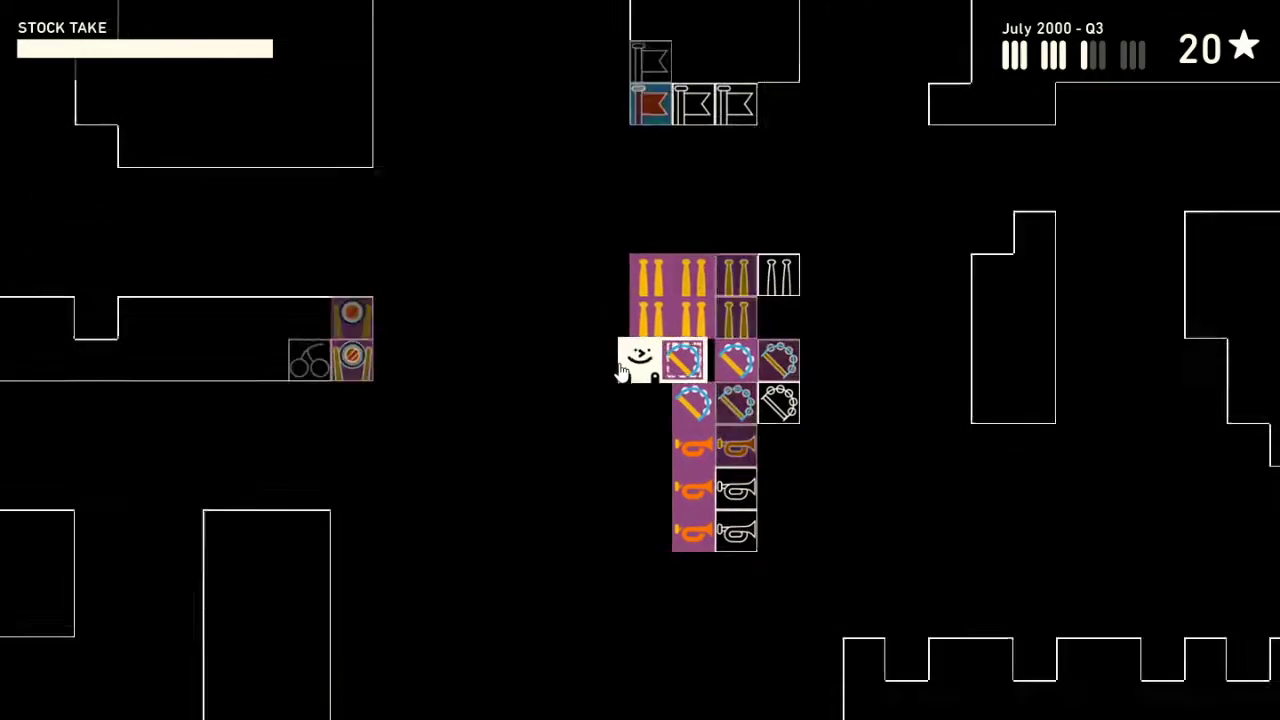
- Regroup the trumpets into a compact block
{"action": "key", "text": "Down"}
{"action": "key", "text": "Down"}
{"action": "key", "text": "Down"}
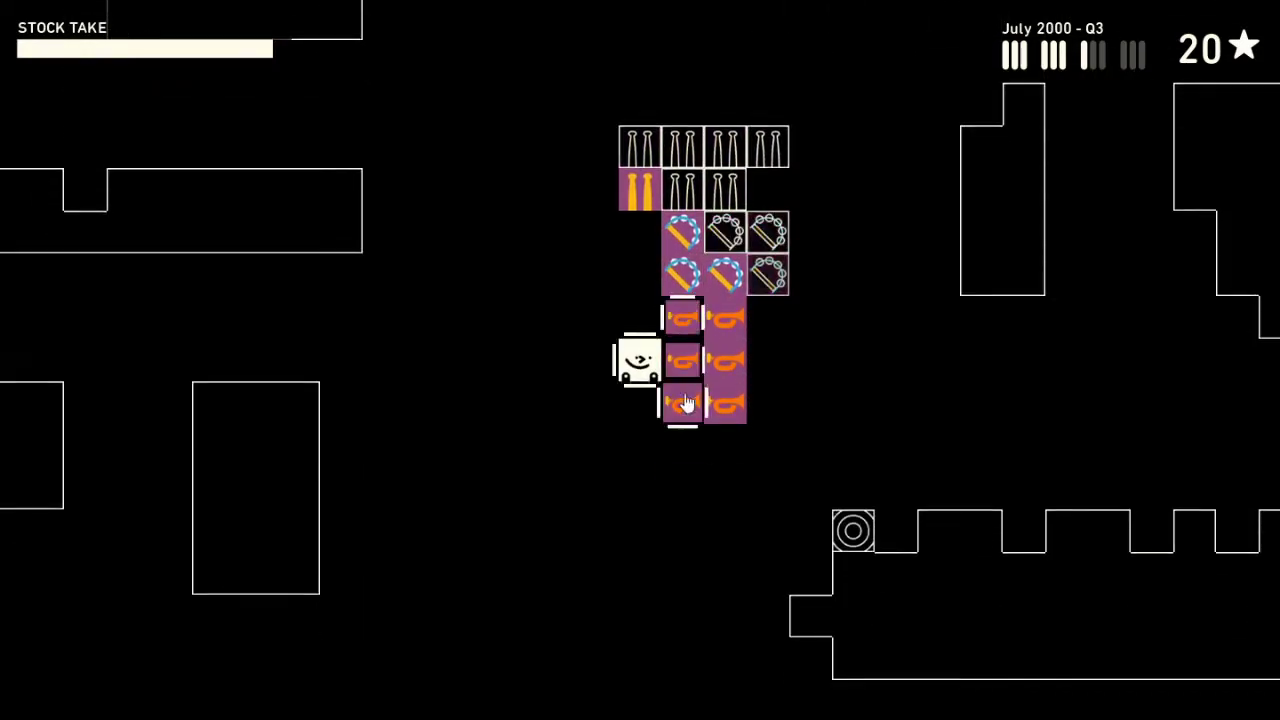
{"action": "key", "text": "space"}
{"action": "key", "text": "Right"}
{"action": "key", "text": "Down"}
{"action": "key", "text": "Right"}
- Walk around to the other side of the music shelf
{"action": "key", "text": "Right"}
{"action": "key", "text": "Right"}
{"action": "key", "text": "Right"}
{"action": "key", "text": "Up"}
{"action": "key", "text": "Up"}
{"action": "key", "text": "Up"}
{"action": "key", "text": "Up"}
{"action": "key", "text": "Left"}
{"action": "key", "text": "Left"}
{"action": "key", "text": "Left"}
{"action": "key", "text": "Up"}
{"action": "key", "text": "Up"}
{"action": "key", "text": "Left"}
{"action": "key", "text": "Left"}
{"action": "key", "text": "Left"}
{"action": "key", "text": "Down"}
{"action": "key", "text": "Down"}
{"action": "key", "text": "Right"}
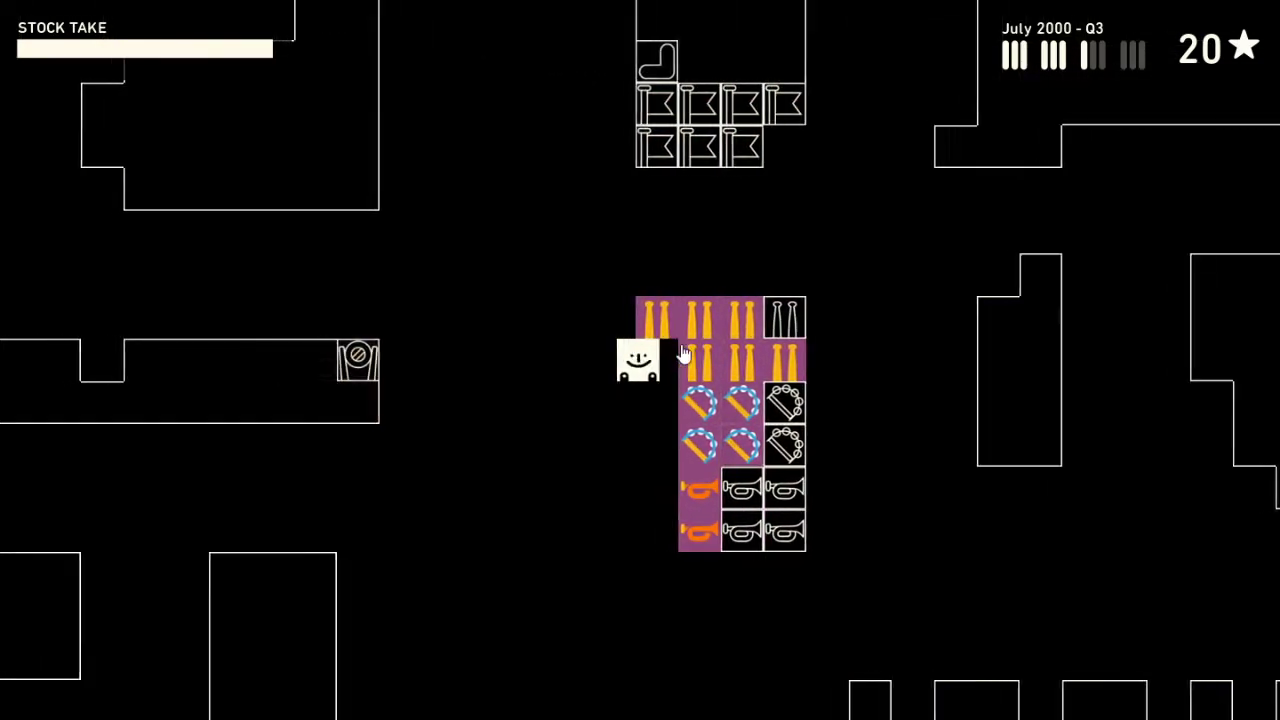
- Walk up to the shop shelves and pick up the windmill tile
{"action": "key", "text": "Up"}
{"action": "key", "text": "Up"}
{"action": "key", "text": "Up"}
{"action": "key", "text": "Left"}
{"action": "key", "text": "Left"}
{"action": "key", "text": "Up"}
{"action": "key", "text": "Up"}
{"action": "key", "text": "Up"}
{"action": "key", "text": "Right"}
{"action": "key", "text": "Right"}
{"action": "key", "text": "Right"}
{"action": "key", "text": "Down"}
{"action": "key", "text": "Down"}
{"action": "key", "text": "Right"}
{"action": "key", "text": "Right"}
{"action": "key", "text": "Right"}
{"action": "key", "text": "Down"}
{"action": "key", "text": "Down"}
{"action": "key", "text": "Down"}
{"action": "key", "text": "Right"}
{"action": "key", "text": "Right"}
{"action": "key", "text": "Right"}
{"action": "key", "text": "Right"}
{"action": "key", "text": "space"}
- Set the windmill tile down on its shelf
{"action": "key", "text": "Left"}
{"action": "key", "text": "Down"}
{"action": "key", "text": "Down"}
{"action": "key", "text": "Down"}
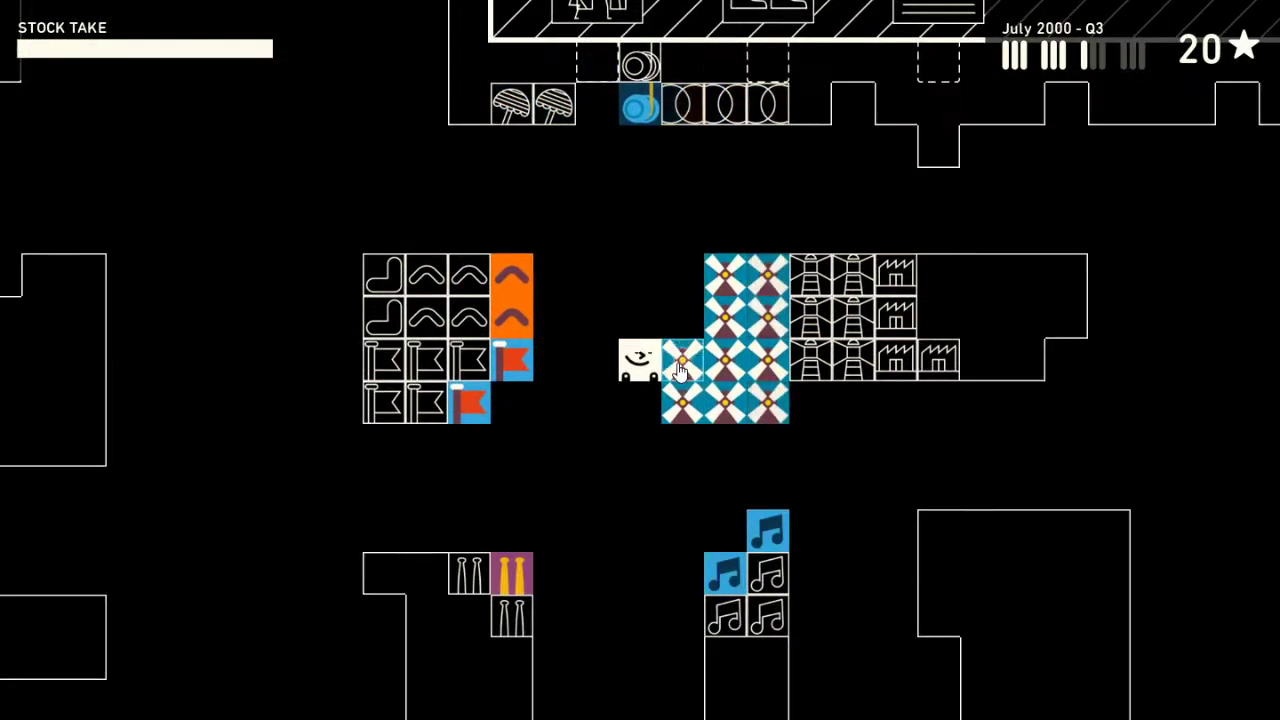
{"action": "key", "text": "space"}
{"action": "key", "text": "Left"}
{"action": "key", "text": "Left"}
{"action": "key", "text": "Down"}
{"action": "key", "text": "Down"}
{"action": "key", "text": "Down"}
{"action": "key", "text": "Left"}
{"action": "key", "text": "Left"}
{"action": "key", "text": "Left"}
{"action": "key", "text": "Left"}
{"action": "key", "text": "Left"}
{"action": "key", "text": "Left"}
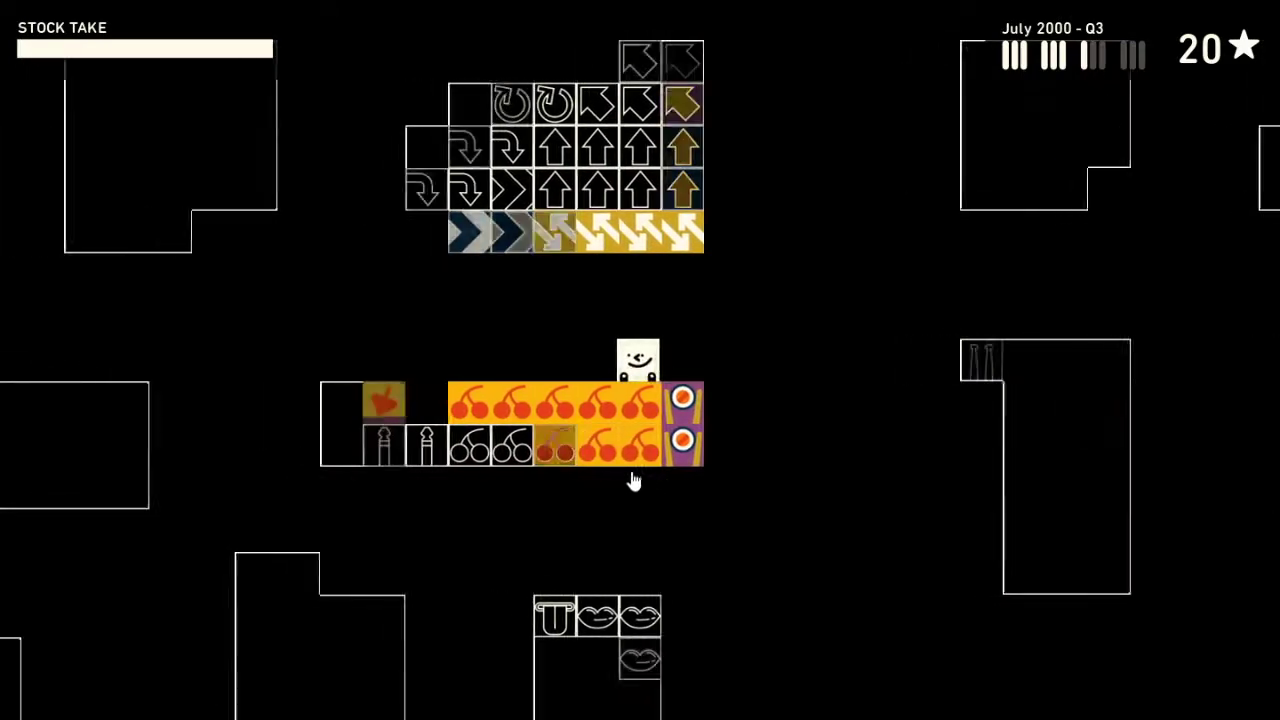
- Leave the cherry tile on the cherry shelf
{"action": "key", "text": "Down"}
{"action": "key", "text": "Right"}
{"action": "key", "text": "space"}
{"action": "key", "text": "Left"}
{"action": "key", "text": "Left"}
{"action": "key", "text": "Left"}
{"action": "key", "text": "Down"}
{"action": "key", "text": "Down"}
{"action": "key", "text": "Down"}
- Walk down past the barbecue and teeth shelves toward the brown stack
{"action": "key", "text": "Down"}
{"action": "key", "text": "Down"}
{"action": "key", "text": "Down"}
{"action": "key", "text": "Down"}
{"action": "key", "text": "Down"}
{"action": "key", "text": "Right"}
{"action": "key", "text": "Right"}
{"action": "key", "text": "Right"}
{"action": "key", "text": "Down"}
{"action": "key", "text": "Down"}
{"action": "key", "text": "Down"}
{"action": "key", "text": "Right"}
{"action": "key", "text": "Right"}
{"action": "key", "text": "Right"}
{"action": "key", "text": "Down"}
{"action": "key", "text": "Down"}
{"action": "key", "text": "Down"}
{"action": "key", "text": "Right"}
{"action": "key", "text": "Right"}
{"action": "key", "text": "Right"}
{"action": "key", "text": "Up"}
{"action": "key", "text": "Up"}
{"action": "key", "text": "Right"}
{"action": "key", "text": "Right"}
{"action": "key", "text": "Right"}
{"action": "key", "text": "Right"}
{"action": "key", "text": "Right"}
{"action": "key", "text": "Right"}
{"action": "key", "text": "Down"}
{"action": "key", "text": "Down"}
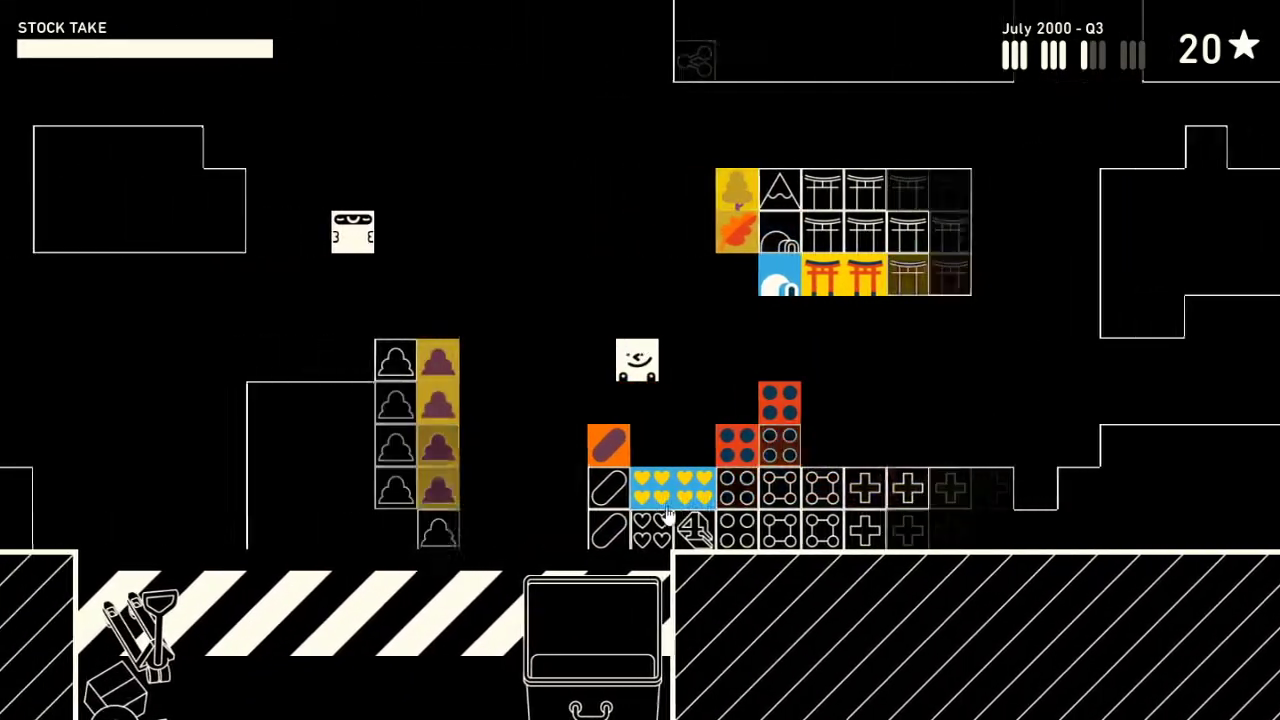
- Walk left and up across the warehouse toward the far-left shelves
{"action": "key", "text": "Left"}
{"action": "key", "text": "Left"}
{"action": "key", "text": "Left"}
{"action": "key", "text": "Up"}
{"action": "key", "text": "Left"}
{"action": "key", "text": "Left"}
{"action": "key", "text": "Left"}
{"action": "key", "text": "Up"}
{"action": "key", "text": "Left"}
{"action": "key", "text": "Left"}
{"action": "key", "text": "Left"}
{"action": "key", "text": "Down"}
{"action": "key", "text": "Down"}
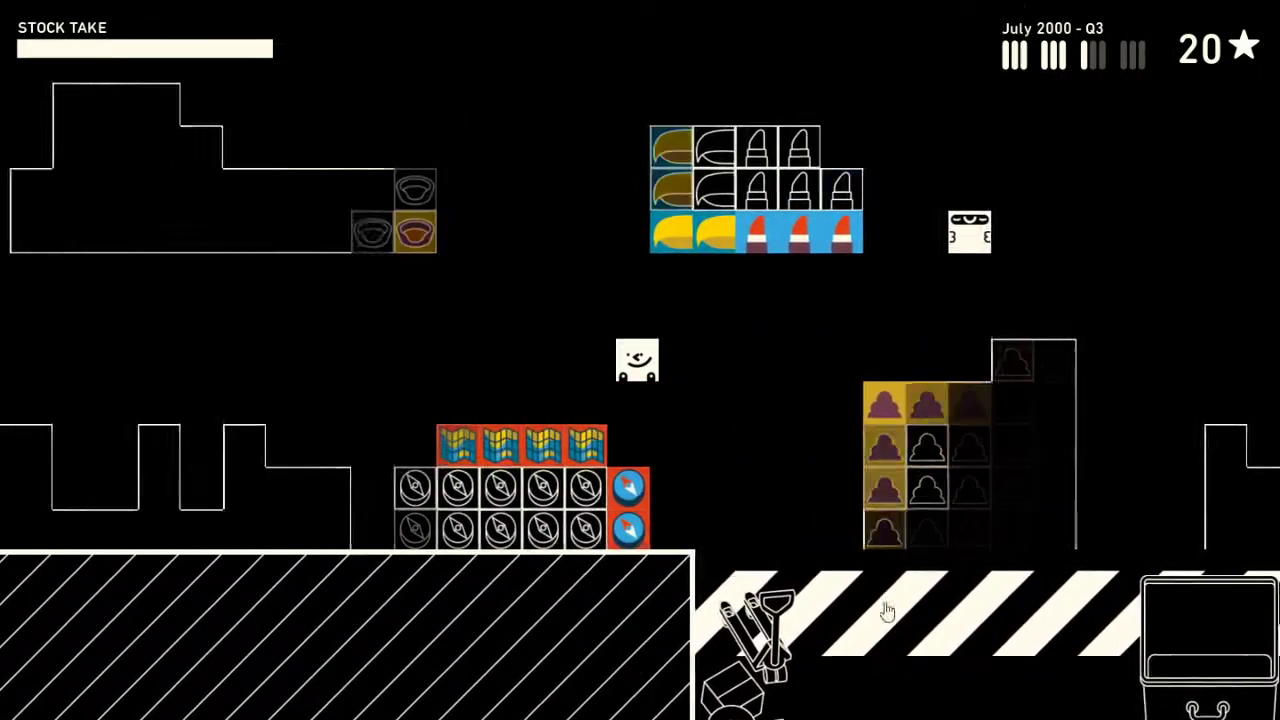
{"action": "key", "text": "Left"}
{"action": "key", "text": "Left"}
{"action": "key", "text": "Left"}
{"action": "key", "text": "Left"}
{"action": "key", "text": "Left"}
{"action": "key", "text": "Left"}
{"action": "key", "text": "Left"}
{"action": "key", "text": "Left"}
{"action": "key", "text": "Left"}
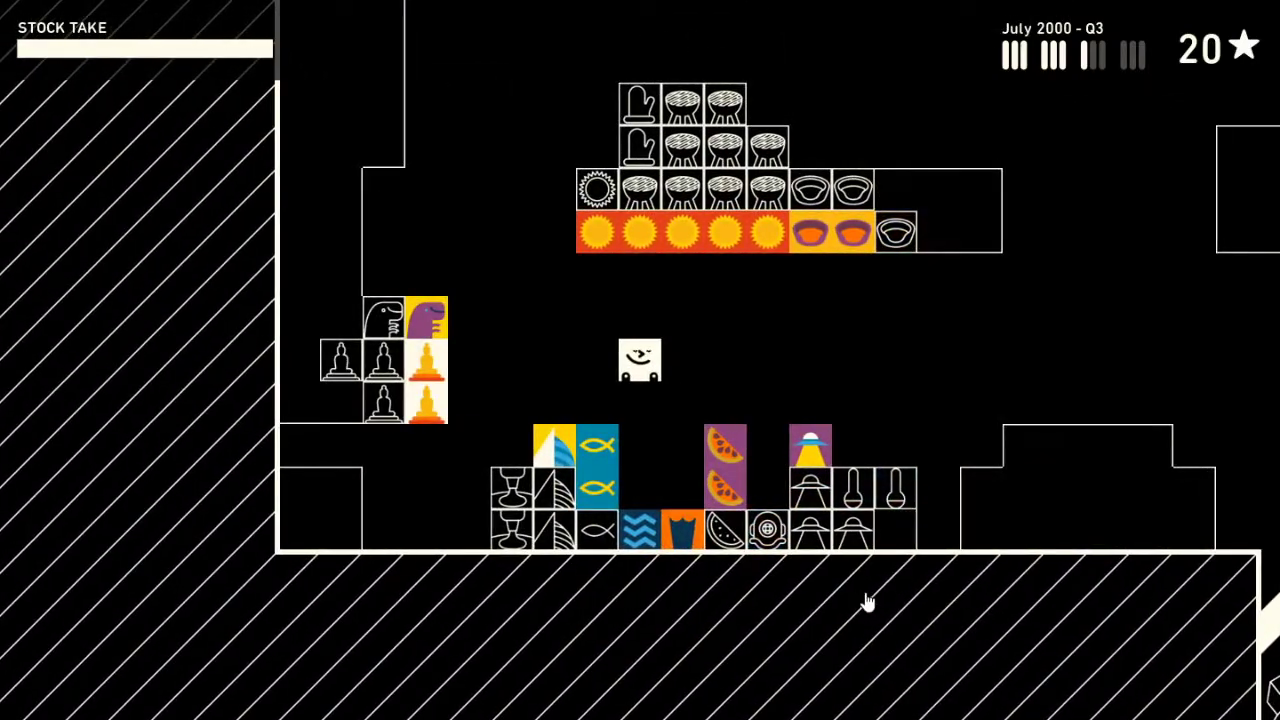
- Move on to the shelves further along and look around the teeth shelf area
{"action": "key", "text": "Left"}
{"action": "key", "text": "Up"}
{"action": "key", "text": "Up"}
{"action": "key", "text": "Up"}
{"action": "key", "text": "Up"}
{"action": "key", "text": "Up"}
{"action": "key", "text": "Up"}
{"action": "key", "text": "Up"}
{"action": "key", "text": "Up"}
{"action": "key", "text": "Right"}
{"action": "key", "text": "Right"}
{"action": "key", "text": "Right"}
{"action": "key", "text": "Right"}
{"action": "key", "text": "Right"}
{"action": "key", "text": "Right"}
{"action": "key", "text": "Right"}
{"action": "key", "text": "Right"}
{"action": "key", "text": "Right"}
{"action": "key", "text": "Down"}
{"action": "key", "text": "Down"}
{"action": "key", "text": "Down"}
{"action": "key", "text": "Left"}
{"action": "key", "text": "Up"}
{"action": "key", "text": "Left"}
{"action": "key", "text": "Left"}
{"action": "key", "text": "Left"}
{"action": "key", "text": "Up"}
{"action": "key", "text": "Up"}
{"action": "key", "text": "Up"}
{"action": "key", "text": "Left"}
{"action": "key", "text": "Up"}
- Walk right and down to reach the brown mound shelf
{"action": "key", "text": "Right"}
{"action": "key", "text": "Right"}
{"action": "key", "text": "Right"}
{"action": "key", "text": "Down"}
{"action": "key", "text": "Down"}
{"action": "key", "text": "Down"}
{"action": "key", "text": "Right"}
{"action": "key", "text": "Right"}
{"action": "key", "text": "Right"}
{"action": "key", "text": "Down"}
{"action": "key", "text": "Down"}
{"action": "key", "text": "Right"}
{"action": "key", "text": "Right"}
{"action": "key", "text": "Down"}
{"action": "key", "text": "Down"}
{"action": "key", "text": "Down"}
{"action": "key", "text": "Right"}
{"action": "key", "text": "Right"}
{"action": "key", "text": "Right"}
{"action": "key", "text": "Down"}
{"action": "key", "text": "Down"}
{"action": "key", "text": "Down"}
{"action": "key", "text": "Right"}
{"action": "key", "text": "Right"}
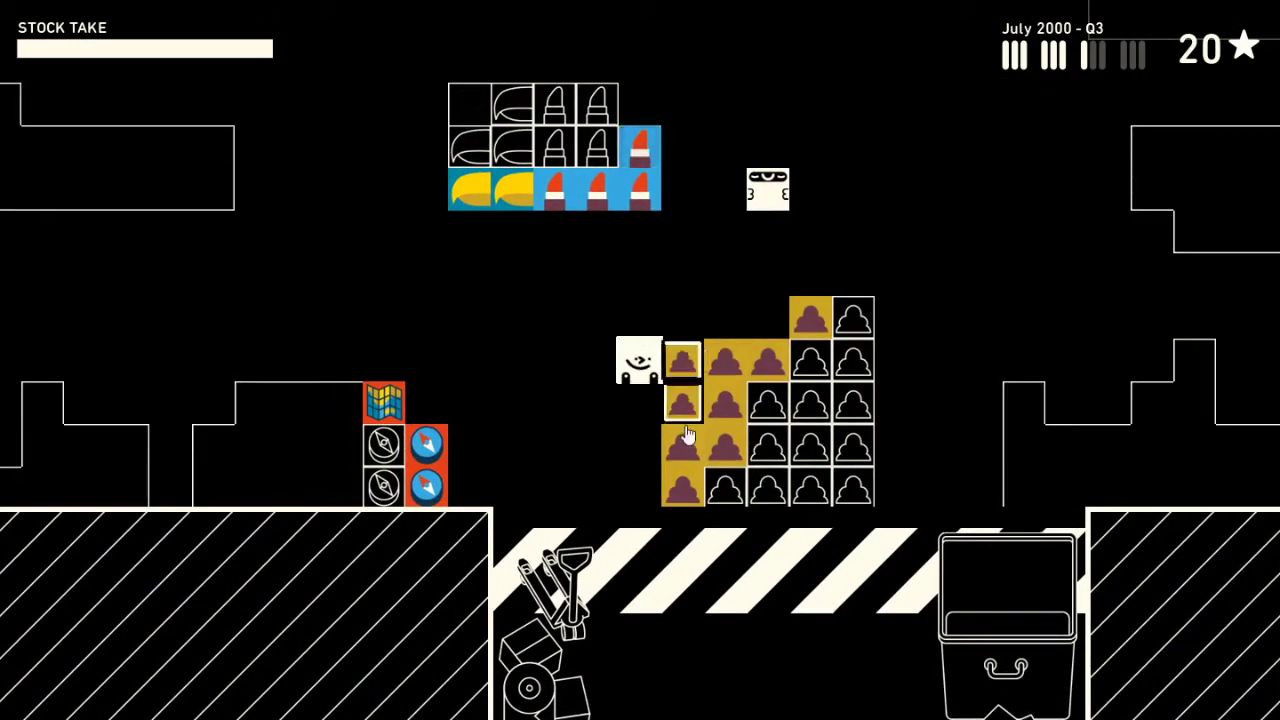
- Carry the brown mound block left and upward
{"action": "key", "text": "Left"}
{"action": "key", "text": "Left"}
{"action": "key", "text": "Left"}
{"action": "key", "text": "Left"}
{"action": "key", "text": "Left"}
{"action": "key", "text": "Left"}
{"action": "key", "text": "Left"}
{"action": "key", "text": "Left"}
{"action": "key", "text": "Up"}
{"action": "key", "text": "Up"}
{"action": "key", "text": "Up"}
{"action": "key", "text": "Up"}
{"action": "key", "text": "Up"}
{"action": "key", "text": "Up"}
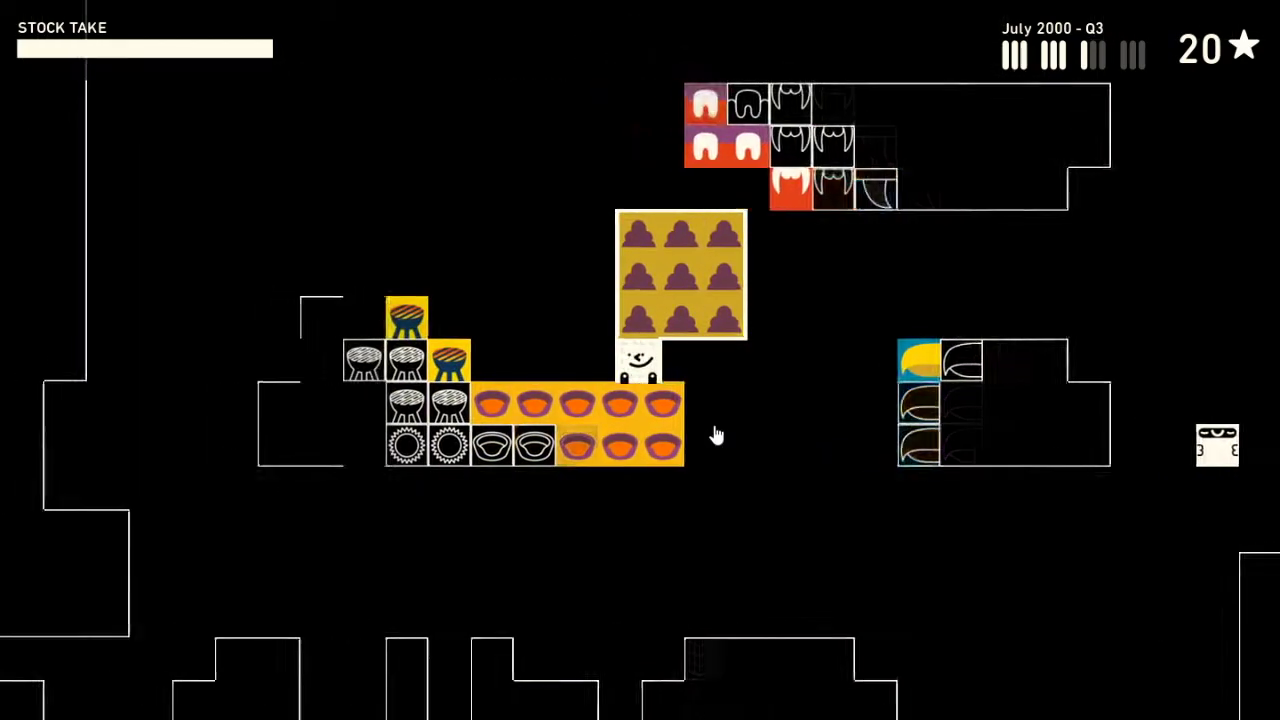
{"action": "key", "text": "Left"}
{"action": "key", "text": "Left"}
{"action": "key", "text": "Left"}
{"action": "key", "text": "Up"}
{"action": "key", "text": "Left"}
{"action": "key", "text": "Left"}
{"action": "key", "text": "Up"}
{"action": "key", "text": "Up"}
{"action": "key", "text": "Up"}
{"action": "key", "text": "Left"}
{"action": "key", "text": "Left"}
{"action": "key", "text": "Up"}
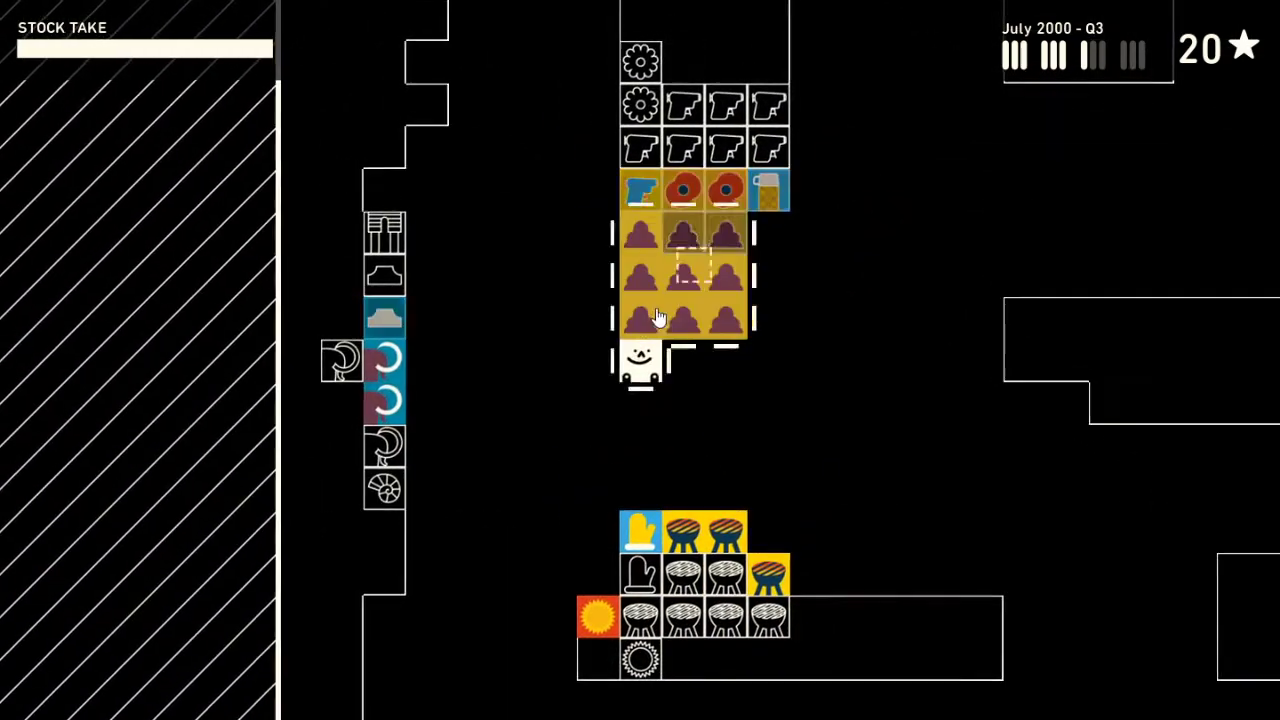
- Set down the brown mounds and walk back beside the brown mound row
{"action": "key", "text": "space"}
{"action": "key", "text": "Right"}
{"action": "key", "text": "Right"}
{"action": "key", "text": "Down"}
{"action": "key", "text": "Down"}
{"action": "key", "text": "Right"}
{"action": "key", "text": "Right"}
{"action": "key", "text": "Right"}
{"action": "key", "text": "Down"}
{"action": "key", "text": "Down"}
{"action": "key", "text": "Right"}
{"action": "key", "text": "Right"}
{"action": "key", "text": "Right"}
{"action": "key", "text": "Down"}
{"action": "key", "text": "Down"}
{"action": "key", "text": "Down"}
{"action": "key", "text": "Right"}
{"action": "key", "text": "Right"}
{"action": "key", "text": "Right"}
{"action": "key", "text": "Down"}
{"action": "key", "text": "Down"}
{"action": "key", "text": "Down"}
{"action": "key", "text": "Right"}
{"action": "key", "text": "Right"}
{"action": "key", "text": "Down"}
{"action": "key", "text": "Down"}
{"action": "key", "text": "Down"}
- Grab more brown mounds as a column and carry them away, turning the trail into a row
{"action": "key", "text": "space"}
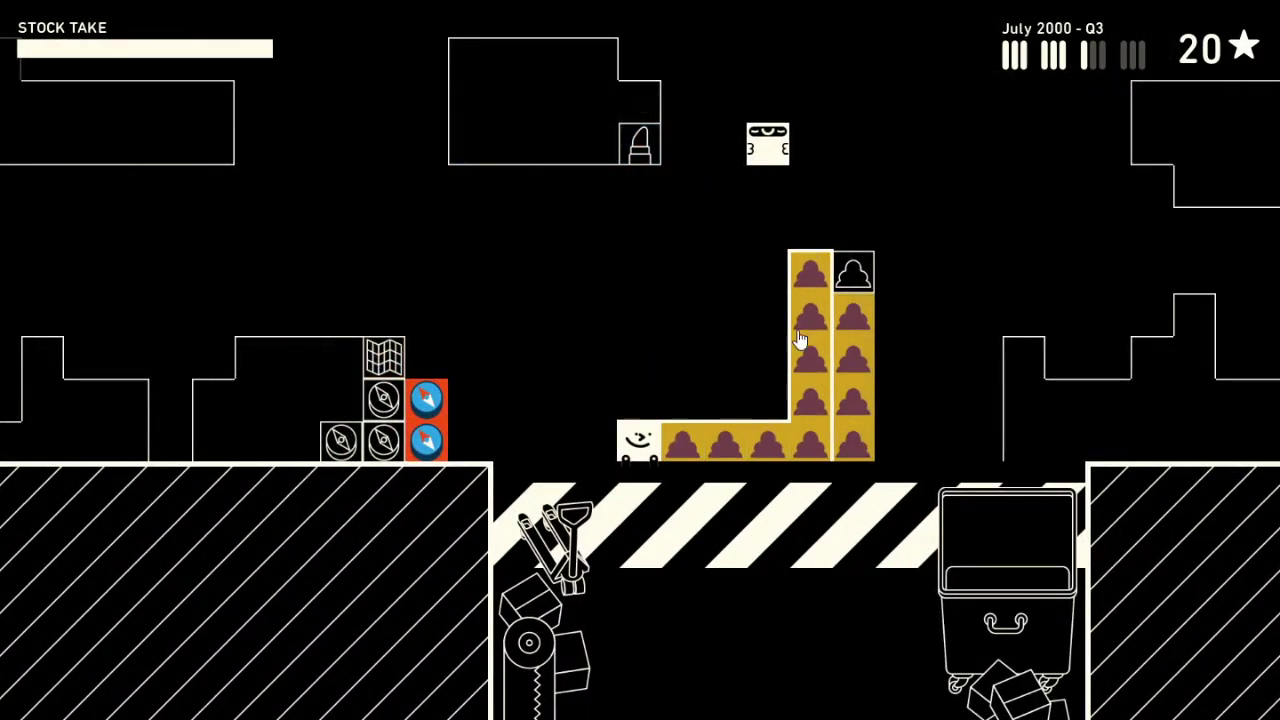
{"action": "key", "text": "Left"}
{"action": "key", "text": "Right"}
{"action": "key", "text": "Left"}
{"action": "key", "text": "Left"}
{"action": "key", "text": "Left"}
{"action": "key", "text": "Up"}
{"action": "key", "text": "Up"}
{"action": "key", "text": "Right"}
{"action": "key", "text": "Right"}
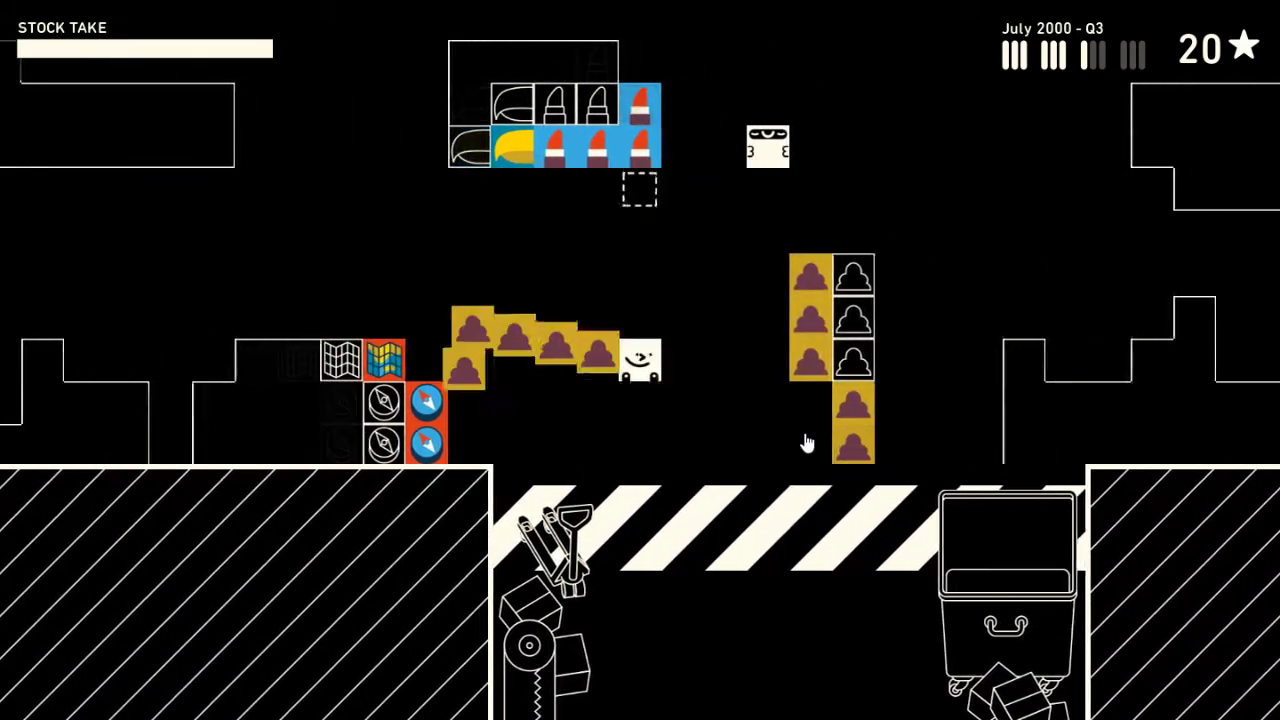
{"action": "key", "text": "Up"}
{"action": "key", "text": "Left"}
{"action": "key", "text": "Left"}
- Rotate the carried brown mounds into a column and rearrange them on the brown shelf
{"action": "key", "text": "Up"}
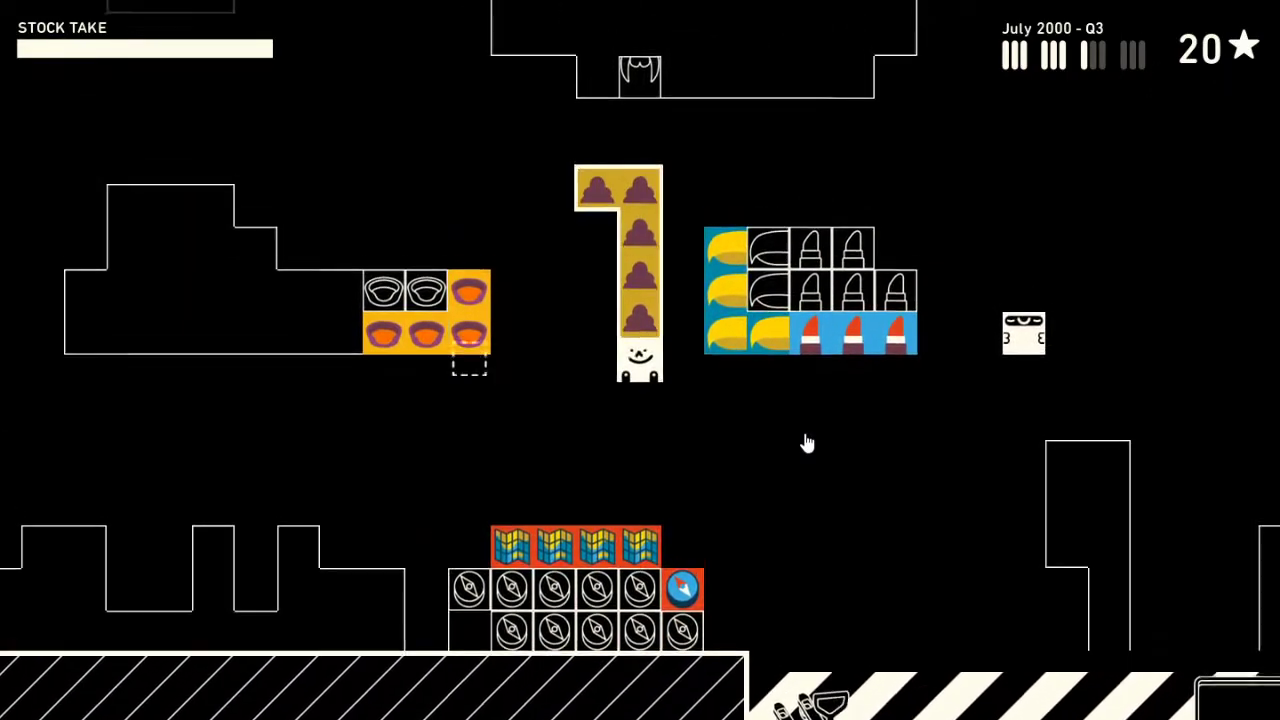
{"action": "key", "text": "Up"}
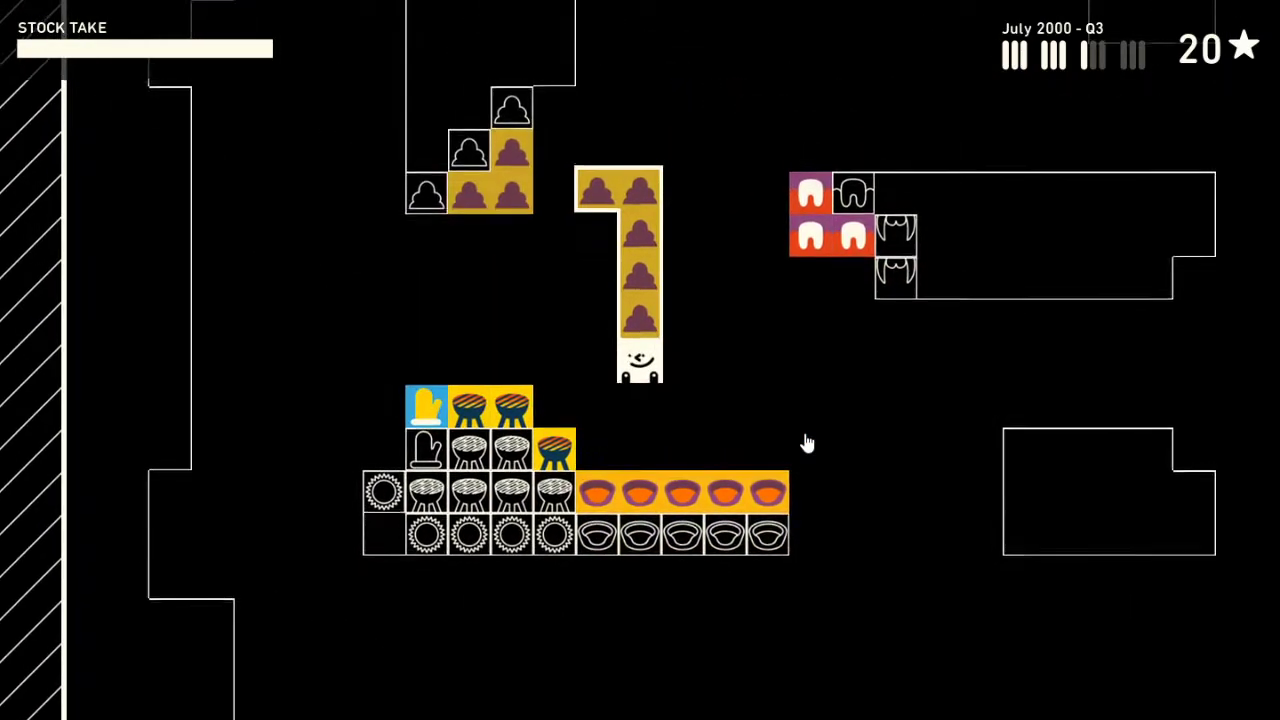
{"action": "key", "text": "Up"}
{"action": "key", "text": "Right"}
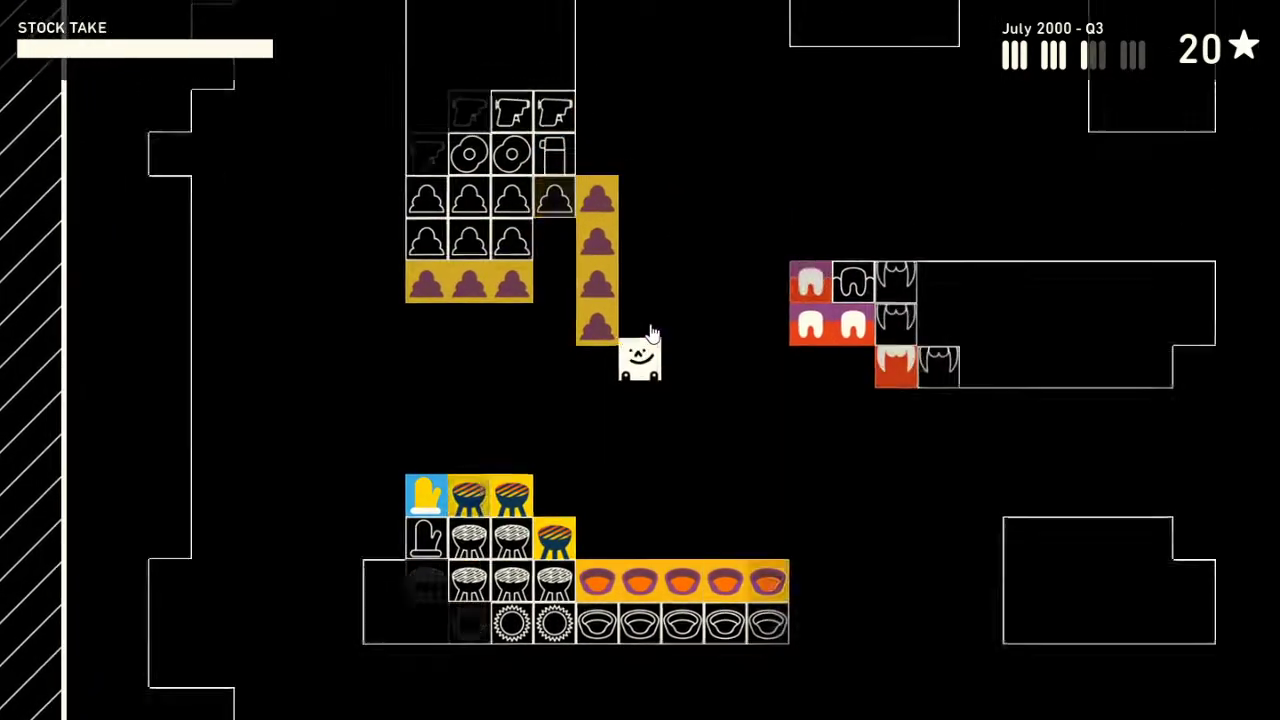
{"action": "key", "text": "Down"}
{"action": "key", "text": "Left"}
{"action": "key", "text": "Right"}
{"action": "key", "text": "Left"}
{"action": "key", "text": "Down"}
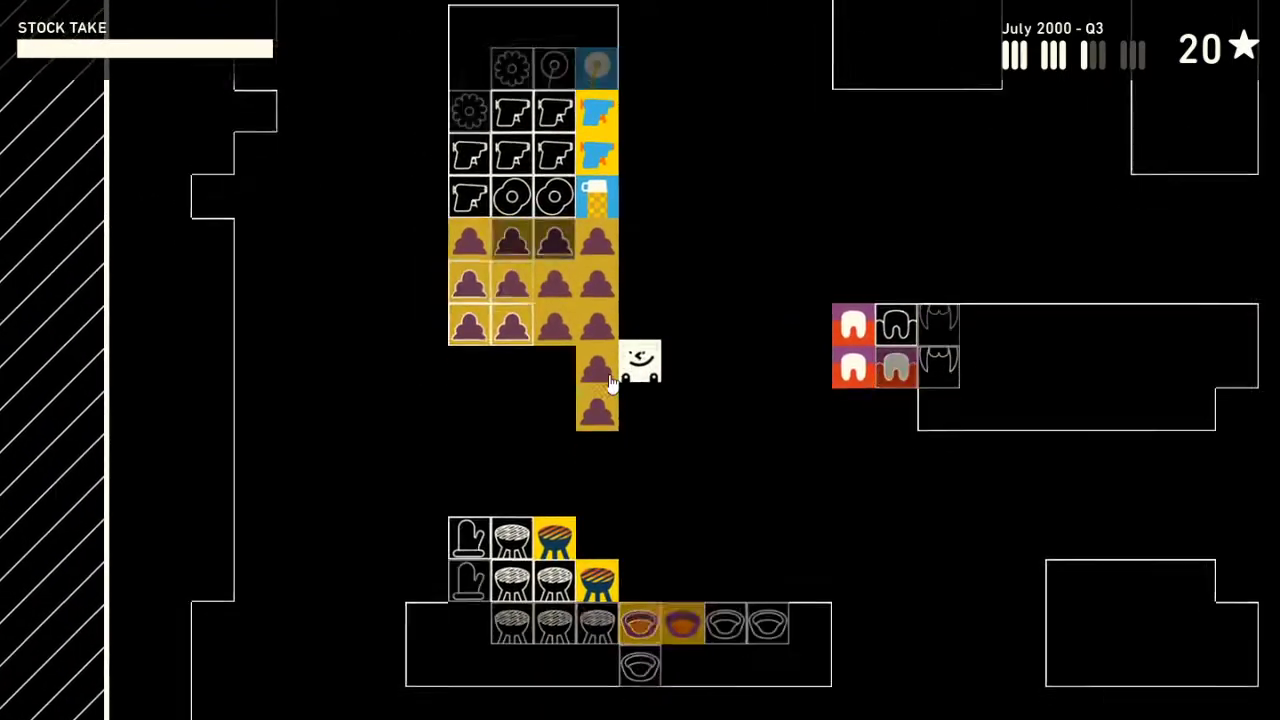
{"action": "key", "text": "Down"}
{"action": "key", "text": "Down"}
{"action": "key", "text": "Down"}
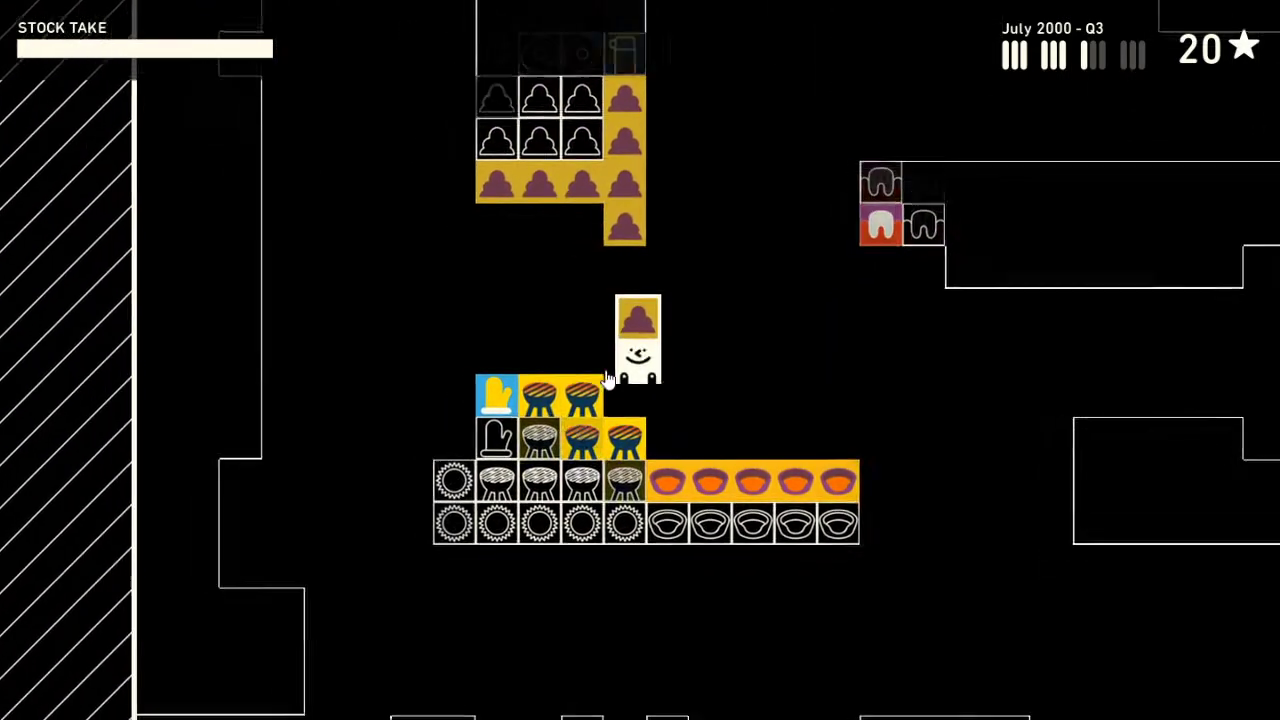
{"action": "key", "text": "Up"}
{"action": "key", "text": "Up"}
{"action": "key", "text": "Left"}
{"action": "key", "text": "Left"}
{"action": "key", "text": "Left"}
{"action": "key", "text": "Right"}
{"action": "key", "text": "Down"}
- Carry the brown mounds across the warehouse and line up beside the brown block
{"action": "key", "text": "Right"}
{"action": "key", "text": "Right"}
{"action": "key", "text": "Right"}
{"action": "key", "text": "Down"}
{"action": "key", "text": "Right"}
{"action": "key", "text": "Right"}
{"action": "key", "text": "Right"}
{"action": "key", "text": "Down"}
{"action": "key", "text": "Down"}
{"action": "key", "text": "Right"}
{"action": "key", "text": "Right"}
{"action": "key", "text": "Right"}
{"action": "key", "text": "Down"}
{"action": "key", "text": "Down"}
{"action": "key", "text": "Down"}
{"action": "key", "text": "Right"}
{"action": "key", "text": "Right"}
{"action": "key", "text": "Right"}
{"action": "key", "text": "Down"}
{"action": "key", "text": "Down"}
{"action": "key", "text": "Right"}
{"action": "key", "text": "Right"}
{"action": "key", "text": "Right"}
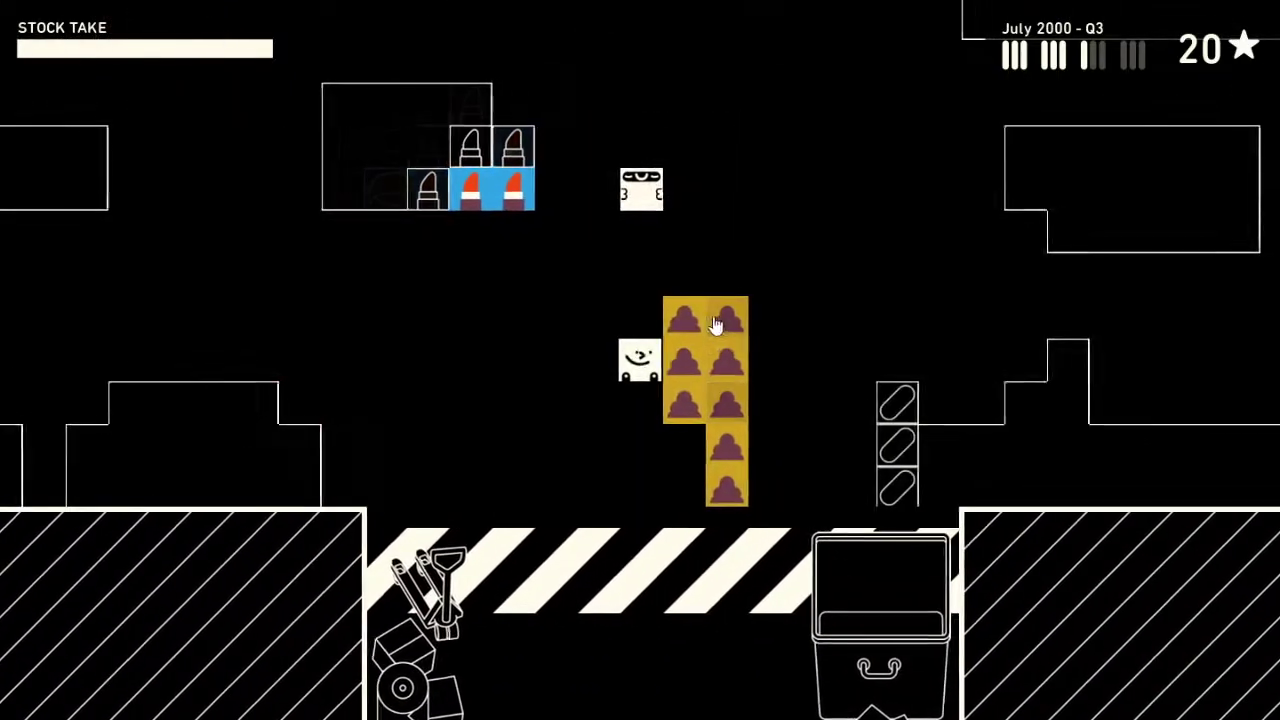
{"action": "key", "text": "Left"}
{"action": "key", "text": "Right"}
{"action": "key", "text": "Up"}
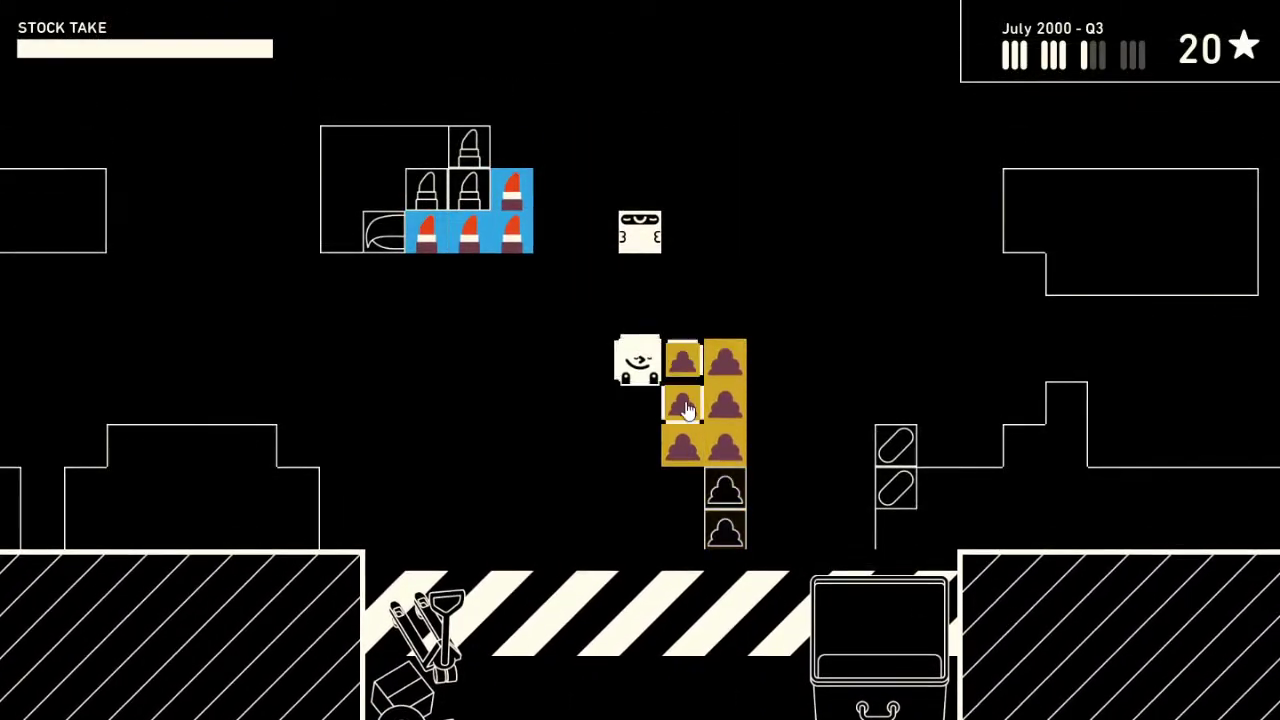
- Gather the remaining brown mounds, rotate the block, and set it beside the mound shelf
{"action": "key", "text": "Up"}
{"action": "key", "text": "Up"}
{"action": "key", "text": "Left"}
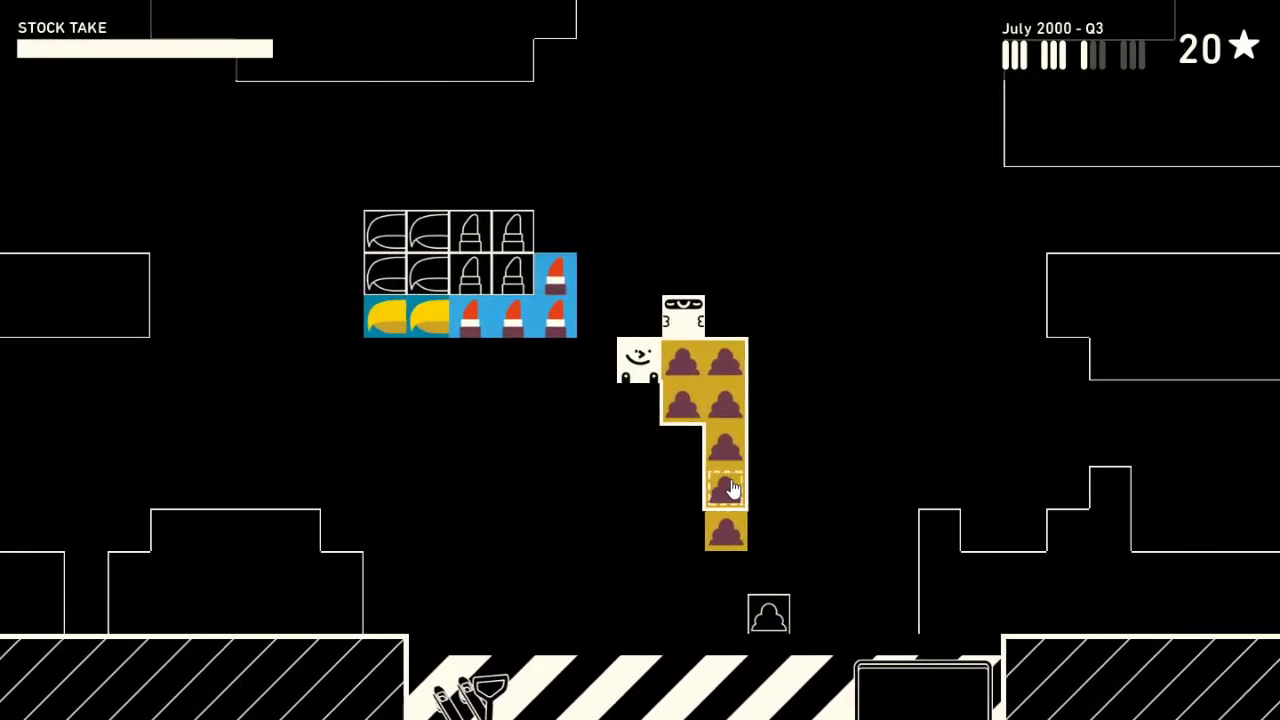
{"action": "key", "text": "Left"}
{"action": "key", "text": "Left"}
{"action": "key", "text": "Down"}
{"action": "key", "text": "Down"}
{"action": "key", "text": "Left"}
{"action": "key", "text": "Left"}
{"action": "key", "text": "Up"}
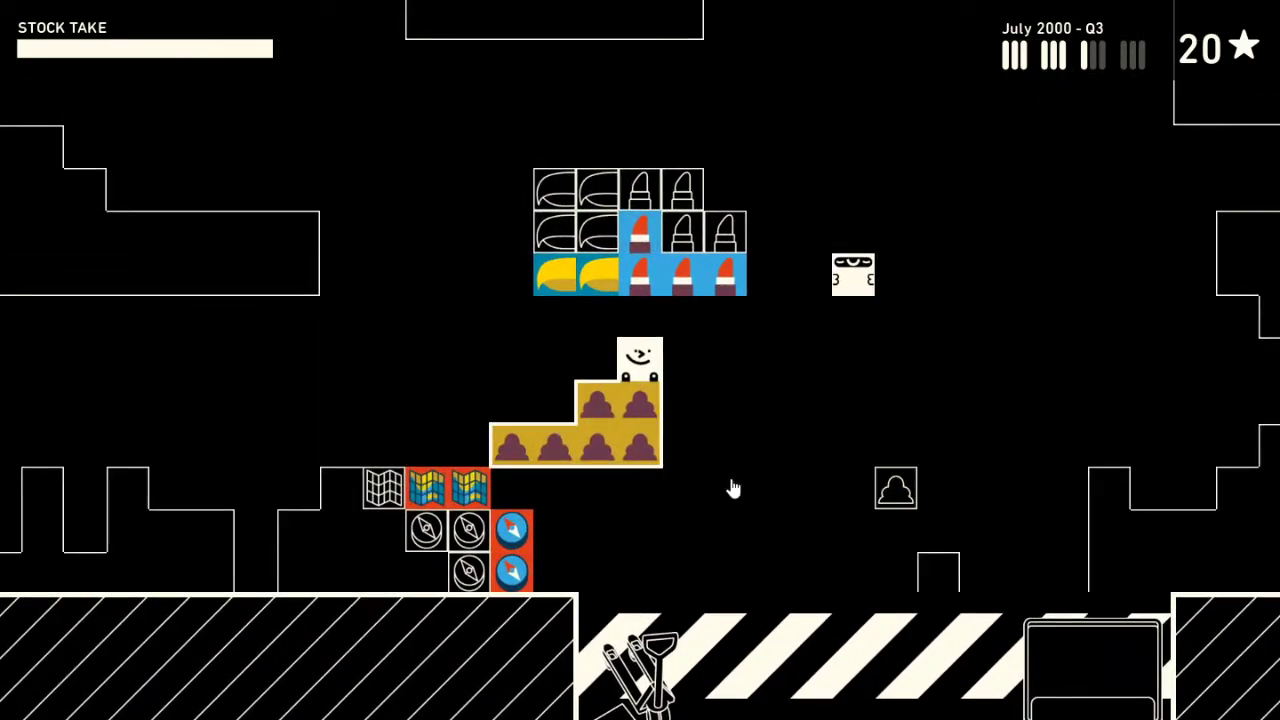
{"action": "key", "text": "Left"}
{"action": "key", "text": "Left"}
{"action": "key", "text": "Up"}
{"action": "key", "text": "Up"}
{"action": "key", "text": "Left"}
{"action": "key", "text": "Up"}
{"action": "key", "text": "Up"}
{"action": "key", "text": "Up"}
{"action": "key", "text": "Right"}
{"action": "key", "text": "Left"}
{"action": "key", "text": "Left"}
{"action": "key", "text": "Up"}
{"action": "key", "text": "Up"}
{"action": "key", "text": "Left"}
{"action": "key", "text": "Left"}
{"action": "key", "text": "Left"}
{"action": "key", "text": "Left"}
{"action": "key", "text": "Left"}
{"action": "key", "text": "Left"}
{"action": "key", "text": "Up"}
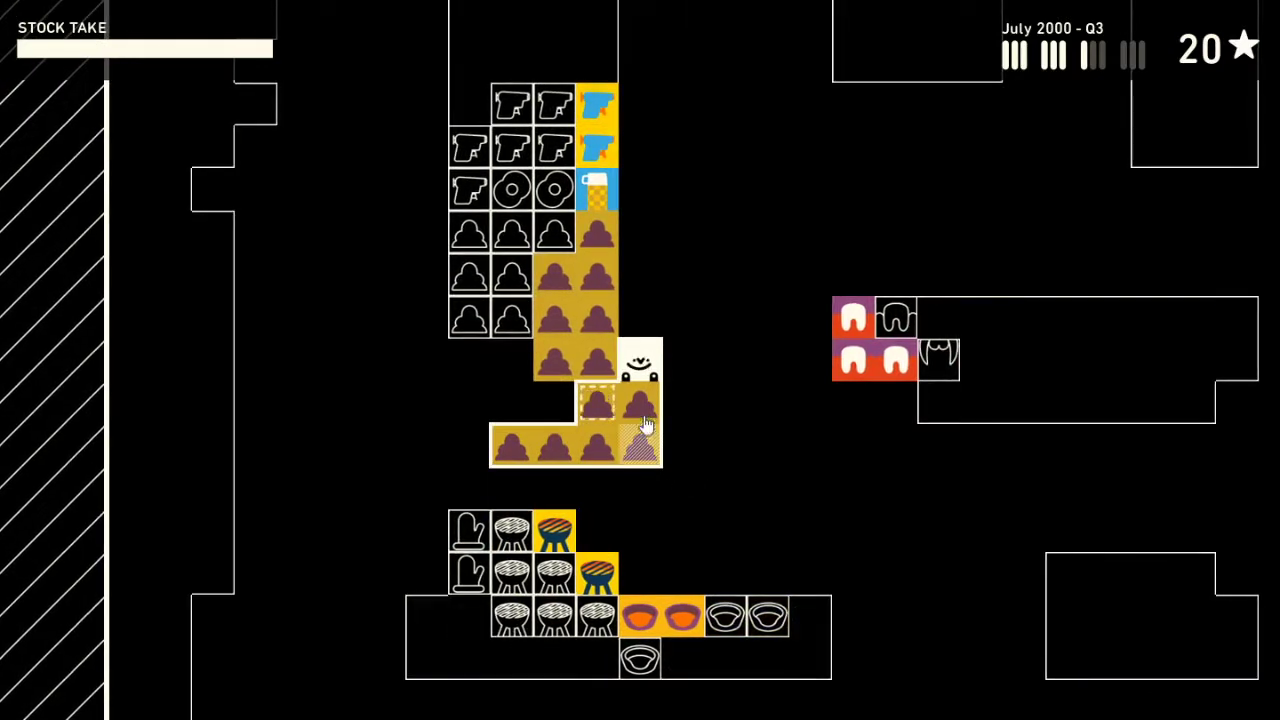
{"action": "key", "text": "space"}
{"action": "key", "text": "Right"}
- Grab the nearby stray gold blob and move it into place on the main gold block
{"action": "key", "text": "Down"}
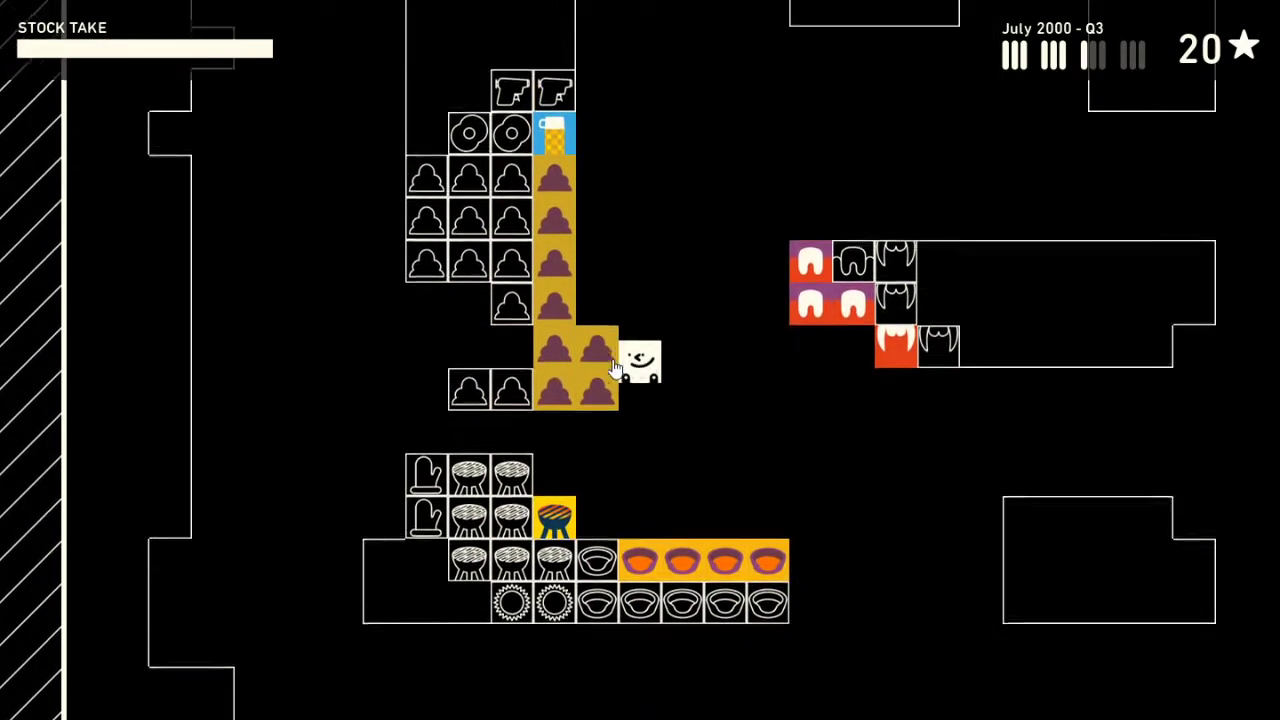
{"action": "key", "text": "Down"}
{"action": "key", "text": "Left"}
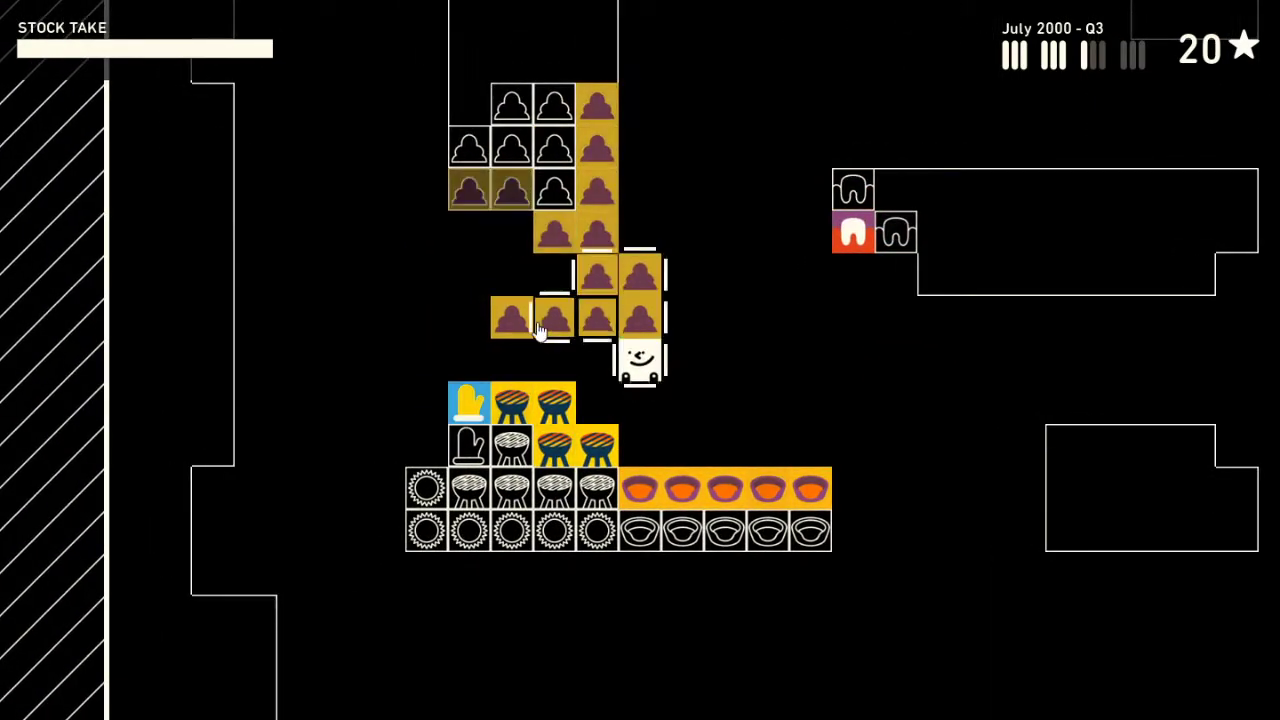
{"action": "key", "text": "Left"}
{"action": "key", "text": "Left"}
{"action": "key", "text": "Left"}
{"action": "key", "text": "Up"}
{"action": "key", "text": "Up"}
{"action": "key", "text": "Down"}
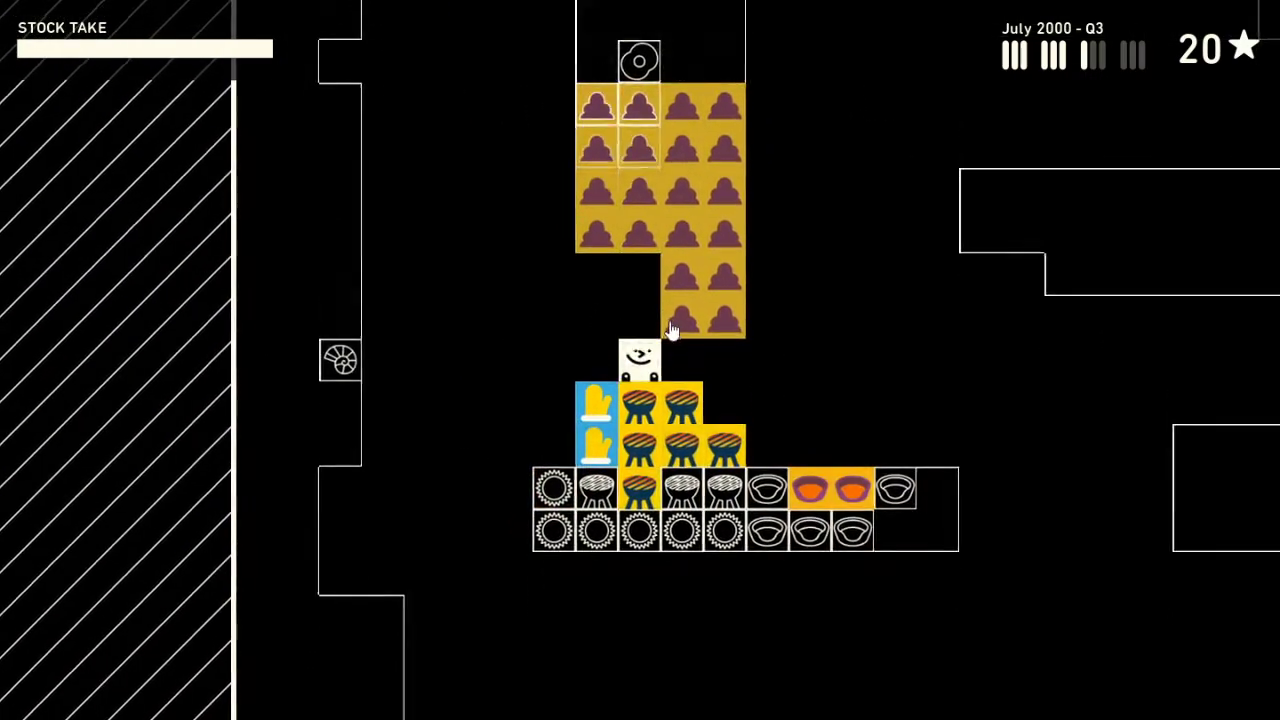
{"action": "key", "text": "Right"}
{"action": "key", "text": "Left"}
{"action": "key", "text": "Left"}
{"action": "key", "text": "Up"}
- Fetch a gold blob from the delivery dock and bring it to the gold column
{"action": "key", "text": "Right"}
{"action": "key", "text": "Right"}
{"action": "key", "text": "Right"}
{"action": "key", "text": "Right"}
{"action": "key", "text": "Right"}
{"action": "key", "text": "Right"}
{"action": "key", "text": "Right"}
{"action": "key", "text": "Down"}
{"action": "key", "text": "Down"}
{"action": "key", "text": "Down"}
{"action": "key", "text": "Down"}
{"action": "key", "text": "Down"}
{"action": "key", "text": "Down"}
{"action": "key", "text": "Down"}
{"action": "key", "text": "Down"}
{"action": "key", "text": "Right"}
{"action": "key", "text": "Right"}
{"action": "key", "text": "Right"}
{"action": "key", "text": "Right"}
{"action": "key", "text": "Right"}
{"action": "key", "text": "Down"}
{"action": "key", "text": "space"}
{"action": "key", "text": "Down"}
{"action": "key", "text": "Down"}
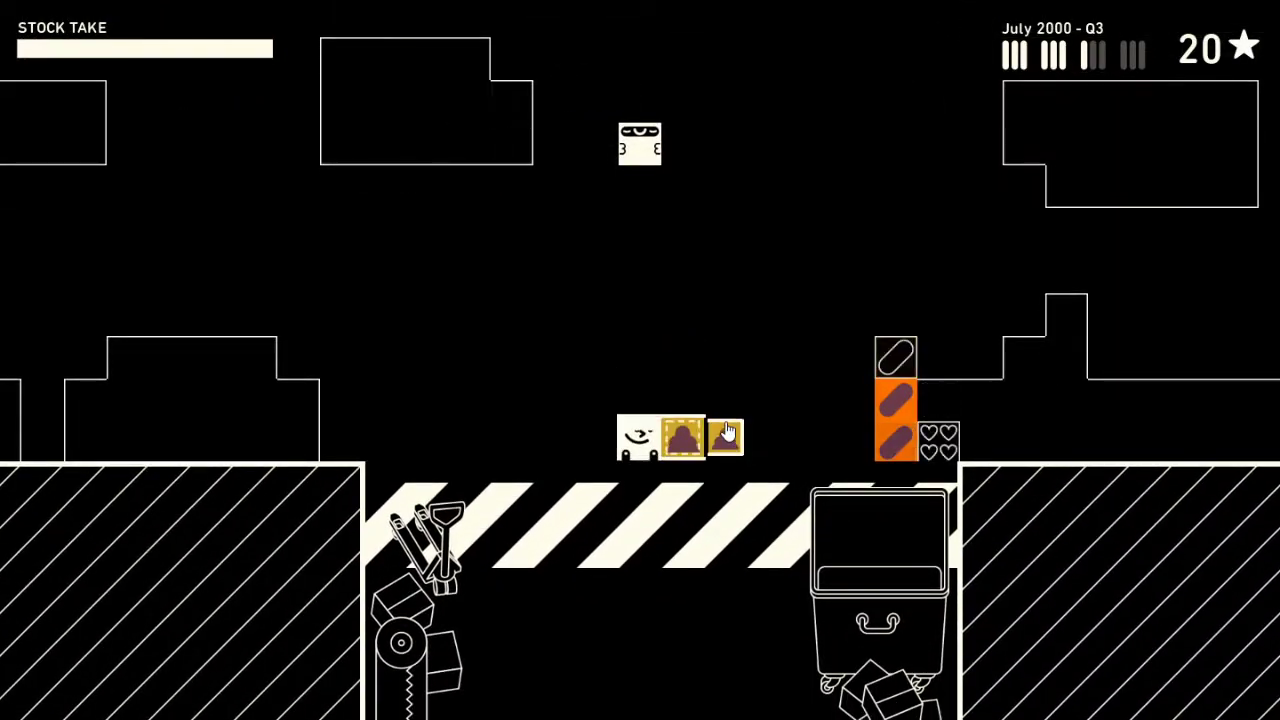
{"action": "key", "text": "Up"}
{"action": "key", "text": "Up"}
{"action": "key", "text": "Left"}
{"action": "key", "text": "Left"}
{"action": "key", "text": "Left"}
{"action": "key", "text": "Left"}
{"action": "key", "text": "Left"}
{"action": "key", "text": "Left"}
{"action": "key", "text": "Up"}
{"action": "key", "text": "Left"}
{"action": "key", "text": "Left"}
{"action": "key", "text": "Up"}
{"action": "key", "text": "Up"}
{"action": "key", "text": "Up"}
{"action": "key", "text": "Up"}
{"action": "key", "text": "Up"}
{"action": "key", "text": "Up"}
{"action": "key", "text": "Left"}
{"action": "key", "text": "Left"}
{"action": "key", "text": "Left"}
{"action": "key", "text": "Up"}
{"action": "key", "text": "Up"}
{"action": "key", "text": "Up"}
{"action": "key", "text": "Left"}
{"action": "key", "text": "Left"}
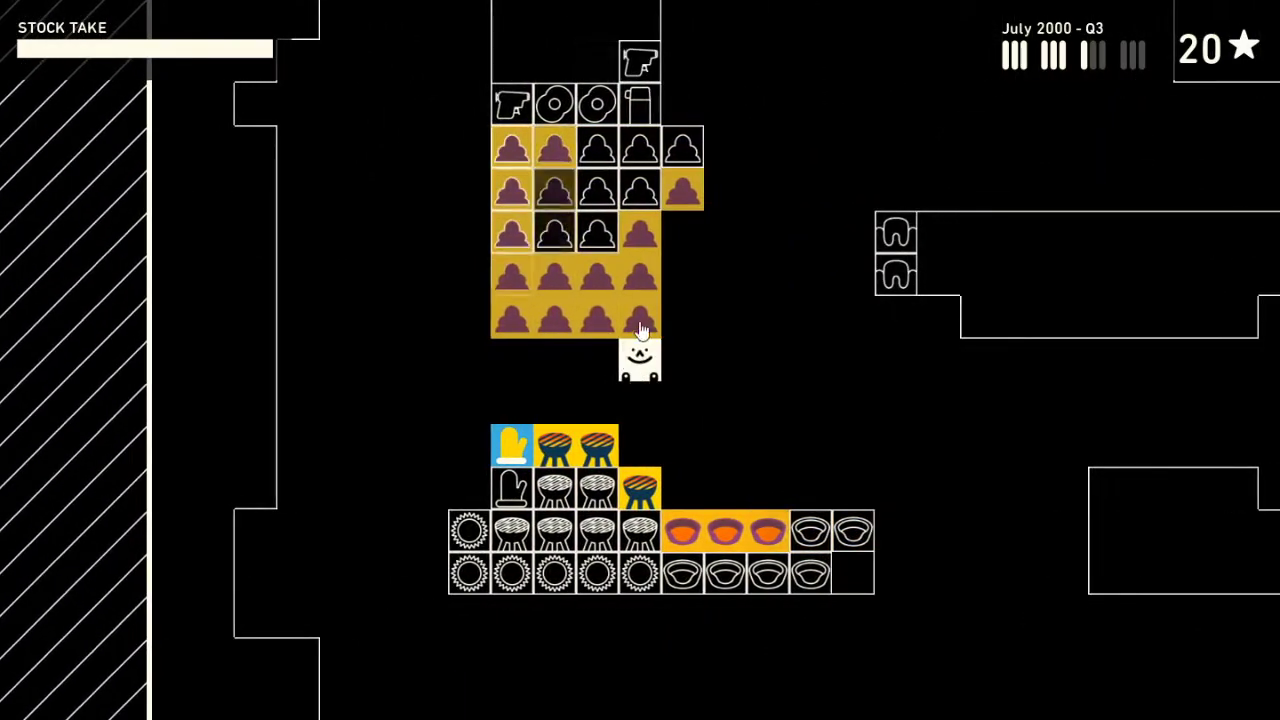
- Turn the carried gold products into a vertical column and set them on the gold column
{"action": "key", "text": "Right"}
{"action": "key", "text": "Up"}
{"action": "key", "text": "Up"}
{"action": "key", "text": "Up"}
{"action": "key", "text": "Up"}
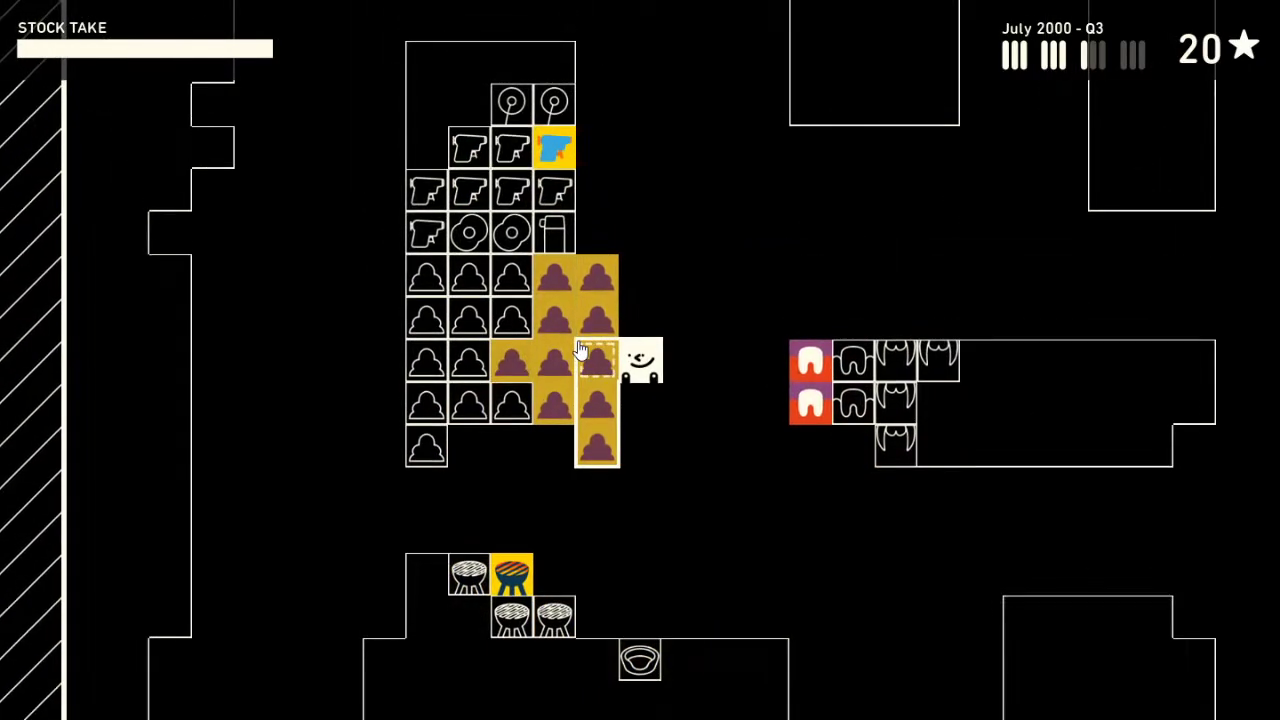
{"action": "key", "text": "Right"}
{"action": "key", "text": "space"}
{"action": "key", "text": "Left"}
{"action": "key", "text": "Left"}
{"action": "key", "text": "Up"}
{"action": "key", "text": "Up"}
{"action": "key", "text": "Up"}
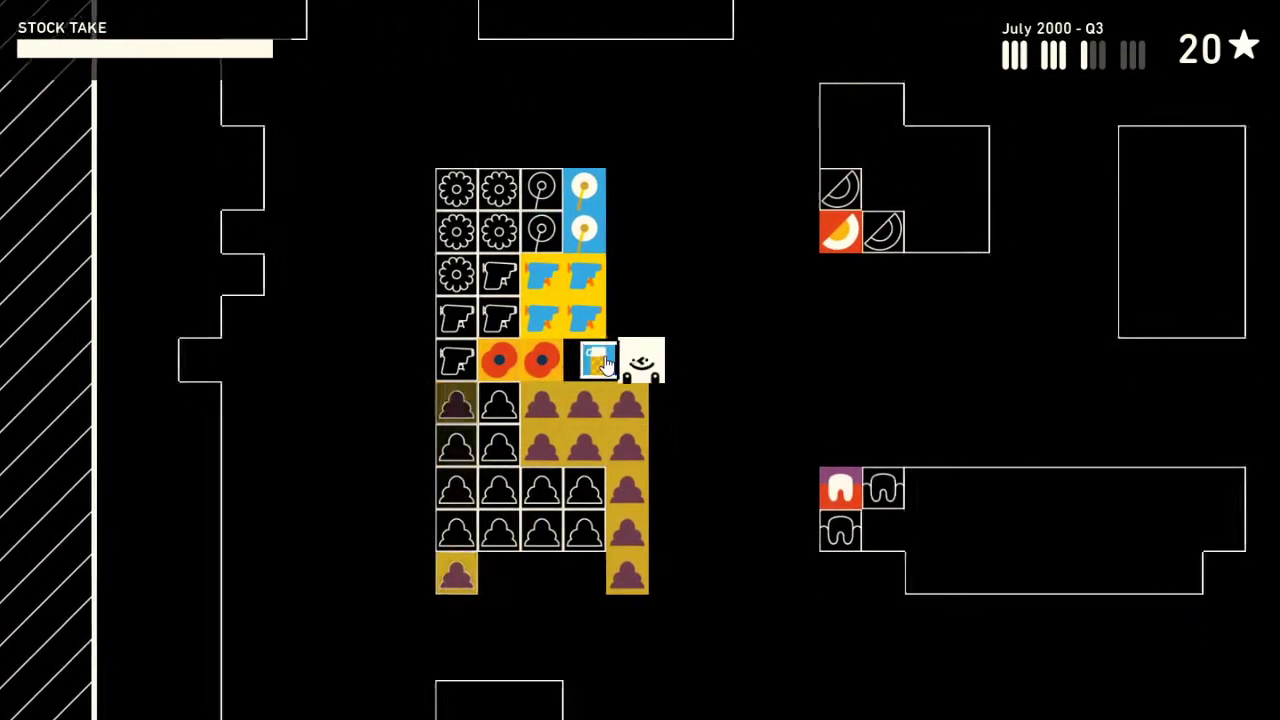
- Line up with the gold block and add the carried gold product to the stack
{"action": "key", "text": "Up"}
{"action": "key", "text": "Up"}
{"action": "key", "text": "Right"}
{"action": "key", "text": "Down"}
{"action": "key", "text": "Down"}
{"action": "key", "text": "Down"}
{"action": "key", "text": "Down"}
{"action": "key", "text": "Down"}
{"action": "key", "text": "Down"}
{"action": "key", "text": "Left"}
{"action": "key", "text": "Left"}
{"action": "key", "text": "Down"}
{"action": "key", "text": "Down"}
{"action": "key", "text": "Up"}
{"action": "key", "text": "Up"}
{"action": "key", "text": "Up"}
{"action": "key", "text": "Up"}
{"action": "key", "text": "Up"}
{"action": "key", "text": "Up"}
{"action": "key", "text": "Up"}
{"action": "key", "text": "Left"}
{"action": "key", "text": "space"}
{"action": "key", "text": "Down"}
{"action": "key", "text": "Down"}
{"action": "key", "text": "Right"}
{"action": "key", "text": "Right"}
{"action": "key", "text": "Down"}
{"action": "key", "text": "Down"}
{"action": "key", "text": "Down"}
{"action": "key", "text": "Left"}
{"action": "key", "text": "Left"}
{"action": "key", "text": "Left"}
{"action": "key", "text": "Left"}
{"action": "key", "text": "Left"}
{"action": "key", "text": "Left"}
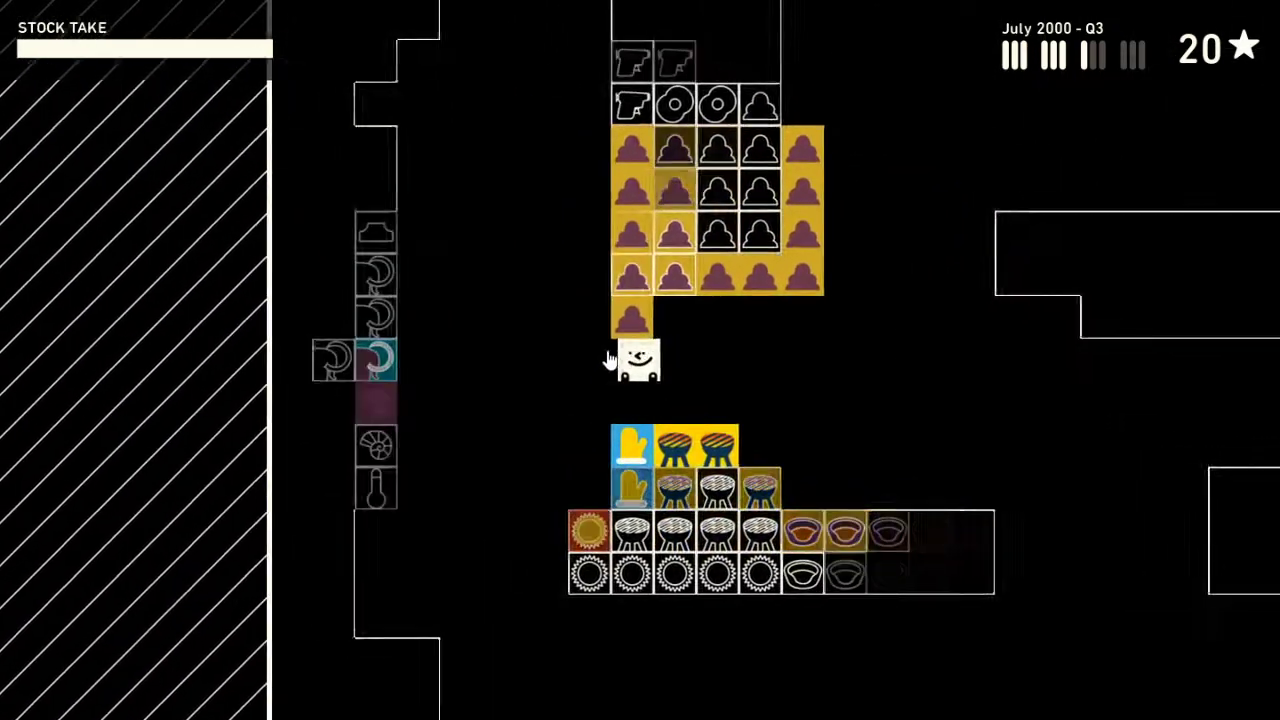
- Pick up one more stray gold blob and set it into the main gold block
{"action": "key", "text": "Right"}
{"action": "key", "text": "Up"}
{"action": "key", "text": "space"}
{"action": "key", "text": "Right"}
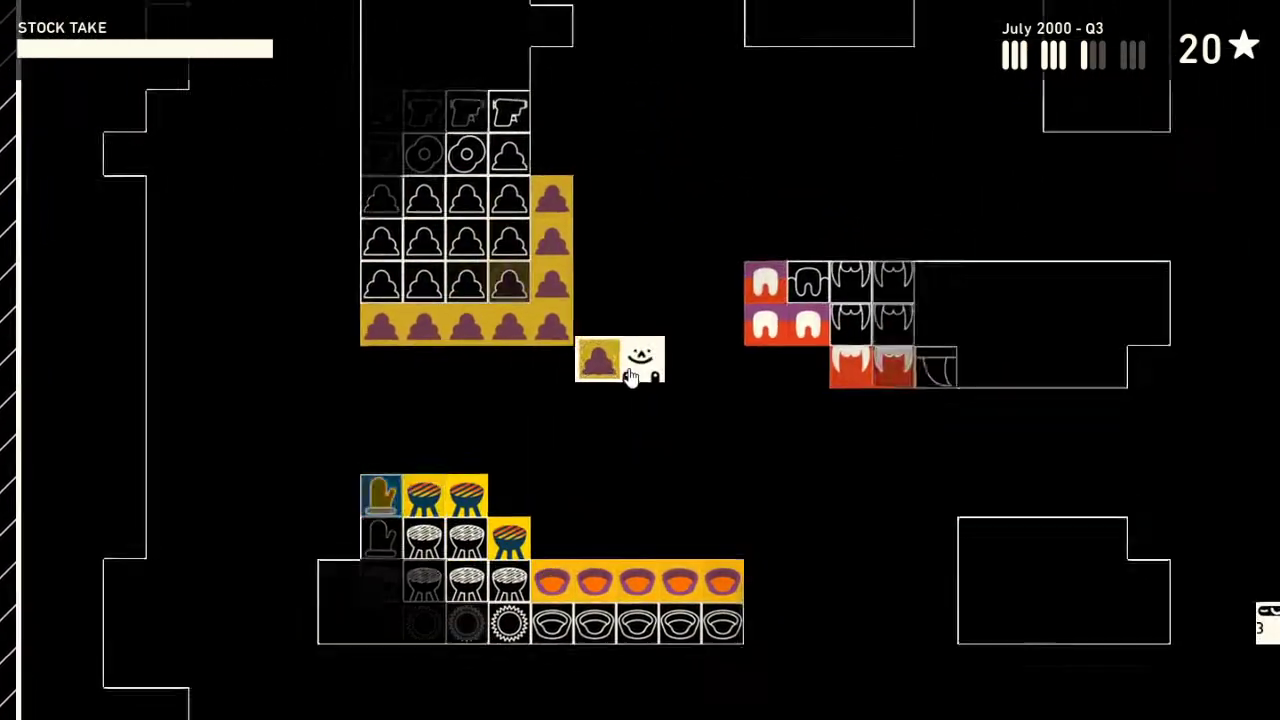
{"action": "key", "text": "Up"}
{"action": "key", "text": "Up"}
{"action": "key", "text": "Up"}
{"action": "key", "text": "Up"}
{"action": "key", "text": "Left"}
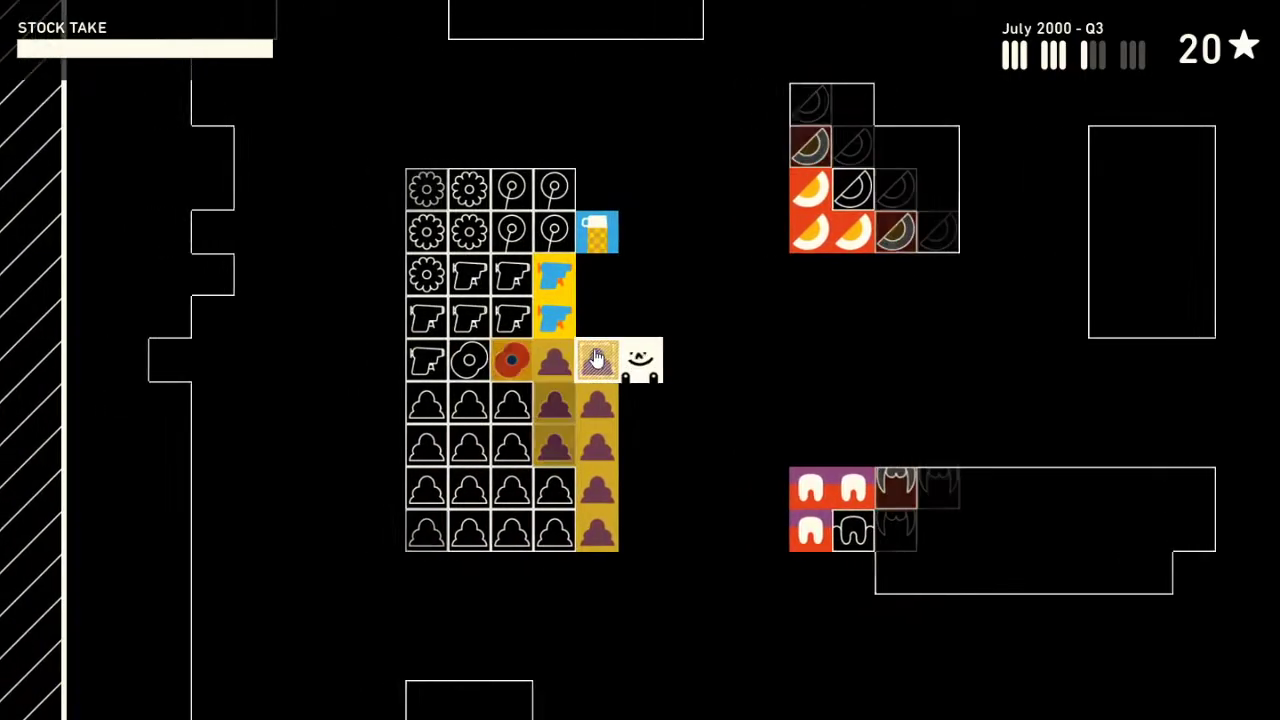
{"action": "key", "text": "space"}
{"action": "key", "text": "Right"}
{"action": "key", "text": "Down"}
{"action": "key", "text": "Left"}
{"action": "key", "text": "Down"}
{"action": "key", "text": "Right"}
{"action": "key", "text": "Right"}
{"action": "key", "text": "Right"}
- Walk down past the lamp, tent, cone and music note shelves
{"action": "key", "text": "Right"}
{"action": "key", "text": "Right"}
{"action": "key", "text": "Right"}
{"action": "key", "text": "Left"}
{"action": "key", "text": "Left"}
{"action": "key", "text": "Left"}
{"action": "key", "text": "Up"}
{"action": "key", "text": "Up"}
{"action": "key", "text": "Up"}
{"action": "key", "text": "Up"}
{"action": "key", "text": "Up"}
{"action": "key", "text": "Right"}
{"action": "key", "text": "Right"}
{"action": "key", "text": "Right"}
{"action": "key", "text": "Right"}
{"action": "key", "text": "Up"}
{"action": "key", "text": "Up"}
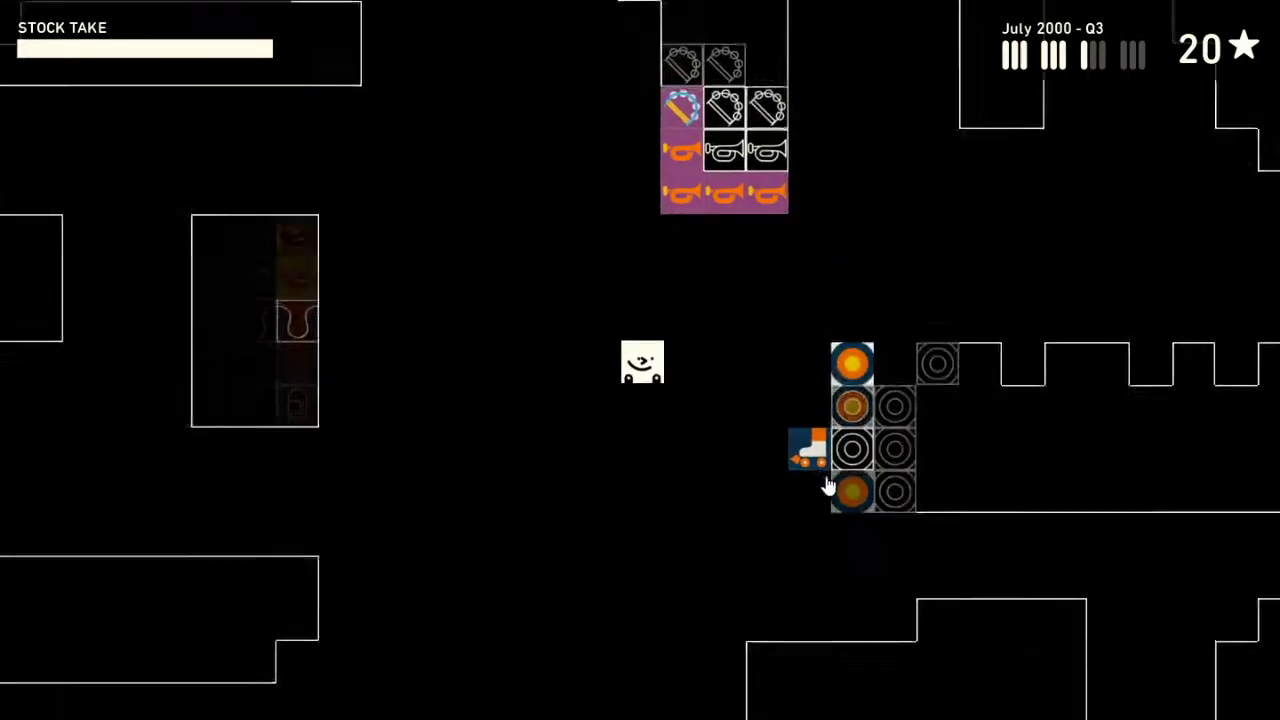
{"action": "key", "text": "Right"}
{"action": "key", "text": "Right"}
{"action": "key", "text": "Right"}
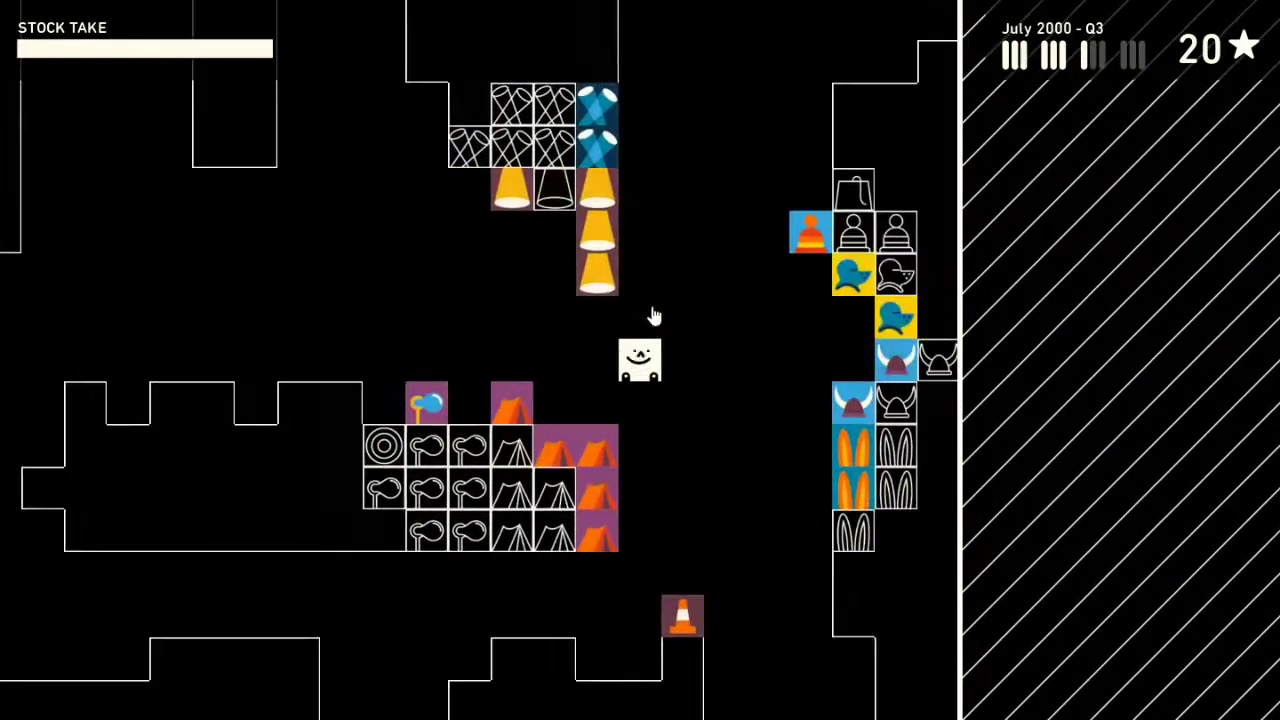
{"action": "key", "text": "Right"}
{"action": "key", "text": "Right"}
{"action": "key", "text": "Right"}
{"action": "key", "text": "Right"}
{"action": "key", "text": "Down"}
{"action": "key", "text": "Down"}
{"action": "key", "text": "Down"}
{"action": "key", "text": "Down"}
{"action": "key", "text": "Down"}
{"action": "key", "text": "Down"}
{"action": "key", "text": "Left"}
{"action": "key", "text": "Down"}
{"action": "key", "text": "Right"}
{"action": "key", "text": "Down"}
{"action": "key", "text": "Down"}
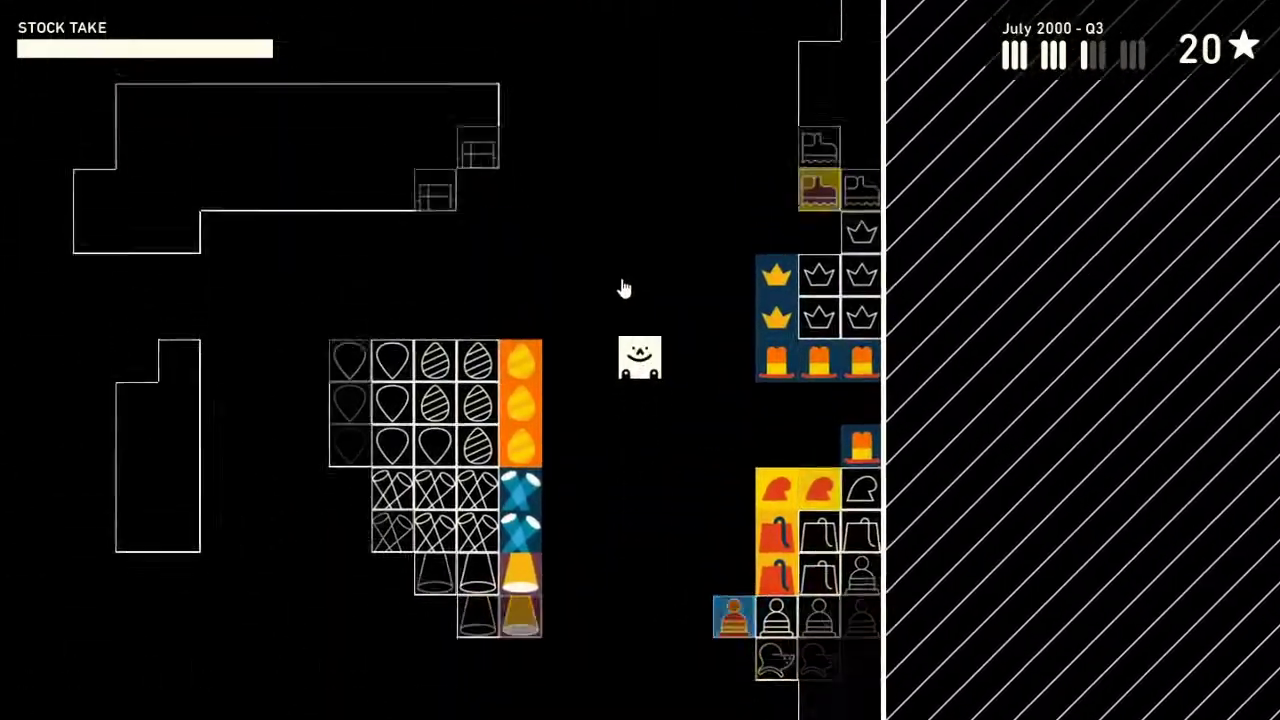
{"action": "key", "text": "Up"}
{"action": "key", "text": "Up"}
{"action": "key", "text": "Up"}
{"action": "key", "text": "Left"}
{"action": "key", "text": "Left"}
{"action": "key", "text": "Left"}
{"action": "key", "text": "Left"}
{"action": "key", "text": "Down"}
{"action": "key", "text": "Down"}
{"action": "key", "text": "Down"}
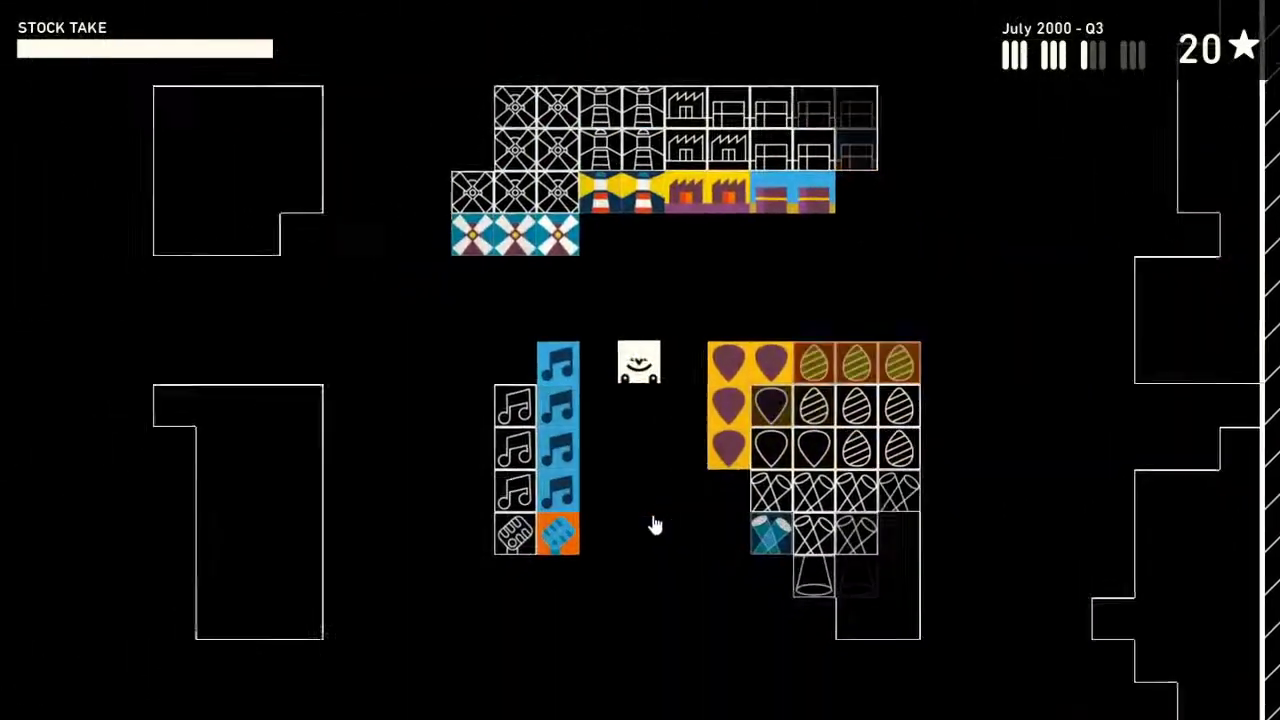
{"action": "key", "text": "Down"}
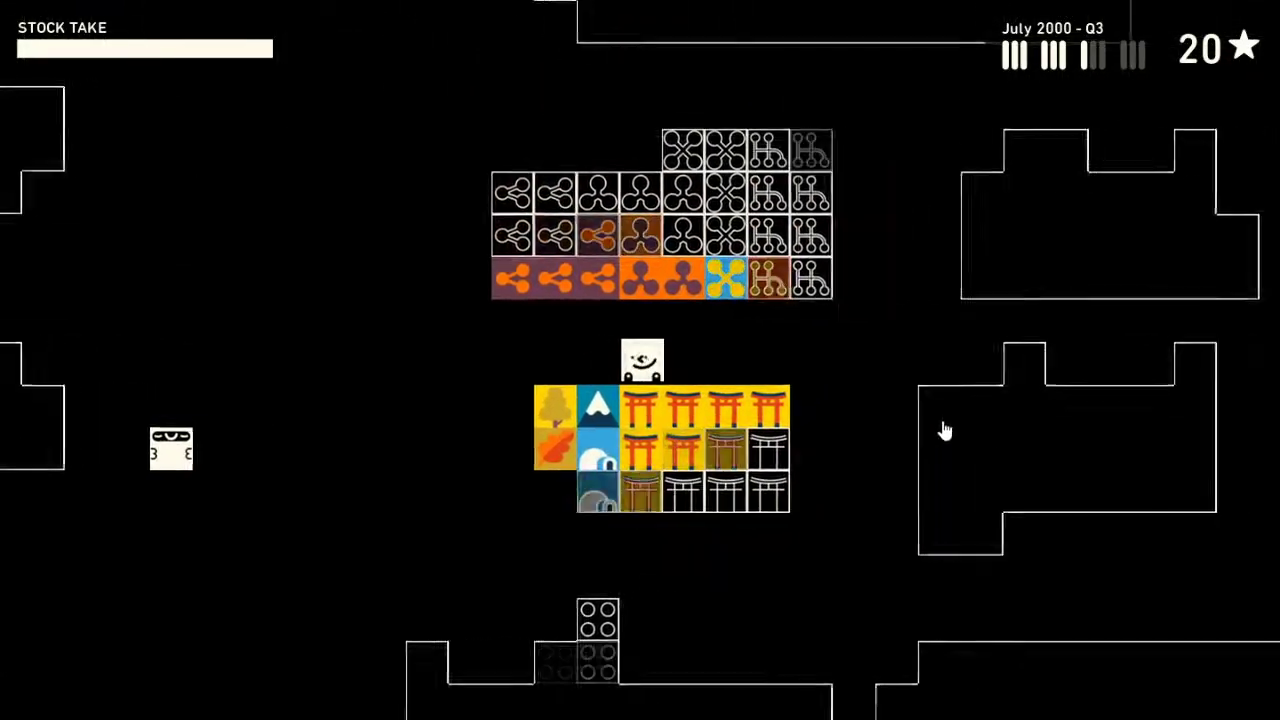
- Reach the card-suit and domino area and line up beside the card-suit products
{"action": "key", "text": "Right"}
{"action": "key", "text": "Right"}
{"action": "key", "text": "Right"}
{"action": "key", "text": "Right"}
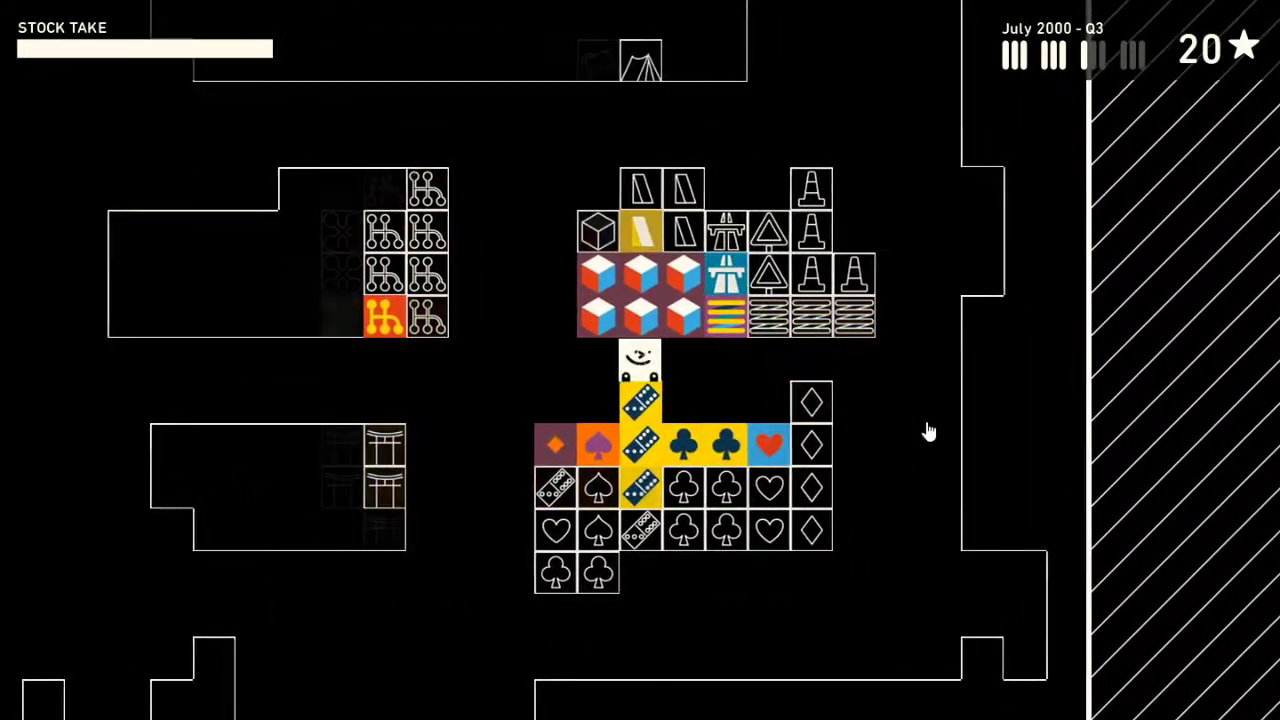
{"action": "key", "text": "Down"}
{"action": "key", "text": "Right"}
{"action": "key", "text": "Right"}
{"action": "key", "text": "Right"}
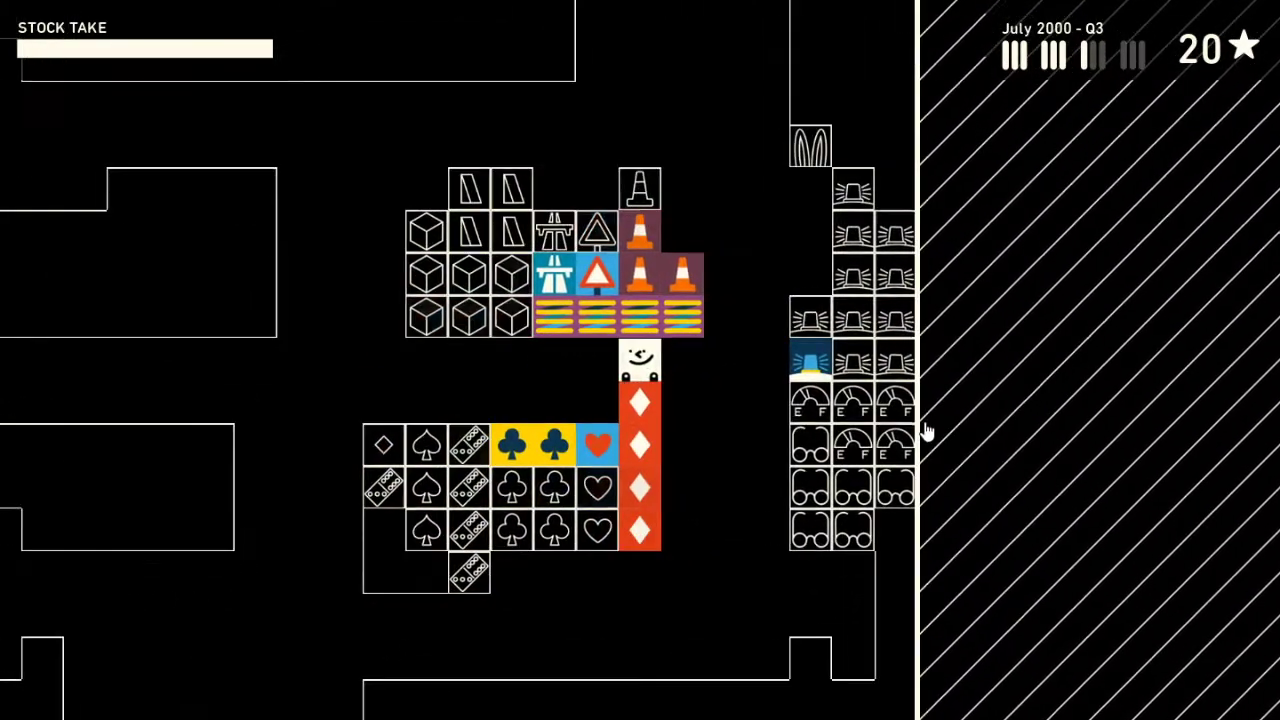
{"action": "key", "text": "Down"}
{"action": "key", "text": "Left"}
{"action": "key", "text": "Left"}
- Pick up the blue heart product and carry it over to the hearts
{"action": "key", "text": "Down"}
{"action": "key", "text": "Down"}
{"action": "key", "text": "Down"}
{"action": "key", "text": "space"}
{"action": "key", "text": "Down"}
{"action": "key", "text": "Down"}
{"action": "key", "text": "Right"}
{"action": "key", "text": "Right"}
{"action": "key", "text": "Right"}
{"action": "key", "text": "Right"}
{"action": "key", "text": "Right"}
{"action": "key", "text": "Right"}
{"action": "key", "text": "Up"}
- Drop the heart with the hearts, then move the yellow club products to the clubs
{"action": "key", "text": "space"}
{"action": "key", "text": "Left"}
{"action": "key", "text": "Left"}
{"action": "key", "text": "Left"}
{"action": "key", "text": "Left"}
{"action": "key", "text": "Down"}
{"action": "key", "text": "space"}
{"action": "key", "text": "Right"}
{"action": "key", "text": "Right"}
{"action": "key", "text": "Up"}
{"action": "key", "text": "space"}
{"action": "key", "text": "Left"}
{"action": "key", "text": "Left"}
{"action": "key", "text": "Left"}
{"action": "key", "text": "Left"}
{"action": "key", "text": "Up"}
{"action": "key", "text": "Up"}
- Move the domino product below the spades
{"action": "key", "text": "space"}
{"action": "key", "text": "Down"}
{"action": "key", "text": "Down"}
{"action": "key", "text": "Right"}
{"action": "key", "text": "space"}
{"action": "key", "text": "Left"}
{"action": "key", "text": "Left"}
{"action": "key", "text": "Left"}
{"action": "key", "text": "Left"}
{"action": "key", "text": "Left"}
{"action": "key", "text": "Left"}
{"action": "key", "text": "Left"}
{"action": "key", "text": "Left"}
{"action": "key", "text": "Left"}
{"action": "key", "text": "Left"}
{"action": "key", "text": "Left"}
{"action": "key", "text": "Right"}
{"action": "key", "text": "Right"}
{"action": "key", "text": "Right"}
{"action": "key", "text": "Left"}
{"action": "key", "text": "Left"}
{"action": "key", "text": "Left"}
{"action": "key", "text": "Up"}
{"action": "key", "text": "Left"}
{"action": "key", "text": "Left"}
{"action": "key", "text": "Left"}
{"action": "key", "text": "Up"}
{"action": "key", "text": "Up"}
{"action": "key", "text": "Up"}
{"action": "key", "text": "Up"}
{"action": "key", "text": "Up"}
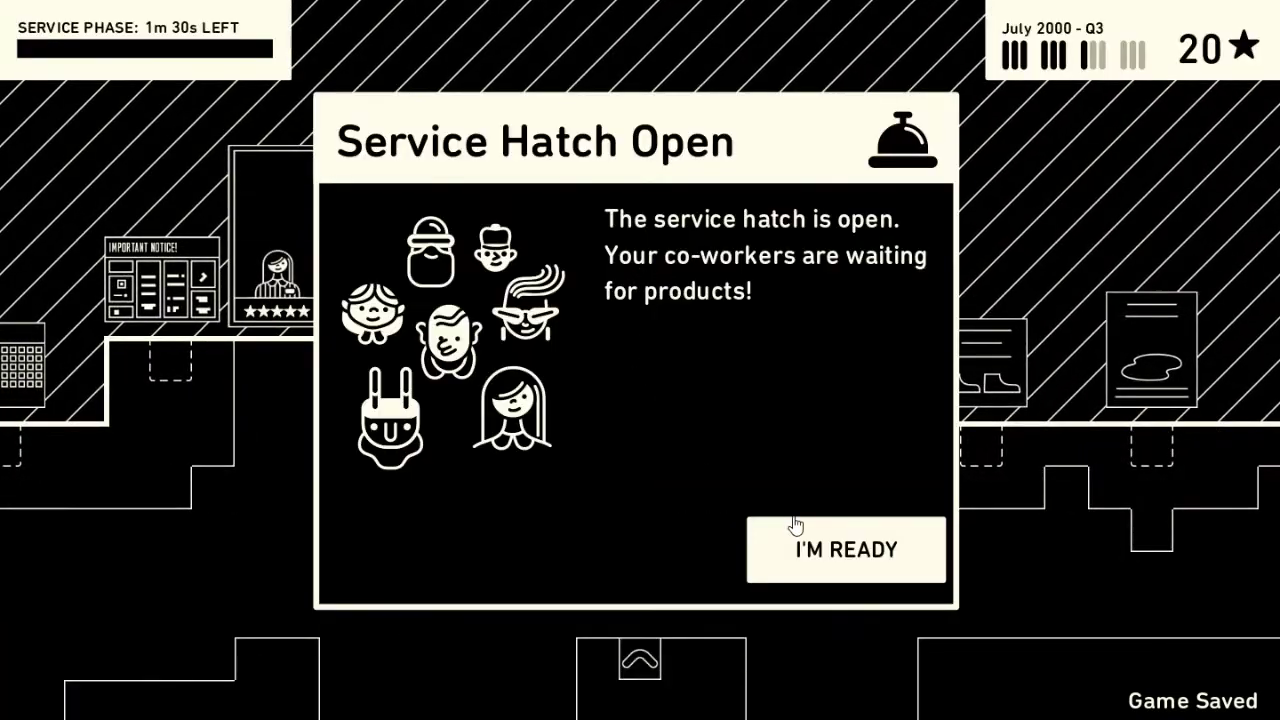
- Dismiss the Service Hatch notice to start serving and pick up two cherry products
{"action": "left_click", "coordinate": [795, 525]}
{"action": "key", "text": "Down"}
{"action": "key", "text": "Down"}
{"action": "key", "text": "Down"}
{"action": "key", "text": "Down"}
{"action": "key", "text": "Down"}
{"action": "key", "text": "Down"}
{"action": "key", "text": "Down"}
{"action": "key", "text": "Down"}
{"action": "key", "text": "Down"}
{"action": "key", "text": "Down"}
{"action": "key", "text": "Down"}
{"action": "key", "text": "Left"}
{"action": "key", "text": "Left"}
{"action": "key", "text": "Down"}
{"action": "key", "text": "Down"}
{"action": "key", "text": "Left"}
{"action": "key", "text": "Left"}
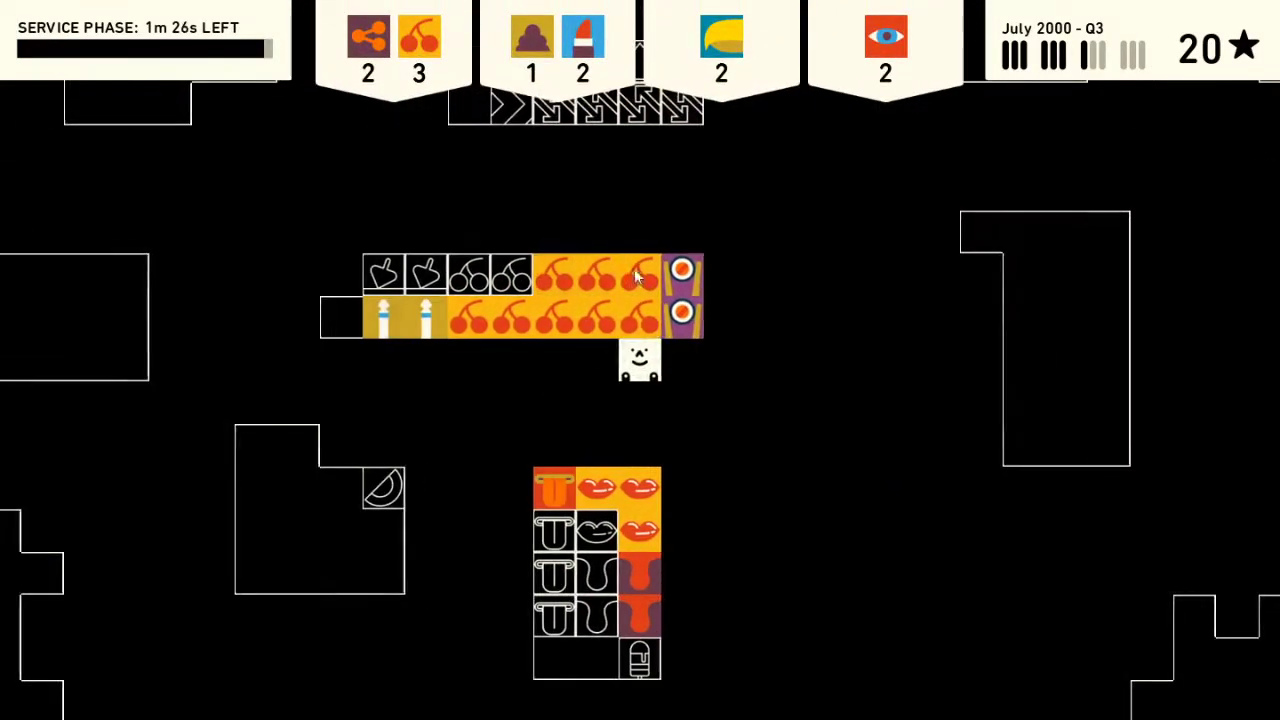
{"action": "key", "text": "Down"}
{"action": "key", "text": "Down"}
- Pull two orange molecule products off their shelf and head to the lipsticks
{"action": "key", "text": "Right"}
{"action": "key", "text": "Right"}
{"action": "key", "text": "Right"}
{"action": "key", "text": "Down"}
{"action": "key", "text": "Down"}
{"action": "key", "text": "Right"}
{"action": "key", "text": "Right"}
{"action": "key", "text": "Down"}
{"action": "key", "text": "Down"}
{"action": "key", "text": "Down"}
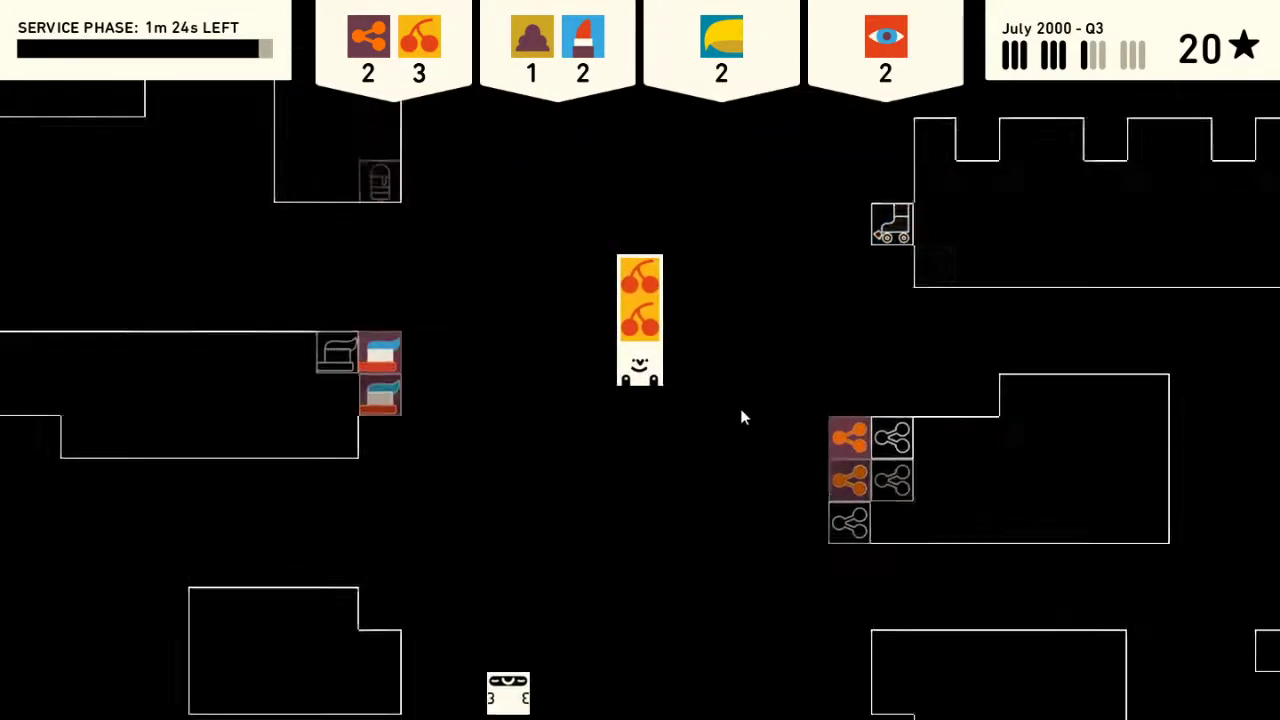
{"action": "key", "text": "Right"}
{"action": "key", "text": "Right"}
{"action": "key", "text": "Right"}
{"action": "key", "text": "Left"}
{"action": "key", "text": "Left"}
{"action": "key", "text": "Left"}
{"action": "key", "text": "Down"}
{"action": "key", "text": "Left"}
- Pick up two lipsticks and hand the carried products over at the service hatch
{"action": "key", "text": "Up"}
{"action": "key", "text": "Up"}
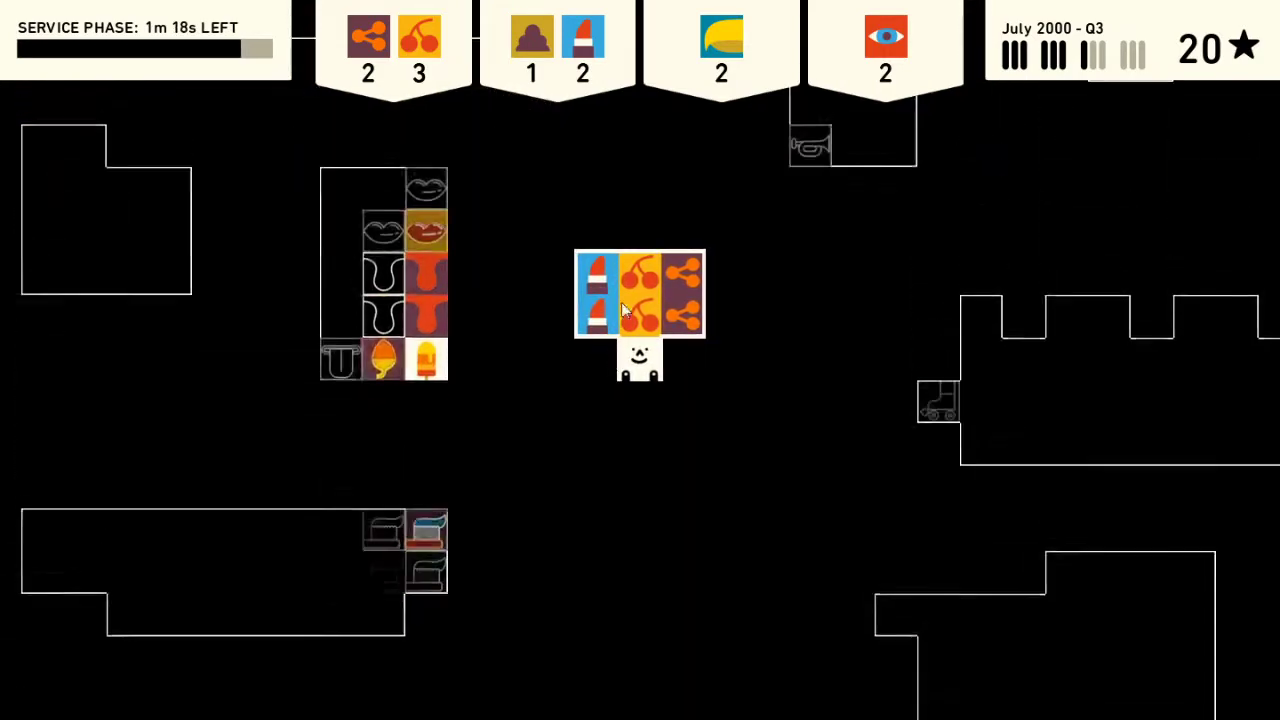
{"action": "key", "text": "Up"}
{"action": "key", "text": "Up"}
{"action": "key", "text": "Up"}
{"action": "key", "text": "Up"}
{"action": "key", "text": "Up"}
{"action": "key", "text": "Up"}
{"action": "key", "text": "Up"}
{"action": "key", "text": "Up"}
{"action": "key", "text": "Up"}
{"action": "key", "text": "Up"}
{"action": "key", "text": "Up"}
{"action": "key", "text": "Up"}
{"action": "key", "text": "Up"}
{"action": "key", "text": "Up"}
{"action": "key", "text": "Up"}
{"action": "key", "text": "Up"}
{"action": "key", "text": "Down"}
{"action": "key", "text": "Down"}
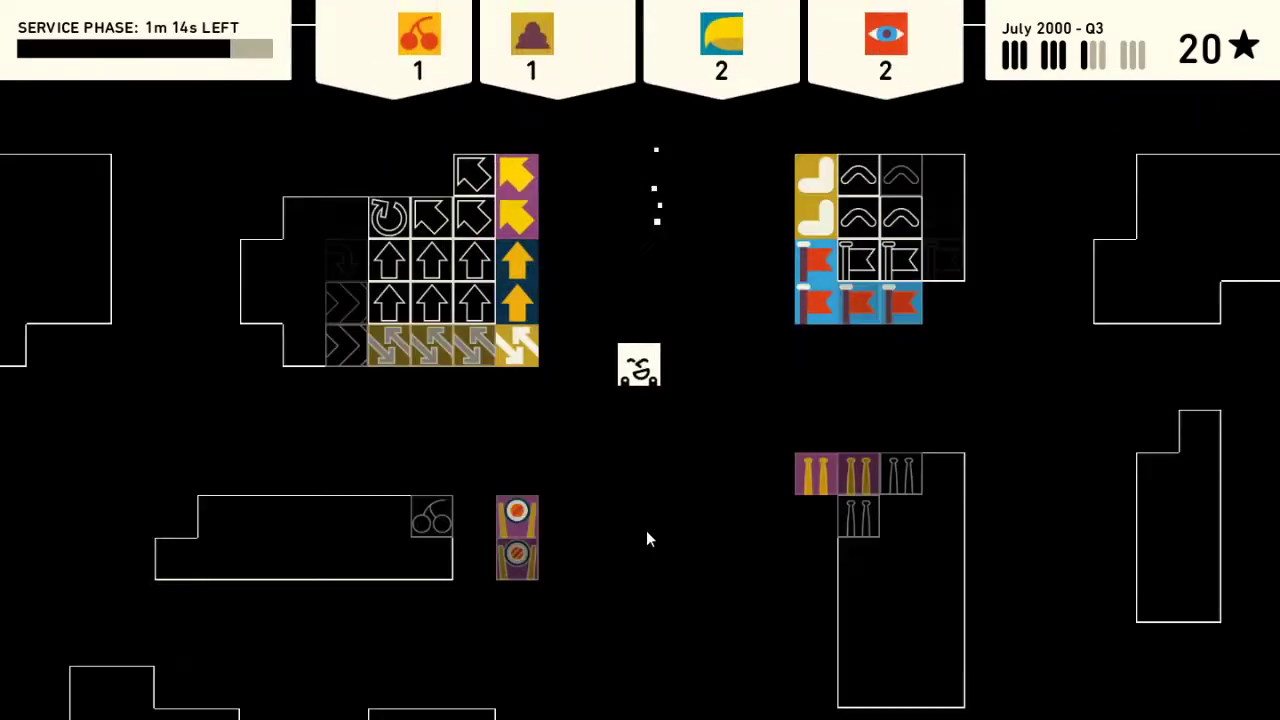
{"action": "key", "text": "Down"}
{"action": "key", "text": "Down"}
{"action": "key", "text": "Left"}
{"action": "key", "text": "Left"}
{"action": "key", "text": "Left"}
{"action": "key", "text": "Left"}
{"action": "key", "text": "Left"}
{"action": "key", "text": "Left"}
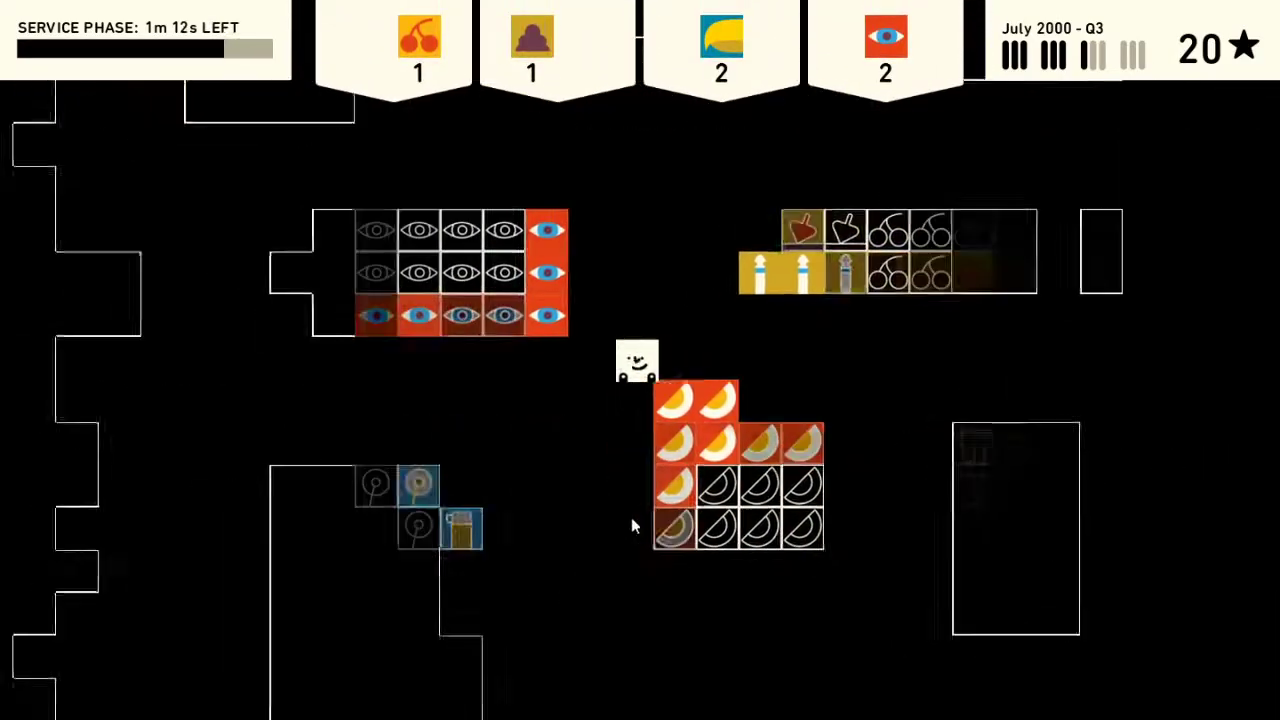
- Fetch the gold blob and deliver it with the cherry at the service counter
{"action": "mouse_move", "coordinate": [651, 538]}
{"action": "left_mouse_down"}
{"action": "mouse_move", "coordinate": [602, 360]}
{"action": "mouse_move", "coordinate": [754, 394]}
{"action": "left_mouse_up"}
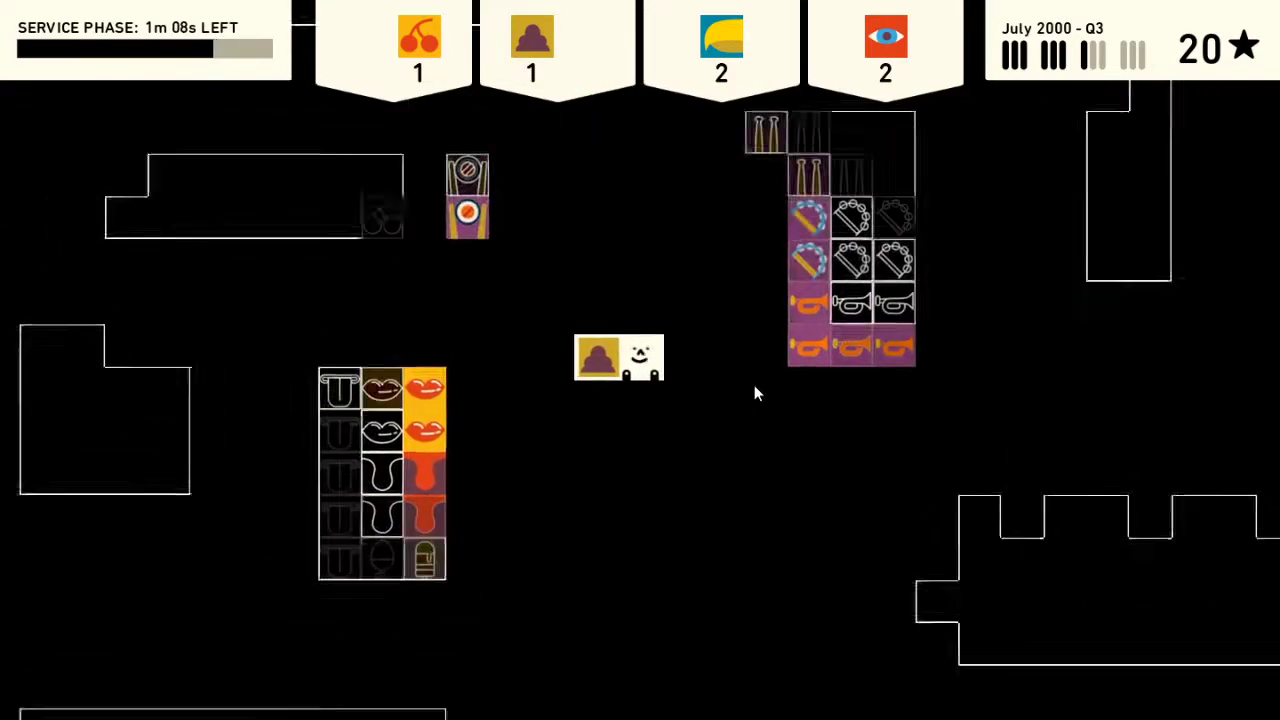
{"action": "mouse_move", "coordinate": [754, 394]}
{"action": "left_mouse_down"}
{"action": "mouse_move", "coordinate": [642, 582]}
{"action": "mouse_move", "coordinate": [614, 574]}
{"action": "mouse_move", "coordinate": [648, 370]}
{"action": "left_mouse_up"}
{"action": "key", "text": "Right"}
{"action": "key", "text": "Up"}
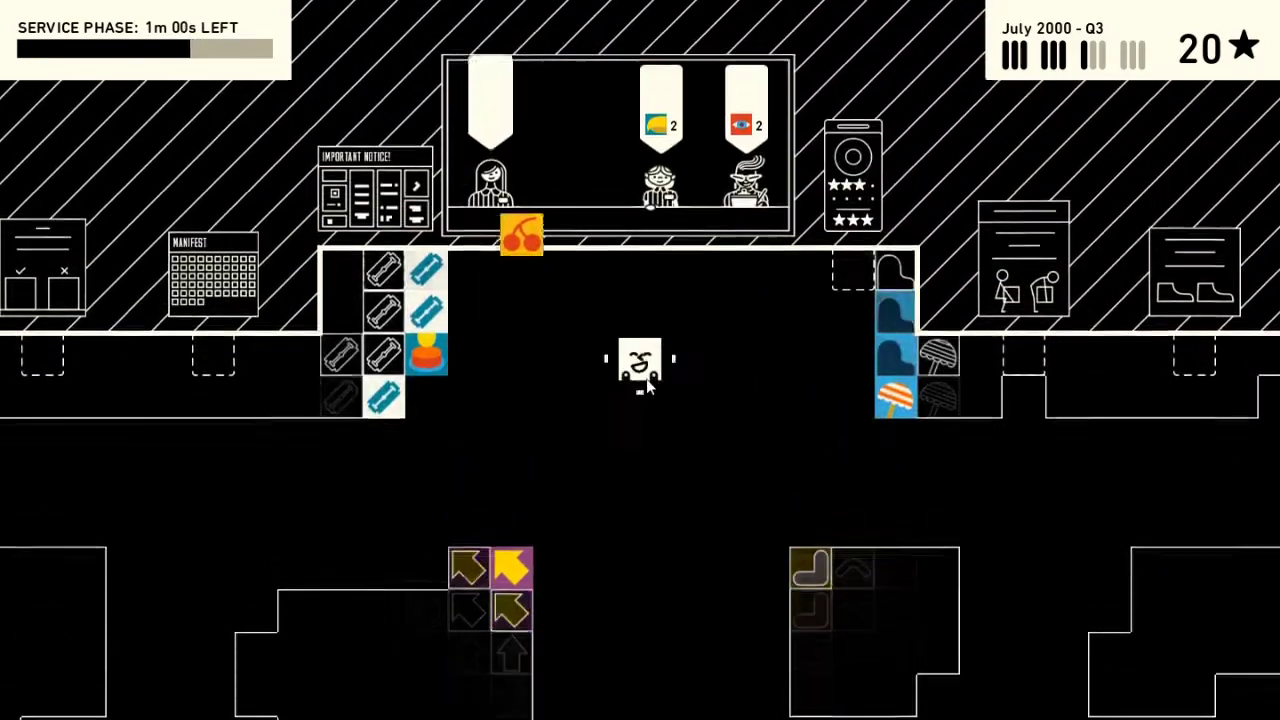
- Collect the yellow beak and eye products and hand them over at the hatch
{"action": "mouse_move", "coordinate": [646, 386]}
{"action": "left_mouse_down"}
{"action": "mouse_move", "coordinate": [459, 531]}
{"action": "mouse_move", "coordinate": [601, 382]}
{"action": "mouse_move", "coordinate": [627, 456]}
{"action": "left_mouse_up"}
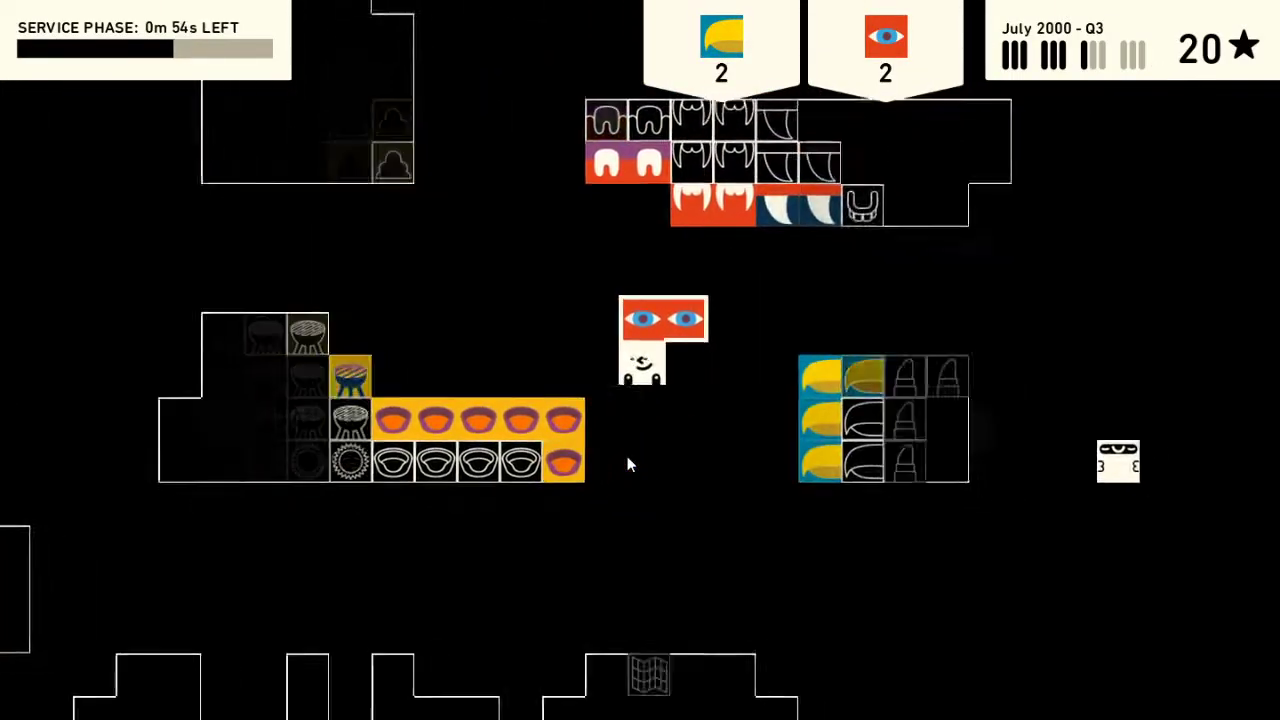
{"action": "mouse_move", "coordinate": [628, 463]}
{"action": "left_mouse_down"}
{"action": "mouse_move", "coordinate": [648, 275]}
{"action": "mouse_move", "coordinate": [670, 343]}
{"action": "left_mouse_up"}
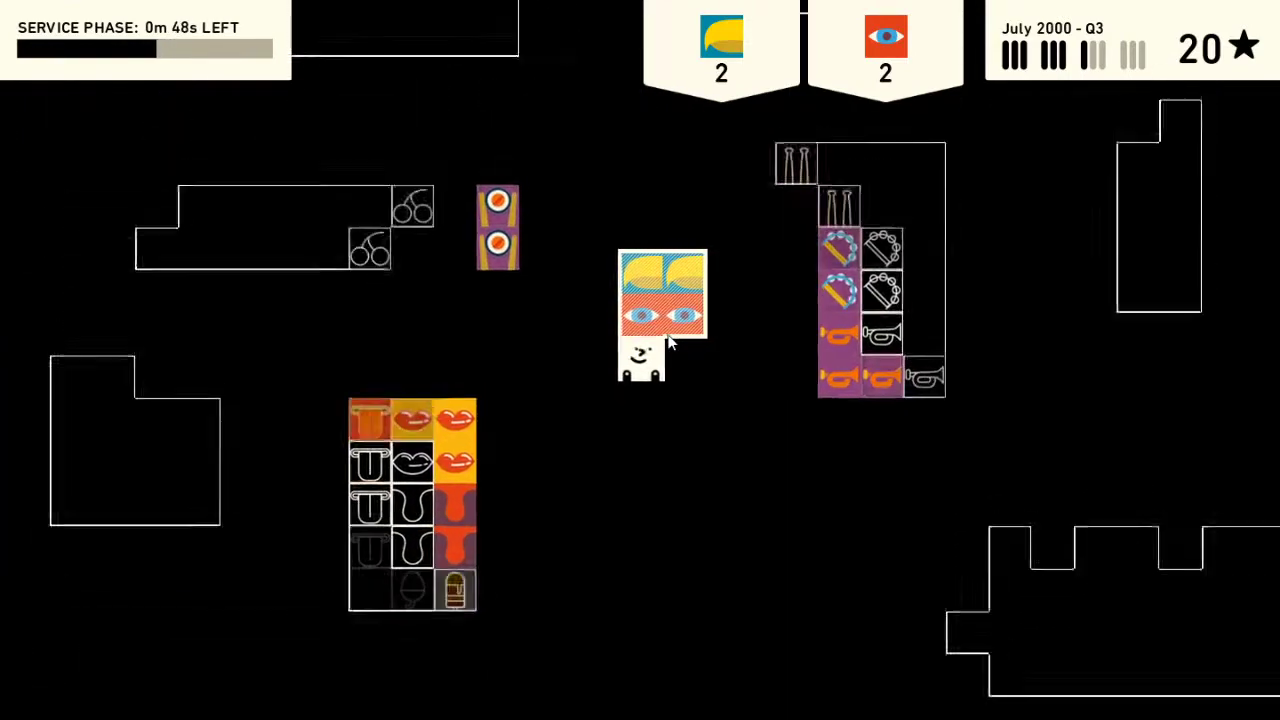
{"action": "left_click_drag", "start_coordinate": [670, 343], "coordinate": [733, 360]}
{"action": "key", "text": "Up"}
{"action": "key", "text": "Up"}
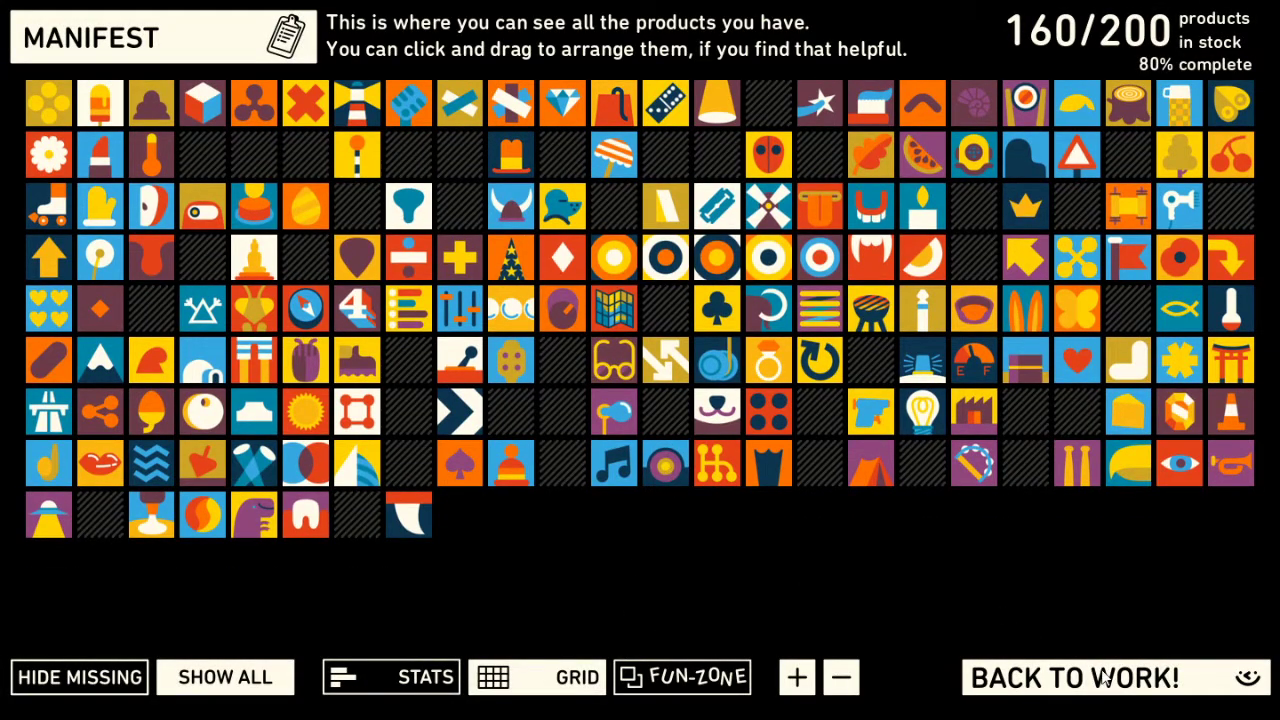
- Close the manifest with BACK TO WORK! and walk down into the warehouse for August
{"action": "left_click", "coordinate": [1105, 679]}
{"action": "key", "text": "Down"}
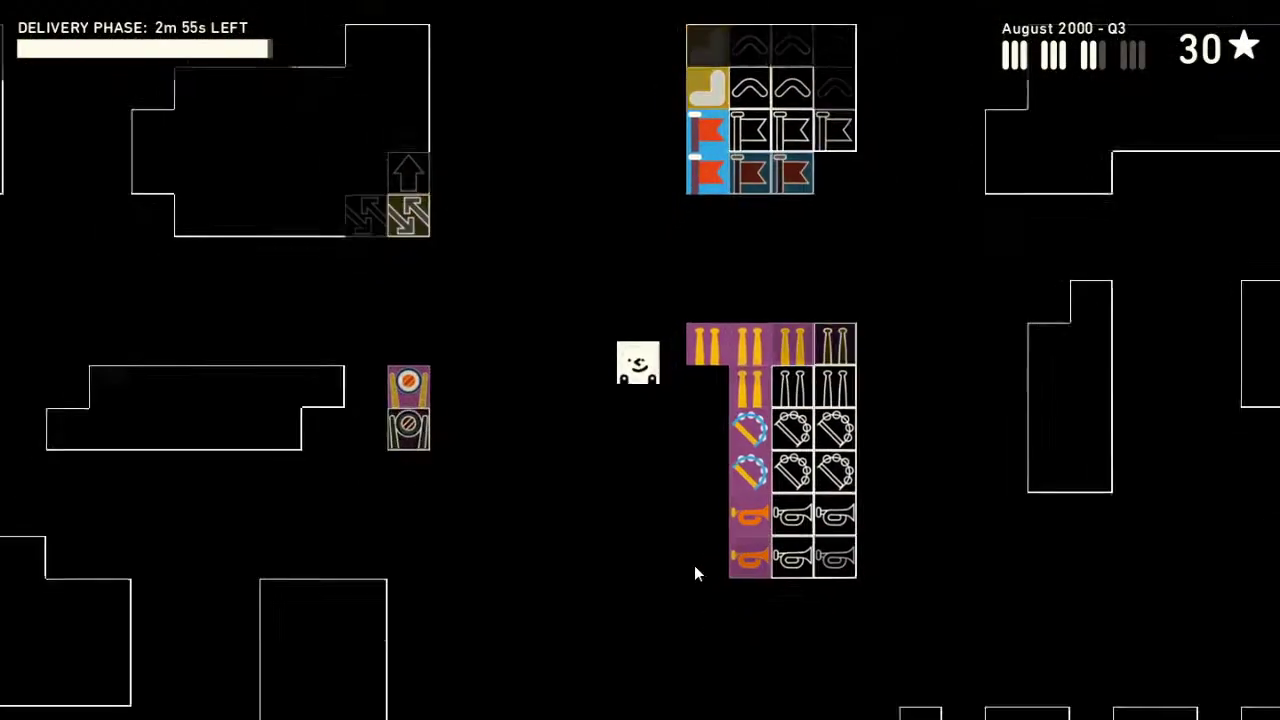
- Set the roller-skate product down beside its target shelves
{"action": "key", "text": "Right"}
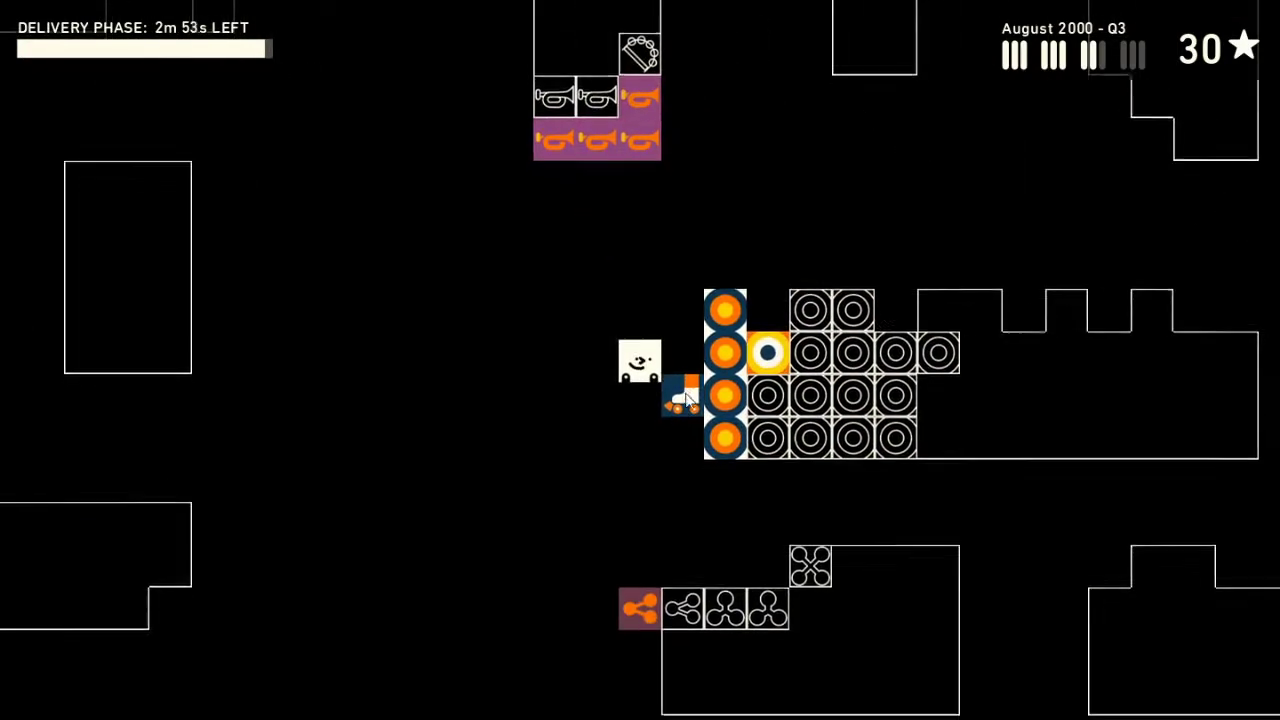
{"action": "key", "text": "Down"}
{"action": "key", "text": "Up"}
{"action": "key", "text": "Up"}
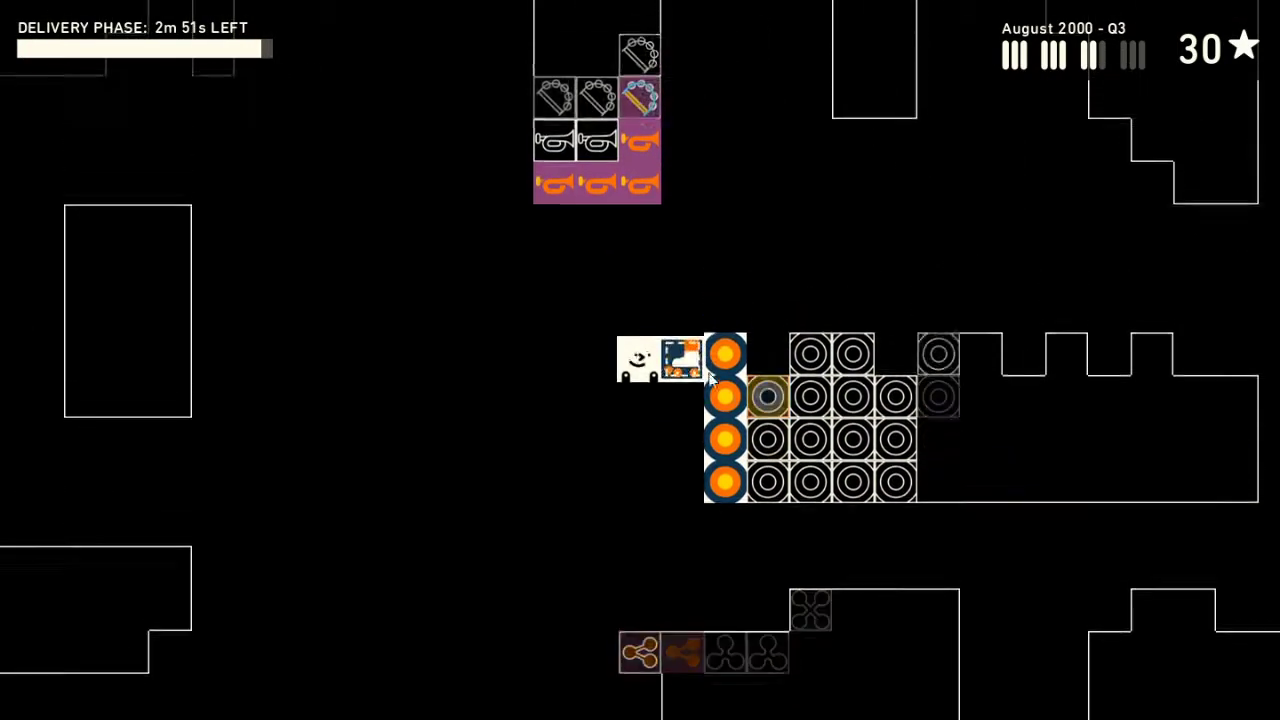
{"action": "key", "text": "space"}
{"action": "key", "text": "Down"}
- Walk down to the delivery dock and back up beside the roller-skate product
{"action": "key", "text": "Left"}
{"action": "key", "text": "Down"}
{"action": "key", "text": "Down"}
{"action": "key", "text": "Down"}
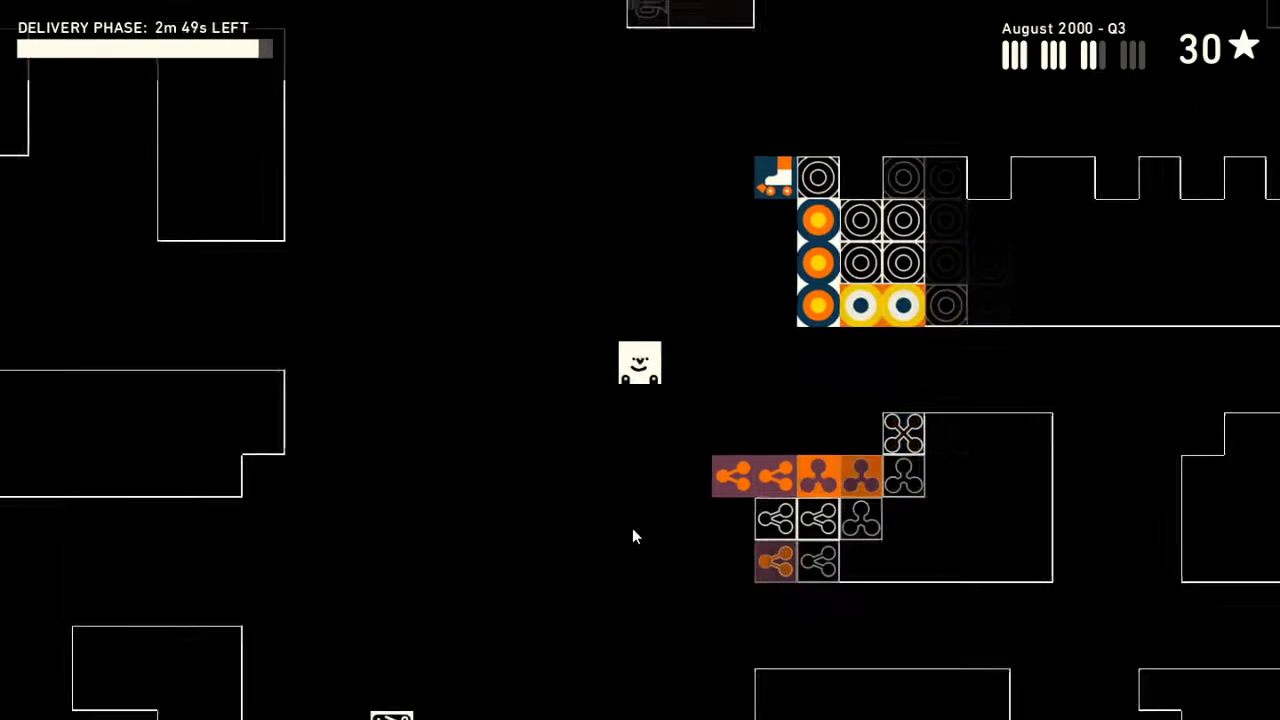
{"action": "key", "text": "Down"}
{"action": "key", "text": "Down"}
{"action": "key", "text": "Down"}
{"action": "key", "text": "Down"}
{"action": "key", "text": "Down"}
{"action": "key", "text": "Down"}
{"action": "key", "text": "Up"}
{"action": "key", "text": "Left"}
{"action": "key", "text": "Up"}
{"action": "key", "text": "Up"}
{"action": "key", "text": "Left"}
{"action": "key", "text": "Up"}
{"action": "key", "text": "Up"}
{"action": "key", "text": "Left"}
{"action": "key", "text": "Down"}
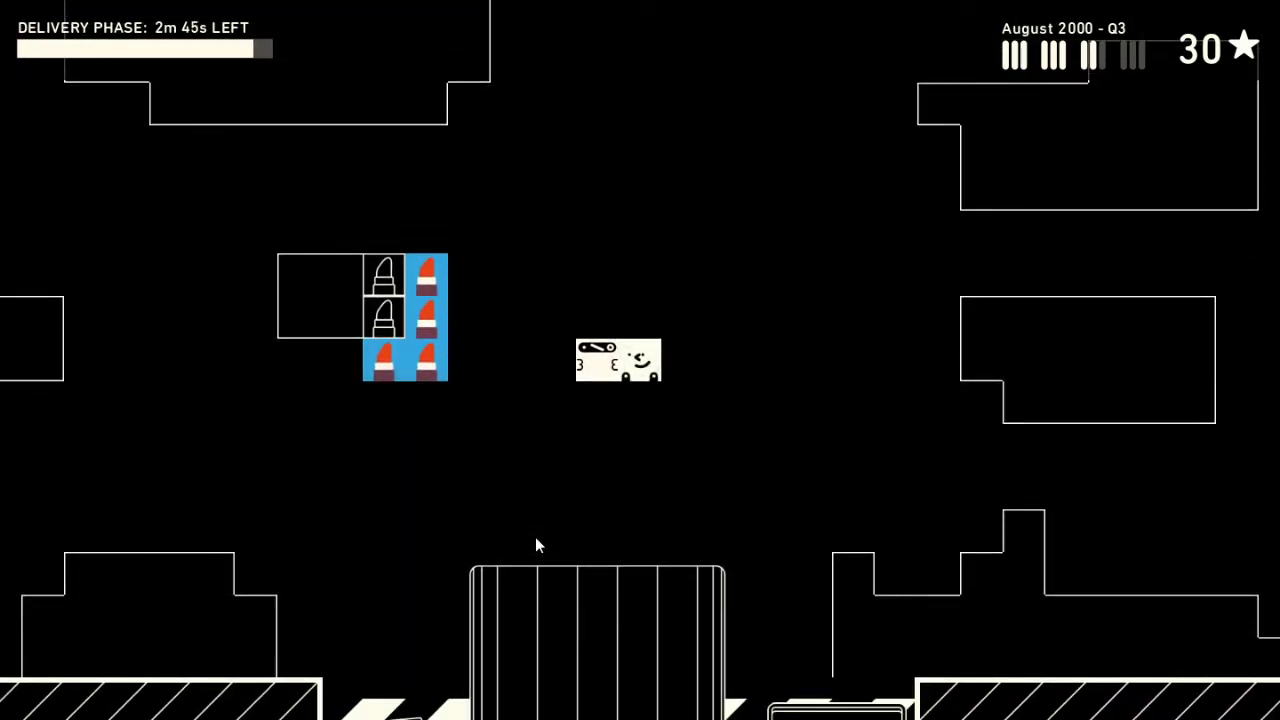
- Place the roller-skate product into its shelf column
{"action": "key", "text": "space"}
{"action": "key", "text": "Up"}
{"action": "key", "text": "Up"}
{"action": "key", "text": "Up"}
{"action": "key", "text": "Down"}
{"action": "key", "text": "Down"}
{"action": "key", "text": "Down"}
{"action": "key", "text": "Down"}
{"action": "key", "text": "Up"}
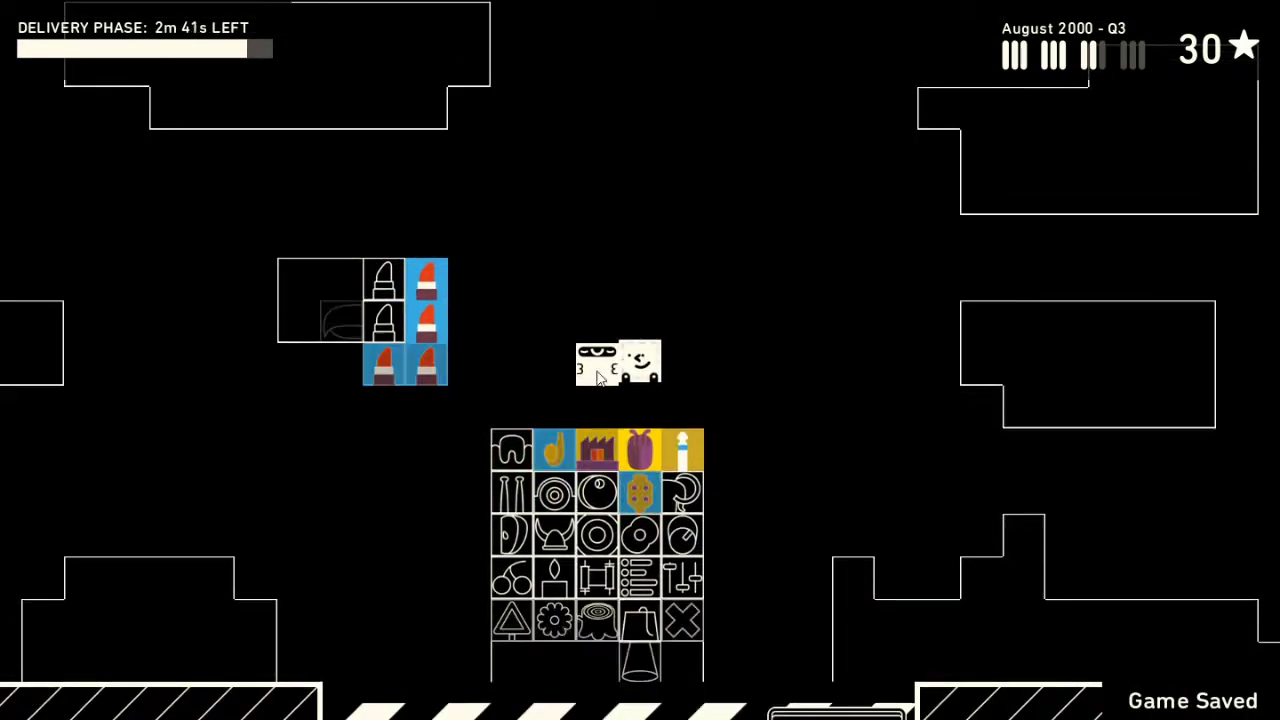
{"action": "key", "text": "Down"}
{"action": "key", "text": "space"}
{"action": "key", "text": "Right"}
{"action": "key", "text": "Right"}
{"action": "key", "text": "Down"}
{"action": "key", "text": "Down"}
- Pick up the orange and purple products and carry them left across the warehouse
{"action": "key", "text": "space"}
{"action": "key", "text": "Up"}
{"action": "key", "text": "Up"}
{"action": "key", "text": "Up"}
{"action": "key", "text": "Left"}
{"action": "key", "text": "space"}
{"action": "key", "text": "Left"}
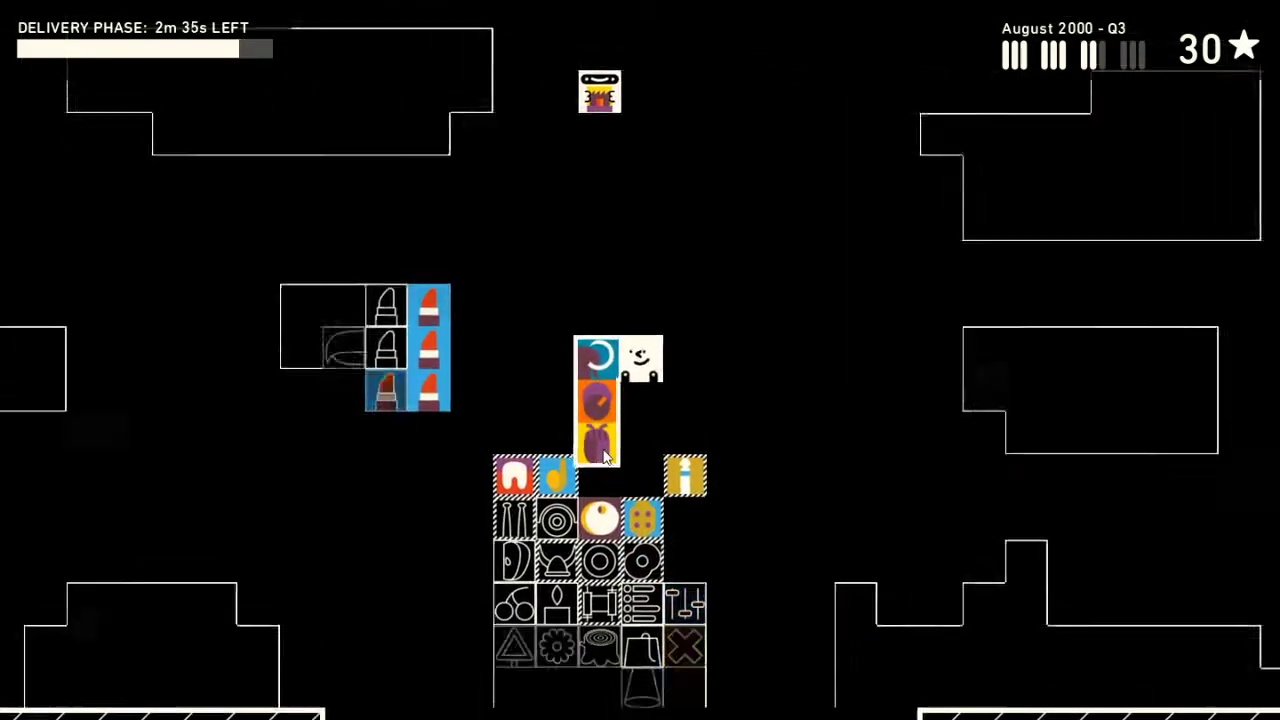
{"action": "key", "text": "Left"}
{"action": "key", "text": "Left"}
{"action": "key", "text": "Left"}
{"action": "key", "text": "Up"}
{"action": "key", "text": "Up"}
{"action": "key", "text": "Up"}
{"action": "key", "text": "Up"}
{"action": "key", "text": "Left"}
{"action": "key", "text": "Left"}
{"action": "key", "text": "Left"}
{"action": "key", "text": "Left"}
{"action": "key", "text": "Left"}
{"action": "key", "text": "Left"}
{"action": "key", "text": "Left"}
{"action": "key", "text": "Left"}
{"action": "key", "text": "Up"}
{"action": "key", "text": "Left"}
{"action": "key", "text": "Left"}
{"action": "key", "text": "Left"}
{"action": "key", "text": "Left"}
{"action": "key", "text": "Left"}
{"action": "key", "text": "Left"}
{"action": "key", "text": "Left"}
{"action": "key", "text": "Left"}
{"action": "key", "text": "Left"}
{"action": "key", "text": "Left"}
{"action": "key", "text": "Left"}
- Drop the beetle product into the beetle shelf block
{"action": "key", "text": "Up"}
{"action": "key", "text": "Up"}
{"action": "key", "text": "Up"}
{"action": "key", "text": "Up"}
{"action": "key", "text": "Right"}
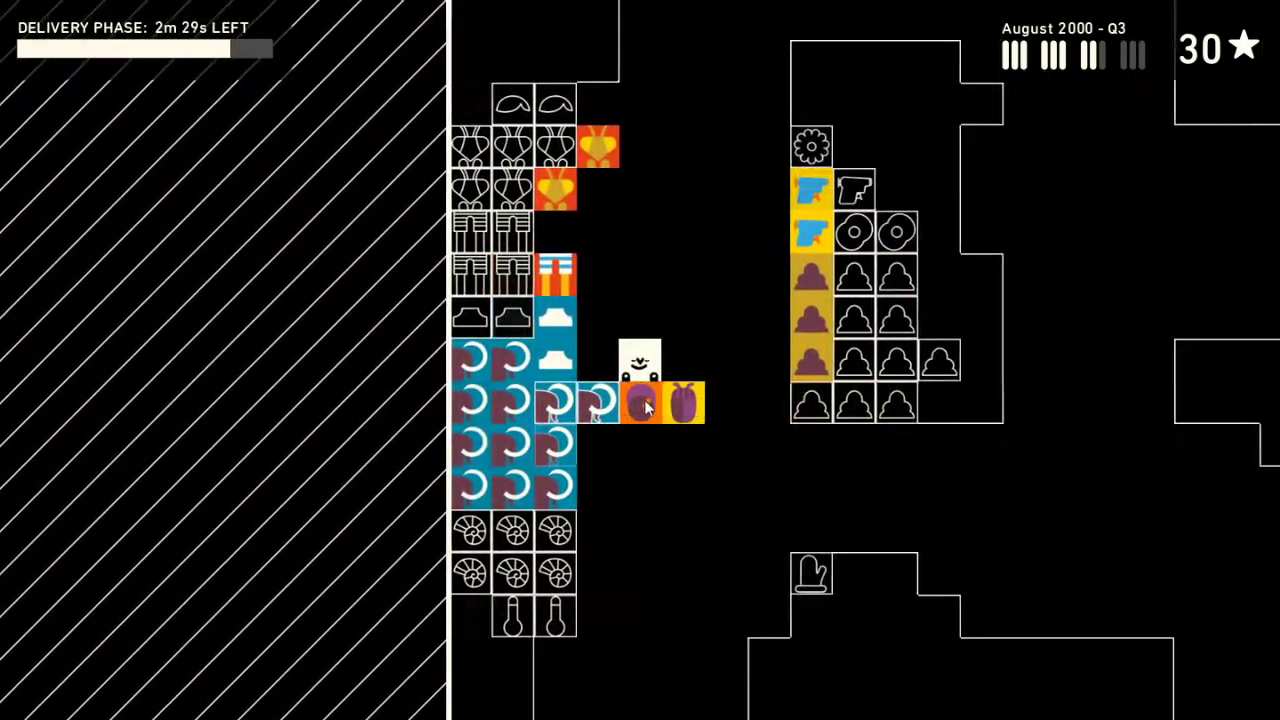
{"action": "key", "text": "Up"}
{"action": "key", "text": "Right"}
{"action": "key", "text": "Up"}
{"action": "key", "text": "Up"}
{"action": "key", "text": "Up"}
{"action": "key", "text": "Up"}
{"action": "key", "text": "Up"}
{"action": "key", "text": "Up"}
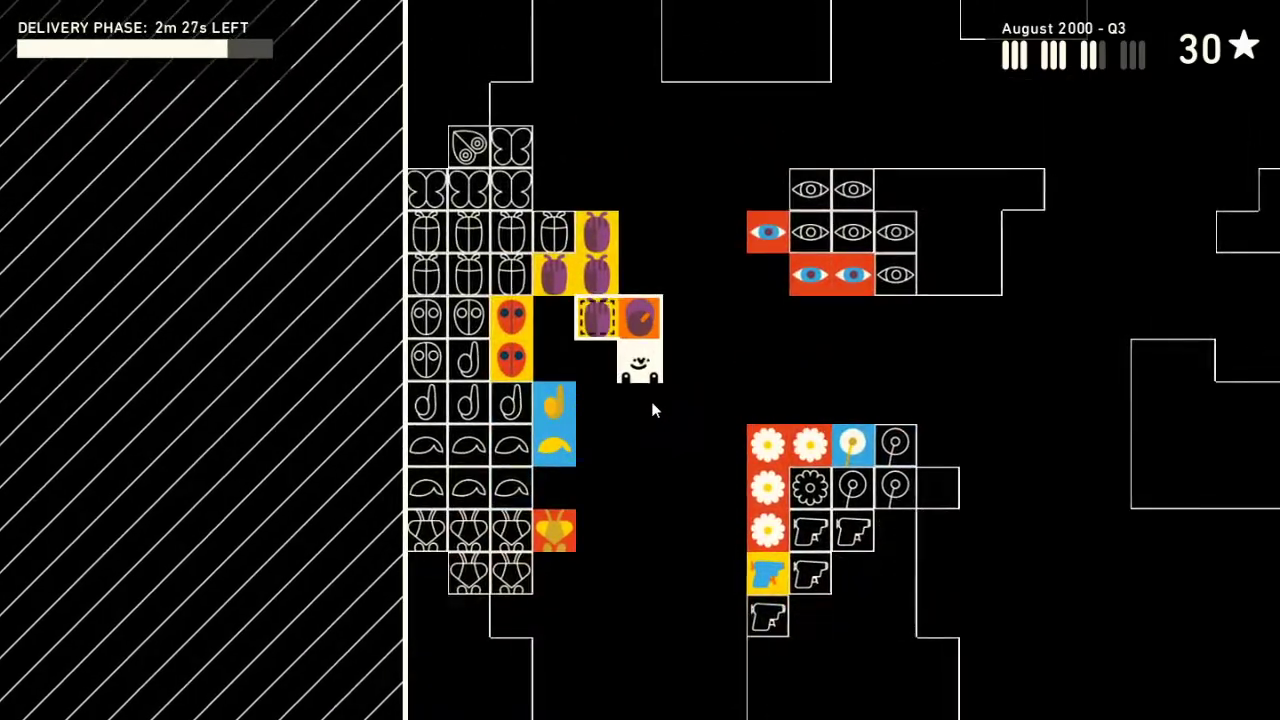
{"action": "key", "text": "Left"}
{"action": "key", "text": "space"}
{"action": "key", "text": "Right"}
{"action": "key", "text": "Up"}
- Carry the purple product up toward the top shelf block
{"action": "key", "text": "Up"}
{"action": "key", "text": "Up"}
{"action": "key", "text": "Up"}
{"action": "key", "text": "Left"}
{"action": "key", "text": "Left"}
{"action": "key", "text": "Up"}
{"action": "key", "text": "Up"}
{"action": "key", "text": "Up"}
{"action": "key", "text": "Right"}
{"action": "key", "text": "Right"}
{"action": "key", "text": "Up"}
{"action": "key", "text": "Up"}
{"action": "key", "text": "Up"}
{"action": "key", "text": "Right"}
{"action": "key", "text": "Right"}
{"action": "key", "text": "Right"}
{"action": "key", "text": "Up"}
{"action": "key", "text": "Right"}
{"action": "key", "text": "Right"}
{"action": "key", "text": "Right"}
{"action": "key", "text": "Down"}
{"action": "key", "text": "Down"}
{"action": "key", "text": "Down"}
{"action": "key", "text": "Down"}
{"action": "key", "text": "Up"}
{"action": "key", "text": "Up"}
{"action": "key", "text": "Up"}
{"action": "key", "text": "Up"}
{"action": "key", "text": "Up"}
- Place the purple product in the empty top-row shelf slot
{"action": "key", "text": "Right"}
{"action": "key", "text": "Right"}
{"action": "key", "text": "Right"}
{"action": "key", "text": "Right"}
{"action": "key", "text": "Left"}
{"action": "key", "text": "Left"}
{"action": "key", "text": "Up"}
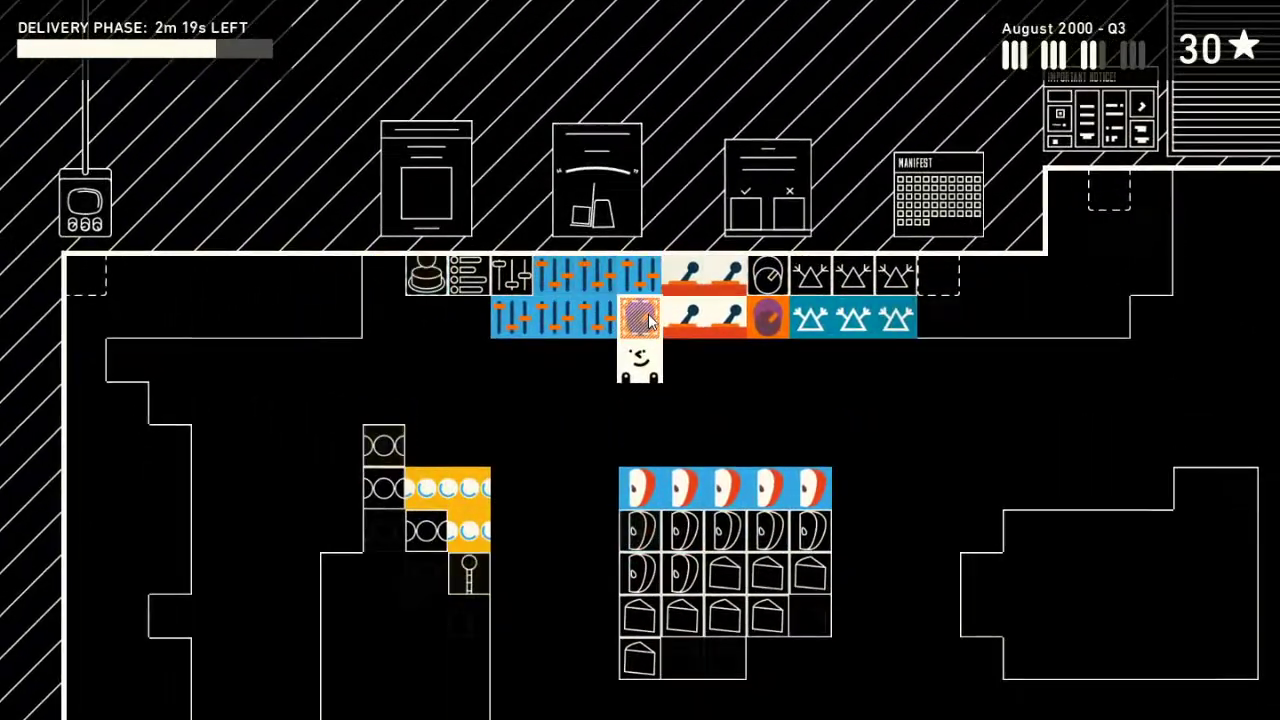
{"action": "key", "text": "space"}
{"action": "key", "text": "Down"}
{"action": "key", "text": "Right"}
{"action": "key", "text": "Right"}
{"action": "key", "text": "Right"}
{"action": "key", "text": "Down"}
{"action": "key", "text": "Right"}
{"action": "key", "text": "Right"}
{"action": "key", "text": "Right"}
{"action": "key", "text": "Right"}
{"action": "key", "text": "Right"}
{"action": "key", "text": "Right"}
- Pick up the clock product and carry it down beside the orange stack
{"action": "key", "text": "Down"}
{"action": "key", "text": "Down"}
{"action": "key", "text": "Down"}
{"action": "key", "text": "Down"}
{"action": "key", "text": "Down"}
{"action": "key", "text": "Down"}
{"action": "key", "text": "Down"}
{"action": "key", "text": "Down"}
{"action": "key", "text": "Down"}
{"action": "key", "text": "Down"}
{"action": "key", "text": "Down"}
{"action": "key", "text": "Down"}
{"action": "key", "text": "Down"}
{"action": "key", "text": "Down"}
{"action": "key", "text": "Down"}
{"action": "key", "text": "Down"}
{"action": "key", "text": "Down"}
{"action": "key", "text": "Down"}
{"action": "key", "text": "Left"}
{"action": "key", "text": "space"}
{"action": "key", "text": "Up"}
{"action": "key", "text": "Right"}
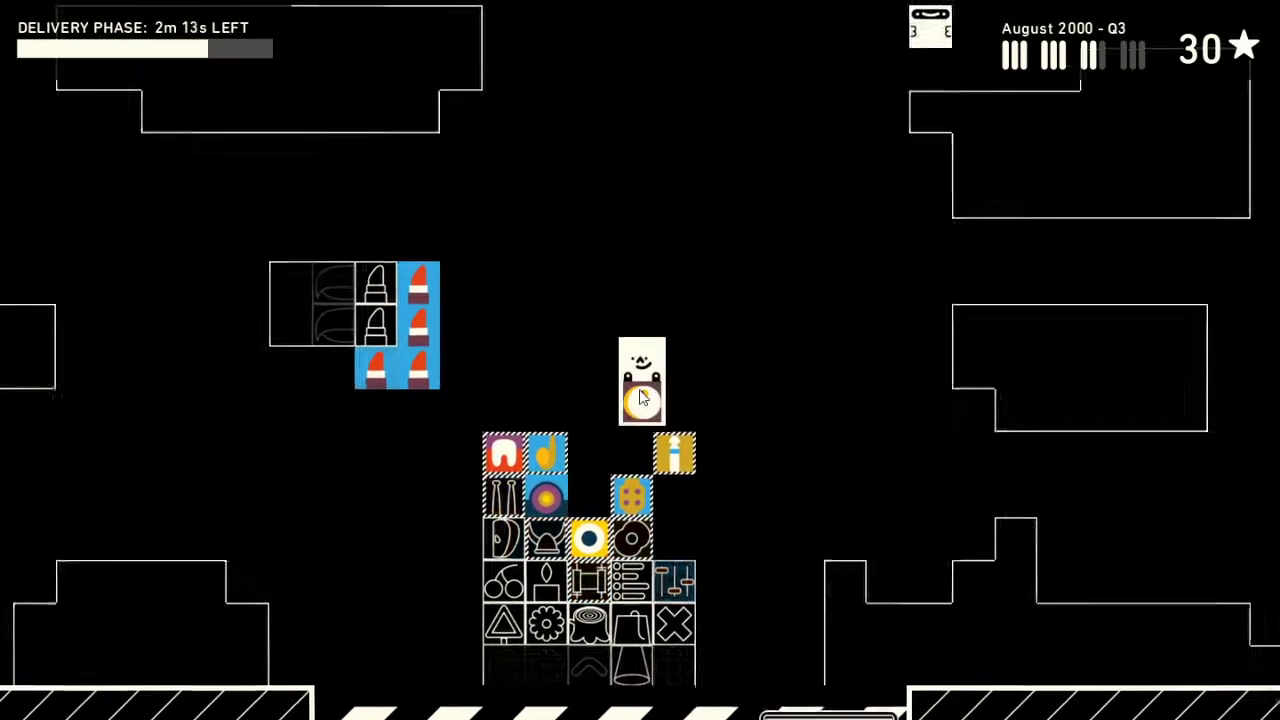
{"action": "key", "text": "Right"}
{"action": "key", "text": "Right"}
{"action": "key", "text": "Down"}
{"action": "key", "text": "Down"}
{"action": "key", "text": "Down"}
- Drop the clock, then shelve the yellow-flower box beside the orange products
{"action": "key", "text": "space"}
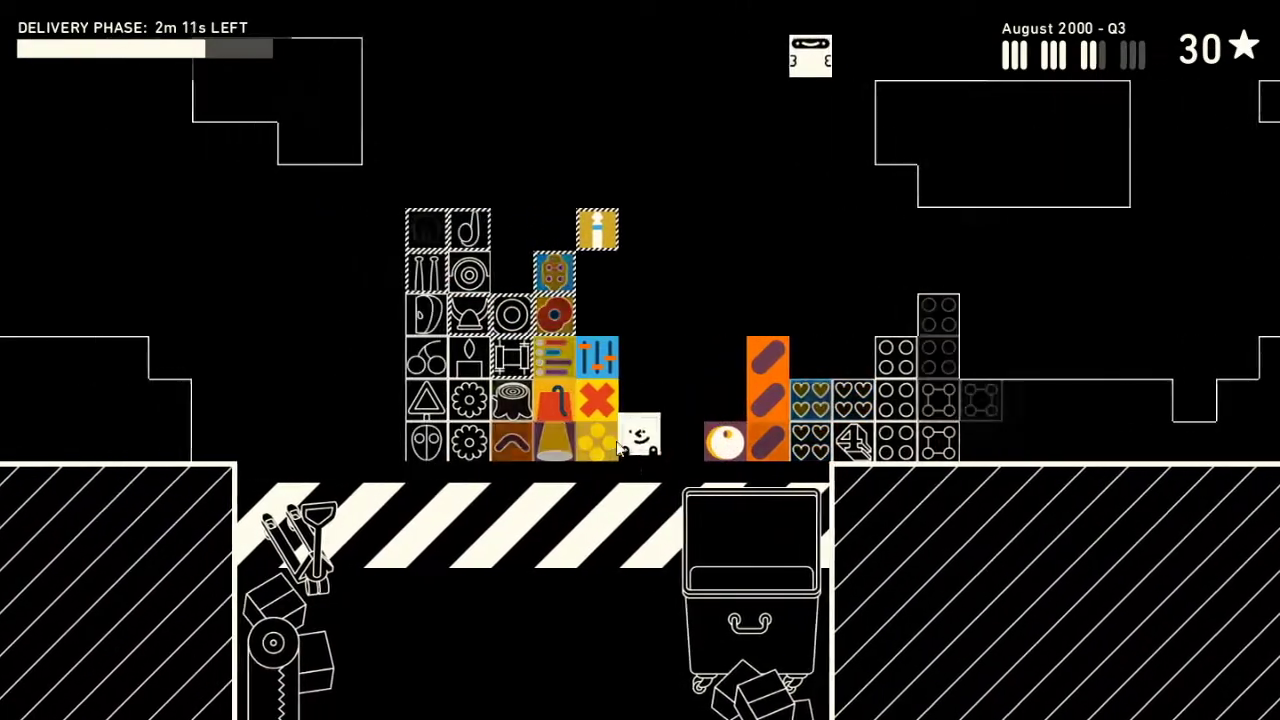
{"action": "key", "text": "Left"}
{"action": "key", "text": "space"}
{"action": "key", "text": "Up"}
{"action": "key", "text": "Up"}
{"action": "key", "text": "Right"}
{"action": "key", "text": "Up"}
{"action": "key", "text": "Right"}
{"action": "key", "text": "Up"}
{"action": "key", "text": "Right"}
{"action": "key", "text": "Up"}
{"action": "key", "text": "Up"}
{"action": "key", "text": "space"}
{"action": "key", "text": "Down"}
{"action": "key", "text": "Down"}
{"action": "key", "text": "Down"}
{"action": "key", "text": "Left"}
{"action": "key", "text": "Left"}
{"action": "key", "text": "Down"}
{"action": "key", "text": "Down"}
{"action": "key", "text": "Down"}
{"action": "key", "text": "Right"}
- Carry the blue sliders and red-X boxes up, leaving the red-X box by its stack
{"action": "key", "text": "Left"}
{"action": "key", "text": "space"}
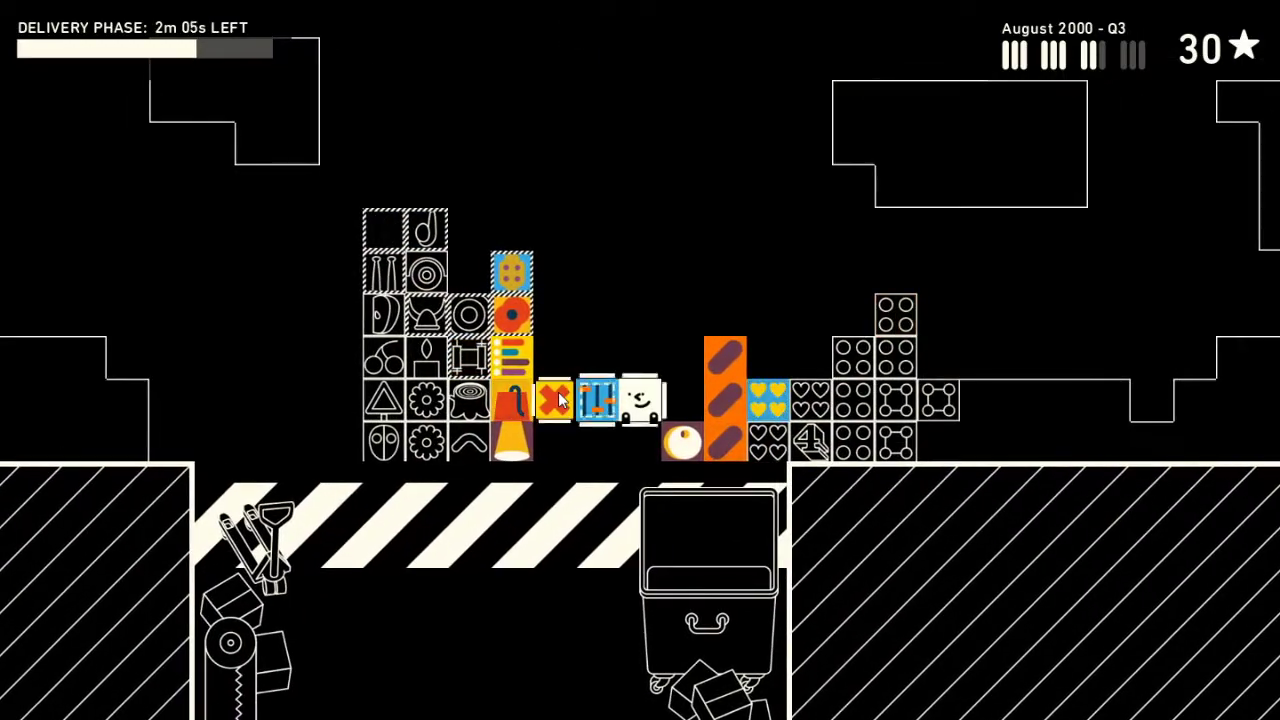
{"action": "key", "text": "Up"}
{"action": "key", "text": "Up"}
{"action": "key", "text": "Right"}
{"action": "key", "text": "Right"}
{"action": "key", "text": "Right"}
{"action": "key", "text": "Right"}
{"action": "key", "text": "Right"}
{"action": "key", "text": "Right"}
{"action": "key", "text": "Right"}
{"action": "key", "text": "space"}
{"action": "key", "text": "Up"}
- Pick up the colour-bars box along with the sliders
{"action": "key", "text": "Left"}
{"action": "key", "text": "Left"}
{"action": "key", "text": "Left"}
{"action": "key", "text": "Left"}
{"action": "key", "text": "Left"}
{"action": "key", "text": "Left"}
{"action": "key", "text": "Left"}
{"action": "key", "text": "Down"}
{"action": "key", "text": "Down"}
{"action": "key", "text": "Left"}
{"action": "key", "text": "space"}
{"action": "key", "text": "Up"}
{"action": "key", "text": "Left"}
{"action": "key", "text": "Left"}
{"action": "key", "text": "Left"}
- Add the yellow dotted box to the carried sliders and colour-bars
{"action": "key", "text": "Up"}
{"action": "key", "text": "Up"}
{"action": "key", "text": "Up"}
{"action": "key", "text": "Up"}
{"action": "key", "text": "Up"}
{"action": "key", "text": "Up"}
{"action": "key", "text": "Down"}
{"action": "key", "text": "Down"}
{"action": "key", "text": "Down"}
{"action": "key", "text": "Down"}
{"action": "key", "text": "Left"}
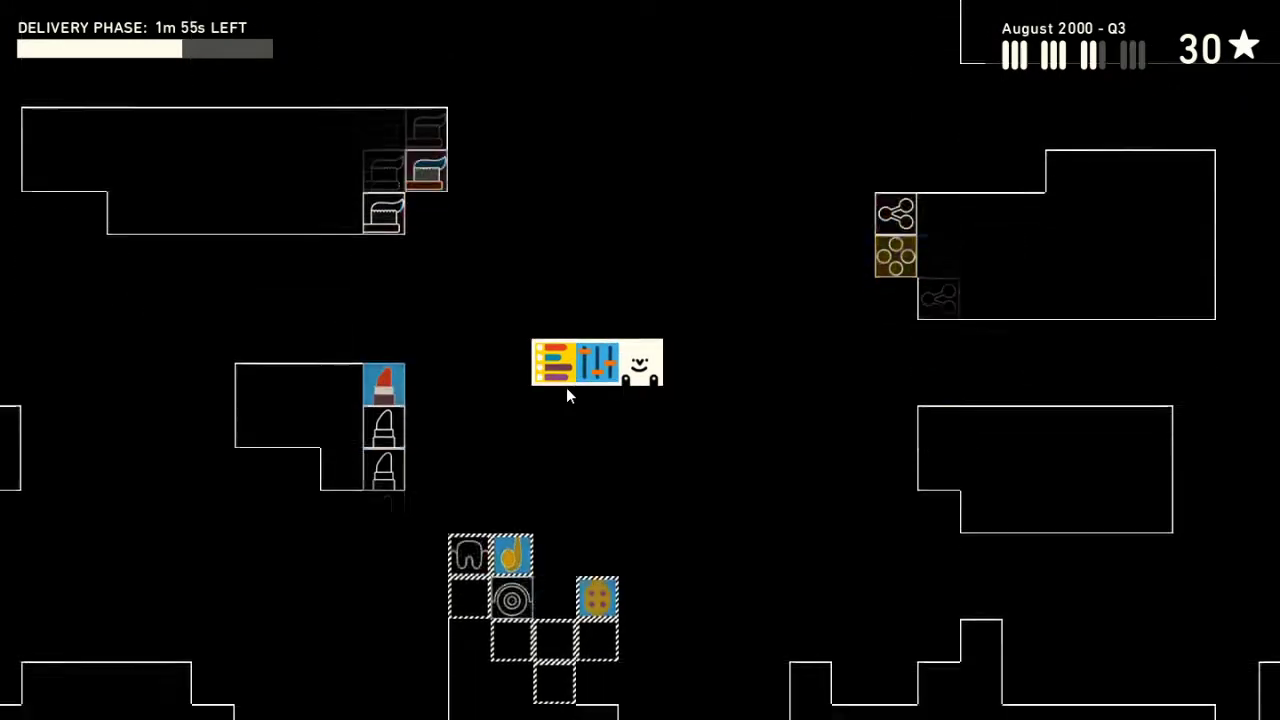
{"action": "key", "text": "Down"}
{"action": "key", "text": "Down"}
{"action": "key", "text": "Down"}
{"action": "key", "text": "Right"}
{"action": "key", "text": "space"}
{"action": "key", "text": "Up"}
{"action": "key", "text": "Up"}
{"action": "key", "text": "Up"}
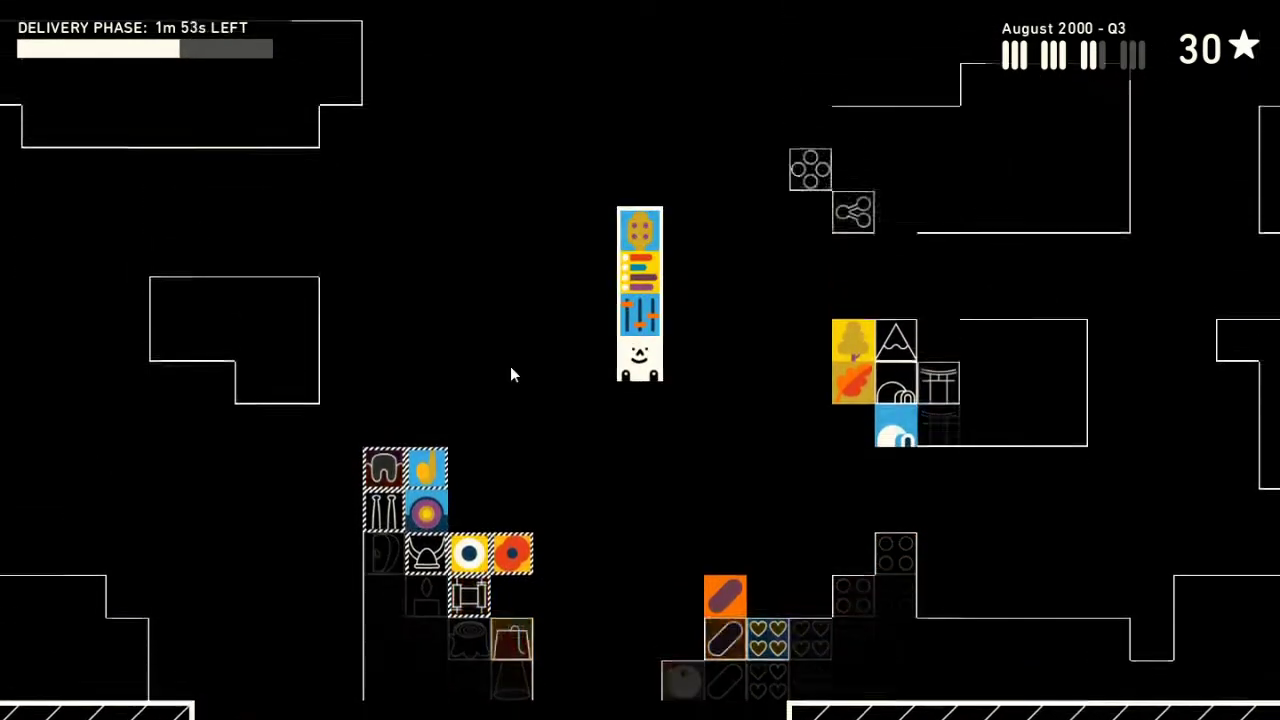
- Bring the three boxes to the top-wall shelves and leave one there
{"action": "key", "text": "Up"}
{"action": "key", "text": "Up"}
{"action": "key", "text": "Up"}
{"action": "key", "text": "Up"}
{"action": "key", "text": "Up"}
{"action": "key", "text": "Up"}
{"action": "key", "text": "Left"}
{"action": "key", "text": "Up"}
{"action": "key", "text": "Up"}
{"action": "key", "text": "Up"}
{"action": "key", "text": "Up"}
{"action": "key", "text": "Up"}
{"action": "key", "text": "Up"}
{"action": "key", "text": "Up"}
{"action": "key", "text": "Up"}
{"action": "key", "text": "Up"}
{"action": "key", "text": "Up"}
{"action": "key", "text": "Up"}
{"action": "key", "text": "Up"}
{"action": "key", "text": "Up"}
{"action": "key", "text": "Up"}
{"action": "key", "text": "Up"}
{"action": "key", "text": "Up"}
{"action": "key", "text": "Up"}
{"action": "key", "text": "Up"}
{"action": "key", "text": "Left"}
{"action": "key", "text": "Left"}
{"action": "key", "text": "Left"}
{"action": "key", "text": "Left"}
{"action": "key", "text": "Left"}
{"action": "key", "text": "Left"}
{"action": "key", "text": "Up"}
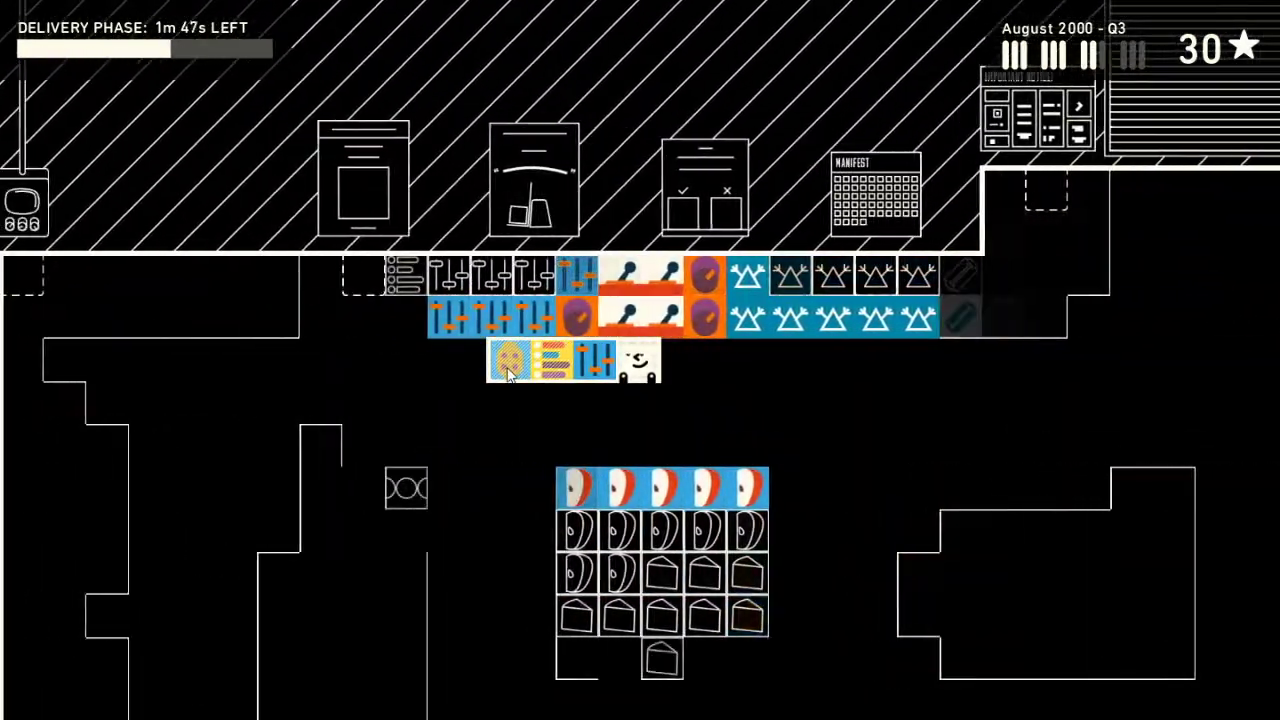
{"action": "key", "text": "Down"}
{"action": "key", "text": "Left"}
{"action": "key", "text": "Left"}
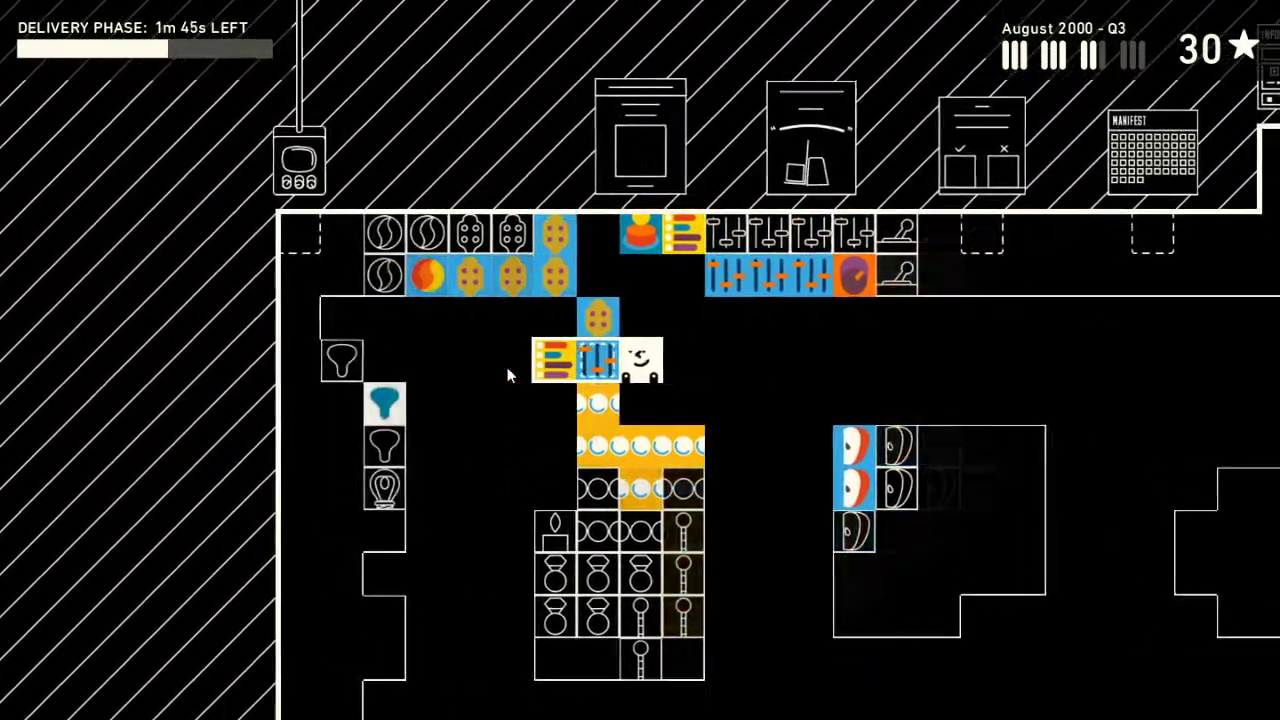
- Rearrange the top shelf and yellow rows, then pick up the blue fader
{"action": "key", "text": "Up"}
{"action": "key", "text": "Up"}
{"action": "key", "text": "Down"}
{"action": "key", "text": "Down"}
{"action": "key", "text": "Left"}
{"action": "key", "text": "Left"}
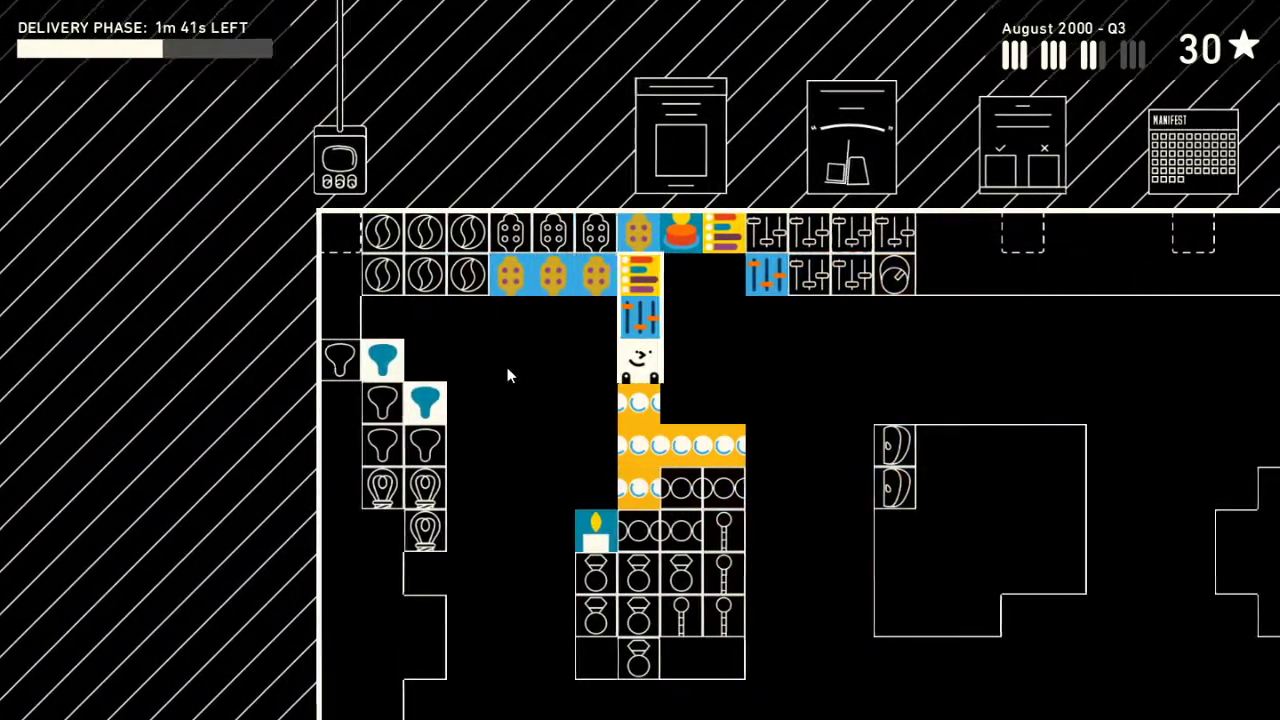
{"action": "key", "text": "Right"}
{"action": "key", "text": "Right"}
{"action": "key", "text": "Right"}
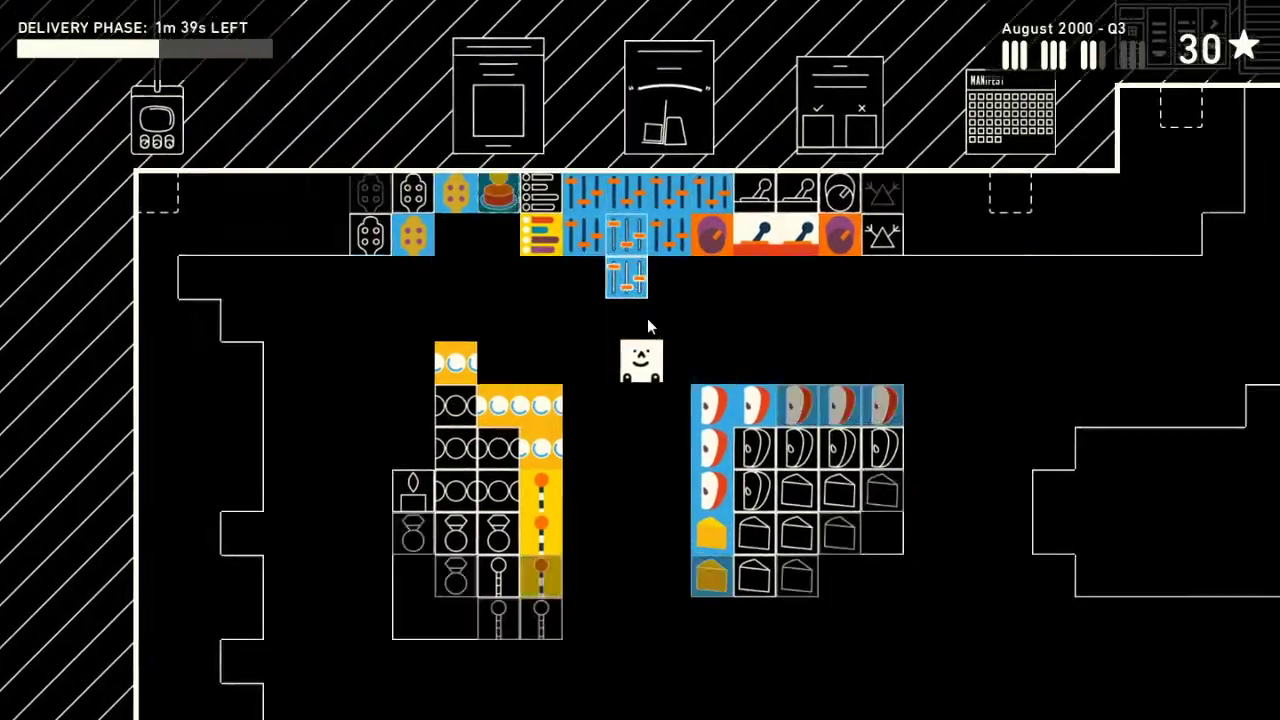
{"action": "key", "text": "Up"}
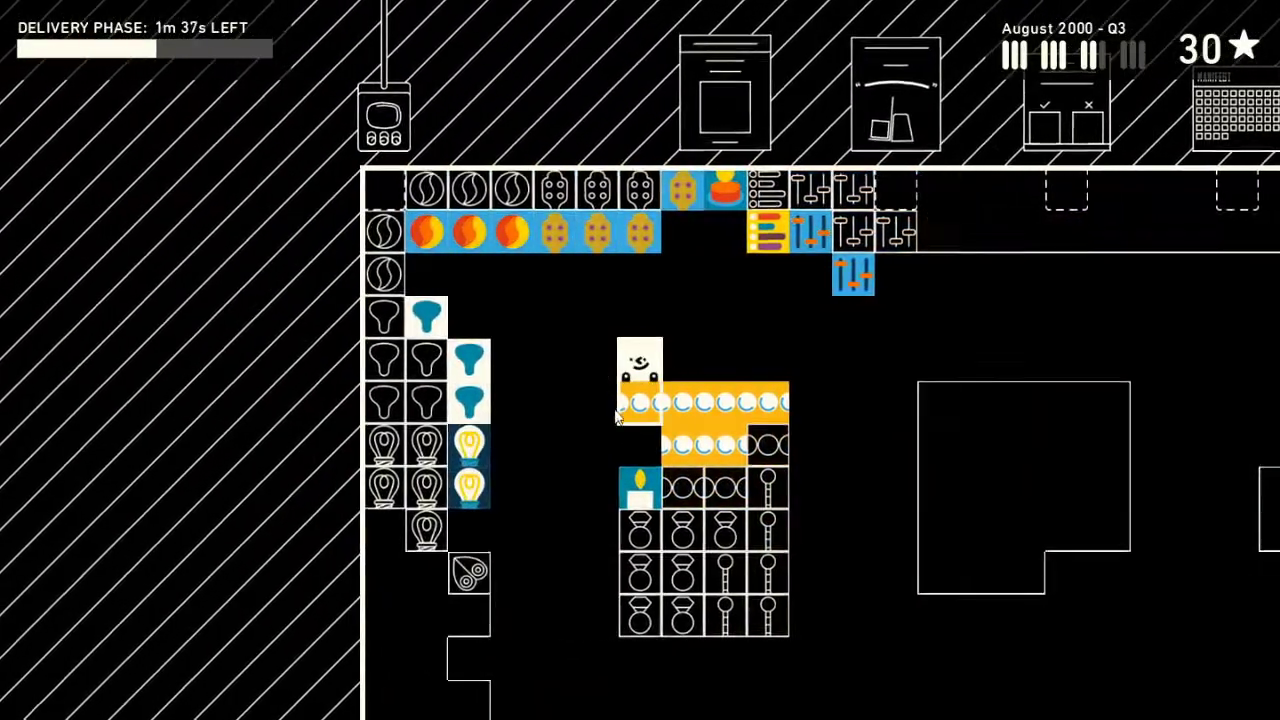
{"action": "key", "text": "Right"}
{"action": "key", "text": "Right"}
{"action": "key", "text": "Right"}
{"action": "key", "text": "space"}
{"action": "key", "text": "Left"}
{"action": "key", "text": "Left"}
{"action": "key", "text": "Left"}
{"action": "key", "text": "Left"}
{"action": "key", "text": "Left"}
- Place the blue fader below the fader stack and relocate a purple product
{"action": "key", "text": "Right"}
{"action": "key", "text": "Right"}
{"action": "key", "text": "Right"}
{"action": "key", "text": "Right"}
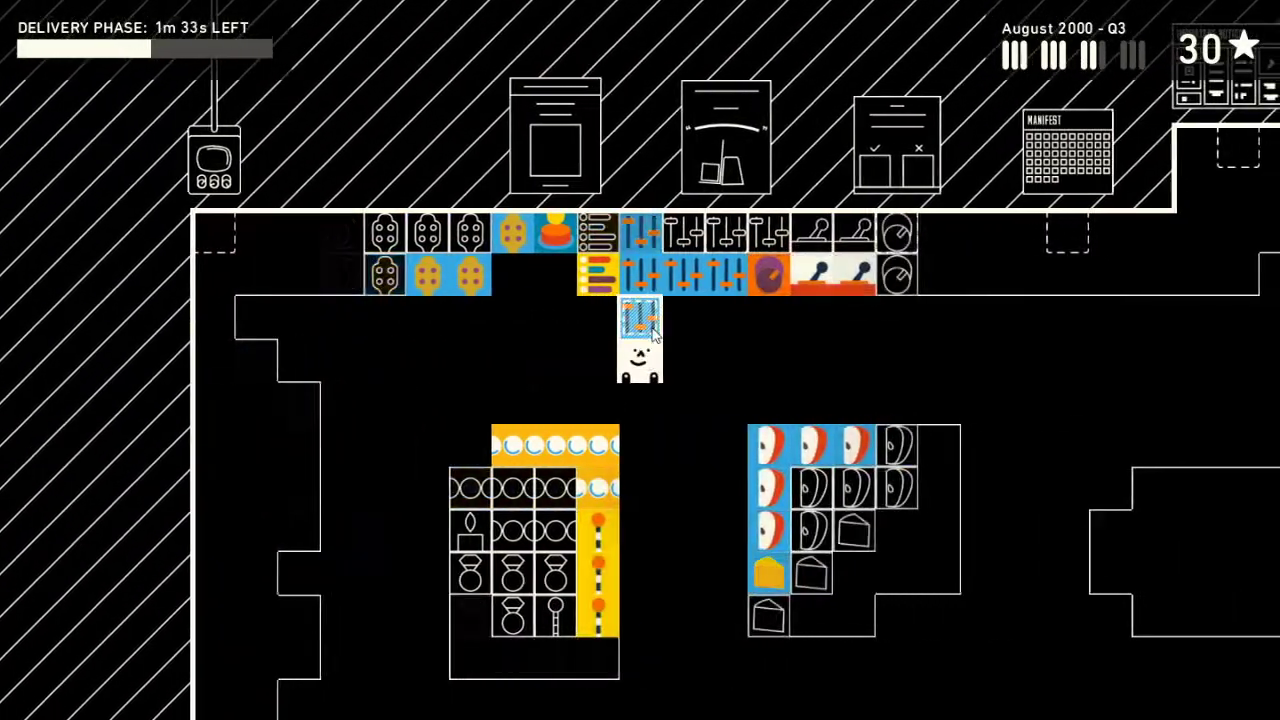
{"action": "key", "text": "Up"}
{"action": "key", "text": "space"}
{"action": "key", "text": "space"}
{"action": "key", "text": "Down"}
{"action": "key", "text": "Right"}
{"action": "key", "text": "Right"}
{"action": "key", "text": "Right"}
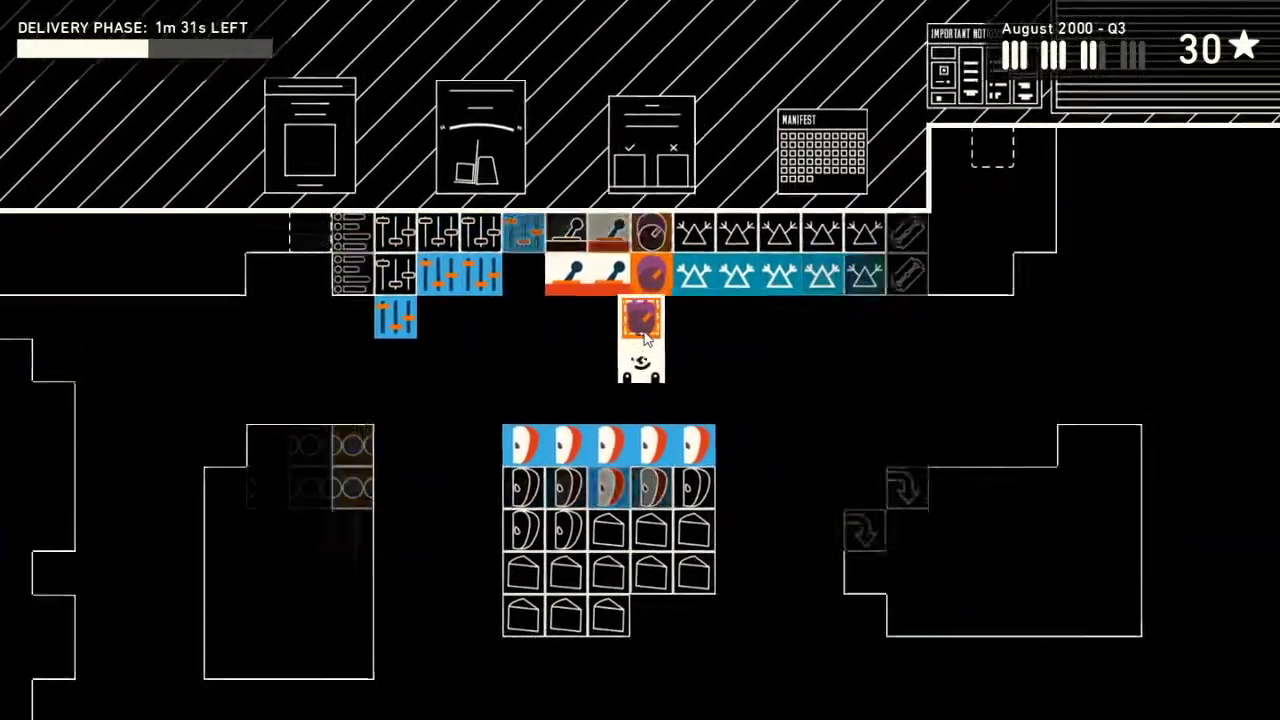
{"action": "key", "text": "space"}
{"action": "key", "text": "Left"}
{"action": "key", "text": "Left"}
{"action": "key", "text": "Left"}
{"action": "key", "text": "Left"}
{"action": "key", "text": "Left"}
- Add the lone fader into the fader stack
{"action": "key", "text": "space"}
{"action": "key", "text": "Right"}
{"action": "key", "text": "Right"}
{"action": "key", "text": "Right"}
{"action": "key", "text": "Up"}
{"action": "key", "text": "space"}
{"action": "key", "text": "Down"}
{"action": "key", "text": "Right"}
{"action": "key", "text": "Right"}
{"action": "key", "text": "Right"}
{"action": "key", "text": "space"}
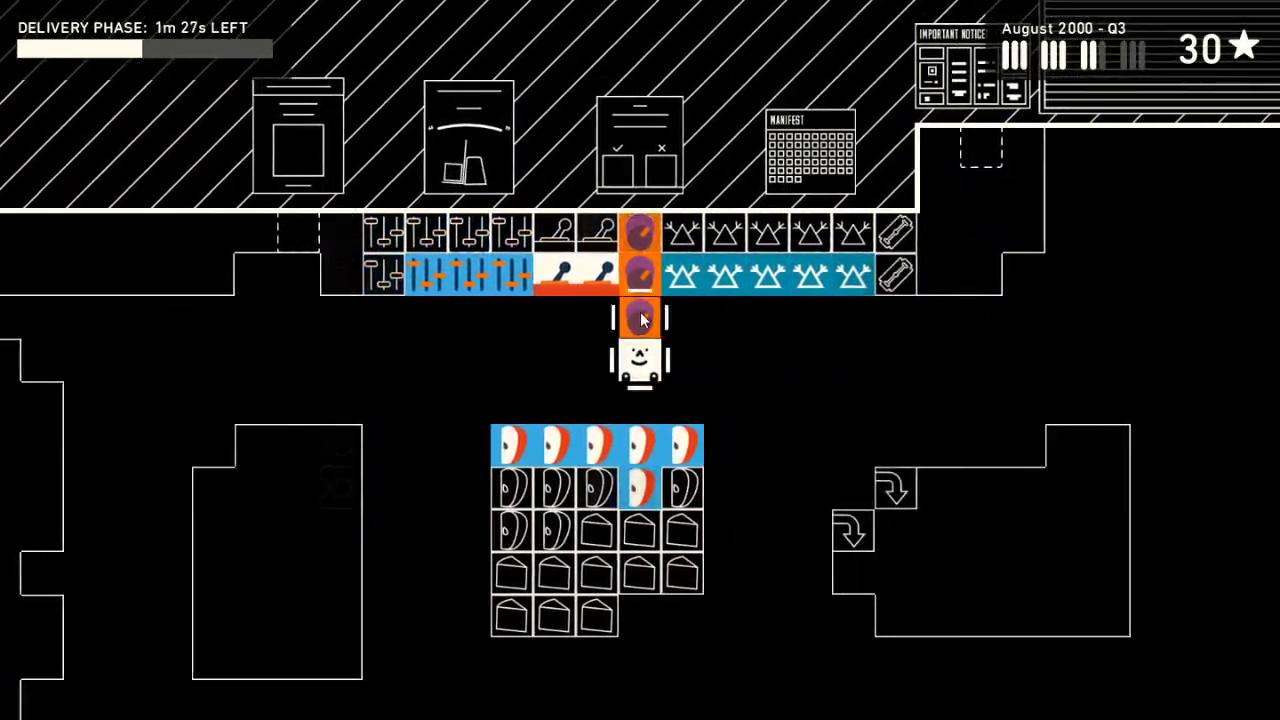
- Move the bottom purple product into the second purple row
{"action": "key", "text": "Left"}
{"action": "key", "text": "Left"}
{"action": "key", "text": "Left"}
{"action": "key", "text": "Left"}
{"action": "key", "text": "Left"}
{"action": "key", "text": "Left"}
{"action": "key", "text": "Left"}
{"action": "key", "text": "Left"}
{"action": "key", "text": "Down"}
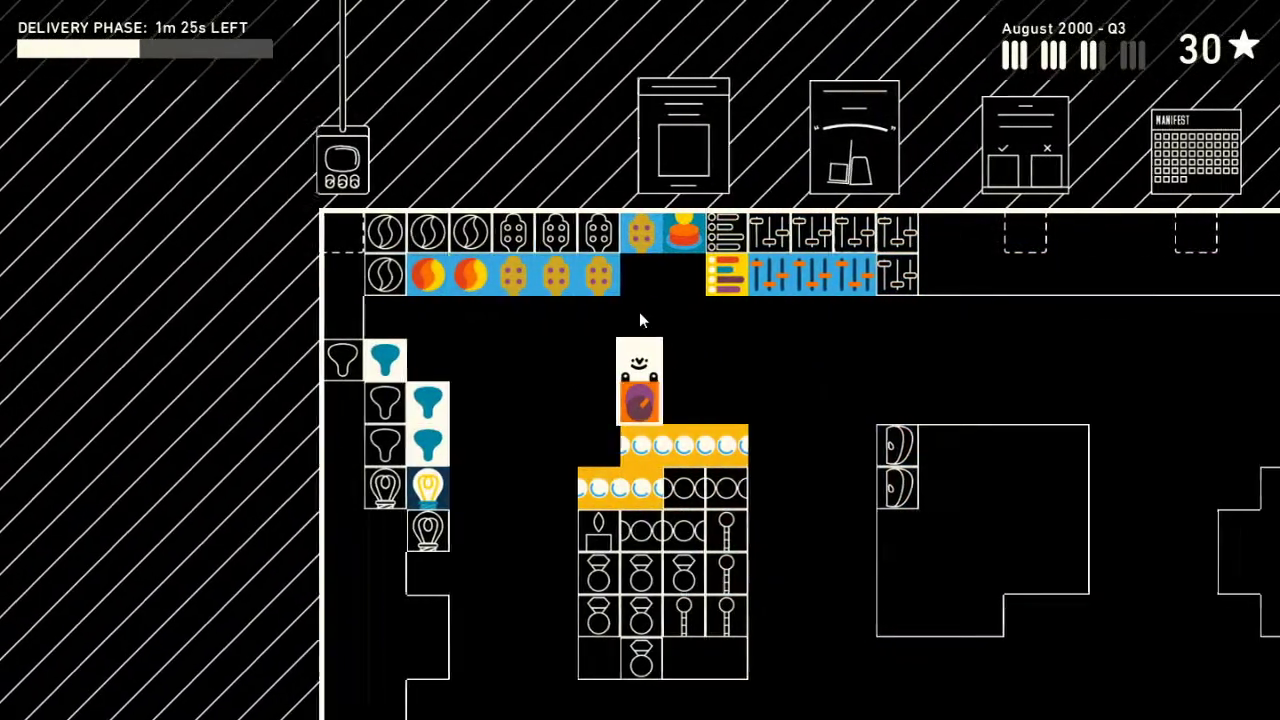
{"action": "key", "text": "Left"}
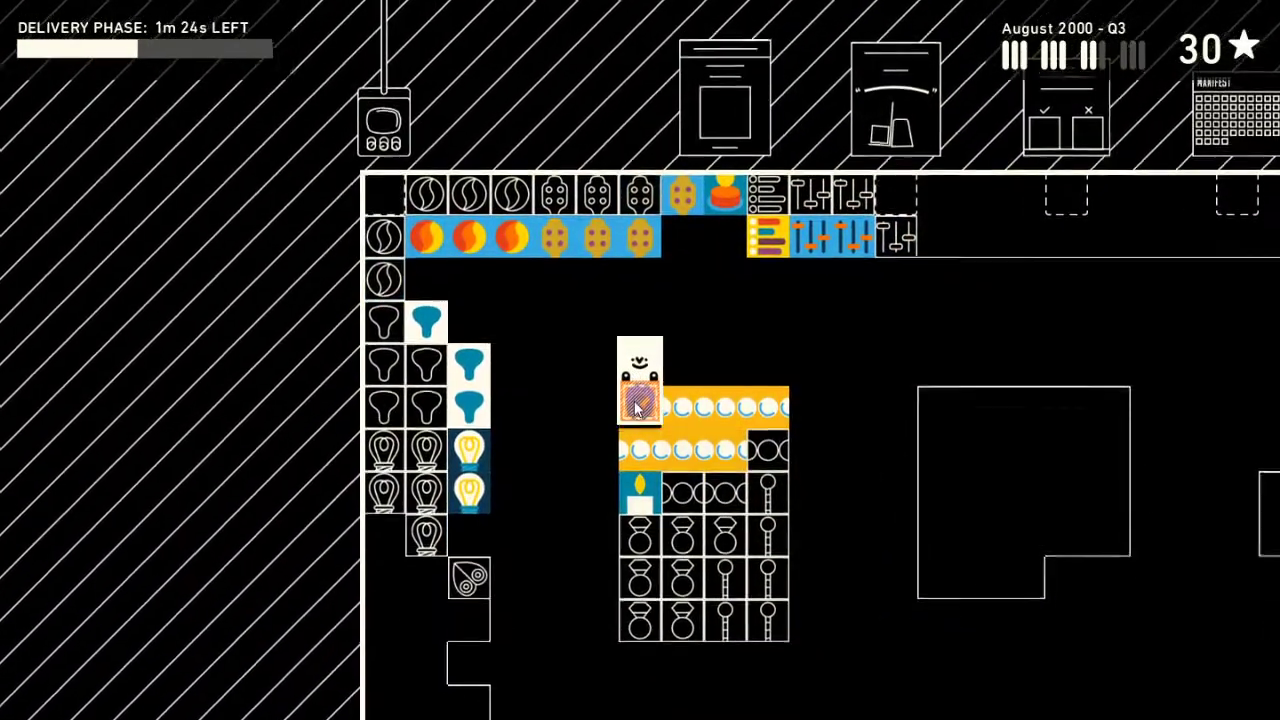
{"action": "key", "text": "Up"}
{"action": "key", "text": "Up"}
{"action": "key", "text": "Right"}
{"action": "key", "text": "Right"}
{"action": "key", "text": "Up"}
{"action": "key", "text": "space"}
{"action": "key", "text": "Down"}
{"action": "key", "text": "Down"}
{"action": "key", "text": "Right"}
{"action": "key", "text": "Down"}
{"action": "key", "text": "Down"}
{"action": "key", "text": "Down"}
{"action": "key", "text": "Right"}
{"action": "key", "text": "Right"}
- Walk back down and right to the delivery area
{"action": "key", "text": "Down"}
{"action": "key", "text": "Down"}
{"action": "key", "text": "Down"}
{"action": "key", "text": "Right"}
{"action": "key", "text": "Right"}
{"action": "key", "text": "Right"}
{"action": "key", "text": "Right"}
{"action": "key", "text": "Right"}
{"action": "key", "text": "Down"}
{"action": "key", "text": "Down"}
{"action": "key", "text": "Right"}
{"action": "key", "text": "Right"}
{"action": "key", "text": "Down"}
{"action": "key", "text": "Down"}
{"action": "key", "text": "Right"}
{"action": "key", "text": "Right"}
{"action": "key", "text": "Right"}
{"action": "key", "text": "Down"}
{"action": "key", "text": "Down"}
{"action": "key", "text": "Right"}
{"action": "key", "text": "Down"}
{"action": "key", "text": "Down"}
{"action": "key", "text": "Down"}
{"action": "key", "text": "Down"}
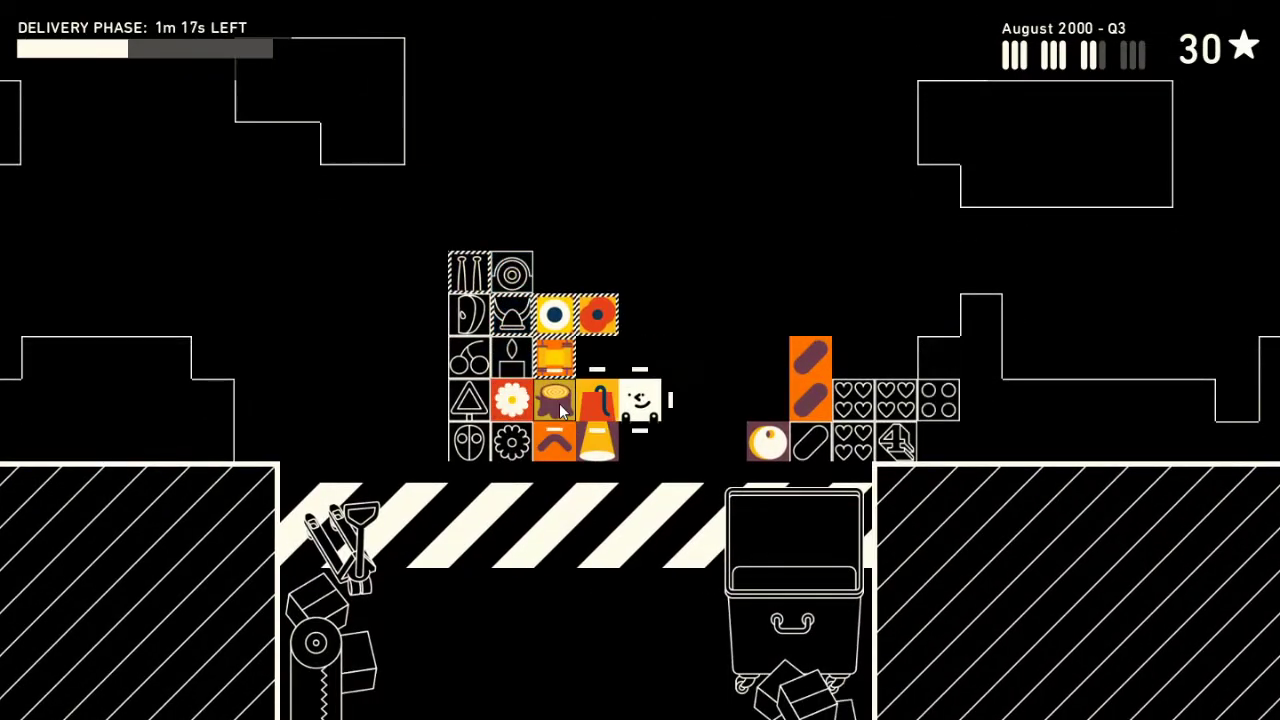
- Carry the stump product over and set it beside the igloo shelf
{"action": "key", "text": "Right"}
{"action": "key", "text": "Right"}
{"action": "key", "text": "Up"}
{"action": "key", "text": "Up"}
{"action": "key", "text": "Up"}
{"action": "key", "text": "Up"}
{"action": "key", "text": "Up"}
{"action": "key", "text": "Up"}
{"action": "key", "text": "Up"}
{"action": "key", "text": "Up"}
{"action": "key", "text": "Up"}
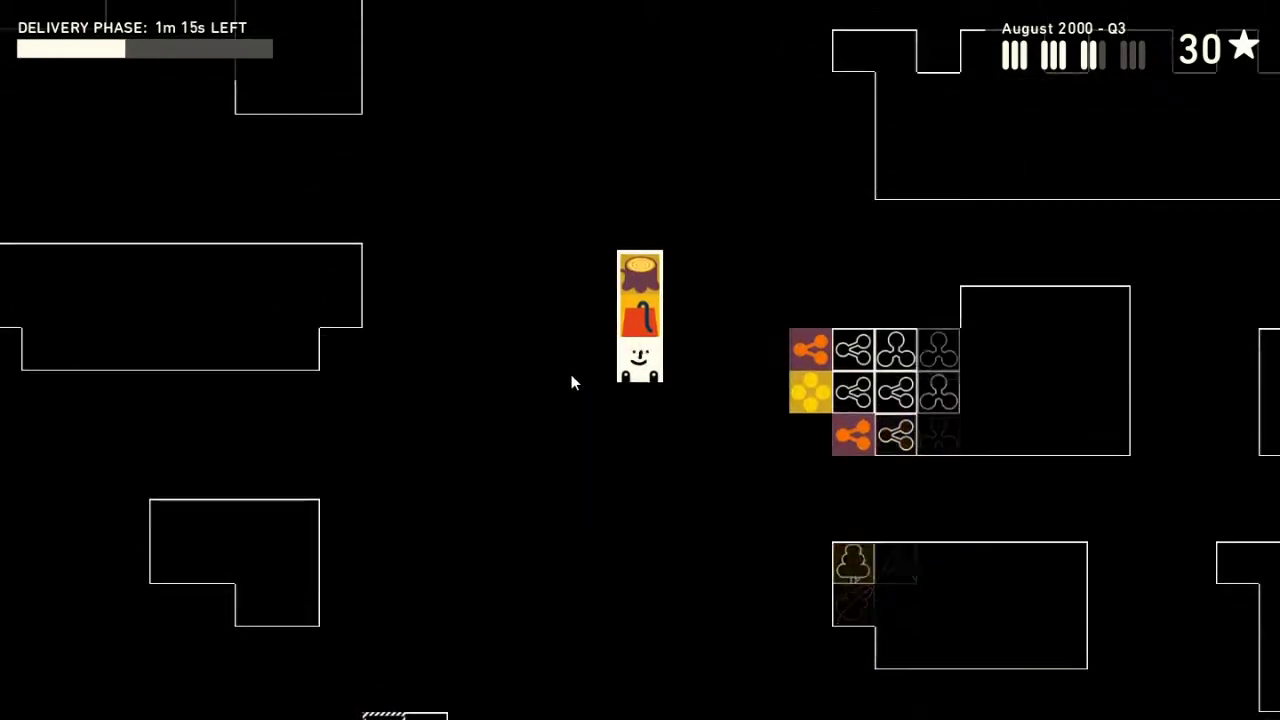
{"action": "key", "text": "Down"}
{"action": "key", "text": "Down"}
{"action": "key", "text": "Down"}
{"action": "key", "text": "Down"}
{"action": "key", "text": "Down"}
{"action": "key", "text": "Right"}
{"action": "key", "text": "Right"}
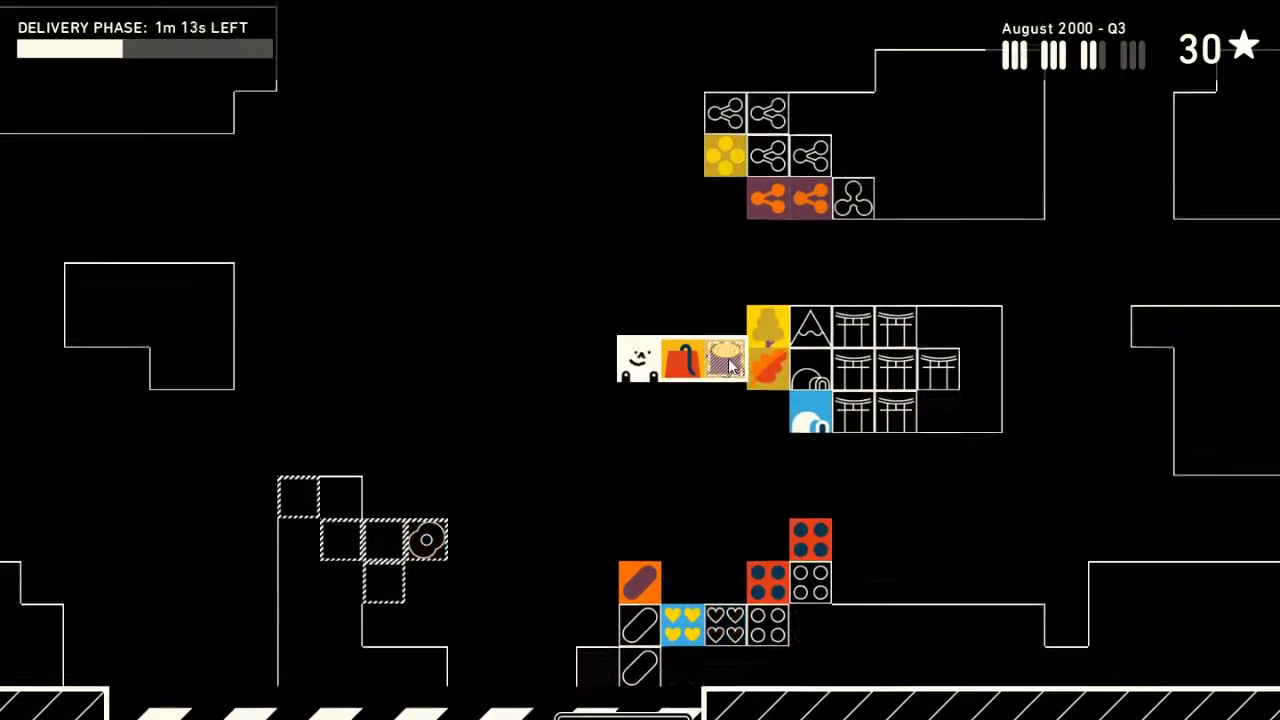
{"action": "key", "text": "space"}
{"action": "key", "text": "Up"}
{"action": "key", "text": "Right"}
{"action": "key", "text": "Right"}
{"action": "key", "text": "Right"}
{"action": "key", "text": "Right"}
- Walk right and up past the cone shelves to the hat shelves
{"action": "key", "text": "Right"}
{"action": "key", "text": "Right"}
{"action": "key", "text": "Right"}
{"action": "key", "text": "Up"}
{"action": "key", "text": "Up"}
{"action": "key", "text": "Up"}
{"action": "key", "text": "Right"}
{"action": "key", "text": "Right"}
{"action": "key", "text": "Up"}
{"action": "key", "text": "Up"}
{"action": "key", "text": "Up"}
{"action": "key", "text": "Right"}
{"action": "key", "text": "Right"}
{"action": "key", "text": "Right"}
{"action": "key", "text": "Right"}
{"action": "key", "text": "Right"}
{"action": "key", "text": "Up"}
{"action": "key", "text": "Up"}
{"action": "key", "text": "Right"}
{"action": "key", "text": "Right"}
{"action": "key", "text": "Right"}
{"action": "key", "text": "Up"}
{"action": "key", "text": "Up"}
{"action": "key", "text": "Up"}
{"action": "key", "text": "Up"}
{"action": "key", "text": "Up"}
{"action": "key", "text": "Up"}
{"action": "key", "text": "Down"}
{"action": "key", "text": "Right"}
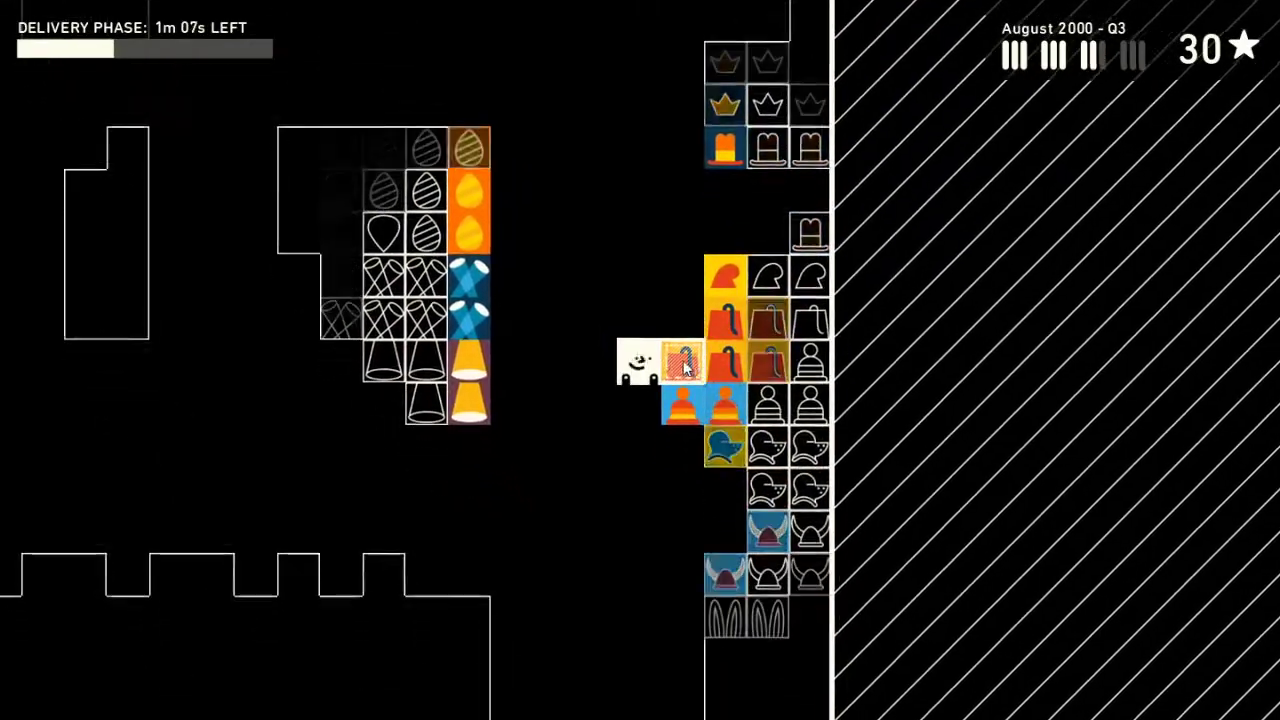
{"action": "key", "text": "Up"}
- Walk left and down past the hat shelves to the loading dock
{"action": "key", "text": "Left"}
{"action": "key", "text": "Left"}
{"action": "key", "text": "Left"}
{"action": "key", "text": "Left"}
{"action": "key", "text": "Down"}
{"action": "key", "text": "Down"}
{"action": "key", "text": "Left"}
{"action": "key", "text": "Left"}
{"action": "key", "text": "Left"}
{"action": "key", "text": "Down"}
{"action": "key", "text": "Down"}
{"action": "key", "text": "Left"}
{"action": "key", "text": "Left"}
{"action": "key", "text": "Left"}
{"action": "key", "text": "Down"}
{"action": "key", "text": "Down"}
{"action": "key", "text": "Down"}
{"action": "key", "text": "Down"}
{"action": "key", "text": "Down"}
{"action": "key", "text": "Down"}
{"action": "key", "text": "Down"}
{"action": "key", "text": "Down"}
{"action": "key", "text": "Left"}
{"action": "key", "text": "Down"}
{"action": "key", "text": "Down"}
{"action": "key", "text": "Left"}
{"action": "key", "text": "Left"}
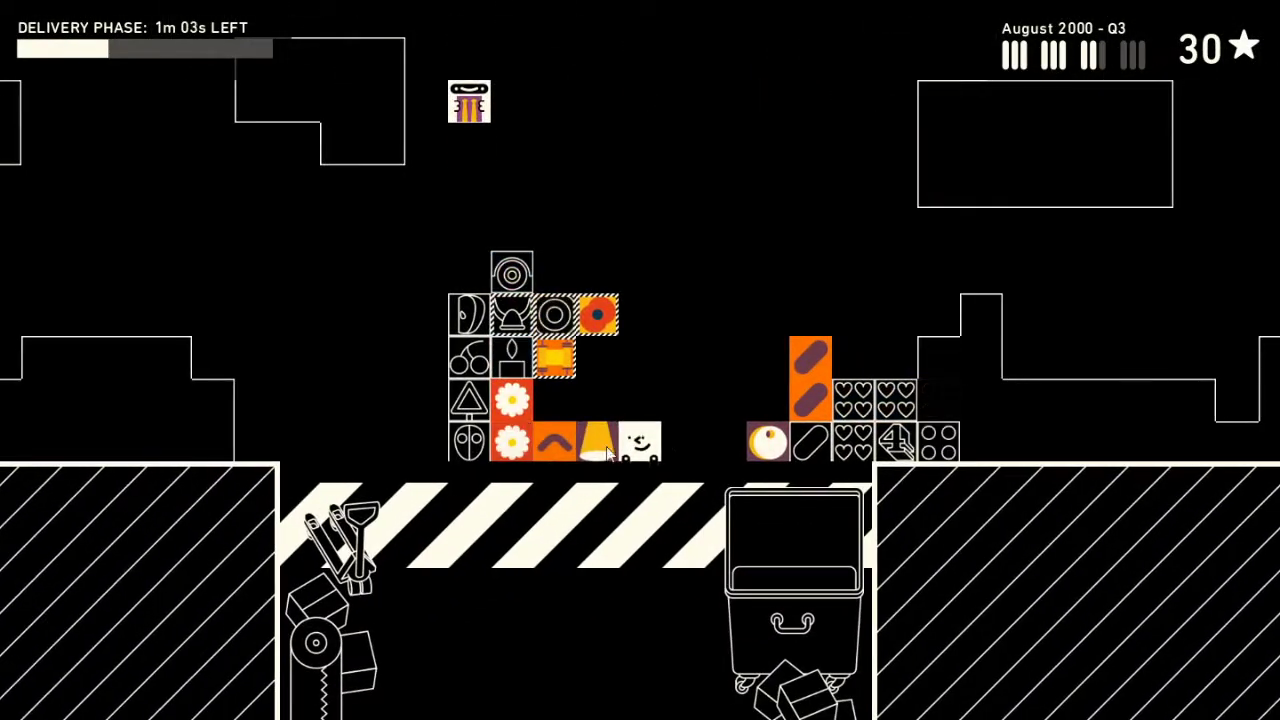
- Pick up the flower, curve, cone and face group and carry it beside the target shelf
{"action": "key", "text": "space"}
{"action": "key", "text": "Right"}
{"action": "key", "text": "Up"}
{"action": "key", "text": "Right"}
{"action": "key", "text": "Up"}
{"action": "key", "text": "Right"}
{"action": "key", "text": "Up"}
{"action": "key", "text": "Up"}
{"action": "key", "text": "Up"}
{"action": "key", "text": "Up"}
{"action": "key", "text": "Up"}
{"action": "key", "text": "Up"}
{"action": "key", "text": "Left"}
{"action": "key", "text": "Right"}
{"action": "key", "text": "Down"}
{"action": "key", "text": "Down"}
{"action": "key", "text": "Down"}
{"action": "key", "text": "Down"}
{"action": "key", "text": "Left"}
{"action": "key", "text": "Down"}
{"action": "key", "text": "Down"}
- Add the red flower to the carried group and move it up and left
{"action": "key", "text": "space"}
{"action": "key", "text": "Up"}
{"action": "key", "text": "Up"}
{"action": "key", "text": "Up"}
{"action": "key", "text": "Up"}
{"action": "key", "text": "Up"}
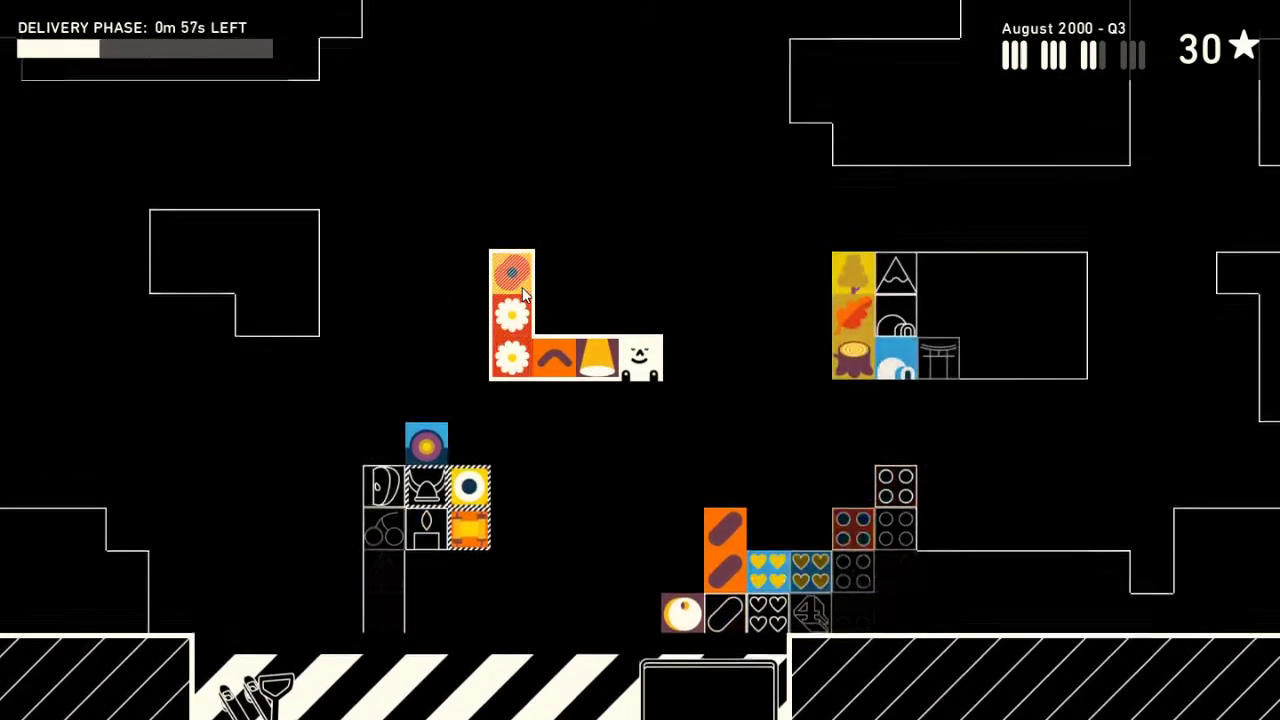
{"action": "key", "text": "Right"}
{"action": "key", "text": "Down"}
{"action": "key", "text": "Up"}
{"action": "key", "text": "Up"}
{"action": "key", "text": "Left"}
{"action": "key", "text": "Up"}
{"action": "key", "text": "Left"}
- Carry the product group across the warehouse toward the flower shelf
{"action": "key", "text": "Left"}
{"action": "key", "text": "Left"}
{"action": "key", "text": "Left"}
{"action": "key", "text": "Left"}
{"action": "key", "text": "Left"}
{"action": "key", "text": "Up"}
{"action": "key", "text": "Left"}
{"action": "key", "text": "Left"}
{"action": "key", "text": "Left"}
{"action": "key", "text": "Left"}
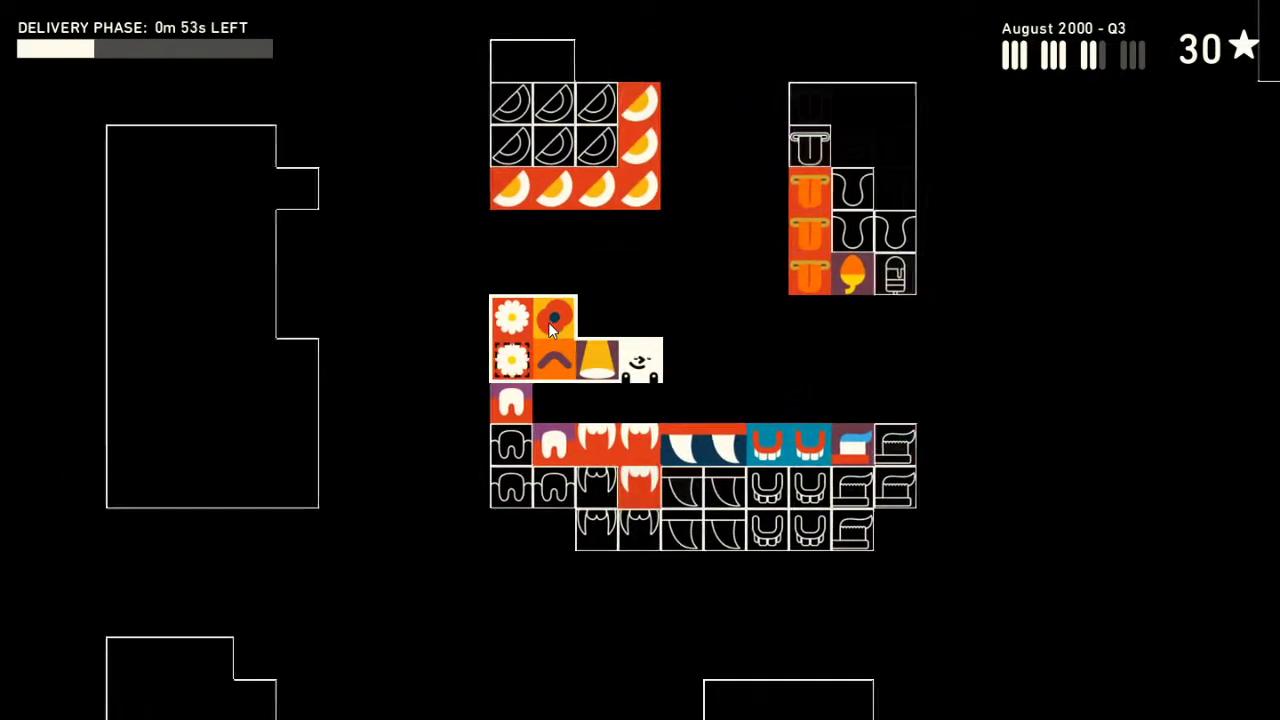
{"action": "key", "text": "Down"}
{"action": "key", "text": "Left"}
{"action": "key", "text": "Left"}
{"action": "key", "text": "Left"}
{"action": "key", "text": "Up"}
{"action": "key", "text": "Up"}
{"action": "key", "text": "Up"}
{"action": "key", "text": "Left"}
{"action": "key", "text": "Up"}
{"action": "key", "text": "Up"}
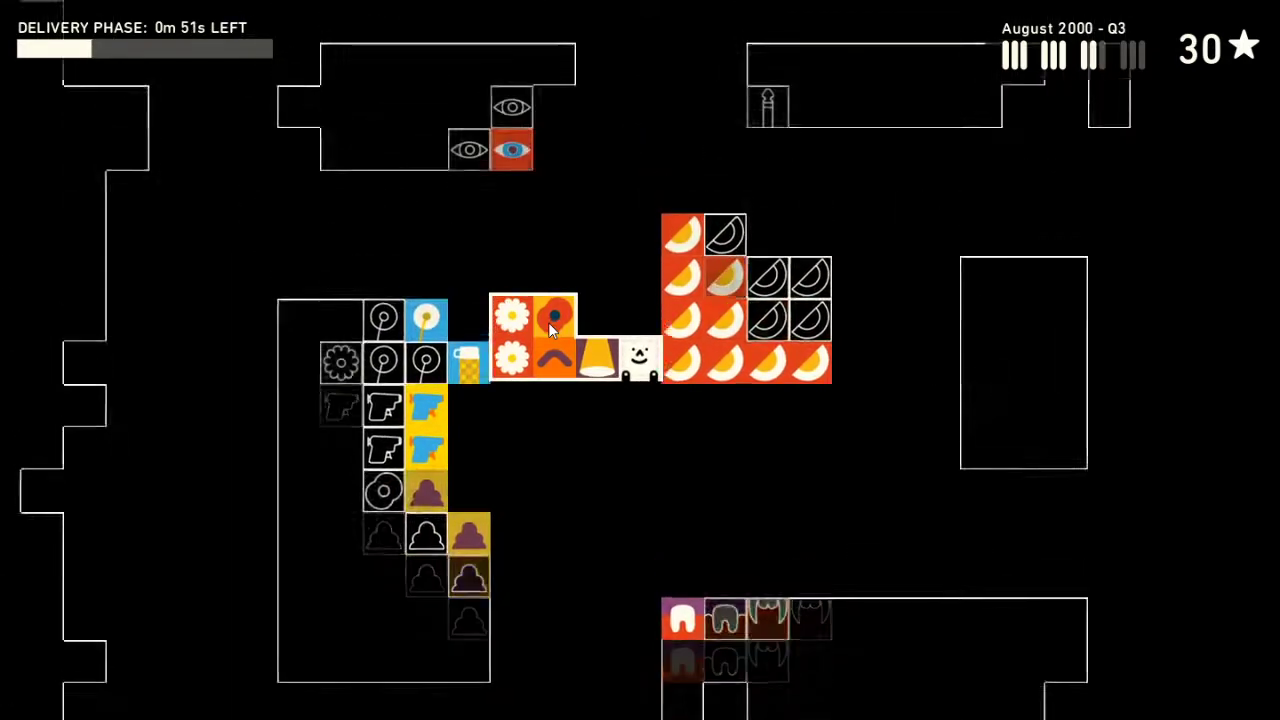
{"action": "key", "text": "Up"}
{"action": "key", "text": "Up"}
{"action": "key", "text": "Left"}
{"action": "key", "text": "Left"}
{"action": "key", "text": "Left"}
{"action": "key", "text": "Left"}
{"action": "key", "text": "Left"}
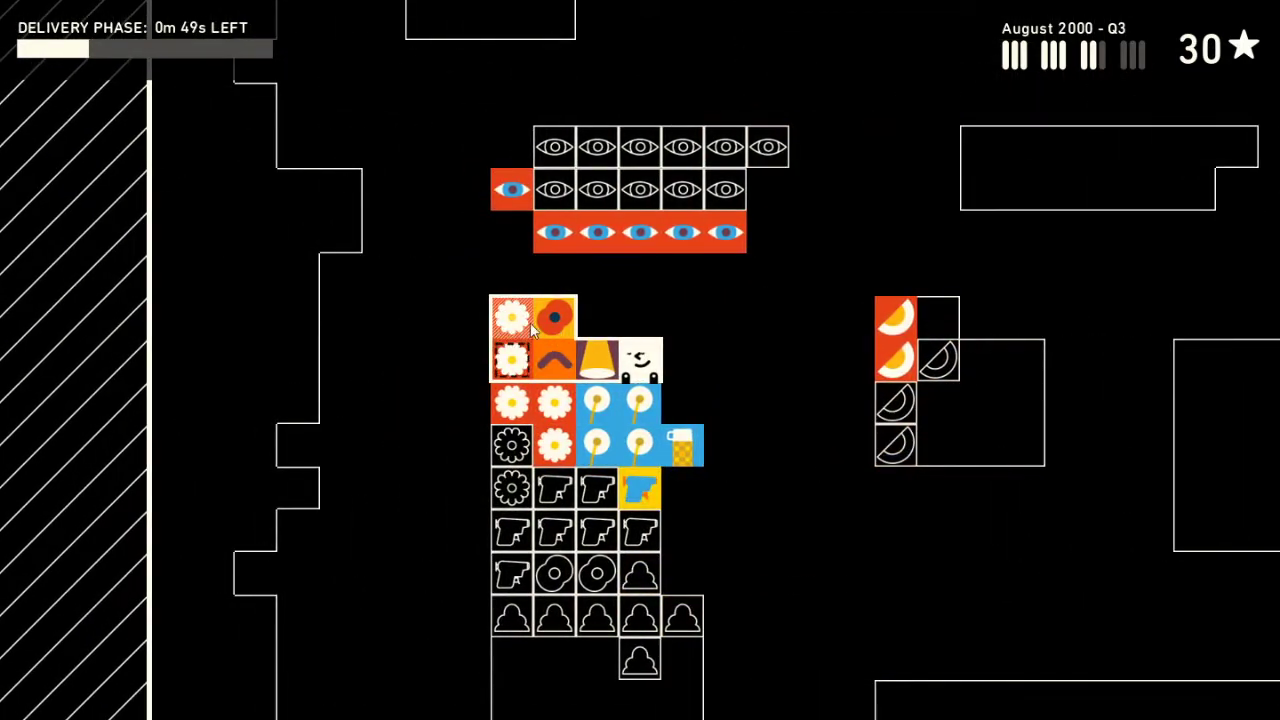
- Reposition the carried group and turn it into a column
{"action": "key", "text": "Right"}
{"action": "key", "text": "Right"}
{"action": "key", "text": "Right"}
{"action": "key", "text": "Right"}
{"action": "key", "text": "Right"}
{"action": "key", "text": "Down"}
{"action": "key", "text": "Down"}
{"action": "key", "text": "Down"}
{"action": "key", "text": "Down"}
{"action": "key", "text": "Left"}
{"action": "key", "text": "Down"}
{"action": "key", "text": "Right"}
{"action": "key", "text": "Down"}
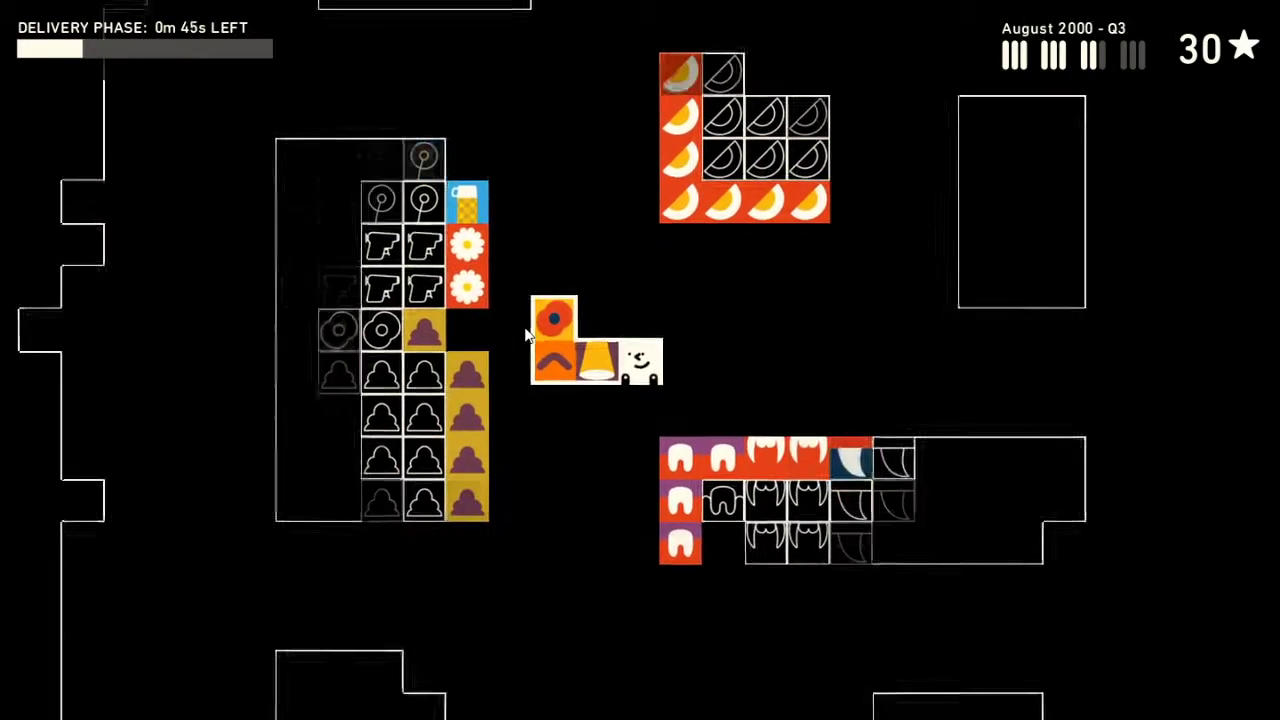
{"action": "key", "text": "Up"}
{"action": "key", "text": "Left"}
{"action": "key", "text": "Left"}
{"action": "key", "text": "Up"}
- Turn the three carried products sideways and carry them to the far side
{"action": "key", "text": "Right"}
{"action": "key", "text": "Right"}
{"action": "key", "text": "Right"}
{"action": "key", "text": "Right"}
{"action": "key", "text": "Down"}
{"action": "key", "text": "Right"}
{"action": "key", "text": "Right"}
{"action": "key", "text": "Right"}
{"action": "key", "text": "Right"}
{"action": "key", "text": "Down"}
{"action": "key", "text": "Down"}
{"action": "key", "text": "Right"}
{"action": "key", "text": "Right"}
{"action": "key", "text": "Right"}
{"action": "key", "text": "Up"}
{"action": "key", "text": "Right"}
{"action": "key", "text": "Right"}
{"action": "key", "text": "Right"}
{"action": "key", "text": "Up"}
{"action": "key", "text": "Up"}
{"action": "key", "text": "Right"}
{"action": "key", "text": "Right"}
{"action": "key", "text": "Right"}
{"action": "key", "text": "Right"}
{"action": "key", "text": "Right"}
{"action": "key", "text": "Right"}
{"action": "key", "text": "Right"}
{"action": "key", "text": "Right"}
{"action": "key", "text": "Right"}
{"action": "key", "text": "Right"}
{"action": "key", "text": "Right"}
{"action": "key", "text": "Right"}
- Bring the products to the lamp stack and add the lamp product to it
{"action": "key", "text": "Up"}
{"action": "key", "text": "Up"}
{"action": "key", "text": "Up"}
{"action": "key", "text": "space"}
{"action": "key", "text": "Down"}
{"action": "key", "text": "Left"}
- Carry the arc product across the warehouse toward the arc group
{"action": "key", "text": "Left"}
{"action": "key", "text": "Left"}
{"action": "key", "text": "Left"}
{"action": "key", "text": "Left"}
{"action": "key", "text": "Left"}
{"action": "key", "text": "Left"}
{"action": "key", "text": "Down"}
{"action": "key", "text": "Left"}
{"action": "key", "text": "Left"}
{"action": "key", "text": "Left"}
{"action": "key", "text": "Right"}
{"action": "key", "text": "Up"}
{"action": "key", "text": "Up"}
{"action": "key", "text": "Up"}
{"action": "key", "text": "Up"}
{"action": "key", "text": "Up"}
{"action": "key", "text": "Up"}
{"action": "key", "text": "Up"}
{"action": "key", "text": "Up"}
{"action": "key", "text": "Up"}
{"action": "key", "text": "Down"}
{"action": "key", "text": "Down"}
{"action": "key", "text": "Down"}
{"action": "key", "text": "Down"}
{"action": "key", "text": "Right"}
{"action": "key", "text": "Right"}
{"action": "key", "text": "Right"}
{"action": "key", "text": "Right"}
{"action": "key", "text": "Up"}
{"action": "key", "text": "Right"}
{"action": "key", "text": "Right"}
{"action": "key", "text": "Right"}
{"action": "key", "text": "Up"}
- Place the arc beside the arc group, shift a flag, and pick up an orange arc
{"action": "key", "text": "Left"}
{"action": "key", "text": "Up"}
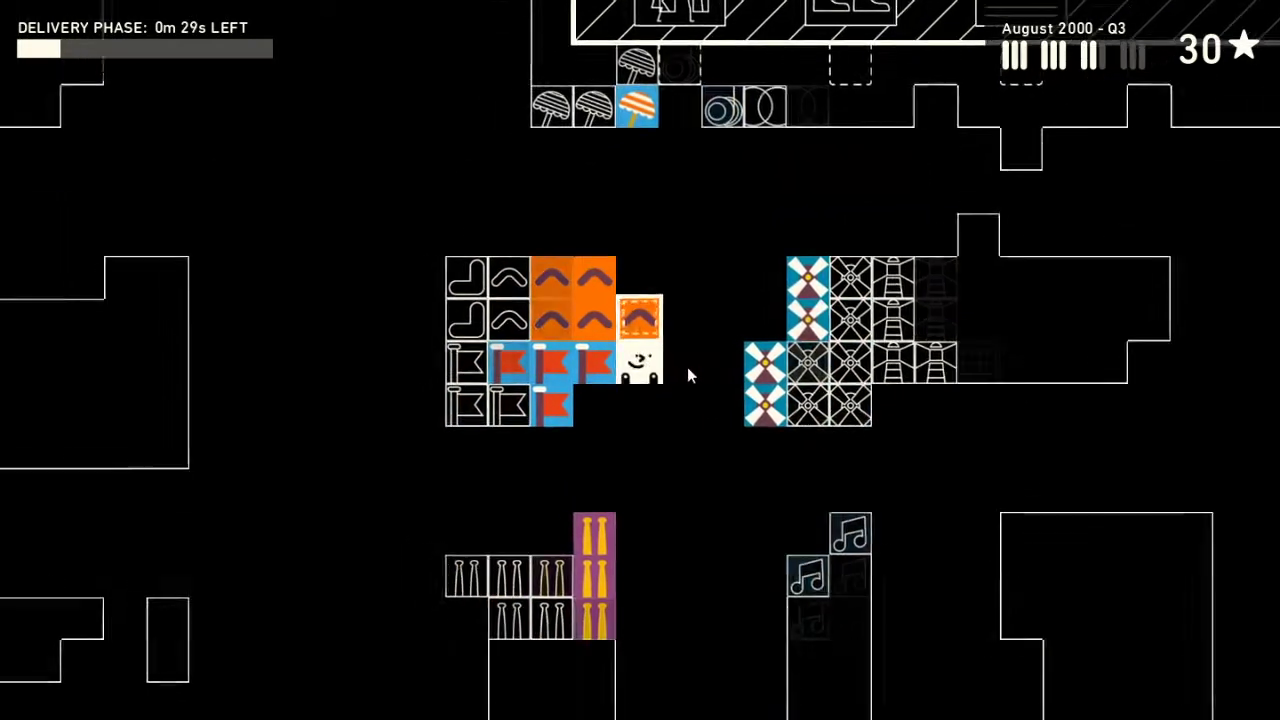
{"action": "key", "text": "space"}
{"action": "key", "text": "Down"}
{"action": "key", "text": "Left"}
{"action": "key", "text": "space"}
{"action": "key", "text": "Right"}
{"action": "key", "text": "Down"}
{"action": "key", "text": "Up"}
{"action": "key", "text": "Up"}
{"action": "key", "text": "Right"}
{"action": "key", "text": "space"}
{"action": "key", "text": "Left"}
{"action": "key", "text": "space"}
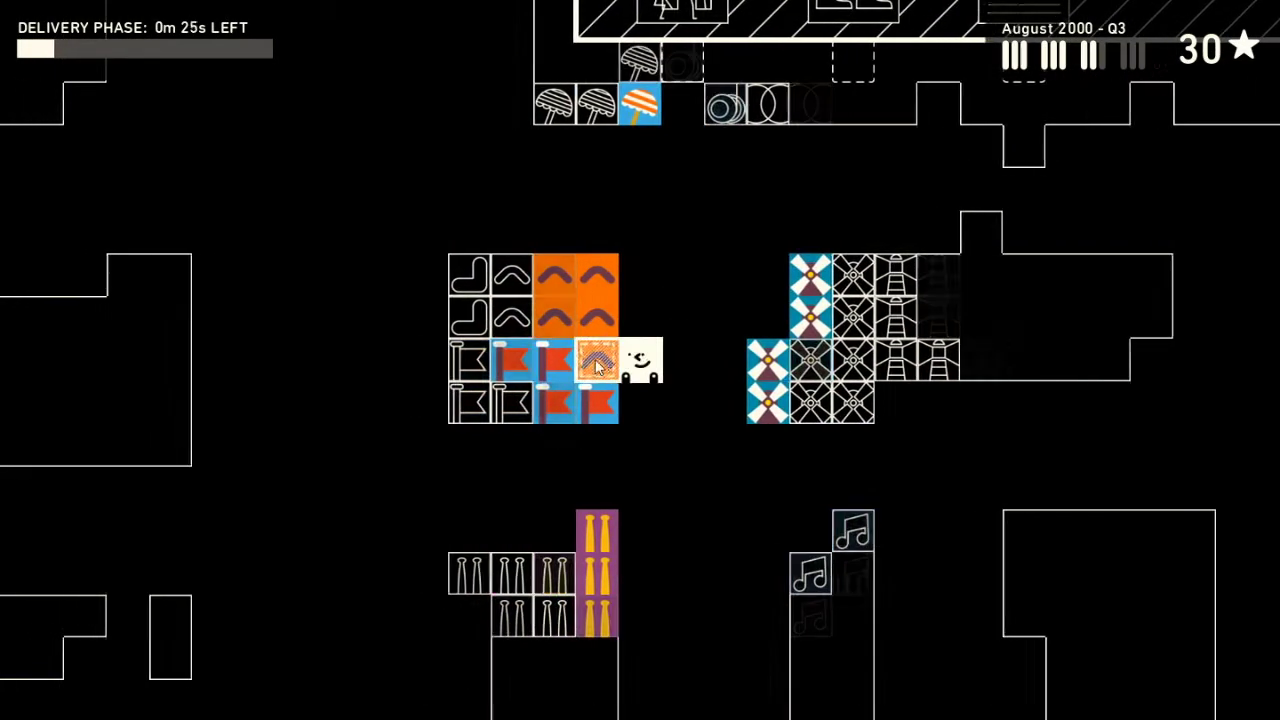
- Pick up a purple product and set it into the purple column
{"action": "key", "text": "Down"}
{"action": "key", "text": "Down"}
{"action": "key", "text": "Down"}
{"action": "key", "text": "space"}
{"action": "key", "text": "Left"}
{"action": "key", "text": "Left"}
{"action": "key", "text": "Down"}
{"action": "key", "text": "Down"}
{"action": "key", "text": "Down"}
{"action": "key", "text": "Right"}
{"action": "key", "text": "space"}
{"action": "key", "text": "Down"}
{"action": "key", "text": "Down"}
{"action": "key", "text": "Down"}
{"action": "key", "text": "Down"}
{"action": "key", "text": "Down"}
{"action": "key", "text": "Down"}
{"action": "key", "text": "Down"}
{"action": "key", "text": "Down"}
{"action": "key", "text": "Down"}
{"action": "key", "text": "Down"}
{"action": "key", "text": "Down"}
{"action": "key", "text": "Down"}
{"action": "key", "text": "Down"}
{"action": "key", "text": "Down"}
- Walk to a loose purple product and pick it up
{"action": "key", "text": "Left"}
{"action": "key", "text": "Up"}
{"action": "key", "text": "Left"}
{"action": "key", "text": "space"}
{"action": "key", "text": "Up"}
{"action": "key", "text": "Up"}
{"action": "key", "text": "Up"}
{"action": "key", "text": "Up"}
- Carry the loose purple product up and set it beside the roller-skate
{"action": "key", "text": "Right"}
{"action": "key", "text": "Right"}
{"action": "key", "text": "Up"}
{"action": "key", "text": "Up"}
{"action": "key", "text": "Right"}
{"action": "key", "text": "Right"}
{"action": "key", "text": "Up"}
{"action": "key", "text": "Up"}
{"action": "key", "text": "Up"}
{"action": "key", "text": "Up"}
{"action": "key", "text": "Up"}
{"action": "key", "text": "Right"}
{"action": "key", "text": "Right"}
{"action": "key", "text": "Up"}
{"action": "key", "text": "space"}
{"action": "key", "text": "Down"}
{"action": "key", "text": "Down"}
{"action": "key", "text": "Down"}
{"action": "key", "text": "Down"}
- Grab the apple-and-cherry cluster at delivery and walk it up toward the cherry shelf
{"action": "key", "text": "Left"}
{"action": "key", "text": "Left"}
{"action": "key", "text": "Left"}
{"action": "key", "text": "Down"}
{"action": "key", "text": "Down"}
{"action": "key", "text": "Down"}
{"action": "key", "text": "Down"}
{"action": "key", "text": "Left"}
{"action": "key", "text": "space"}
{"action": "key", "text": "Right"}
{"action": "key", "text": "Up"}
{"action": "key", "text": "Up"}
{"action": "key", "text": "Up"}
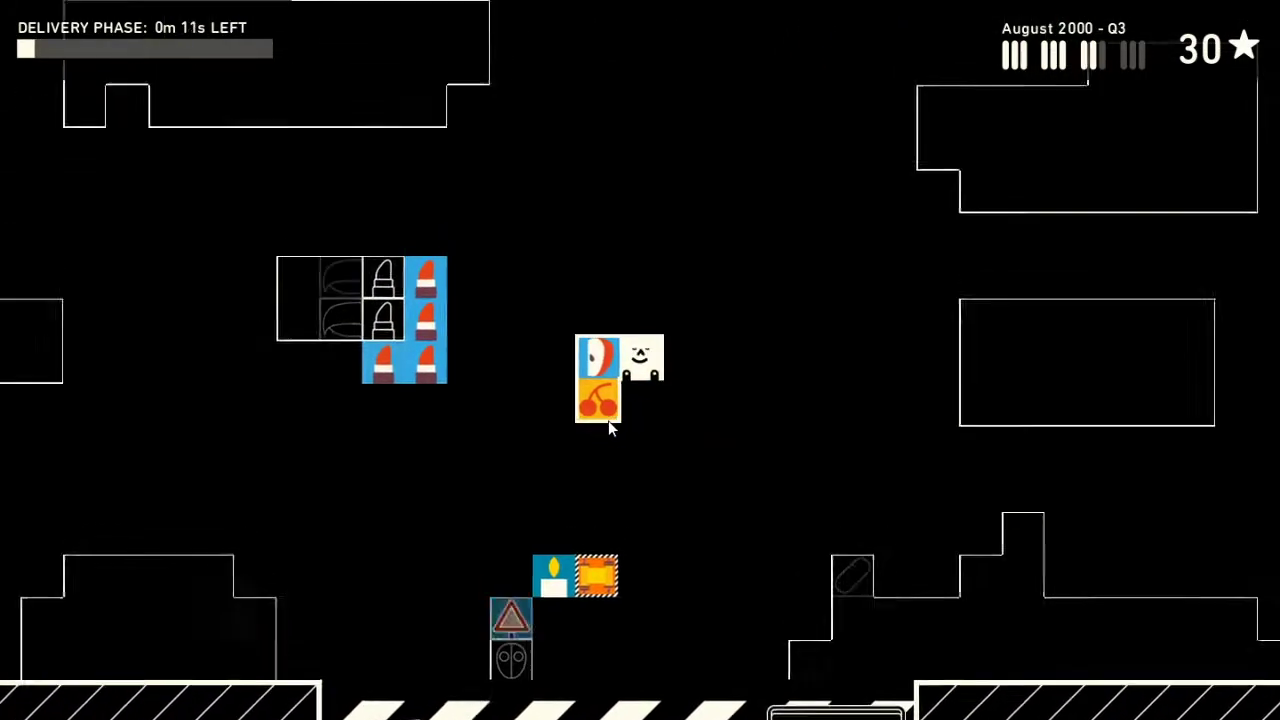
{"action": "key", "text": "Up"}
{"action": "key", "text": "Up"}
{"action": "key", "text": "Up"}
{"action": "key", "text": "Up"}
{"action": "key", "text": "Up"}
{"action": "key", "text": "Up"}
{"action": "key", "text": "Up"}
{"action": "key", "text": "Up"}
{"action": "key", "text": "Up"}
{"action": "key", "text": "Up"}
{"action": "key", "text": "Up"}
{"action": "key", "text": "Up"}
{"action": "key", "text": "Left"}
- Carry the apple tile past the cherry shelf toward the apple cluster
{"action": "key", "text": "Left"}
{"action": "key", "text": "Up"}
{"action": "key", "text": "Left"}
{"action": "key", "text": "Up"}
{"action": "key", "text": "Up"}
{"action": "key", "text": "Up"}
{"action": "key", "text": "Up"}
{"action": "key", "text": "Up"}
{"action": "key", "text": "Left"}
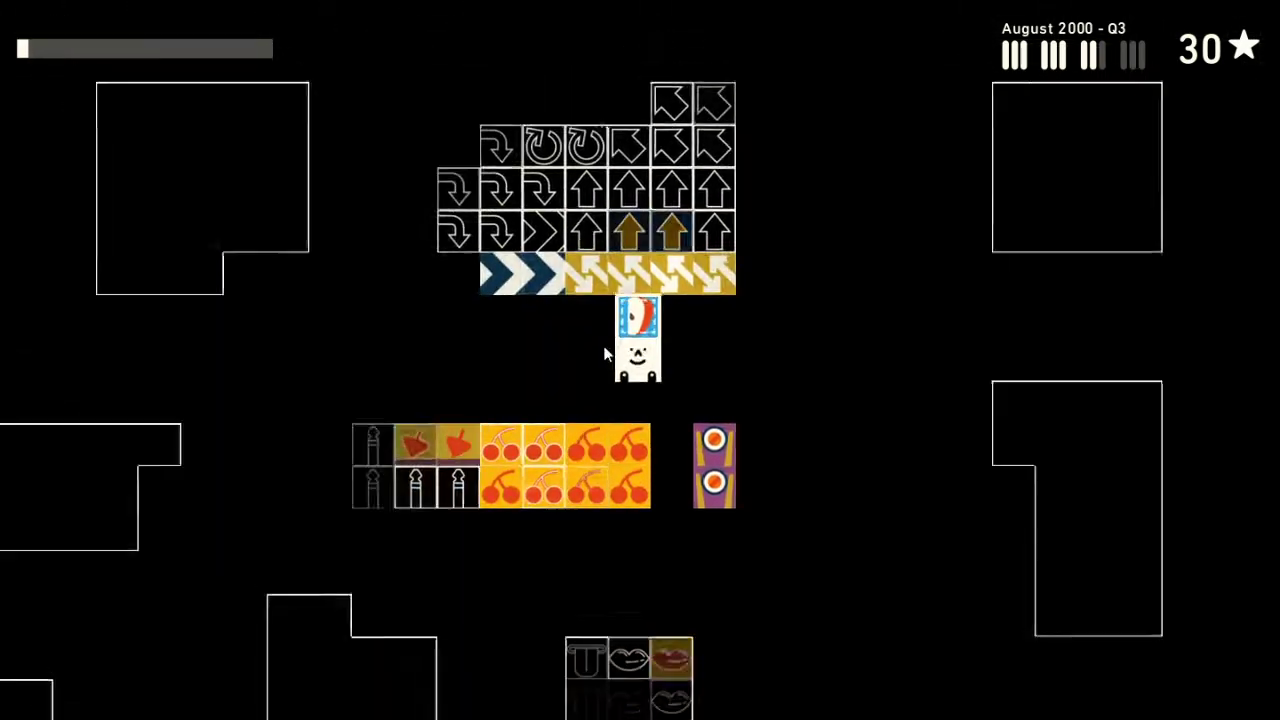
{"action": "key", "text": "Left"}
{"action": "key", "text": "Left"}
{"action": "key", "text": "Left"}
{"action": "key", "text": "Left"}
{"action": "key", "text": "Left"}
{"action": "key", "text": "Left"}
{"action": "key", "text": "Down"}
- Drop the last apple tile into the apple cluster as delivery ends
{"action": "key", "text": "Up"}
{"action": "key", "text": "Up"}
{"action": "key", "text": "Right"}
{"action": "key", "text": "Up"}
{"action": "key", "text": "Up"}
{"action": "key", "text": "Left"}
{"action": "key", "text": "space"}
{"action": "key", "text": "Right"}
{"action": "key", "text": "Up"}
{"action": "key", "text": "Up"}
{"action": "key", "text": "Up"}
{"action": "key", "text": "Right"}
{"action": "key", "text": "Right"}
{"action": "key", "text": "Up"}
{"action": "key", "text": "Right"}
{"action": "key", "text": "Up"}
{"action": "key", "text": "Up"}
- Dismiss the Service Hatch notice and walk through the store
{"action": "left_click", "coordinate": [846, 549]}
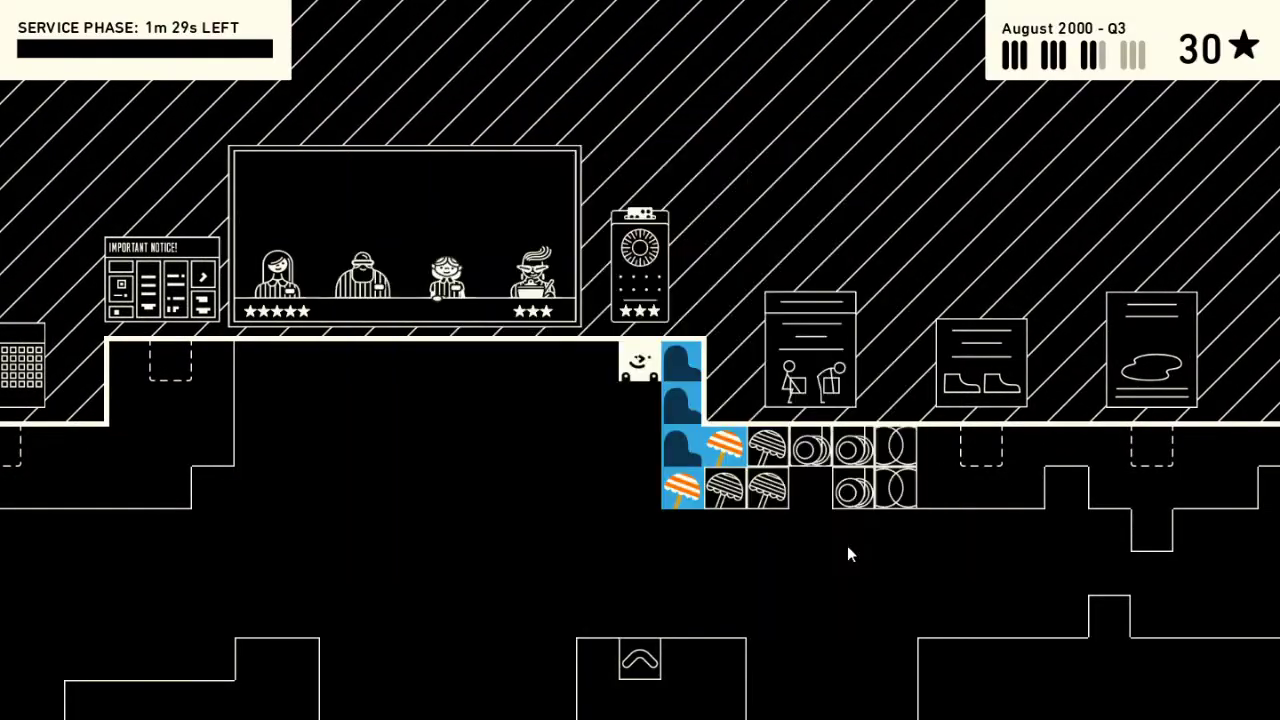
{"action": "key", "text": "Left"}
{"action": "key", "text": "Left"}
{"action": "key", "text": "Left"}
{"action": "key", "text": "Left"}
{"action": "key", "text": "Left"}
{"action": "key", "text": "Left"}
{"action": "key", "text": "Left"}
{"action": "key", "text": "Left"}
{"action": "key", "text": "Down"}
{"action": "key", "text": "Down"}
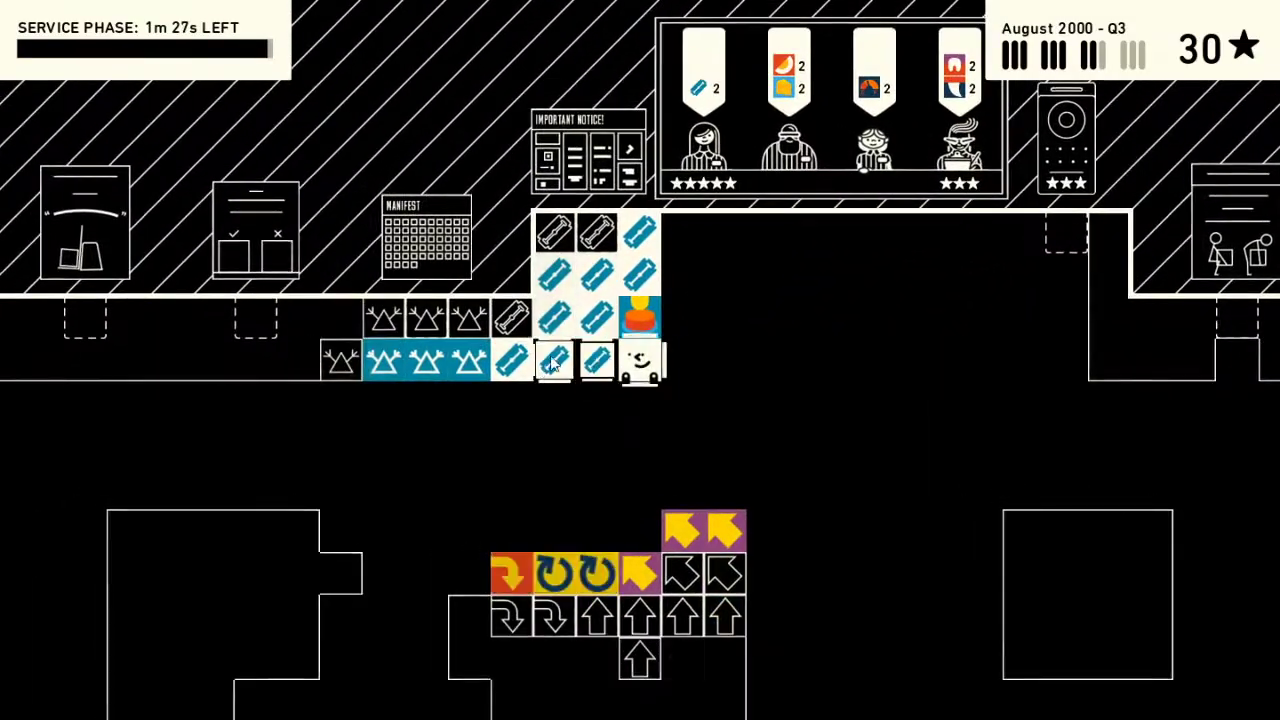
{"action": "key", "text": "Right"}
{"action": "key", "text": "Right"}
{"action": "key", "text": "Right"}
{"action": "key", "text": "Right"}
{"action": "key", "text": "Up"}
{"action": "key", "text": "Up"}
{"action": "key", "text": "Down"}
{"action": "key", "text": "Down"}
{"action": "key", "text": "Down"}
{"action": "key", "text": "Down"}
{"action": "key", "text": "Down"}
{"action": "key", "text": "Down"}
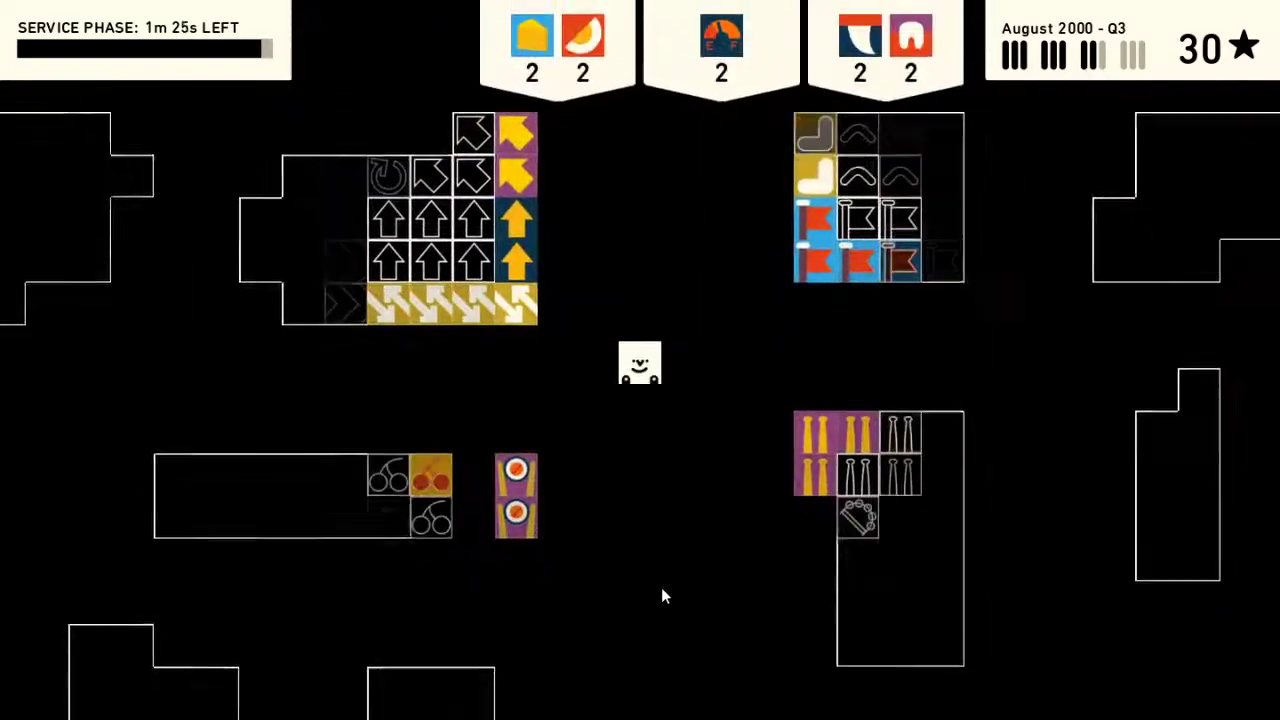
{"action": "key", "text": "Down"}
{"action": "key", "text": "Down"}
{"action": "key", "text": "Down"}
{"action": "key", "text": "Down"}
{"action": "key", "text": "Down"}
{"action": "key", "text": "Down"}
{"action": "key", "text": "Down"}
{"action": "key", "text": "Down"}
{"action": "key", "text": "Down"}
{"action": "key", "text": "Down"}
{"action": "key", "text": "Down"}
{"action": "key", "text": "Down"}
{"action": "key", "text": "Left"}
{"action": "key", "text": "Left"}
{"action": "key", "text": "Left"}
{"action": "key", "text": "Left"}
{"action": "key", "text": "Left"}
{"action": "key", "text": "Left"}
{"action": "key", "text": "Left"}
{"action": "key", "text": "Left"}
{"action": "key", "text": "Left"}
{"action": "key", "text": "Left"}
{"action": "key", "text": "Left"}
{"action": "key", "text": "Left"}
{"action": "key", "text": "Right"}
{"action": "key", "text": "Right"}
{"action": "key", "text": "Right"}
- Pick up the two tooth items from the tooth shelf
{"action": "key", "text": "Up"}
{"action": "key", "text": "Up"}
{"action": "key", "text": "Up"}
{"action": "key", "text": "Up"}
{"action": "key", "text": "Up"}
{"action": "key", "text": "Up"}
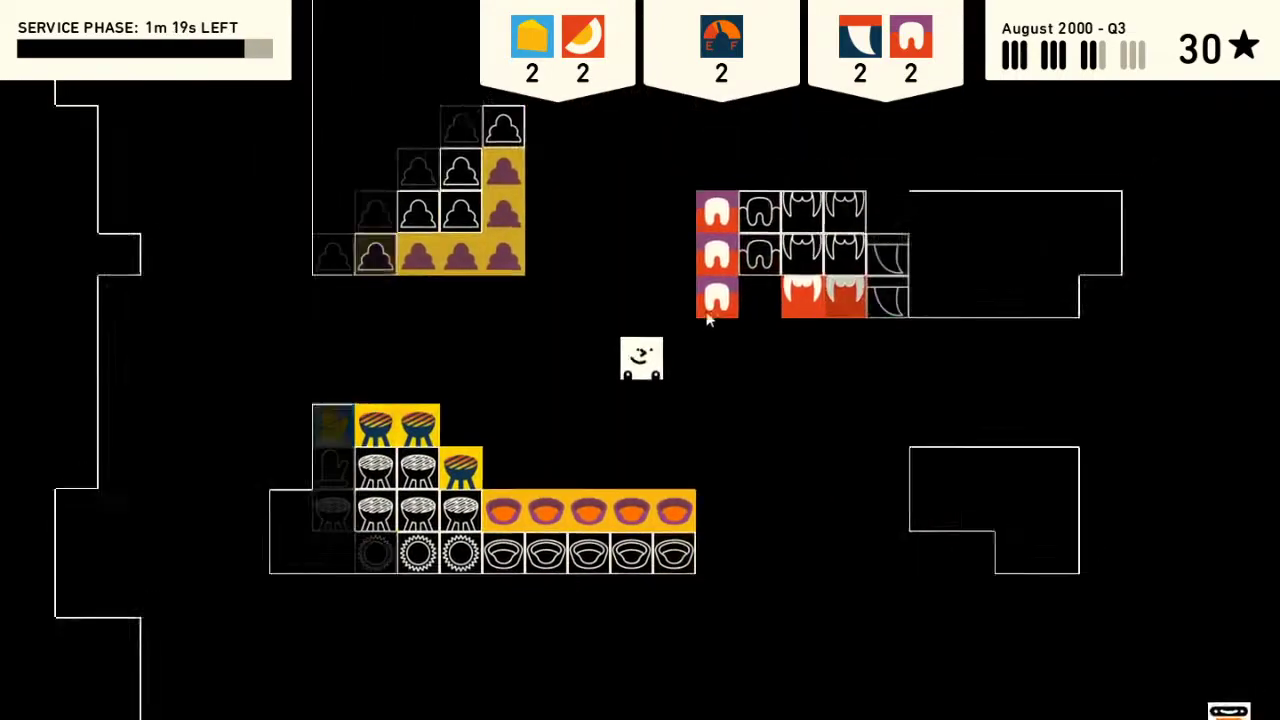
{"action": "key", "text": "Right"}
{"action": "key", "text": "Down"}
{"action": "key", "text": "Right"}
{"action": "key", "text": "Right"}
{"action": "key", "text": "Right"}
{"action": "key", "text": "Right"}
{"action": "key", "text": "Right"}
{"action": "key", "text": "Left"}
{"action": "key", "text": "Up"}
{"action": "key", "text": "Up"}
{"action": "key", "text": "space"}
{"action": "key", "text": "Down"}
{"action": "key", "text": "Down"}
{"action": "key", "text": "Right"}
{"action": "key", "text": "Right"}
{"action": "key", "text": "Right"}
{"action": "key", "text": "Right"}
{"action": "key", "text": "Right"}
{"action": "key", "text": "Right"}
{"action": "key", "text": "Right"}
{"action": "key", "text": "Right"}
{"action": "key", "text": "Up"}
{"action": "key", "text": "Up"}
{"action": "key", "text": "Up"}
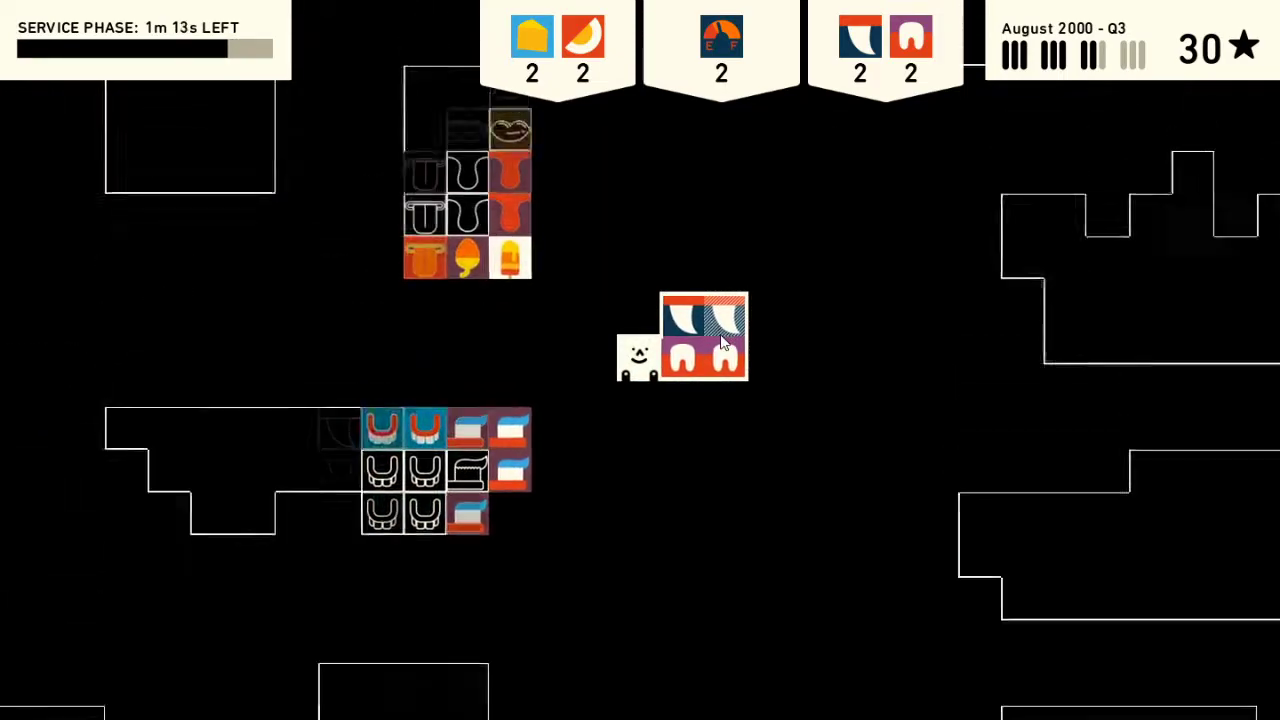
{"action": "key", "text": "Up"}
{"action": "key", "text": "Up"}
{"action": "key", "text": "Up"}
{"action": "key", "text": "Up"}
{"action": "key", "text": "Up"}
{"action": "key", "text": "Up"}
{"action": "key", "text": "Up"}
{"action": "key", "text": "Up"}
{"action": "key", "text": "Up"}
{"action": "key", "text": "Up"}
{"action": "key", "text": "Up"}
{"action": "key", "text": "Up"}
{"action": "key", "text": "Up"}
{"action": "key", "text": "Up"}
{"action": "key", "text": "Up"}
- Deliver the tooth order at the service counter
{"action": "key", "text": "Down"}
{"action": "key", "text": "Down"}
{"action": "key", "text": "Left"}
{"action": "key", "text": "Down"}
{"action": "key", "text": "Down"}
{"action": "key", "text": "Left"}
{"action": "key", "text": "Left"}
{"action": "key", "text": "Left"}
{"action": "key", "text": "Left"}
{"action": "key", "text": "Left"}
{"action": "key", "text": "Left"}
- Collect two cheese tiles and two orange slices and deliver them at the counter
{"action": "key", "text": "Down"}
{"action": "key", "text": "Down"}
{"action": "key", "text": "Down"}
{"action": "key", "text": "Left"}
{"action": "key", "text": "Left"}
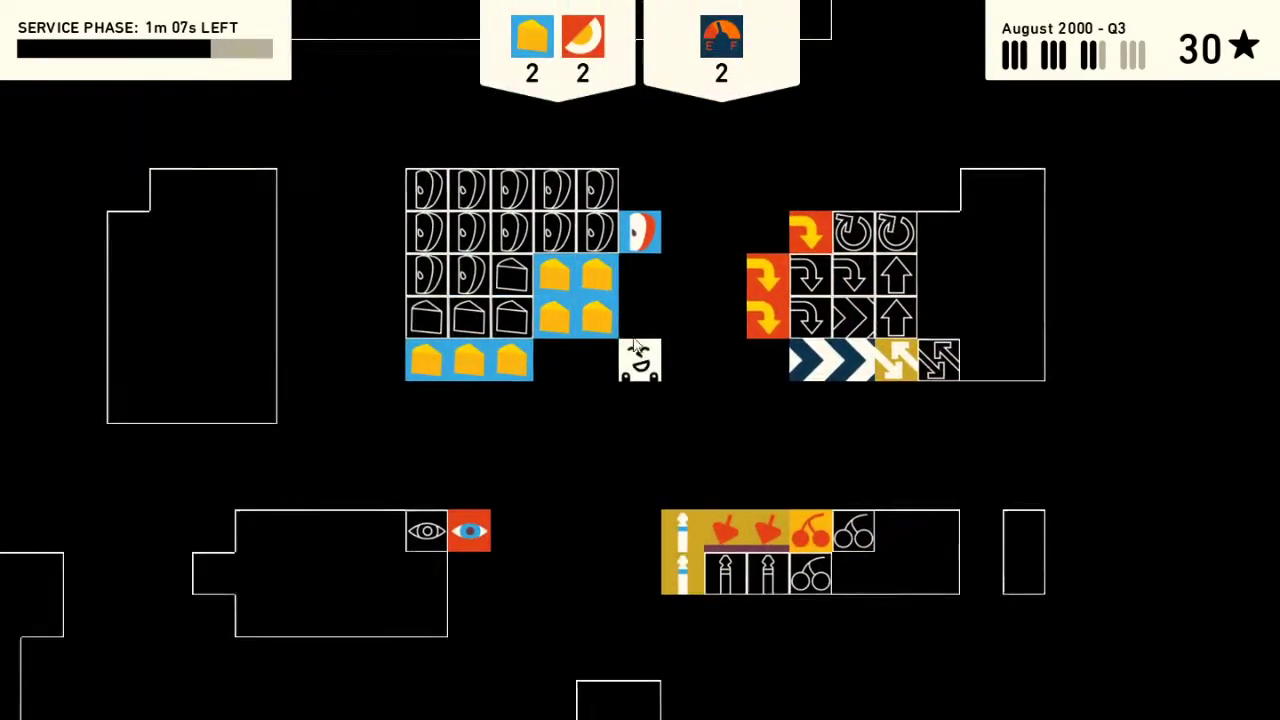
{"action": "key", "text": "Up"}
{"action": "key", "text": "Down"}
{"action": "key", "text": "Down"}
{"action": "key", "text": "Down"}
{"action": "key", "text": "Down"}
{"action": "key", "text": "Down"}
{"action": "key", "text": "Down"}
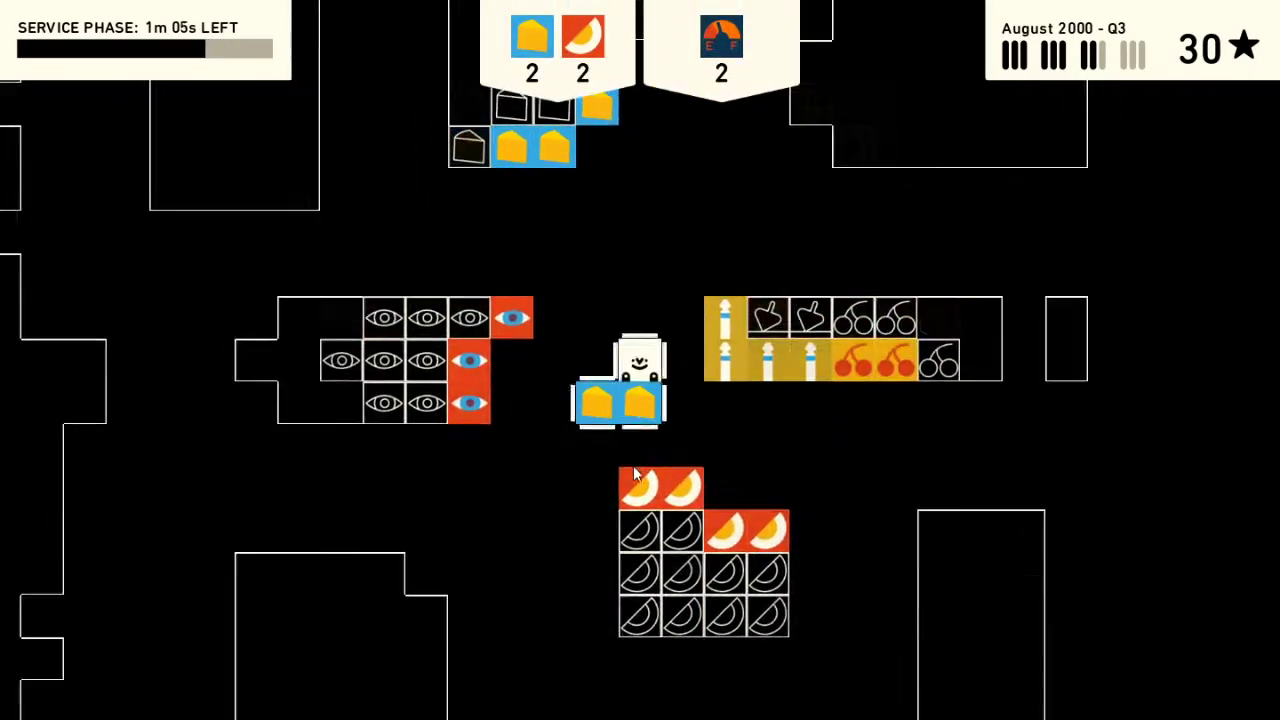
{"action": "key", "text": "Down"}
{"action": "key", "text": "Right"}
{"action": "key", "text": "Right"}
{"action": "key", "text": "Right"}
{"action": "key", "text": "Right"}
{"action": "key", "text": "Right"}
{"action": "key", "text": "Right"}
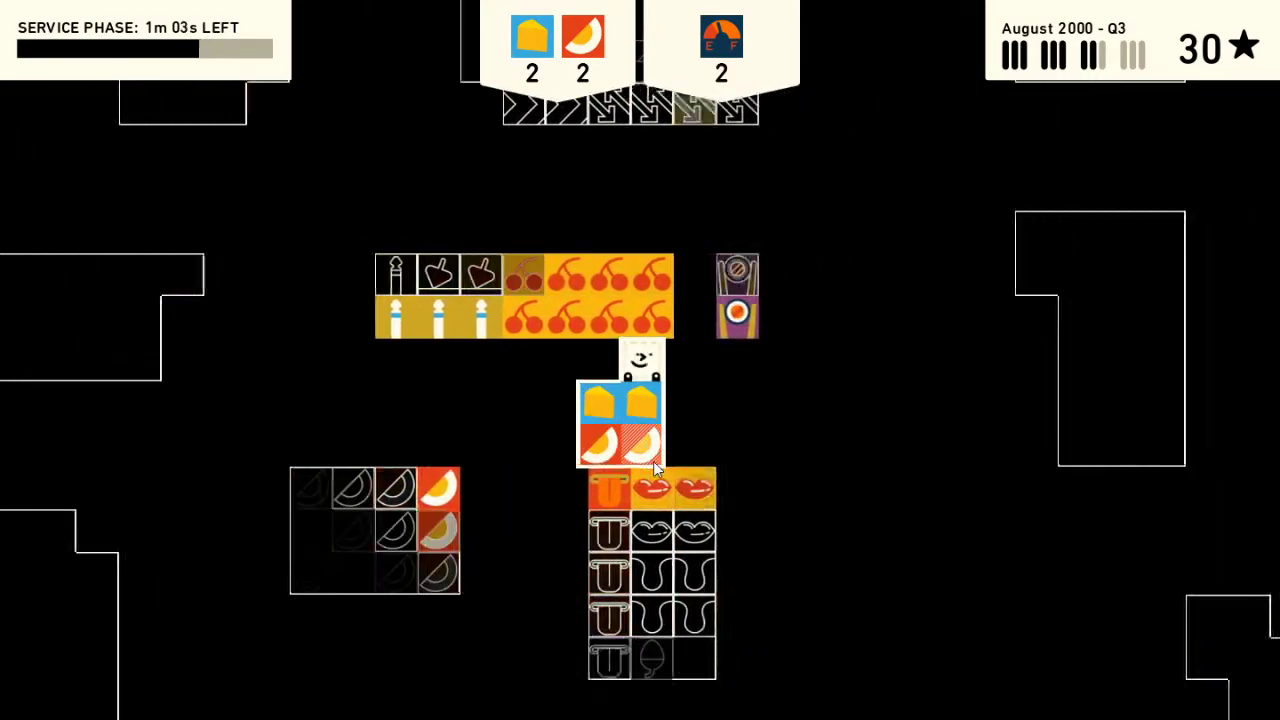
{"action": "key", "text": "Right"}
{"action": "key", "text": "Right"}
{"action": "key", "text": "Right"}
{"action": "key", "text": "Up"}
{"action": "key", "text": "Right"}
{"action": "key", "text": "Up"}
{"action": "key", "text": "Up"}
{"action": "key", "text": "Up"}
{"action": "key", "text": "Up"}
{"action": "key", "text": "Up"}
{"action": "key", "text": "Up"}
{"action": "key", "text": "Up"}
{"action": "key", "text": "Up"}
{"action": "key", "text": "Up"}
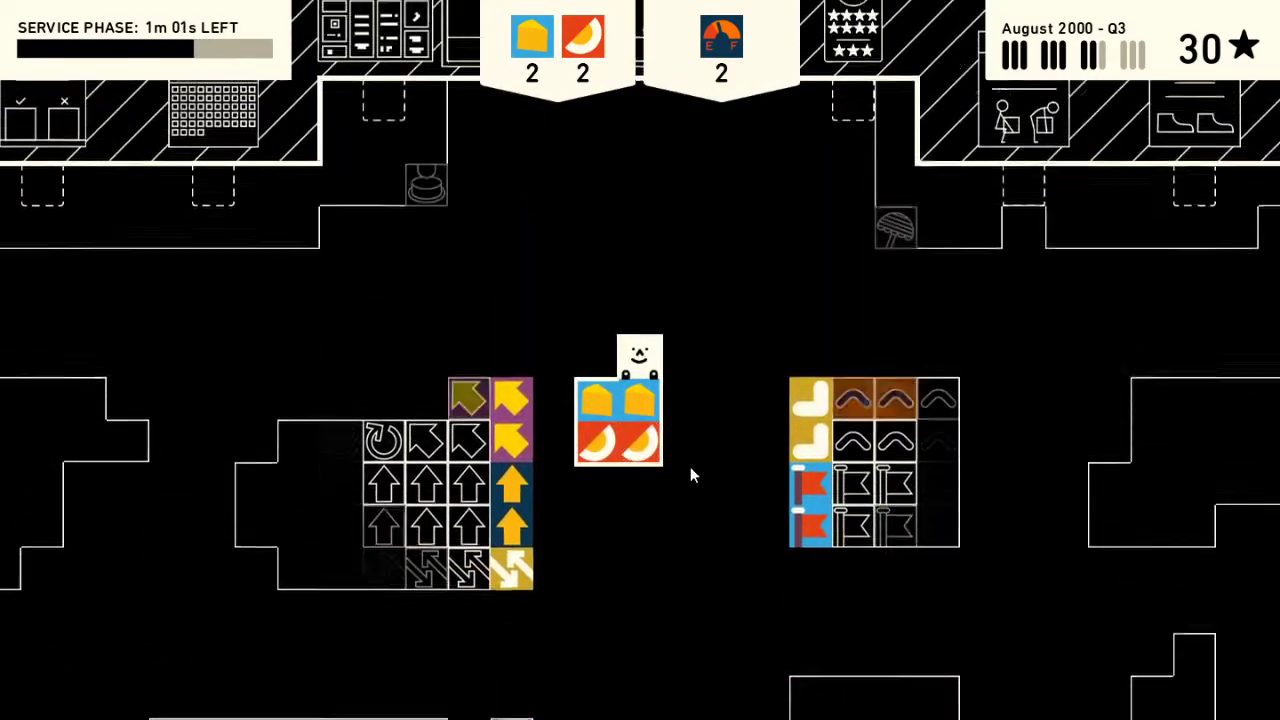
{"action": "key", "text": "Up"}
{"action": "key", "text": "Up"}
{"action": "key", "text": "Up"}
{"action": "key", "text": "Up"}
- Walk from the service counter back down to the shelves
{"action": "key", "text": "Down"}
{"action": "key", "text": "Right"}
{"action": "key", "text": "Down"}
{"action": "key", "text": "Right"}
{"action": "key", "text": "Down"}
{"action": "key", "text": "Right"}
{"action": "key", "text": "Down"}
{"action": "key", "text": "Right"}
{"action": "key", "text": "Right"}
{"action": "key", "text": "Right"}
{"action": "key", "text": "Right"}
{"action": "key", "text": "Down"}
{"action": "key", "text": "Right"}
{"action": "key", "text": "Right"}
{"action": "key", "text": "Down"}
{"action": "key", "text": "Down"}
{"action": "key", "text": "Down"}
{"action": "key", "text": "Down"}
{"action": "key", "text": "Right"}
{"action": "key", "text": "Down"}
{"action": "key", "text": "Right"}
{"action": "key", "text": "Down"}
{"action": "key", "text": "Down"}
{"action": "key", "text": "Right"}
{"action": "key", "text": "Right"}
{"action": "key", "text": "Right"}
{"action": "key", "text": "Up"}
{"action": "key", "text": "Right"}
{"action": "key", "text": "Right"}
{"action": "key", "text": "Right"}
{"action": "key", "text": "Down"}
- Fetch the gauge items past the tent shelves and deliver them at the counter
{"action": "key", "text": "Left"}
{"action": "key", "text": "Left"}
{"action": "key", "text": "Down"}
{"action": "key", "text": "Down"}
{"action": "key", "text": "Down"}
{"action": "key", "text": "Left"}
{"action": "key", "text": "Down"}
{"action": "key", "text": "Down"}
{"action": "key", "text": "Down"}
{"action": "key", "text": "Right"}
{"action": "key", "text": "Right"}
{"action": "key", "text": "Right"}
{"action": "key", "text": "Down"}
{"action": "key", "text": "Down"}
{"action": "key", "text": "Down"}
{"action": "key", "text": "Down"}
{"action": "key", "text": "Down"}
{"action": "key", "text": "Down"}
{"action": "key", "text": "Down"}
{"action": "key", "text": "Down"}
{"action": "key", "text": "Down"}
{"action": "key", "text": "Down"}
{"action": "key", "text": "Left"}
{"action": "key", "text": "Left"}
{"action": "key", "text": "Left"}
{"action": "key", "text": "Left"}
{"action": "key", "text": "Left"}
{"action": "key", "text": "Left"}
{"action": "key", "text": "Left"}
{"action": "key", "text": "Left"}
{"action": "key", "text": "Left"}
{"action": "key", "text": "Left"}
{"action": "key", "text": "Left"}
{"action": "key", "text": "Left"}
{"action": "key", "text": "Left"}
{"action": "key", "text": "Left"}
{"action": "key", "text": "Left"}
{"action": "key", "text": "Left"}
{"action": "key", "text": "Left"}
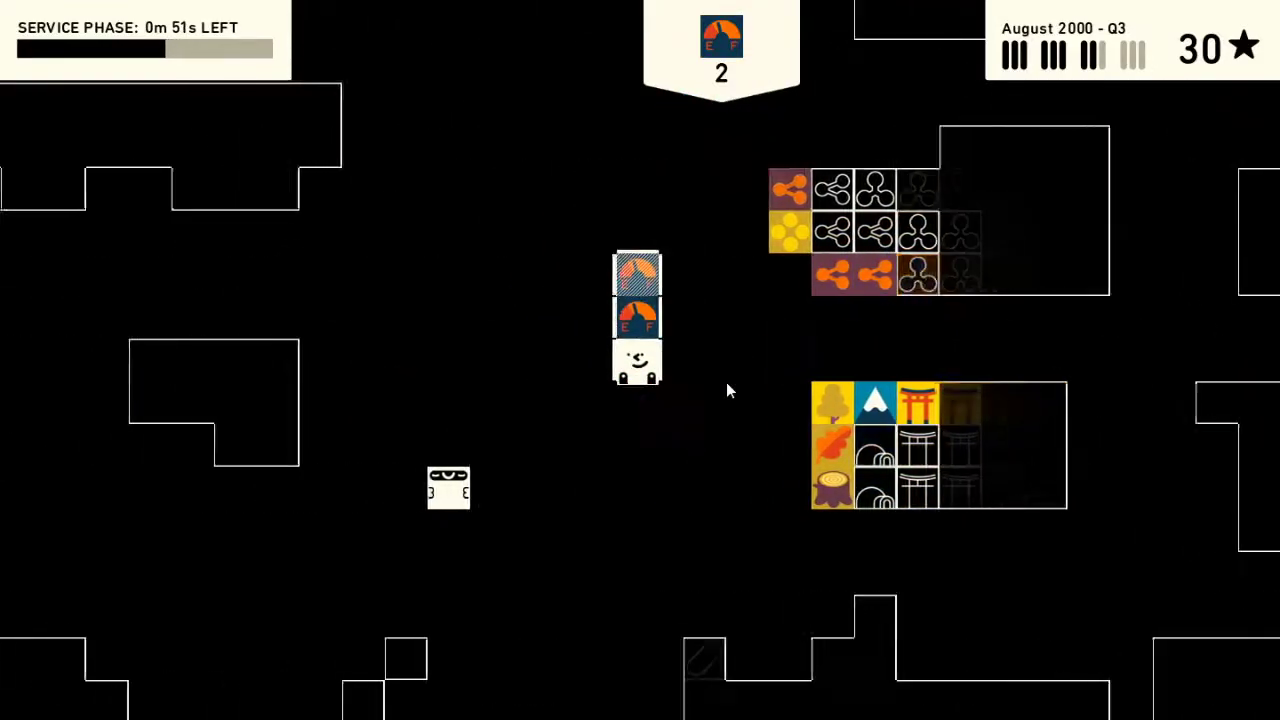
{"action": "key", "text": "Left"}
{"action": "key", "text": "Up"}
{"action": "key", "text": "Up"}
{"action": "key", "text": "Up"}
{"action": "key", "text": "Up"}
{"action": "key", "text": "Up"}
{"action": "key", "text": "Up"}
{"action": "key", "text": "Up"}
{"action": "key", "text": "Up"}
{"action": "key", "text": "Up"}
{"action": "key", "text": "Up"}
{"action": "key", "text": "Up"}
{"action": "key", "text": "Up"}
{"action": "key", "text": "Up"}
{"action": "key", "text": "Up"}
{"action": "key", "text": "Up"}
{"action": "key", "text": "Up"}
{"action": "key", "text": "Up"}
{"action": "key", "text": "Up"}
{"action": "key", "text": "Up"}
{"action": "key", "text": "Up"}
{"action": "key", "text": "Up"}
{"action": "key", "text": "Up"}
{"action": "key", "text": "Up"}
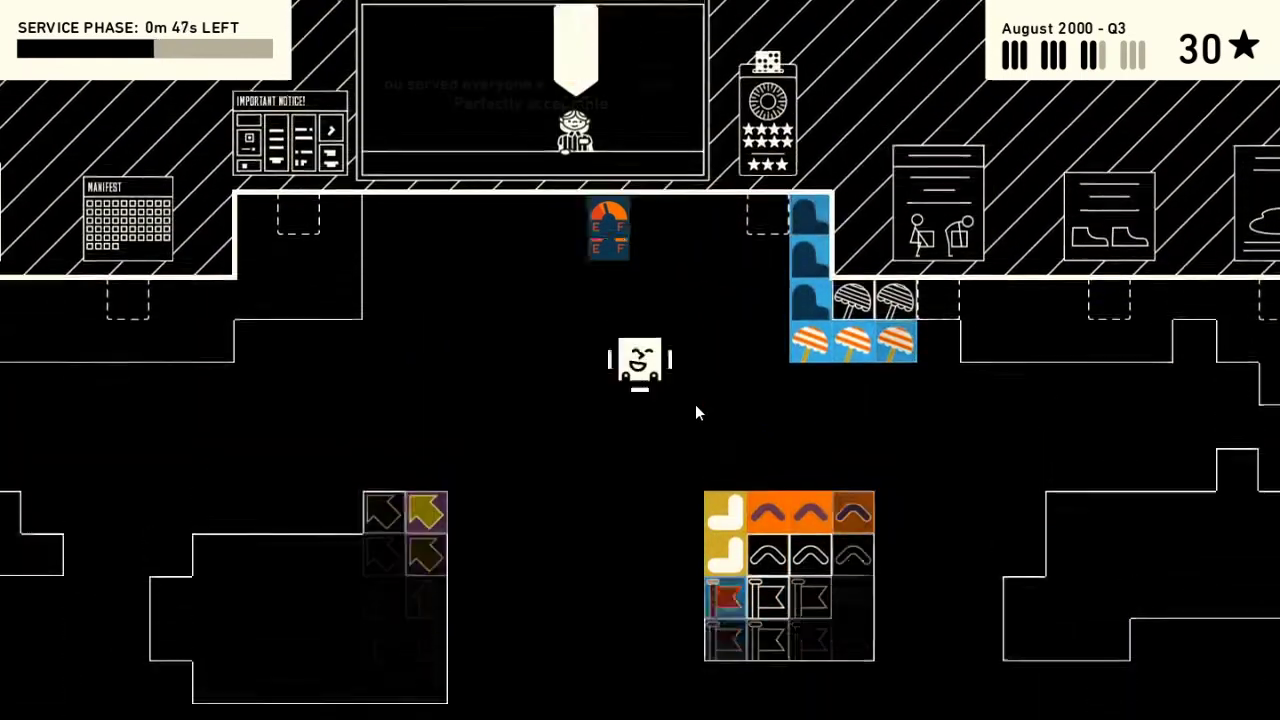
{"action": "key", "text": "Up"}
{"action": "key", "text": "Up"}
{"action": "key", "text": "Down"}
{"action": "key", "text": "Down"}
{"action": "key", "text": "Down"}
{"action": "key", "text": "Down"}
{"action": "key", "text": "Down"}
{"action": "key", "text": "Right"}
{"action": "key", "text": "Right"}
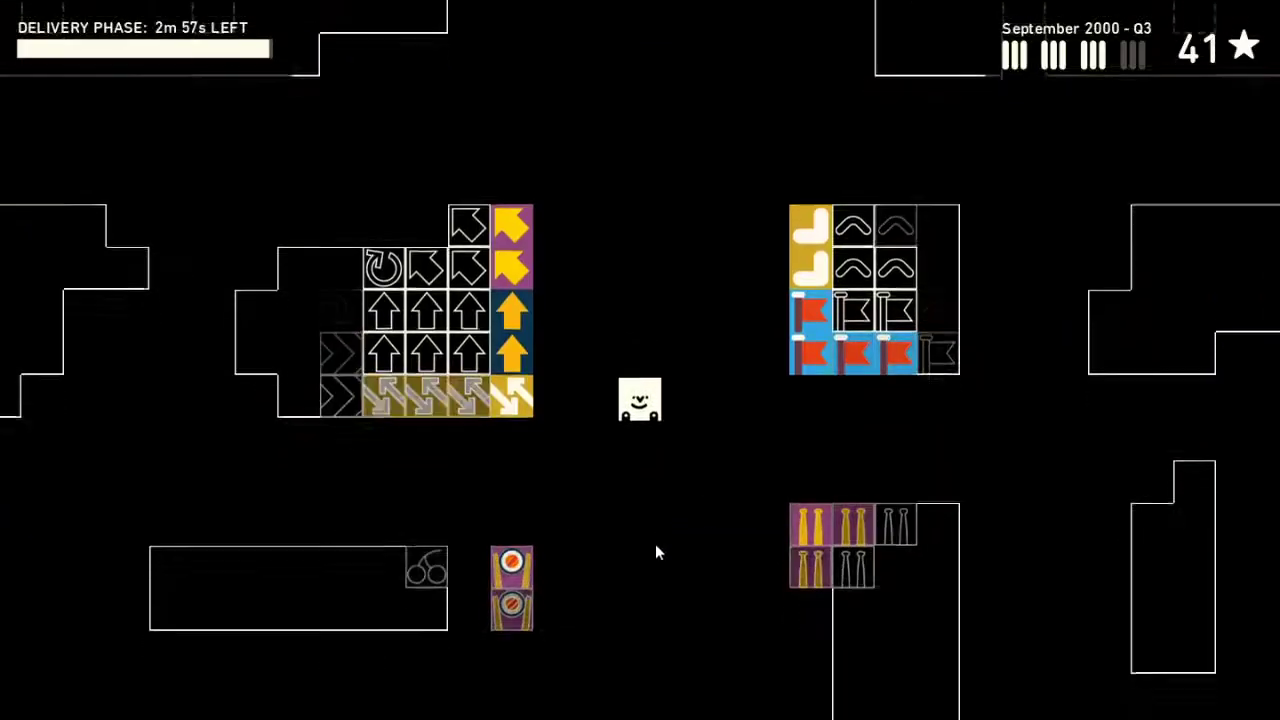
- Walk through the aisles to the new delivery stack on the truck
{"action": "key", "text": "Down"}
{"action": "key", "text": "Up"}
{"action": "key", "text": "Left"}
{"action": "key", "text": "Up"}
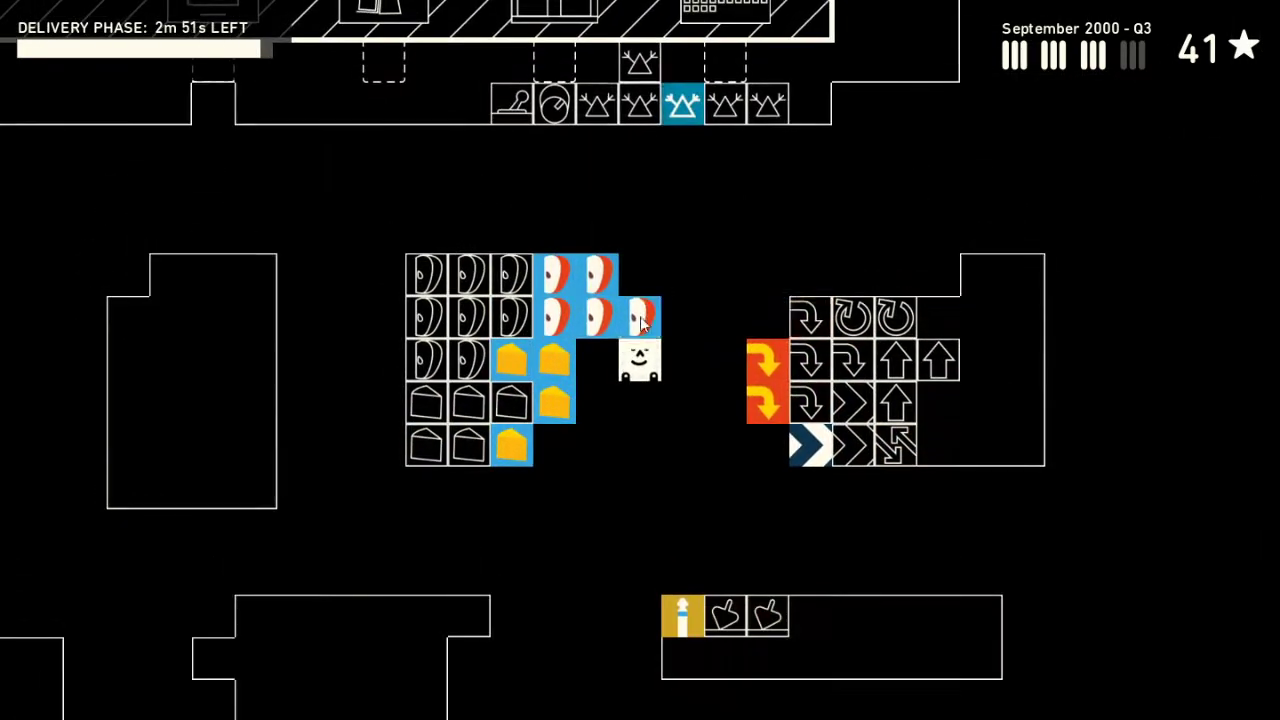
{"action": "key", "text": "Down"}
{"action": "key", "text": "Right"}
{"action": "key", "text": "Right"}
{"action": "key", "text": "Down"}
{"action": "key", "text": "Right"}
{"action": "key", "text": "Down"}
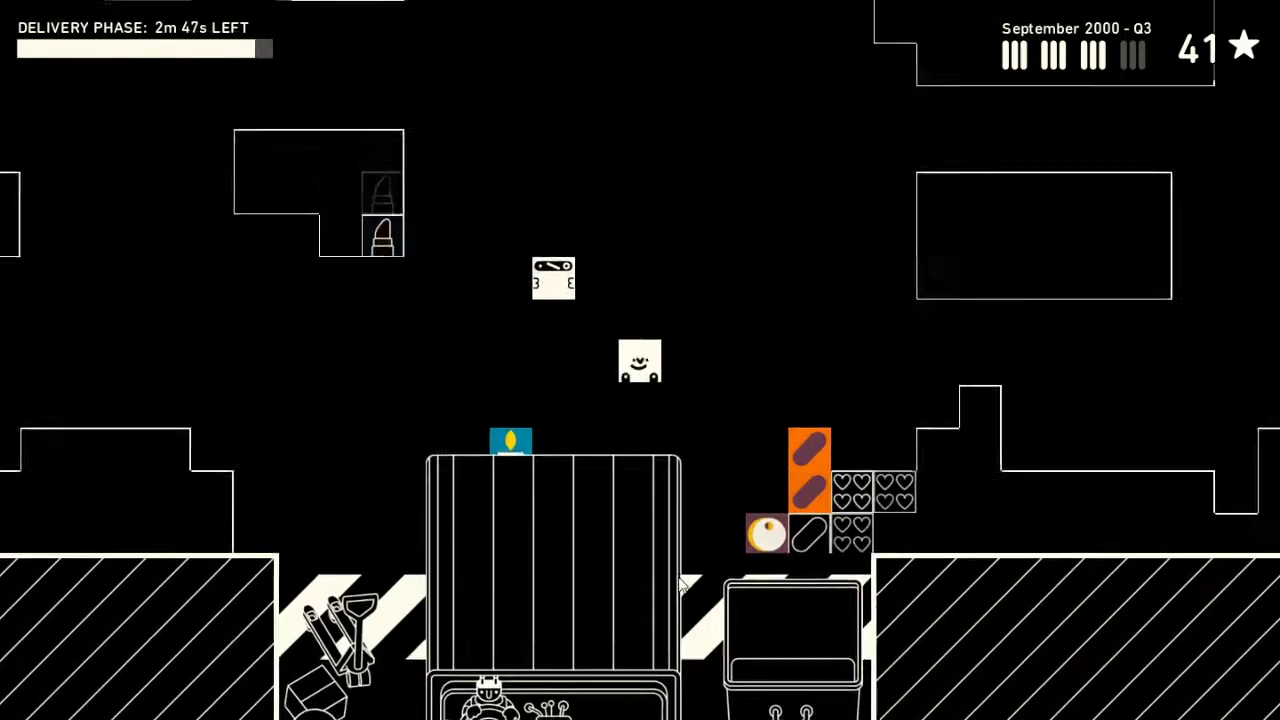
{"action": "key", "text": "Left"}
{"action": "key", "text": "Down"}
{"action": "key", "text": "Up"}
- Place the candle beside the warning triangle
{"action": "key", "text": "Down"}
{"action": "key", "text": "space"}
{"action": "key", "text": "Up"}
{"action": "key", "text": "Right"}
{"action": "key", "text": "Down"}
{"action": "key", "text": "Down"}
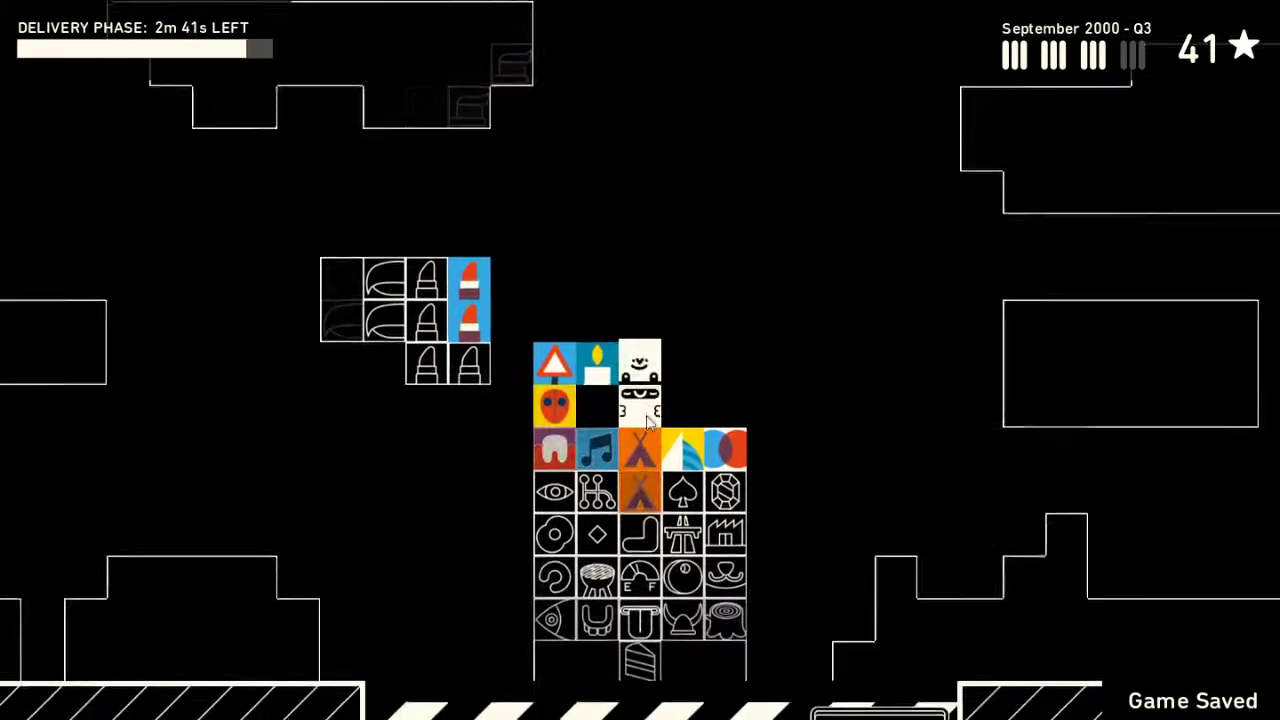
- Pick up the two tents and drop them beside the torii group
{"action": "key", "text": "Right"}
{"action": "key", "text": "Right"}
{"action": "key", "text": "Down"}
{"action": "key", "text": "Down"}
{"action": "key", "text": "Down"}
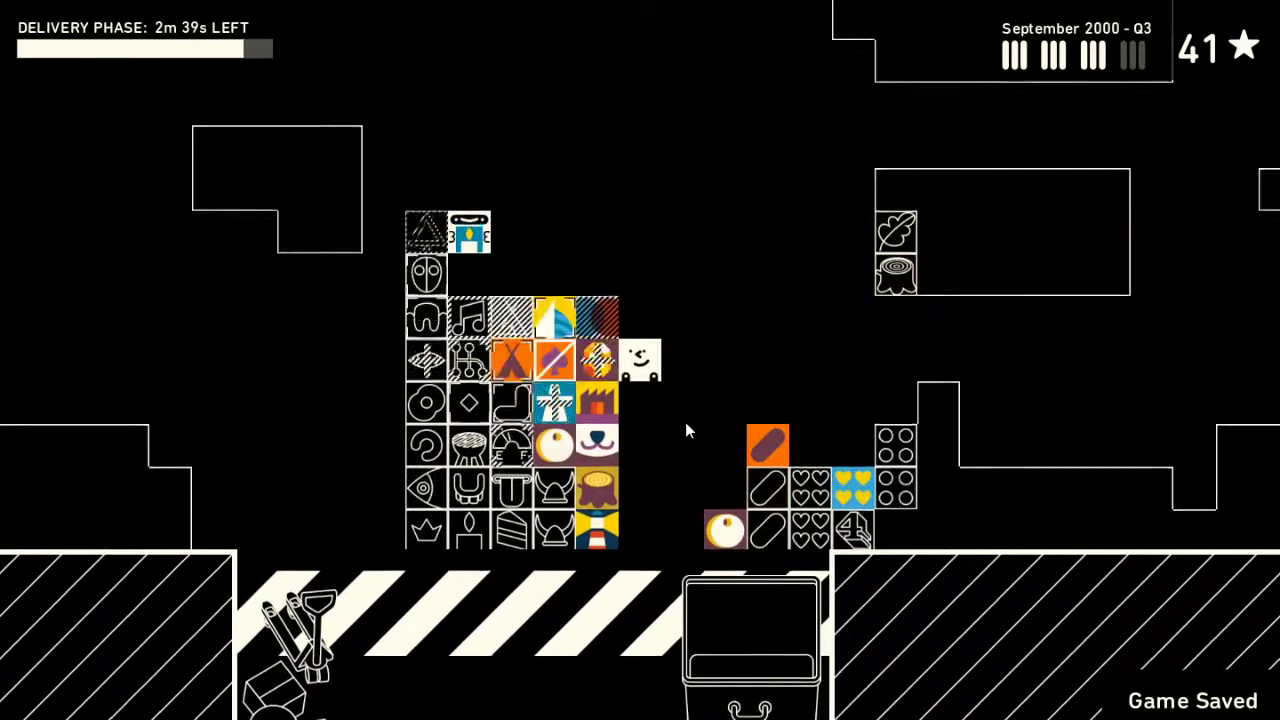
{"action": "key", "text": "Up"}
{"action": "key", "text": "Up"}
{"action": "key", "text": "Left"}
{"action": "key", "text": "Left"}
{"action": "key", "text": "space"}
{"action": "key", "text": "Right"}
{"action": "key", "text": "Right"}
{"action": "key", "text": "Right"}
{"action": "key", "text": "Right"}
{"action": "key", "text": "Right"}
{"action": "key", "text": "Up"}
{"action": "key", "text": "Right"}
{"action": "key", "text": "Right"}
{"action": "key", "text": "Down"}
{"action": "key", "text": "Down"}
{"action": "key", "text": "Up"}
{"action": "key", "text": "Up"}
{"action": "key", "text": "Up"}
{"action": "key", "text": "space"}
{"action": "key", "text": "Left"}
- Shift the tents one cell left and down
{"action": "key", "text": "Down"}
{"action": "key", "text": "Down"}
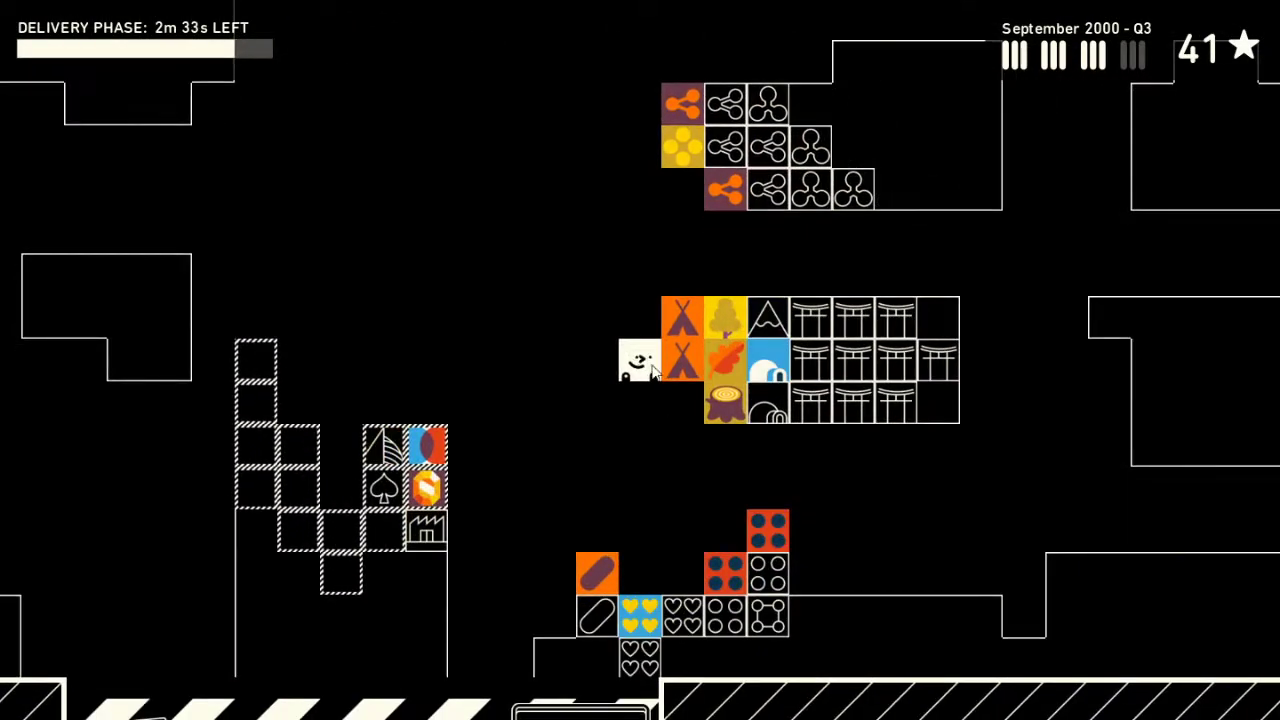
{"action": "key", "text": "space"}
{"action": "key", "text": "Down"}
{"action": "key", "text": "Down"}
{"action": "key", "text": "Right"}
- Move the stump to the top-left cell and set the tents one cell higher
{"action": "key", "text": "Up"}
{"action": "key", "text": "space"}
{"action": "key", "text": "Up"}
{"action": "key", "text": "Up"}
{"action": "key", "text": "space"}
{"action": "key", "text": "Down"}
{"action": "key", "text": "Down"}
{"action": "key", "text": "Left"}
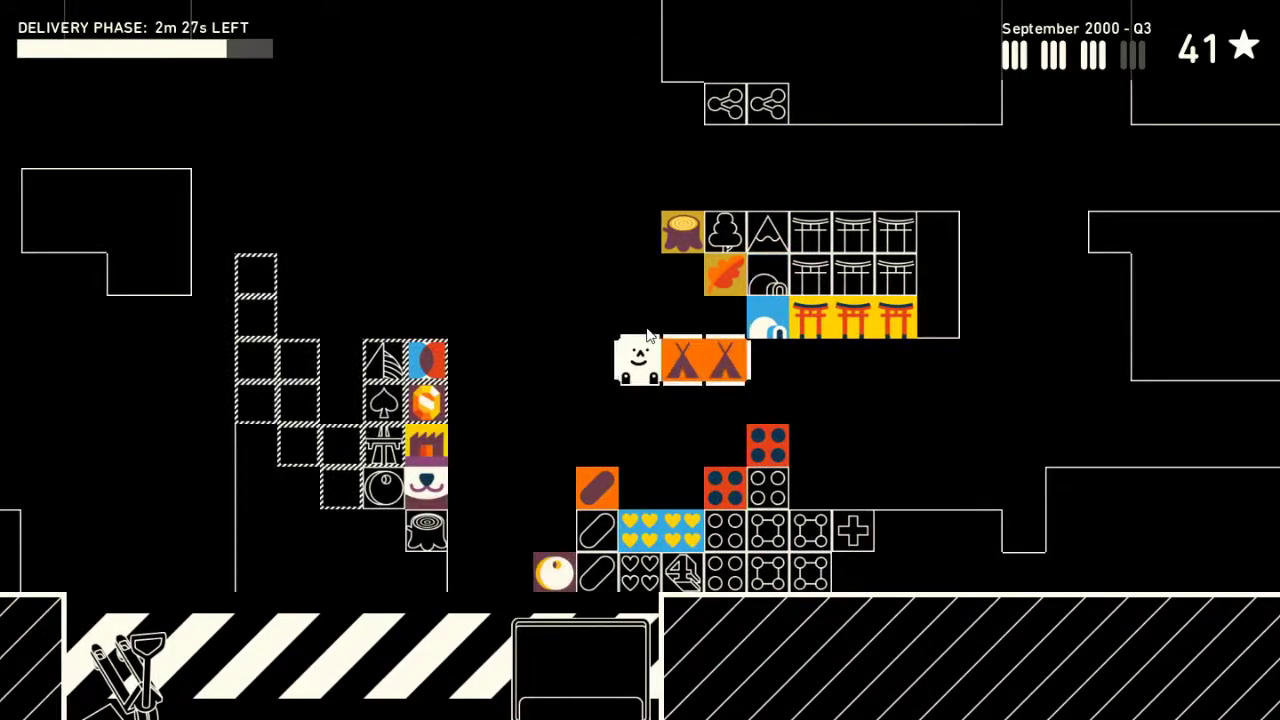
{"action": "key", "text": "Up"}
{"action": "key", "text": "space"}
{"action": "key", "text": "Left"}
{"action": "key", "text": "Left"}
{"action": "key", "text": "Left"}
{"action": "key", "text": "Left"}
{"action": "key", "text": "Left"}
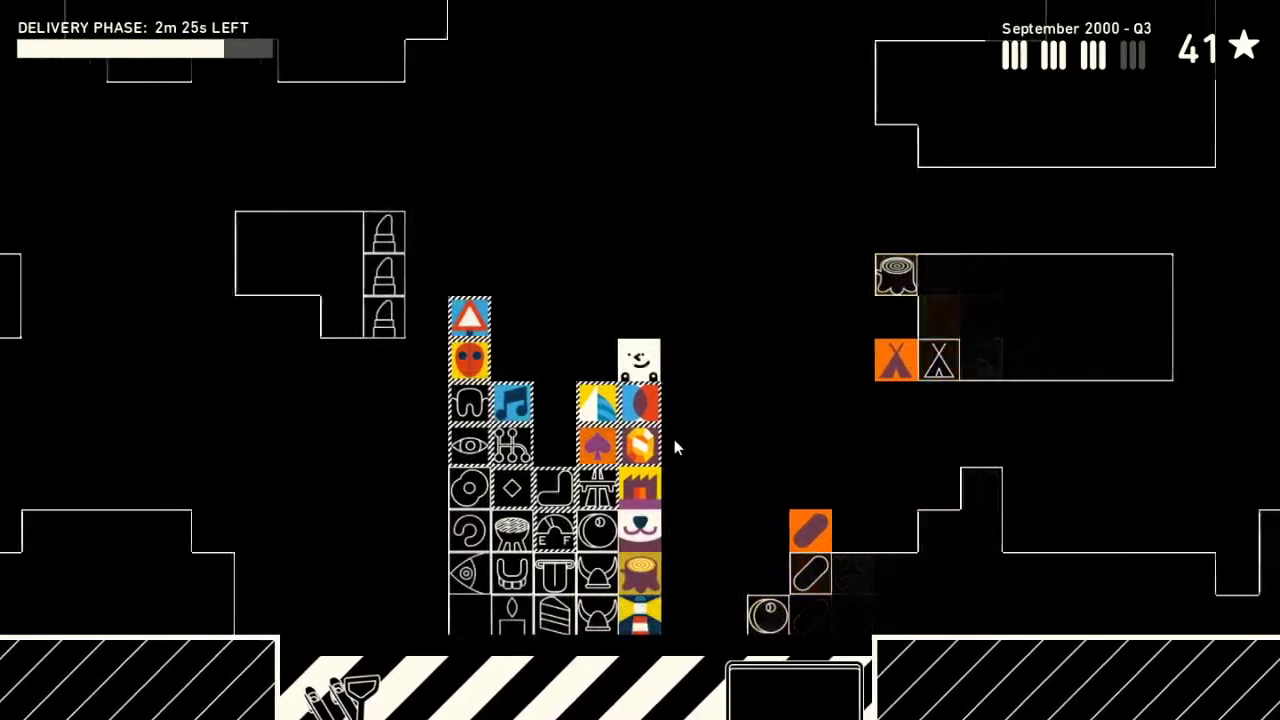
- Pick up the network item from the delivery stack
{"action": "key", "text": "Left"}
{"action": "key", "text": "Left"}
{"action": "key", "text": "Left"}
{"action": "key", "text": "Right"}
{"action": "key", "text": "Down"}
{"action": "key", "text": "Down"}
{"action": "key", "text": "space"}
{"action": "key", "text": "Up"}
{"action": "key", "text": "Up"}
{"action": "key", "text": "Up"}
{"action": "key", "text": "Up"}
{"action": "key", "text": "Right"}
{"action": "key", "text": "Right"}
{"action": "key", "text": "Right"}
{"action": "key", "text": "Up"}
{"action": "key", "text": "Up"}
{"action": "key", "text": "Up"}
- Carry the network item past the torii stack and place it in the network stack
{"action": "key", "text": "Up"}
{"action": "key", "text": "Up"}
{"action": "key", "text": "Right"}
{"action": "key", "text": "Right"}
{"action": "key", "text": "Right"}
{"action": "key", "text": "Down"}
{"action": "key", "text": "Down"}
{"action": "key", "text": "Left"}
{"action": "key", "text": "Down"}
{"action": "key", "text": "Down"}
{"action": "key", "text": "Down"}
{"action": "key", "text": "Down"}
{"action": "key", "text": "Down"}
{"action": "key", "text": "Up"}
{"action": "key", "text": "Up"}
{"action": "key", "text": "Up"}
{"action": "key", "text": "Up"}
{"action": "key", "text": "Up"}
{"action": "key", "text": "Up"}
{"action": "key", "text": "Down"}
{"action": "key", "text": "space"}
{"action": "key", "text": "Up"}
{"action": "key", "text": "Left"}
{"action": "key", "text": "Left"}
{"action": "key", "text": "Up"}
{"action": "key", "text": "Left"}
{"action": "key", "text": "Left"}
{"action": "key", "text": "Left"}
{"action": "key", "text": "Left"}
{"action": "key", "text": "Down"}
{"action": "key", "text": "Left"}
{"action": "key", "text": "Left"}
{"action": "key", "text": "Left"}
{"action": "key", "text": "Down"}
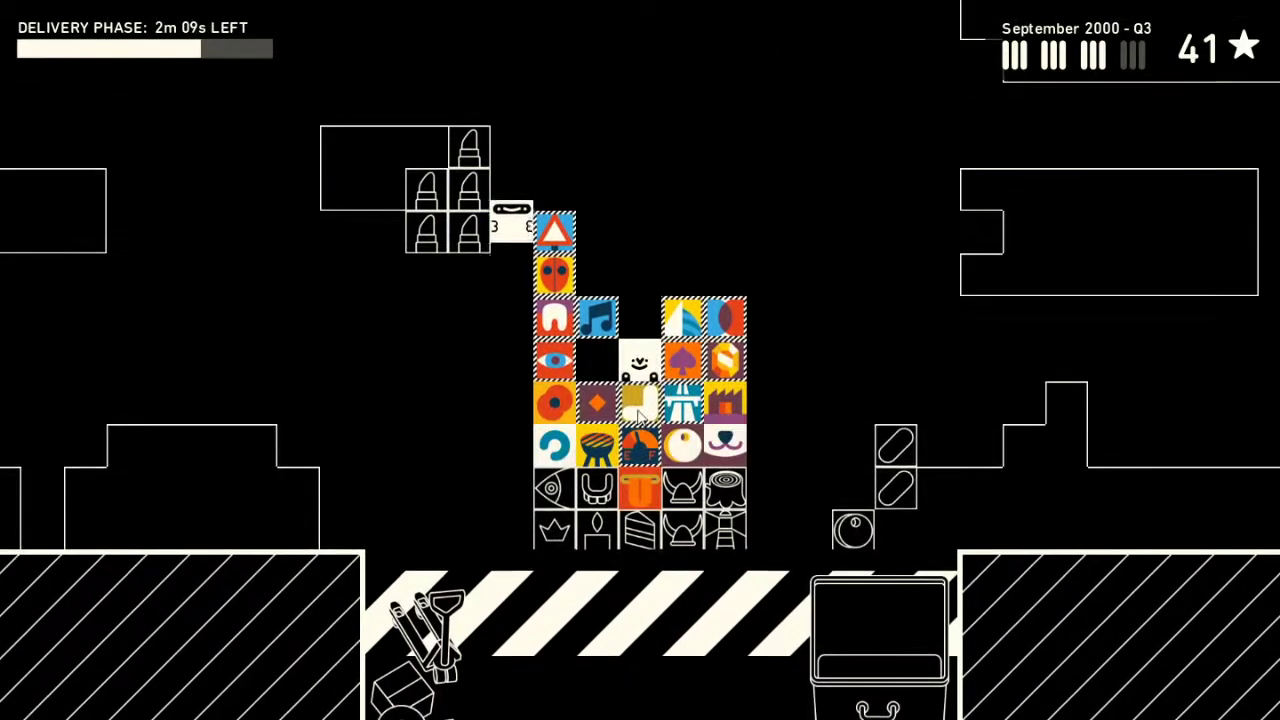
- Walk Wilmot from the new-product stack toward the thermometer shelves and bring the yellow item back right
{"action": "key", "text": "Left"}
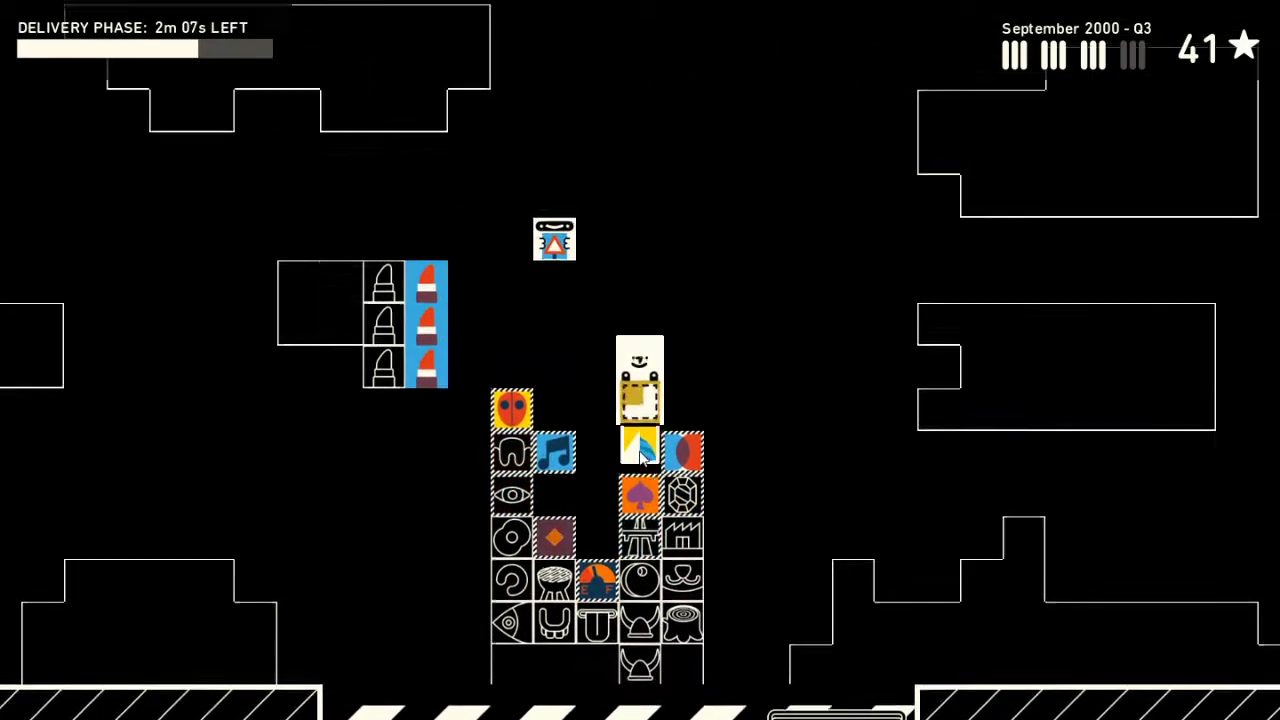
{"action": "key", "text": "Left"}
{"action": "key", "text": "Left"}
{"action": "key", "text": "Left"}
{"action": "key", "text": "Left"}
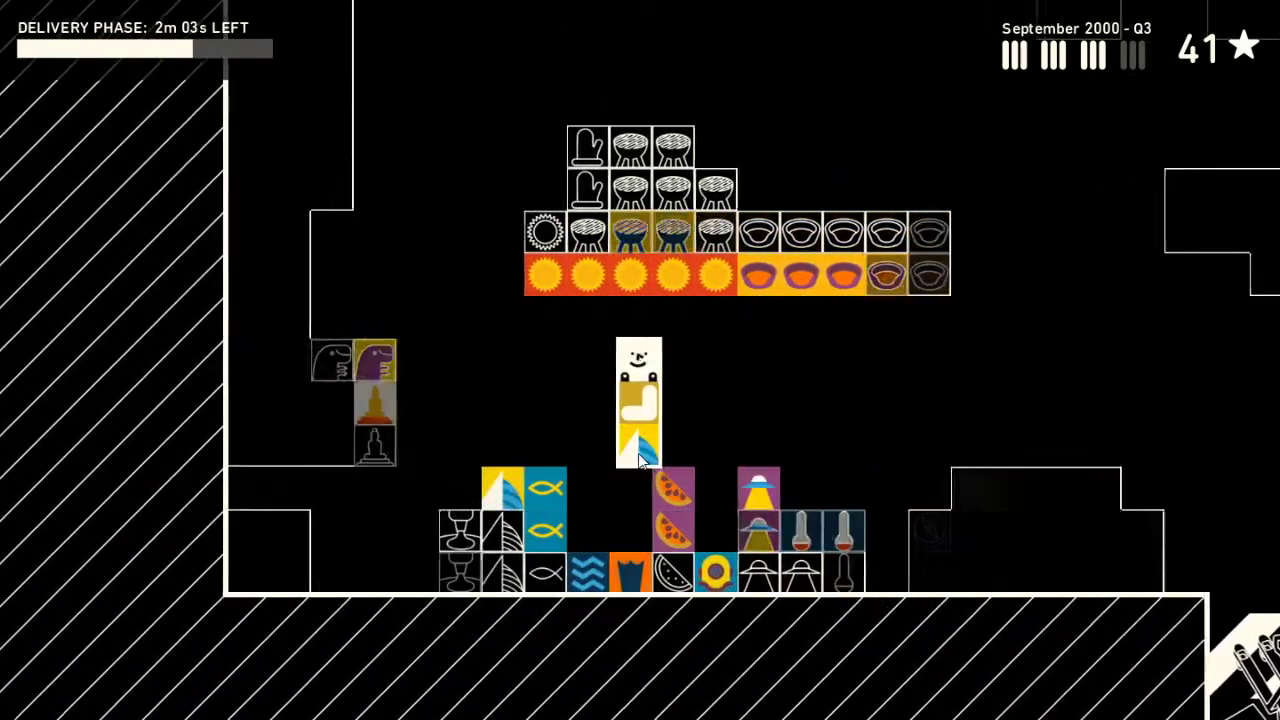
{"action": "key", "text": "Left"}
{"action": "key", "text": "Left"}
{"action": "key", "text": "Left"}
{"action": "key", "text": "Left"}
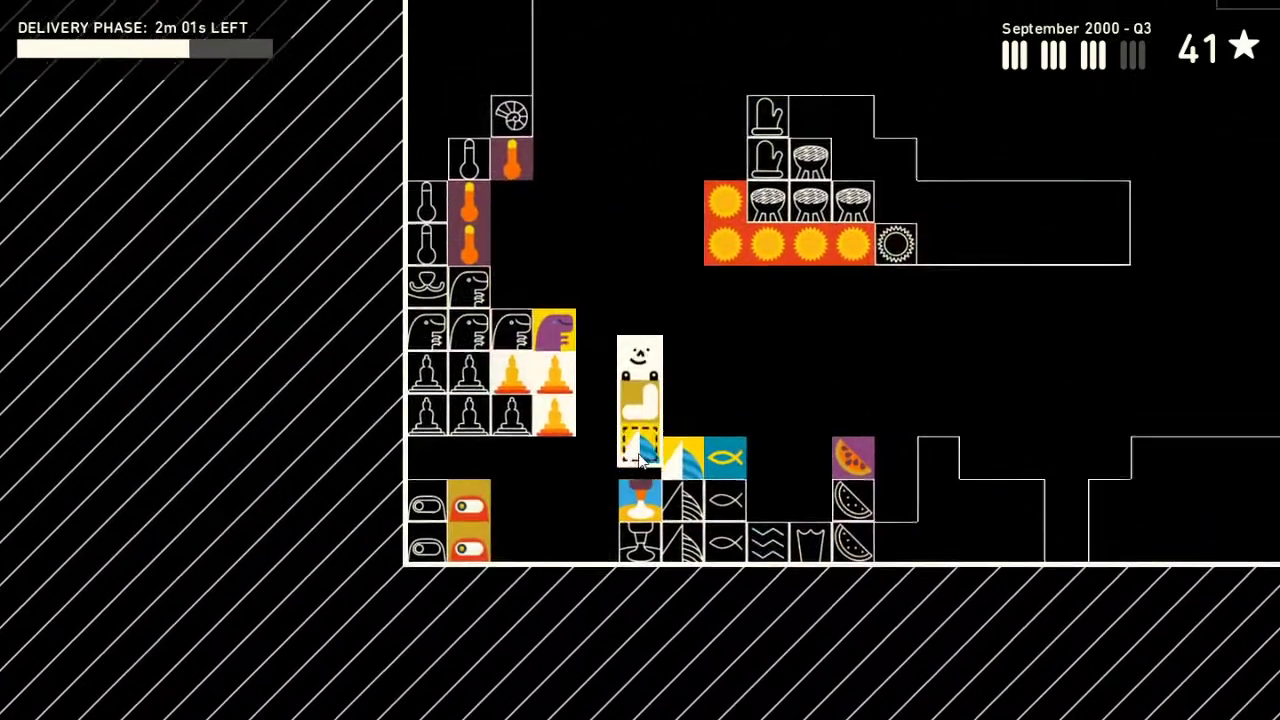
{"action": "key", "text": "Right"}
{"action": "key", "text": "Right"}
{"action": "key", "text": "Right"}
{"action": "key", "text": "Right"}
{"action": "key", "text": "Right"}
{"action": "key", "text": "Right"}
{"action": "key", "text": "Right"}
{"action": "key", "text": "Right"}
{"action": "key", "text": "Right"}
{"action": "key", "text": "Right"}
{"action": "key", "text": "Right"}
{"action": "key", "text": "Left"}
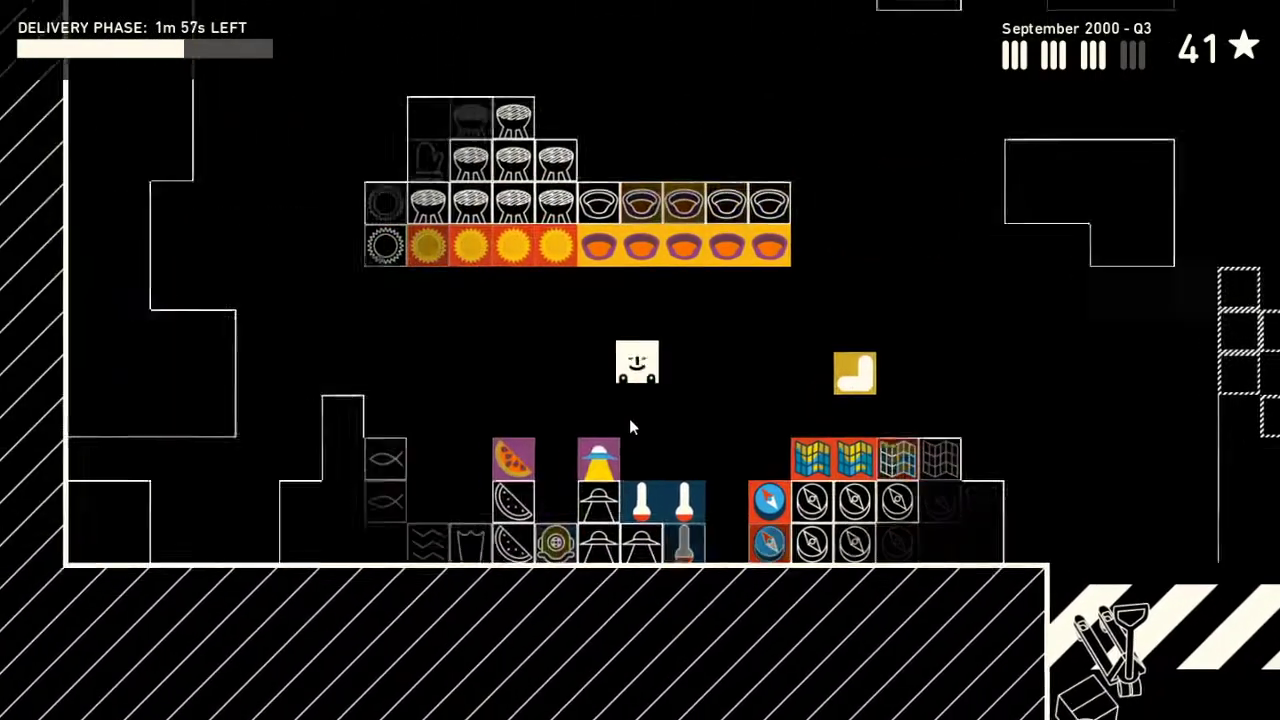
{"action": "key", "text": "Left"}
{"action": "key", "text": "Left"}
{"action": "key", "text": "Left"}
{"action": "key", "text": "Left"}
{"action": "key", "text": "Left"}
{"action": "key", "text": "Left"}
{"action": "key", "text": "Left"}
{"action": "key", "text": "Right"}
- Nudge the lamp item aside and set the sail items down in the bottom row
{"action": "key", "text": "Up"}
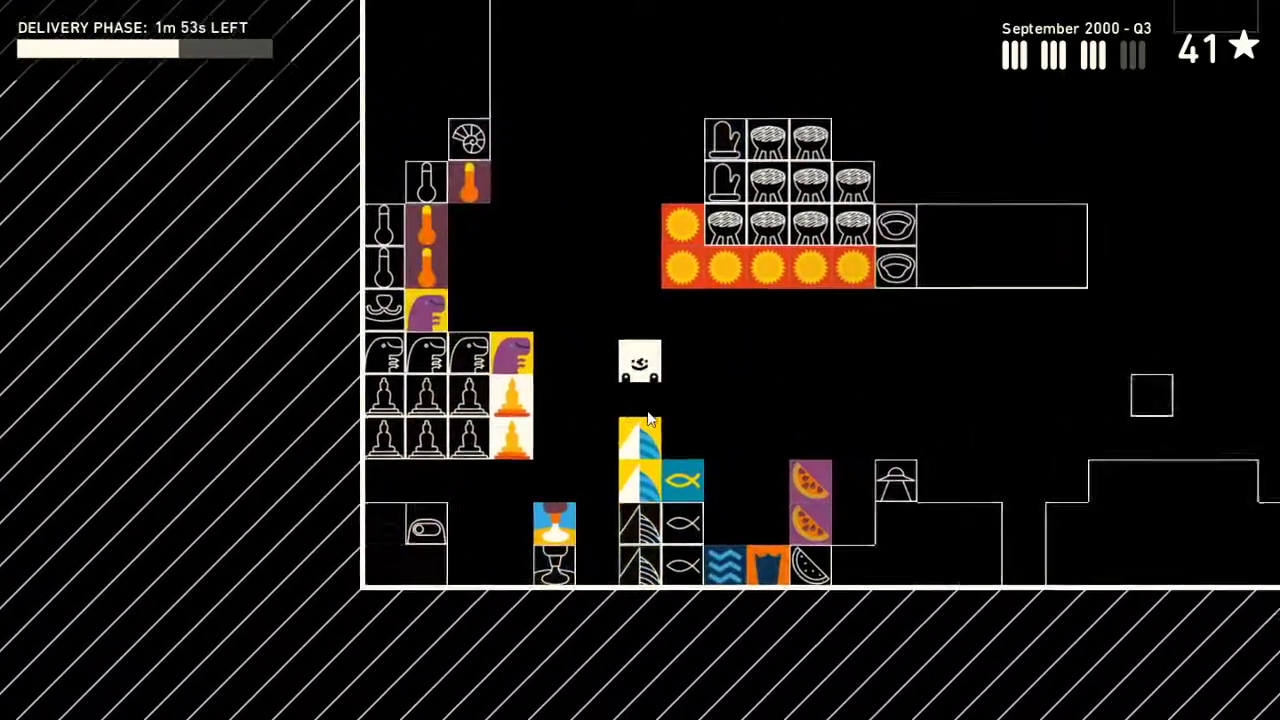
{"action": "key", "text": "Left"}
{"action": "key", "text": "Down"}
{"action": "key", "text": "Down"}
{"action": "key", "text": "Up"}
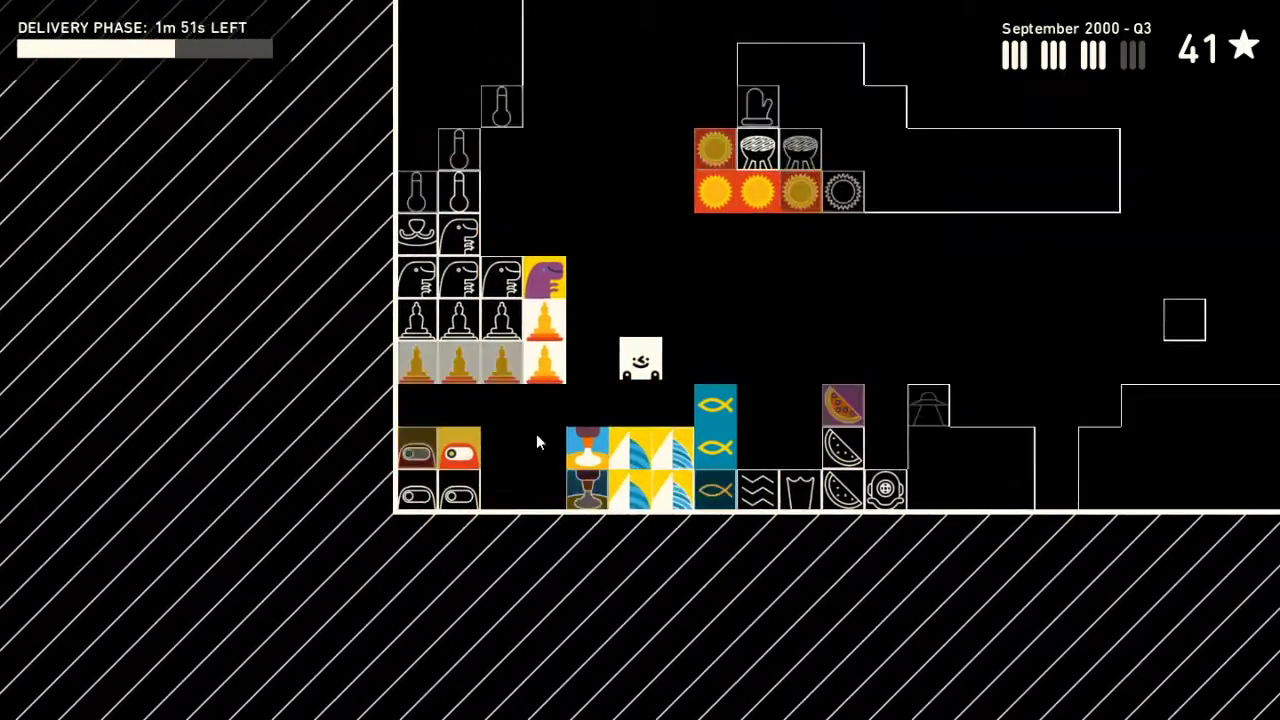
{"action": "key", "text": "Right"}
{"action": "key", "text": "Right"}
{"action": "key", "text": "Right"}
{"action": "key", "text": "Up"}
{"action": "key", "text": "Up"}
- Pick up the gold item and carry it right, beside the product stack
{"action": "key", "text": "Right"}
{"action": "key", "text": "Right"}
{"action": "key", "text": "Right"}
{"action": "key", "text": "Down"}
{"action": "key", "text": "Right"}
{"action": "key", "text": "Right"}
{"action": "key", "text": "Right"}
{"action": "key", "text": "Right"}
{"action": "key", "text": "Right"}
{"action": "key", "text": "Up"}
{"action": "key", "text": "Up"}
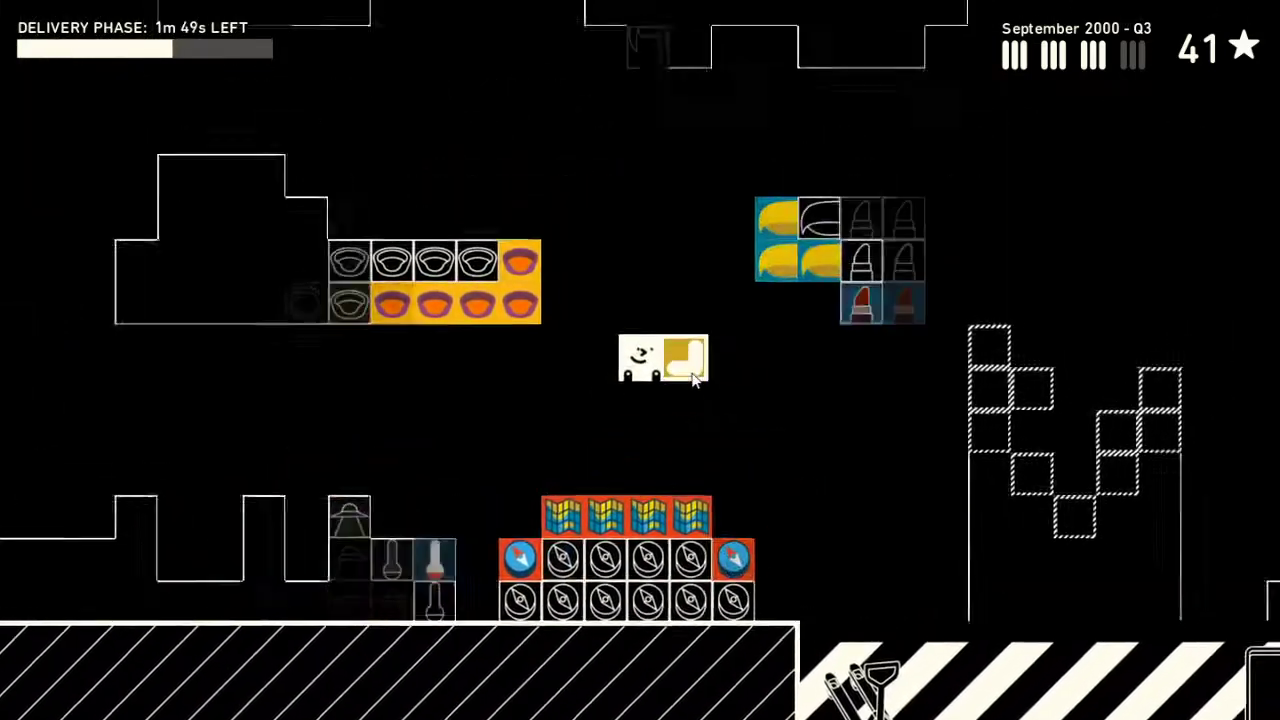
{"action": "key", "text": "Right"}
{"action": "key", "text": "Right"}
{"action": "key", "text": "Down"}
{"action": "key", "text": "Down"}
{"action": "key", "text": "Down"}
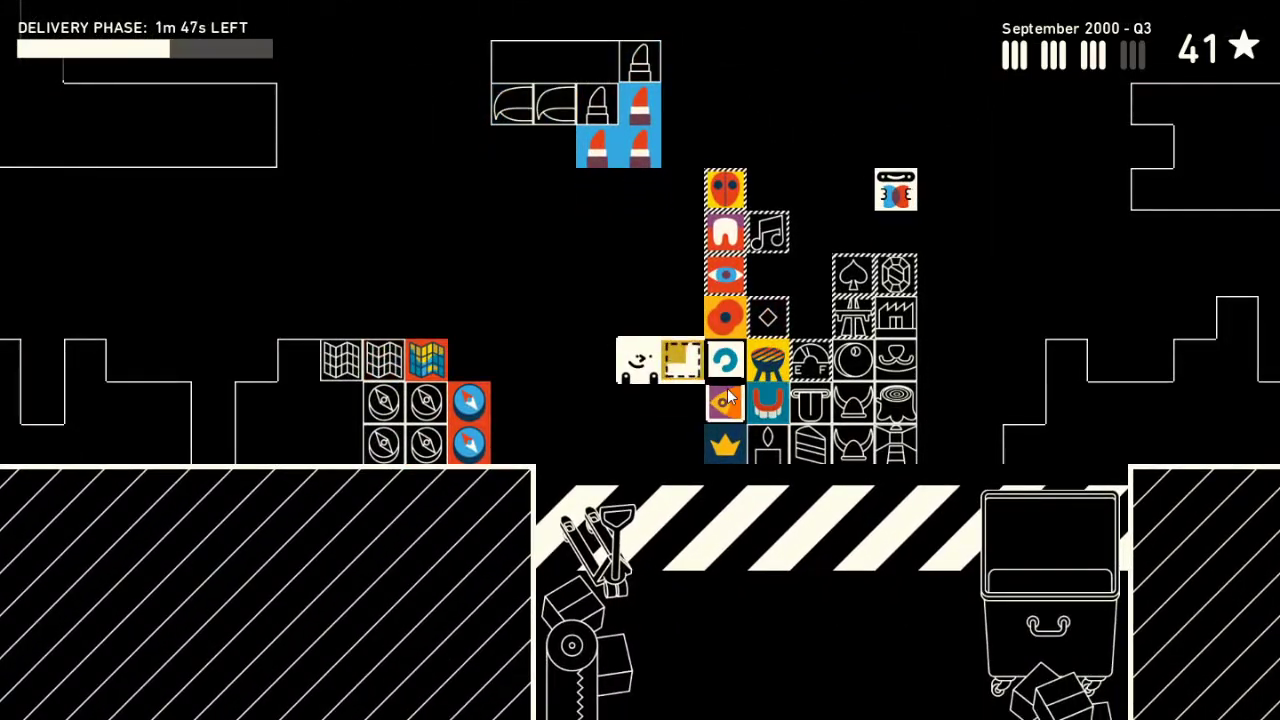
- Pick up the purple item below the load and drop the rocket item beside the compass
{"action": "key", "text": "space"}
{"action": "key", "text": "Left"}
{"action": "key", "text": "Left"}
{"action": "key", "text": "Up"}
{"action": "key", "text": "Left"}
{"action": "key", "text": "Left"}
{"action": "key", "text": "Left"}
{"action": "key", "text": "Up"}
{"action": "key", "text": "Up"}
{"action": "key", "text": "Left"}
{"action": "key", "text": "Left"}
{"action": "key", "text": "Left"}
{"action": "key", "text": "Down"}
{"action": "key", "text": "Left"}
{"action": "key", "text": "Left"}
{"action": "key", "text": "Left"}
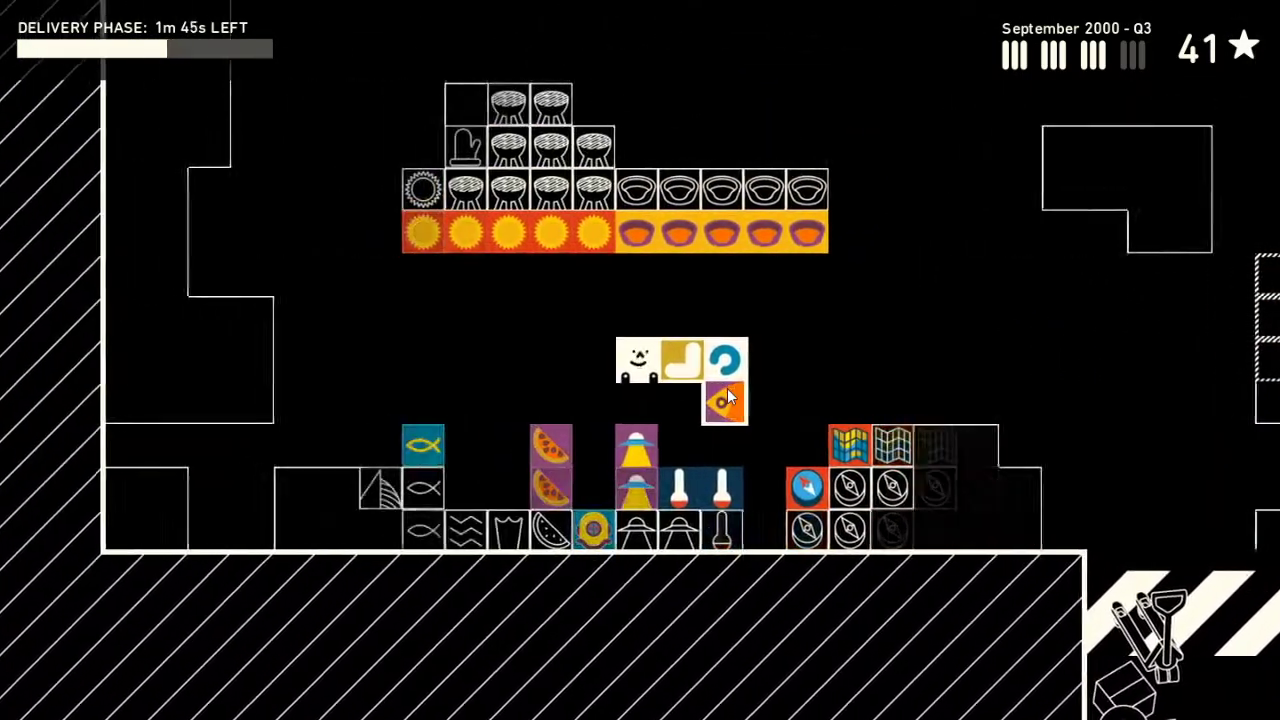
{"action": "key", "text": "Right"}
{"action": "key", "text": "Down"}
{"action": "key", "text": "Down"}
{"action": "key", "text": "space"}
{"action": "key", "text": "Up"}
{"action": "key", "text": "Up"}
- Turn the carried items upright, then flat, while moving right and up
{"action": "key", "text": "Up"}
{"action": "key", "text": "Right"}
{"action": "key", "text": "Right"}
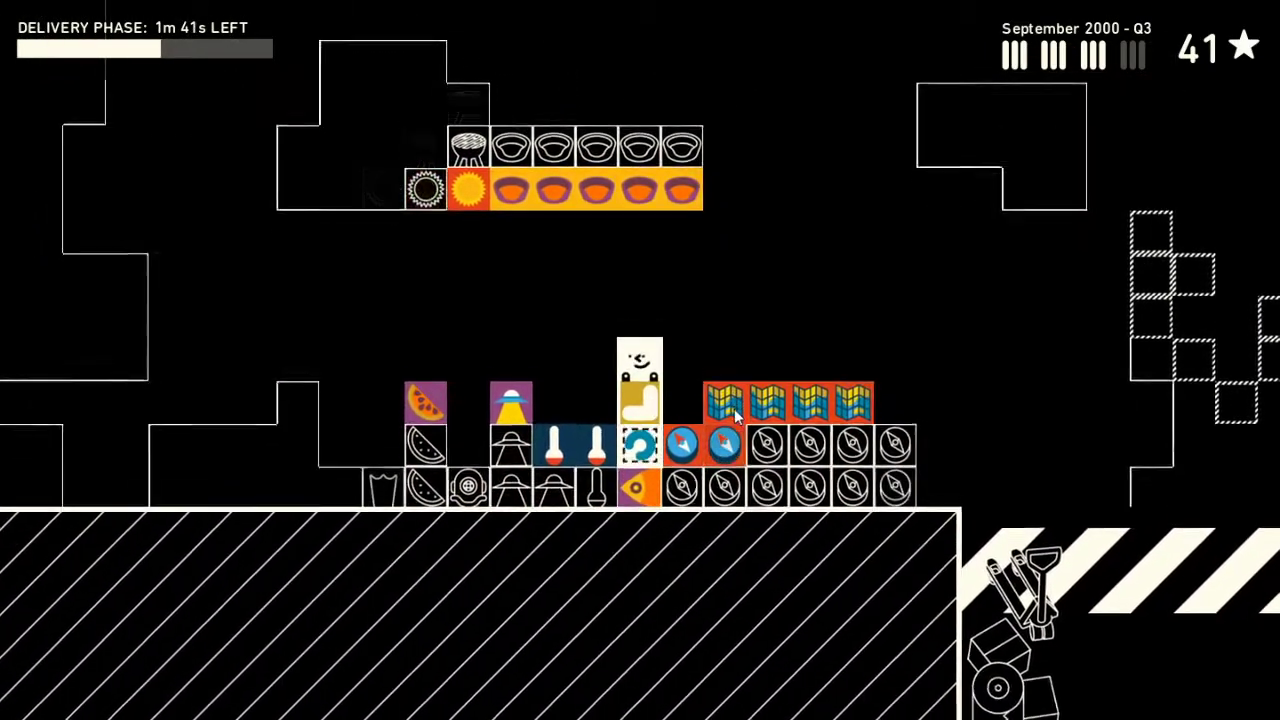
{"action": "key", "text": "Right"}
{"action": "key", "text": "Up"}
{"action": "key", "text": "Up"}
{"action": "key", "text": "Right"}
{"action": "key", "text": "Right"}
{"action": "key", "text": "Right"}
{"action": "key", "text": "Up"}
{"action": "key", "text": "Up"}
{"action": "key", "text": "Up"}
{"action": "key", "text": "Up"}
{"action": "key", "text": "Up"}
{"action": "key", "text": "Right"}
{"action": "key", "text": "Right"}
{"action": "key", "text": "Right"}
{"action": "key", "text": "Right"}
{"action": "key", "text": "Right"}
{"action": "key", "text": "Up"}
- Carry the load to the upper-right shelves and drop the blue swirl item on its shelf
{"action": "key", "text": "Right"}
{"action": "key", "text": "Right"}
{"action": "key", "text": "Right"}
{"action": "key", "text": "Up"}
{"action": "key", "text": "Up"}
{"action": "key", "text": "Up"}
{"action": "key", "text": "Up"}
{"action": "key", "text": "Up"}
{"action": "key", "text": "Right"}
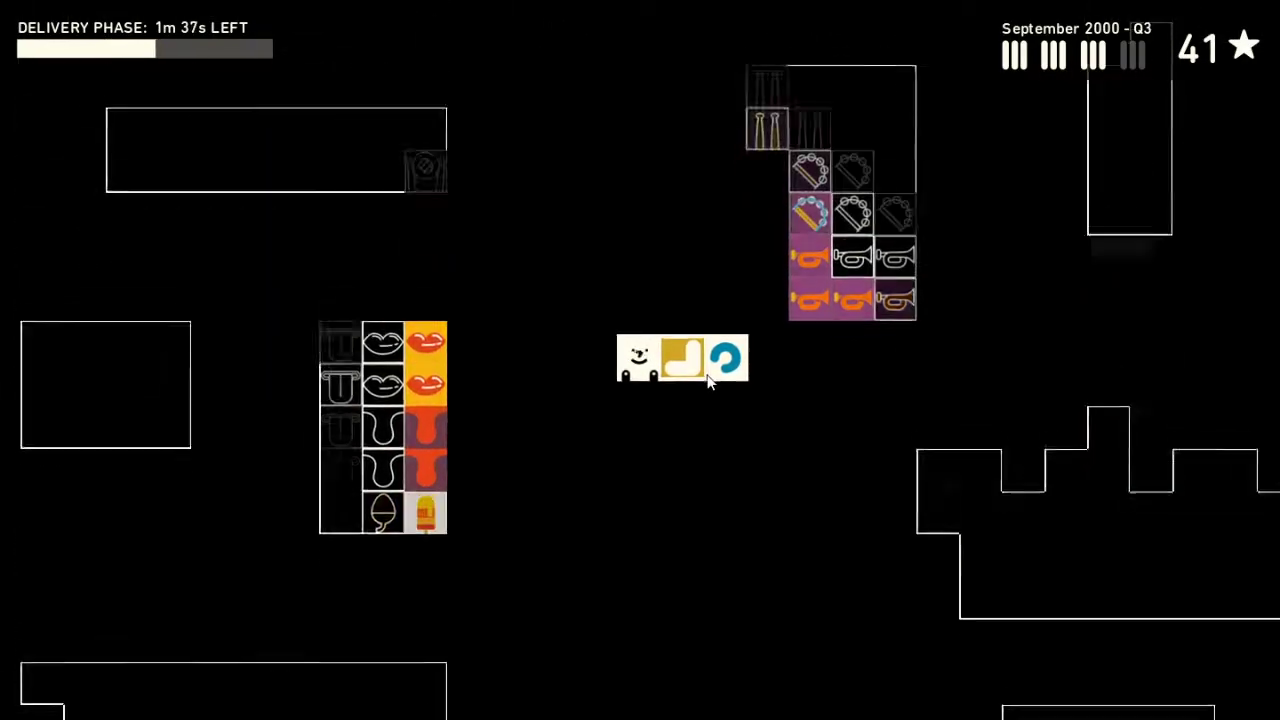
{"action": "key", "text": "Down"}
{"action": "key", "text": "Down"}
{"action": "key", "text": "Right"}
{"action": "key", "text": "Down"}
{"action": "key", "text": "Down"}
{"action": "key", "text": "Down"}
{"action": "key", "text": "Right"}
{"action": "key", "text": "Right"}
{"action": "key", "text": "Right"}
{"action": "key", "text": "Up"}
{"action": "key", "text": "space"}
{"action": "key", "text": "Left"}
{"action": "key", "text": "Left"}
{"action": "key", "text": "Left"}
{"action": "key", "text": "Up"}
- Place the yellow item beside its group, on top of the yellow column
{"action": "key", "text": "Up"}
{"action": "key", "text": "Up"}
{"action": "key", "text": "Up"}
{"action": "key", "text": "Right"}
{"action": "key", "text": "Down"}
{"action": "key", "text": "Down"}
{"action": "key", "text": "Down"}
{"action": "key", "text": "Down"}
{"action": "key", "text": "Down"}
{"action": "key", "text": "Up"}
{"action": "key", "text": "Up"}
{"action": "key", "text": "Up"}
{"action": "key", "text": "space"}
{"action": "key", "text": "Up"}
{"action": "key", "text": "Up"}
{"action": "key", "text": "Right"}
{"action": "key", "text": "Left"}
{"action": "key", "text": "Down"}
{"action": "key", "text": "Right"}
{"action": "key", "text": "space"}
{"action": "key", "text": "Left"}
{"action": "key", "text": "Left"}
- Walk down and left to the thermometer block, then pick up the L-shaped block and hold it above
{"action": "key", "text": "Left"}
{"action": "key", "text": "Left"}
{"action": "key", "text": "Left"}
{"action": "key", "text": "Down"}
{"action": "key", "text": "Down"}
{"action": "key", "text": "Down"}
{"action": "key", "text": "Down"}
{"action": "key", "text": "Down"}
{"action": "key", "text": "Down"}
{"action": "key", "text": "Down"}
{"action": "key", "text": "Down"}
{"action": "key", "text": "Down"}
{"action": "key", "text": "Down"}
{"action": "key", "text": "Down"}
{"action": "key", "text": "Down"}
{"action": "key", "text": "Left"}
{"action": "key", "text": "Down"}
{"action": "key", "text": "Down"}
{"action": "key", "text": "Down"}
{"action": "key", "text": "Down"}
{"action": "key", "text": "Down"}
{"action": "key", "text": "Left"}
{"action": "key", "text": "Left"}
{"action": "key", "text": "Left"}
{"action": "key", "text": "Up"}
{"action": "key", "text": "Left"}
{"action": "key", "text": "Left"}
{"action": "key", "text": "Left"}
{"action": "key", "text": "Down"}
{"action": "key", "text": "Down"}
{"action": "key", "text": "Left"}
{"action": "key", "text": "Left"}
{"action": "key", "text": "Left"}
{"action": "key", "text": "space"}
{"action": "key", "text": "Up"}
{"action": "key", "text": "Up"}
{"action": "key", "text": "Up"}
{"action": "key", "text": "Right"}
{"action": "key", "text": "Up"}
{"action": "key", "text": "Right"}
{"action": "key", "text": "Right"}
{"action": "key", "text": "Up"}
{"action": "key", "text": "Up"}
{"action": "key", "text": "Up"}
{"action": "key", "text": "Up"}
{"action": "key", "text": "Left"}
{"action": "key", "text": "Left"}
{"action": "key", "text": "Left"}
{"action": "key", "text": "Left"}
{"action": "key", "text": "Left"}
{"action": "key", "text": "Left"}
{"action": "key", "text": "Left"}
{"action": "key", "text": "Left"}
{"action": "key", "text": "Left"}
{"action": "key", "text": "Up"}
{"action": "key", "text": "Left"}
{"action": "key", "text": "Left"}
{"action": "key", "text": "Left"}
{"action": "key", "text": "Right"}
{"action": "key", "text": "Up"}
{"action": "key", "text": "Up"}
{"action": "key", "text": "Up"}
{"action": "key", "text": "Up"}
{"action": "key", "text": "Up"}
{"action": "key", "text": "Up"}
- Carry the L-shaped thermometer block up, past the other shelves, and down toward its group
{"action": "key", "text": "Up"}
{"action": "key", "text": "Up"}
{"action": "key", "text": "Up"}
{"action": "key", "text": "Up"}
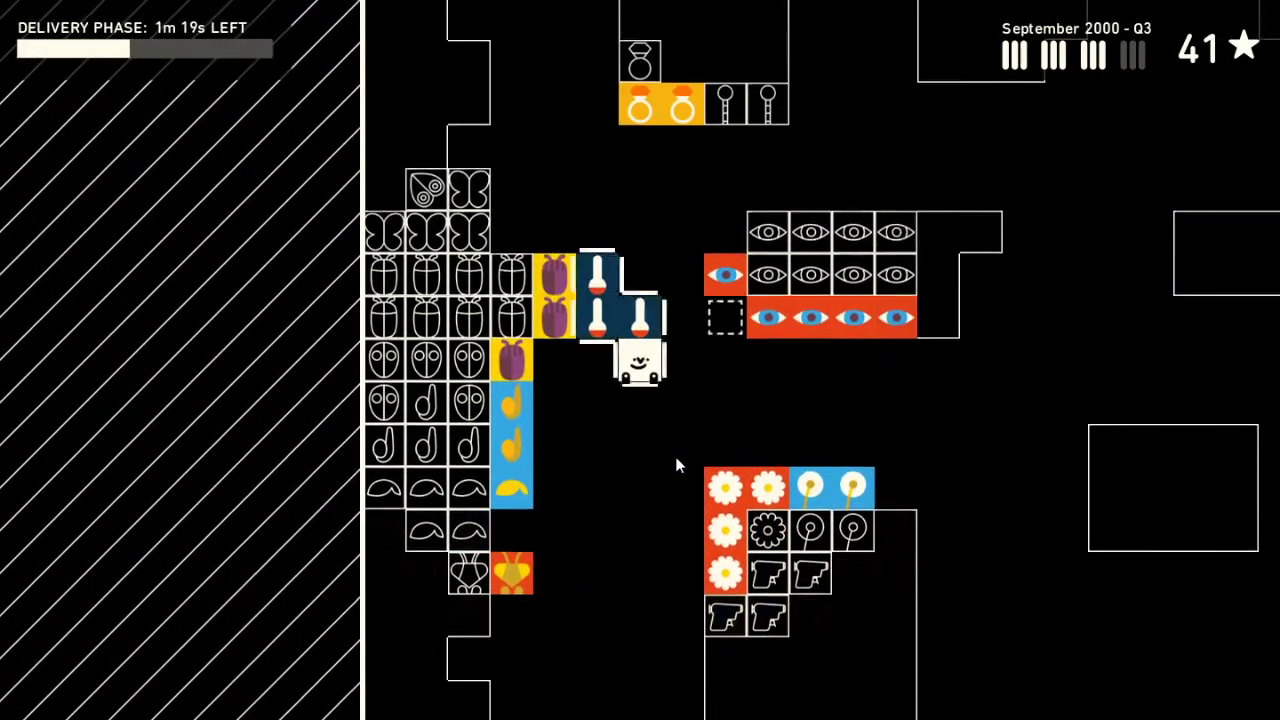
{"action": "key", "text": "Up"}
{"action": "key", "text": "Up"}
{"action": "key", "text": "Up"}
{"action": "key", "text": "Up"}
{"action": "key", "text": "Up"}
{"action": "key", "text": "Left"}
{"action": "key", "text": "Left"}
{"action": "key", "text": "Right"}
{"action": "key", "text": "Down"}
{"action": "key", "text": "Down"}
{"action": "key", "text": "Right"}
{"action": "key", "text": "Right"}
{"action": "key", "text": "Down"}
{"action": "key", "text": "Down"}
{"action": "key", "text": "Down"}
{"action": "key", "text": "Left"}
{"action": "key", "text": "Down"}
{"action": "key", "text": "Down"}
{"action": "key", "text": "Down"}
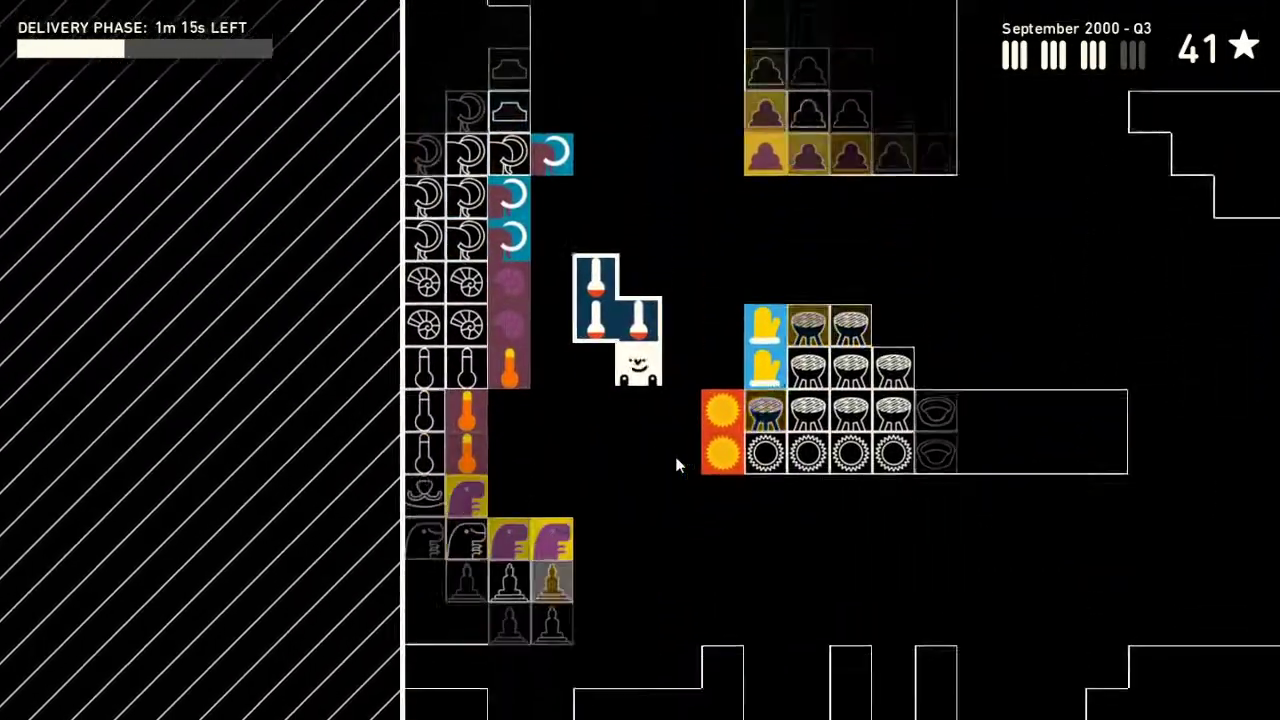
{"action": "key", "text": "Down"}
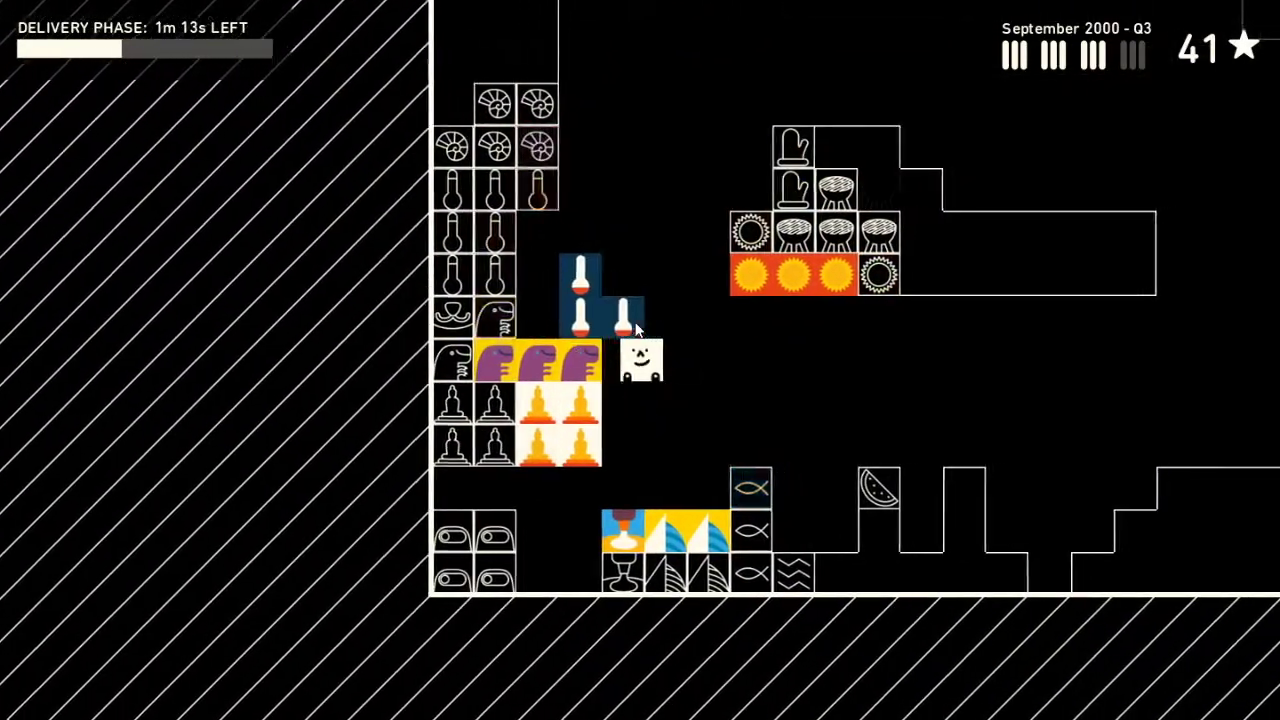
- Move into the thermometer group and shift the thermometers one tile right
{"action": "key", "text": "Down"}
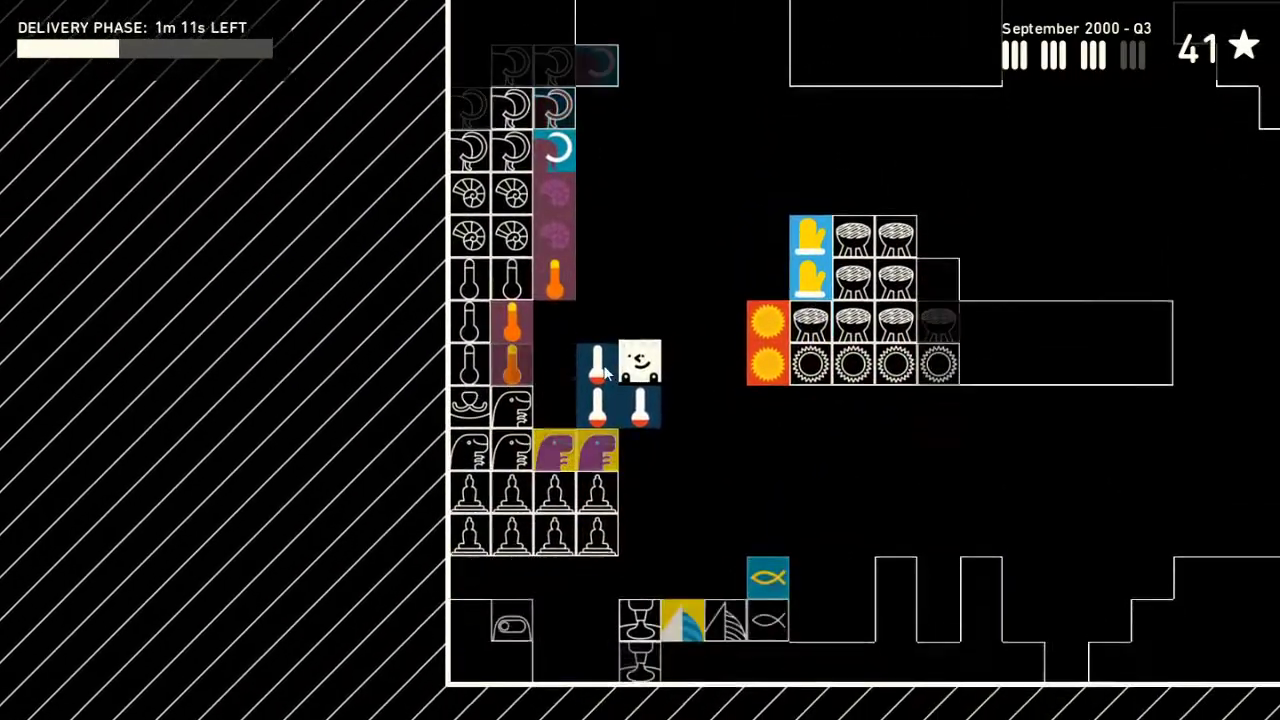
{"action": "key", "text": "space"}
{"action": "key", "text": "Right"}
{"action": "key", "text": "Up"}
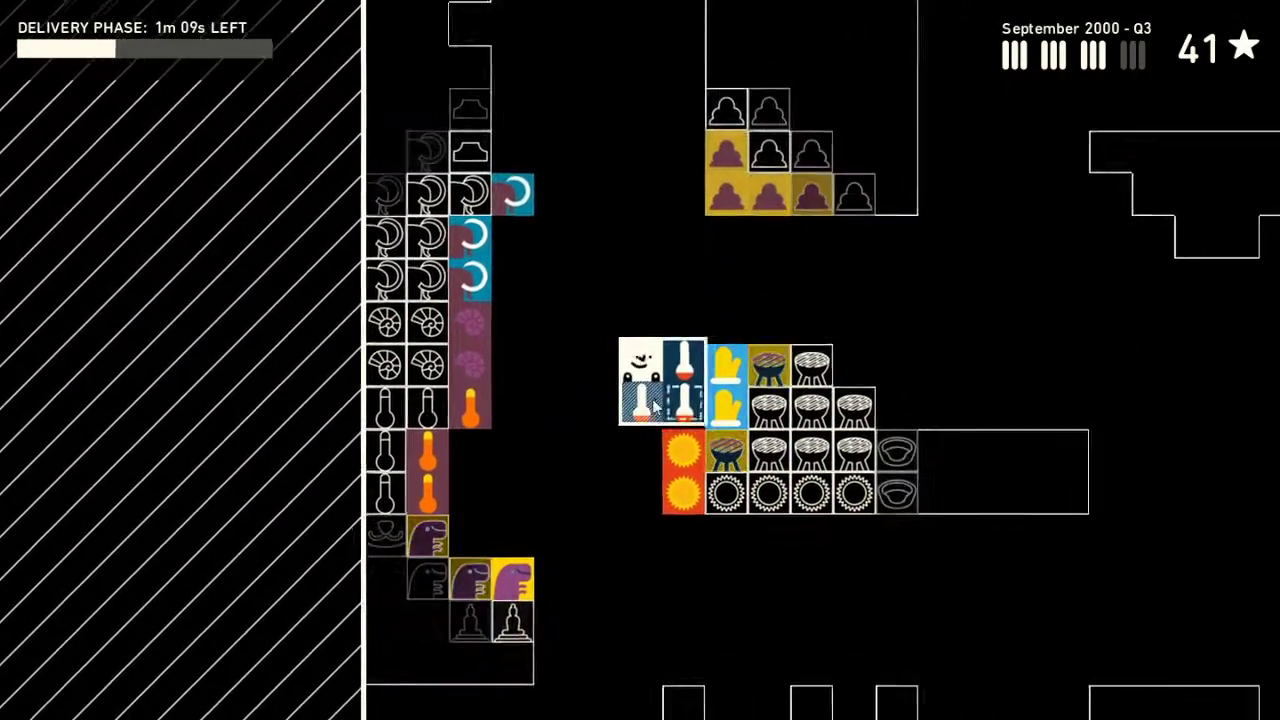
- Drop the thermometers beside their column and grab a loose dinosaur tile
{"action": "key", "text": "space"}
{"action": "key", "text": "Left"}
{"action": "key", "text": "Down"}
{"action": "key", "text": "Down"}
{"action": "key", "text": "Down"}
{"action": "key", "text": "space"}
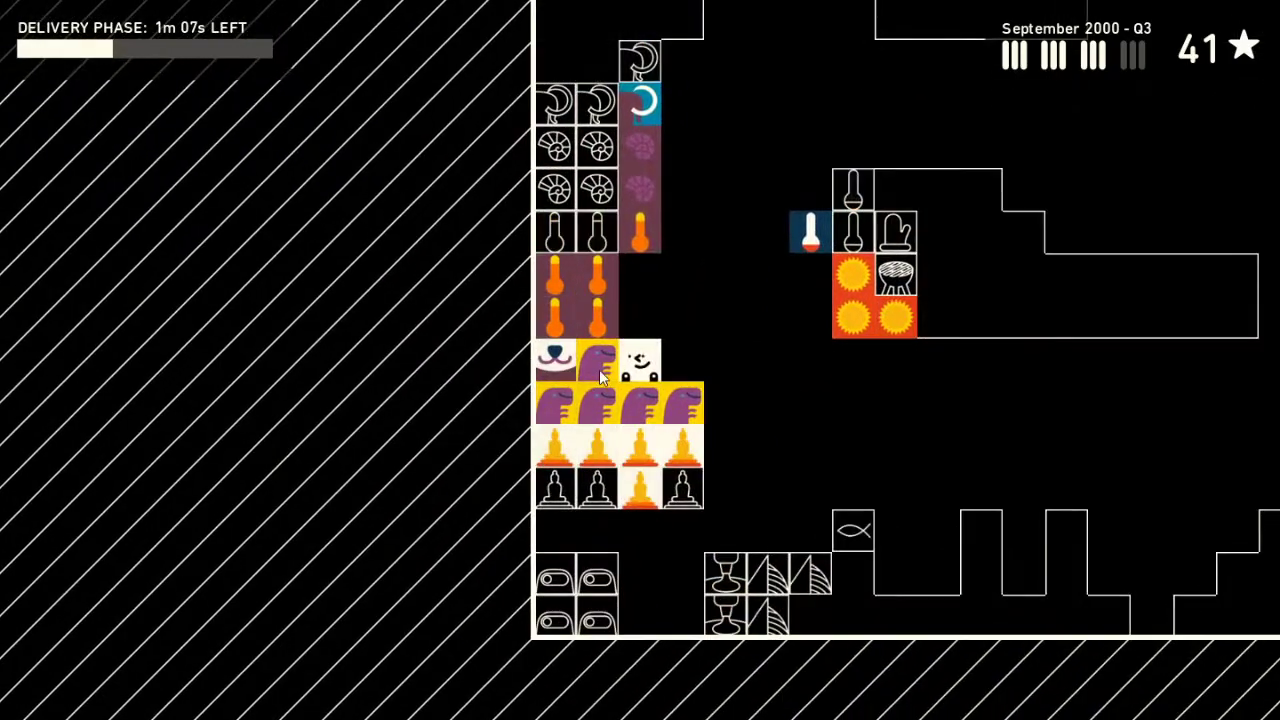
{"action": "key", "text": "Right"}
- Drop the dinosaur tile beside the dinosaur row and rearrange the nearby tiles
{"action": "key", "text": "space"}
{"action": "key", "text": "Up"}
{"action": "key", "text": "Up"}
{"action": "key", "text": "Left"}
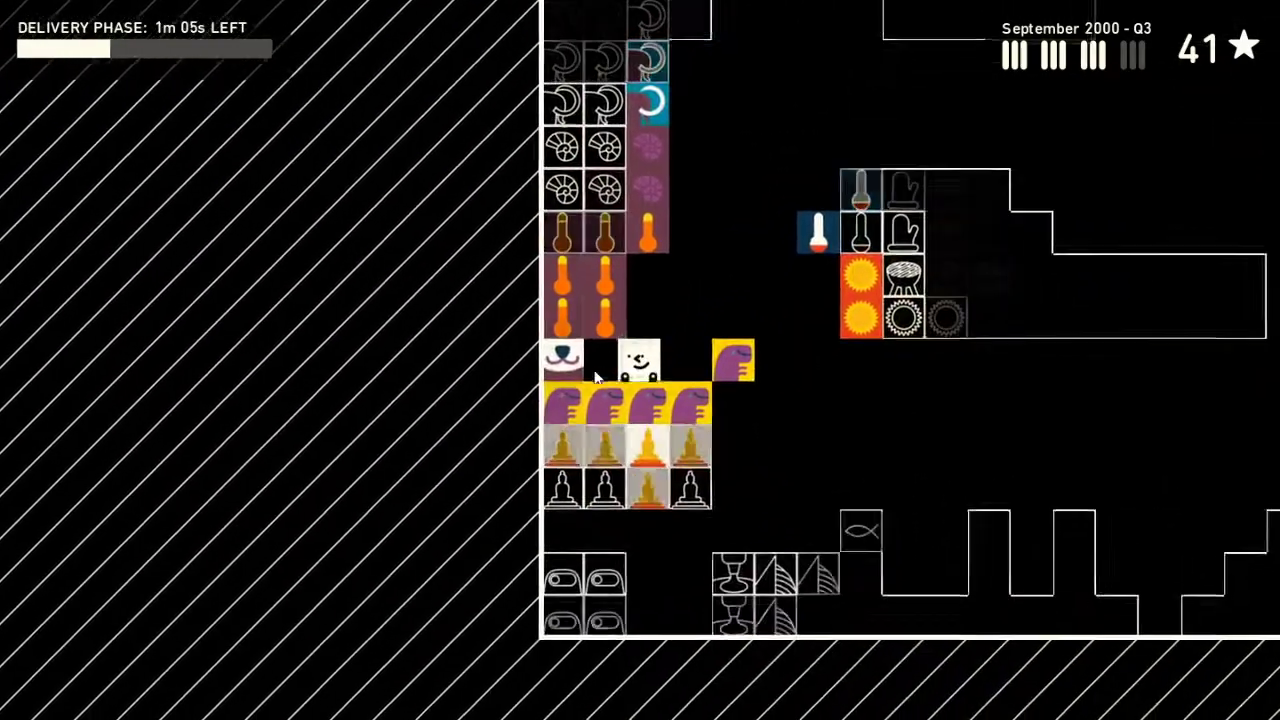
{"action": "key", "text": "Right"}
{"action": "key", "text": "Right"}
{"action": "key", "text": "Right"}
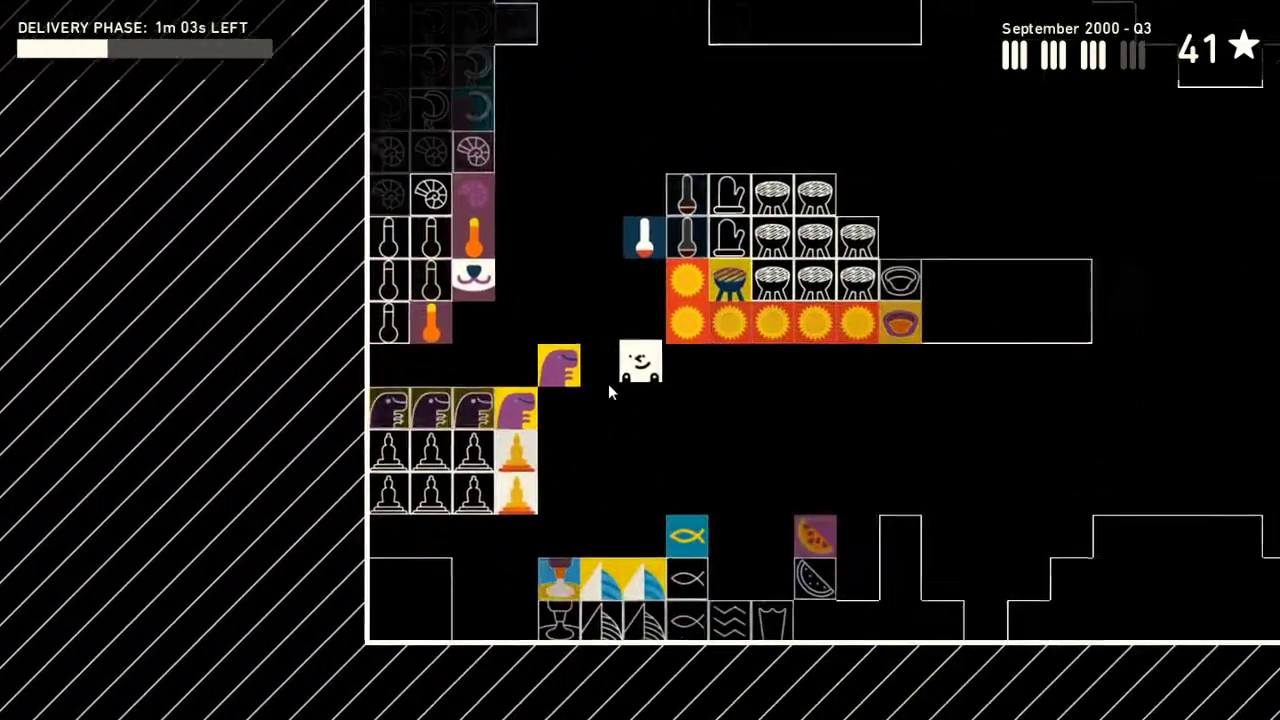
- Move the last loose dinosaur tile to the wall and walk back to the loading dock
{"action": "key", "text": "Left"}
{"action": "key", "text": "space"}
{"action": "key", "text": "Left"}
{"action": "key", "text": "Left"}
{"action": "key", "text": "Left"}
{"action": "key", "text": "space"}
{"action": "key", "text": "Right"}
{"action": "key", "text": "Right"}
{"action": "key", "text": "Right"}
{"action": "key", "text": "Right"}
{"action": "key", "text": "Right"}
{"action": "key", "text": "Right"}
{"action": "key", "text": "Right"}
{"action": "key", "text": "Right"}
{"action": "key", "text": "Right"}
- Walk to the loading dock and pick up the red circle and blue tiles
{"action": "key", "text": "Right"}
{"action": "key", "text": "Right"}
{"action": "key", "text": "Right"}
{"action": "key", "text": "Down"}
{"action": "key", "text": "Down"}
{"action": "key", "text": "Down"}
{"action": "key", "text": "Right"}
{"action": "key", "text": "Right"}
{"action": "key", "text": "Right"}
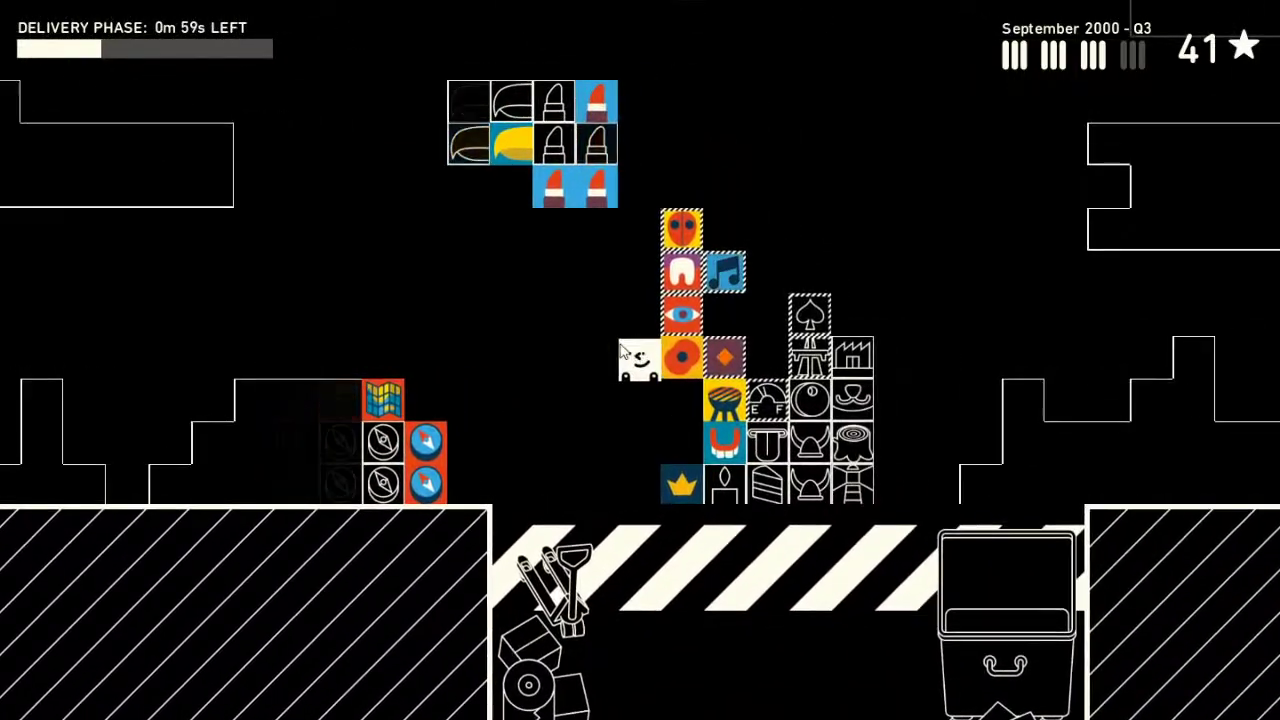
{"action": "key", "text": "Down"}
{"action": "key", "text": "space"}
{"action": "key", "text": "Left"}
{"action": "key", "text": "Left"}
{"action": "key", "text": "Left"}
{"action": "key", "text": "Up"}
{"action": "key", "text": "Left"}
{"action": "key", "text": "Left"}
{"action": "key", "text": "Left"}
{"action": "key", "text": "Up"}
{"action": "key", "text": "Up"}
{"action": "key", "text": "Up"}
{"action": "key", "text": "Right"}
{"action": "key", "text": "Up"}
{"action": "key", "text": "Up"}
{"action": "key", "text": "Up"}
{"action": "key", "text": "Right"}
- Shelve the poppy tile beside the flower stack
{"action": "key", "text": "Left"}
{"action": "key", "text": "Left"}
{"action": "key", "text": "Left"}
{"action": "key", "text": "Up"}
{"action": "key", "text": "Up"}
{"action": "key", "text": "Up"}
{"action": "key", "text": "Up"}
{"action": "key", "text": "Up"}
{"action": "key", "text": "Left"}
{"action": "key", "text": "Left"}
{"action": "key", "text": "Left"}
{"action": "key", "text": "Up"}
{"action": "key", "text": "space"}
{"action": "key", "text": "Right"}
{"action": "key", "text": "Right"}
{"action": "key", "text": "Right"}
{"action": "key", "text": "Down"}
{"action": "key", "text": "Down"}
{"action": "key", "text": "Down"}
- Pick up three more delivered items and place the stump beside the other stump
{"action": "key", "text": "Right"}
{"action": "key", "text": "Right"}
{"action": "key", "text": "Right"}
{"action": "key", "text": "Right"}
{"action": "key", "text": "Right"}
{"action": "key", "text": "Right"}
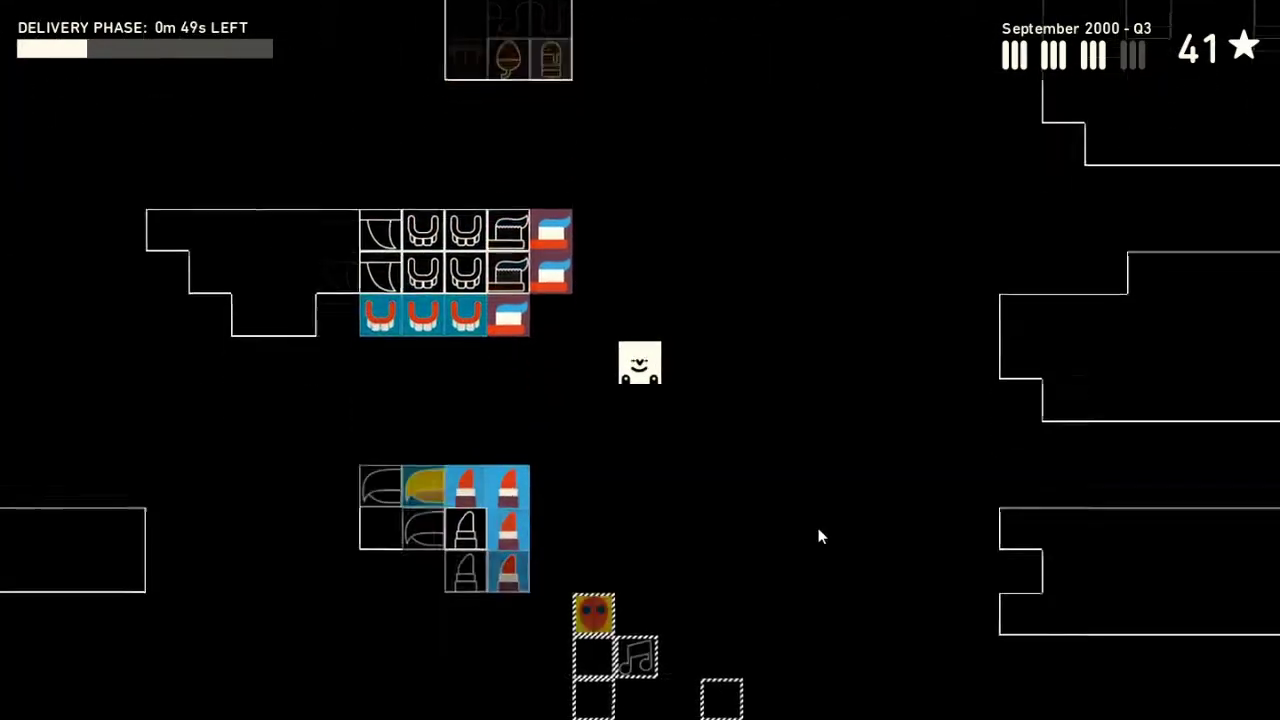
{"action": "key", "text": "Right"}
{"action": "key", "text": "Down"}
{"action": "key", "text": "Right"}
{"action": "key", "text": "Right"}
{"action": "key", "text": "Down"}
{"action": "key", "text": "Down"}
{"action": "key", "text": "Down"}
{"action": "key", "text": "Down"}
{"action": "key", "text": "Down"}
{"action": "key", "text": "Down"}
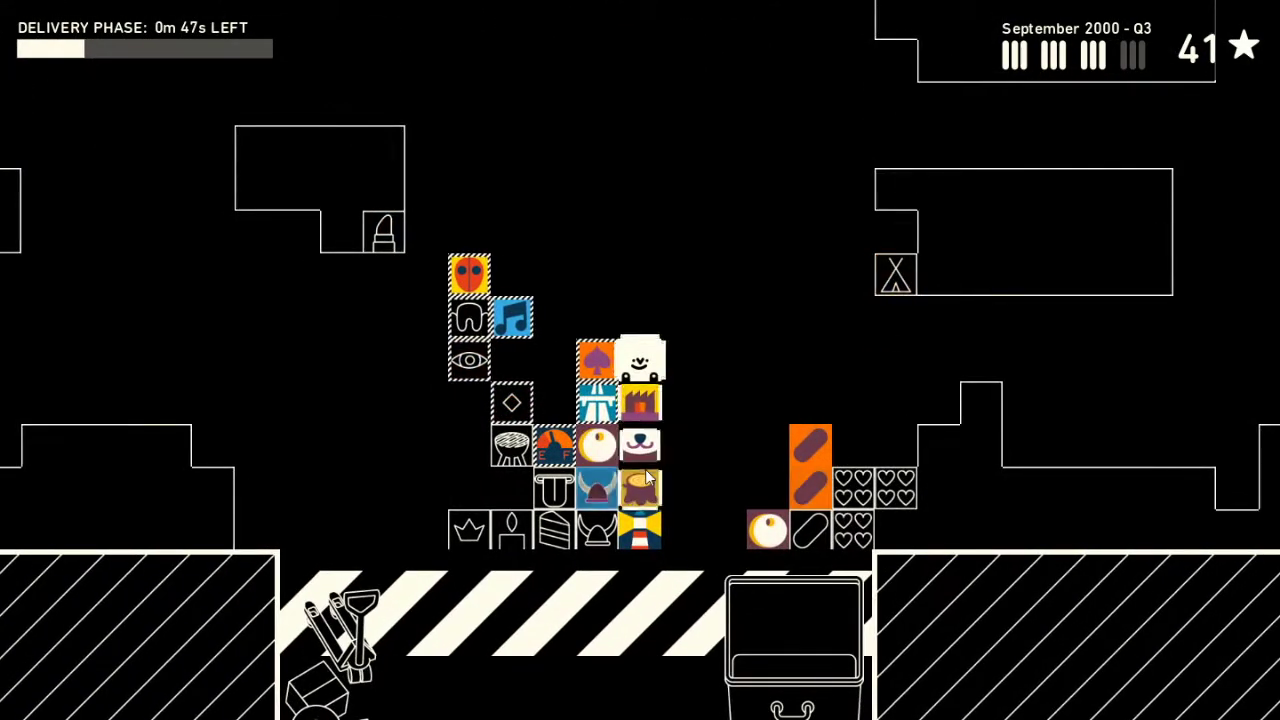
{"action": "key", "text": "space"}
{"action": "key", "text": "Up"}
{"action": "key", "text": "Up"}
{"action": "key", "text": "Up"}
{"action": "key", "text": "Up"}
{"action": "key", "text": "Right"}
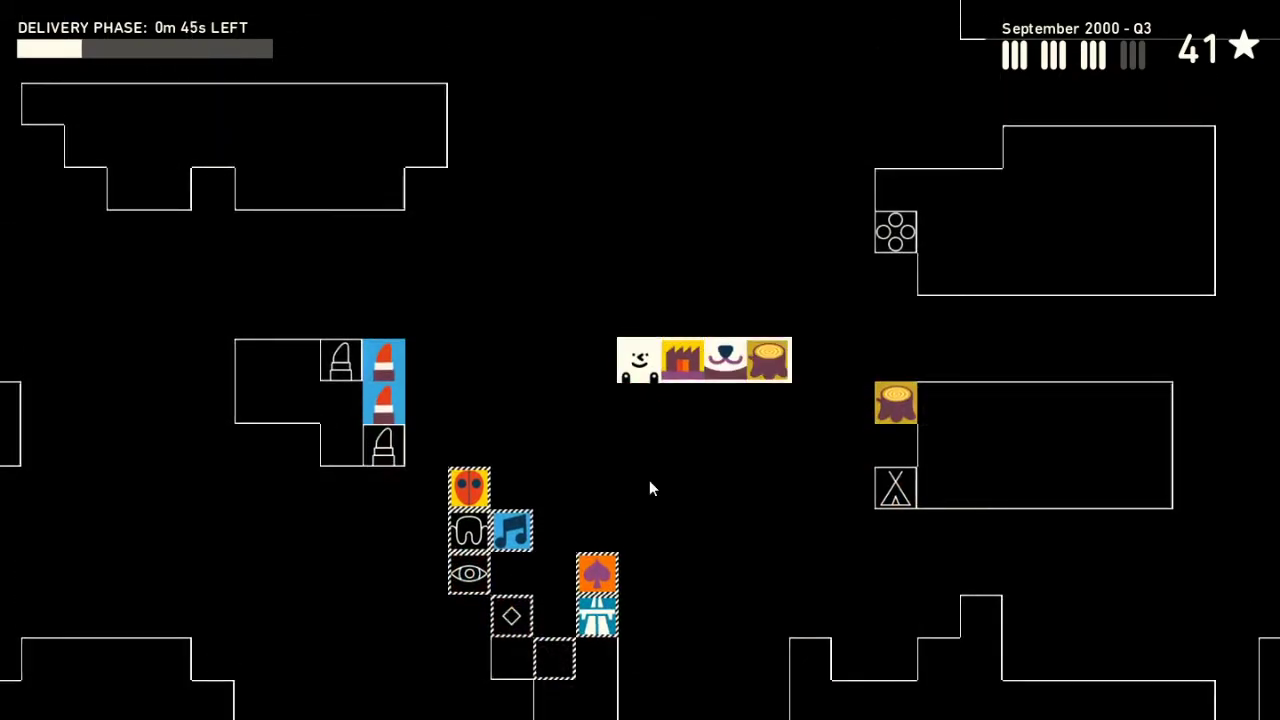
{"action": "key", "text": "Down"}
{"action": "key", "text": "space"}
{"action": "key", "text": "Up"}
{"action": "key", "text": "Up"}
{"action": "key", "text": "Up"}
- Carry the remaining row left and tuck the dog item below the other dog
{"action": "key", "text": "Left"}
{"action": "key", "text": "Left"}
{"action": "key", "text": "Left"}
{"action": "key", "text": "Left"}
{"action": "key", "text": "Left"}
{"action": "key", "text": "Left"}
{"action": "key", "text": "Left"}
{"action": "key", "text": "Left"}
{"action": "key", "text": "Left"}
{"action": "key", "text": "Left"}
{"action": "key", "text": "Left"}
{"action": "key", "text": "Left"}
{"action": "key", "text": "Left"}
{"action": "key", "text": "Left"}
{"action": "key", "text": "Left"}
{"action": "key", "text": "Left"}
{"action": "key", "text": "Left"}
{"action": "key", "text": "Left"}
{"action": "key", "text": "Down"}
{"action": "key", "text": "Down"}
{"action": "key", "text": "Down"}
{"action": "key", "text": "space"}
{"action": "key", "text": "Down"}
{"action": "key", "text": "Right"}
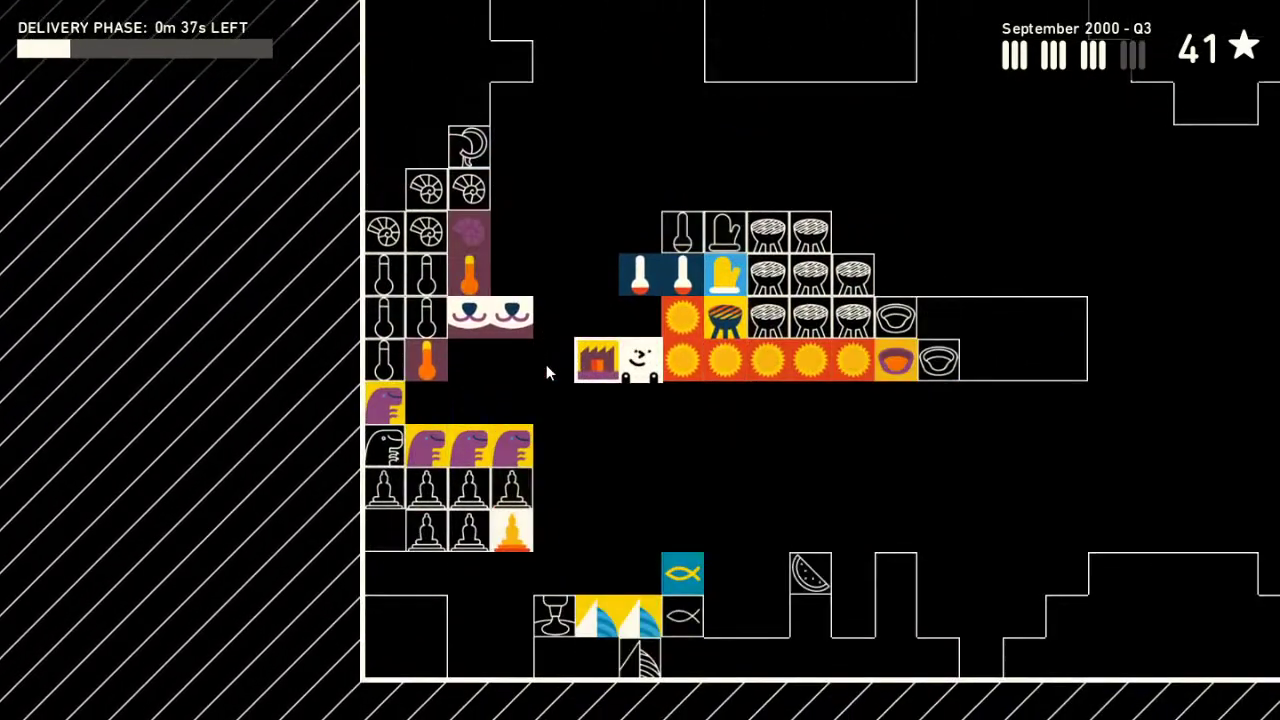
{"action": "key", "text": "Left"}
{"action": "key", "text": "Left"}
{"action": "key", "text": "Right"}
{"action": "key", "text": "Right"}
- Carry the factory item far to the right and up toward the top wall
{"action": "key", "text": "Down"}
{"action": "key", "text": "Down"}
{"action": "key", "text": "Right"}
{"action": "key", "text": "Right"}
{"action": "key", "text": "Right"}
{"action": "key", "text": "Right"}
{"action": "key", "text": "Down"}
{"action": "key", "text": "Right"}
{"action": "key", "text": "Right"}
{"action": "key", "text": "Right"}
{"action": "key", "text": "Right"}
{"action": "key", "text": "Right"}
{"action": "key", "text": "Right"}
{"action": "key", "text": "Up"}
{"action": "key", "text": "Up"}
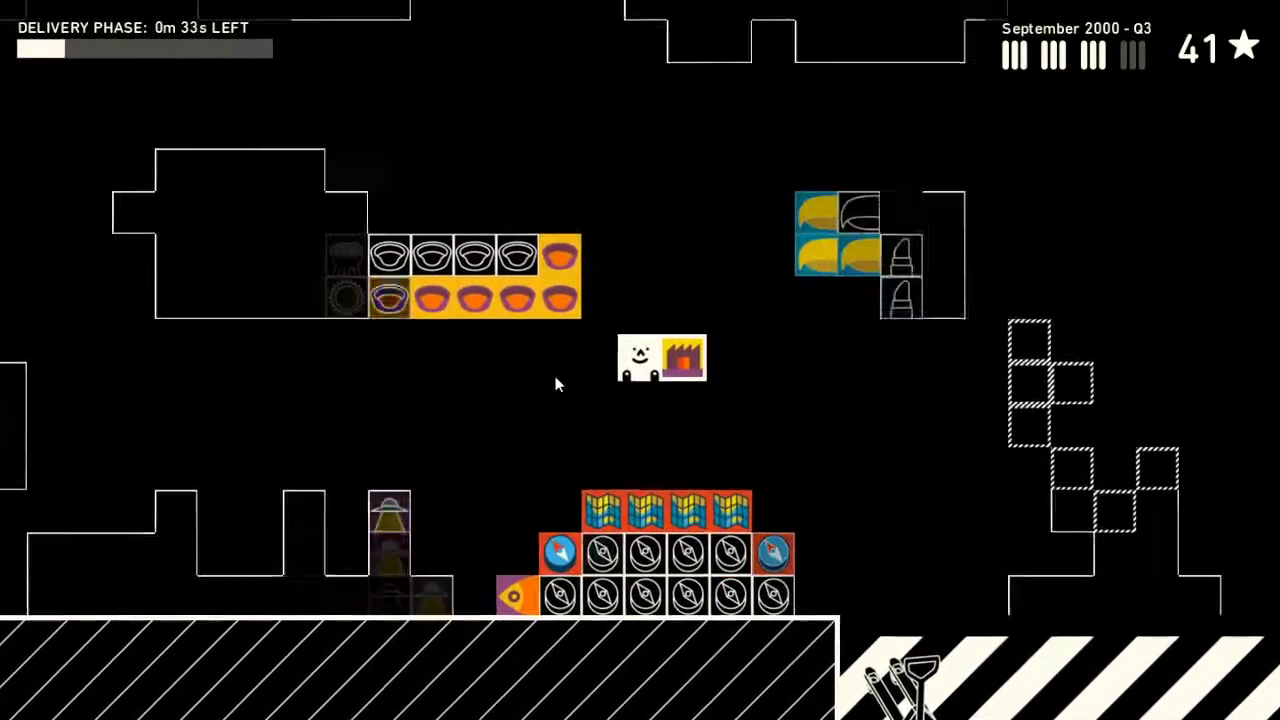
{"action": "key", "text": "Up"}
{"action": "key", "text": "Up"}
{"action": "key", "text": "Up"}
{"action": "key", "text": "Right"}
{"action": "key", "text": "Right"}
{"action": "key", "text": "Right"}
{"action": "key", "text": "Right"}
{"action": "key", "text": "Right"}
{"action": "key", "text": "Up"}
{"action": "key", "text": "Up"}
{"action": "key", "text": "Right"}
{"action": "key", "text": "Right"}
{"action": "key", "text": "Right"}
{"action": "key", "text": "Up"}
{"action": "key", "text": "Up"}
{"action": "key", "text": "Up"}
{"action": "key", "text": "Up"}
{"action": "key", "text": "Right"}
{"action": "key", "text": "Right"}
{"action": "key", "text": "Right"}
{"action": "key", "text": "Right"}
{"action": "key", "text": "Right"}
{"action": "key", "text": "Right"}
{"action": "key", "text": "Up"}
{"action": "key", "text": "Up"}
{"action": "key", "text": "Up"}
{"action": "key", "text": "Up"}
{"action": "key", "text": "Up"}
{"action": "key", "text": "Right"}
{"action": "key", "text": "Up"}
{"action": "key", "text": "Up"}
{"action": "key", "text": "Up"}
{"action": "key", "text": "Left"}
{"action": "key", "text": "Up"}
{"action": "key", "text": "Up"}
{"action": "key", "text": "Up"}
{"action": "key", "text": "Up"}
{"action": "key", "text": "Up"}
{"action": "key", "text": "Up"}
{"action": "key", "text": "Right"}
{"action": "key", "text": "Right"}
{"action": "key", "text": "Right"}
{"action": "key", "text": "Right"}
{"action": "key", "text": "Right"}
- Bring the factory item down along the top wall and set it on its shelf
{"action": "key", "text": "Down"}
{"action": "key", "text": "Right"}
{"action": "key", "text": "Right"}
{"action": "key", "text": "Right"}
{"action": "key", "text": "Right"}
{"action": "key", "text": "Right"}
{"action": "key", "text": "Right"}
{"action": "key", "text": "Right"}
{"action": "key", "text": "Down"}
{"action": "key", "text": "Down"}
{"action": "key", "text": "Left"}
{"action": "key", "text": "Left"}
{"action": "key", "text": "Left"}
{"action": "key", "text": "Down"}
{"action": "key", "text": "Down"}
{"action": "key", "text": "space"}
{"action": "key", "text": "Left"}
{"action": "key", "text": "Left"}
{"action": "key", "text": "Down"}
{"action": "key", "text": "Left"}
{"action": "key", "text": "Left"}
{"action": "key", "text": "Left"}
{"action": "key", "text": "Left"}
{"action": "key", "text": "Left"}
{"action": "key", "text": "Left"}
{"action": "key", "text": "Left"}
{"action": "key", "text": "Left"}
{"action": "key", "text": "Left"}
- Return to the delivery pile, pick up a 2x2 block of items and rotate it
{"action": "key", "text": "Down"}
{"action": "key", "text": "Down"}
{"action": "key", "text": "Down"}
{"action": "key", "text": "Down"}
{"action": "key", "text": "Down"}
{"action": "key", "text": "Down"}
{"action": "key", "text": "Down"}
{"action": "key", "text": "Down"}
{"action": "key", "text": "Down"}
{"action": "key", "text": "Down"}
{"action": "key", "text": "Down"}
{"action": "key", "text": "Down"}
{"action": "key", "text": "Right"}
{"action": "key", "text": "Down"}
{"action": "key", "text": "Down"}
{"action": "key", "text": "Down"}
{"action": "key", "text": "Left"}
{"action": "key", "text": "Down"}
{"action": "key", "text": "Down"}
{"action": "key", "text": "Down"}
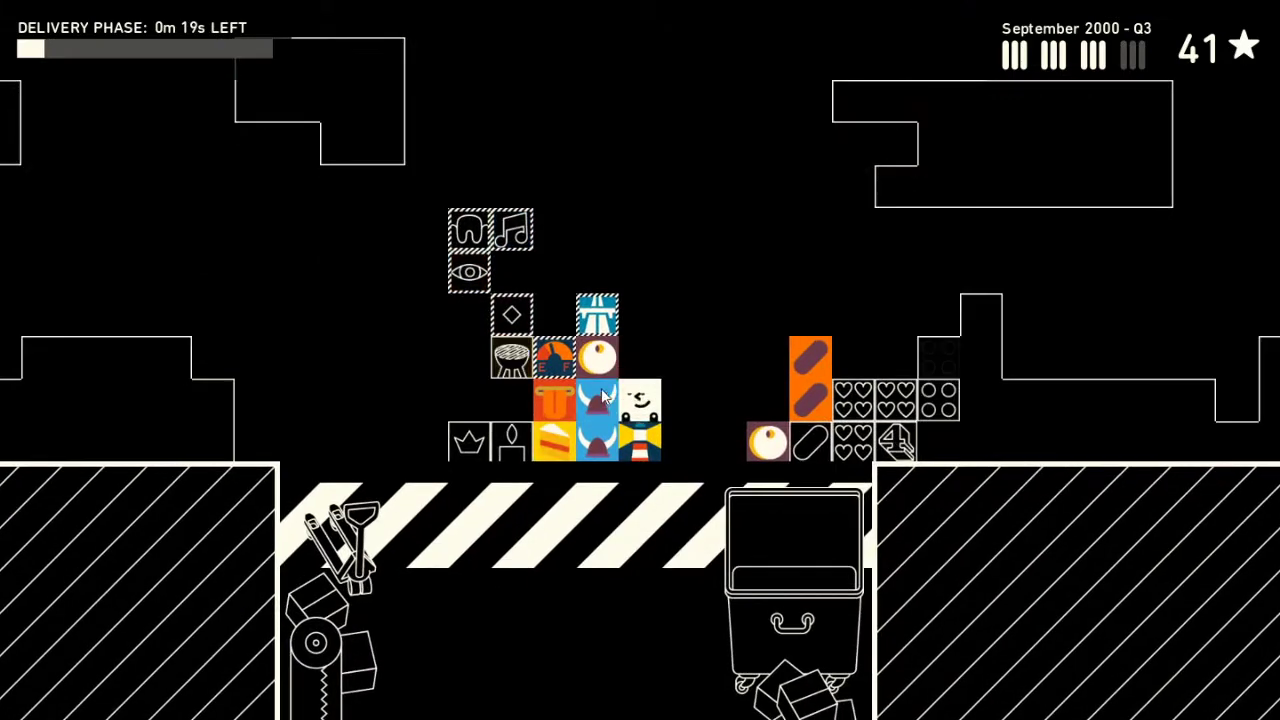
{"action": "key", "text": "space"}
{"action": "key", "text": "Right"}
{"action": "key", "text": "Up"}
{"action": "key", "text": "Up"}
{"action": "key", "text": "Up"}
{"action": "key", "text": "Up"}
{"action": "key", "text": "x"}
{"action": "key", "text": "Up"}
{"action": "key", "text": "Up"}
{"action": "key", "text": "Up"}
{"action": "key", "text": "Up"}
{"action": "key", "text": "Up"}
{"action": "key", "text": "Up"}
{"action": "key", "text": "Up"}
{"action": "key", "text": "Up"}
{"action": "key", "text": "Up"}
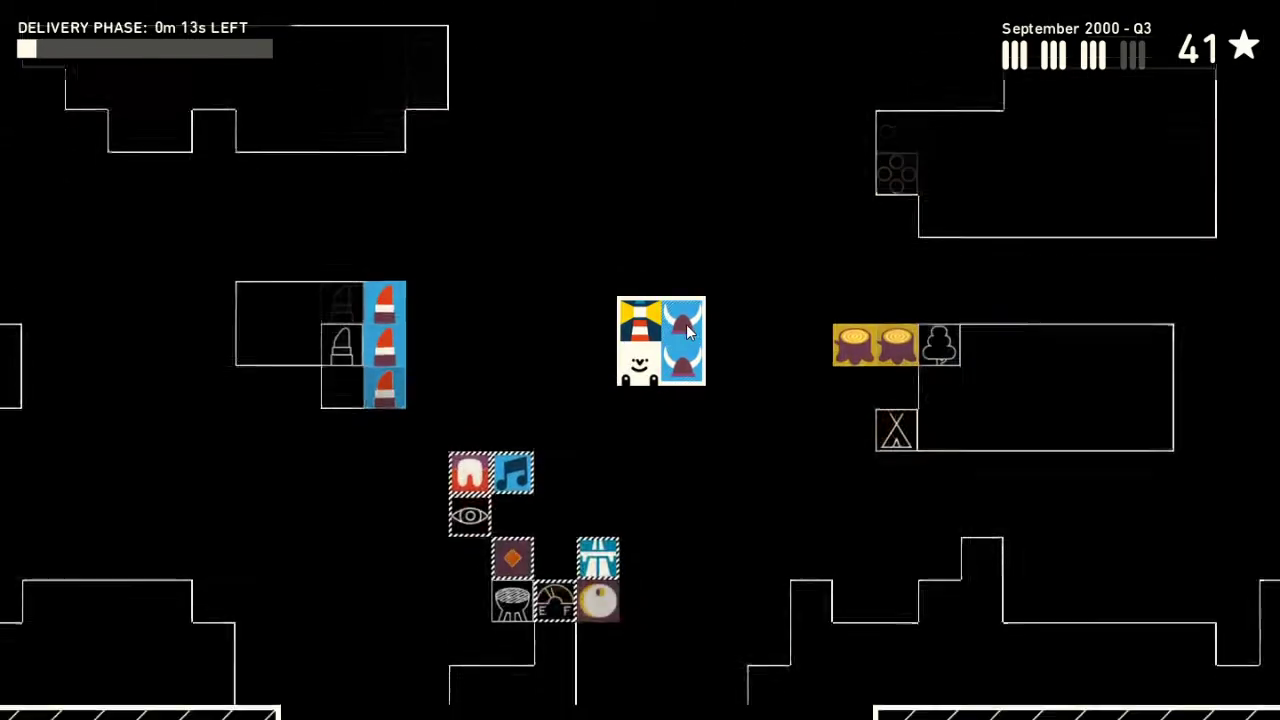
- Leave the viking helmets and shelve the lighthouse tile with the other lighthouses
{"action": "key", "text": "space"}
{"action": "key", "text": "Up"}
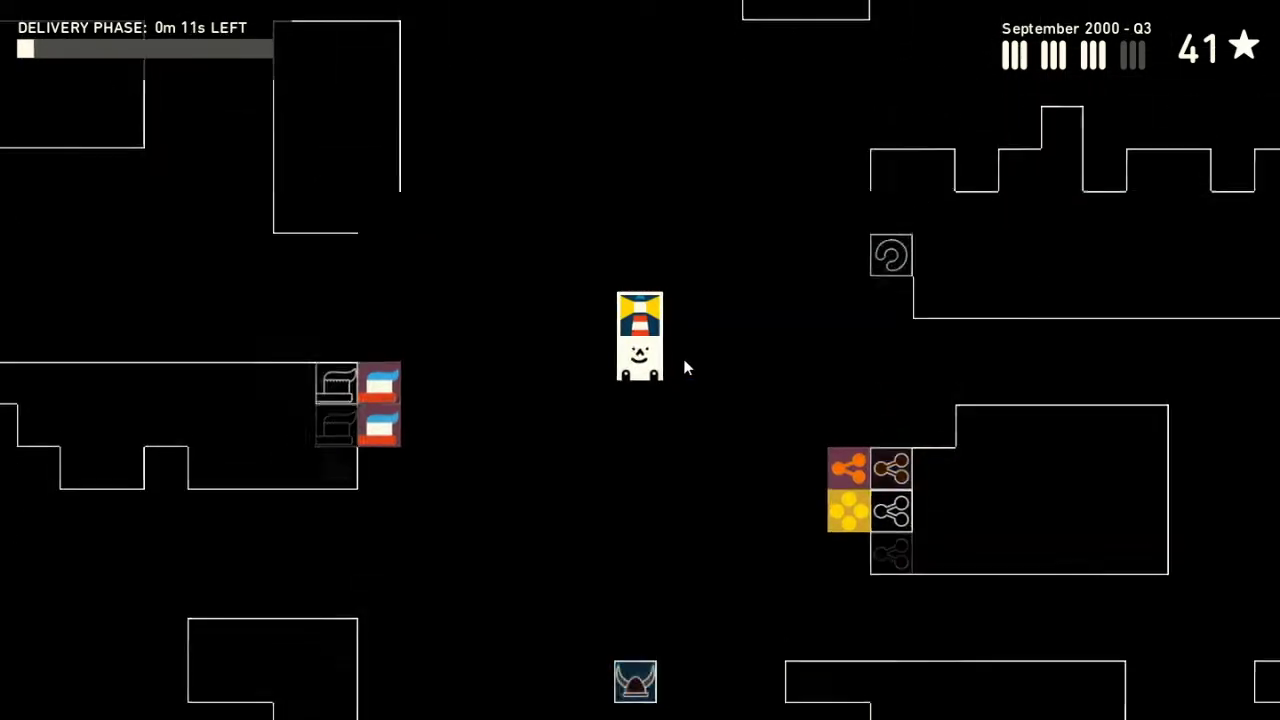
{"action": "key", "text": "Up"}
{"action": "key", "text": "Up"}
{"action": "key", "text": "Up"}
{"action": "key", "text": "Up"}
{"action": "key", "text": "Up"}
{"action": "key", "text": "Up"}
{"action": "key", "text": "Right"}
{"action": "key", "text": "Right"}
{"action": "key", "text": "Right"}
{"action": "key", "text": "Up"}
{"action": "key", "text": "Right"}
{"action": "key", "text": "Right"}
{"action": "key", "text": "Right"}
{"action": "key", "text": "Down"}
{"action": "key", "text": "Right"}
{"action": "key", "text": "Right"}
{"action": "key", "text": "Right"}
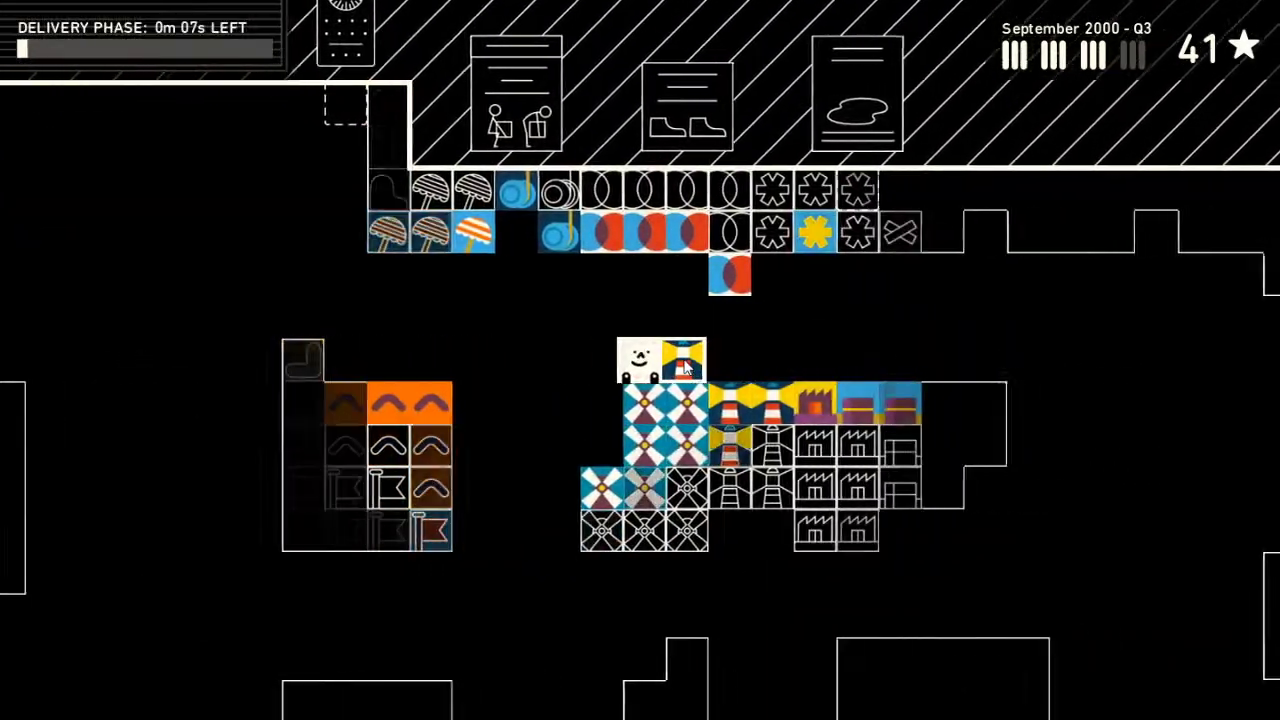
{"action": "key", "text": "Right"}
{"action": "key", "text": "space"}
{"action": "key", "text": "Up"}
{"action": "key", "text": "Right"}
- Walk away empty-handed as September's delivery ends and the service hatch opens
{"action": "key", "text": "Down"}
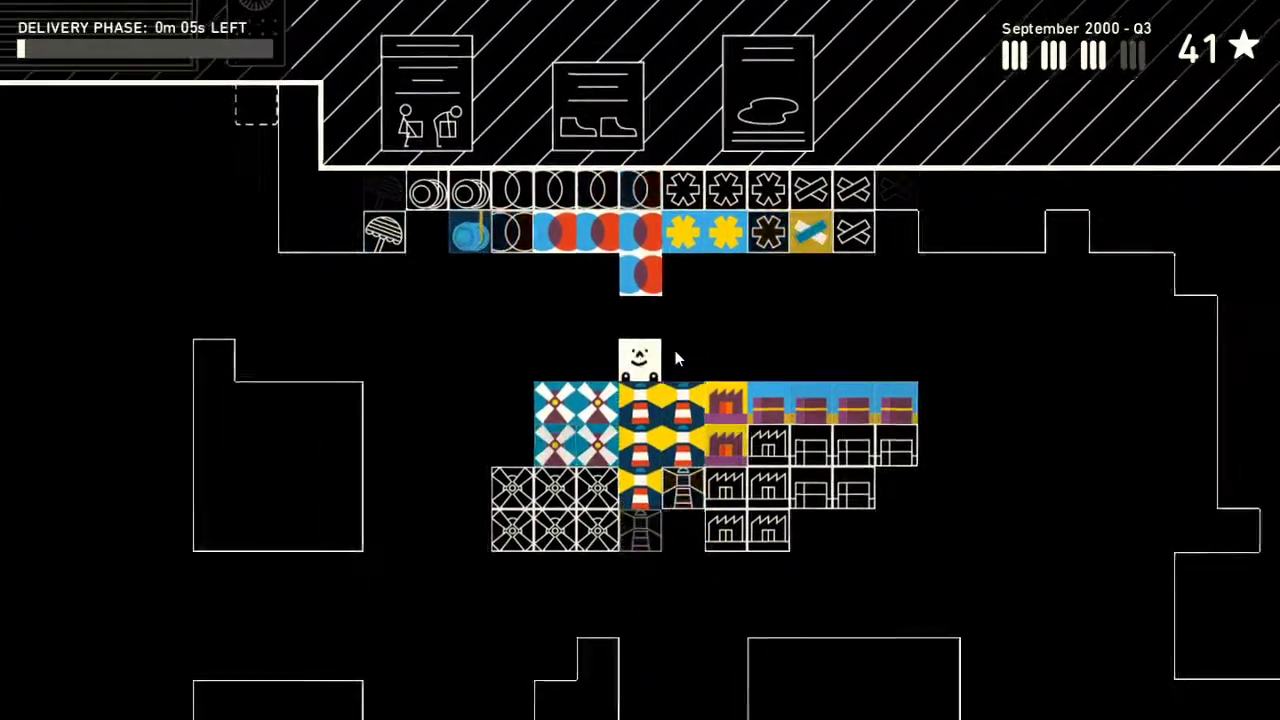
{"action": "key", "text": "Left"}
{"action": "key", "text": "Left"}
{"action": "key", "text": "Left"}
{"action": "key", "text": "Left"}
{"action": "key", "text": "Left"}
{"action": "key", "text": "Left"}
{"action": "key", "text": "Up"}
{"action": "key", "text": "Left"}
{"action": "key", "text": "Left"}
{"action": "key", "text": "Left"}
{"action": "key", "text": "Up"}
{"action": "key", "text": "Up"}
{"action": "key", "text": "Up"}
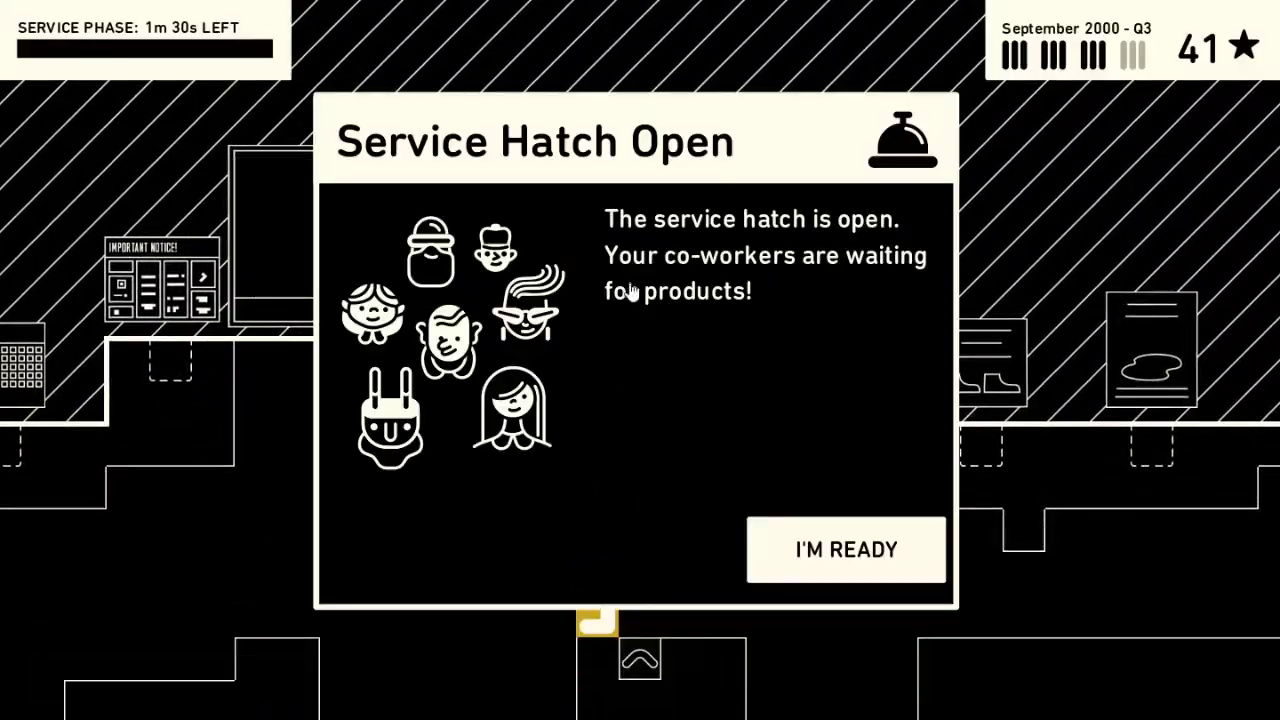
- Start serving co-workers and grab two orange items
{"action": "left_click", "coordinate": [846, 549]}
{"action": "key", "text": "Left"}
{"action": "key", "text": "Left"}
{"action": "key", "text": "Left"}
{"action": "key", "text": "Down"}
{"action": "key", "text": "Down"}
{"action": "key", "text": "Down"}
{"action": "key", "text": "Down"}
{"action": "key", "text": "Left"}
{"action": "key", "text": "Left"}
{"action": "key", "text": "Left"}
{"action": "key", "text": "Left"}
{"action": "key", "text": "Left"}
{"action": "key", "text": "Left"}
{"action": "key", "text": "Left"}
{"action": "key", "text": "Left"}
{"action": "key", "text": "Left"}
{"action": "key", "text": "Left"}
{"action": "key", "text": "Left"}
{"action": "key", "text": "Up"}
{"action": "key", "text": "Left"}
{"action": "key", "text": "Left"}
{"action": "key", "text": "Left"}
{"action": "key", "text": "Left"}
{"action": "key", "text": "space"}
{"action": "key", "text": "Down"}
{"action": "key", "text": "Right"}
{"action": "key", "text": "Right"}
{"action": "key", "text": "Right"}
{"action": "key", "text": "Right"}
{"action": "key", "text": "Right"}
{"action": "key", "text": "Right"}
- Deliver the two orange items to the service hatch
{"action": "key", "text": "Right"}
{"action": "key", "text": "Right"}
{"action": "key", "text": "Right"}
{"action": "key", "text": "Right"}
{"action": "key", "text": "Right"}
{"action": "key", "text": "Right"}
{"action": "key", "text": "Right"}
{"action": "key", "text": "Right"}
{"action": "key", "text": "Right"}
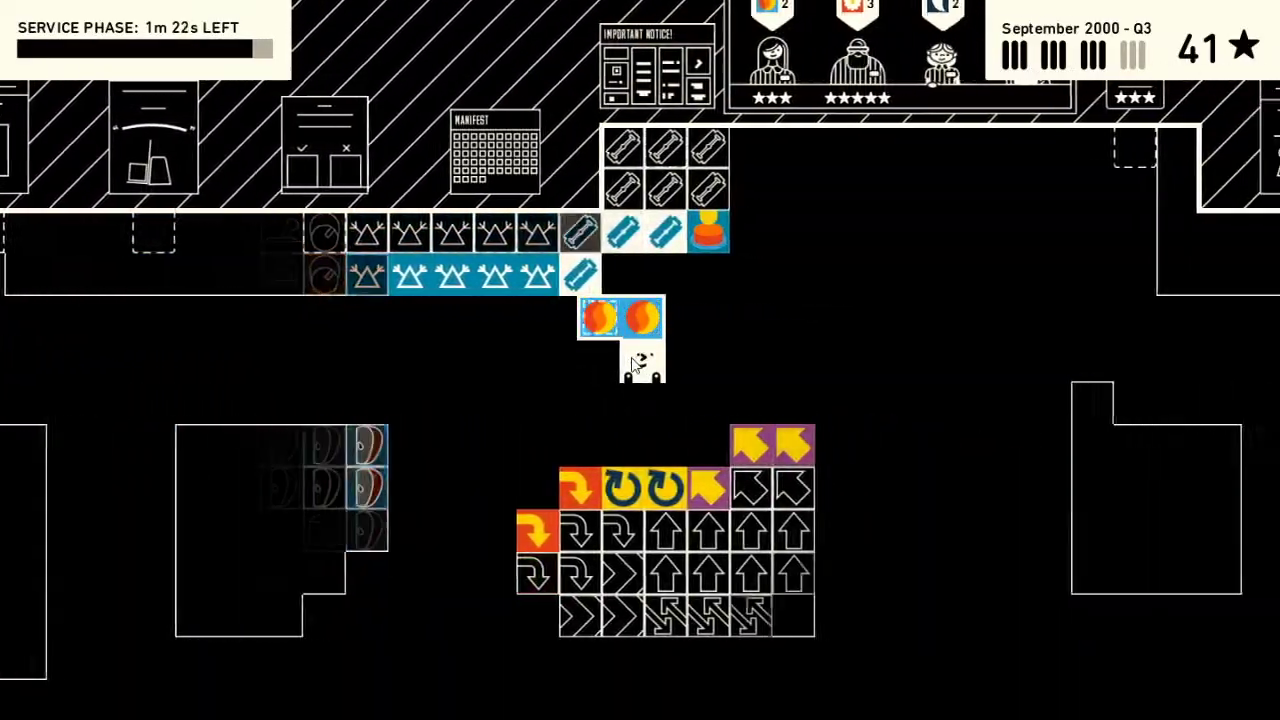
{"action": "key", "text": "Right"}
{"action": "key", "text": "Right"}
{"action": "key", "text": "Right"}
{"action": "key", "text": "Up"}
{"action": "key", "text": "Up"}
{"action": "key", "text": "Up"}
{"action": "key", "text": "space"}
{"action": "key", "text": "Right"}
{"action": "key", "text": "Right"}
{"action": "key", "text": "Right"}
{"action": "key", "text": "Down"}
{"action": "key", "text": "Down"}
{"action": "key", "text": "Down"}
{"action": "key", "text": "Right"}
{"action": "key", "text": "Right"}
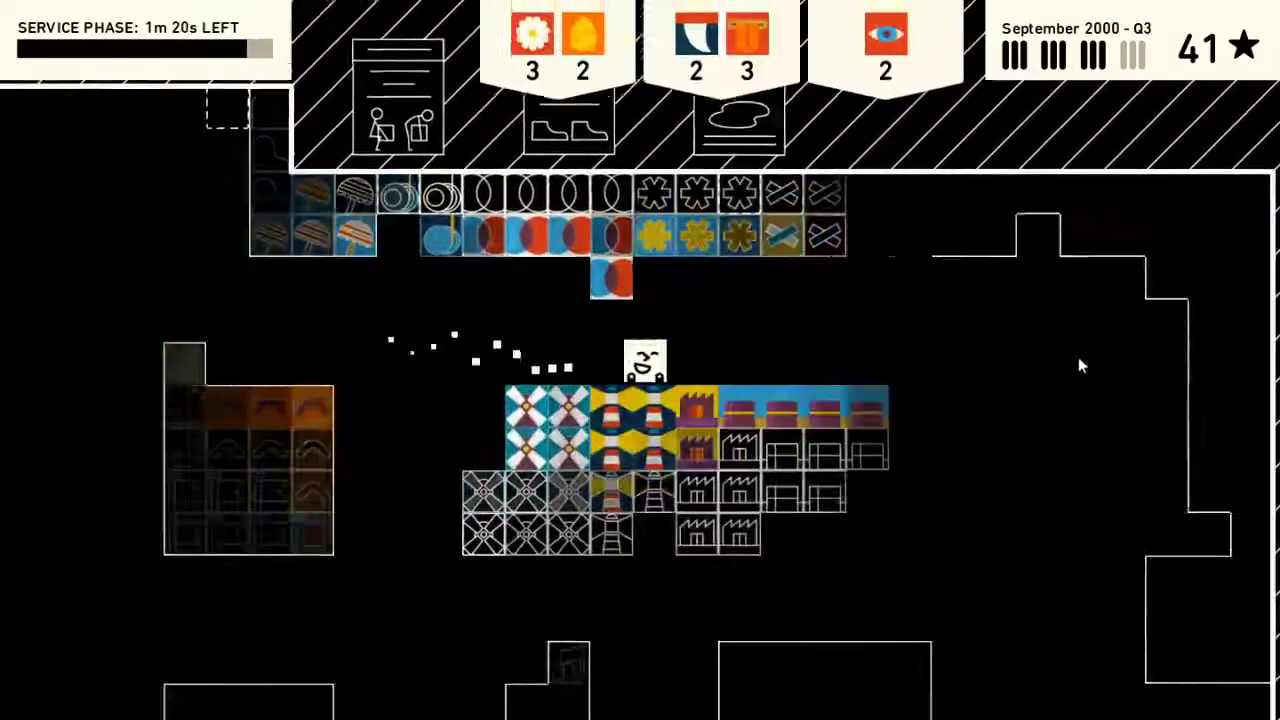
{"action": "key", "text": "Right"}
{"action": "key", "text": "Right"}
{"action": "key", "text": "Right"}
- Fetch two more orange items from the egg stack
{"action": "key", "text": "Down"}
{"action": "key", "text": "Down"}
{"action": "key", "text": "Down"}
{"action": "key", "text": "Right"}
{"action": "key", "text": "Left"}
{"action": "key", "text": "Down"}
{"action": "key", "text": "Down"}
{"action": "key", "text": "Right"}
{"action": "key", "text": "space"}
{"action": "key", "text": "space"}
{"action": "key", "text": "Up"}
{"action": "key", "text": "Up"}
{"action": "key", "text": "Up"}
{"action": "key", "text": "Right"}
{"action": "key", "text": "Right"}
- Carry the orange items back and deliver the second orange order at the hatch
{"action": "key", "text": "Up"}
{"action": "key", "text": "Up"}
{"action": "key", "text": "Left"}
{"action": "key", "text": "Left"}
{"action": "key", "text": "Left"}
{"action": "key", "text": "Left"}
{"action": "key", "text": "Left"}
{"action": "key", "text": "Left"}
{"action": "key", "text": "Left"}
{"action": "key", "text": "Left"}
{"action": "key", "text": "Left"}
{"action": "key", "text": "Left"}
{"action": "key", "text": "Up"}
{"action": "key", "text": "Left"}
{"action": "key", "text": "Left"}
{"action": "key", "text": "Left"}
{"action": "key", "text": "Left"}
{"action": "key", "text": "Left"}
{"action": "key", "text": "Up"}
{"action": "key", "text": "space"}
{"action": "key", "text": "Down"}
{"action": "key", "text": "Down"}
{"action": "key", "text": "Down"}
{"action": "key", "text": "Down"}
{"action": "key", "text": "Down"}
{"action": "key", "text": "Left"}
{"action": "key", "text": "Left"}
{"action": "key", "text": "Left"}
{"action": "key", "text": "Left"}
- Pick up three flower items and hand them over at the hatch
{"action": "key", "text": "Down"}
{"action": "key", "text": "Down"}
{"action": "key", "text": "Down"}
{"action": "key", "text": "Left"}
{"action": "key", "text": "Left"}
{"action": "key", "text": "Left"}
{"action": "key", "text": "Down"}
{"action": "key", "text": "Down"}
{"action": "key", "text": "Down"}
{"action": "key", "text": "Left"}
{"action": "key", "text": "Left"}
{"action": "key", "text": "Left"}
{"action": "key", "text": "Left"}
{"action": "key", "text": "Left"}
{"action": "key", "text": "Left"}
{"action": "key", "text": "Left"}
{"action": "key", "text": "Down"}
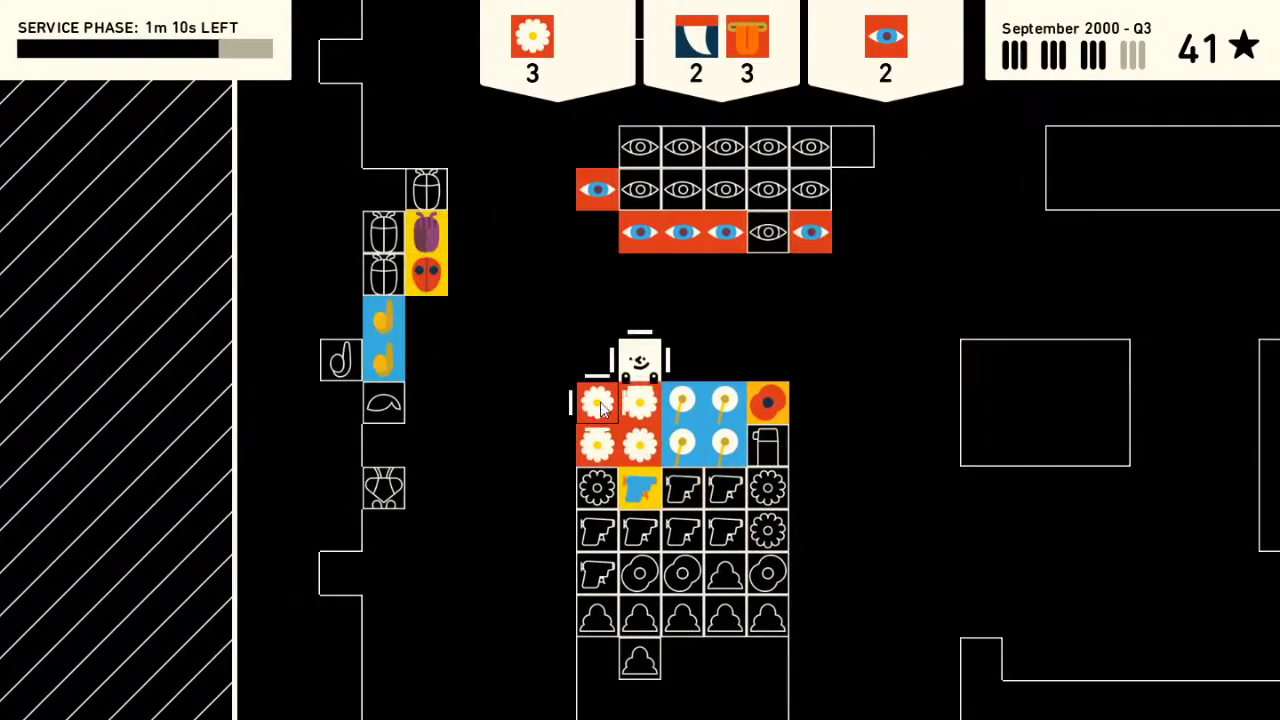
{"action": "key", "text": "space"}
{"action": "key", "text": "Up"}
{"action": "key", "text": "Up"}
{"action": "key", "text": "Right"}
{"action": "key", "text": "Right"}
{"action": "key", "text": "Right"}
{"action": "key", "text": "Right"}
{"action": "key", "text": "Right"}
{"action": "key", "text": "Right"}
{"action": "key", "text": "Right"}
{"action": "key", "text": "Right"}
{"action": "key", "text": "Right"}
{"action": "key", "text": "Right"}
{"action": "key", "text": "Right"}
{"action": "key", "text": "Right"}
{"action": "key", "text": "Right"}
{"action": "key", "text": "Right"}
{"action": "key", "text": "Right"}
{"action": "key", "text": "Right"}
{"action": "key", "text": "Up"}
{"action": "key", "text": "Up"}
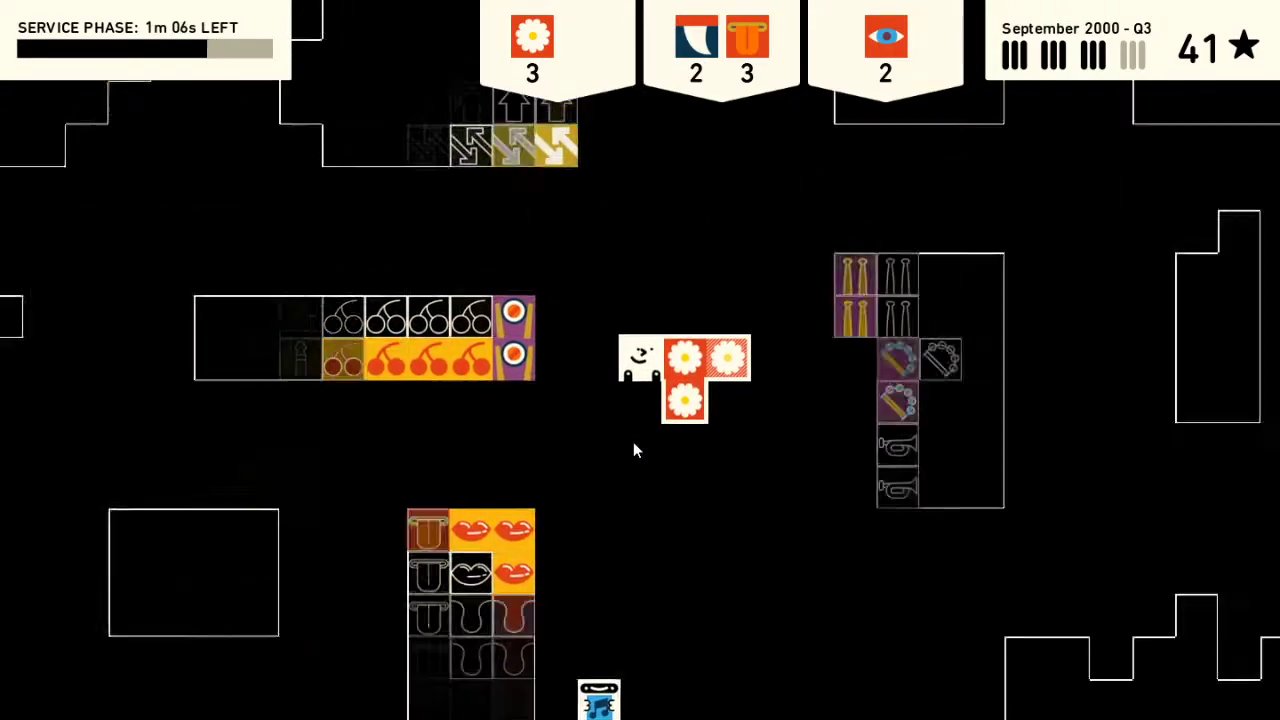
{"action": "key", "text": "Up"}
{"action": "key", "text": "Up"}
{"action": "key", "text": "Up"}
{"action": "key", "text": "Up"}
{"action": "key", "text": "Up"}
{"action": "key", "text": "Up"}
{"action": "key", "text": "Up"}
{"action": "key", "text": "Up"}
{"action": "key", "text": "Up"}
{"action": "key", "text": "Up"}
{"action": "key", "text": "Up"}
{"action": "key", "text": "space"}
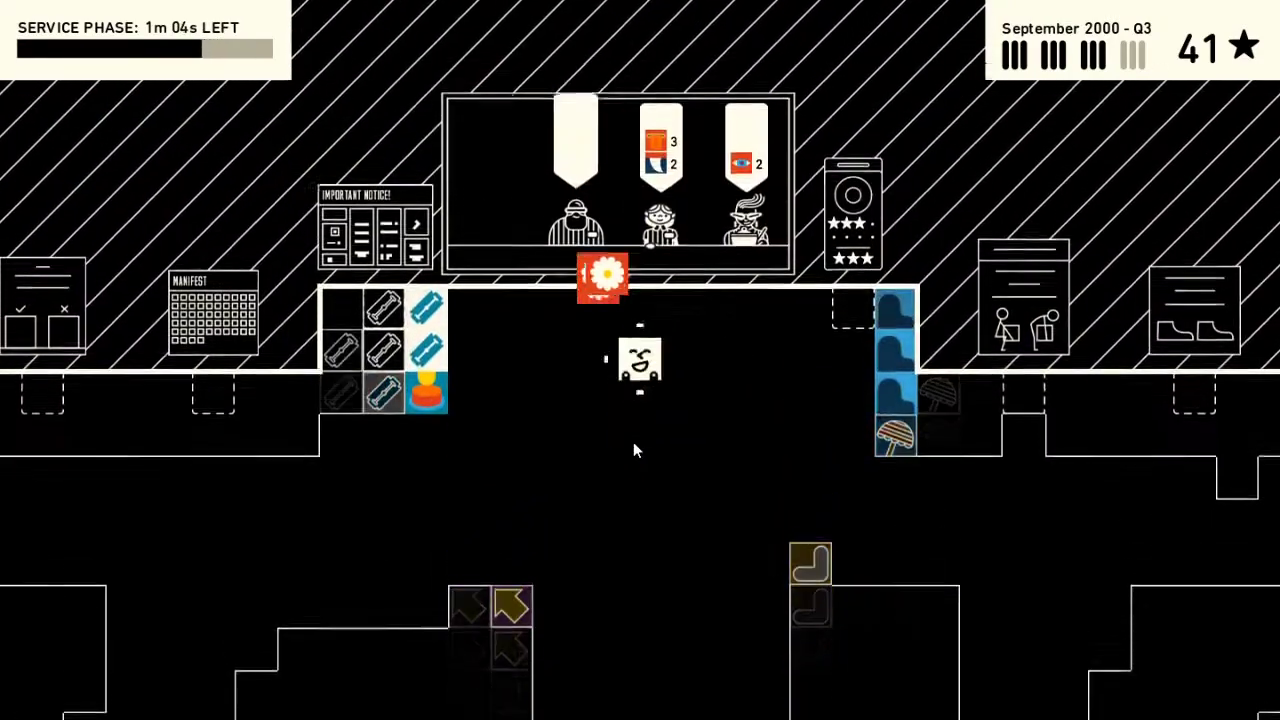
- Walk over to the eye products and pick up two eye items
{"action": "key", "text": "Left"}
{"action": "key", "text": "Left"}
{"action": "key", "text": "Left"}
{"action": "key", "text": "Down"}
{"action": "key", "text": "Down"}
{"action": "key", "text": "Down"}
{"action": "key", "text": "Down"}
{"action": "key", "text": "Down"}
{"action": "key", "text": "Down"}
{"action": "key", "text": "Down"}
{"action": "key", "text": "Left"}
{"action": "key", "text": "Left"}
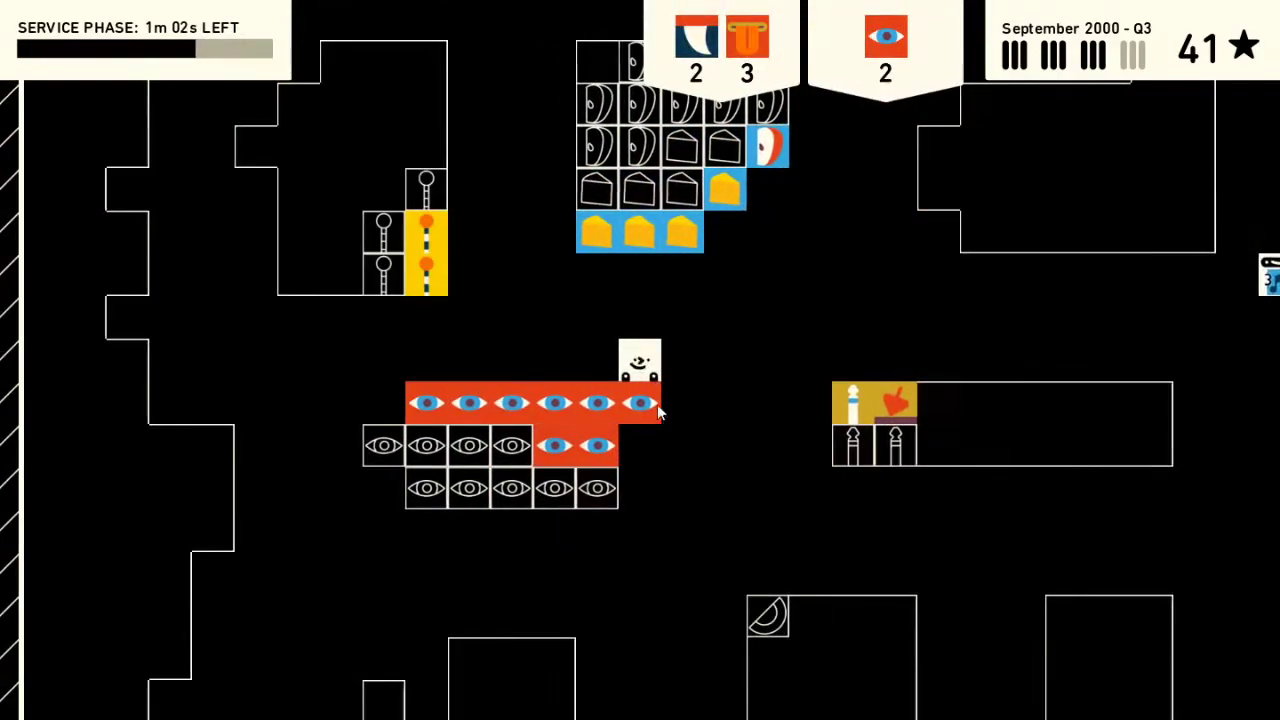
{"action": "key", "text": "space"}
{"action": "key", "text": "Right"}
{"action": "key", "text": "Up"}
{"action": "key", "text": "Right"}
{"action": "key", "text": "Right"}
{"action": "key", "text": "Right"}
{"action": "key", "text": "Right"}
{"action": "key", "text": "Right"}
{"action": "key", "text": "Right"}
{"action": "key", "text": "Right"}
{"action": "key", "text": "Right"}
{"action": "key", "text": "Right"}
{"action": "key", "text": "Right"}
{"action": "key", "text": "Right"}
{"action": "key", "text": "Right"}
{"action": "key", "text": "Down"}
{"action": "key", "text": "Down"}
{"action": "key", "text": "Down"}
{"action": "key", "text": "Down"}
{"action": "key", "text": "Down"}
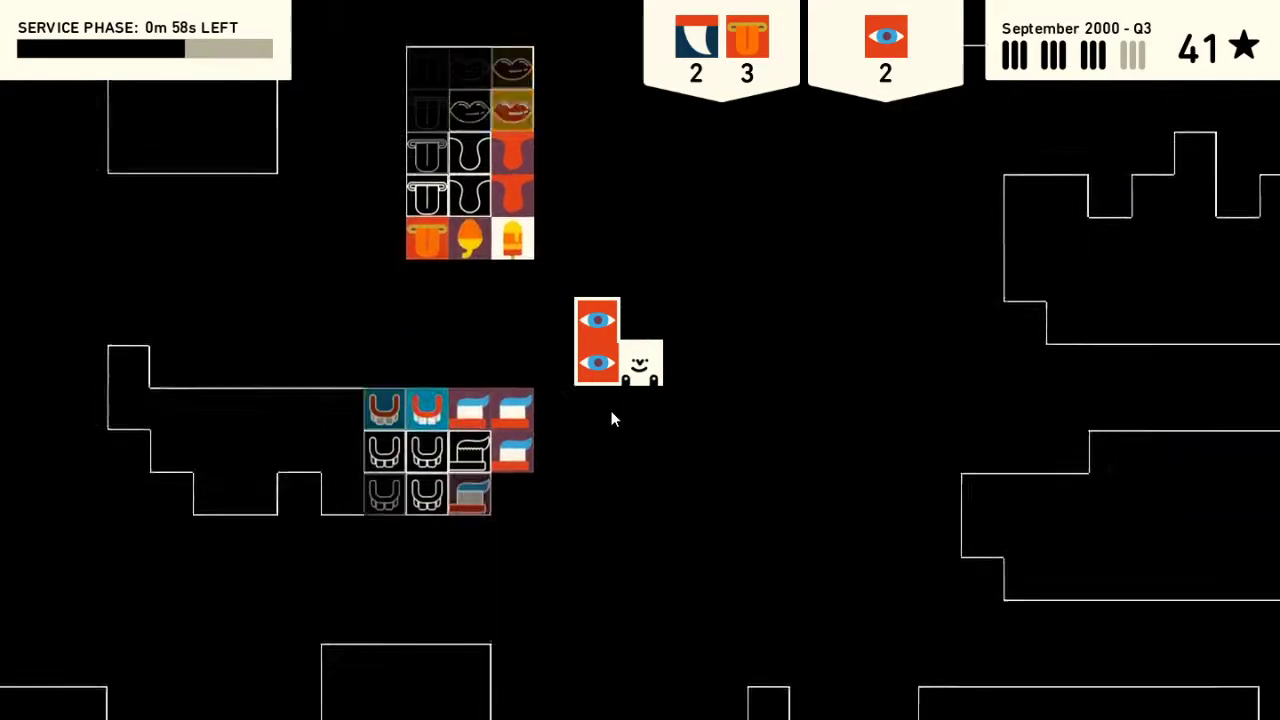
- Turn the eye items horizontal and add two dark items to the carried block
{"action": "key", "text": "Left"}
{"action": "key", "text": "Right"}
{"action": "key", "text": "Right"}
{"action": "key", "text": "Right"}
{"action": "key", "text": "Up"}
{"action": "key", "text": "Up"}
{"action": "key", "text": "Up"}
{"action": "key", "text": "Right"}
{"action": "key", "text": "Right"}
{"action": "key", "text": "Right"}
{"action": "key", "text": "Right"}
{"action": "key", "text": "Right"}
{"action": "key", "text": "Left"}
{"action": "key", "text": "Left"}
{"action": "key", "text": "Left"}
{"action": "key", "text": "Left"}
{"action": "key", "text": "Left"}
{"action": "key", "text": "space"}
{"action": "key", "text": "Up"}
{"action": "key", "text": "Up"}
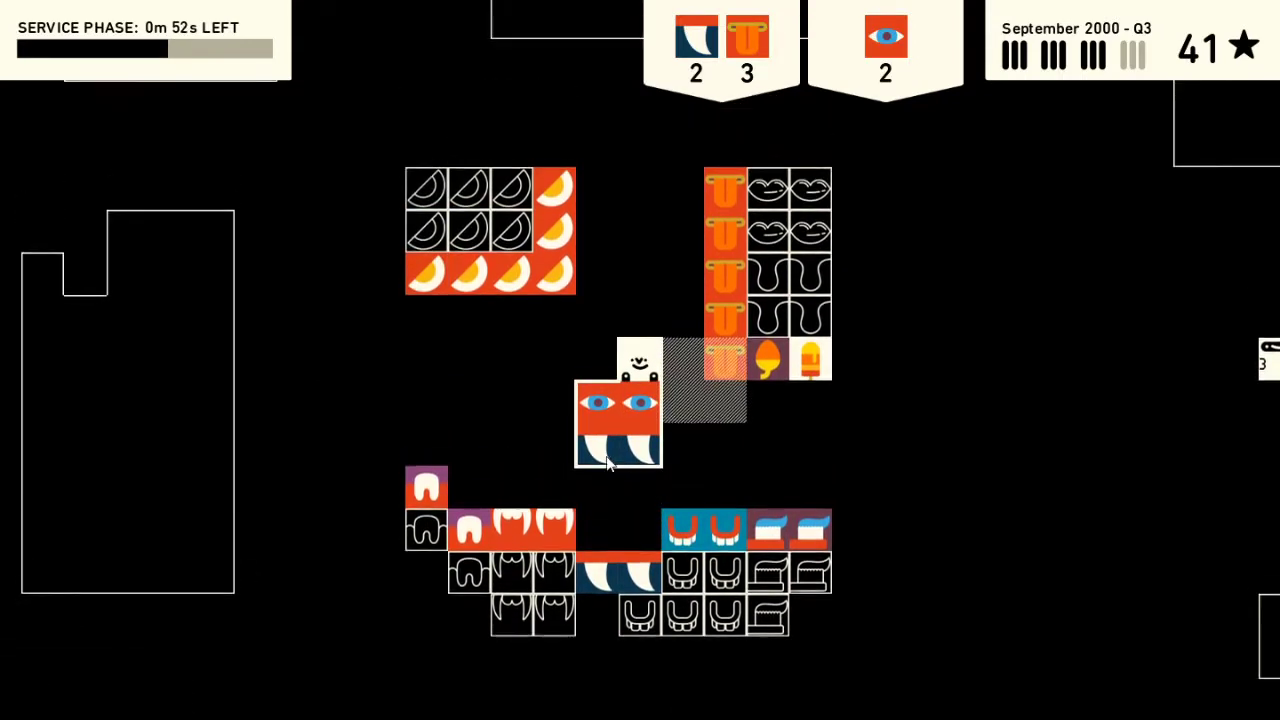
{"action": "key", "text": "Left"}
- Carry the block to the blue blocks near the hatch as Stock Take begins
{"action": "key", "text": "Up"}
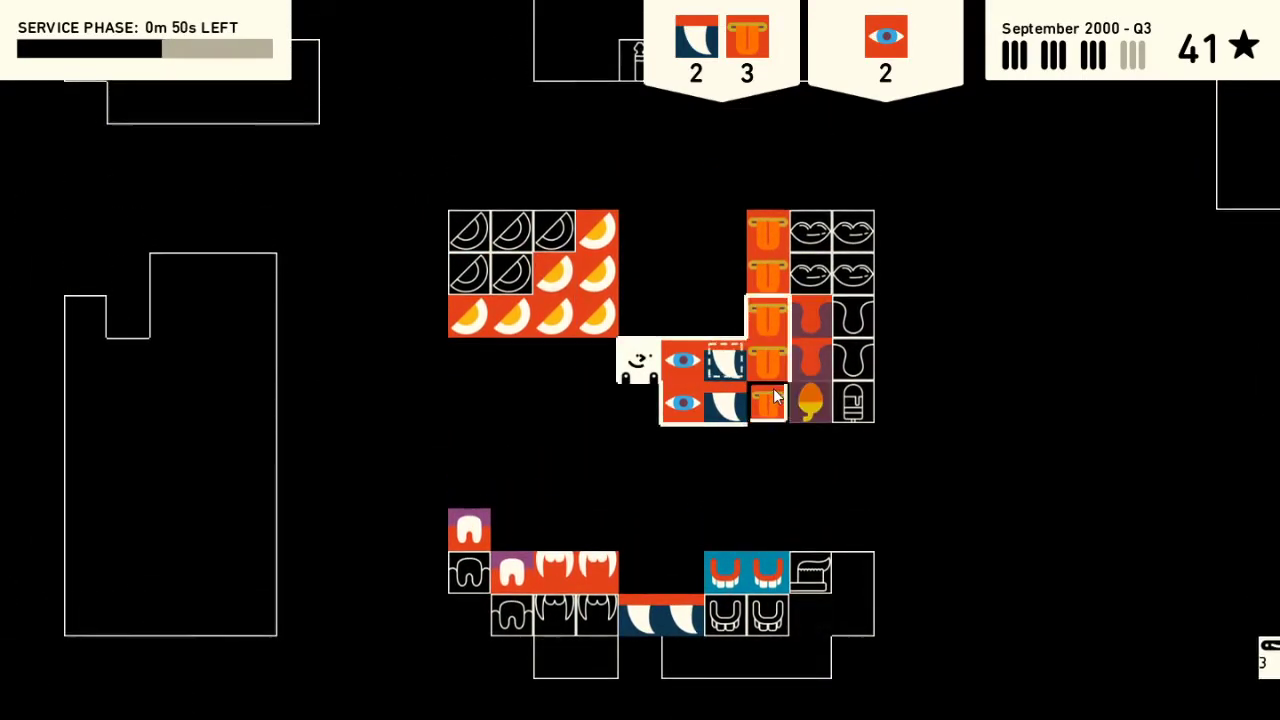
{"action": "key", "text": "Down"}
{"action": "key", "text": "Down"}
{"action": "key", "text": "Down"}
{"action": "key", "text": "Right"}
{"action": "key", "text": "Right"}
{"action": "key", "text": "Right"}
{"action": "key", "text": "Right"}
{"action": "key", "text": "Right"}
{"action": "key", "text": "Right"}
{"action": "key", "text": "Right"}
{"action": "key", "text": "Up"}
{"action": "key", "text": "Up"}
{"action": "key", "text": "Up"}
{"action": "key", "text": "Up"}
{"action": "key", "text": "Up"}
{"action": "key", "text": "Up"}
{"action": "key", "text": "Up"}
{"action": "key", "text": "Up"}
{"action": "key", "text": "Up"}
{"action": "key", "text": "Up"}
{"action": "key", "text": "Up"}
{"action": "key", "text": "Up"}
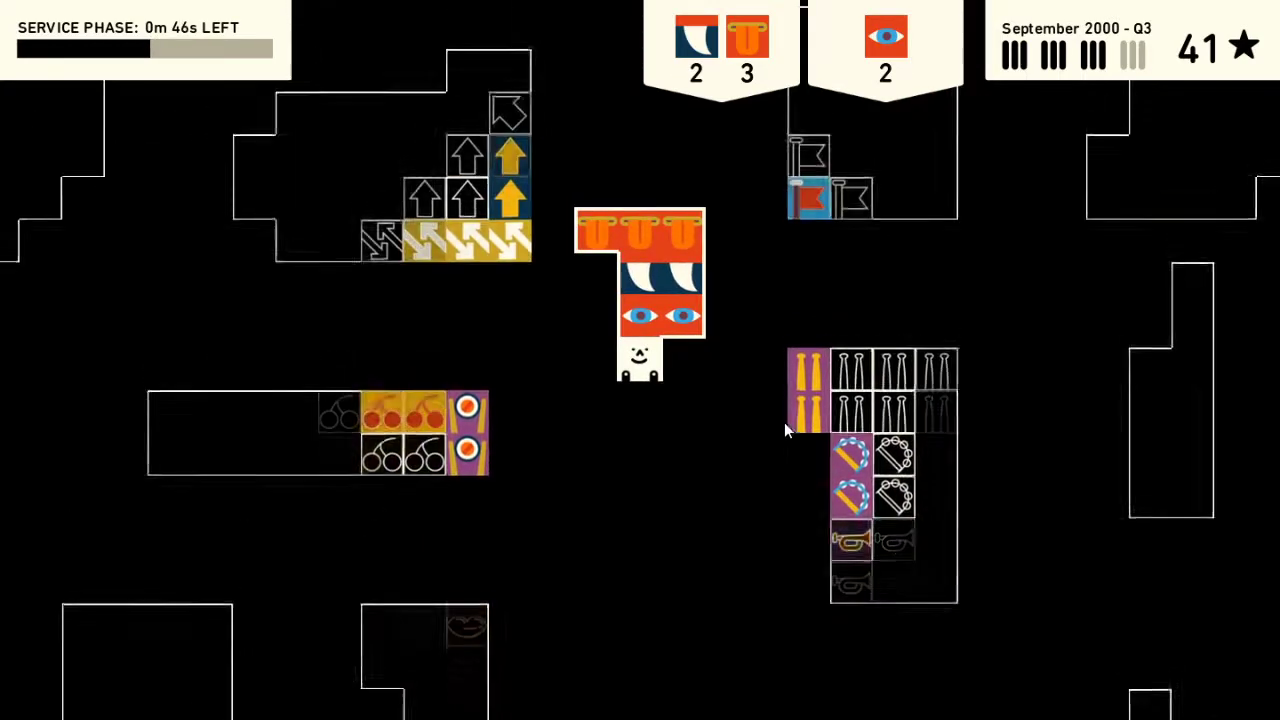
{"action": "key", "text": "Up"}
{"action": "key", "text": "Up"}
{"action": "key", "text": "Up"}
{"action": "key", "text": "Up"}
{"action": "key", "text": "Up"}
{"action": "key", "text": "Up"}
{"action": "key", "text": "Up"}
{"action": "key", "text": "Up"}
{"action": "key", "text": "Up"}
{"action": "key", "text": "Up"}
{"action": "key", "text": "Up"}
{"action": "key", "text": "Up"}
{"action": "key", "text": "Right"}
{"action": "key", "text": "Right"}
{"action": "key", "text": "Right"}
{"action": "key", "text": "space"}
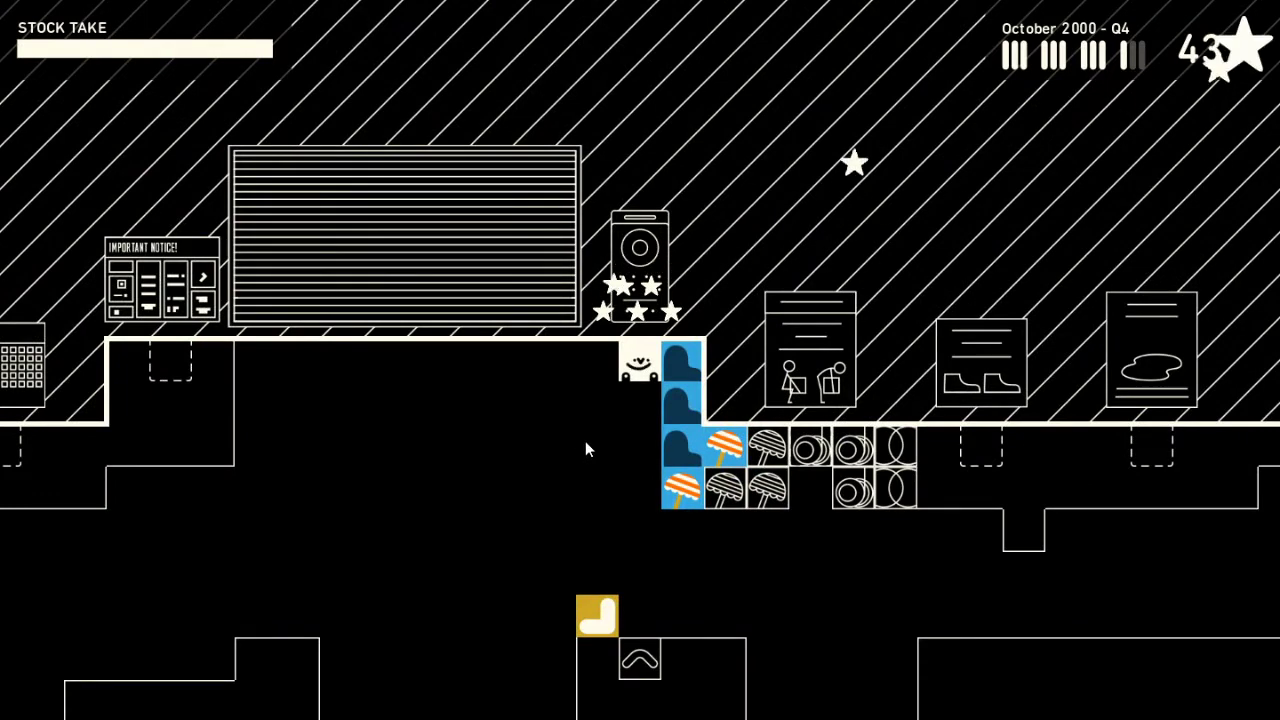
- Buy the Map upgrade, dropping stars from 51 to 21, and return to the floor
{"action": "key", "text": "Left"}
{"action": "key", "text": "Down"}
{"action": "key", "text": "Left"}
{"action": "key", "text": "Down"}
{"action": "key", "text": "Left"}
{"action": "key", "text": "Down"}
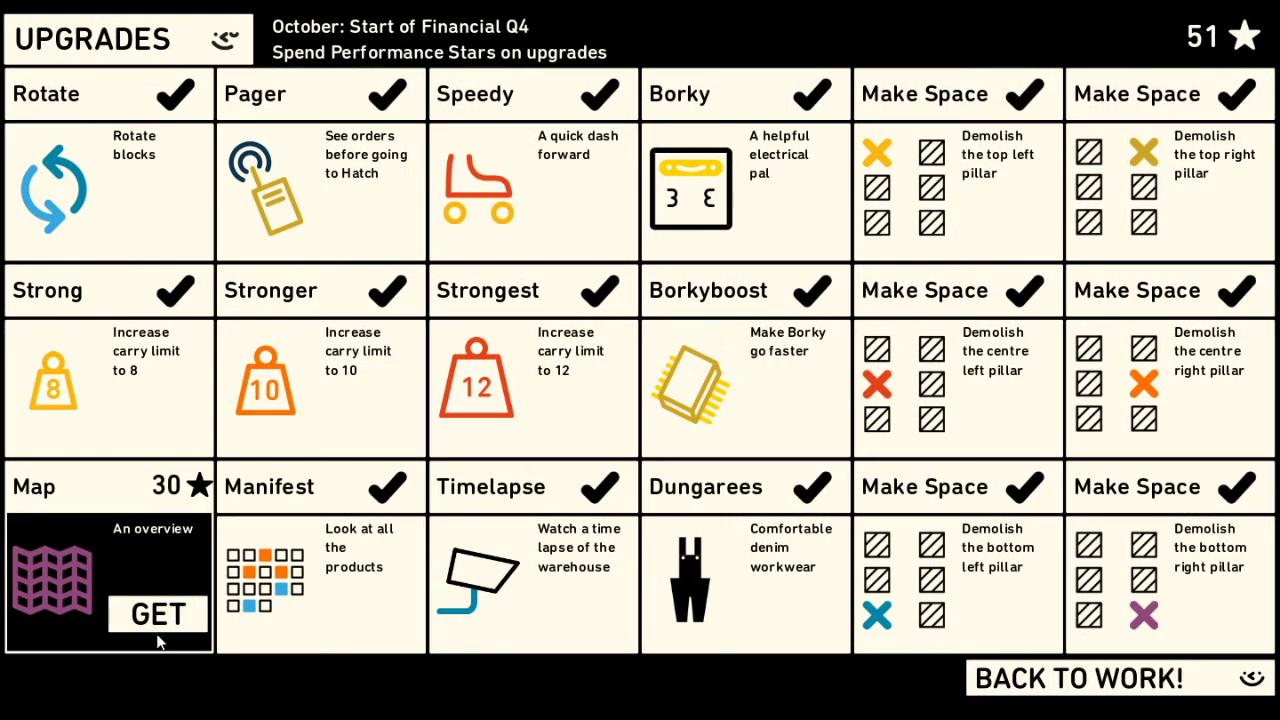
{"action": "left_click", "coordinate": [190, 624]}
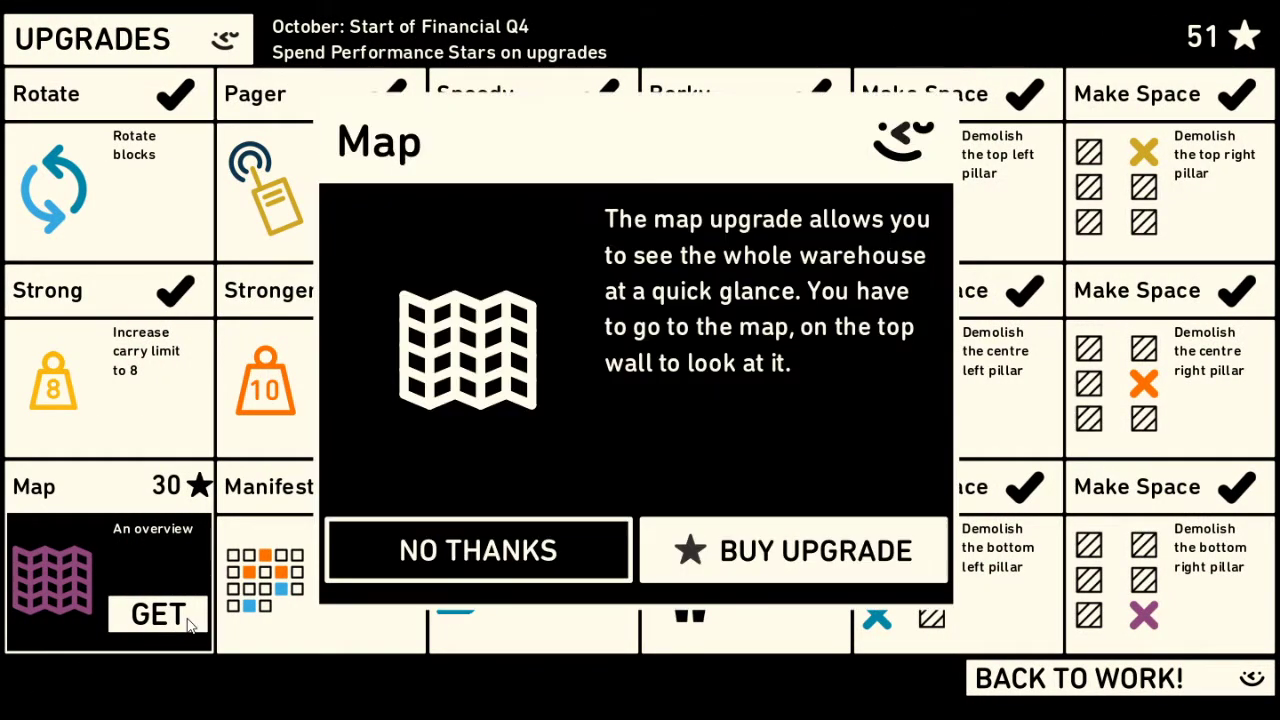
{"action": "left_click", "coordinate": [801, 556]}
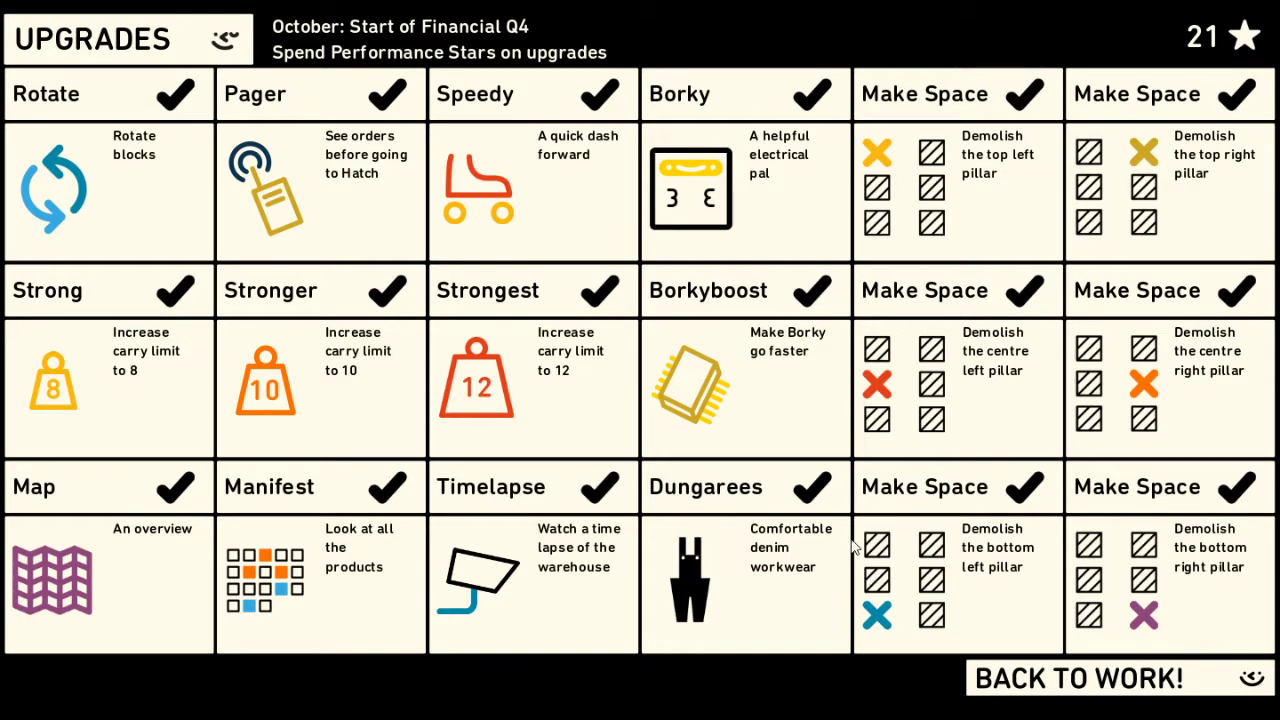
{"action": "left_click", "coordinate": [1145, 679]}
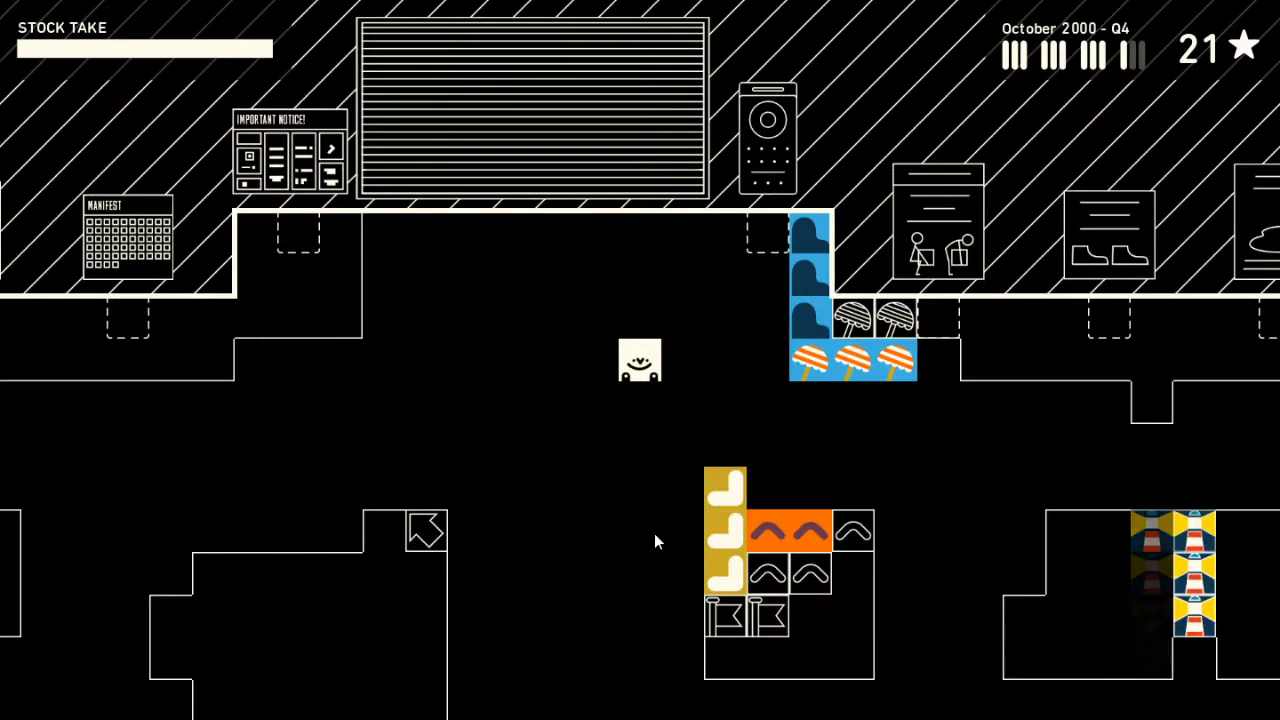
- Walk below the shelves past the apple items up to the top shelf row
{"action": "key", "text": "Down"}
{"action": "key", "text": "Left"}
{"action": "key", "text": "Up"}
{"action": "key", "text": "Down"}
{"action": "key", "text": "Left"}
{"action": "key", "text": "Left"}
{"action": "key", "text": "Up"}
- Pick up the purple-orange product from the top shelf
{"action": "key", "text": "Down"}
{"action": "key", "text": "Right"}
{"action": "key", "text": "Up"}
{"action": "key", "text": "Left"}
{"action": "key", "text": "Left"}
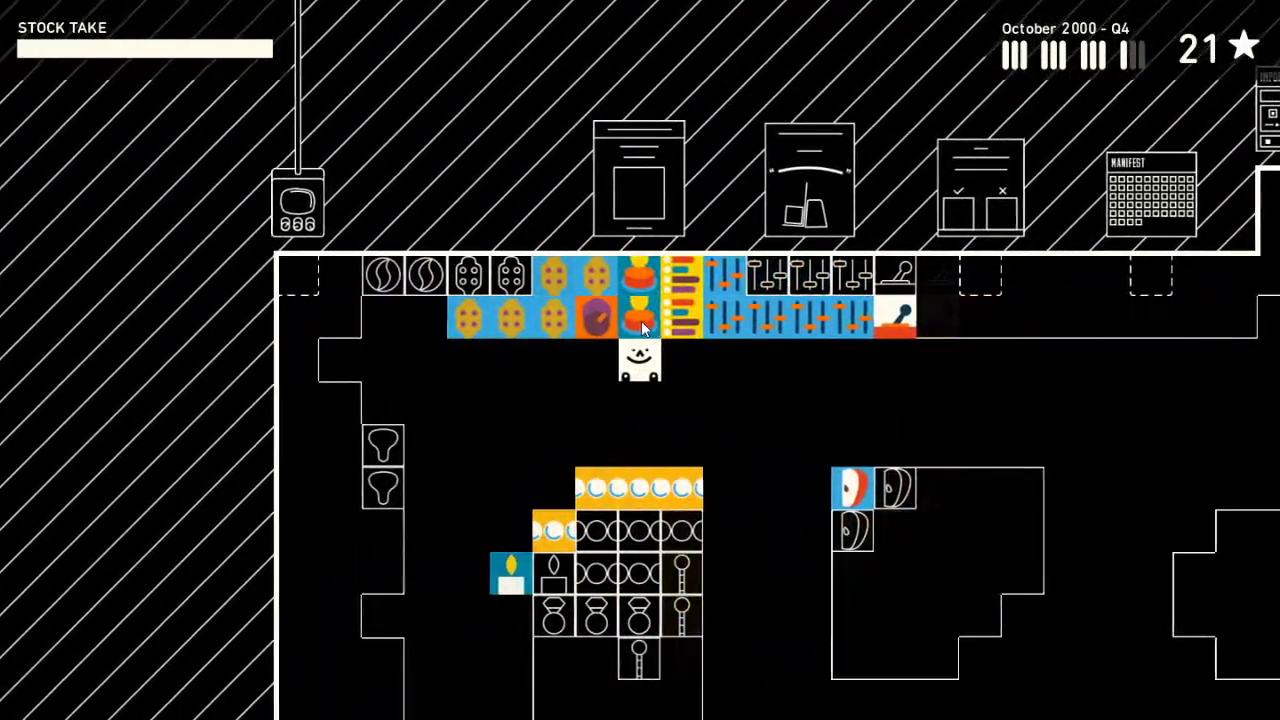
{"action": "key", "text": "space"}
{"action": "key", "text": "Right"}
{"action": "key", "text": "Down"}
- Carry the purple-orange product left and rearrange nearby top-shelf products
{"action": "key", "text": "Right"}
{"action": "key", "text": "Right"}
{"action": "key", "text": "Right"}
{"action": "key", "text": "Left"}
{"action": "key", "text": "Left"}
{"action": "key", "text": "Left"}
{"action": "key", "text": "Left"}
{"action": "key", "text": "Left"}
{"action": "key", "text": "Left"}
{"action": "key", "text": "Up"}
{"action": "key", "text": "Left"}
{"action": "key", "text": "Left"}
{"action": "key", "text": "Left"}
{"action": "key", "text": "Up"}
{"action": "key", "text": "Down"}
{"action": "key", "text": "Left"}
{"action": "key", "text": "Right"}
{"action": "key", "text": "Right"}
{"action": "key", "text": "Left"}
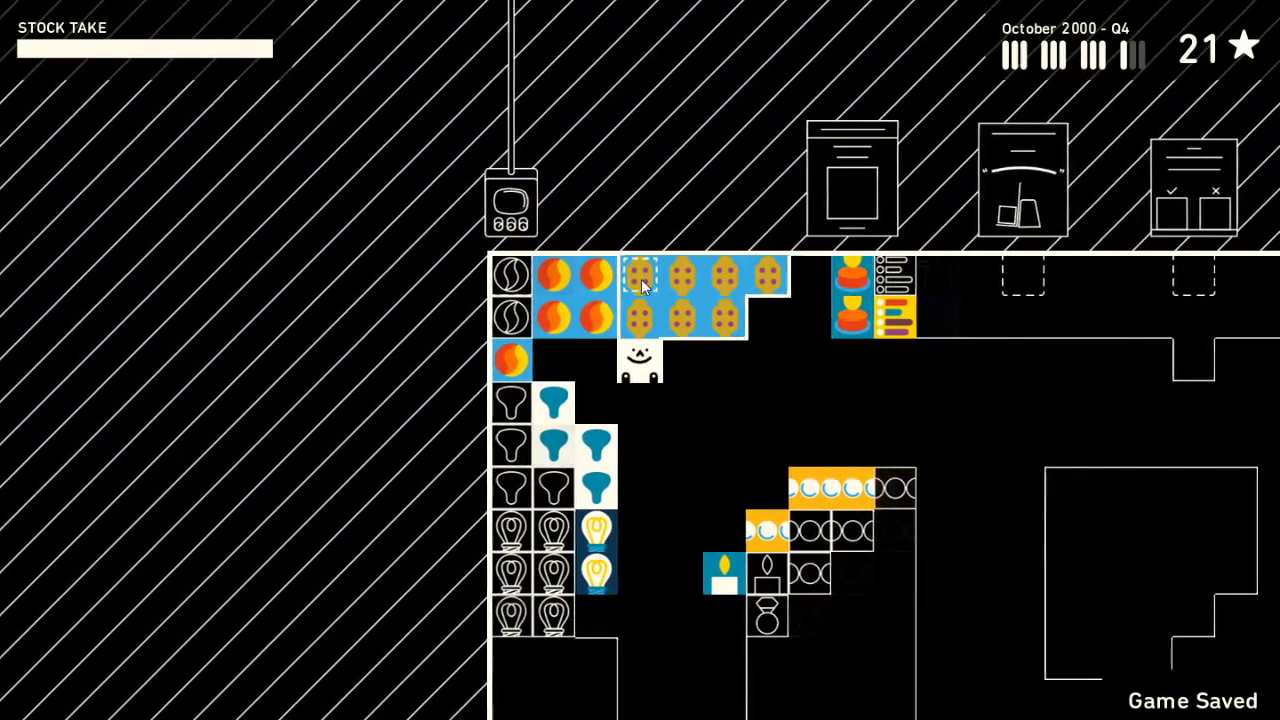
- Move right along the shelf row and pick up the purple product
{"action": "key", "text": "Right"}
{"action": "key", "text": "Right"}
{"action": "key", "text": "Right"}
{"action": "key", "text": "Right"}
{"action": "key", "text": "Right"}
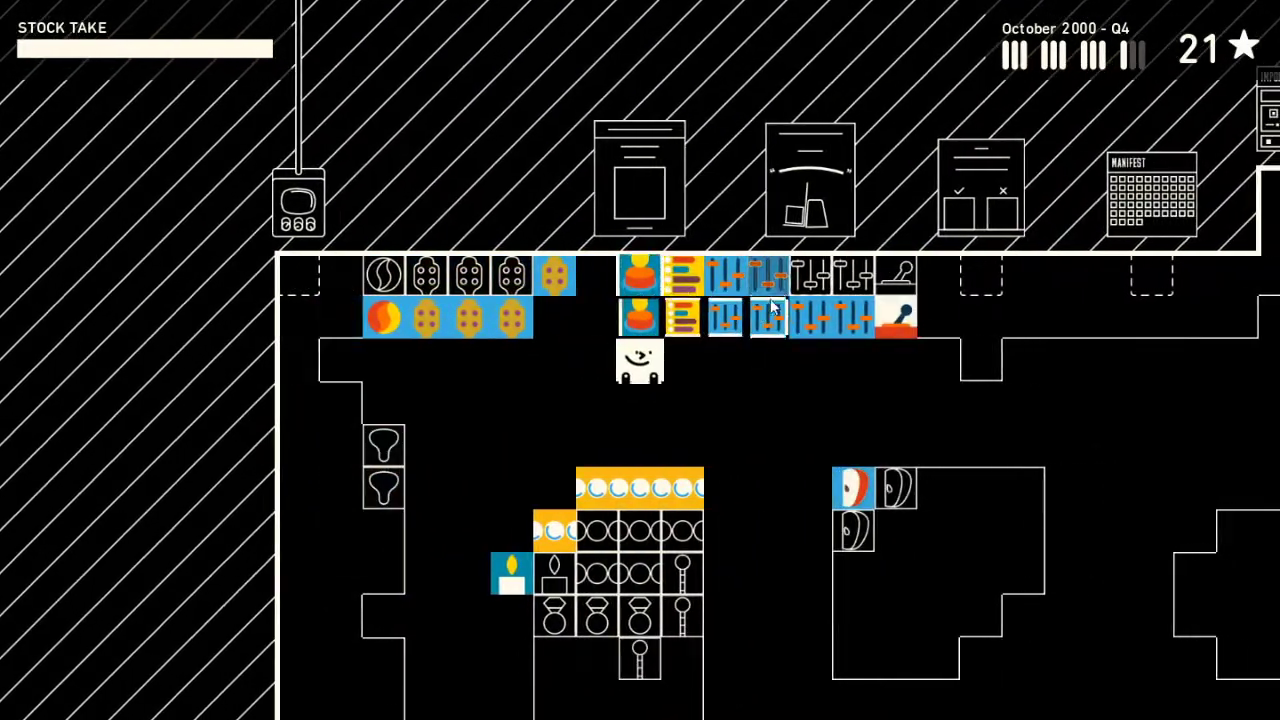
{"action": "key", "text": "Left"}
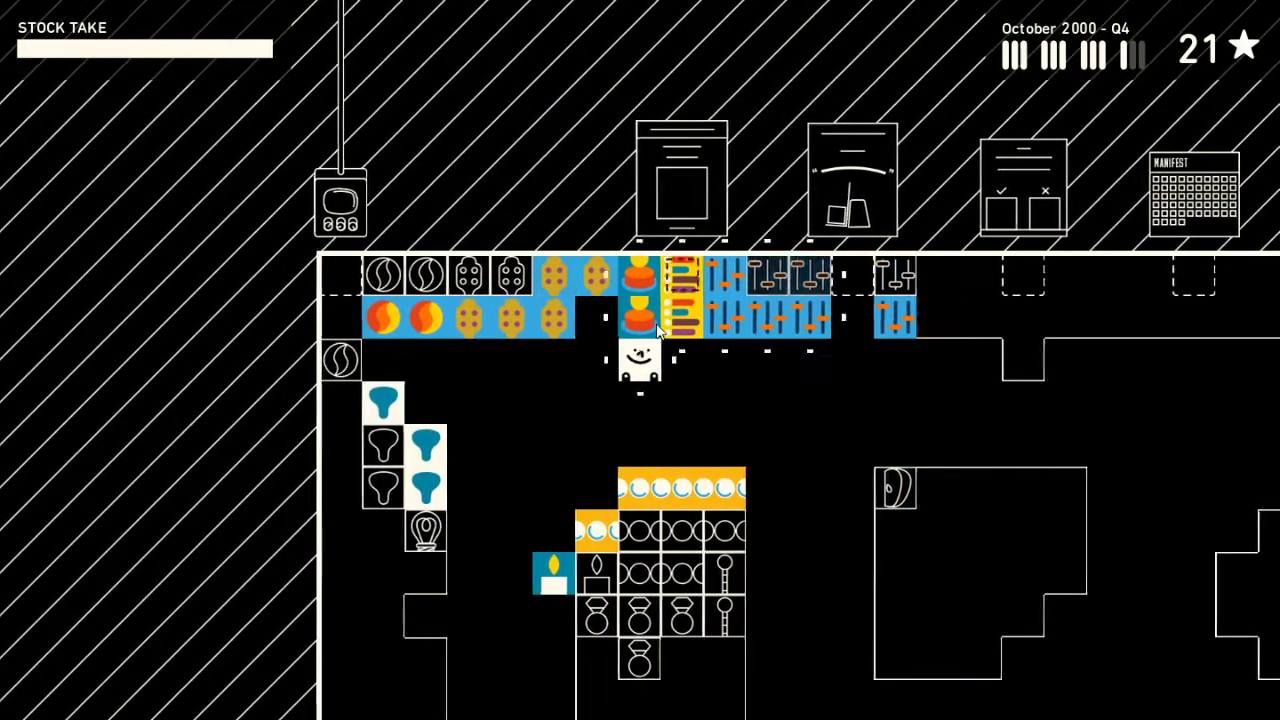
{"action": "key", "text": "Right"}
{"action": "key", "text": "Right"}
{"action": "key", "text": "Right"}
{"action": "key", "text": "Right"}
{"action": "key", "text": "Right"}
{"action": "key", "text": "Right"}
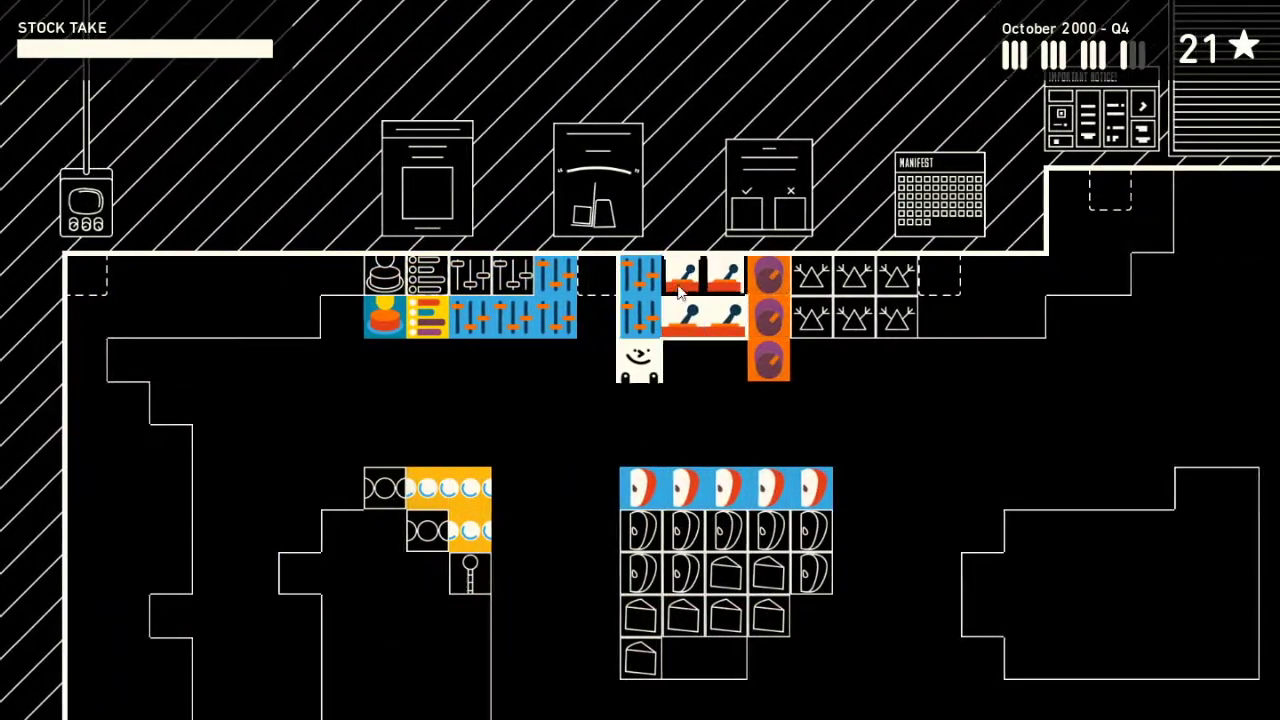
{"action": "key", "text": "Right"}
{"action": "key", "text": "Right"}
{"action": "key", "text": "Down"}
{"action": "key", "text": "space"}
- Drop the purple product into the shelf gap and head down the warehouse
{"action": "key", "text": "Up"}
{"action": "key", "text": "space"}
{"action": "key", "text": "Down"}
{"action": "key", "text": "Right"}
{"action": "key", "text": "Right"}
{"action": "key", "text": "Right"}
{"action": "key", "text": "Right"}
{"action": "key", "text": "Right"}
{"action": "key", "text": "Right"}
{"action": "key", "text": "Right"}
{"action": "key", "text": "Right"}
{"action": "key", "text": "Right"}
{"action": "key", "text": "Right"}
{"action": "key", "text": "Right"}
{"action": "key", "text": "Right"}
{"action": "key", "text": "Down"}
{"action": "key", "text": "Down"}
{"action": "key", "text": "Down"}
{"action": "key", "text": "Down"}
{"action": "key", "text": "Down"}
{"action": "key", "text": "Down"}
{"action": "key", "text": "Down"}
{"action": "key", "text": "Down"}
{"action": "key", "text": "Down"}
{"action": "key", "text": "Down"}
{"action": "key", "text": "Down"}
{"action": "key", "text": "Down"}
{"action": "key", "text": "Down"}
{"action": "key", "text": "Down"}
{"action": "key", "text": "Down"}
- Walk to the blue viking helmets and pick up both of them
{"action": "key", "text": "Down"}
{"action": "key", "text": "Down"}
{"action": "key", "text": "Down"}
{"action": "key", "text": "Right"}
{"action": "key", "text": "Up"}
{"action": "key", "text": "Up"}
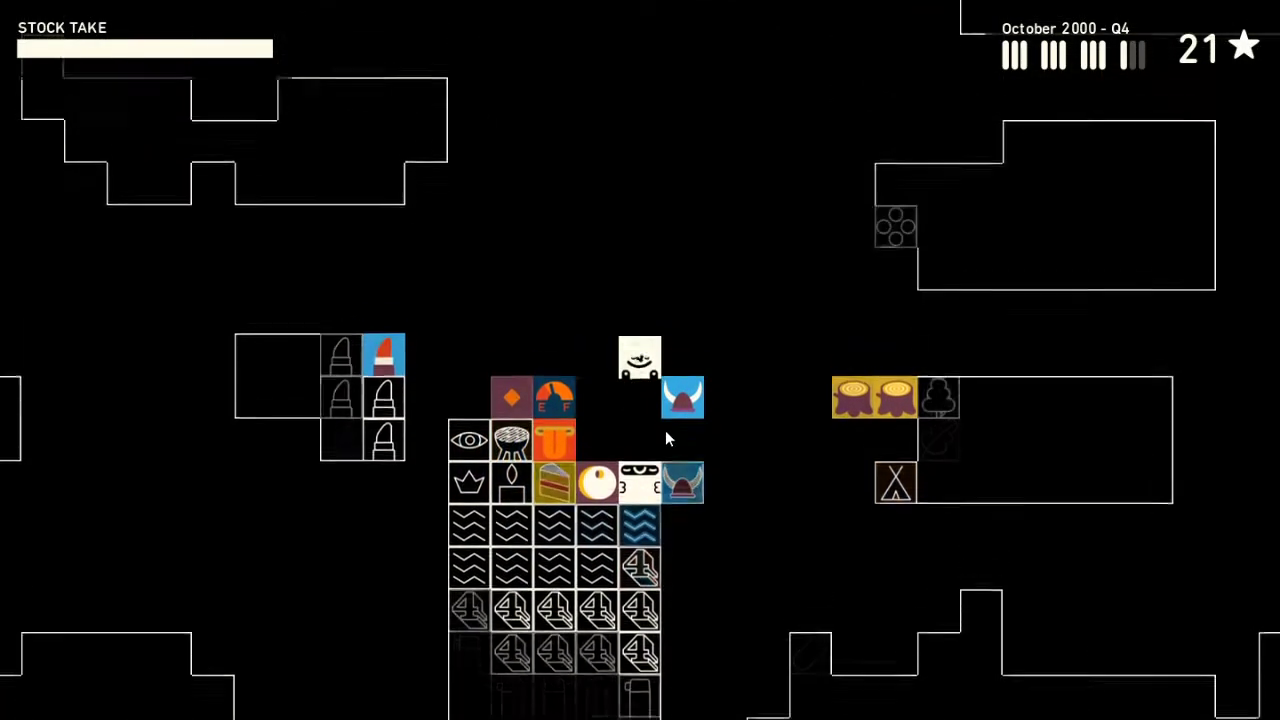
{"action": "key", "text": "Right"}
{"action": "key", "text": "space"}
{"action": "key", "text": "Down"}
{"action": "key", "text": "space"}
{"action": "key", "text": "Up"}
{"action": "key", "text": "Right"}
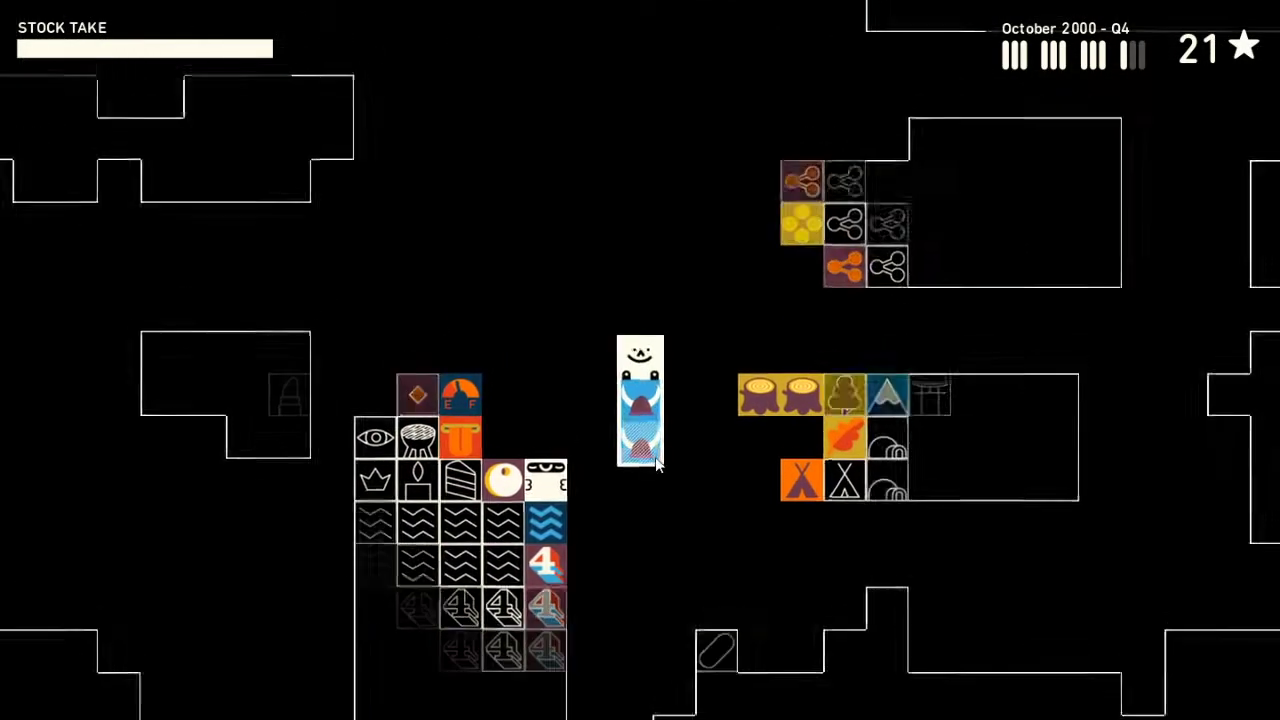
- Carry the two viking helmets up and right to the hat shelves
{"action": "key", "text": "Up"}
{"action": "key", "text": "Up"}
{"action": "key", "text": "Up"}
{"action": "key", "text": "Up"}
{"action": "key", "text": "Right"}
{"action": "key", "text": "Right"}
{"action": "key", "text": "Right"}
{"action": "key", "text": "Up"}
{"action": "key", "text": "Right"}
{"action": "key", "text": "Right"}
{"action": "key", "text": "Up"}
{"action": "key", "text": "Up"}
{"action": "key", "text": "Right"}
{"action": "key", "text": "Right"}
{"action": "key", "text": "Right"}
{"action": "key", "text": "Right"}
{"action": "key", "text": "Right"}
{"action": "key", "text": "Right"}
{"action": "key", "text": "Right"}
{"action": "key", "text": "Right"}
{"action": "key", "text": "Right"}
{"action": "key", "text": "Right"}
{"action": "key", "text": "Right"}
{"action": "key", "text": "Up"}
{"action": "key", "text": "Up"}
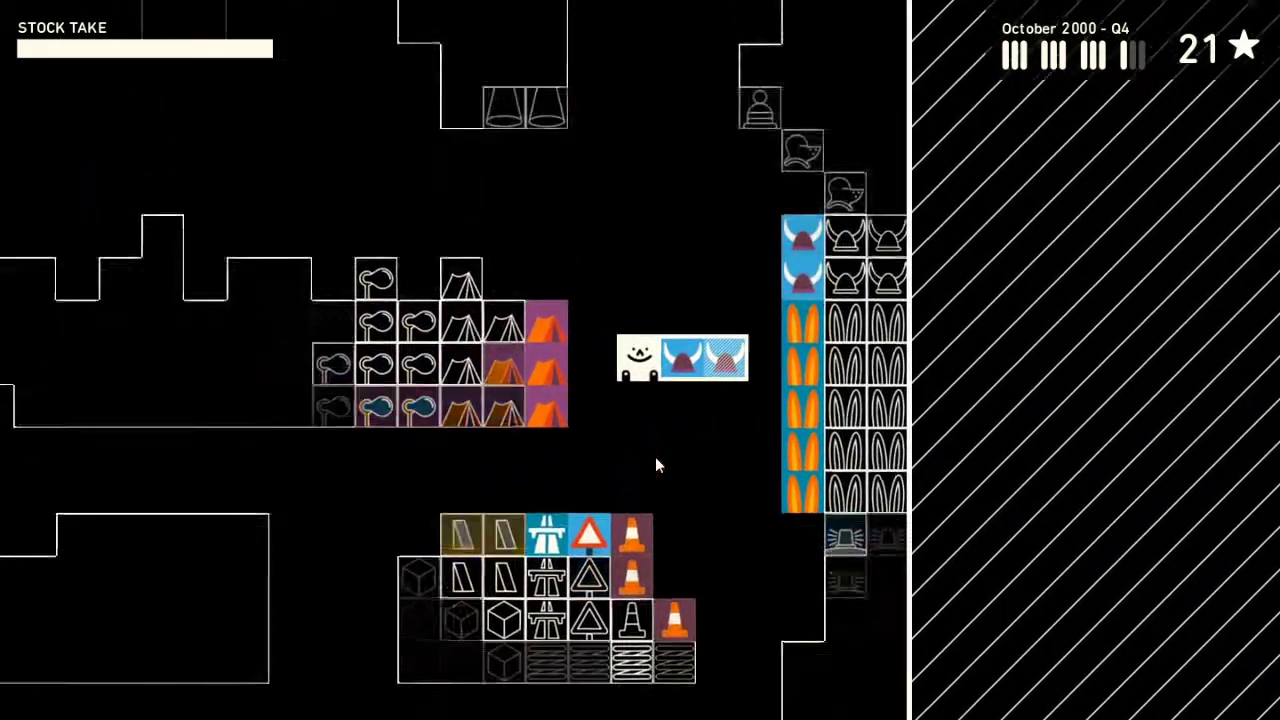
{"action": "key", "text": "Up"}
{"action": "key", "text": "Up"}
{"action": "key", "text": "Down"}
{"action": "key", "text": "Right"}
{"action": "key", "text": "Right"}
{"action": "key", "text": "Right"}
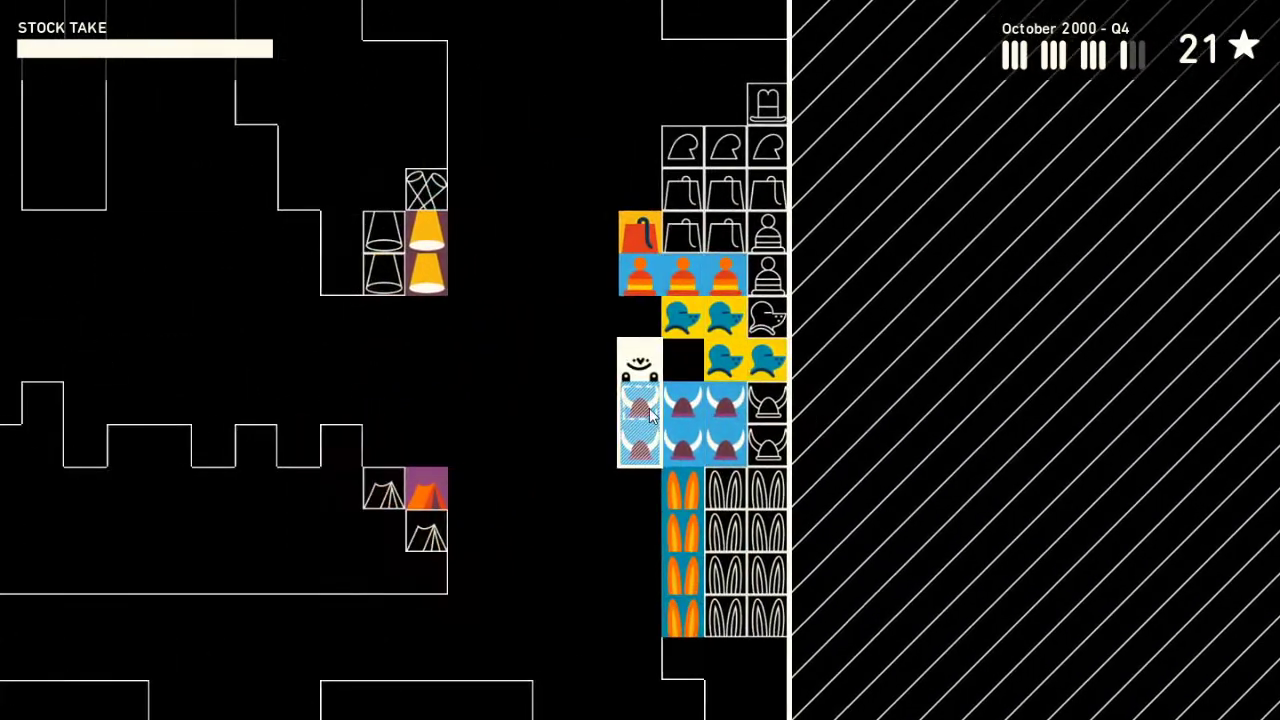
- Drop the viking helmets beside the other hats and head down-left
{"action": "key", "text": "space"}
{"action": "key", "text": "Left"}
{"action": "key", "text": "Left"}
{"action": "key", "text": "Left"}
{"action": "key", "text": "Left"}
{"action": "key", "text": "Left"}
{"action": "key", "text": "Left"}
{"action": "key", "text": "Left"}
{"action": "key", "text": "Down"}
{"action": "key", "text": "Left"}
{"action": "key", "text": "Left"}
{"action": "key", "text": "Left"}
{"action": "key", "text": "Down"}
{"action": "key", "text": "Down"}
{"action": "key", "text": "Down"}
{"action": "key", "text": "Down"}
{"action": "key", "text": "Down"}
{"action": "key", "text": "Right"}
{"action": "key", "text": "Down"}
{"action": "key", "text": "Down"}
{"action": "key", "text": "Left"}
{"action": "key", "text": "Left"}
{"action": "key", "text": "Left"}
{"action": "key", "text": "Left"}
{"action": "key", "text": "Left"}
{"action": "key", "text": "Down"}
{"action": "key", "text": "Down"}
{"action": "key", "text": "Down"}
{"action": "key", "text": "Down"}
{"action": "key", "text": "Down"}
{"action": "key", "text": "Down"}
{"action": "key", "text": "Down"}
{"action": "key", "text": "Down"}
{"action": "key", "text": "Down"}
{"action": "key", "text": "Down"}
{"action": "key", "text": "Down"}
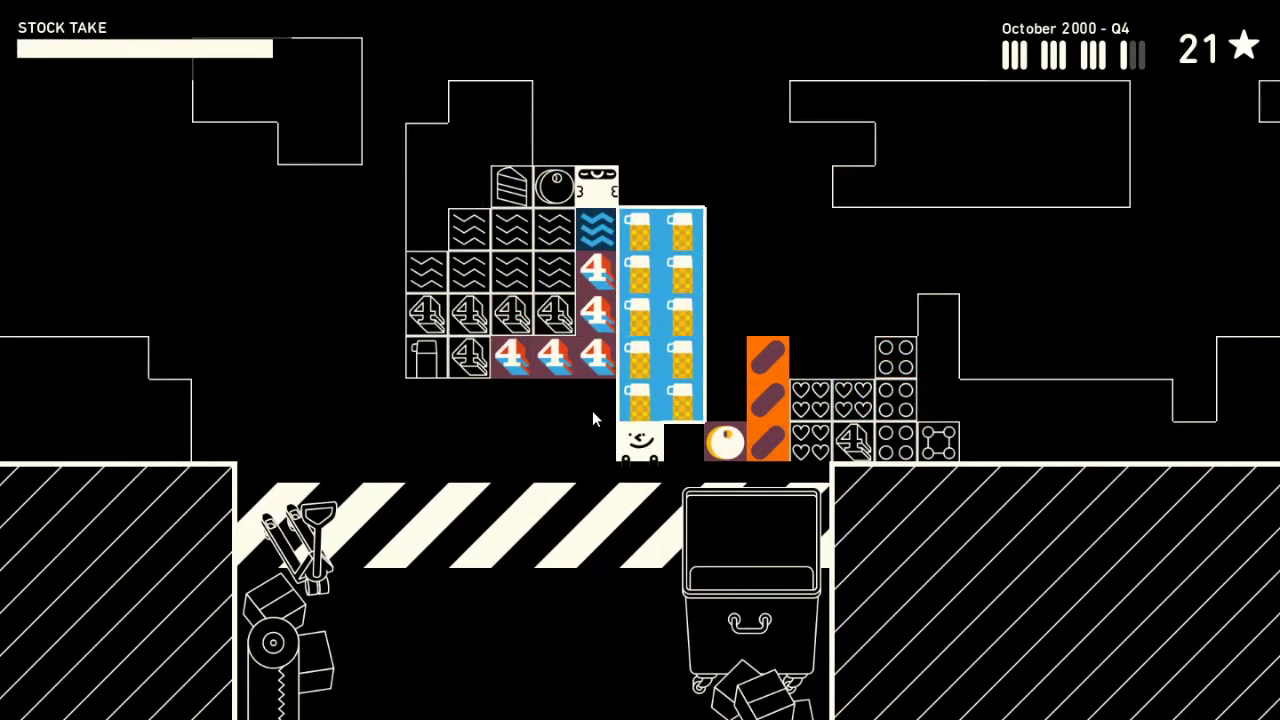
- Carry the beer stack upward through the shelves
{"action": "key", "text": "Up"}
{"action": "key", "text": "Up"}
{"action": "key", "text": "Up"}
{"action": "key", "text": "Up"}
{"action": "key", "text": "Up"}
{"action": "key", "text": "Up"}
{"action": "key", "text": "Up"}
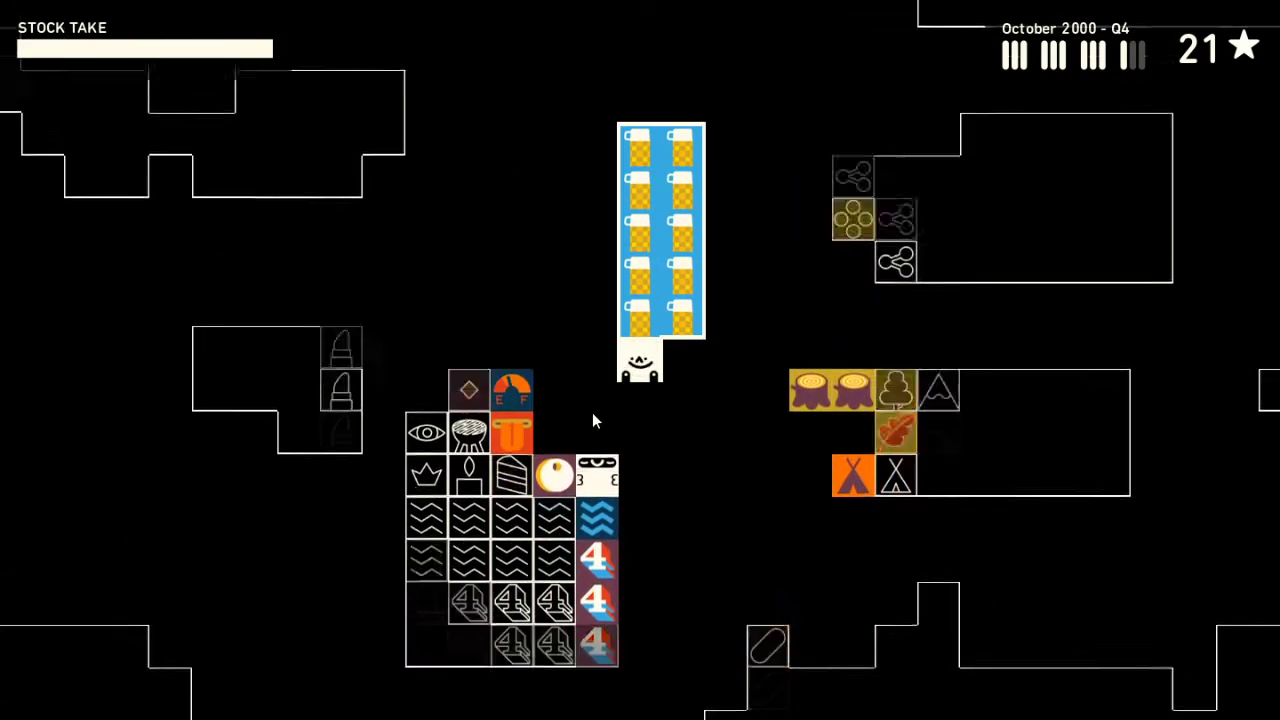
{"action": "key", "text": "Up"}
{"action": "key", "text": "Up"}
{"action": "key", "text": "Up"}
{"action": "key", "text": "Up"}
{"action": "key", "text": "Up"}
{"action": "key", "text": "Up"}
{"action": "key", "text": "Up"}
{"action": "key", "text": "Up"}
- Set the beer stack down and walk back down past the eye shelves
{"action": "key", "text": "space"}
{"action": "key", "text": "Left"}
{"action": "key", "text": "Up"}
{"action": "key", "text": "Left"}
{"action": "key", "text": "Up"}
{"action": "key", "text": "Up"}
{"action": "key", "text": "Up"}
{"action": "key", "text": "Up"}
{"action": "key", "text": "Up"}
{"action": "key", "text": "Up"}
{"action": "key", "text": "Up"}
{"action": "key", "text": "Down"}
{"action": "key", "text": "Down"}
{"action": "key", "text": "Down"}
{"action": "key", "text": "Left"}
{"action": "key", "text": "Down"}
{"action": "key", "text": "Down"}
{"action": "key", "text": "Down"}
{"action": "key", "text": "Left"}
{"action": "key", "text": "Left"}
{"action": "key", "text": "Left"}
{"action": "key", "text": "Left"}
{"action": "key", "text": "Left"}
{"action": "key", "text": "Left"}
- Pick the beer stack up again and carry it right along the aisle
{"action": "key", "text": "Right"}
{"action": "key", "text": "Right"}
{"action": "key", "text": "Down"}
{"action": "key", "text": "Down"}
{"action": "key", "text": "space"}
{"action": "key", "text": "Up"}
{"action": "key", "text": "Up"}
{"action": "key", "text": "Up"}
{"action": "key", "text": "Up"}
{"action": "key", "text": "Right"}
{"action": "key", "text": "Right"}
{"action": "key", "text": "Right"}
{"action": "key", "text": "Right"}
{"action": "key", "text": "Right"}
{"action": "key", "text": "Right"}
{"action": "key", "text": "Right"}
{"action": "key", "text": "Right"}
{"action": "key", "text": "Right"}
{"action": "key", "text": "Right"}
{"action": "key", "text": "Right"}
{"action": "key", "text": "Right"}
{"action": "key", "text": "Down"}
{"action": "key", "text": "Down"}
{"action": "key", "text": "Down"}
{"action": "key", "text": "Right"}
- Place the beer mugs on the beer shelf and walk away
{"action": "key", "text": "space"}
{"action": "key", "text": "Left"}
{"action": "key", "text": "Left"}
{"action": "key", "text": "Left"}
{"action": "key", "text": "Left"}
{"action": "key", "text": "Up"}
{"action": "key", "text": "Up"}
{"action": "key", "text": "Up"}
{"action": "key", "text": "Up"}
{"action": "key", "text": "Up"}
{"action": "key", "text": "Left"}
{"action": "key", "text": "Left"}
{"action": "key", "text": "Down"}
{"action": "key", "text": "Down"}
{"action": "key", "text": "Left"}
{"action": "key", "text": "Left"}
{"action": "key", "text": "Up"}
{"action": "key", "text": "Up"}
{"action": "key", "text": "Left"}
{"action": "key", "text": "Left"}
{"action": "key", "text": "Left"}
{"action": "key", "text": "Left"}
{"action": "key", "text": "Down"}
{"action": "key", "text": "Right"}
{"action": "key", "text": "Up"}
{"action": "key", "text": "Right"}
{"action": "key", "text": "Right"}
{"action": "key", "text": "Up"}
- Carry the flower products up and left and set them down
{"action": "key", "text": "Right"}
{"action": "key", "text": "Right"}
{"action": "key", "text": "Right"}
{"action": "key", "text": "Down"}
{"action": "key", "text": "Down"}
{"action": "key", "text": "Down"}
{"action": "key", "text": "Down"}
{"action": "key", "text": "Down"}
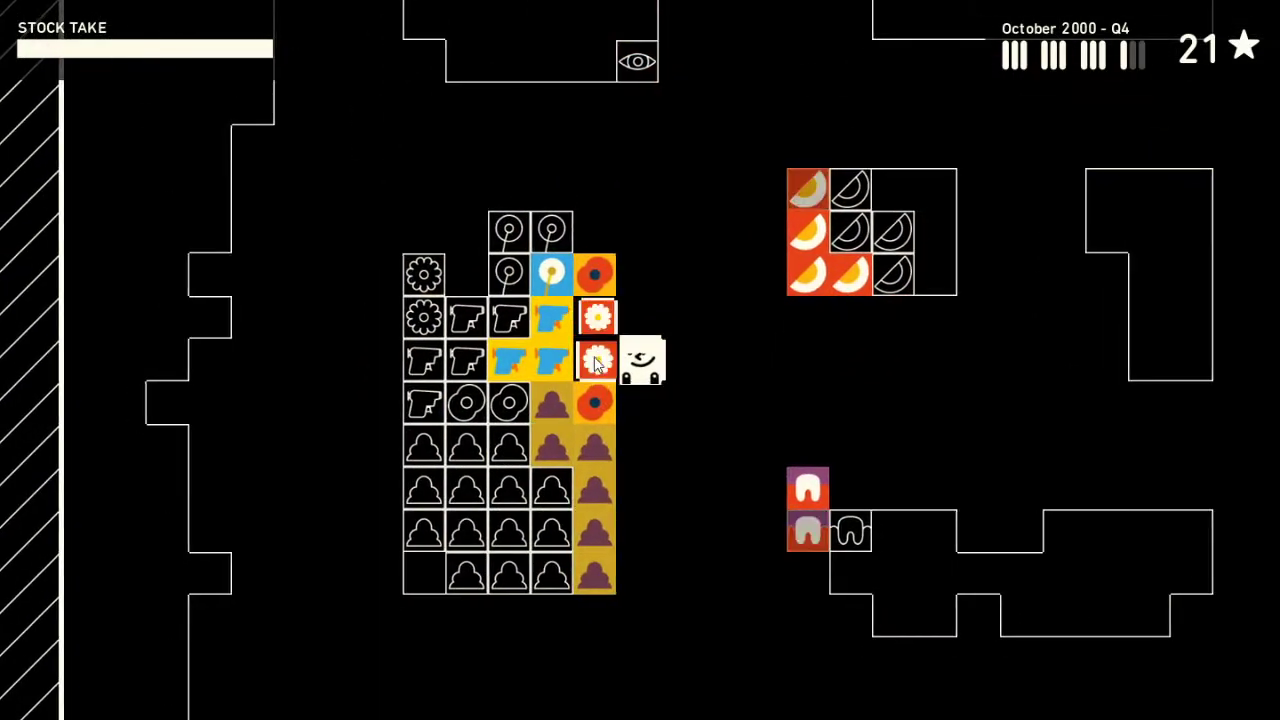
{"action": "key", "text": "Up"}
{"action": "key", "text": "Up"}
{"action": "key", "text": "Right"}
{"action": "key", "text": "Up"}
{"action": "key", "text": "Up"}
{"action": "key", "text": "Left"}
{"action": "key", "text": "Left"}
{"action": "key", "text": "Left"}
{"action": "key", "text": "Left"}
{"action": "key", "text": "Left"}
{"action": "key", "text": "Left"}
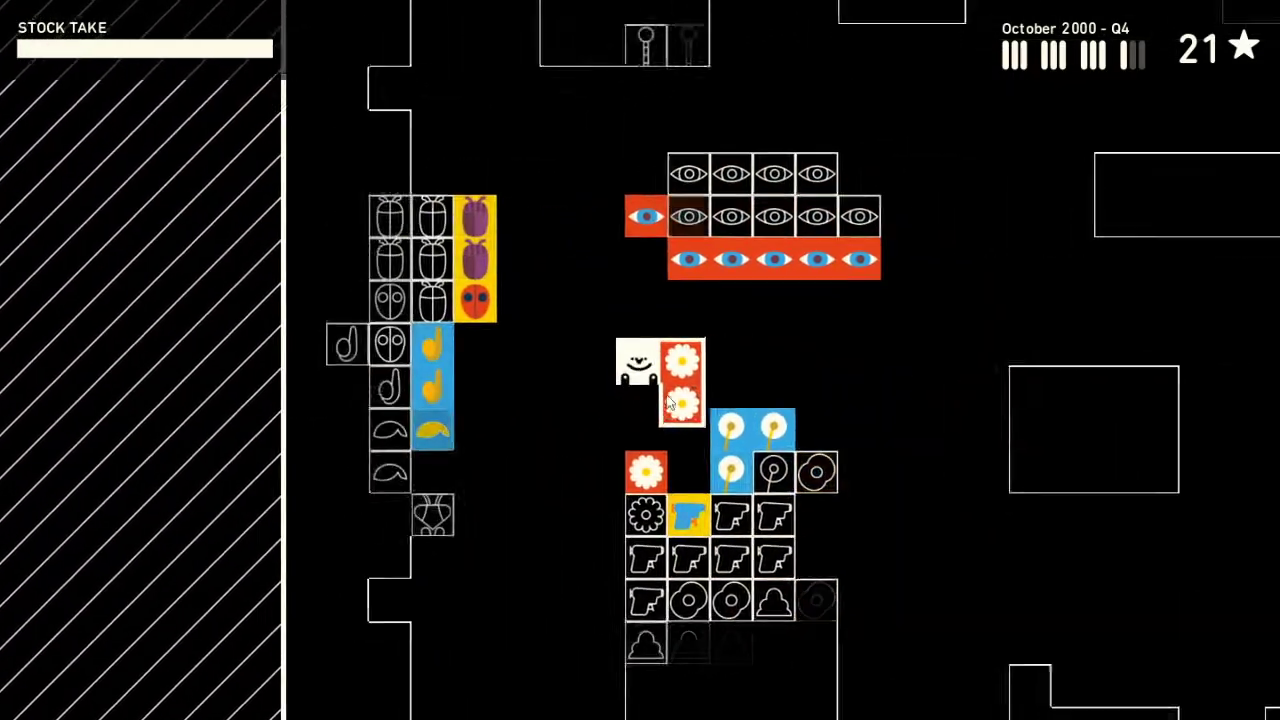
{"action": "key", "text": "Down"}
{"action": "key", "text": "Down"}
{"action": "key", "text": "space"}
{"action": "key", "text": "Up"}
{"action": "key", "text": "Up"}
{"action": "key", "text": "Right"}
{"action": "key", "text": "Right"}
{"action": "key", "text": "Right"}
{"action": "key", "text": "Right"}
{"action": "key", "text": "Right"}
{"action": "key", "text": "Down"}
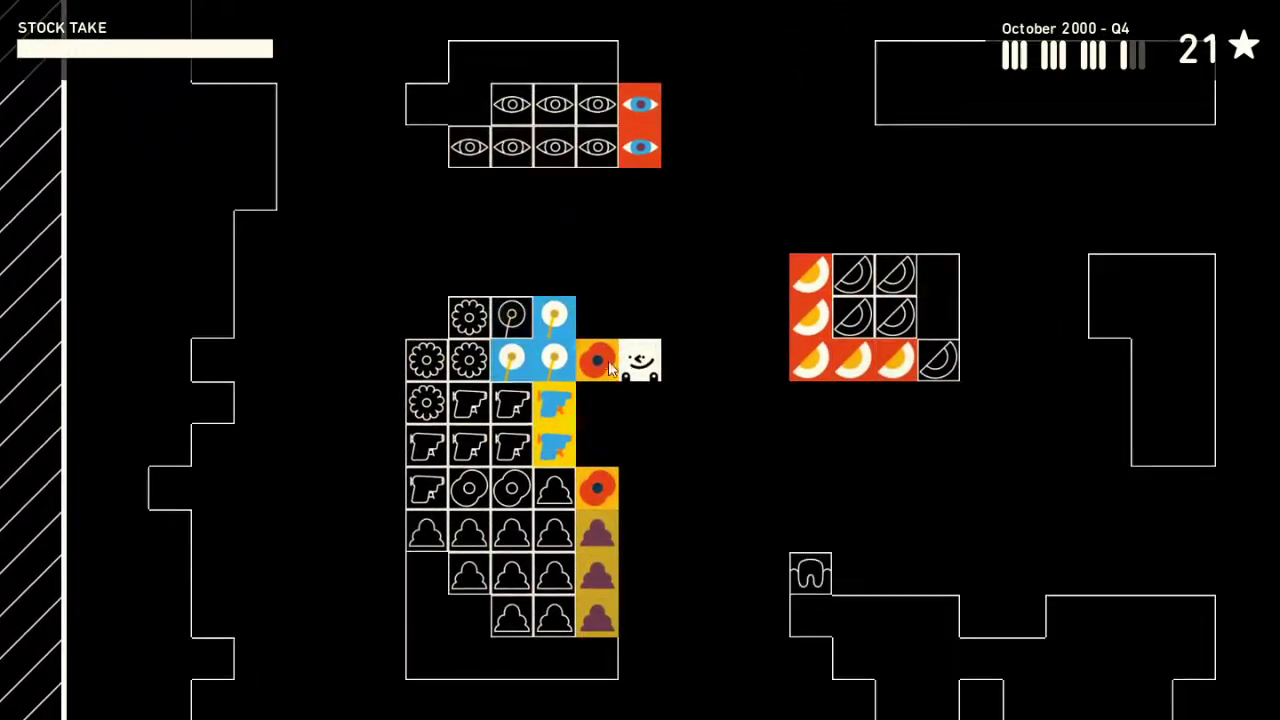
- Rearrange the products deeper in the flower block
{"action": "key", "text": "Down"}
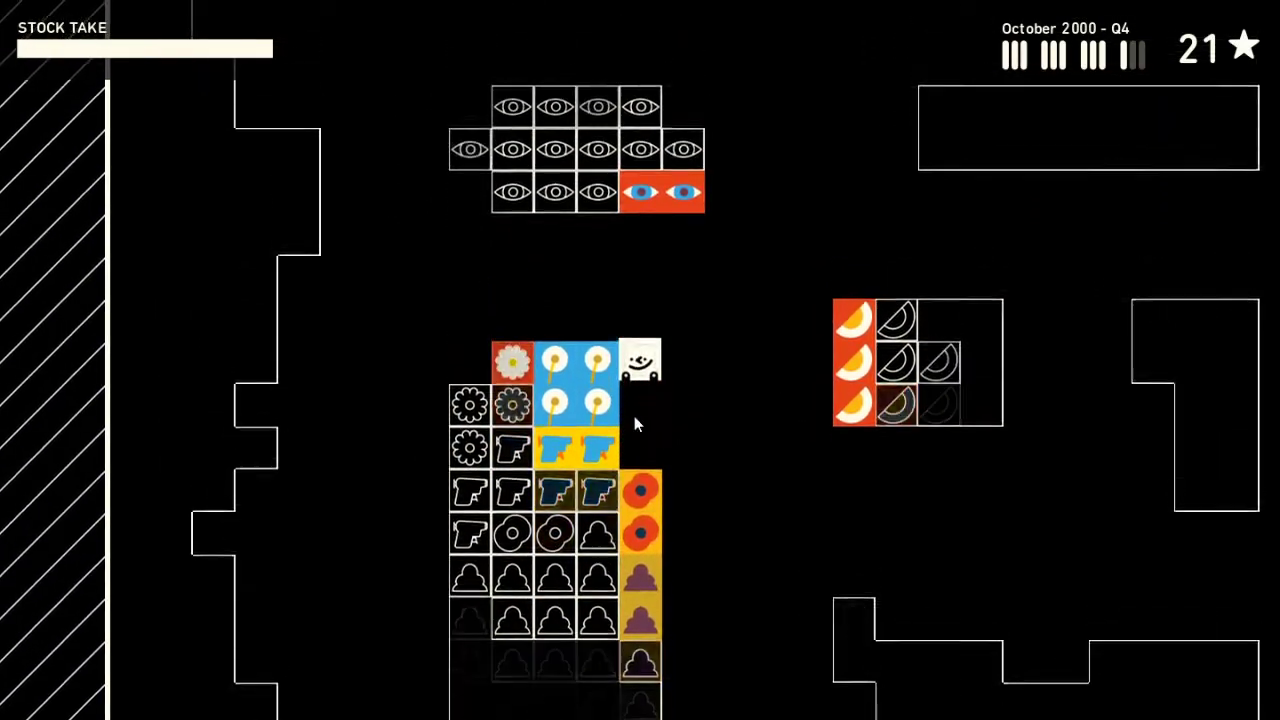
{"action": "key", "text": "Up"}
{"action": "key", "text": "Up"}
{"action": "key", "text": "Left"}
{"action": "key", "text": "Left"}
{"action": "key", "text": "Left"}
{"action": "key", "text": "Down"}
{"action": "key", "text": "Down"}
{"action": "key", "text": "Down"}
{"action": "key", "text": "Down"}
{"action": "key", "text": "Down"}
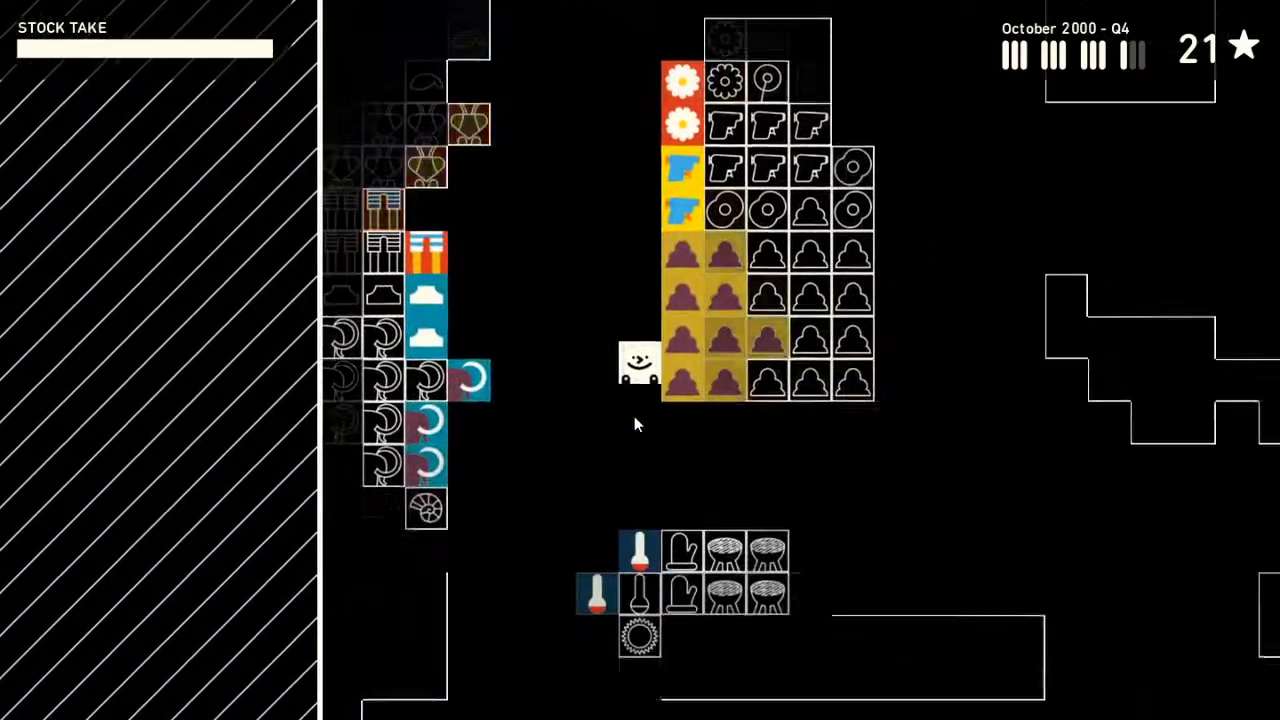
- Regroup the orange products on the lower shelves
{"action": "key", "text": "Down"}
{"action": "key", "text": "Down"}
{"action": "key", "text": "Right"}
{"action": "key", "text": "Right"}
{"action": "key", "text": "Right"}
{"action": "key", "text": "Left"}
{"action": "key", "text": "Left"}
{"action": "key", "text": "Left"}
{"action": "key", "text": "Left"}
{"action": "key", "text": "Left"}
{"action": "key", "text": "Left"}
{"action": "key", "text": "Left"}
{"action": "key", "text": "Right"}
{"action": "key", "text": "Right"}
{"action": "key", "text": "Right"}
{"action": "key", "text": "Right"}
{"action": "key", "text": "Right"}
- Walk over to the banana and teeth shelves, beside the teeth shelf
{"action": "key", "text": "Right"}
{"action": "key", "text": "Right"}
{"action": "key", "text": "Right"}
{"action": "key", "text": "Up"}
{"action": "key", "text": "Up"}
{"action": "key", "text": "Up"}
{"action": "key", "text": "Up"}
{"action": "key", "text": "Up"}
{"action": "key", "text": "Right"}
{"action": "key", "text": "Right"}
{"action": "key", "text": "Left"}
{"action": "key", "text": "Left"}
{"action": "key", "text": "Left"}
{"action": "key", "text": "Down"}
{"action": "key", "text": "Right"}
{"action": "key", "text": "Right"}
{"action": "key", "text": "Down"}
{"action": "key", "text": "Right"}
{"action": "key", "text": "Right"}
{"action": "key", "text": "Up"}
{"action": "key", "text": "Right"}
{"action": "key", "text": "Left"}
{"action": "key", "text": "Right"}
- Shift the fang products one cell left and tidy the tooth block
{"action": "key", "text": "Left"}
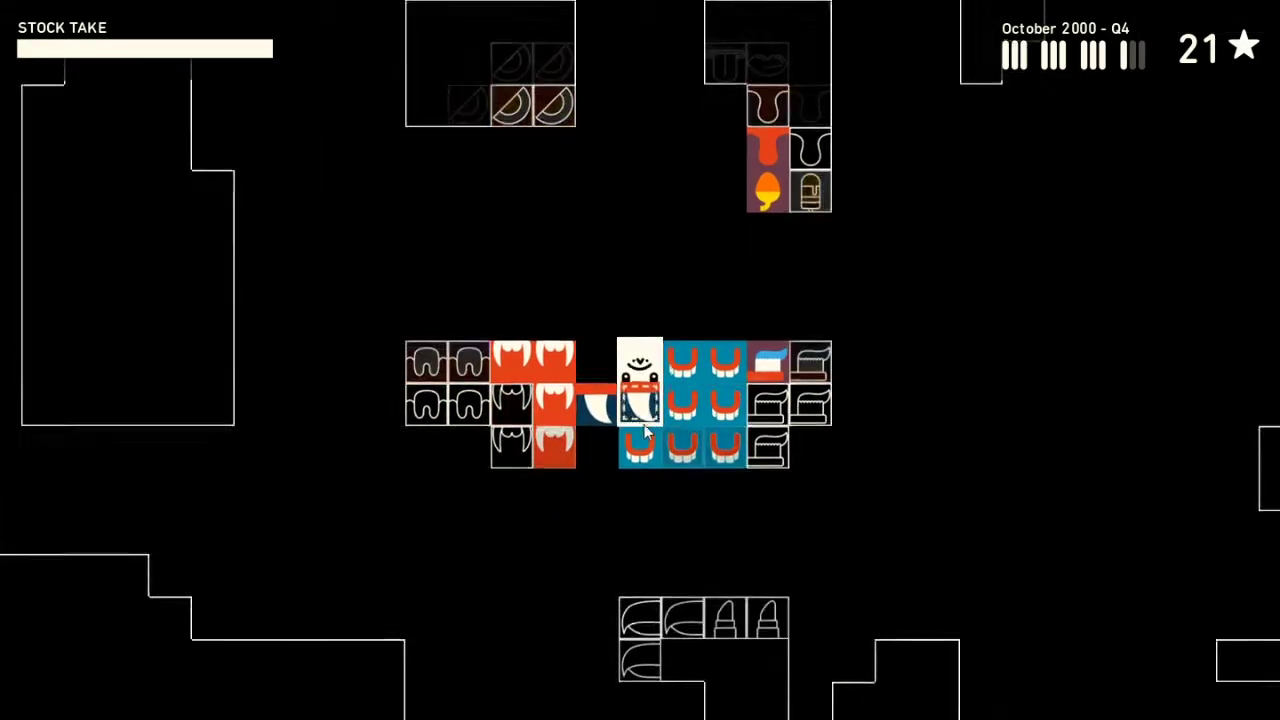
{"action": "key", "text": "Up"}
{"action": "key", "text": "Left"}
{"action": "key", "text": "Right"}
{"action": "key", "text": "Down"}
{"action": "key", "text": "Down"}
{"action": "key", "text": "Up"}
{"action": "key", "text": "Up"}
{"action": "key", "text": "Right"}
{"action": "key", "text": "Right"}
{"action": "key", "text": "Right"}
- Walk across to the beer shelf and up past the trumpet shelves
{"action": "key", "text": "Up"}
{"action": "key", "text": "Up"}
{"action": "key", "text": "Up"}
{"action": "key", "text": "Right"}
{"action": "key", "text": "Right"}
{"action": "key", "text": "Right"}
{"action": "key", "text": "Left"}
{"action": "key", "text": "Left"}
{"action": "key", "text": "Up"}
{"action": "key", "text": "Up"}
{"action": "key", "text": "Up"}
{"action": "key", "text": "Up"}
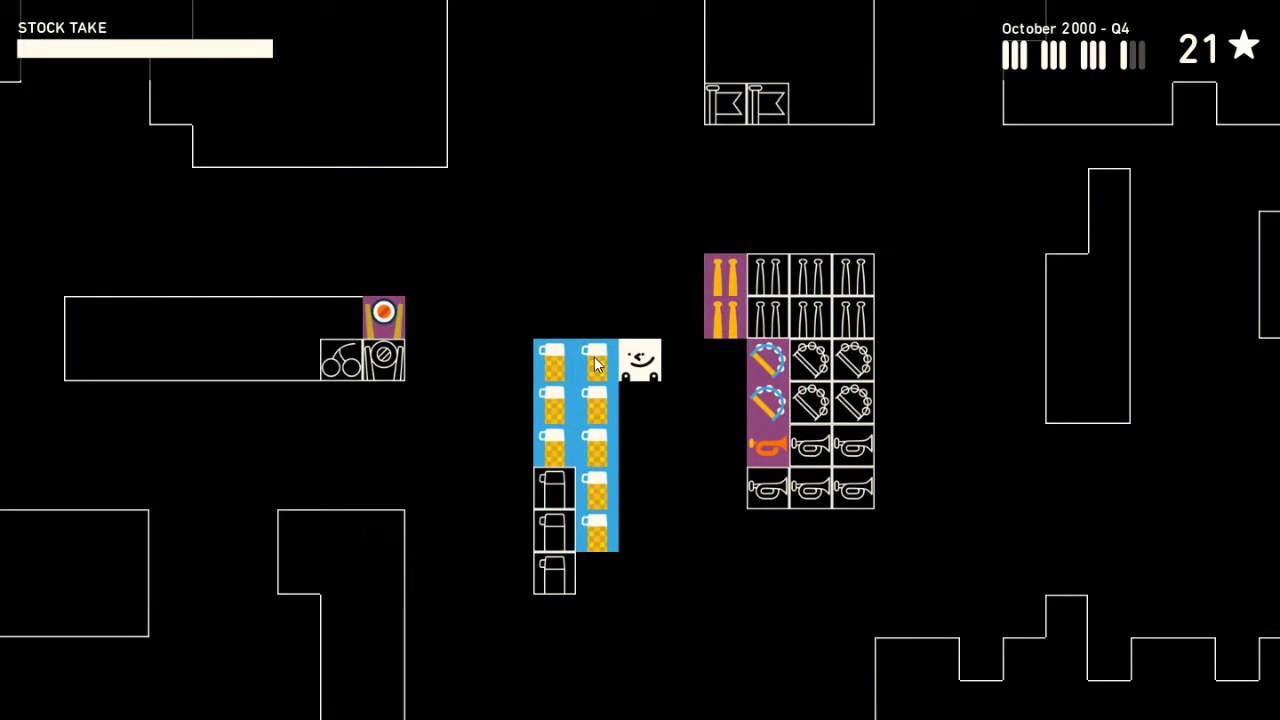
{"action": "key", "text": "Up"}
{"action": "key", "text": "Up"}
{"action": "key", "text": "Left"}
{"action": "key", "text": "Left"}
{"action": "key", "text": "Up"}
{"action": "key", "text": "Up"}
{"action": "key", "text": "Up"}
{"action": "key", "text": "Up"}
{"action": "key", "text": "Up"}
{"action": "key", "text": "Up"}
{"action": "key", "text": "Up"}
{"action": "key", "text": "Up"}
{"action": "key", "text": "Right"}
- Walk right along the top shelves, then back left and down
{"action": "key", "text": "Right"}
{"action": "key", "text": "Right"}
{"action": "key", "text": "Right"}
{"action": "key", "text": "Right"}
{"action": "key", "text": "Right"}
{"action": "key", "text": "Right"}
{"action": "key", "text": "Down"}
{"action": "key", "text": "Down"}
{"action": "key", "text": "Left"}
{"action": "key", "text": "Left"}
{"action": "key", "text": "Left"}
{"action": "key", "text": "Left"}
{"action": "key", "text": "Left"}
{"action": "key", "text": "Left"}
{"action": "key", "text": "Down"}
{"action": "key", "text": "Down"}
{"action": "key", "text": "Down"}
- Walk down past the lipstick shelves toward the teeth and food shelves
{"action": "key", "text": "Down"}
{"action": "key", "text": "Down"}
{"action": "key", "text": "Down"}
{"action": "key", "text": "Right"}
{"action": "key", "text": "Down"}
{"action": "key", "text": "Down"}
{"action": "key", "text": "Down"}
{"action": "key", "text": "Right"}
{"action": "key", "text": "Down"}
{"action": "key", "text": "Down"}
{"action": "key", "text": "Down"}
{"action": "key", "text": "Down"}
{"action": "key", "text": "Down"}
{"action": "key", "text": "Down"}
{"action": "key", "text": "Left"}
{"action": "key", "text": "Left"}
{"action": "key", "text": "Left"}
{"action": "key", "text": "Down"}
{"action": "key", "text": "Down"}
{"action": "key", "text": "Up"}
{"action": "key", "text": "Left"}
{"action": "key", "text": "Left"}
{"action": "key", "text": "Left"}
{"action": "key", "text": "Left"}
{"action": "key", "text": "Left"}
{"action": "key", "text": "Left"}
{"action": "key", "text": "Left"}
{"action": "key", "text": "Left"}
{"action": "key", "text": "Down"}
{"action": "key", "text": "Down"}
{"action": "key", "text": "Down"}
{"action": "key", "text": "Down"}
{"action": "key", "text": "Down"}
{"action": "key", "text": "Down"}
{"action": "key", "text": "Left"}
{"action": "key", "text": "Left"}
{"action": "key", "text": "Left"}
{"action": "key", "text": "Left"}
{"action": "key", "text": "Left"}
{"action": "key", "text": "Left"}
- Walk down to the blue wave products beside the bottom shelf row
{"action": "key", "text": "Left"}
{"action": "key", "text": "Down"}
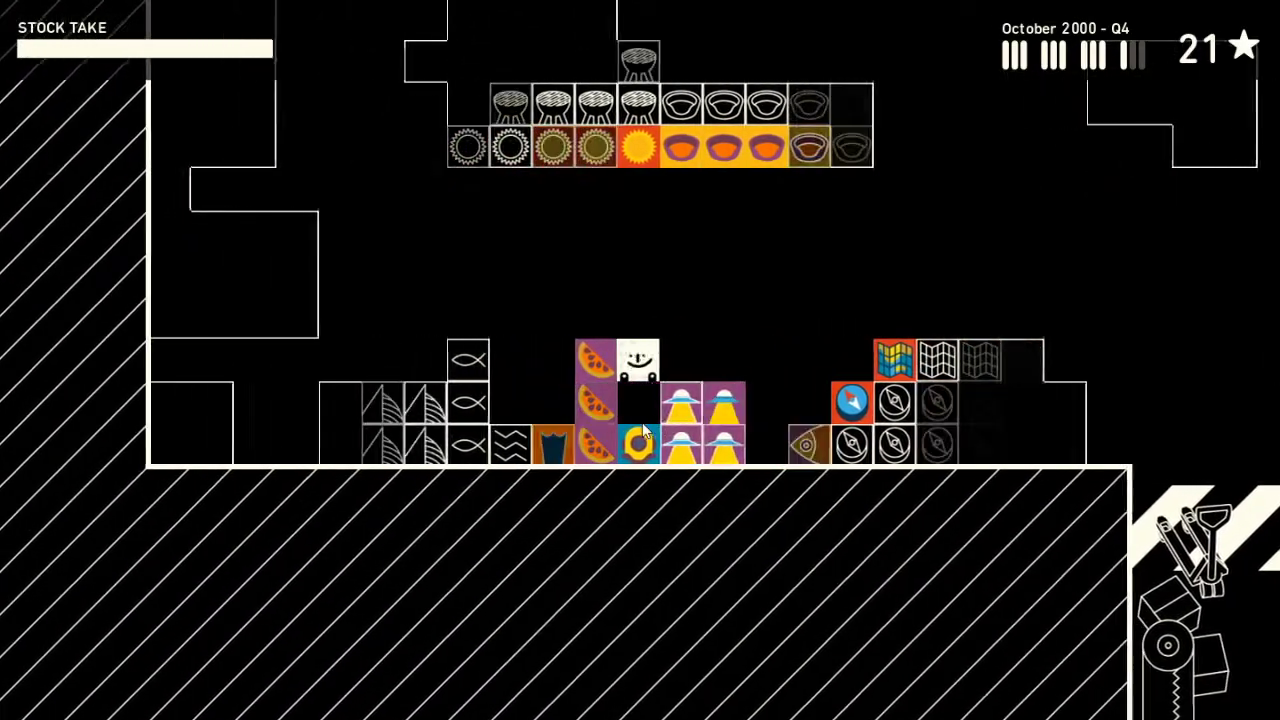
{"action": "key", "text": "Left"}
{"action": "key", "text": "Up"}
{"action": "key", "text": "Left"}
{"action": "key", "text": "Left"}
{"action": "key", "text": "Left"}
{"action": "key", "text": "Right"}
{"action": "key", "text": "Right"}
{"action": "key", "text": "Down"}
{"action": "key", "text": "Left"}
{"action": "key", "text": "Down"}
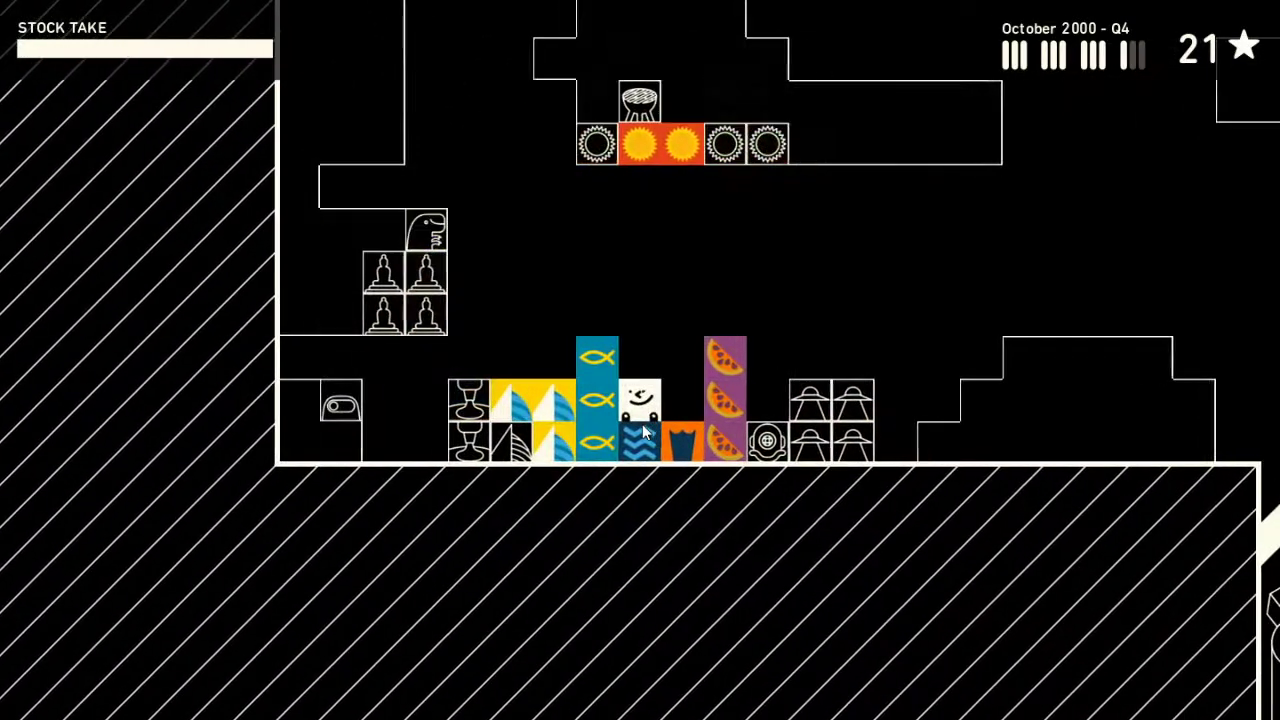
- Pick up a wave product and carry it right across the warehouse
{"action": "key", "text": "space"}
{"action": "key", "text": "Up"}
{"action": "key", "text": "Up"}
{"action": "key", "text": "Up"}
{"action": "key", "text": "Up"}
{"action": "key", "text": "Right"}
{"action": "key", "text": "Right"}
{"action": "key", "text": "Right"}
{"action": "key", "text": "Right"}
{"action": "key", "text": "Right"}
{"action": "key", "text": "Right"}
{"action": "key", "text": "Down"}
{"action": "key", "text": "Right"}
{"action": "key", "text": "Right"}
{"action": "key", "text": "Right"}
{"action": "key", "text": "Right"}
{"action": "key", "text": "Right"}
{"action": "key", "text": "Right"}
{"action": "key", "text": "Right"}
{"action": "key", "text": "Up"}
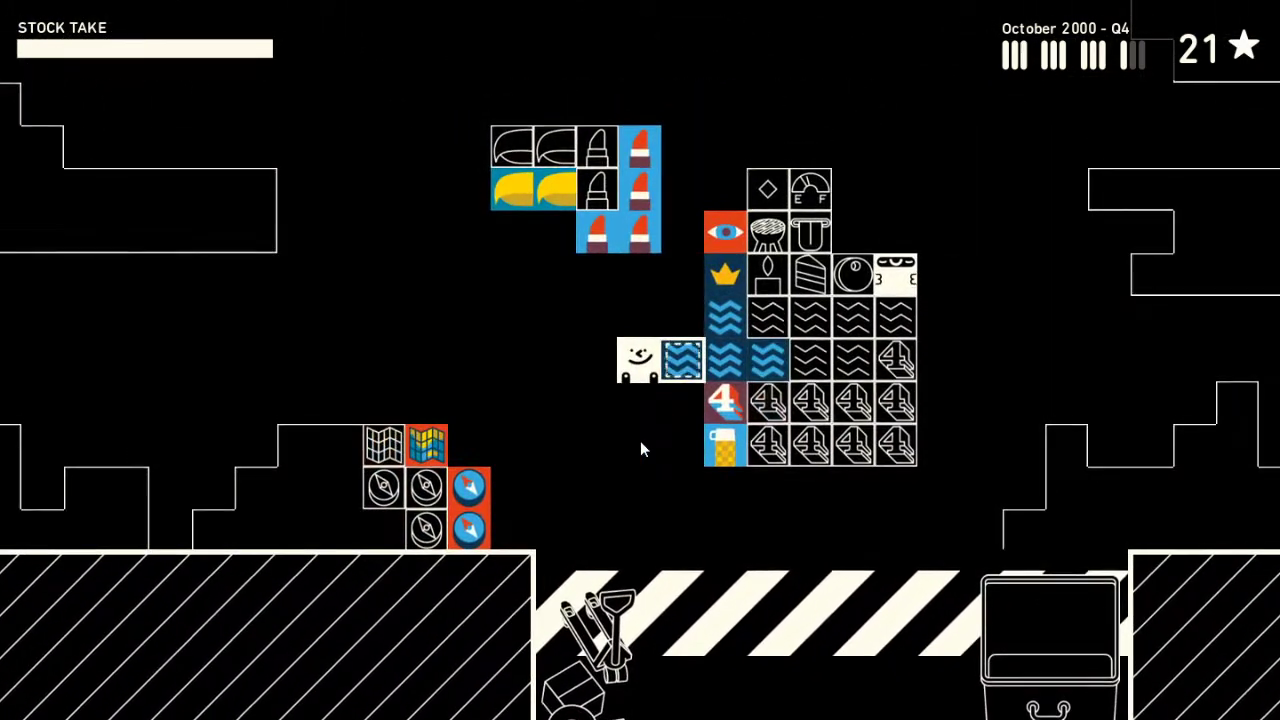
- Grab the row of wave products and carry it up beneath the sun shelf row
{"action": "key", "text": "Right"}
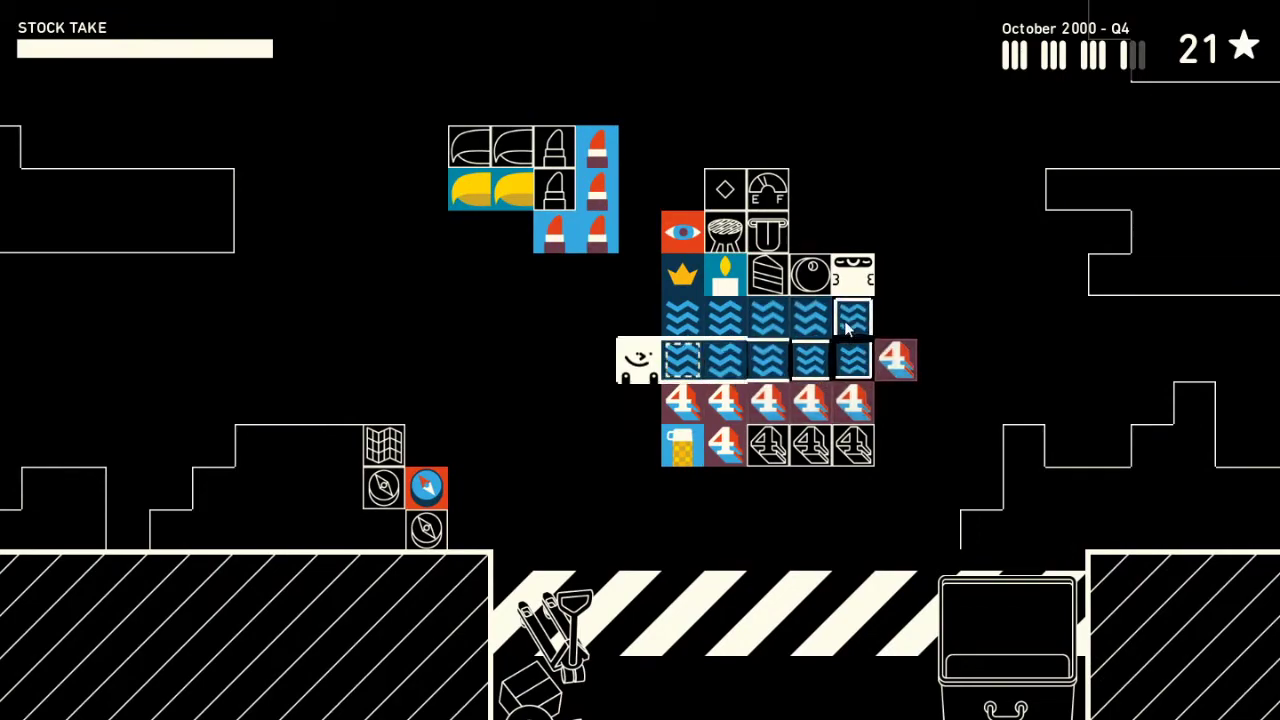
{"action": "key", "text": "space"}
{"action": "key", "text": "Left"}
{"action": "key", "text": "Left"}
{"action": "key", "text": "Left"}
{"action": "key", "text": "Left"}
{"action": "key", "text": "Left"}
{"action": "key", "text": "Left"}
{"action": "key", "text": "Left"}
{"action": "key", "text": "Left"}
{"action": "key", "text": "Up"}
{"action": "key", "text": "Left"}
{"action": "key", "text": "Left"}
{"action": "key", "text": "Left"}
{"action": "key", "text": "Left"}
{"action": "key", "text": "Left"}
{"action": "key", "text": "Left"}
{"action": "key", "text": "Up"}
{"action": "key", "text": "Right"}
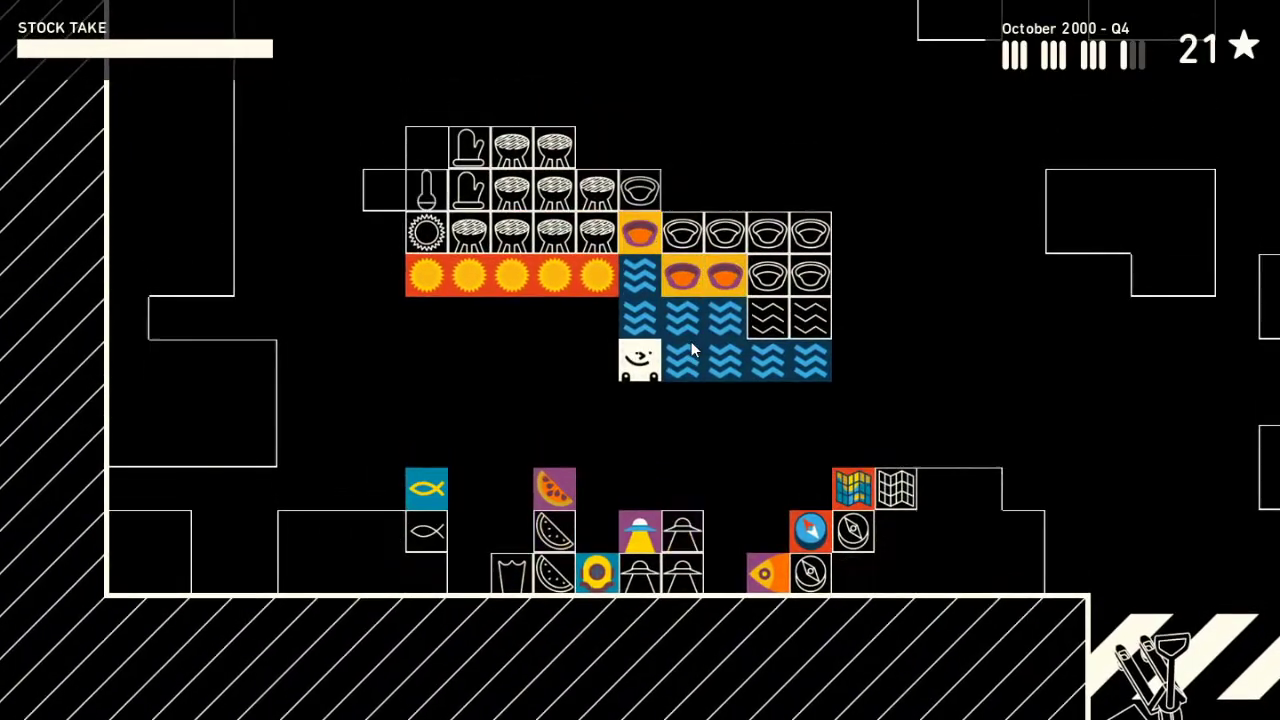
{"action": "key", "text": "space"}
- Arrange the wave and bowl products, extending the wave block along the shelf
{"action": "key", "text": "Down"}
{"action": "key", "text": "Down"}
{"action": "key", "text": "Up"}
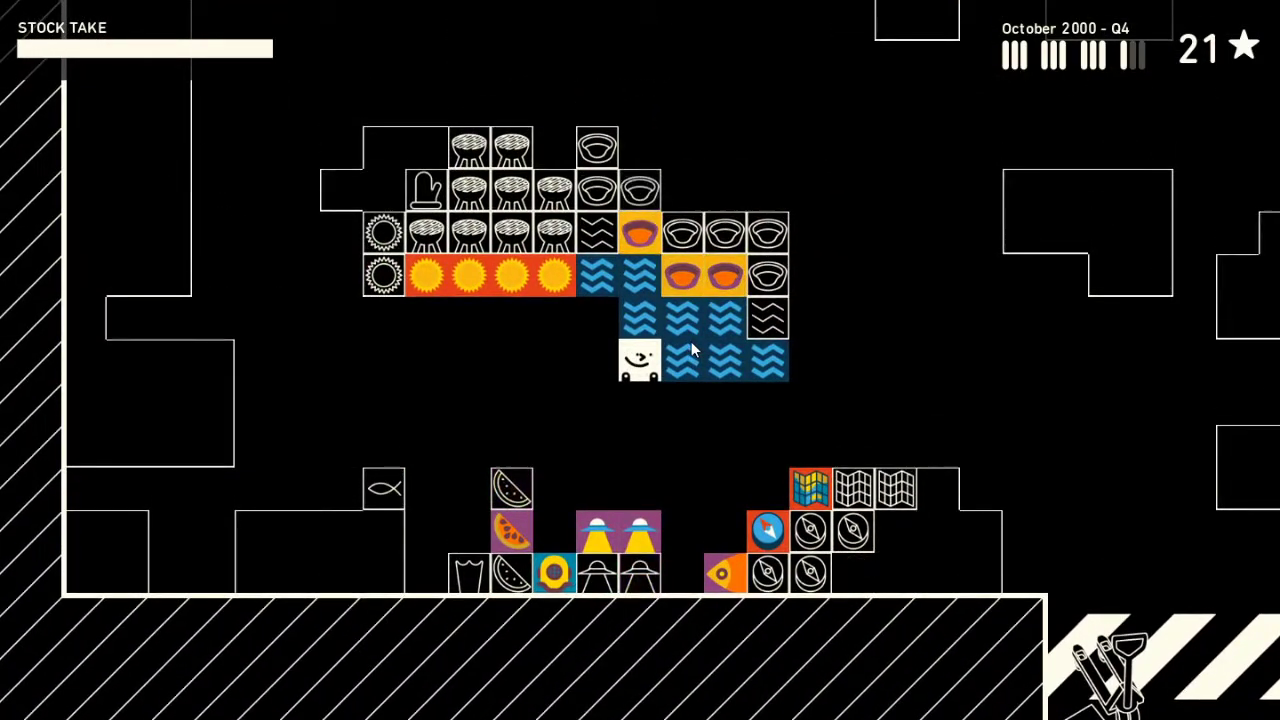
{"action": "key", "text": "Right"}
{"action": "key", "text": "Right"}
{"action": "key", "text": "Down"}
{"action": "key", "text": "Up"}
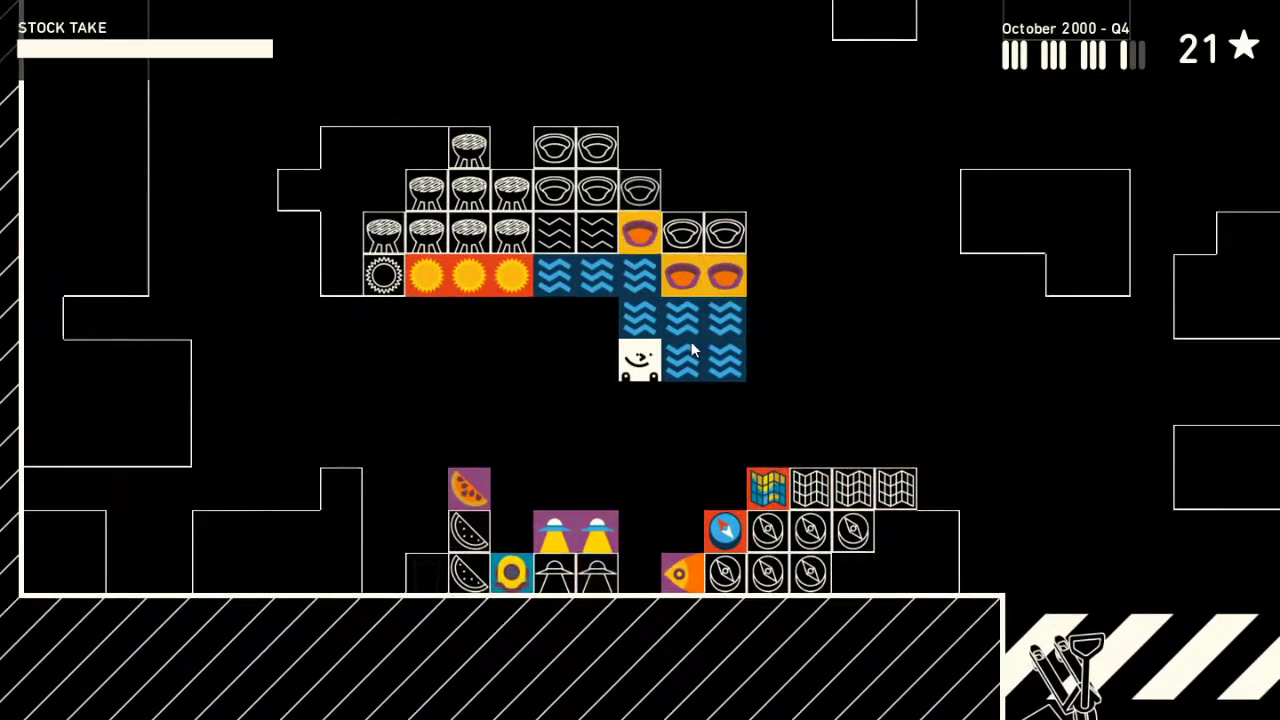
{"action": "key", "text": "Up"}
{"action": "key", "text": "Right"}
{"action": "key", "text": "Down"}
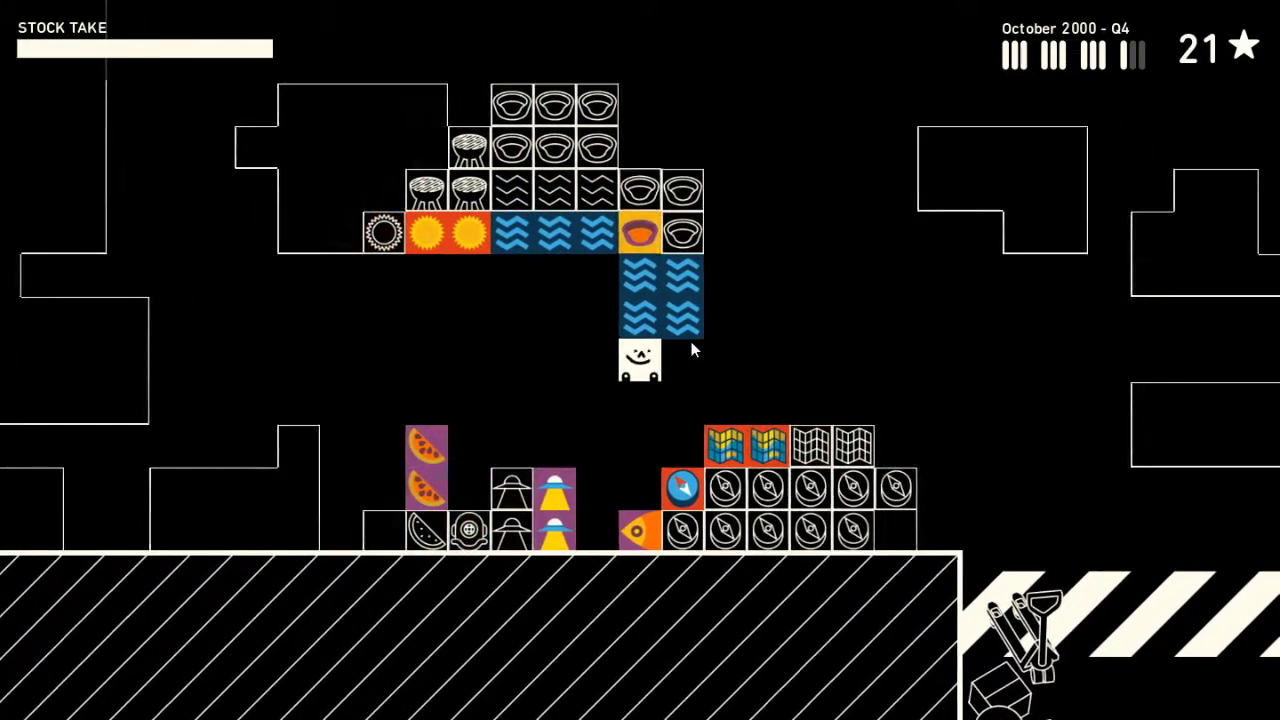
- Settle the wave products into place beside the sun shelf
{"action": "key", "text": "Down"}
{"action": "key", "text": "Up"}
{"action": "key", "text": "Right"}
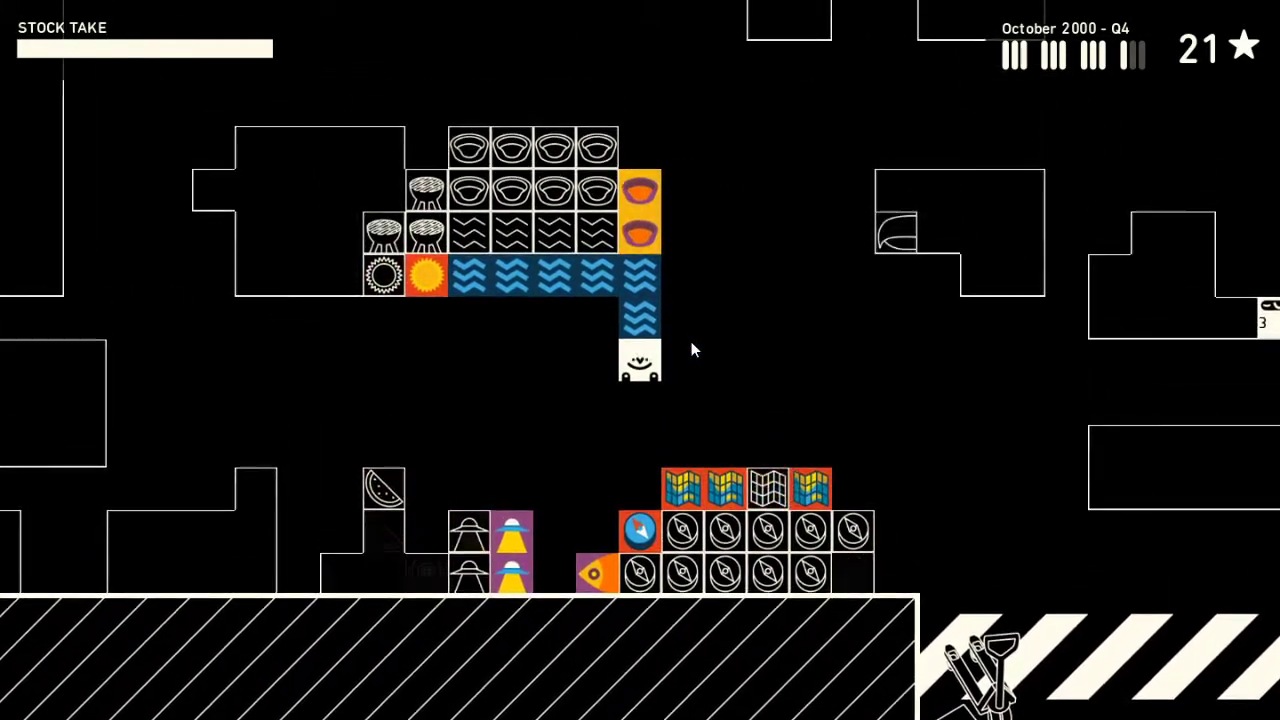
{"action": "key", "text": "Up"}
{"action": "key", "text": "Down"}
{"action": "key", "text": "Down"}
{"action": "key", "text": "Left"}
{"action": "key", "text": "Left"}
{"action": "key", "text": "Left"}
{"action": "key", "text": "Left"}
- Walk from the bottom shelves up to the colourful loose product cluster
{"action": "key", "text": "Down"}
{"action": "key", "text": "Down"}
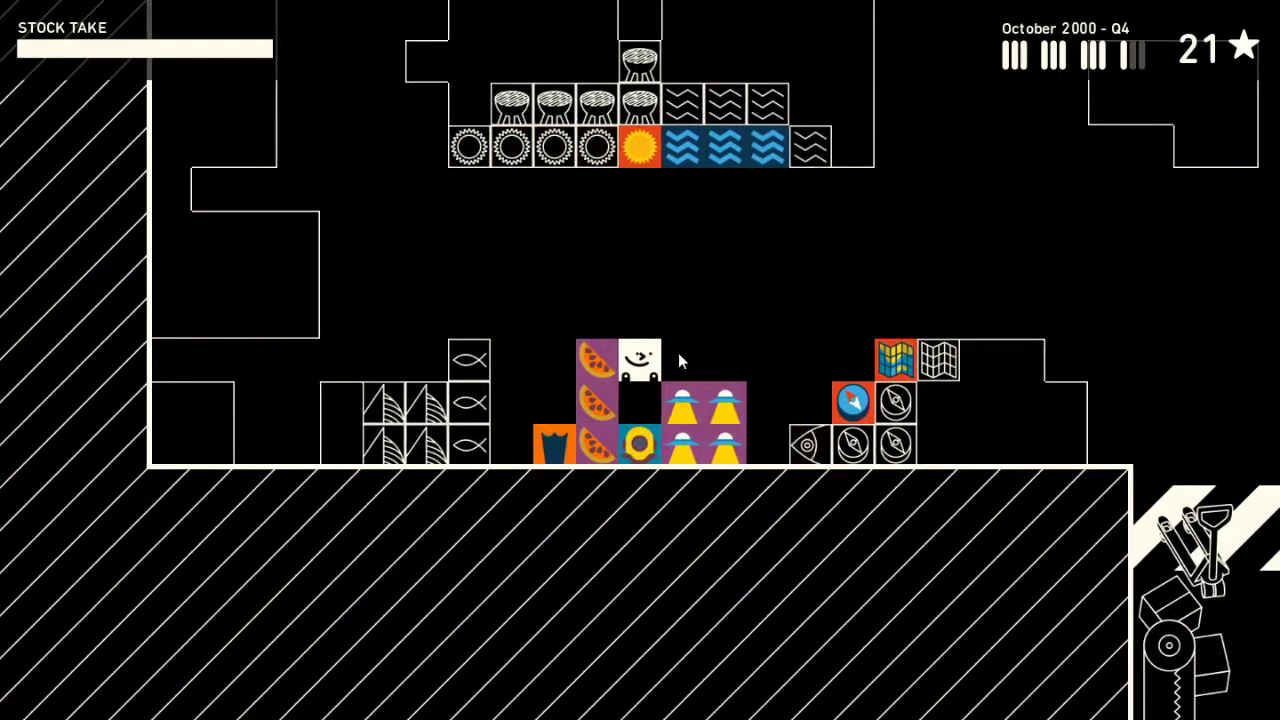
{"action": "key", "text": "Up"}
{"action": "key", "text": "Right"}
{"action": "key", "text": "Right"}
{"action": "key", "text": "Right"}
{"action": "key", "text": "Right"}
{"action": "key", "text": "Right"}
{"action": "key", "text": "Right"}
{"action": "key", "text": "Right"}
{"action": "key", "text": "Right"}
{"action": "key", "text": "Up"}
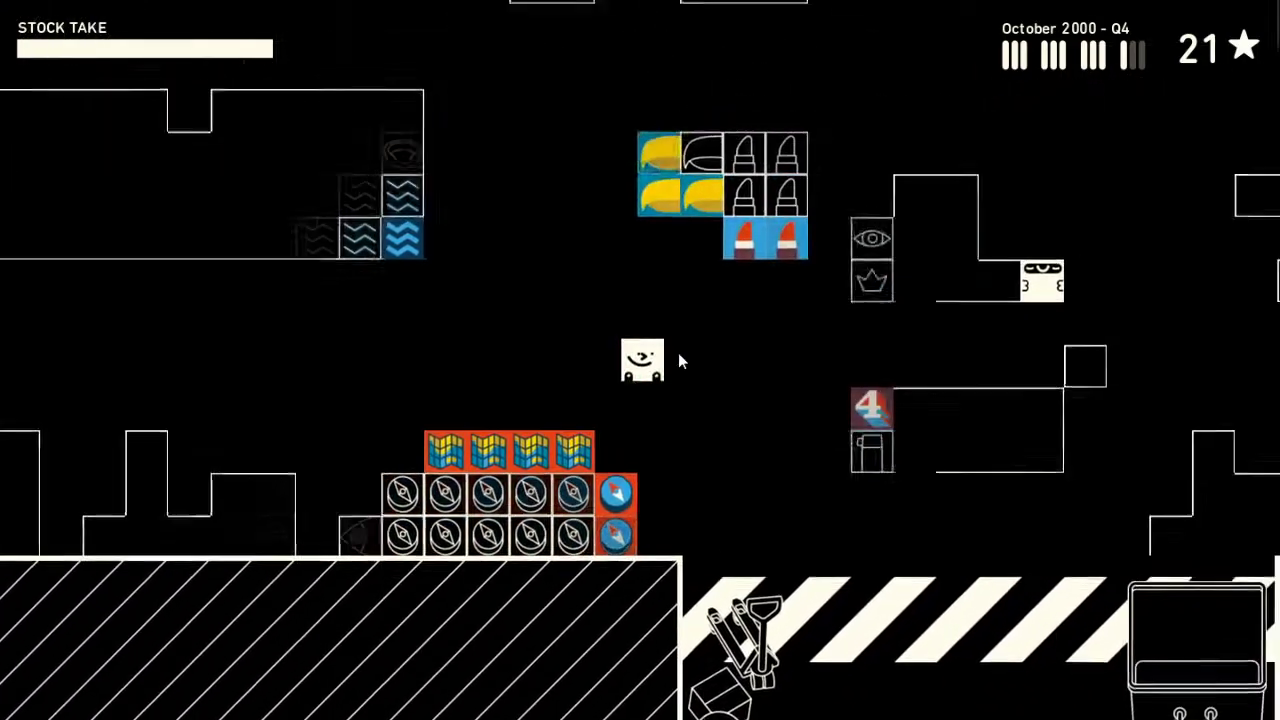
{"action": "key", "text": "Right"}
{"action": "key", "text": "Right"}
{"action": "key", "text": "Right"}
{"action": "key", "text": "Right"}
{"action": "key", "text": "Left"}
{"action": "key", "text": "Up"}
{"action": "key", "text": "Up"}
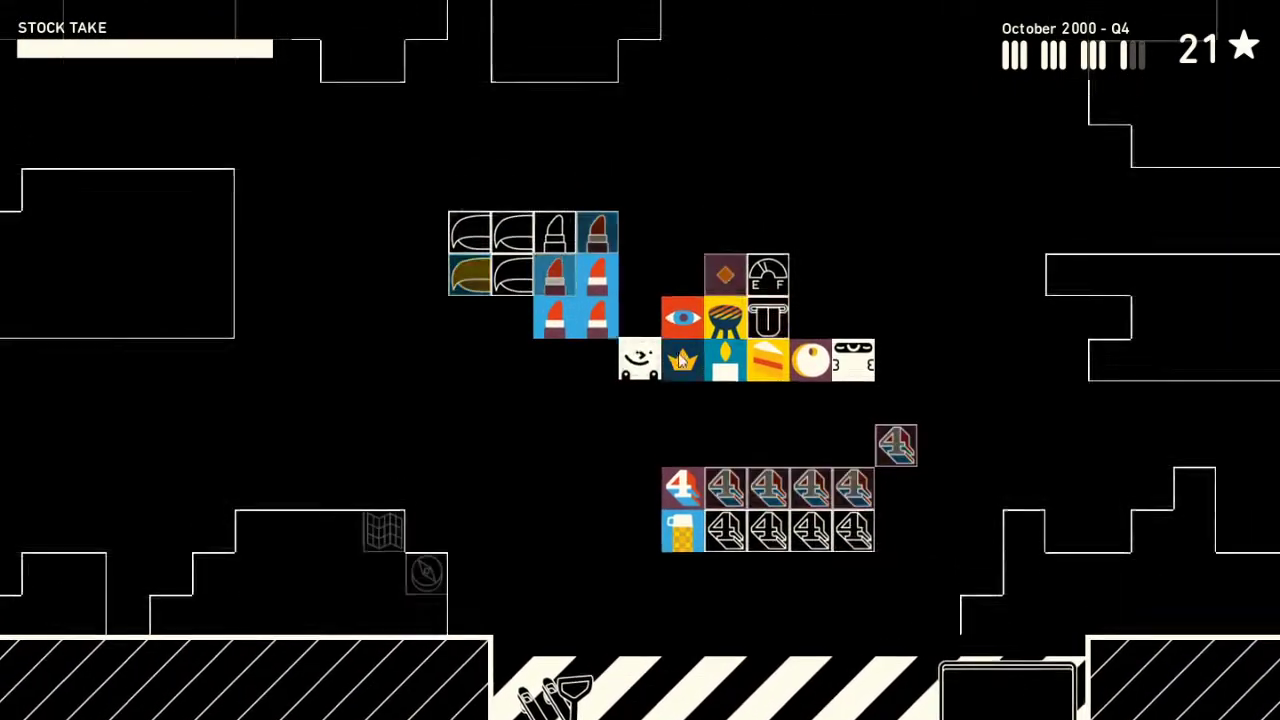
{"action": "key", "text": "Up"}
{"action": "key", "text": "Up"}
{"action": "key", "text": "Up"}
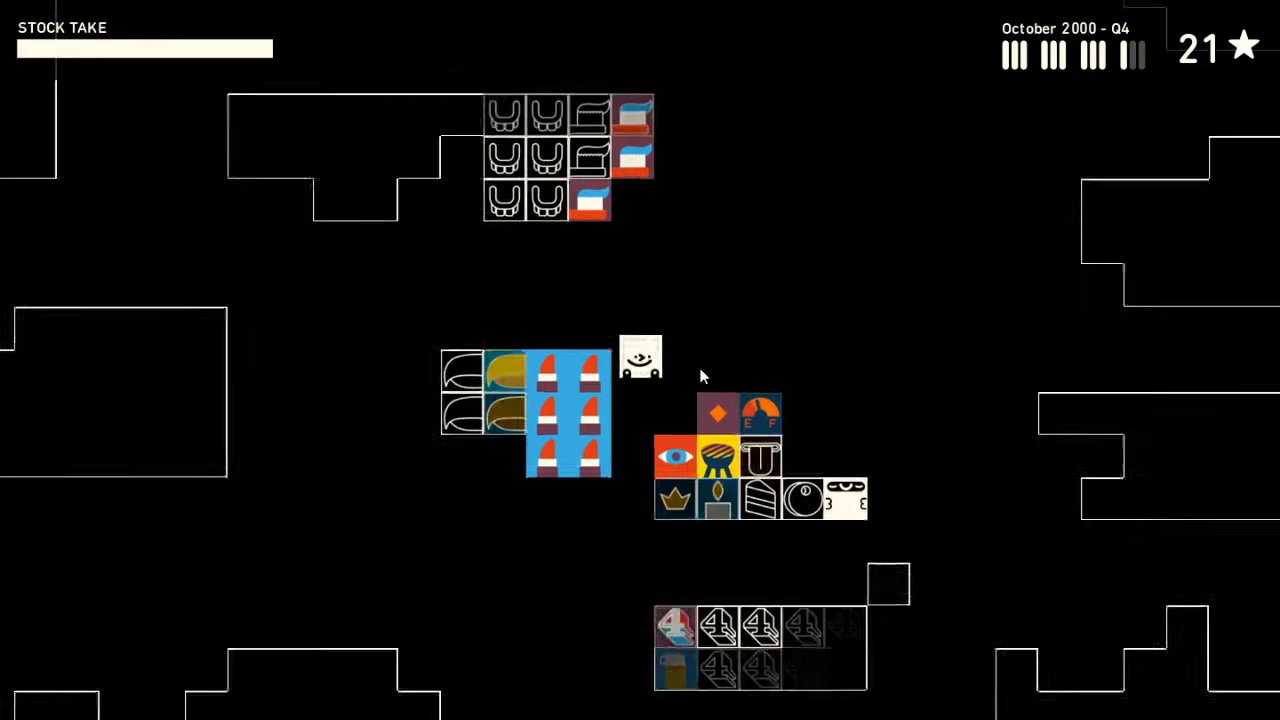
- Pick up the face box and work around the cluster toward the cake box
{"action": "key", "text": "Right"}
{"action": "key", "text": "Right"}
{"action": "key", "text": "Right"}
{"action": "key", "text": "Down"}
{"action": "key", "text": "space"}
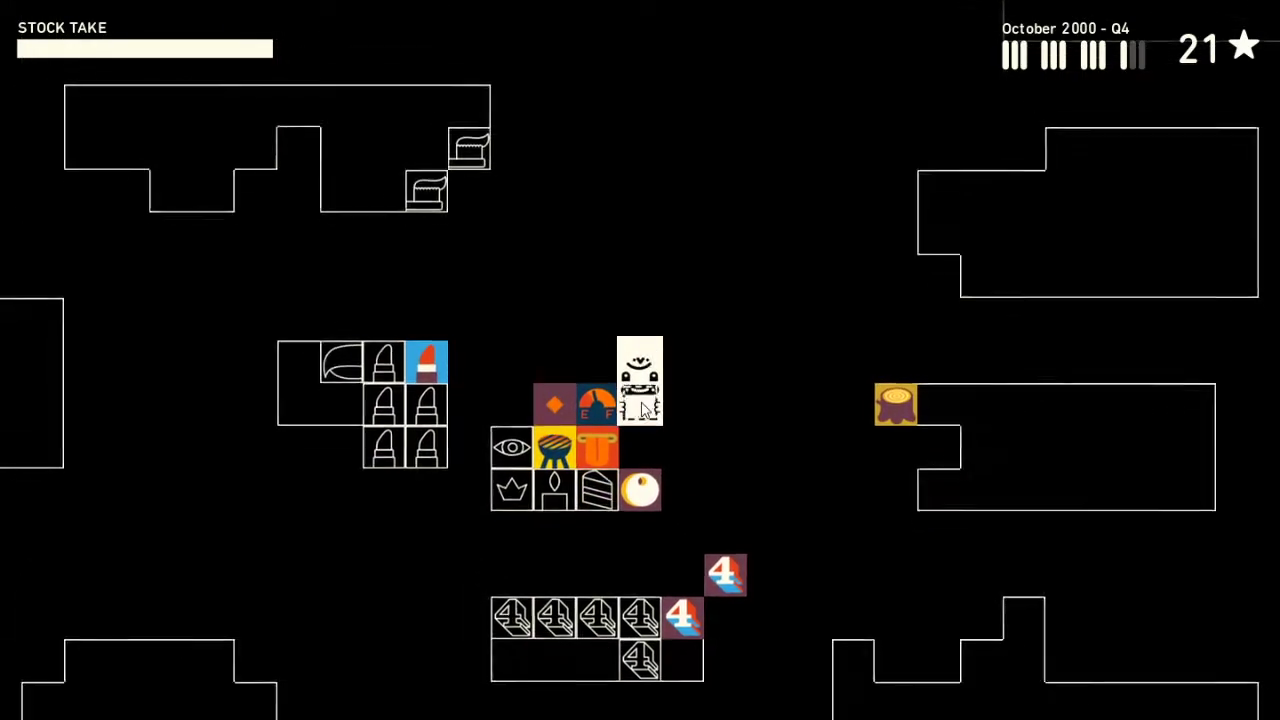
{"action": "key", "text": "Left"}
{"action": "key", "text": "Right"}
{"action": "key", "text": "Right"}
{"action": "key", "text": "Down"}
{"action": "key", "text": "Down"}
{"action": "key", "text": "Left"}
{"action": "key", "text": "Left"}
{"action": "key", "text": "Down"}
{"action": "key", "text": "Down"}
{"action": "key", "text": "Down"}
- Pick up the cake box from the cluster
{"action": "key", "text": "Right"}
{"action": "key", "text": "Down"}
{"action": "key", "text": "Right"}
{"action": "key", "text": "Up"}
{"action": "key", "text": "Up"}
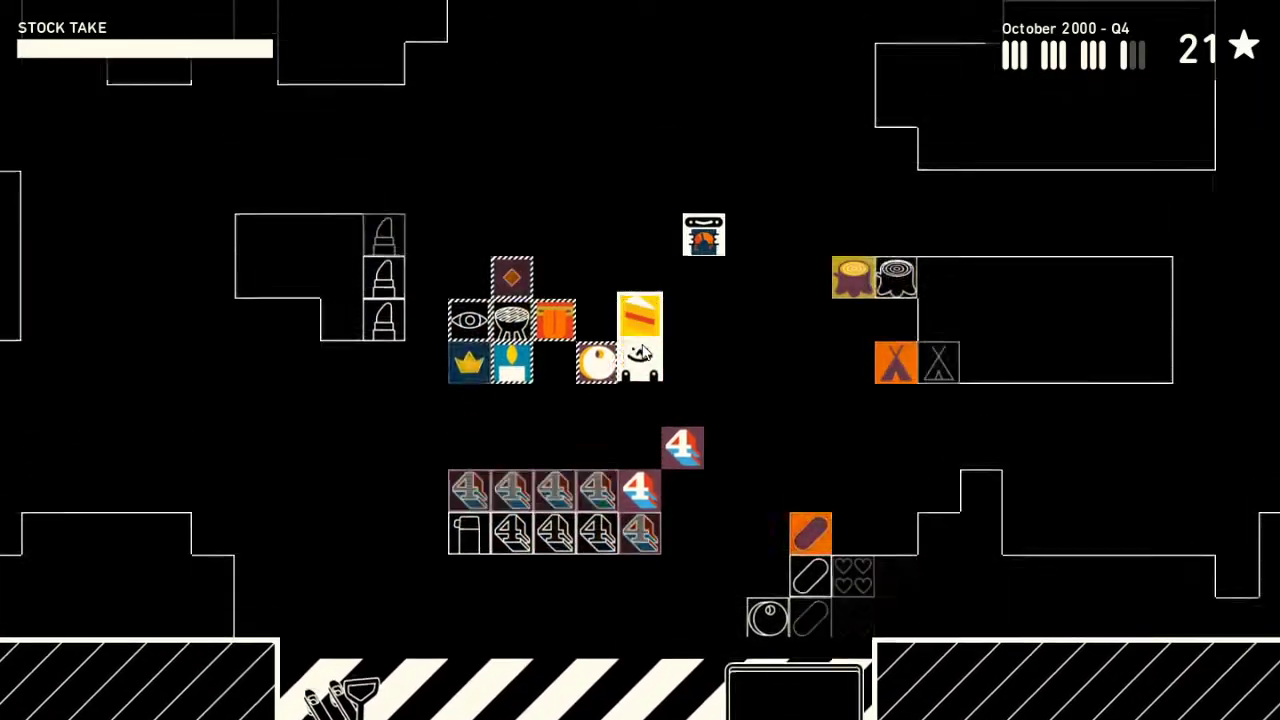
{"action": "key", "text": "Up"}
{"action": "key", "text": "Up"}
{"action": "key", "text": "Up"}
- Carry the cake box up and left to the cake shelf
{"action": "key", "text": "Up"}
{"action": "key", "text": "Up"}
{"action": "key", "text": "Right"}
{"action": "key", "text": "Left"}
{"action": "key", "text": "Left"}
{"action": "key", "text": "Left"}
{"action": "key", "text": "Up"}
{"action": "key", "text": "Up"}
{"action": "key", "text": "Up"}
{"action": "key", "text": "Up"}
{"action": "key", "text": "Up"}
{"action": "key", "text": "Up"}
{"action": "key", "text": "Up"}
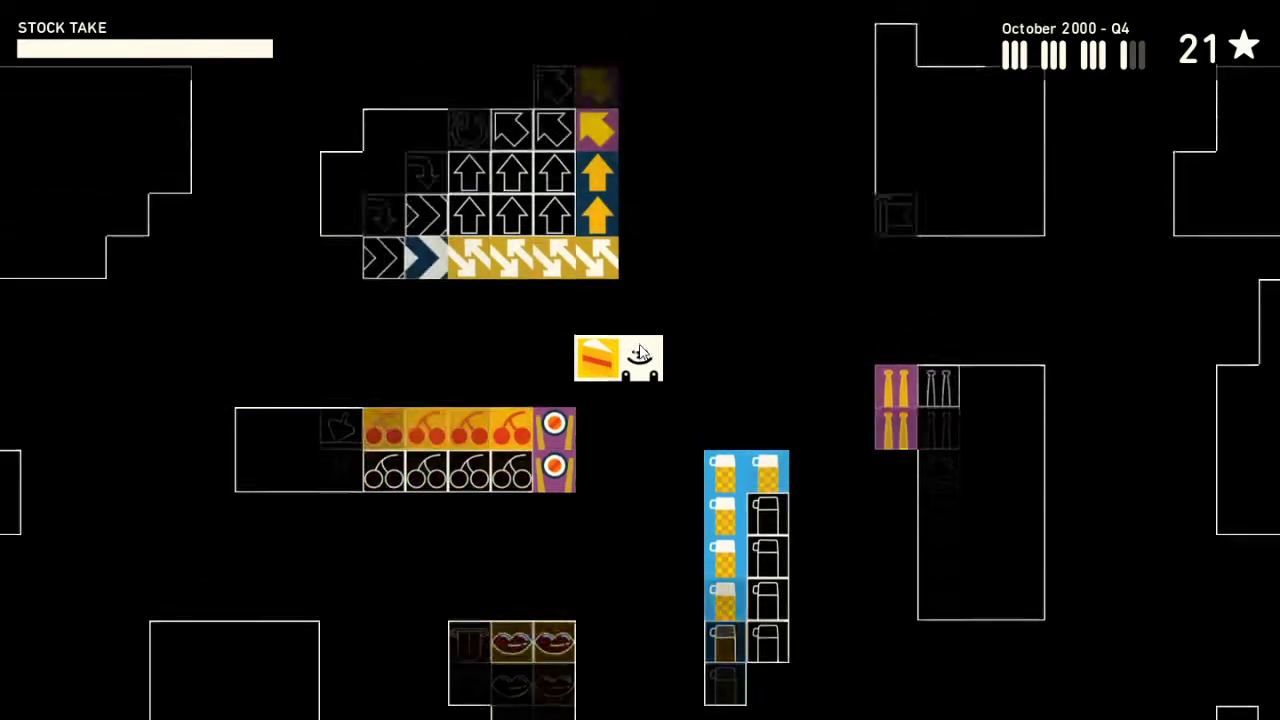
{"action": "key", "text": "Left"}
{"action": "key", "text": "Left"}
{"action": "key", "text": "Left"}
{"action": "key", "text": "Left"}
{"action": "key", "text": "Left"}
{"action": "key", "text": "Up"}
{"action": "key", "text": "Left"}
{"action": "key", "text": "Left"}
{"action": "key", "text": "Up"}
{"action": "key", "text": "Up"}
- Line up the cake box and drop it beside the cheese block
{"action": "key", "text": "Left"}
{"action": "key", "text": "Down"}
{"action": "key", "text": "Left"}
{"action": "key", "text": "Right"}
{"action": "key", "text": "Up"}
{"action": "key", "text": "space"}
{"action": "key", "text": "Right"}
{"action": "key", "text": "Right"}
{"action": "key", "text": "Right"}
{"action": "key", "text": "Down"}
{"action": "key", "text": "Down"}
- Walk away from the cake shelf up through the warehouse
{"action": "key", "text": "Right"}
{"action": "key", "text": "Right"}
{"action": "key", "text": "Right"}
{"action": "key", "text": "Right"}
{"action": "key", "text": "Right"}
{"action": "key", "text": "Right"}
{"action": "key", "text": "Down"}
{"action": "key", "text": "Down"}
{"action": "key", "text": "Down"}
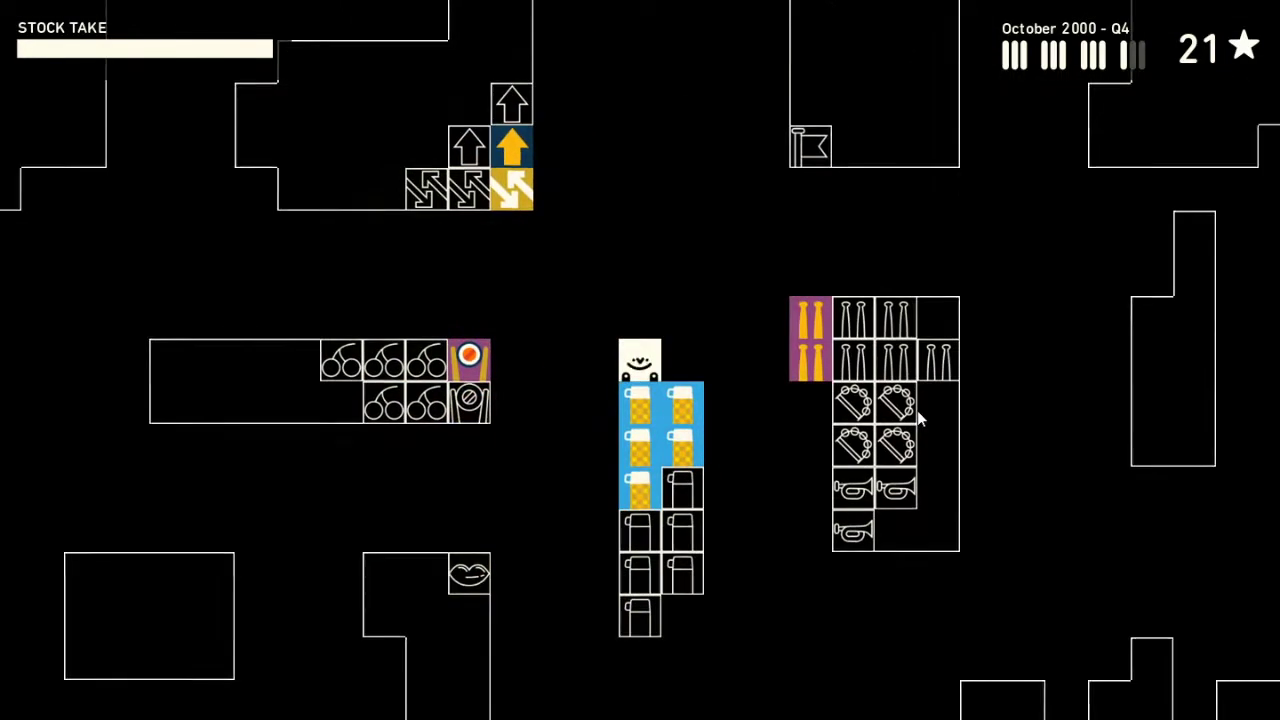
{"action": "key", "text": "Up"}
{"action": "key", "text": "Up"}
{"action": "key", "text": "Up"}
{"action": "key", "text": "Up"}
{"action": "key", "text": "Up"}
{"action": "key", "text": "Up"}
{"action": "key", "text": "Up"}
{"action": "key", "text": "Up"}
{"action": "key", "text": "Up"}
{"action": "key", "text": "Left"}
- Walk down through the shelves to the orange-slice and lips boxes
{"action": "key", "text": "Right"}
{"action": "key", "text": "Down"}
{"action": "key", "text": "Left"}
{"action": "key", "text": "Down"}
{"action": "key", "text": "Down"}
{"action": "key", "text": "Down"}
{"action": "key", "text": "Left"}
{"action": "key", "text": "Left"}
{"action": "key", "text": "Down"}
{"action": "key", "text": "Down"}
{"action": "key", "text": "Left"}
{"action": "key", "text": "Left"}
{"action": "key", "text": "Left"}
{"action": "key", "text": "Down"}
{"action": "key", "text": "Down"}
{"action": "key", "text": "Down"}
{"action": "key", "text": "Left"}
{"action": "key", "text": "Left"}
{"action": "key", "text": "Down"}
{"action": "key", "text": "Down"}
{"action": "key", "text": "Down"}
{"action": "key", "text": "Down"}
{"action": "key", "text": "Left"}
{"action": "key", "text": "Left"}
{"action": "key", "text": "Down"}
{"action": "key", "text": "Up"}
{"action": "key", "text": "Up"}
{"action": "key", "text": "Up"}
{"action": "key", "text": "Right"}
{"action": "key", "text": "Right"}
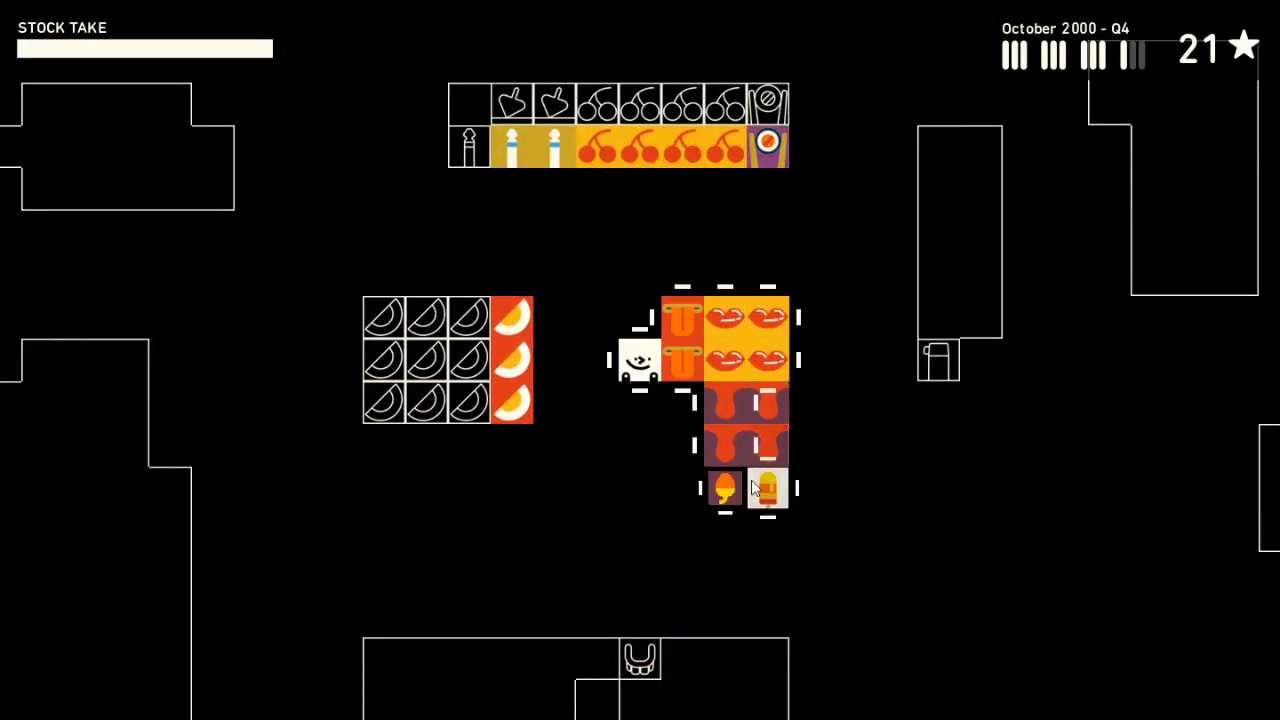
- Move the lips and tongue group beside the orange slices and rearrange nearby boxes
{"action": "key", "text": "Down"}
{"action": "key", "text": "Down"}
{"action": "key", "text": "Left"}
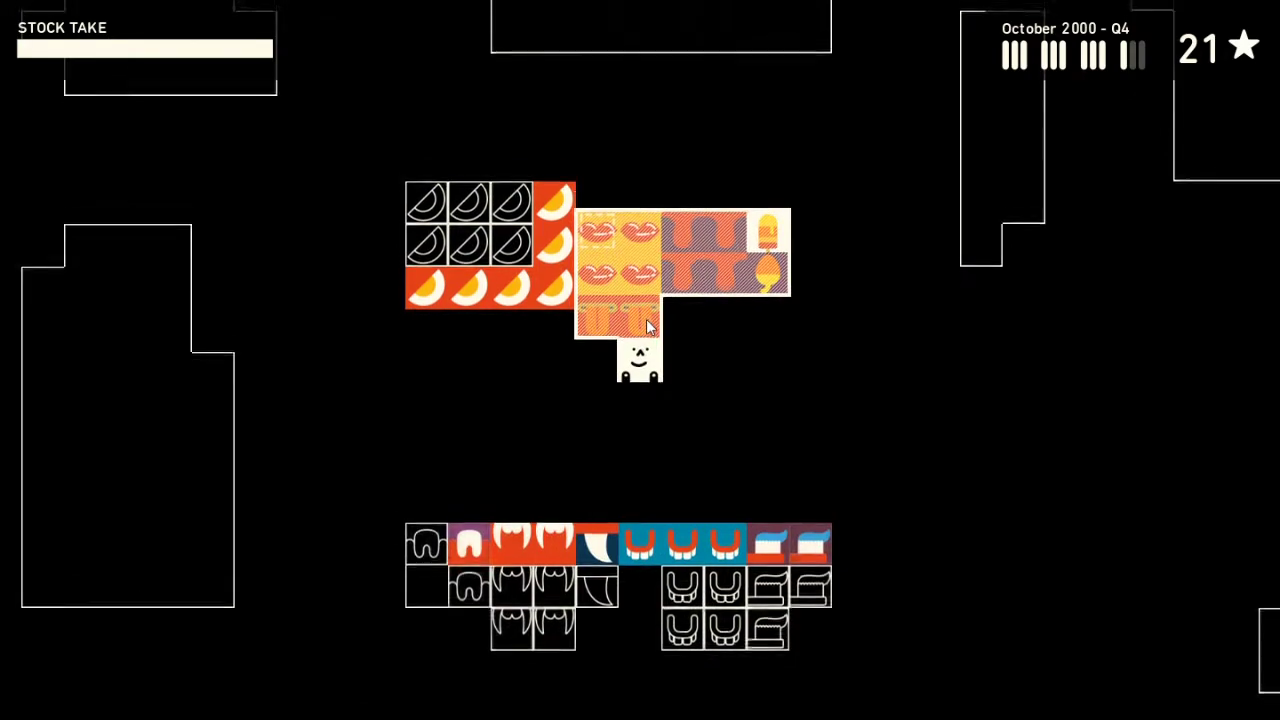
{"action": "key", "text": "Right"}
{"action": "key", "text": "Right"}
{"action": "key", "text": "Right"}
{"action": "key", "text": "Right"}
{"action": "key", "text": "Right"}
{"action": "key", "text": "Up"}
{"action": "key", "text": "Up"}
{"action": "key", "text": "Up"}
{"action": "key", "text": "Up"}
{"action": "key", "text": "Left"}
{"action": "key", "text": "Left"}
{"action": "key", "text": "Left"}
{"action": "key", "text": "Left"}
{"action": "key", "text": "Left"}
{"action": "key", "text": "Left"}
{"action": "key", "text": "Left"}
- Walk around and pull the orange-slice block into a new position
{"action": "key", "text": "Down"}
{"action": "key", "text": "Down"}
{"action": "key", "text": "Down"}
{"action": "key", "text": "Down"}
{"action": "key", "text": "Left"}
{"action": "key", "text": "Right"}
{"action": "key", "text": "Right"}
{"action": "key", "text": "Right"}
{"action": "key", "text": "Down"}
{"action": "key", "text": "Down"}
{"action": "key", "text": "Down"}
{"action": "key", "text": "Right"}
{"action": "key", "text": "Up"}
{"action": "key", "text": "Up"}
{"action": "key", "text": "Up"}
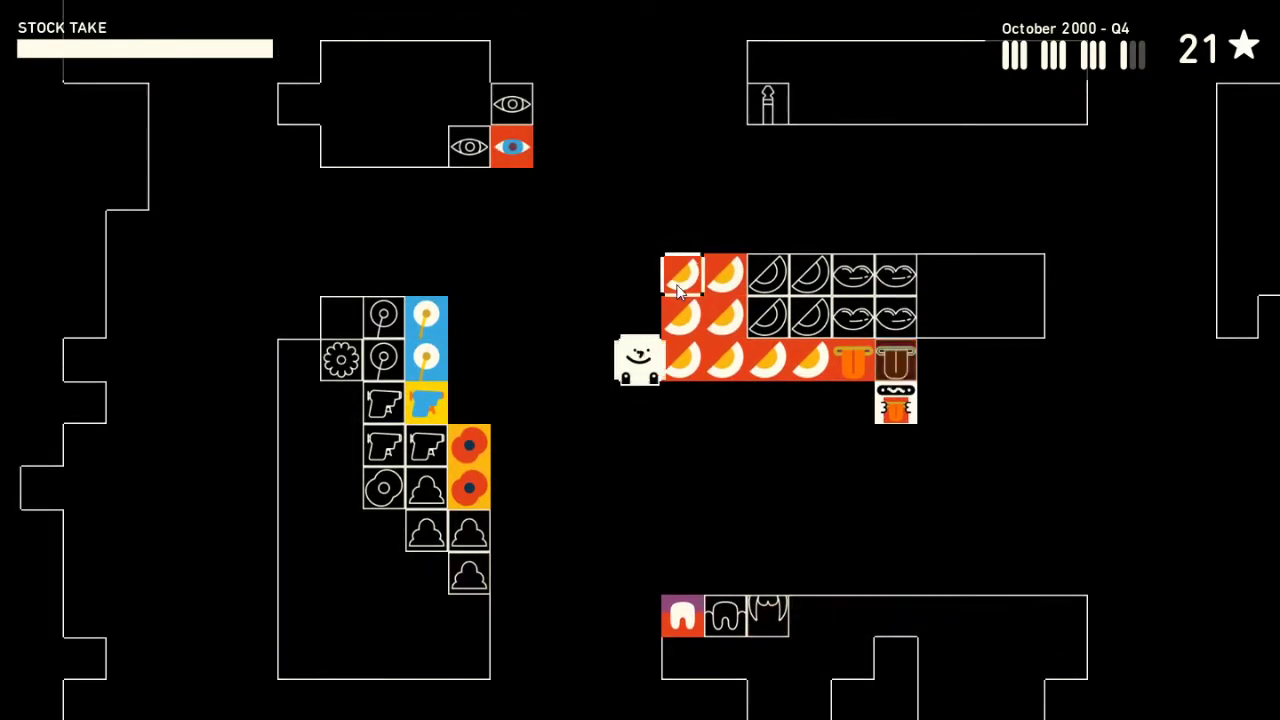
{"action": "key", "text": "Down"}
{"action": "key", "text": "Down"}
{"action": "key", "text": "Down"}
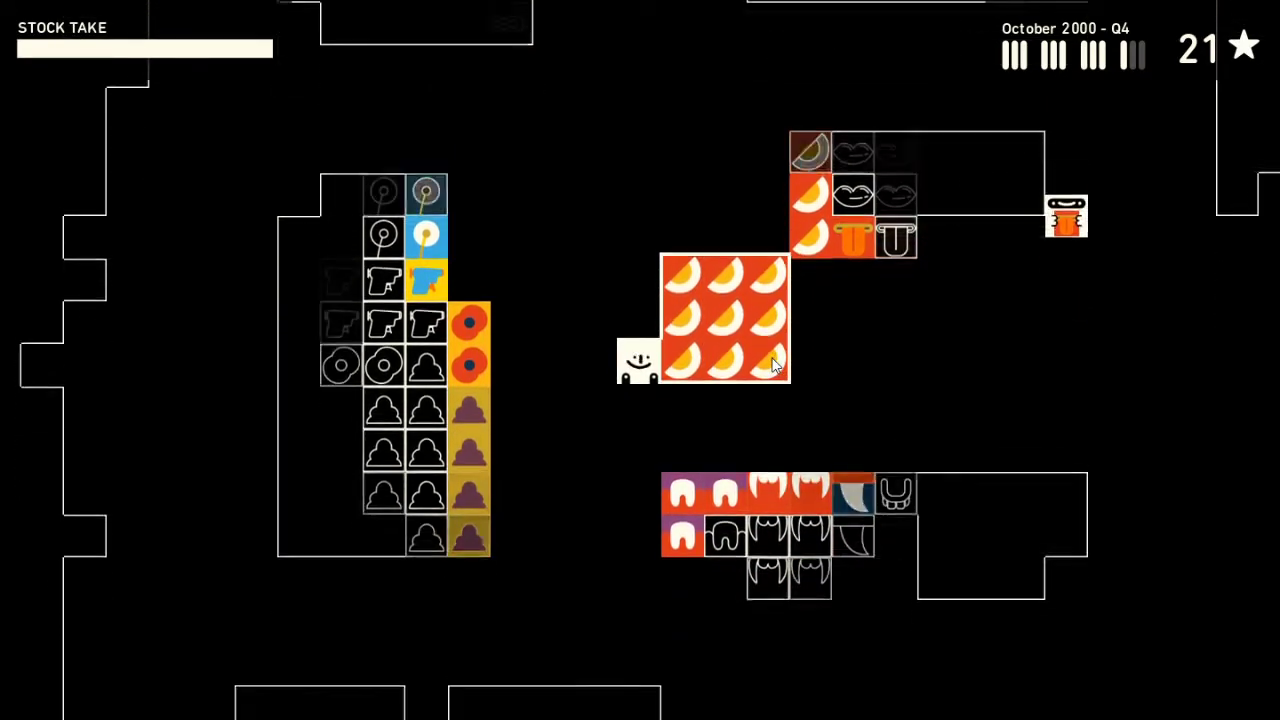
{"action": "key", "text": "Up"}
- Reposition the orange slices beside the lips boxes and carry the combined group
{"action": "key", "text": "Down"}
{"action": "key", "text": "Right"}
{"action": "key", "text": "Right"}
{"action": "key", "text": "Right"}
{"action": "key", "text": "Down"}
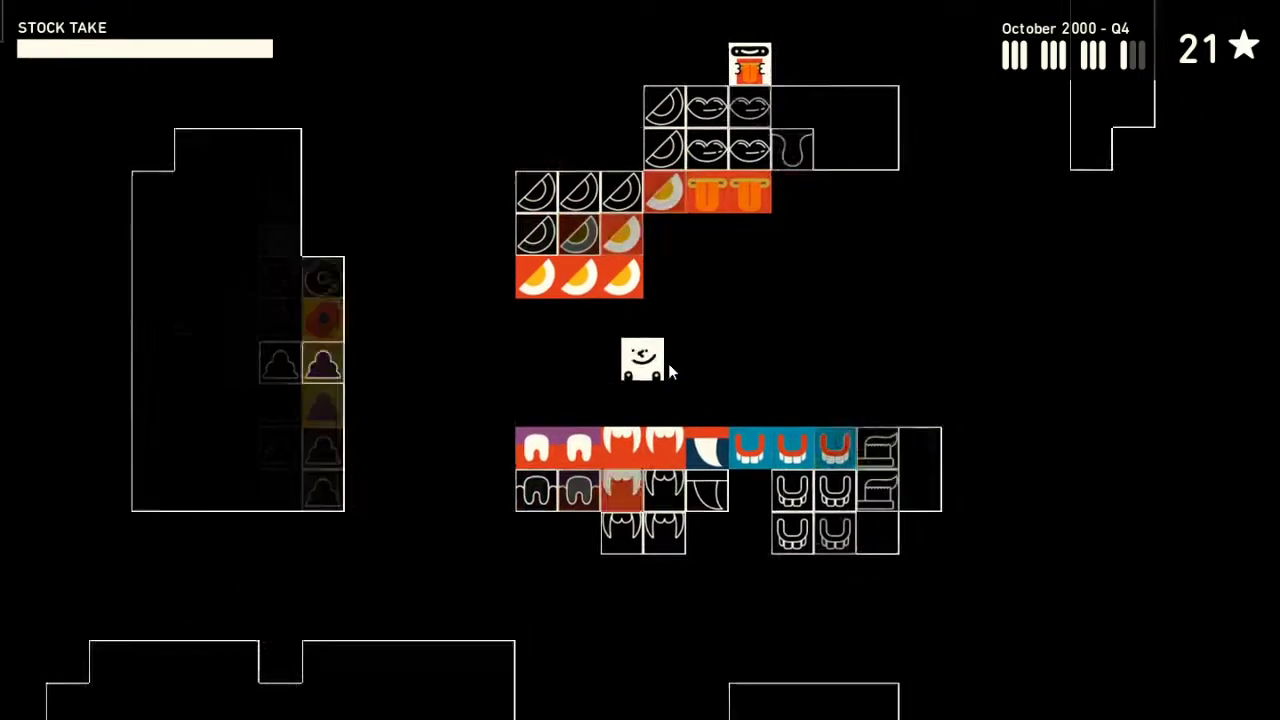
{"action": "key", "text": "Right"}
{"action": "key", "text": "Right"}
{"action": "key", "text": "Up"}
{"action": "key", "text": "Up"}
{"action": "key", "text": "Up"}
{"action": "key", "text": "Left"}
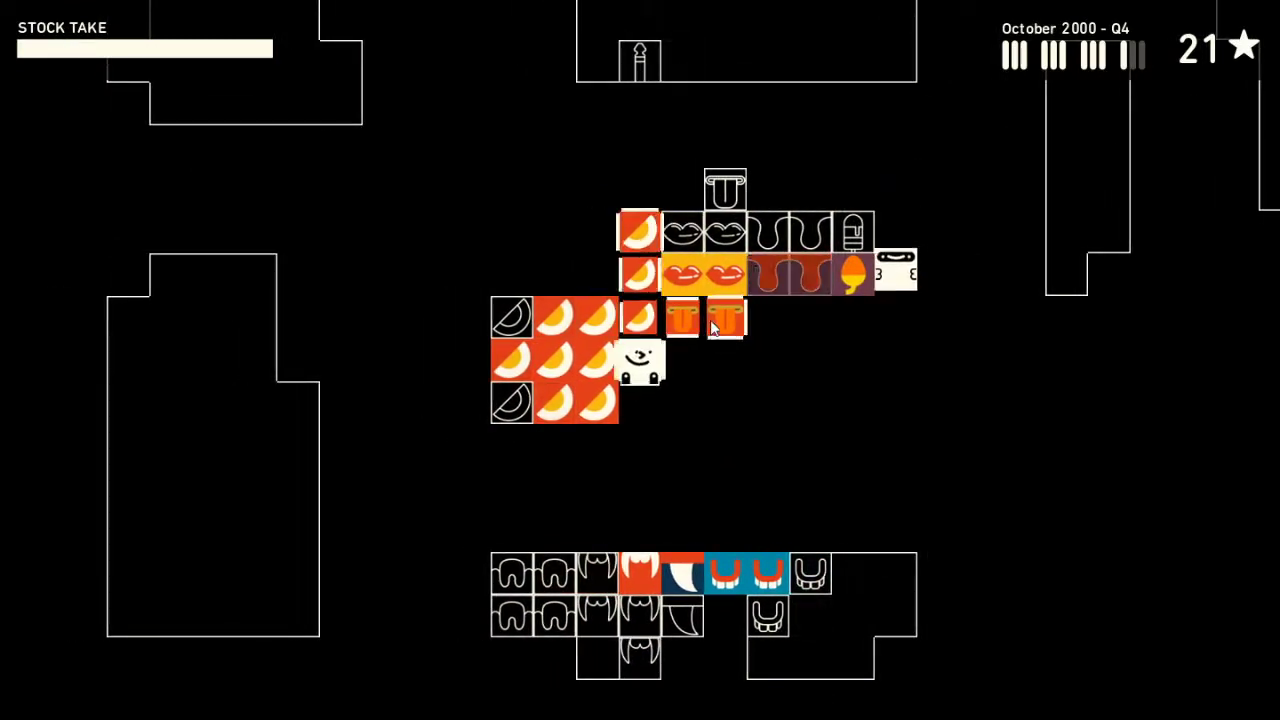
{"action": "key", "text": "Down"}
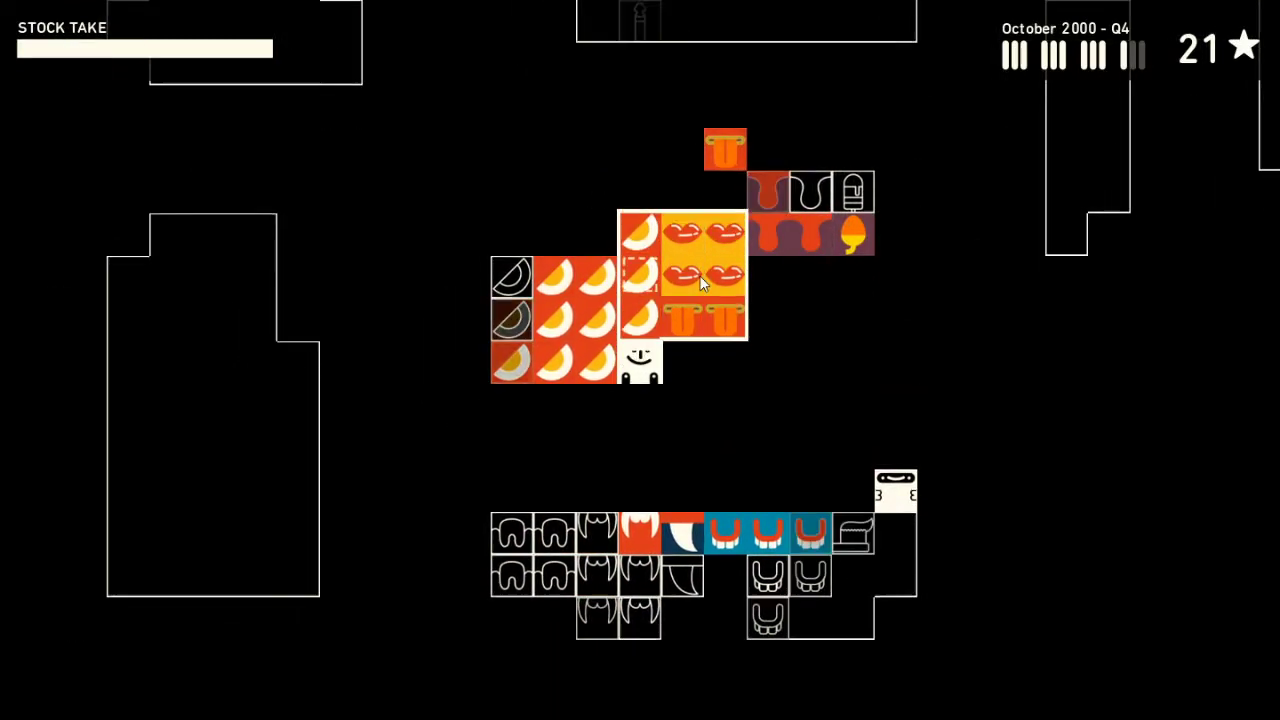
{"action": "key", "text": "Down"}
{"action": "key", "text": "Right"}
{"action": "key", "text": "Right"}
{"action": "key", "text": "Right"}
{"action": "key", "text": "Right"}
- Set the lips boxes beside the orange slices, with the tongue boxes next to them
{"action": "key", "text": "Up"}
{"action": "key", "text": "Up"}
{"action": "key", "text": "Up"}
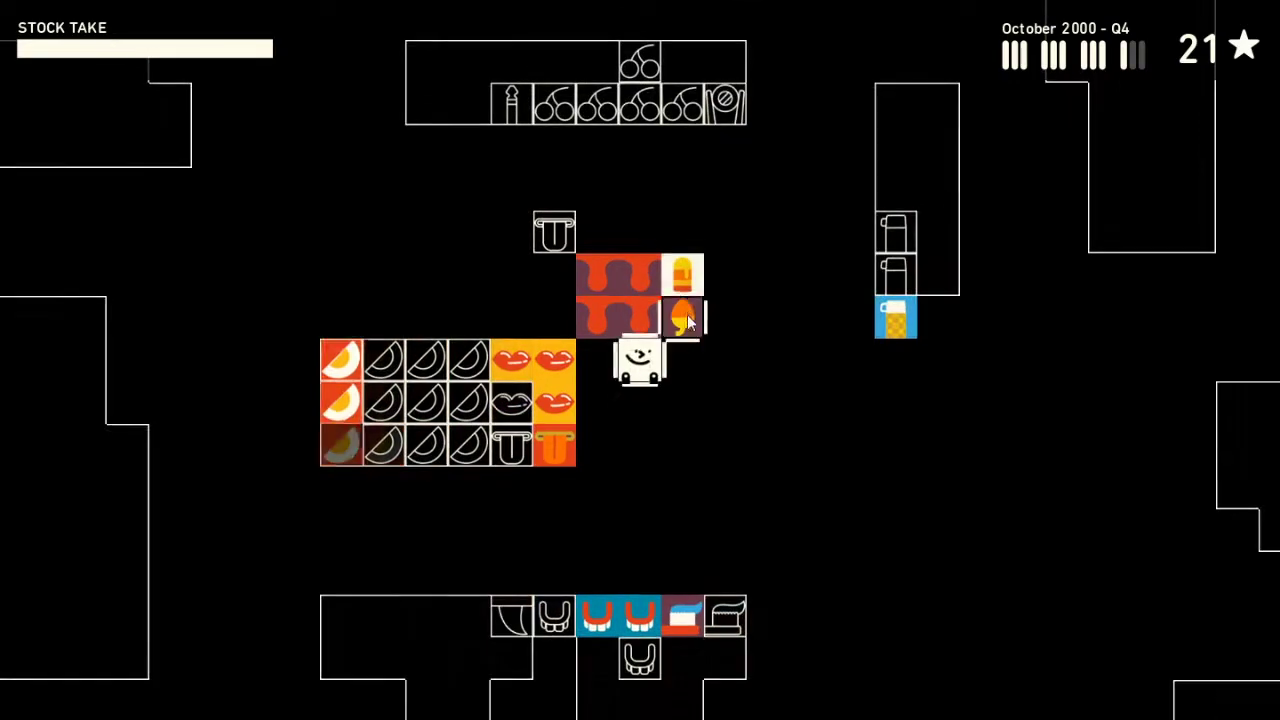
{"action": "key", "text": "Down"}
{"action": "key", "text": "Down"}
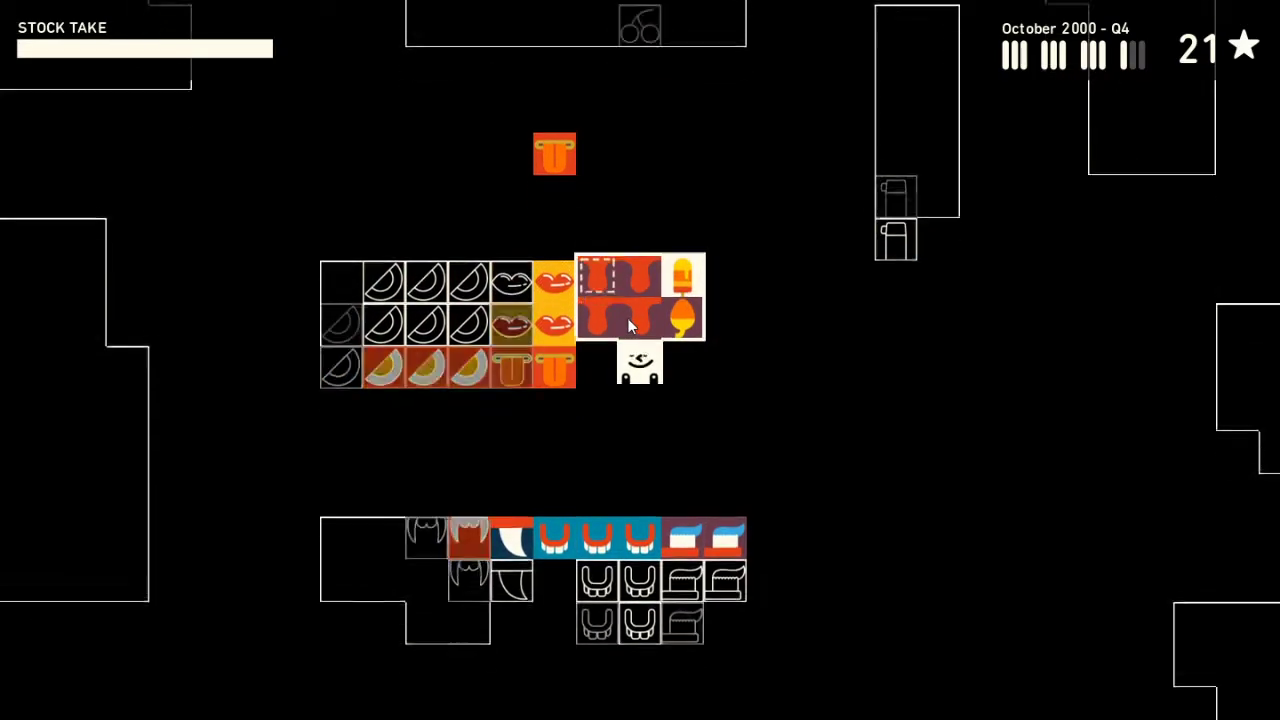
{"action": "key", "text": "Right"}
- Pick up the lone orange box and carry it down and left
{"action": "key", "text": "Up"}
{"action": "key", "text": "Right"}
{"action": "key", "text": "Up"}
{"action": "key", "text": "Up"}
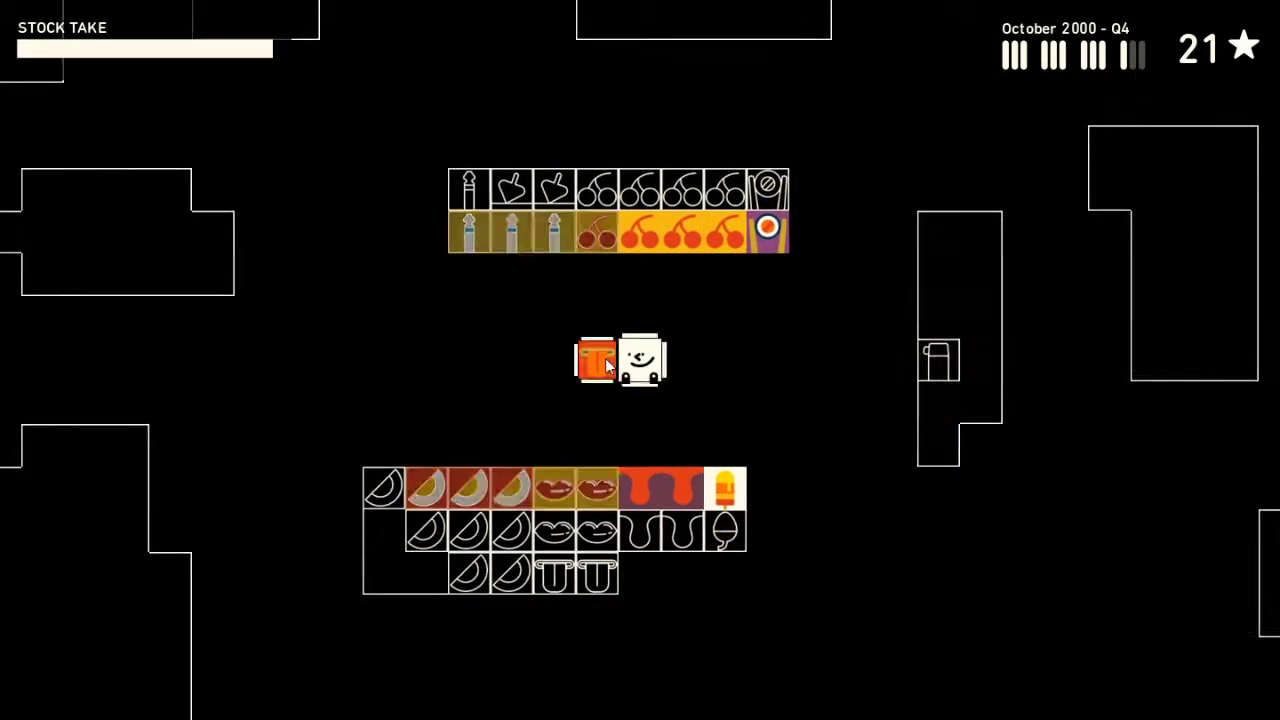
{"action": "key", "text": "Right"}
{"action": "key", "text": "Down"}
- Carry the orange box down and left and drop it with its orange group
{"action": "key", "text": "Down"}
{"action": "key", "text": "Right"}
{"action": "key", "text": "Down"}
{"action": "key", "text": "Down"}
{"action": "key", "text": "Left"}
{"action": "key", "text": "Left"}
{"action": "key", "text": "Left"}
{"action": "key", "text": "Down"}
{"action": "key", "text": "Right"}
{"action": "key", "text": "Left"}
{"action": "key", "text": "Left"}
{"action": "key", "text": "Left"}
{"action": "key", "text": "Down"}
{"action": "key", "text": "Left"}
{"action": "key", "text": "Left"}
{"action": "key", "text": "Left"}
{"action": "key", "text": "Up"}
{"action": "key", "text": "Up"}
{"action": "key", "text": "Up"}
{"action": "key", "text": "Up"}
{"action": "key", "text": "Left"}
{"action": "key", "text": "Left"}
{"action": "key", "text": "Left"}
- Walk along the shelves toward the scattered cherry boxes
{"action": "key", "text": "Up"}
{"action": "key", "text": "Up"}
{"action": "key", "text": "Up"}
{"action": "key", "text": "Right"}
{"action": "key", "text": "Right"}
{"action": "key", "text": "Right"}
{"action": "key", "text": "Right"}
{"action": "key", "text": "Right"}
{"action": "key", "text": "Right"}
{"action": "key", "text": "Up"}
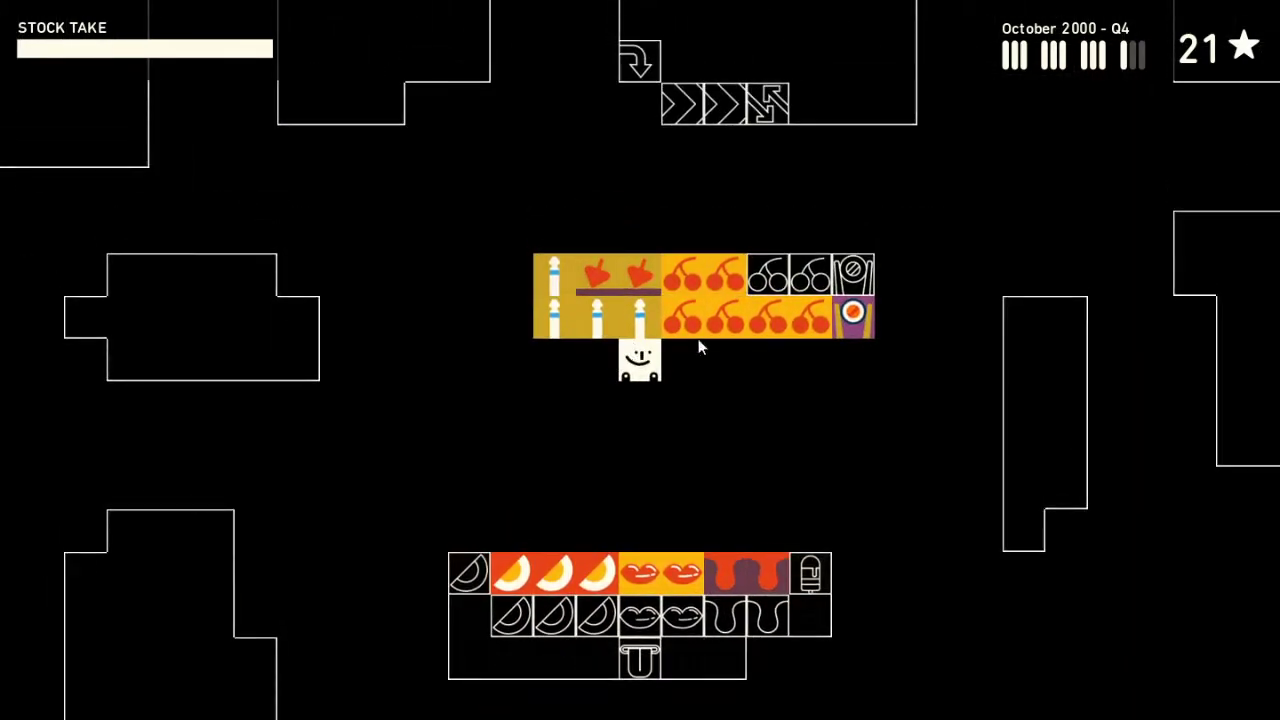
{"action": "key", "text": "Right"}
{"action": "key", "text": "Right"}
{"action": "key", "text": "Right"}
{"action": "key", "text": "Right"}
{"action": "key", "text": "Left"}
{"action": "key", "text": "Left"}
{"action": "key", "text": "Left"}
{"action": "key", "text": "Left"}
{"action": "key", "text": "Left"}
{"action": "key", "text": "Down"}
{"action": "key", "text": "Right"}
{"action": "key", "text": "Right"}
{"action": "key", "text": "Left"}
{"action": "key", "text": "Left"}
{"action": "key", "text": "Left"}
{"action": "key", "text": "Left"}
{"action": "key", "text": "Left"}
{"action": "key", "text": "Left"}
- Head back around the nearby boxes and pick up a column of three cherry boxes
{"action": "key", "text": "Up"}
{"action": "key", "text": "Down"}
{"action": "key", "text": "Right"}
{"action": "key", "text": "Right"}
{"action": "key", "text": "Right"}
{"action": "key", "text": "Up"}
{"action": "key", "text": "Up"}
{"action": "key", "text": "Left"}
{"action": "key", "text": "Right"}
{"action": "key", "text": "Right"}
{"action": "key", "text": "Right"}
{"action": "key", "text": "Left"}
{"action": "key", "text": "Up"}
{"action": "key", "text": "Right"}
{"action": "key", "text": "Up"}
{"action": "key", "text": "Right"}
{"action": "key", "text": "Up"}
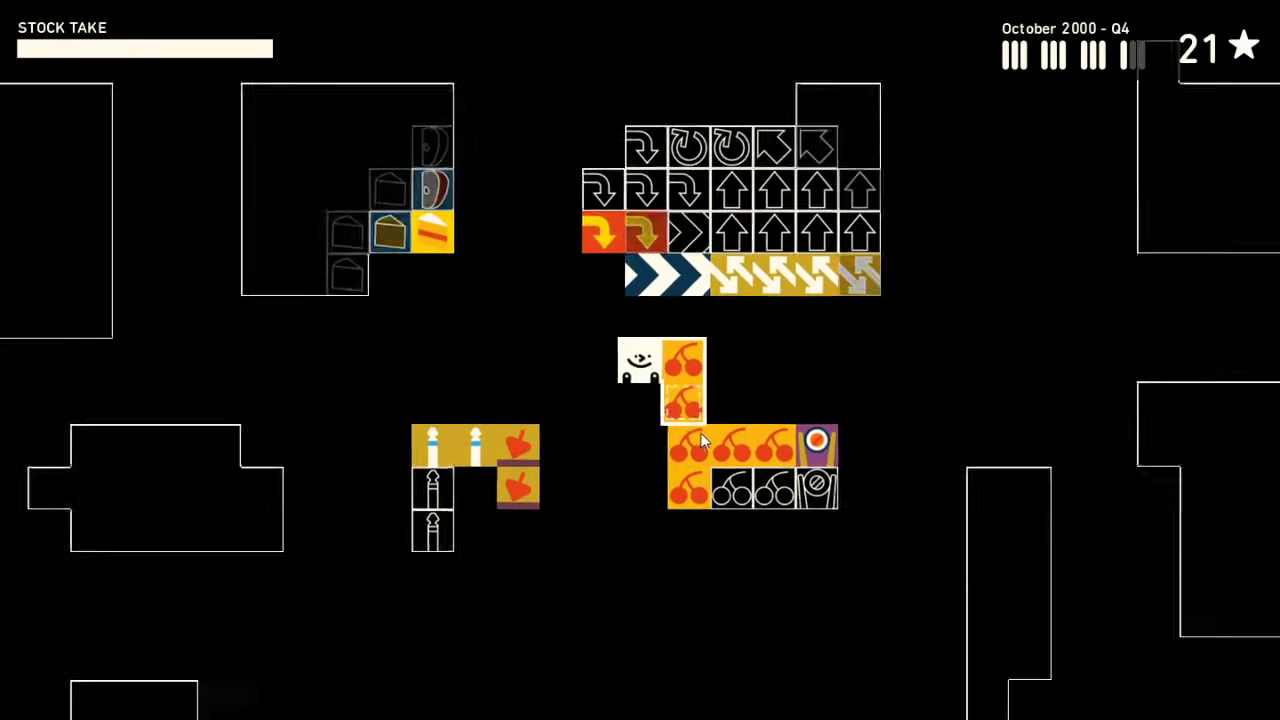
{"action": "key", "text": "Left"}
{"action": "key", "text": "Left"}
{"action": "key", "text": "Down"}
{"action": "key", "text": "Down"}
- Set the cherry columns into the cherry group and pick up the purple boxes
{"action": "key", "text": "Right"}
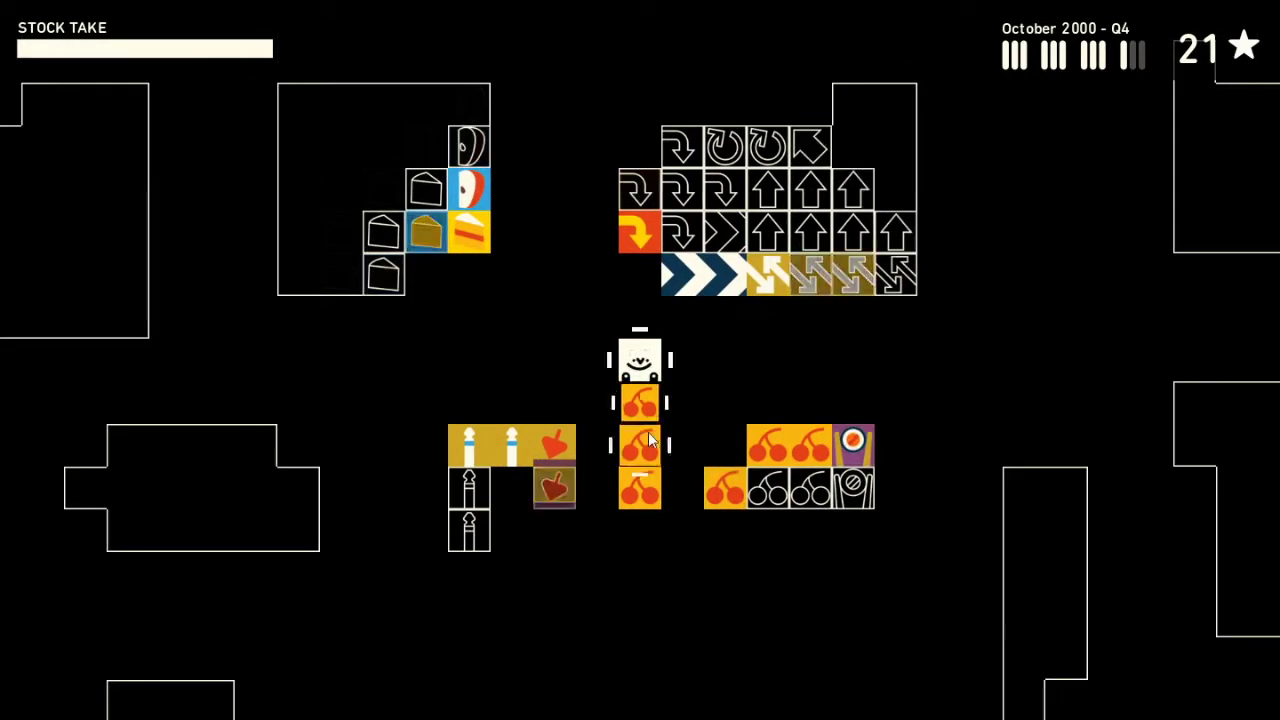
{"action": "key", "text": "Left"}
{"action": "key", "text": "space"}
{"action": "key", "text": "Right"}
{"action": "key", "text": "Right"}
{"action": "key", "text": "Right"}
{"action": "key", "text": "Right"}
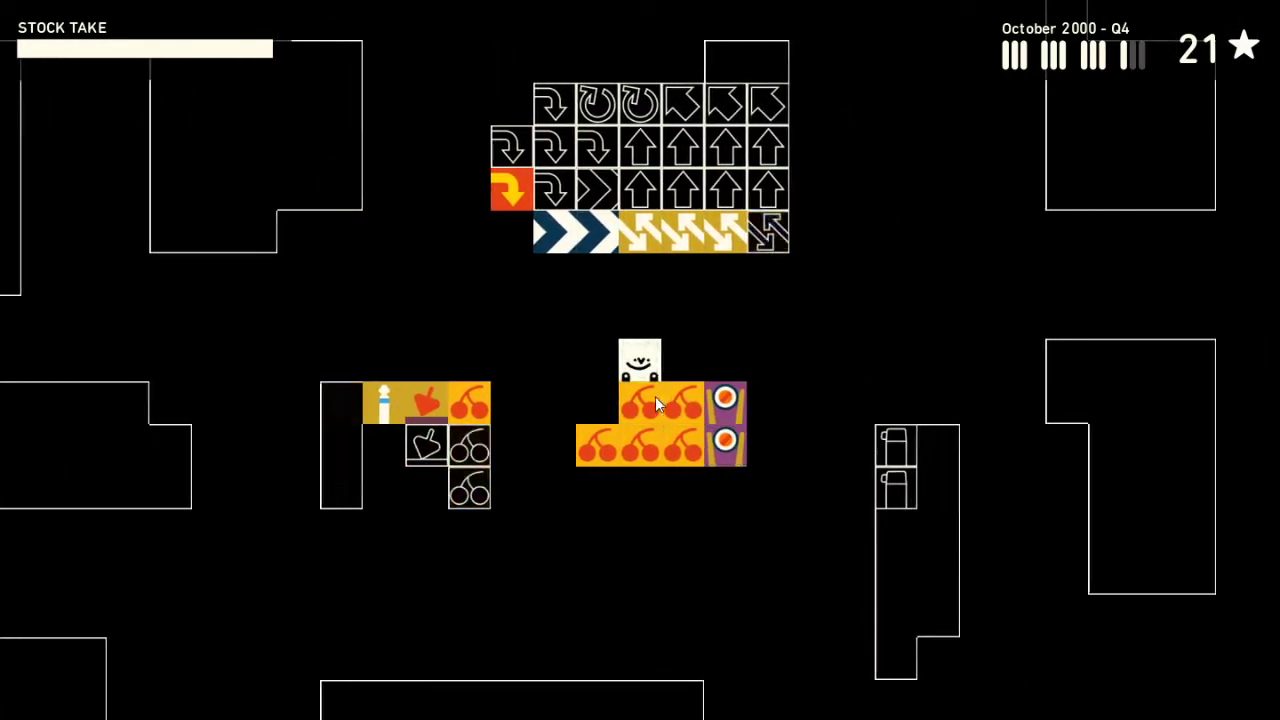
{"action": "key", "text": "Left"}
{"action": "key", "text": "Down"}
{"action": "key", "text": "Down"}
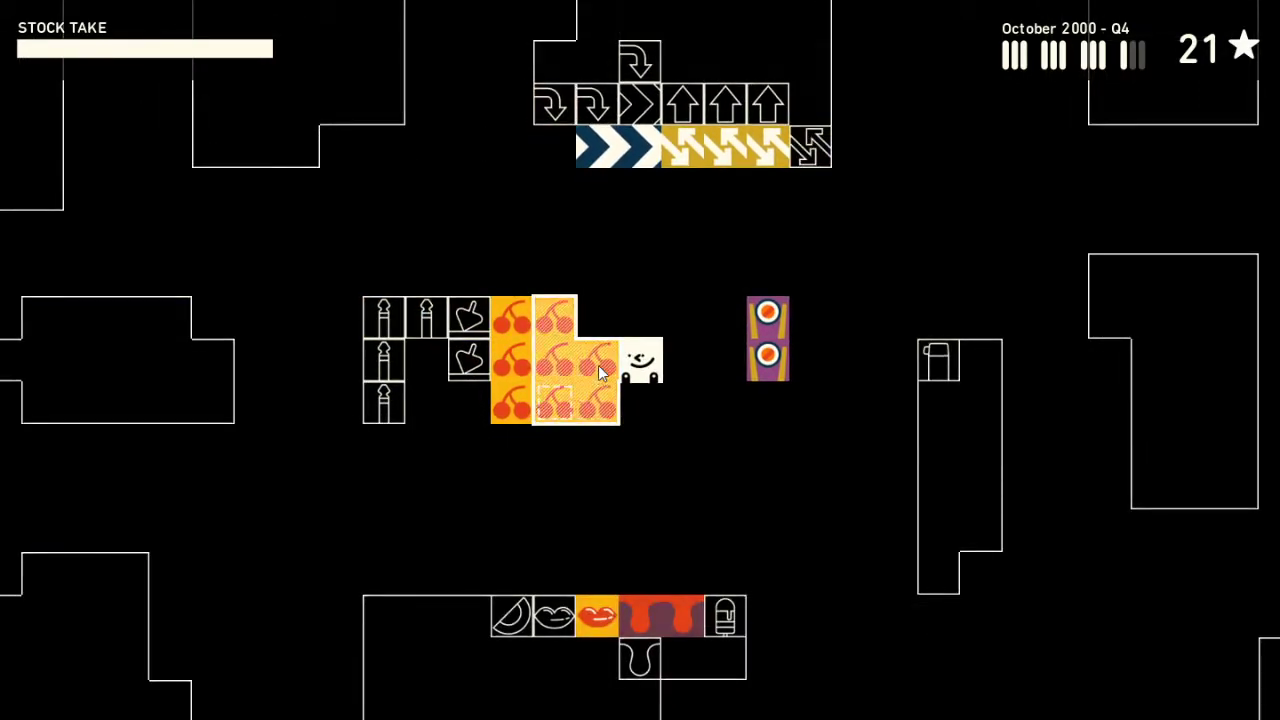
{"action": "key", "text": "space"}
{"action": "key", "text": "Right"}
{"action": "key", "text": "Right"}
{"action": "key", "text": "space"}
{"action": "key", "text": "Left"}
{"action": "key", "text": "Left"}
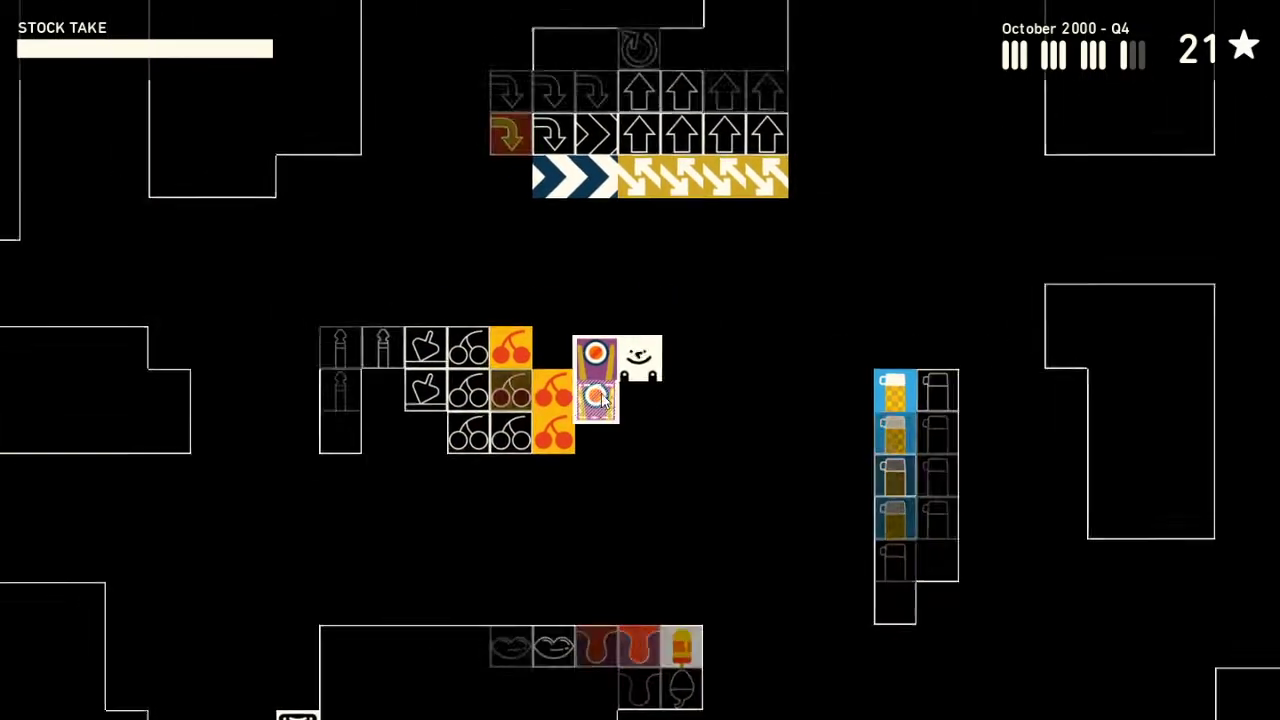
- Set the purple boxes beside the cherries and pick up four beer boxes
{"action": "key", "text": "space"}
{"action": "key", "text": "Right"}
{"action": "key", "text": "Right"}
{"action": "key", "text": "Right"}
{"action": "key", "text": "Right"}
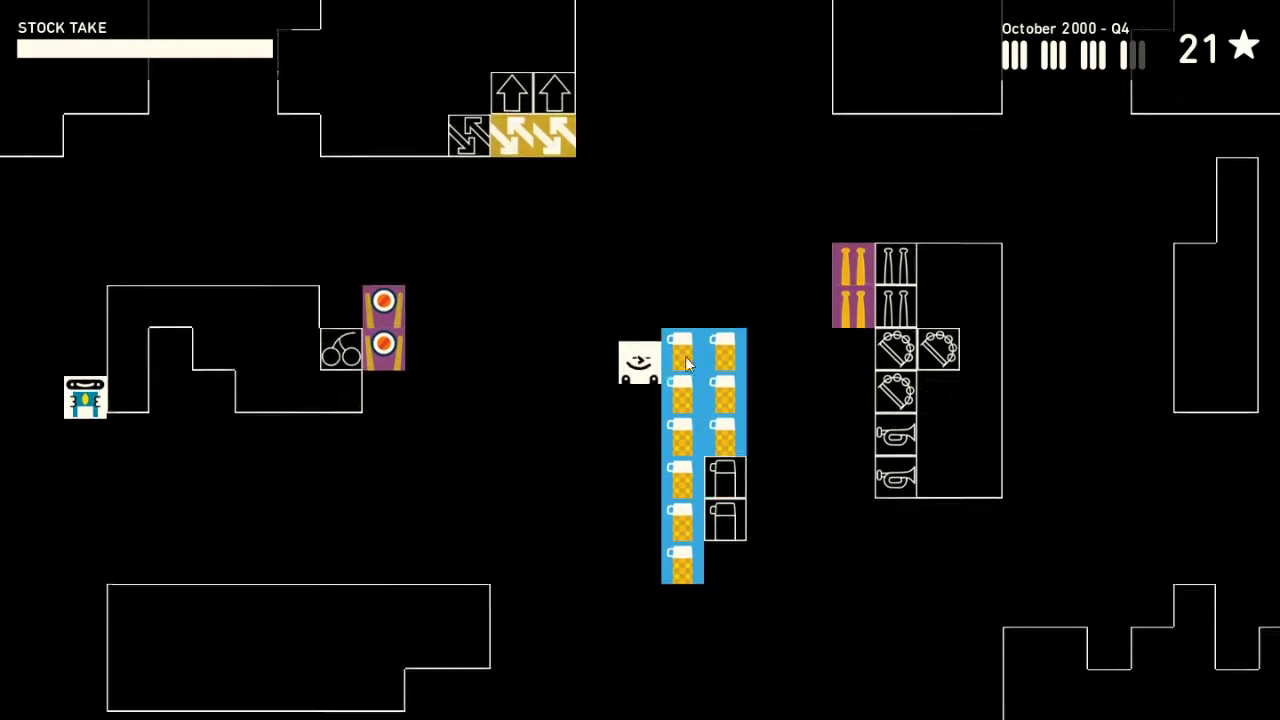
{"action": "key", "text": "space"}
{"action": "key", "text": "Left"}
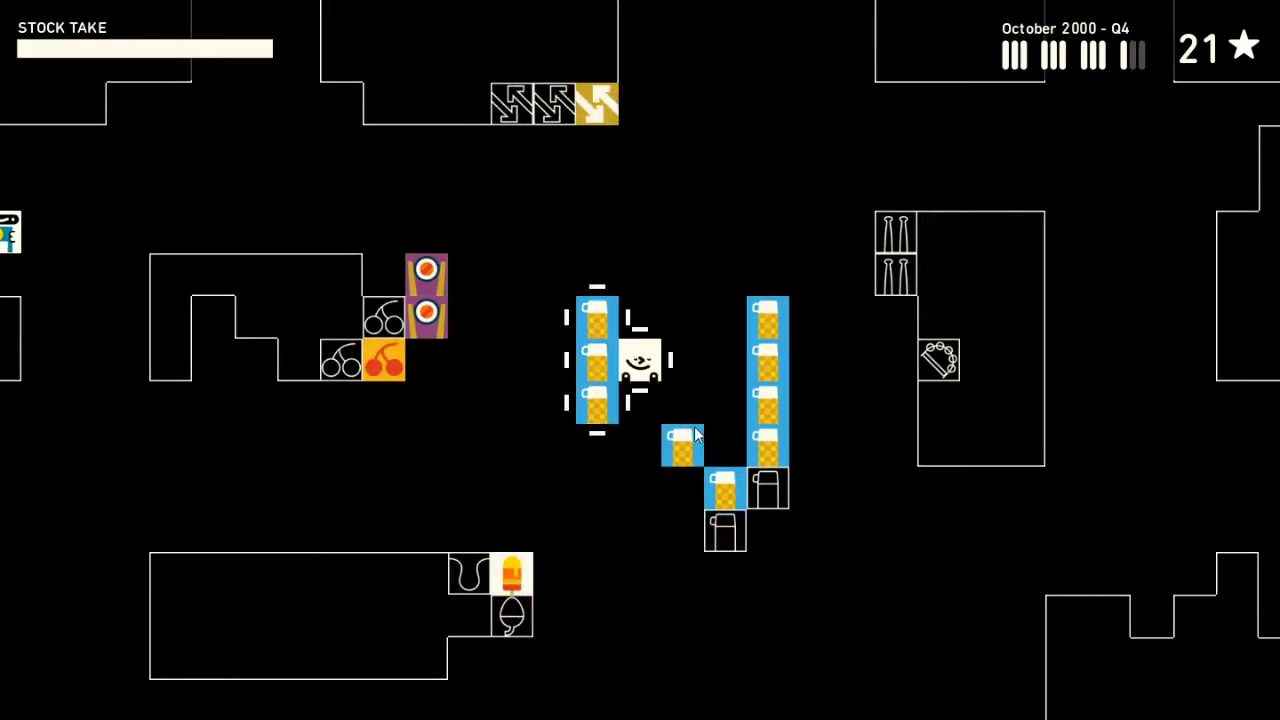
- Drop three beers beside the purple boxes and add one to the left beer column
{"action": "key", "text": "Left"}
{"action": "key", "text": "Left"}
{"action": "key", "text": "Left"}
{"action": "key", "text": "Up"}
{"action": "key", "text": "space"}
{"action": "key", "text": "Right"}
{"action": "key", "text": "Right"}
{"action": "key", "text": "Right"}
{"action": "key", "text": "Right"}
{"action": "key", "text": "Down"}
{"action": "key", "text": "Down"}
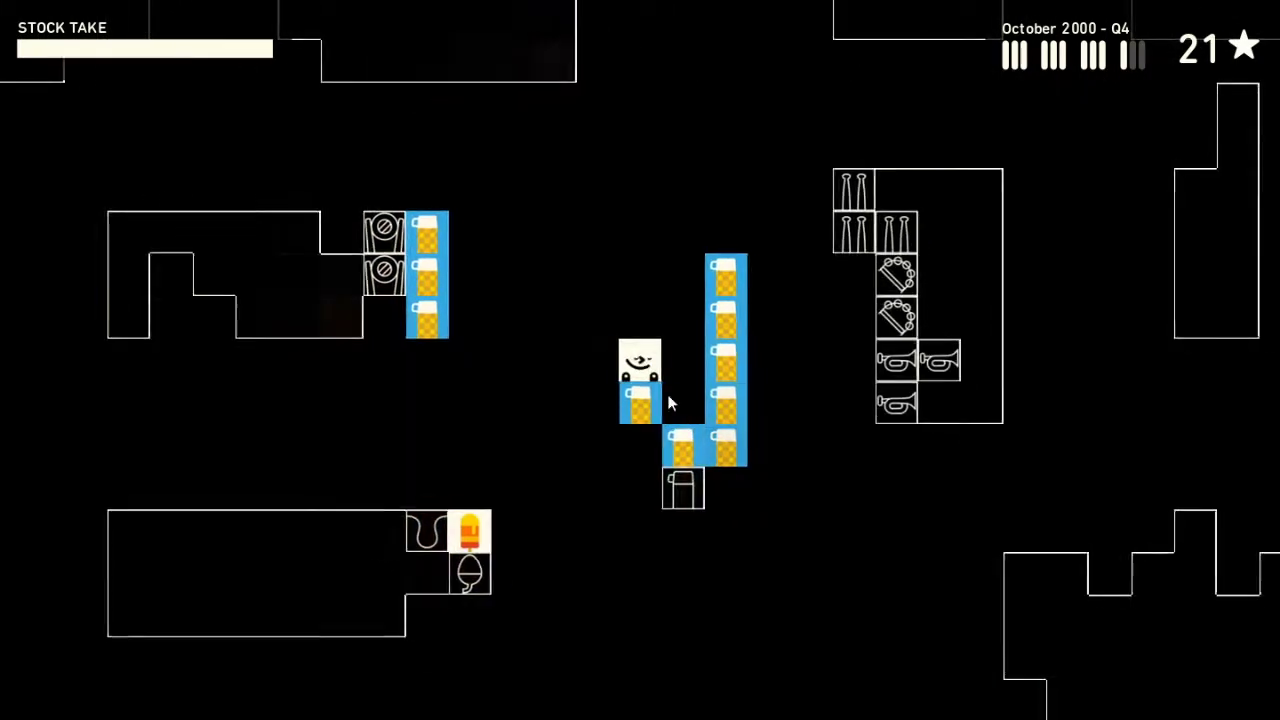
{"action": "key", "text": "Right"}
{"action": "key", "text": "space"}
{"action": "key", "text": "Left"}
{"action": "key", "text": "Down"}
{"action": "key", "text": "Down"}
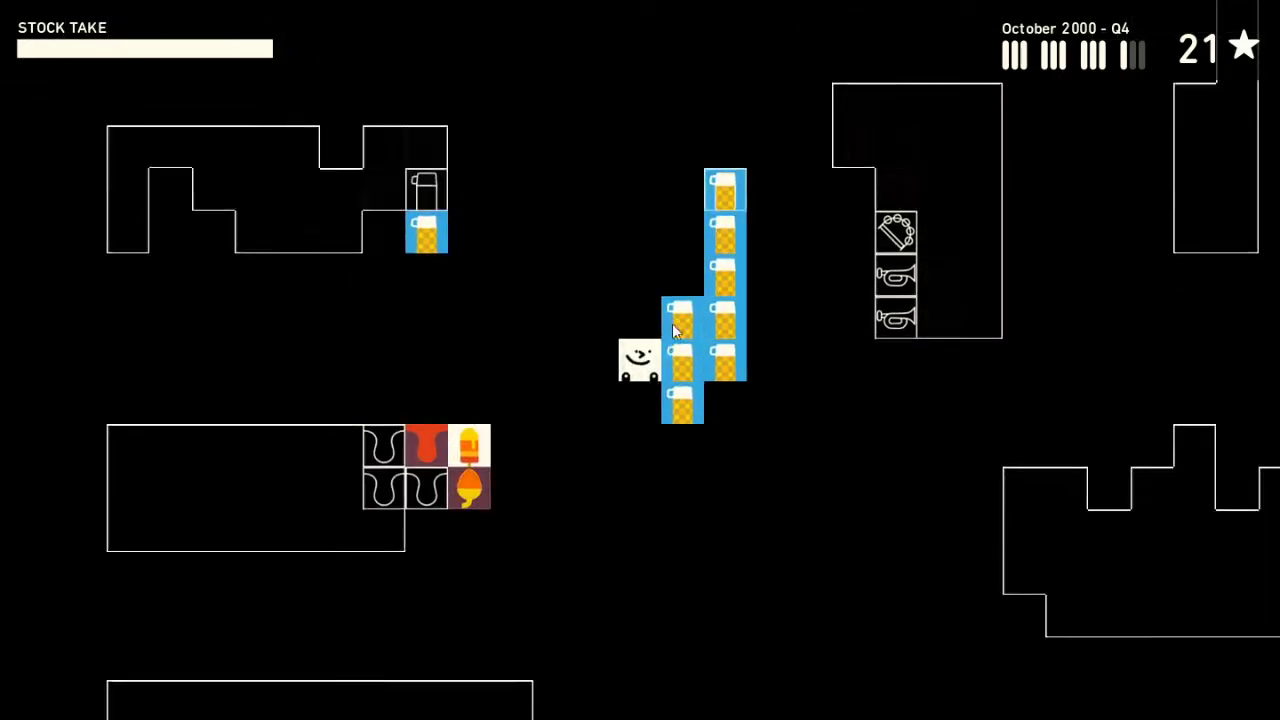
- Place three more beers and a loose beer column beside the beer stack
{"action": "key", "text": "Left"}
{"action": "key", "text": "Up"}
{"action": "key", "text": "Up"}
{"action": "key", "text": "Up"}
{"action": "key", "text": "Left"}
{"action": "key", "text": "Left"}
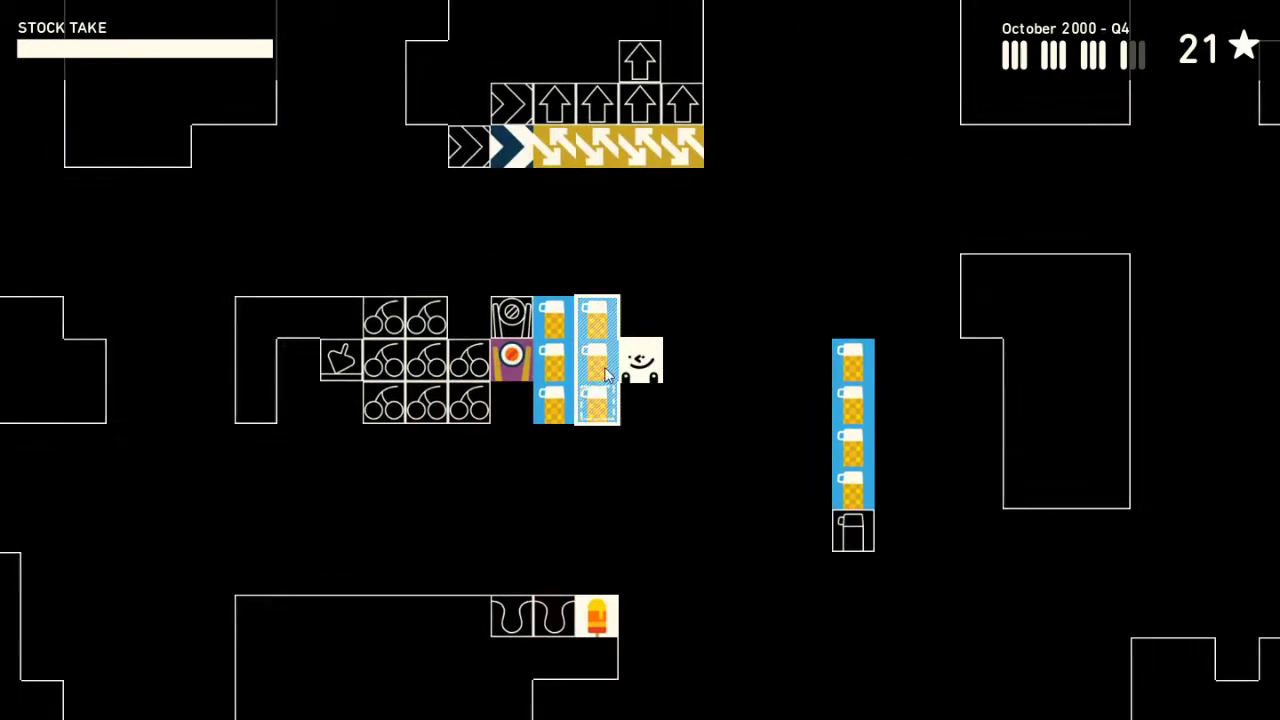
{"action": "key", "text": "space"}
{"action": "key", "text": "Right"}
{"action": "key", "text": "Right"}
{"action": "key", "text": "Right"}
{"action": "key", "text": "Right"}
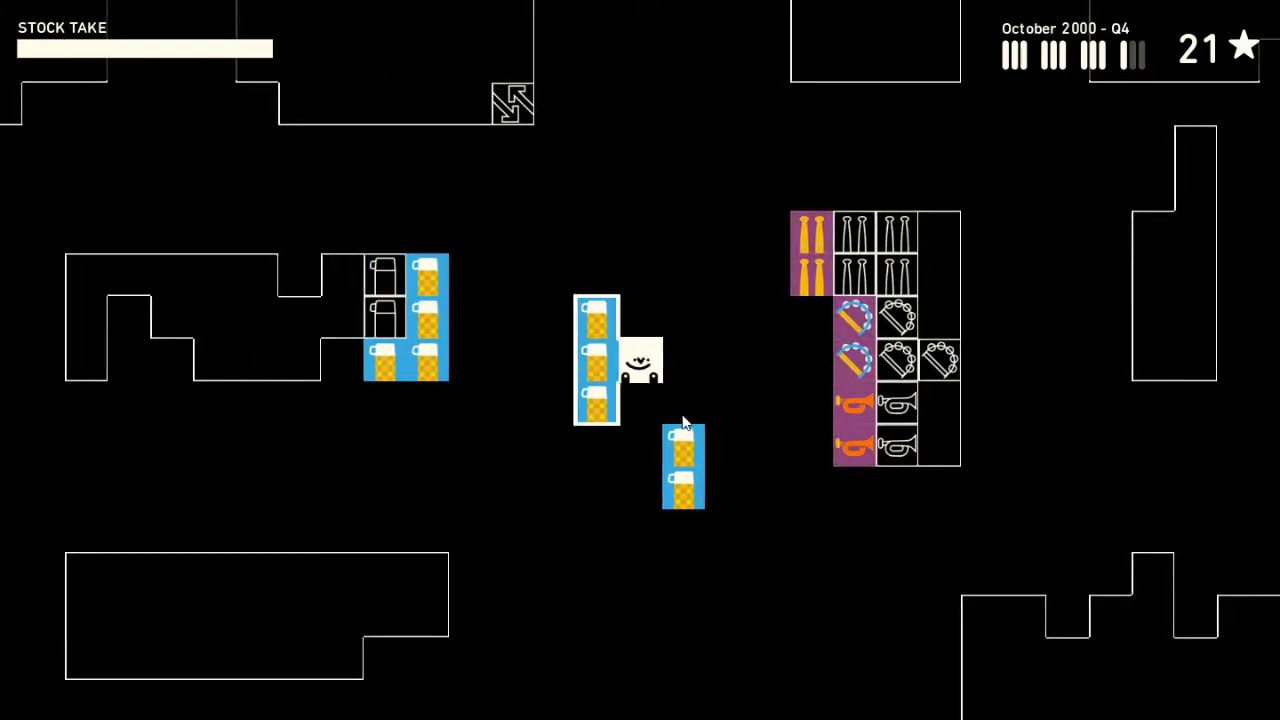
{"action": "key", "text": "Left"}
{"action": "key", "text": "Left"}
{"action": "key", "text": "Left"}
{"action": "key", "text": "Up"}
{"action": "key", "text": "Right"}
{"action": "key", "text": "Right"}
{"action": "key", "text": "Right"}
- Slot the lone beer column into the beer stack and head toward the toothpaste shelves
{"action": "key", "text": "Down"}
{"action": "key", "text": "Down"}
{"action": "key", "text": "Down"}
{"action": "key", "text": "space"}
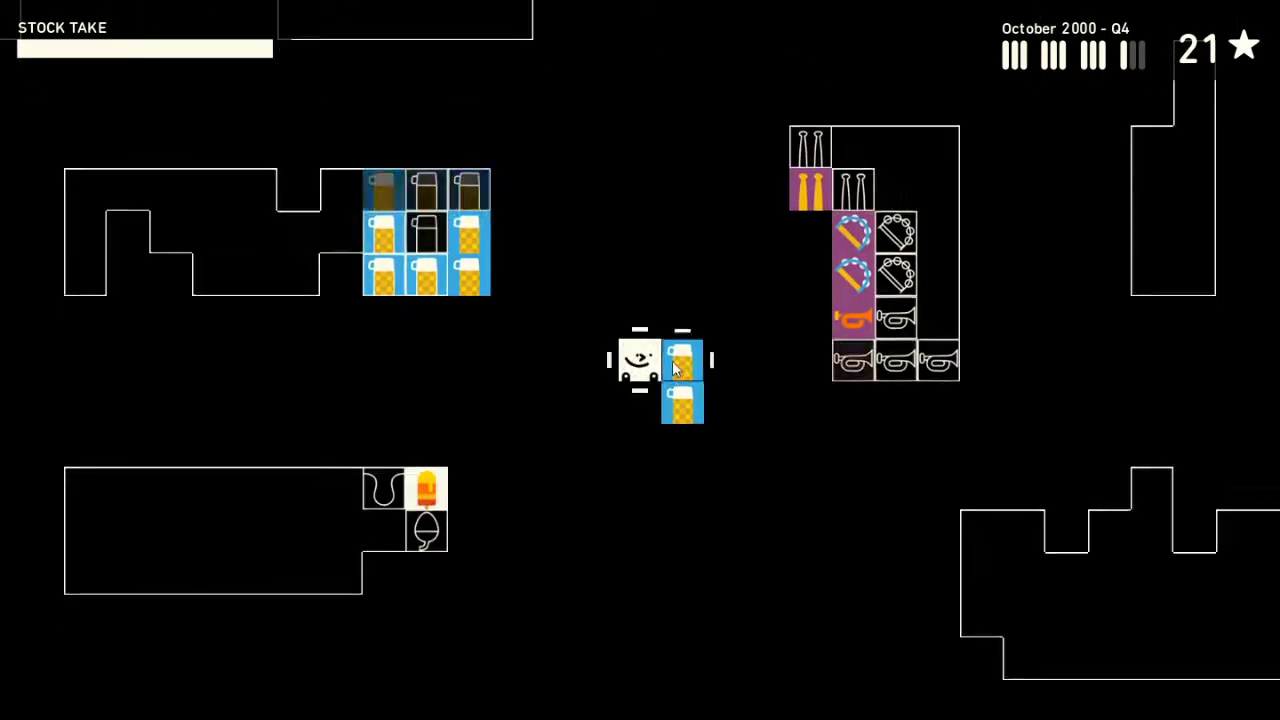
{"action": "key", "text": "Up"}
{"action": "key", "text": "Left"}
{"action": "key", "text": "Left"}
{"action": "key", "text": "space"}
{"action": "key", "text": "Down"}
{"action": "key", "text": "Down"}
{"action": "key", "text": "Down"}
{"action": "key", "text": "Down"}
{"action": "key", "text": "Down"}
{"action": "key", "text": "Down"}
{"action": "key", "text": "Down"}
{"action": "key", "text": "Down"}
{"action": "key", "text": "Down"}
{"action": "key", "text": "Down"}
{"action": "key", "text": "Down"}
- Pick up the stray beer box and carry it upward
{"action": "key", "text": "Down"}
{"action": "key", "text": "Down"}
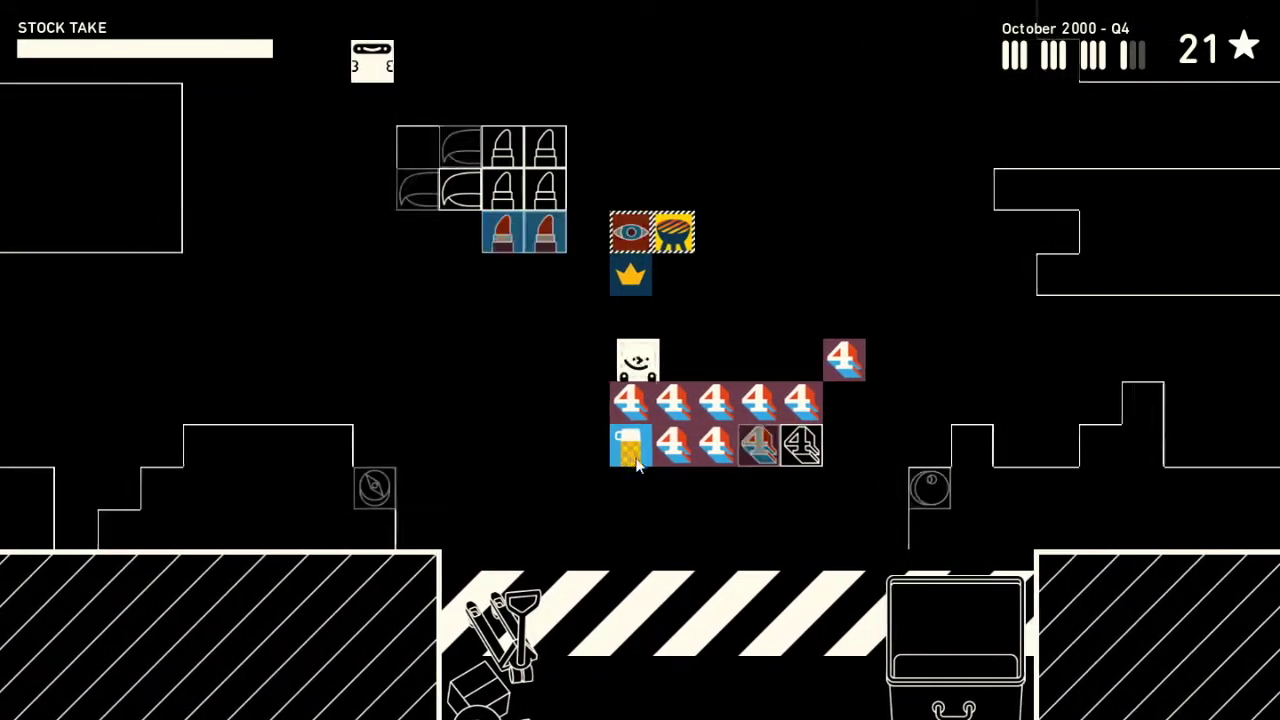
{"action": "key", "text": "Down"}
{"action": "key", "text": "Down"}
{"action": "key", "text": "Left"}
{"action": "key", "text": "Left"}
{"action": "key", "text": "Right"}
{"action": "key", "text": "Up"}
{"action": "key", "text": "Up"}
{"action": "key", "text": "Left"}
{"action": "key", "text": "Left"}
{"action": "key", "text": "Right"}
{"action": "key", "text": "Right"}
{"action": "key", "text": "Right"}
{"action": "key", "text": "Up"}
{"action": "key", "text": "Up"}
{"action": "key", "text": "Up"}
{"action": "key", "text": "Up"}
{"action": "key", "text": "Right"}
{"action": "key", "text": "Right"}
- Drop the stray beer box into the beer stack
{"action": "key", "text": "Left"}
{"action": "key", "text": "Up"}
{"action": "key", "text": "Up"}
{"action": "key", "text": "Up"}
{"action": "key", "text": "Up"}
{"action": "key", "text": "Up"}
{"action": "key", "text": "Up"}
{"action": "key", "text": "Up"}
{"action": "key", "text": "Up"}
{"action": "key", "text": "Left"}
{"action": "key", "text": "Up"}
{"action": "key", "text": "Up"}
{"action": "key", "text": "Up"}
{"action": "key", "text": "Up"}
{"action": "key", "text": "Up"}
{"action": "key", "text": "Up"}
{"action": "key", "text": "Up"}
{"action": "key", "text": "Up"}
{"action": "key", "text": "Left"}
{"action": "key", "text": "Down"}
{"action": "key", "text": "space"}
{"action": "key", "text": "Right"}
- Walk back down and pick up a 4 box
{"action": "key", "text": "Down"}
{"action": "key", "text": "Down"}
{"action": "key", "text": "Right"}
{"action": "key", "text": "Right"}
{"action": "key", "text": "Down"}
{"action": "key", "text": "Down"}
{"action": "key", "text": "Down"}
{"action": "key", "text": "Down"}
{"action": "key", "text": "Down"}
{"action": "key", "text": "Down"}
{"action": "key", "text": "Down"}
{"action": "key", "text": "Down"}
{"action": "key", "text": "Down"}
{"action": "key", "text": "Down"}
{"action": "key", "text": "Down"}
{"action": "key", "text": "Down"}
{"action": "key", "text": "Up"}
{"action": "key", "text": "Right"}
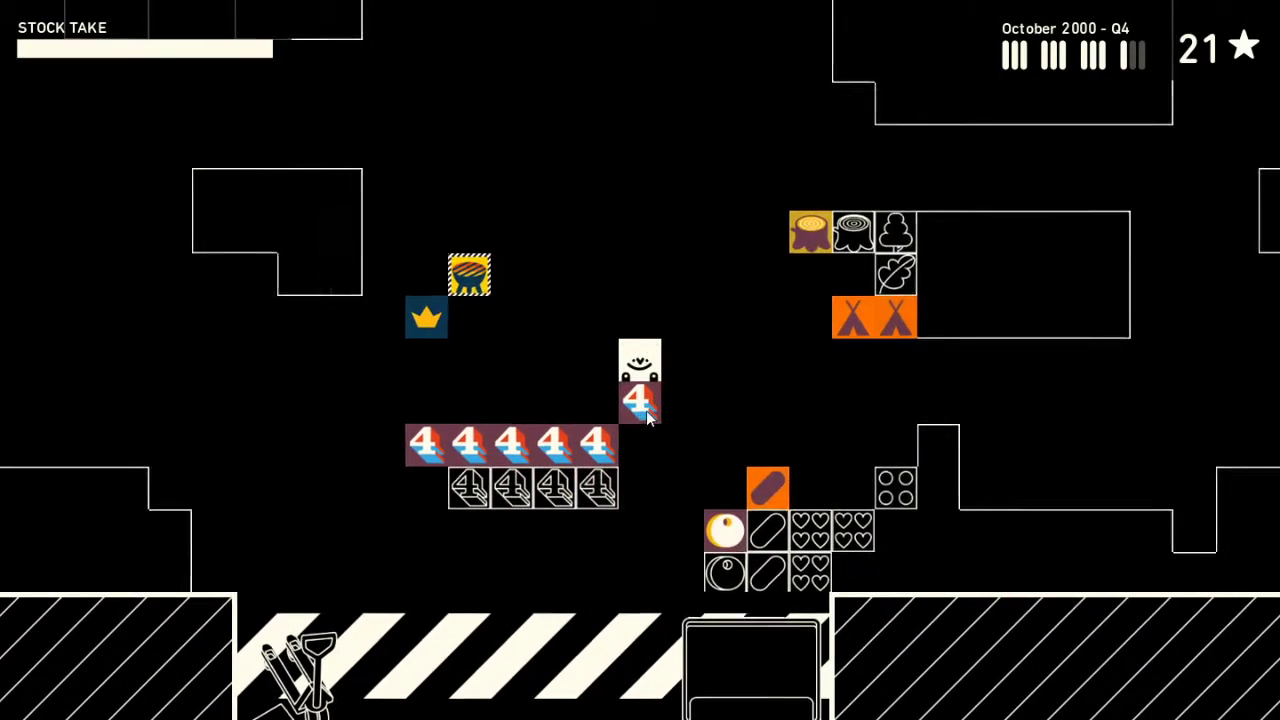
- Set the carried 4 box into the 4 row
{"action": "key", "text": "Left"}
{"action": "key", "text": "Left"}
{"action": "key", "text": "Left"}
{"action": "key", "text": "Down"}
{"action": "key", "text": "Down"}
{"action": "key", "text": "Down"}
{"action": "key", "text": "Down"}
{"action": "key", "text": "Right"}
{"action": "key", "text": "Right"}
{"action": "key", "text": "Right"}
{"action": "key", "text": "Right"}
{"action": "key", "text": "Up"}
{"action": "key", "text": "Left"}
{"action": "key", "text": "Right"}
{"action": "key", "text": "space"}
{"action": "key", "text": "Up"}
{"action": "key", "text": "Up"}
{"action": "key", "text": "Right"}
{"action": "key", "text": "Right"}
{"action": "key", "text": "Right"}
{"action": "key", "text": "Right"}
{"action": "key", "text": "Right"}
{"action": "key", "text": "Right"}
{"action": "key", "text": "Right"}
{"action": "key", "text": "Right"}
{"action": "key", "text": "Right"}
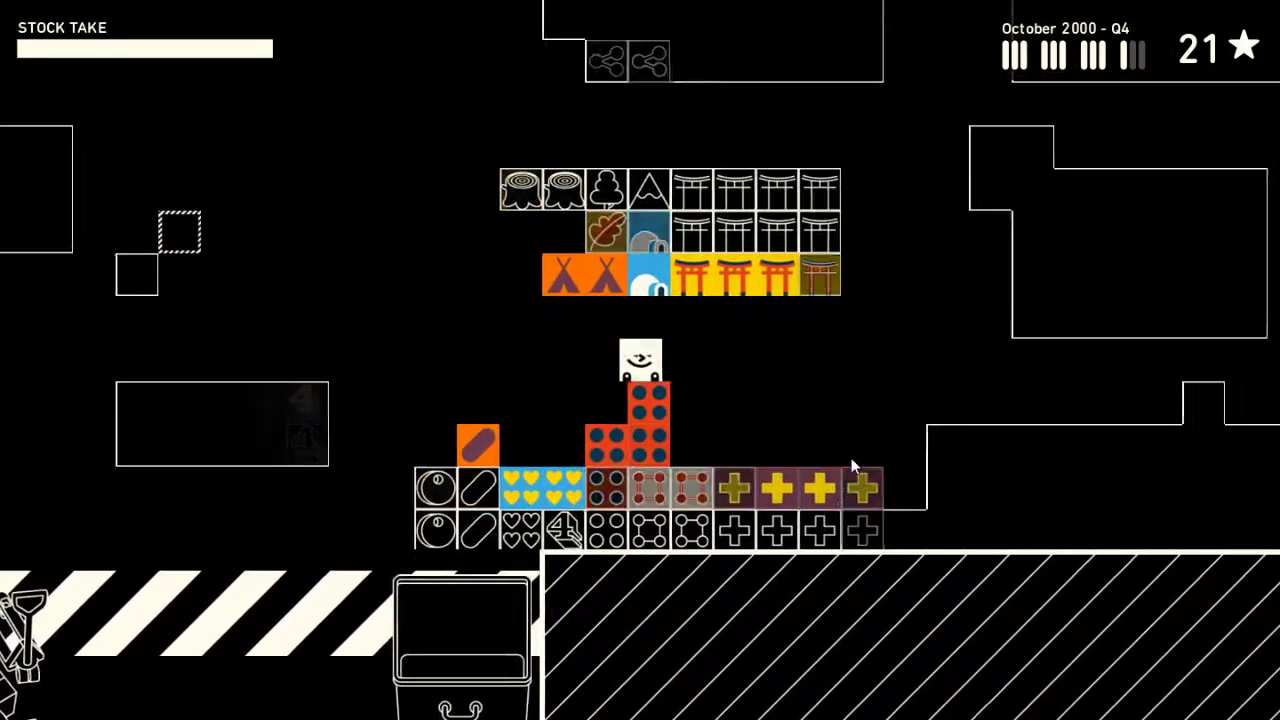
- Walk back across the floor and rearrange boxes in the nearby stacks
{"action": "key", "text": "Left"}
{"action": "key", "text": "Left"}
{"action": "key", "text": "Down"}
{"action": "key", "text": "Down"}
{"action": "key", "text": "Up"}
{"action": "key", "text": "Up"}
{"action": "key", "text": "Right"}
{"action": "key", "text": "Right"}
{"action": "key", "text": "space"}
{"action": "key", "text": "Left"}
{"action": "key", "text": "Left"}
{"action": "key", "text": "Down"}
{"action": "key", "text": "Down"}
{"action": "key", "text": "space"}
- Carry another 4 box onto the 4 rows
{"action": "key", "text": "space"}
{"action": "key", "text": "Left"}
{"action": "key", "text": "Up"}
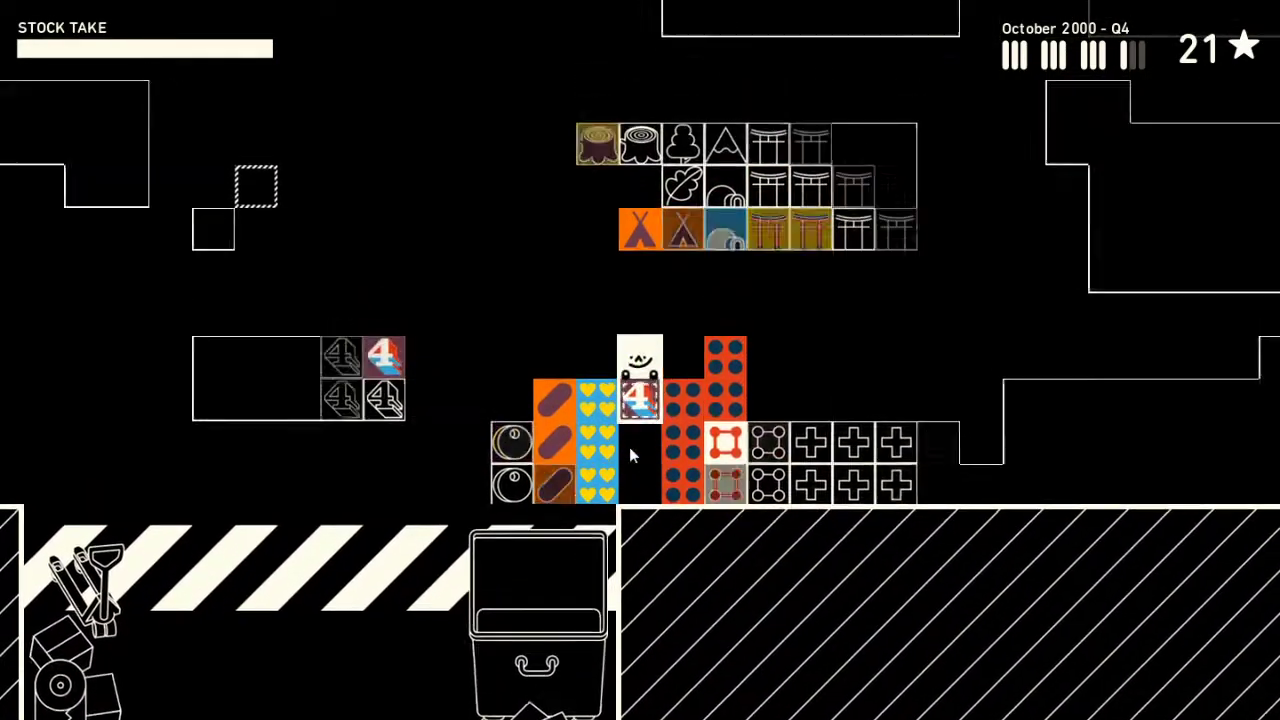
{"action": "key", "text": "Left"}
{"action": "key", "text": "Left"}
{"action": "key", "text": "Up"}
{"action": "key", "text": "Up"}
{"action": "key", "text": "Left"}
{"action": "key", "text": "space"}
{"action": "key", "text": "Right"}
{"action": "key", "text": "Right"}
{"action": "key", "text": "Right"}
- Rearrange the orange, apple and heart boxes
{"action": "key", "text": "Down"}
{"action": "key", "text": "Down"}
{"action": "key", "text": "space"}
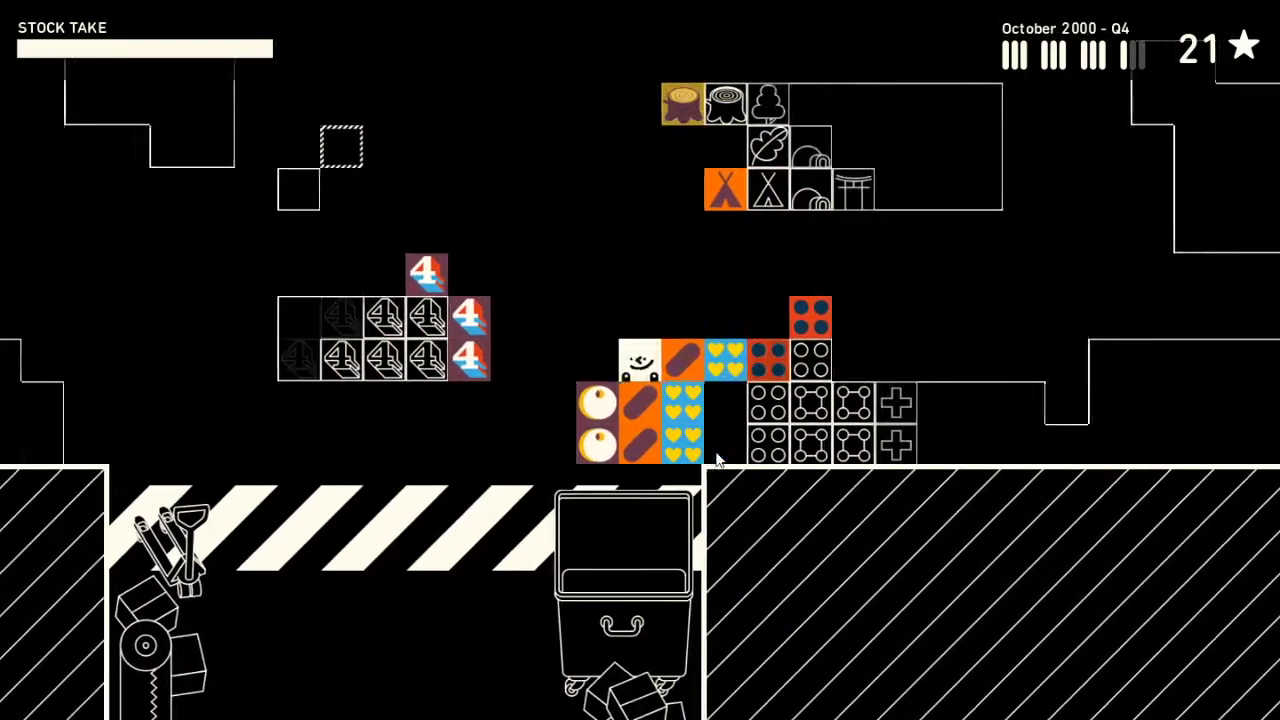
{"action": "key", "text": "Down"}
{"action": "key", "text": "Down"}
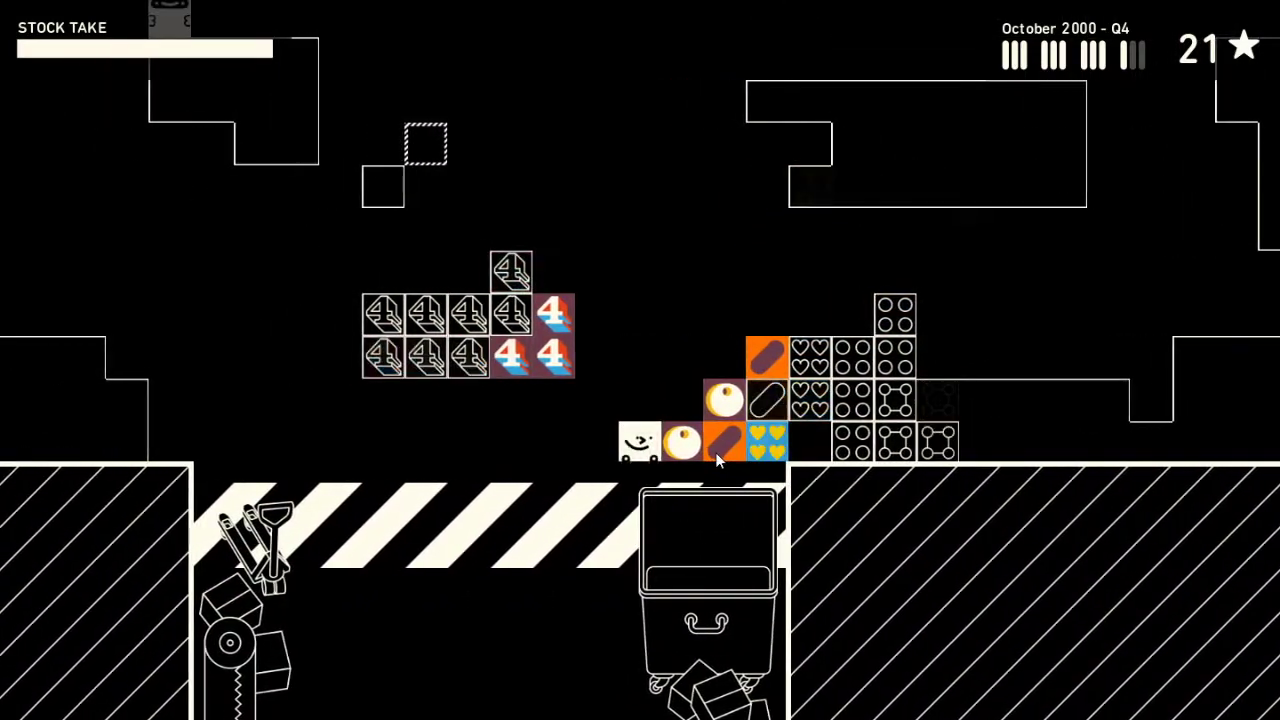
{"action": "key", "text": "Right"}
{"action": "key", "text": "Up"}
{"action": "key", "text": "Up"}
{"action": "key", "text": "Up"}
{"action": "key", "text": "Right"}
{"action": "key", "text": "Right"}
{"action": "key", "text": "Right"}
{"action": "key", "text": "Up"}
{"action": "key", "text": "Right"}
{"action": "key", "text": "Down"}
{"action": "key", "text": "Down"}
- Shuffle boxes around the stacks while working up and to the right
{"action": "key", "text": "Up"}
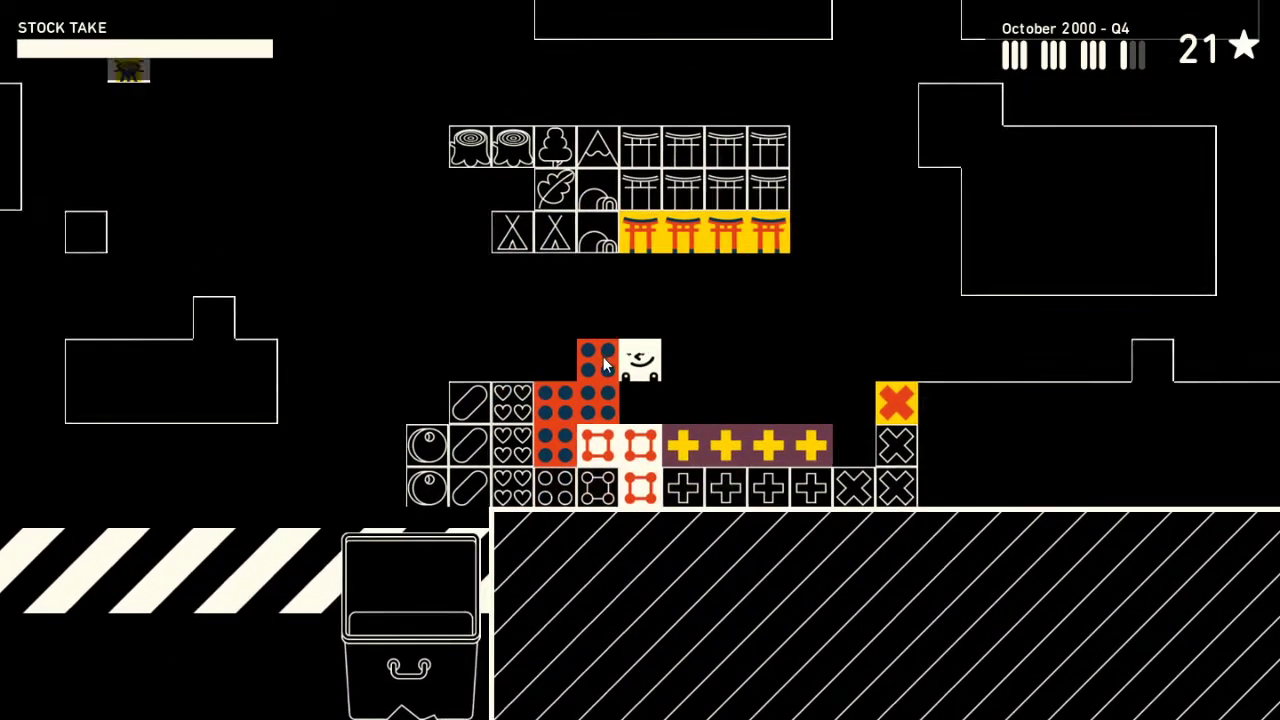
{"action": "key", "text": "Left"}
{"action": "key", "text": "Right"}
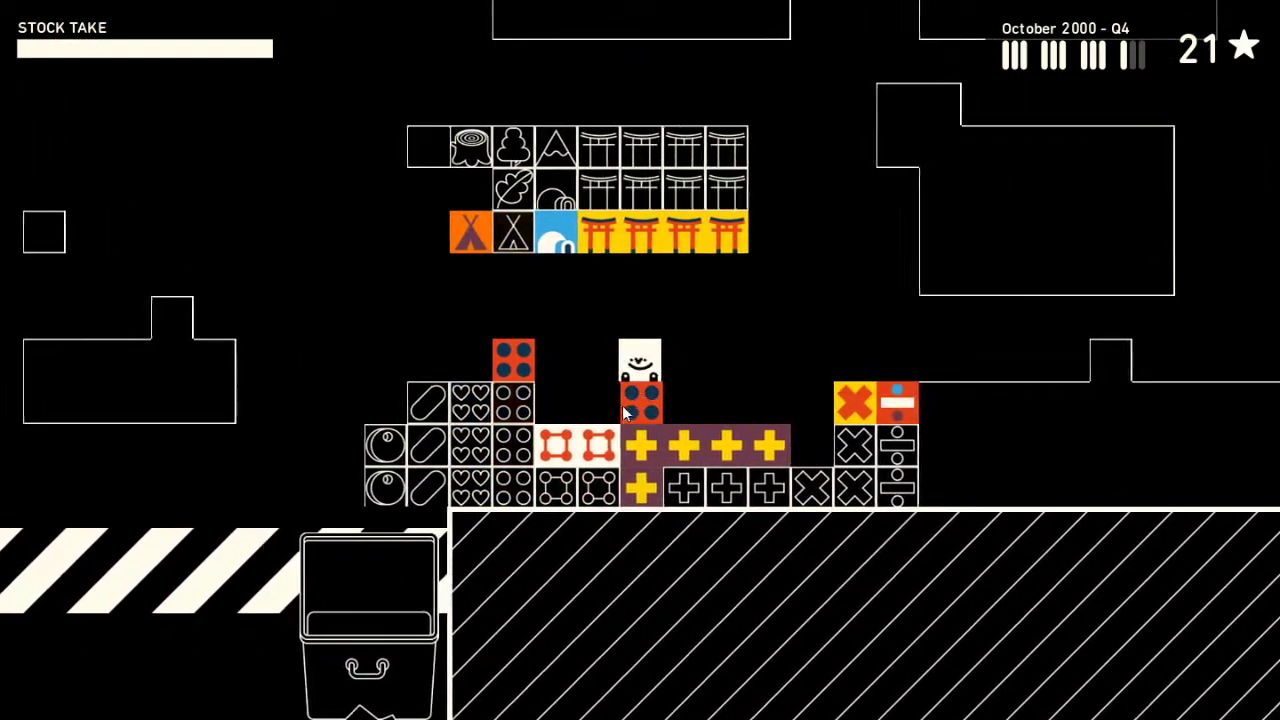
{"action": "key", "text": "Left"}
{"action": "key", "text": "Up"}
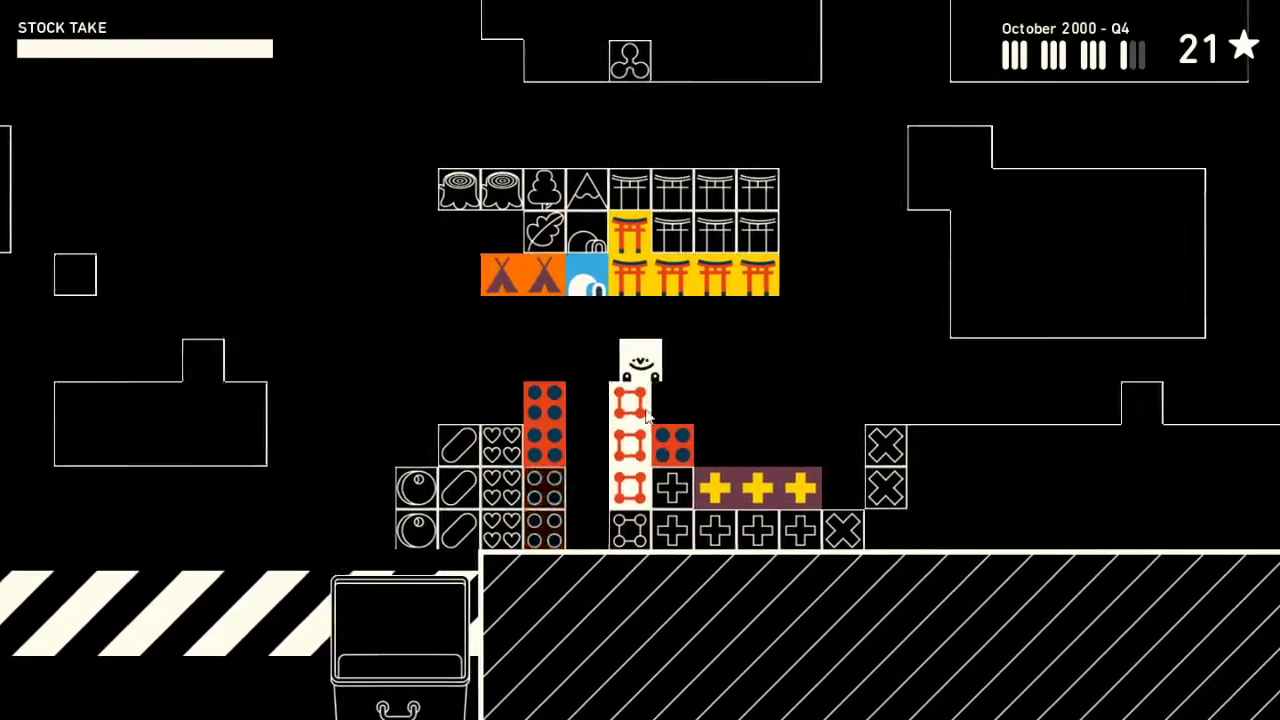
{"action": "key", "text": "Right"}
{"action": "key", "text": "Right"}
{"action": "key", "text": "Up"}
{"action": "key", "text": "Left"}
{"action": "key", "text": "Left"}
{"action": "key", "text": "Down"}
{"action": "key", "text": "Down"}
{"action": "key", "text": "Down"}
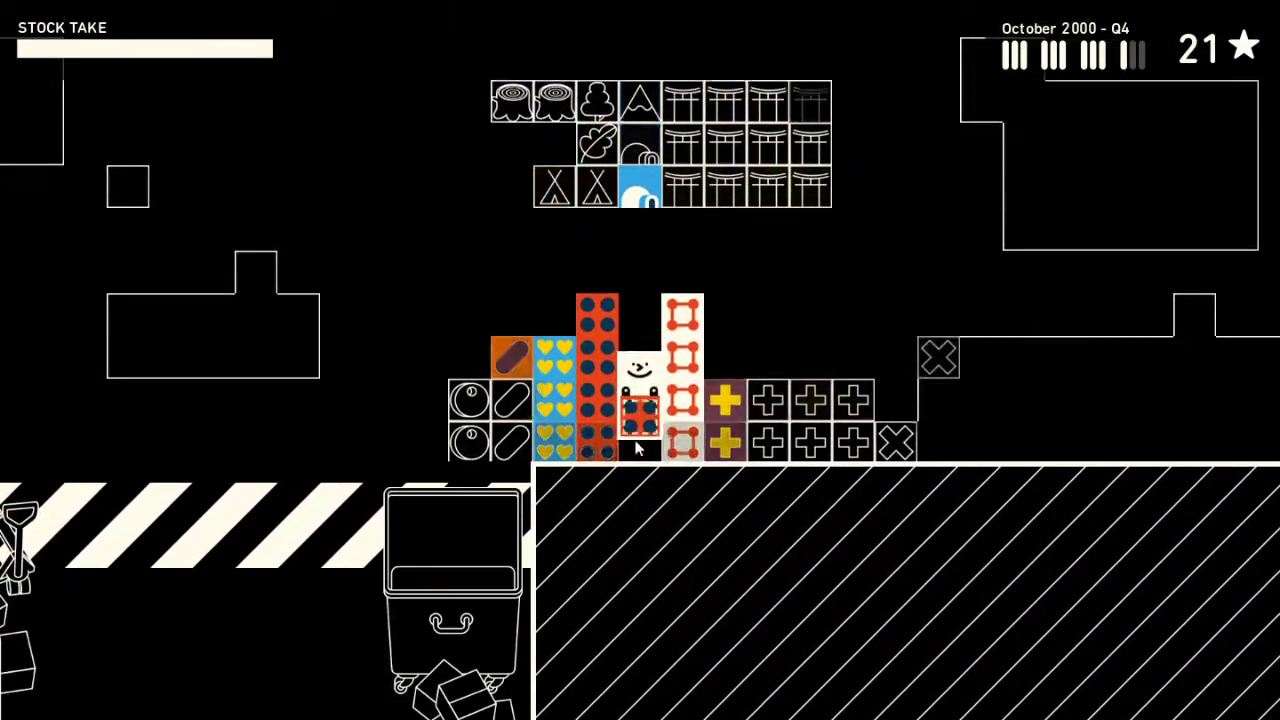
{"action": "key", "text": "Up"}
{"action": "key", "text": "Up"}
{"action": "key", "text": "Right"}
{"action": "key", "text": "Right"}
{"action": "key", "text": "Right"}
{"action": "key", "text": "Down"}
{"action": "key", "text": "Down"}
- Move two plus boxes one tile left and stack the X boxes beside them
{"action": "key", "text": "Right"}
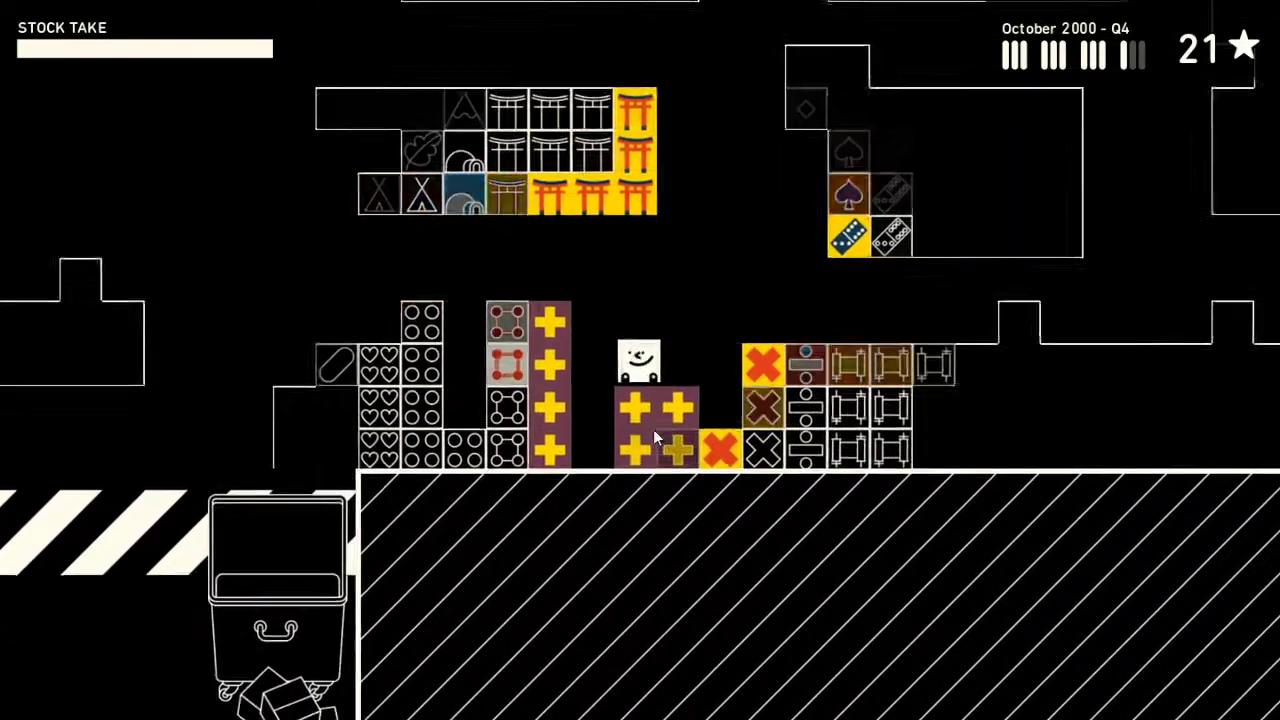
{"action": "key", "text": "Up"}
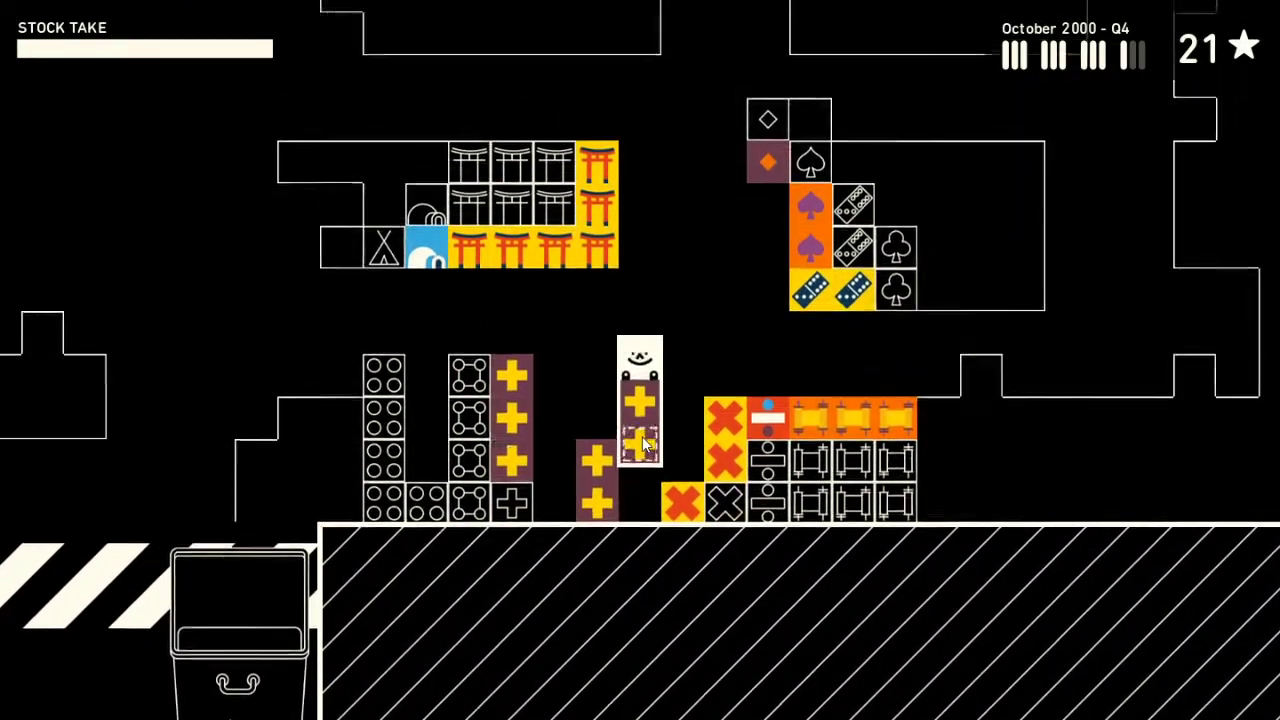
{"action": "key", "text": "Left"}
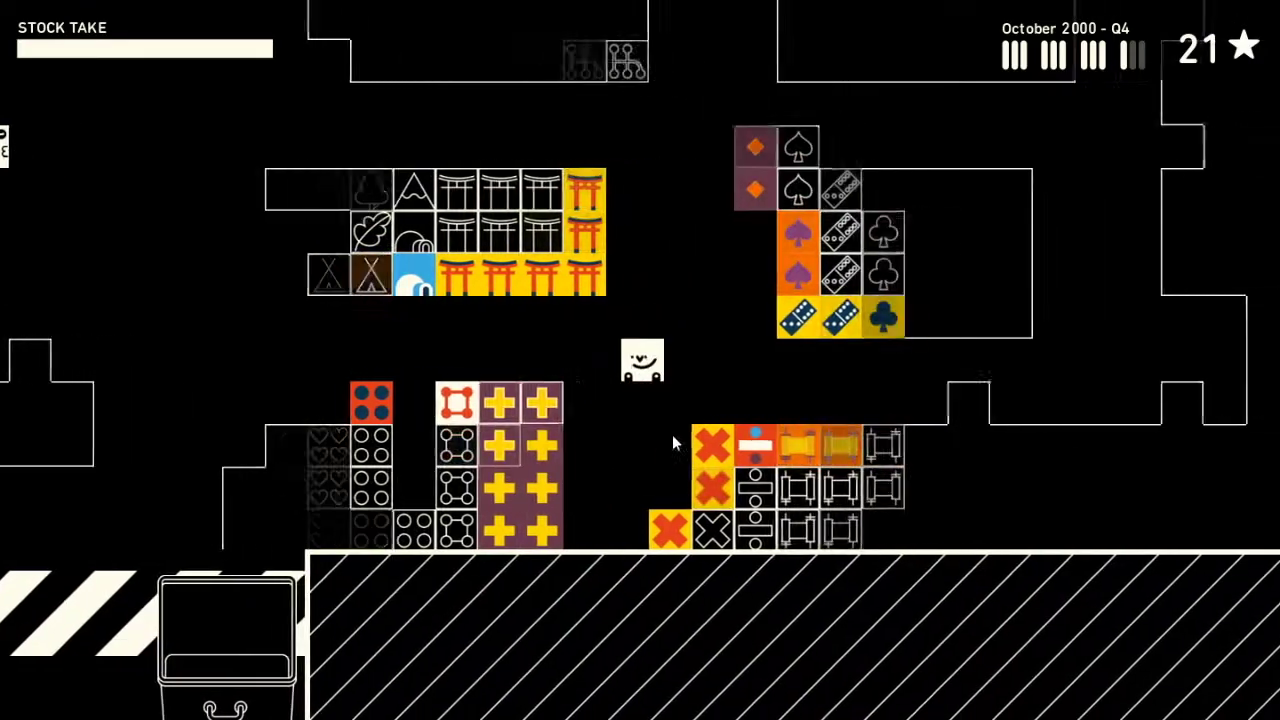
{"action": "key", "text": "Right"}
{"action": "key", "text": "Up"}
{"action": "key", "text": "Left"}
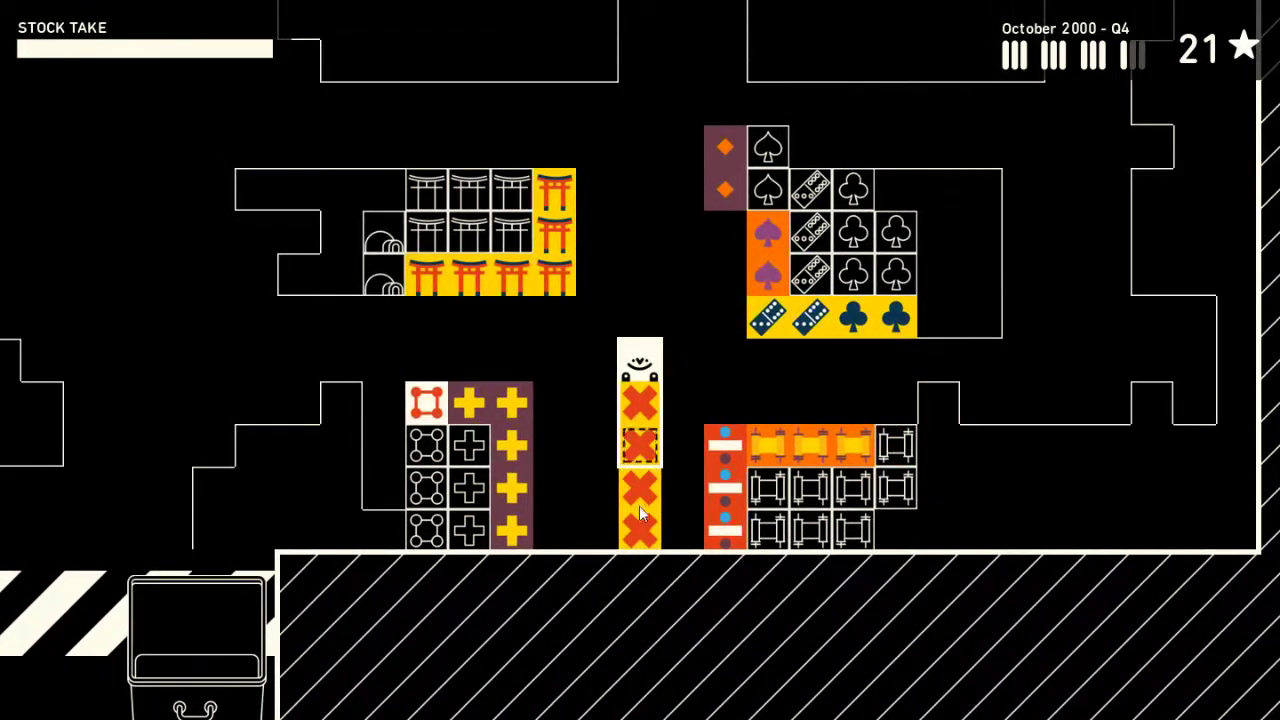
{"action": "key", "text": "Right"}
{"action": "key", "text": "Right"}
{"action": "key", "text": "Right"}
- Reshuffle the playing-card suit stack
{"action": "key", "text": "Up"}
{"action": "key", "text": "Up"}
{"action": "key", "text": "Up"}
{"action": "key", "text": "Up"}
{"action": "key", "text": "Up"}
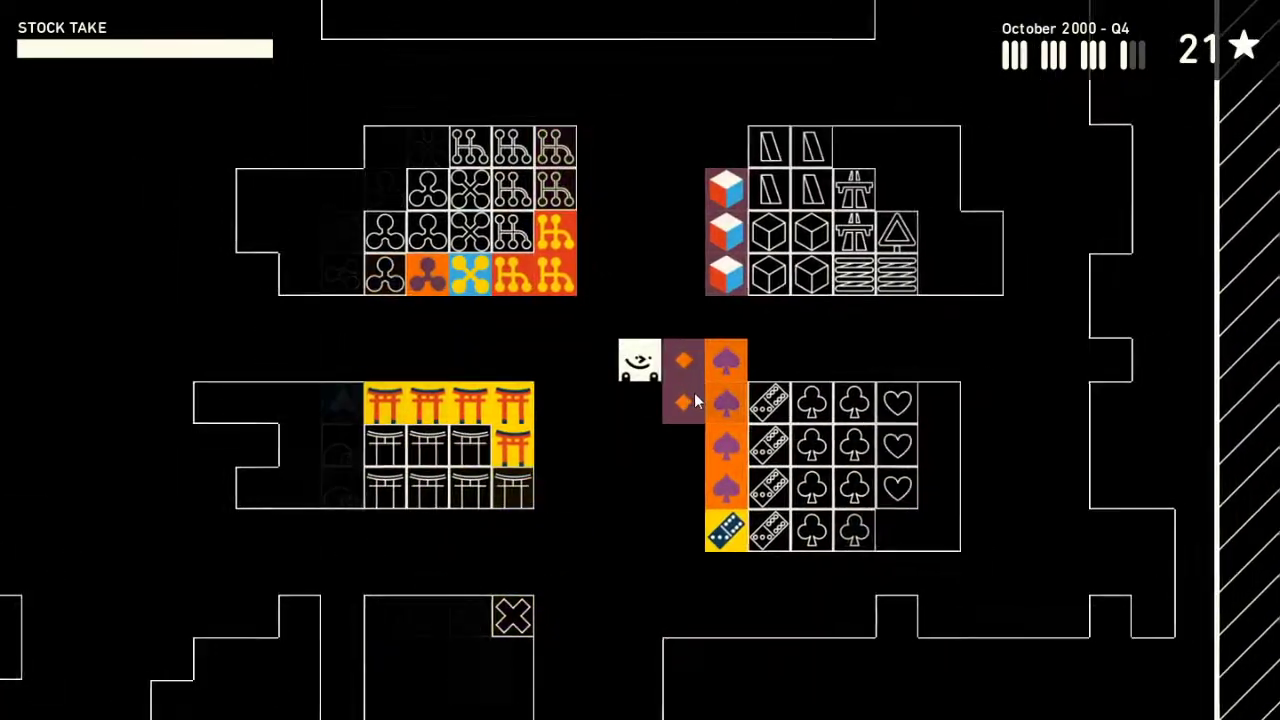
{"action": "key", "text": "Up"}
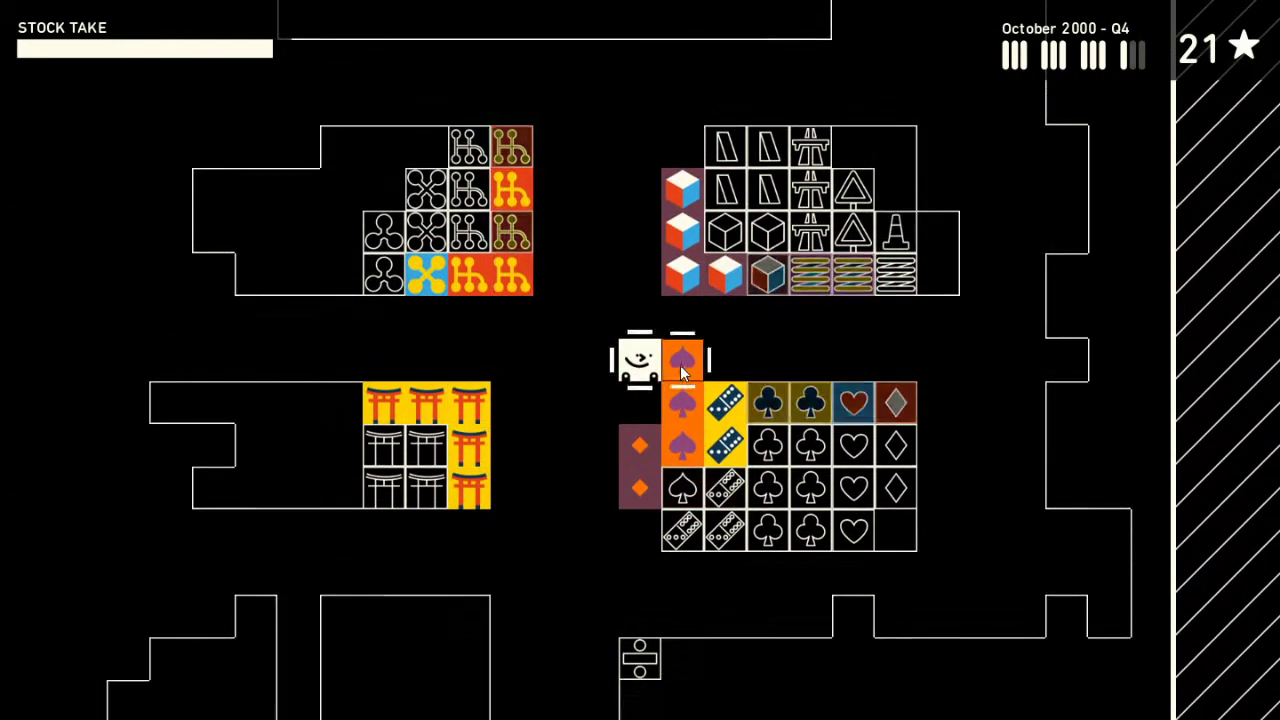
{"action": "key", "text": "Left"}
{"action": "key", "text": "Down"}
{"action": "key", "text": "Down"}
{"action": "key", "text": "Down"}
{"action": "key", "text": "Right"}
{"action": "key", "text": "Right"}
{"action": "key", "text": "Down"}
{"action": "key", "text": "Down"}
{"action": "key", "text": "Right"}
{"action": "key", "text": "Left"}
- Shift a box along the stack and walk to the warehouse's far right
{"action": "key", "text": "Left"}
{"action": "key", "text": "Left"}
{"action": "key", "text": "Left"}
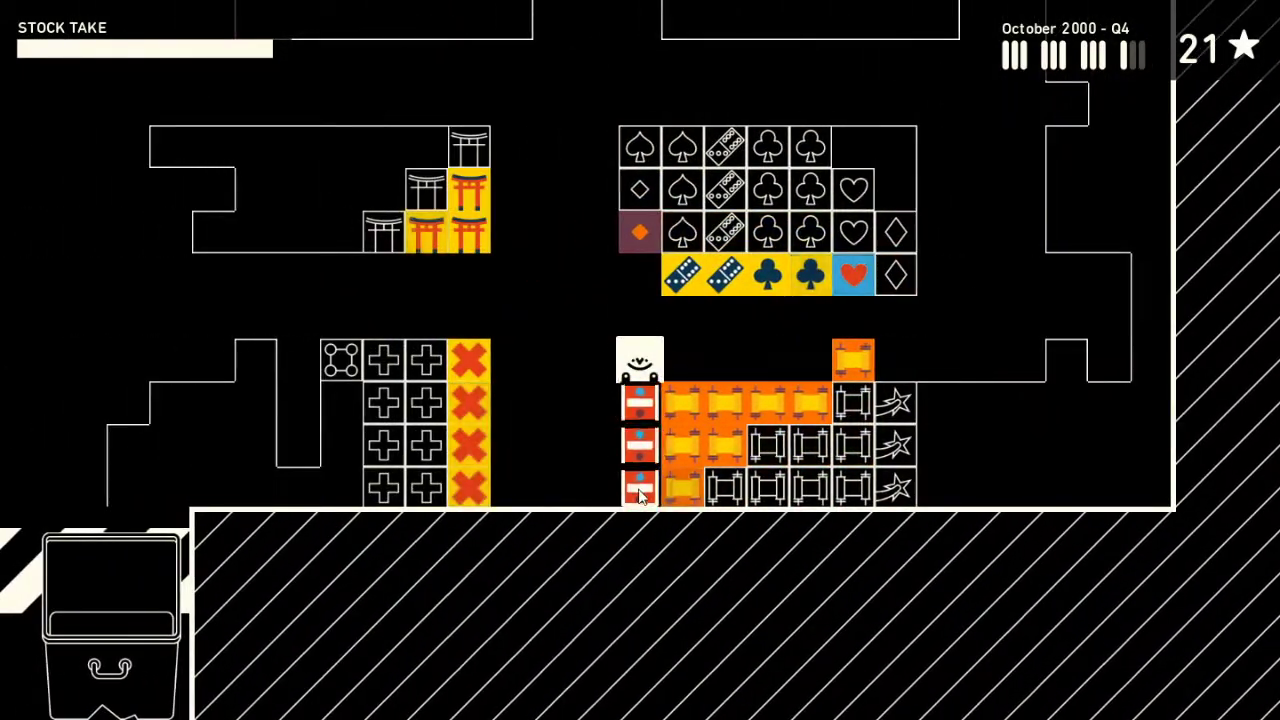
{"action": "key", "text": "Left"}
{"action": "key", "text": "Left"}
{"action": "key", "text": "Left"}
{"action": "key", "text": "Right"}
{"action": "key", "text": "Right"}
{"action": "key", "text": "Right"}
{"action": "key", "text": "Right"}
{"action": "key", "text": "Right"}
{"action": "key", "text": "Right"}
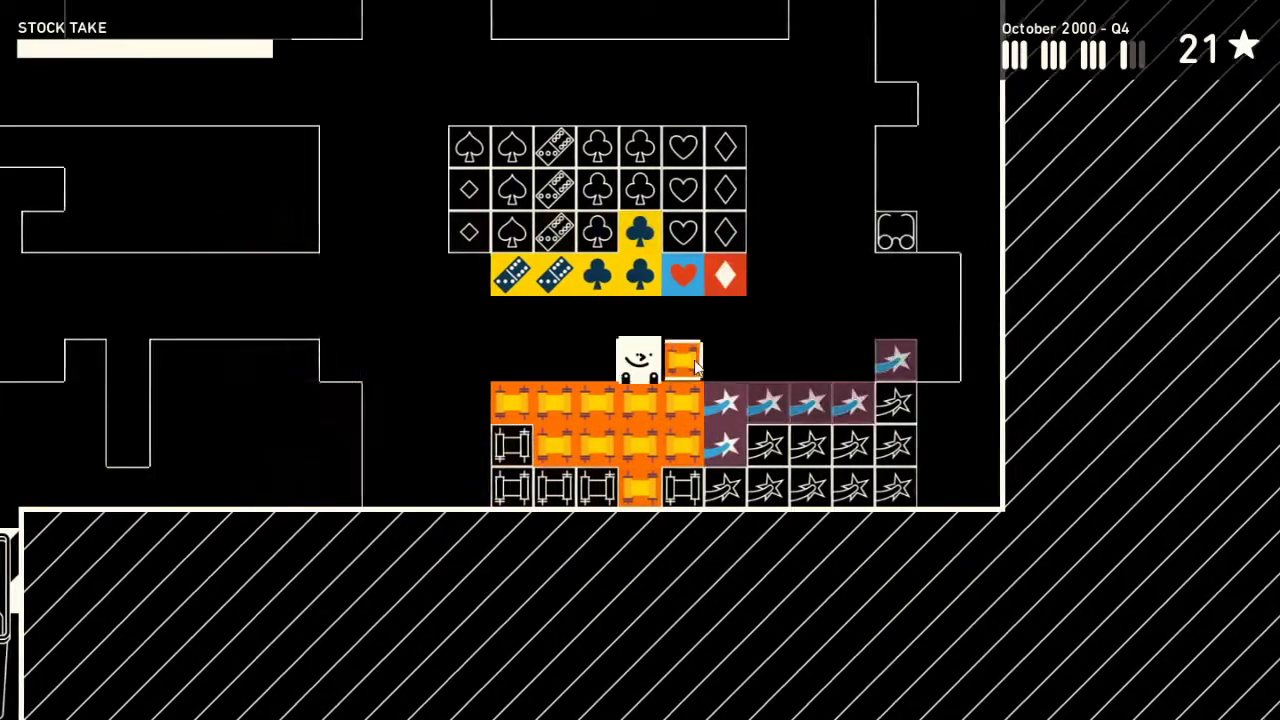
{"action": "key", "text": "Left"}
{"action": "key", "text": "Left"}
{"action": "key", "text": "Left"}
{"action": "key", "text": "Left"}
{"action": "key", "text": "Down"}
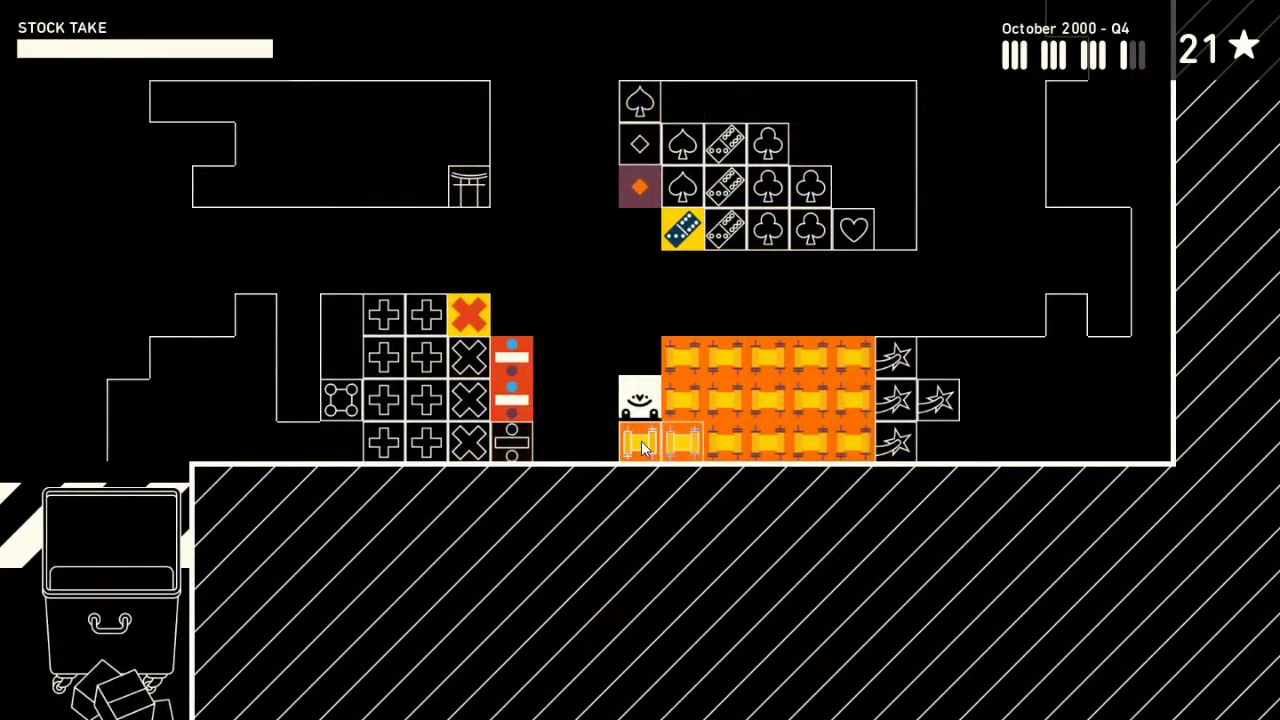
{"action": "key", "text": "Up"}
{"action": "key", "text": "Right"}
{"action": "key", "text": "Right"}
{"action": "key", "text": "Left"}
{"action": "key", "text": "Left"}
{"action": "key", "text": "Left"}
{"action": "key", "text": "Left"}
{"action": "key", "text": "Left"}
{"action": "key", "text": "Left"}
{"action": "key", "text": "Left"}
{"action": "key", "text": "Left"}
{"action": "key", "text": "Left"}
{"action": "key", "text": "Left"}
{"action": "key", "text": "Left"}
{"action": "key", "text": "Left"}
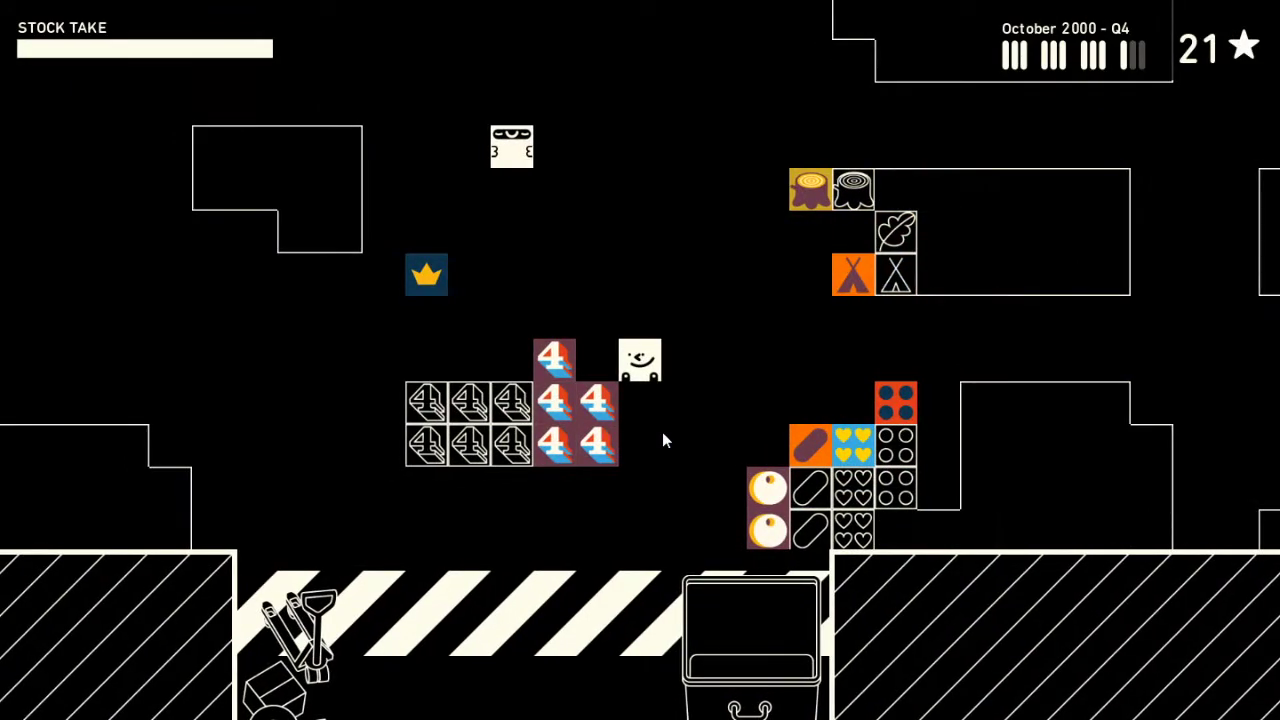
{"action": "key", "text": "Right"}
{"action": "key", "text": "Right"}
{"action": "key", "text": "Right"}
{"action": "key", "text": "Right"}
{"action": "key", "text": "Right"}
{"action": "key", "text": "Right"}
{"action": "key", "text": "Right"}
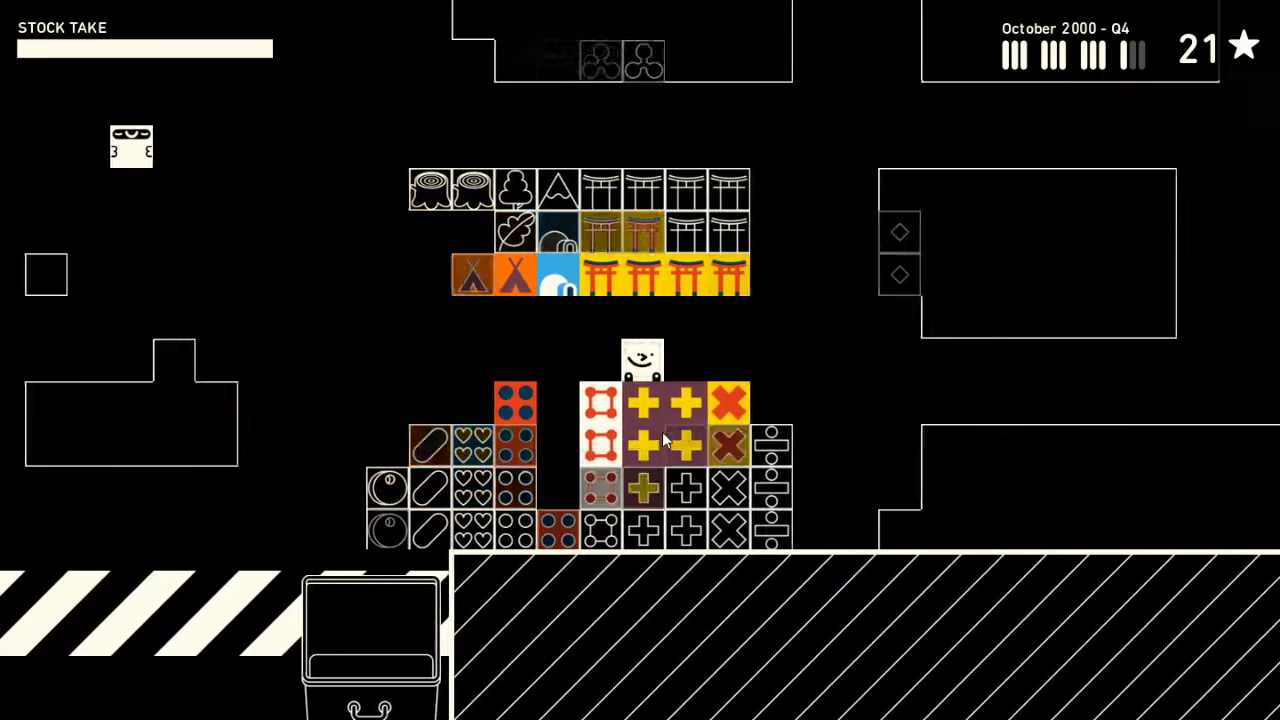
{"action": "key", "text": "Right"}
{"action": "key", "text": "Right"}
{"action": "key", "text": "Right"}
{"action": "key", "text": "Right"}
{"action": "key", "text": "Right"}
{"action": "key", "text": "Right"}
- Carry the orange scroll box up and right onto its stack
{"action": "key", "text": "Down"}
{"action": "key", "text": "Down"}
{"action": "key", "text": "Down"}
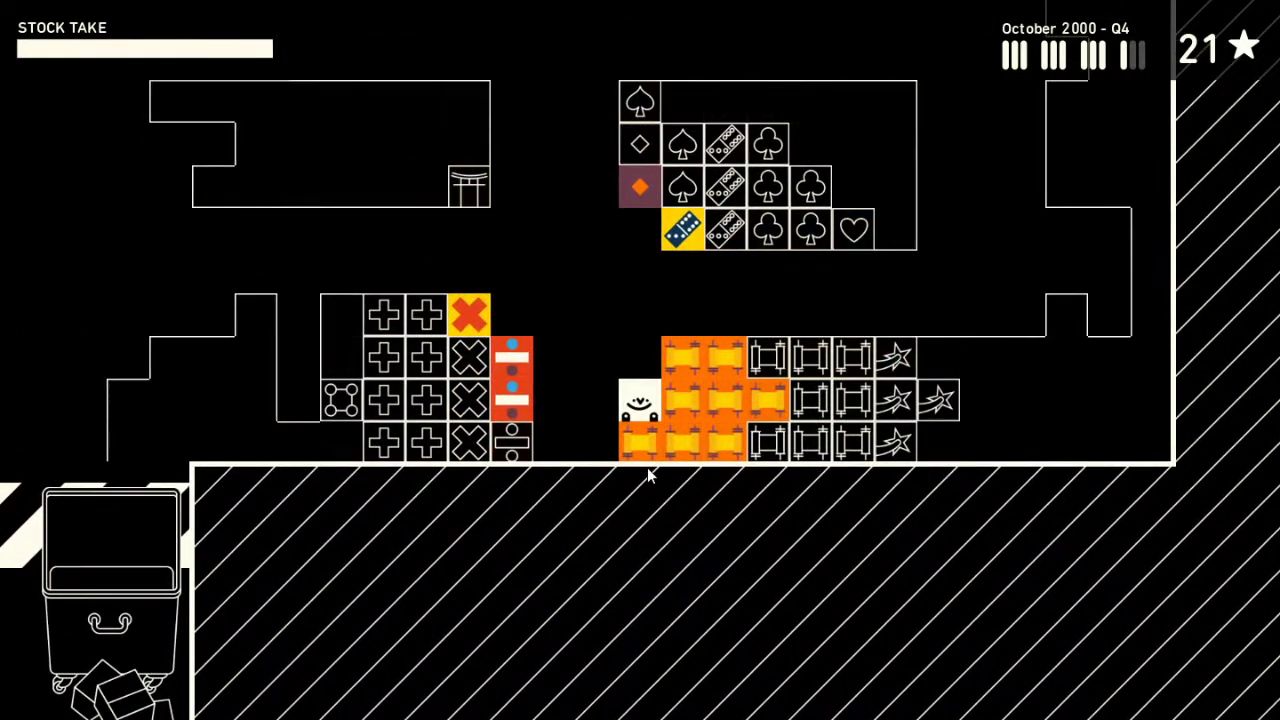
{"action": "key", "text": "space"}
{"action": "key", "text": "Up"}
{"action": "key", "text": "Up"}
{"action": "key", "text": "Up"}
{"action": "key", "text": "Right"}
{"action": "key", "text": "Right"}
{"action": "key", "text": "Right"}
{"action": "key", "text": "Right"}
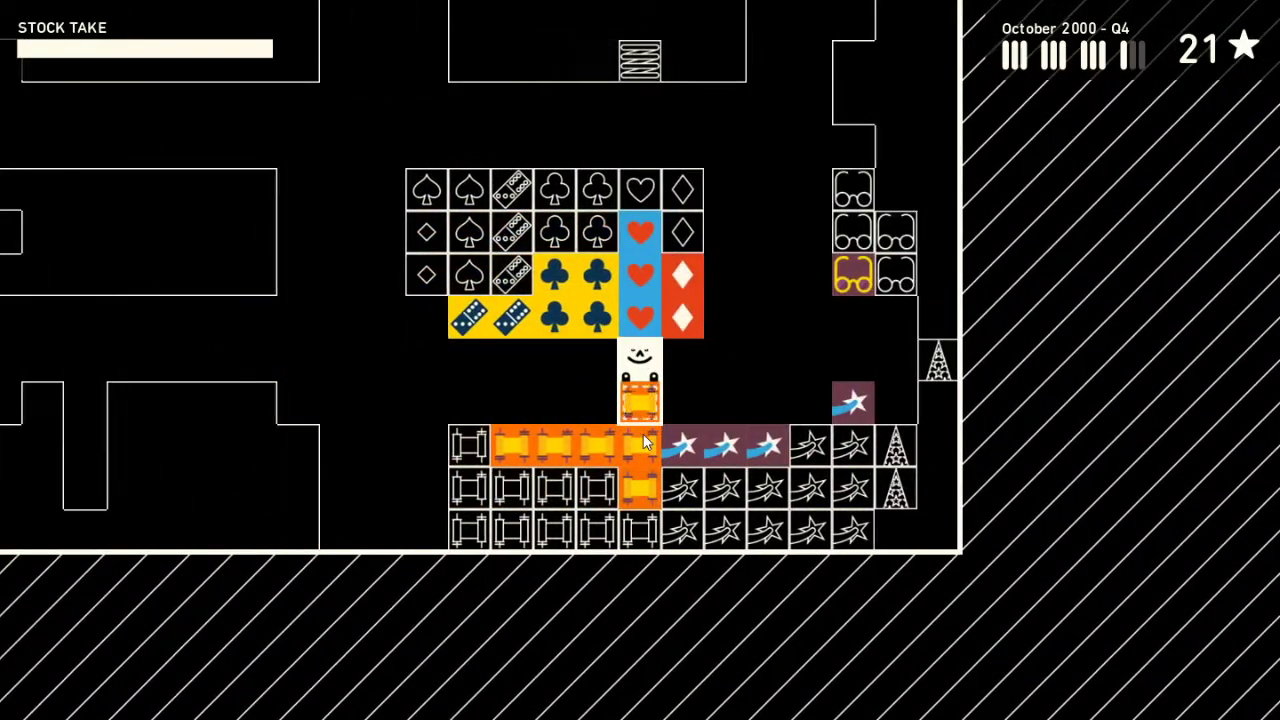
{"action": "key", "text": "space"}
- Move the column of three 4 boxes beside the divide-sign stack
{"action": "key", "text": "Left"}
{"action": "key", "text": "Left"}
{"action": "key", "text": "Left"}
{"action": "key", "text": "Left"}
{"action": "key", "text": "Left"}
{"action": "key", "text": "Left"}
{"action": "key", "text": "Left"}
{"action": "key", "text": "Left"}
{"action": "key", "text": "Left"}
{"action": "key", "text": "space"}
{"action": "key", "text": "Up"}
{"action": "key", "text": "Up"}
{"action": "key", "text": "Up"}
{"action": "key", "text": "Up"}
{"action": "key", "text": "Up"}
{"action": "key", "text": "Right"}
{"action": "key", "text": "Right"}
{"action": "key", "text": "Left"}
{"action": "key", "text": "Down"}
{"action": "key", "text": "Down"}
{"action": "key", "text": "Down"}
{"action": "key", "text": "Down"}
{"action": "key", "text": "Right"}
{"action": "key", "text": "Up"}
{"action": "key", "text": "Right"}
{"action": "key", "text": "Right"}
{"action": "key", "text": "Right"}
{"action": "key", "text": "Right"}
{"action": "key", "text": "Right"}
{"action": "key", "text": "Right"}
{"action": "key", "text": "Right"}
{"action": "key", "text": "Right"}
{"action": "key", "text": "Right"}
{"action": "key", "text": "Down"}
{"action": "key", "text": "Down"}
{"action": "key", "text": "Up"}
- Drop the three 4 boxes and walk back left to the 4-box column
{"action": "key", "text": "Down"}
{"action": "key", "text": "Down"}
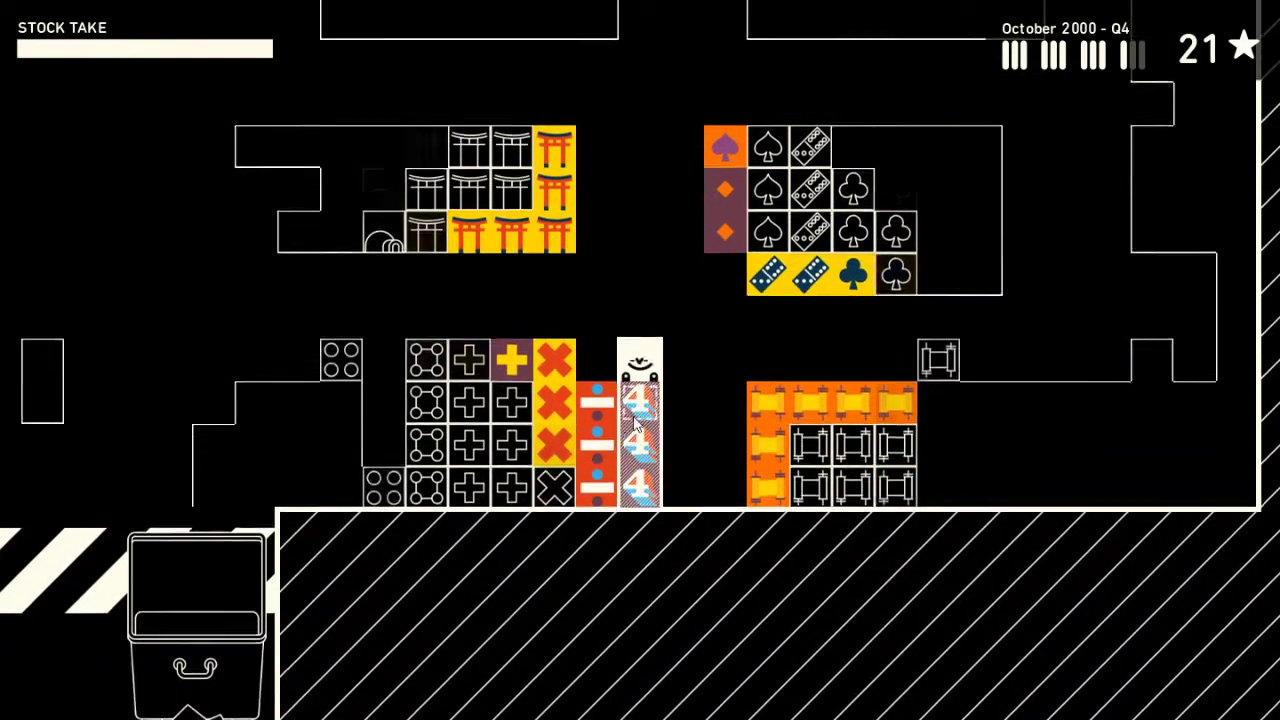
{"action": "key", "text": "space"}
{"action": "key", "text": "Up"}
{"action": "key", "text": "Left"}
{"action": "key", "text": "Up"}
{"action": "key", "text": "Left"}
{"action": "key", "text": "Left"}
{"action": "key", "text": "Left"}
{"action": "key", "text": "Down"}
{"action": "key", "text": "Left"}
{"action": "key", "text": "Left"}
{"action": "key", "text": "Left"}
{"action": "key", "text": "Left"}
{"action": "key", "text": "Left"}
{"action": "key", "text": "Left"}
{"action": "key", "text": "Left"}
- Carry two more 4 boxes right across the warehouse and drop them in a column
{"action": "key", "text": "space"}
{"action": "key", "text": "Up"}
{"action": "key", "text": "Right"}
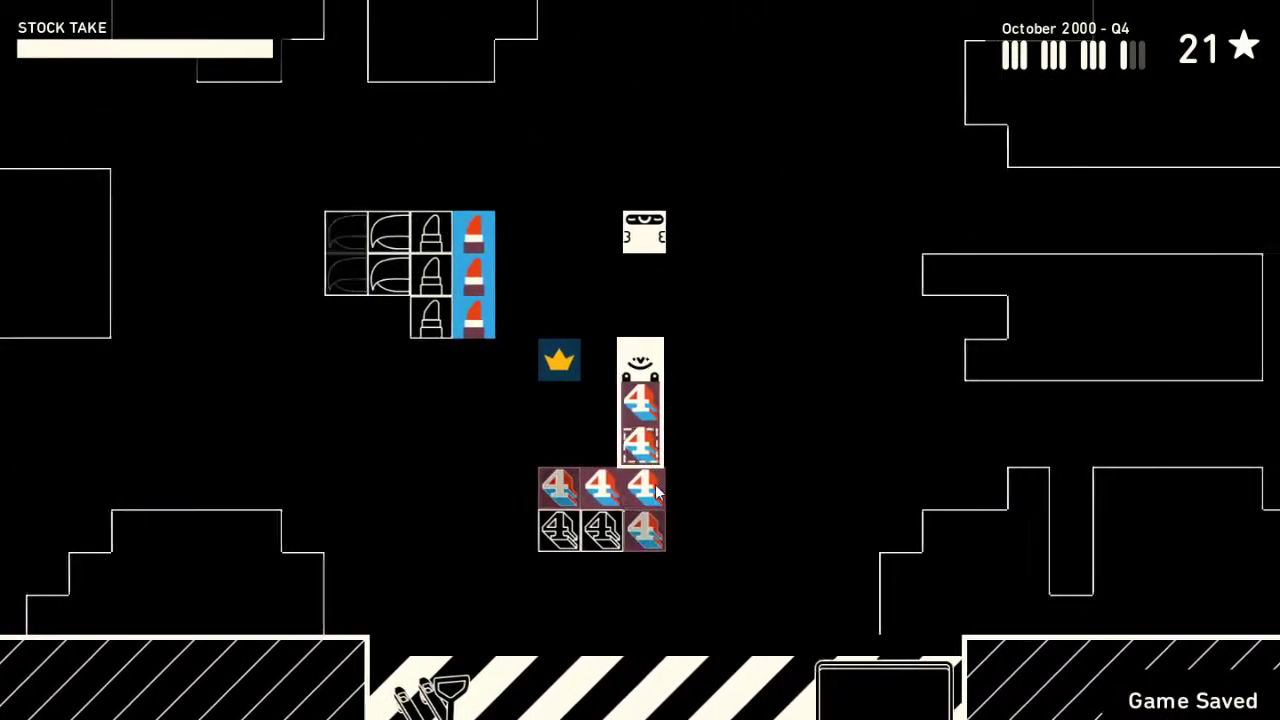
{"action": "key", "text": "Right"}
{"action": "key", "text": "Right"}
{"action": "key", "text": "Right"}
{"action": "key", "text": "Right"}
{"action": "key", "text": "Down"}
{"action": "key", "text": "Right"}
{"action": "key", "text": "Right"}
{"action": "key", "text": "Right"}
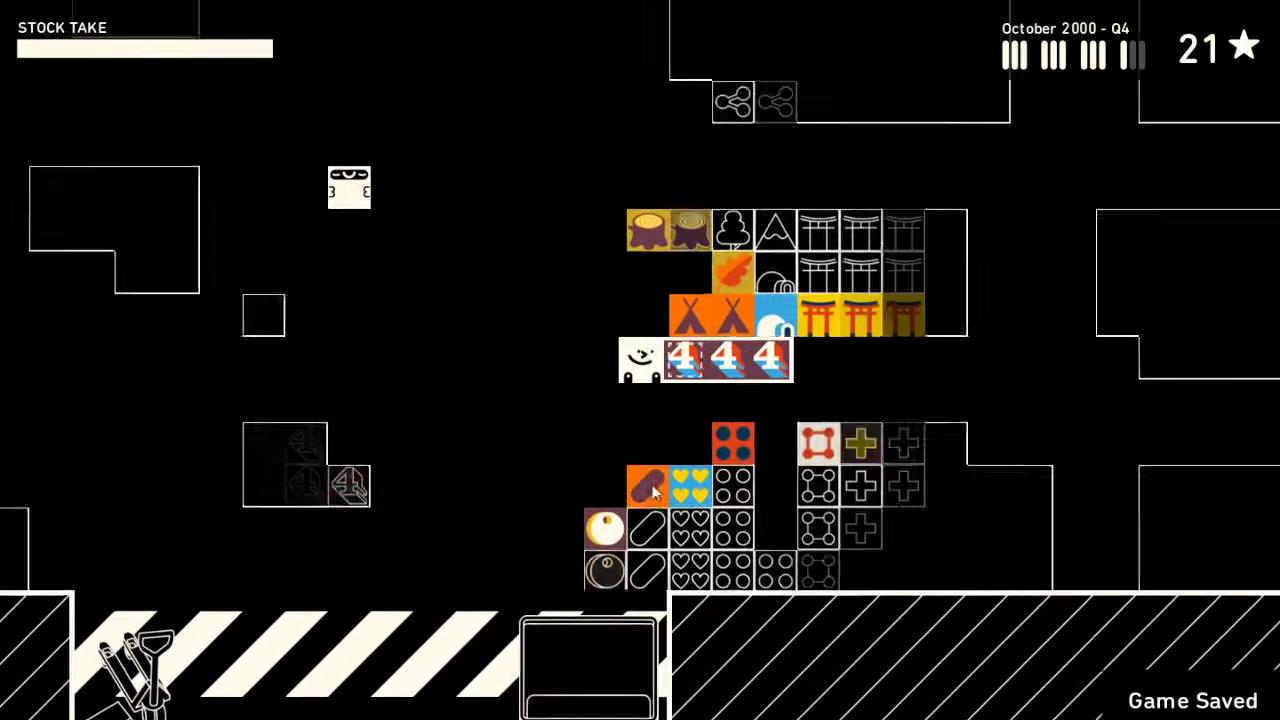
{"action": "key", "text": "Right"}
{"action": "key", "text": "Right"}
{"action": "key", "text": "Right"}
{"action": "key", "text": "Right"}
{"action": "key", "text": "Right"}
{"action": "key", "text": "Right"}
{"action": "key", "text": "Up"}
{"action": "key", "text": "Right"}
{"action": "key", "text": "Right"}
{"action": "key", "text": "Down"}
{"action": "key", "text": "Down"}
{"action": "key", "text": "space"}
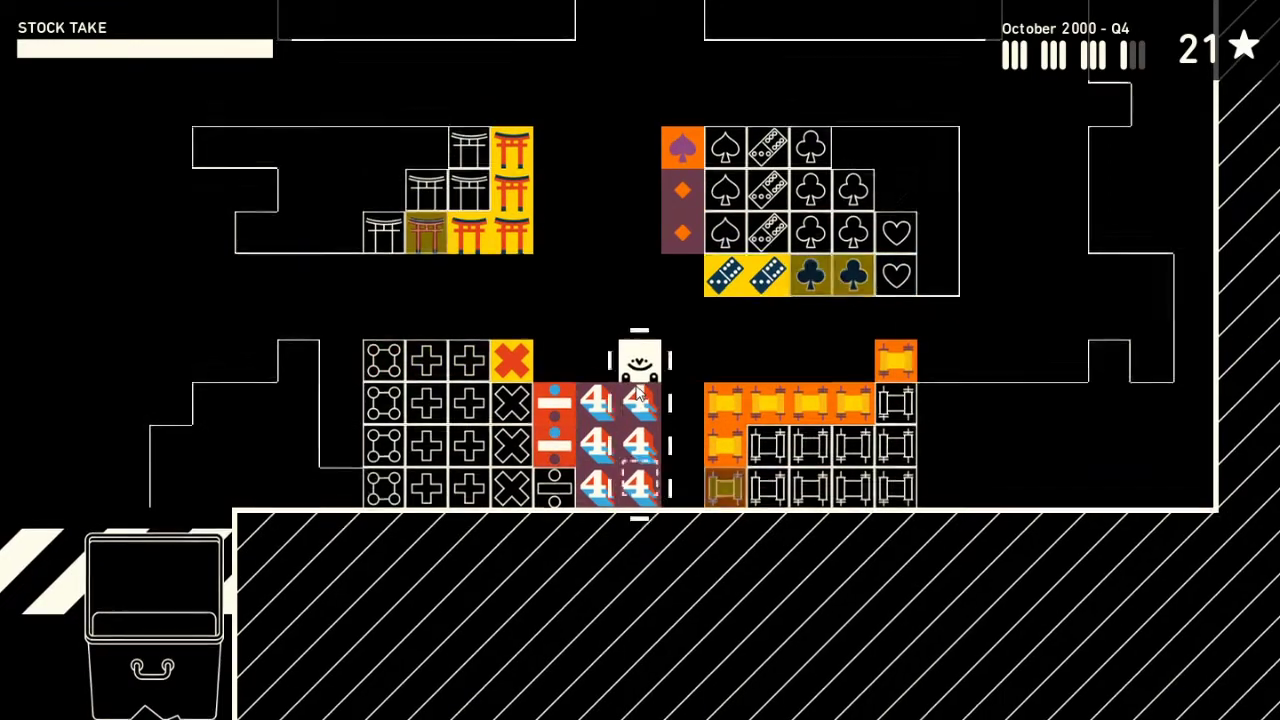
{"action": "key", "text": "Up"}
{"action": "key", "text": "Left"}
{"action": "key", "text": "Left"}
{"action": "key", "text": "Left"}
{"action": "key", "text": "Left"}
{"action": "key", "text": "Left"}
{"action": "key", "text": "Left"}
{"action": "key", "text": "Left"}
{"action": "key", "text": "Left"}
{"action": "key", "text": "Left"}
{"action": "key", "text": "Left"}
{"action": "key", "text": "Left"}
{"action": "key", "text": "Down"}
{"action": "key", "text": "Down"}
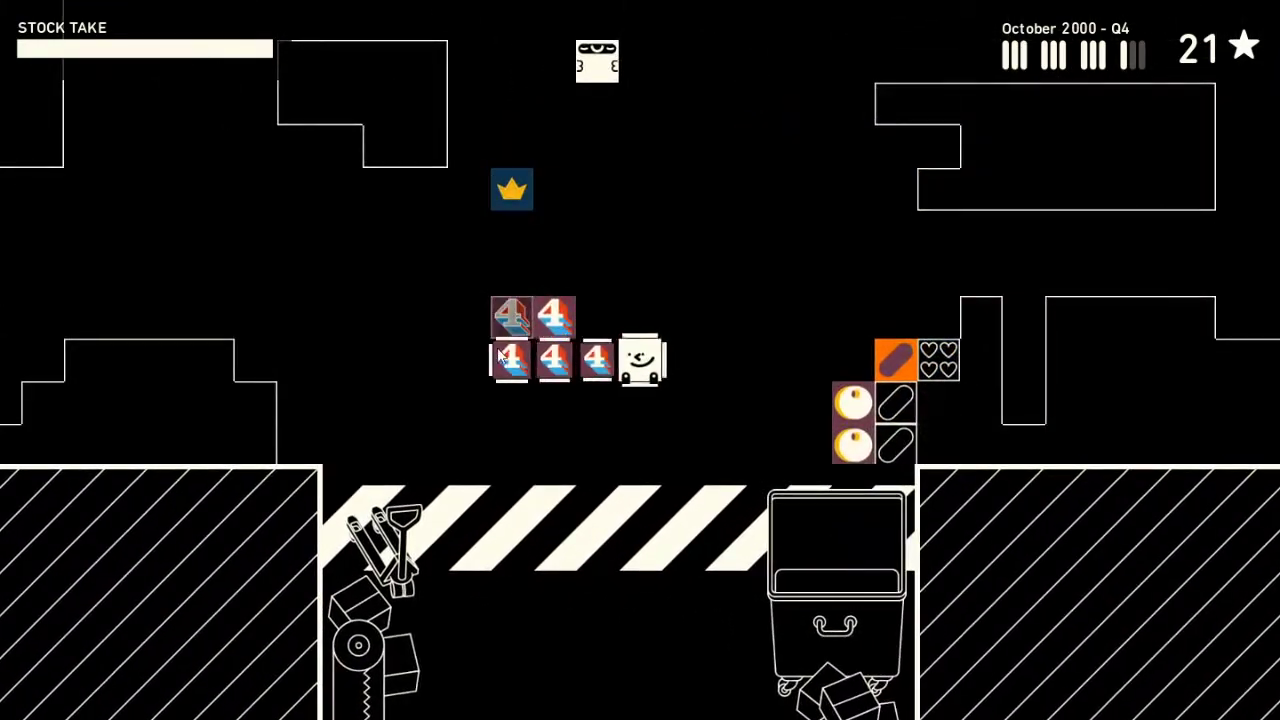
- Carry 4 boxes up and to the right, and set three down in a column
{"action": "key", "text": "Right"}
{"action": "key", "text": "Up"}
{"action": "key", "text": "Up"}
{"action": "key", "text": "Right"}
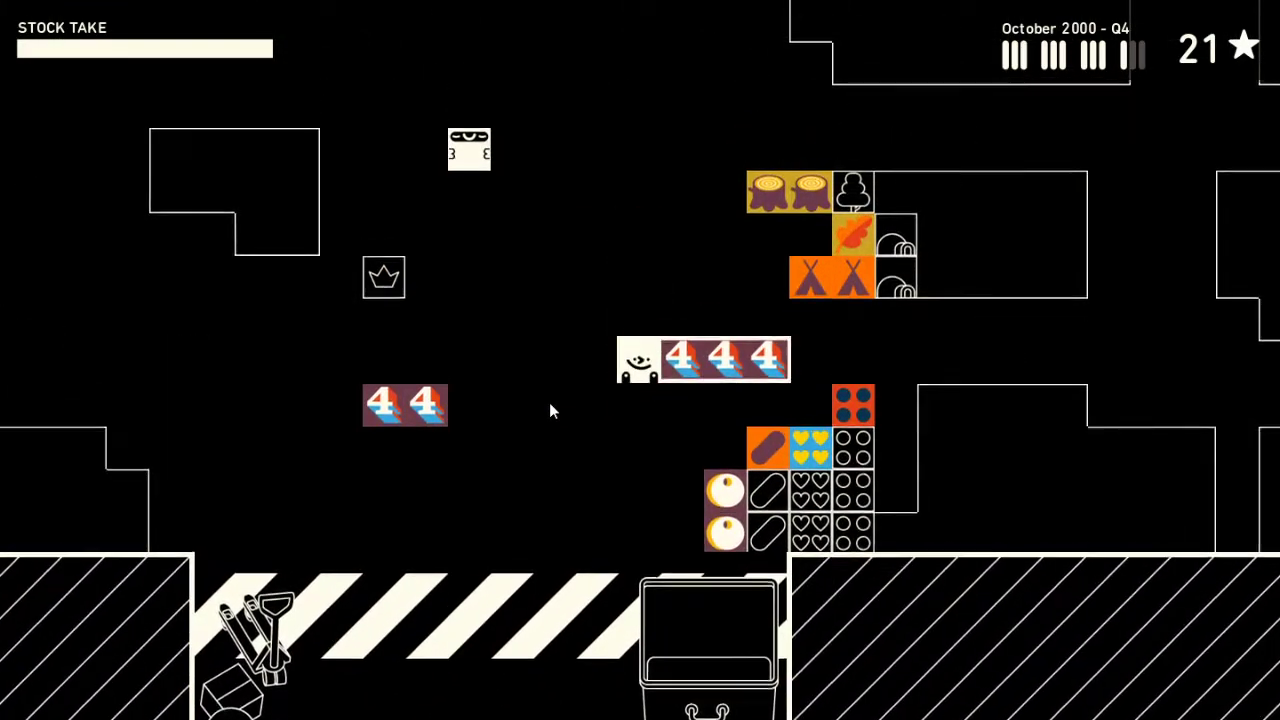
{"action": "key", "text": "Right"}
{"action": "key", "text": "Right"}
{"action": "key", "text": "Right"}
{"action": "key", "text": "Right"}
{"action": "key", "text": "Right"}
{"action": "key", "text": "Right"}
{"action": "key", "text": "Right"}
{"action": "key", "text": "Right"}
{"action": "key", "text": "Right"}
{"action": "key", "text": "Down"}
{"action": "key", "text": "Down"}
{"action": "key", "text": "space"}
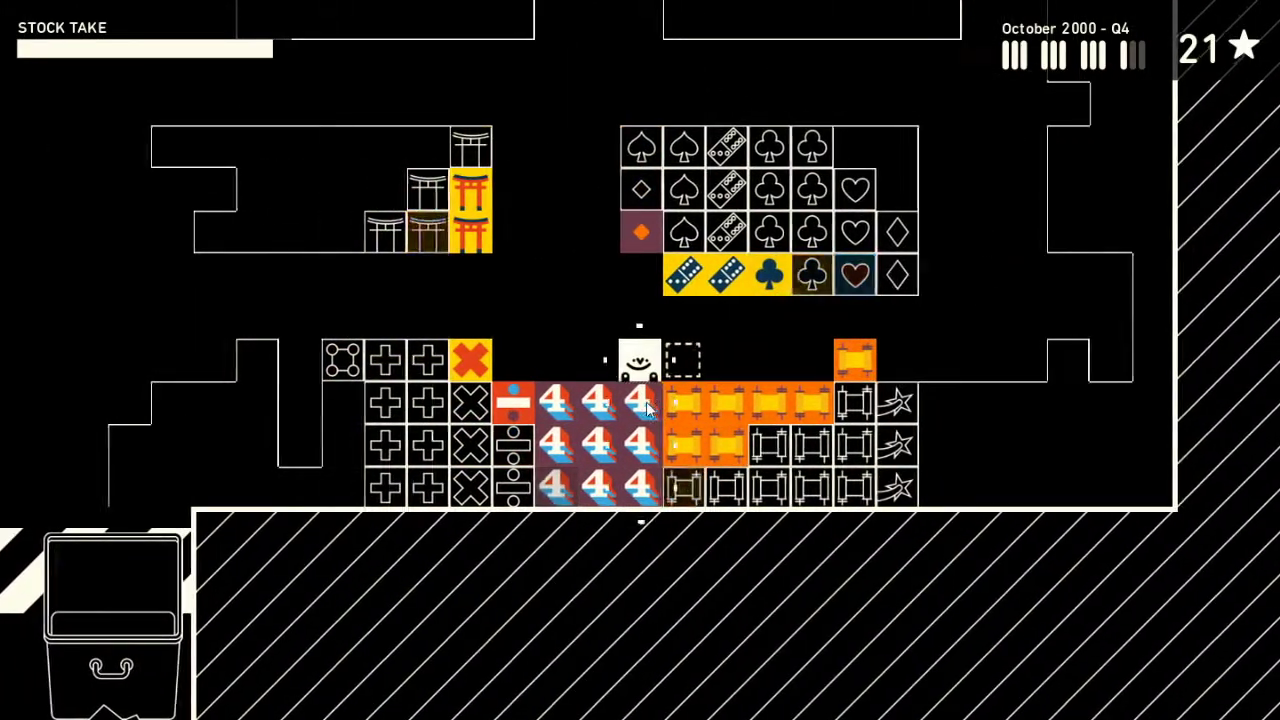
- Gather the last two 4 boxes and carry them right
{"action": "key", "text": "Left"}
{"action": "key", "text": "Left"}
{"action": "key", "text": "Left"}
{"action": "key", "text": "Up"}
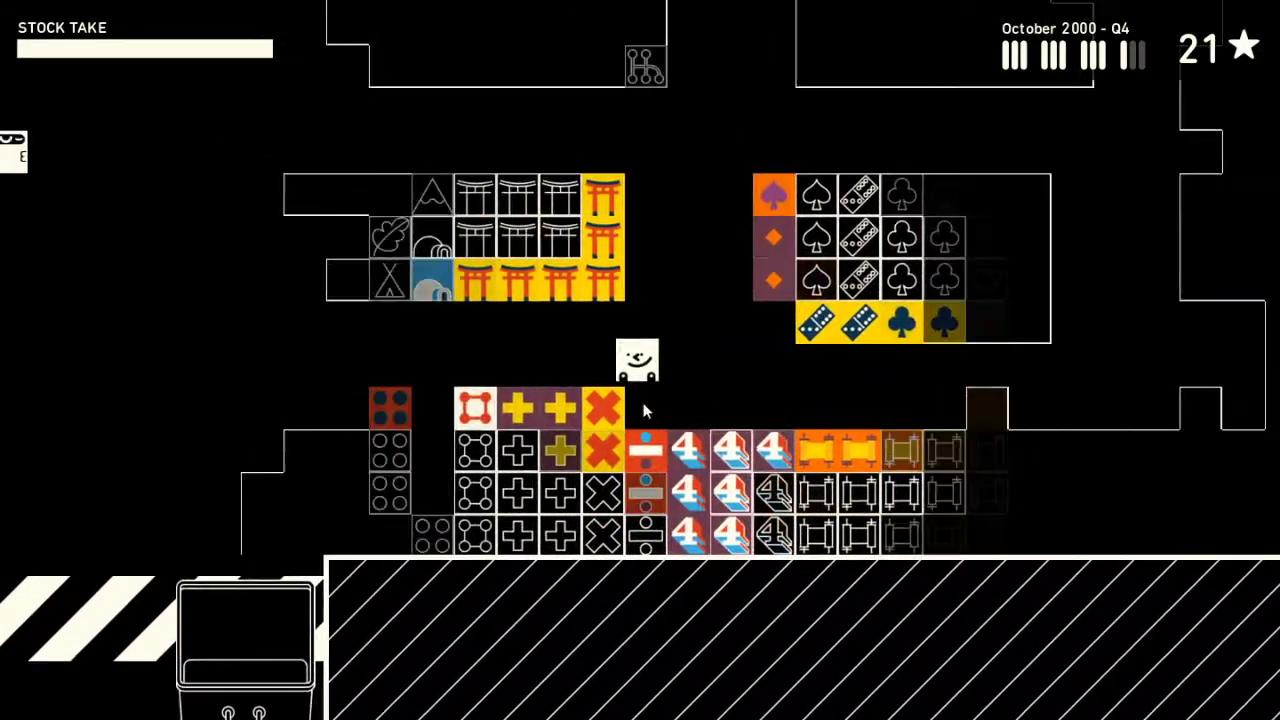
{"action": "key", "text": "Left"}
{"action": "key", "text": "Left"}
{"action": "key", "text": "Left"}
{"action": "key", "text": "Right"}
{"action": "key", "text": "Right"}
{"action": "key", "text": "Right"}
{"action": "key", "text": "Down"}
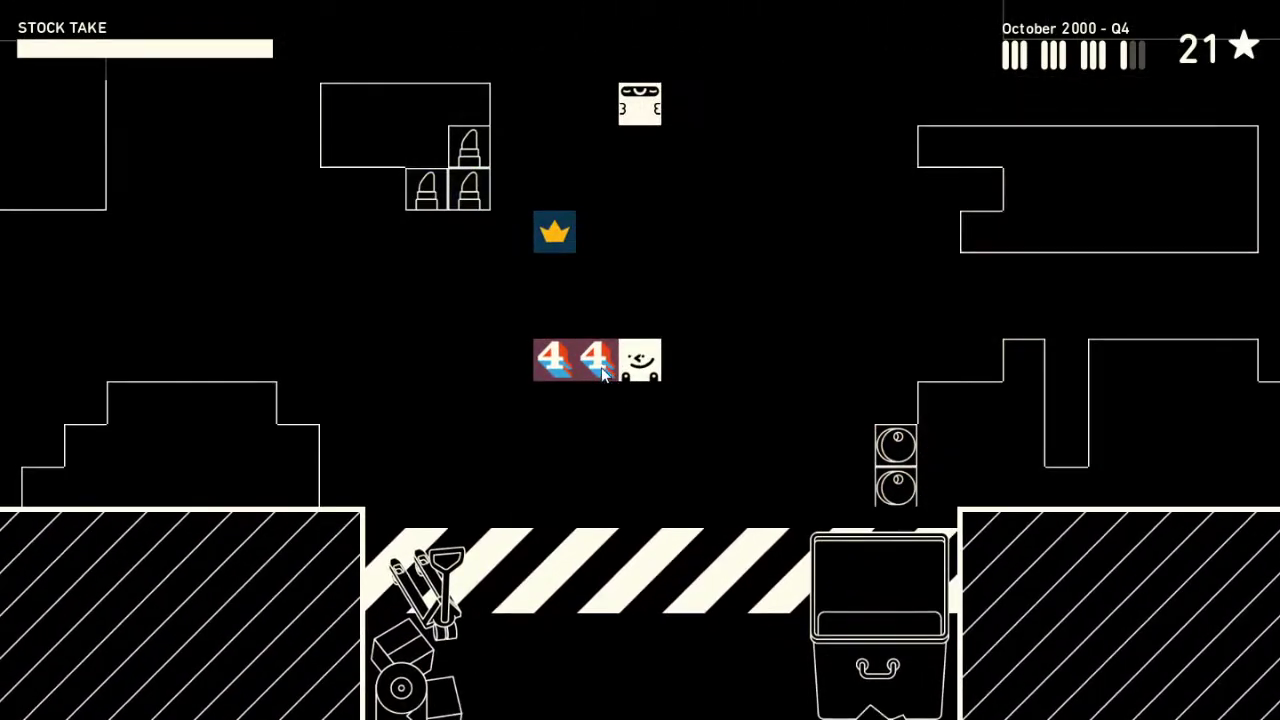
{"action": "key", "text": "Up"}
{"action": "key", "text": "Left"}
{"action": "key", "text": "Right"}
{"action": "key", "text": "Right"}
{"action": "key", "text": "Right"}
{"action": "key", "text": "Right"}
{"action": "key", "text": "Right"}
{"action": "key", "text": "Right"}
{"action": "key", "text": "Right"}
{"action": "key", "text": "Right"}
{"action": "key", "text": "Right"}
{"action": "key", "text": "Right"}
{"action": "key", "text": "Right"}
{"action": "key", "text": "Right"}
{"action": "key", "text": "Down"}
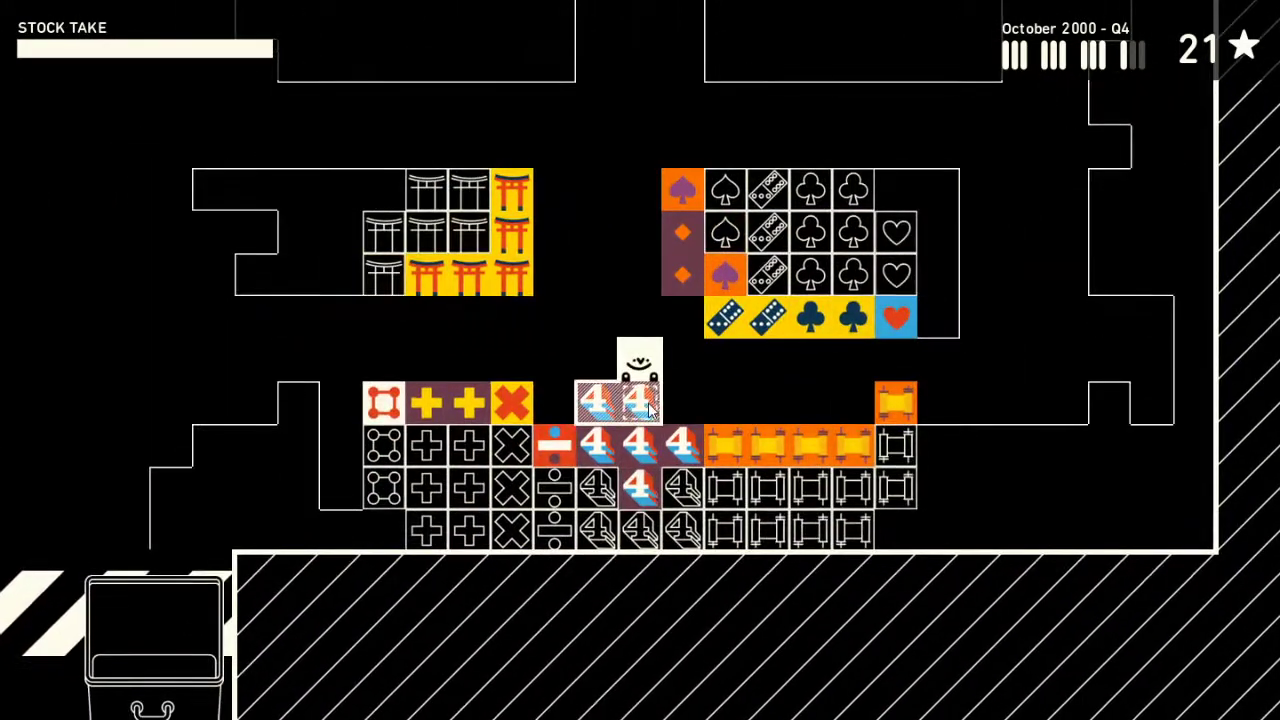
- Leave the two 4 boxes beside the block and walk right
{"action": "key", "text": "space"}
{"action": "key", "text": "Right"}
{"action": "key", "text": "Right"}
{"action": "key", "text": "Right"}
{"action": "key", "text": "Right"}
{"action": "key", "text": "Right"}
{"action": "key", "text": "Right"}
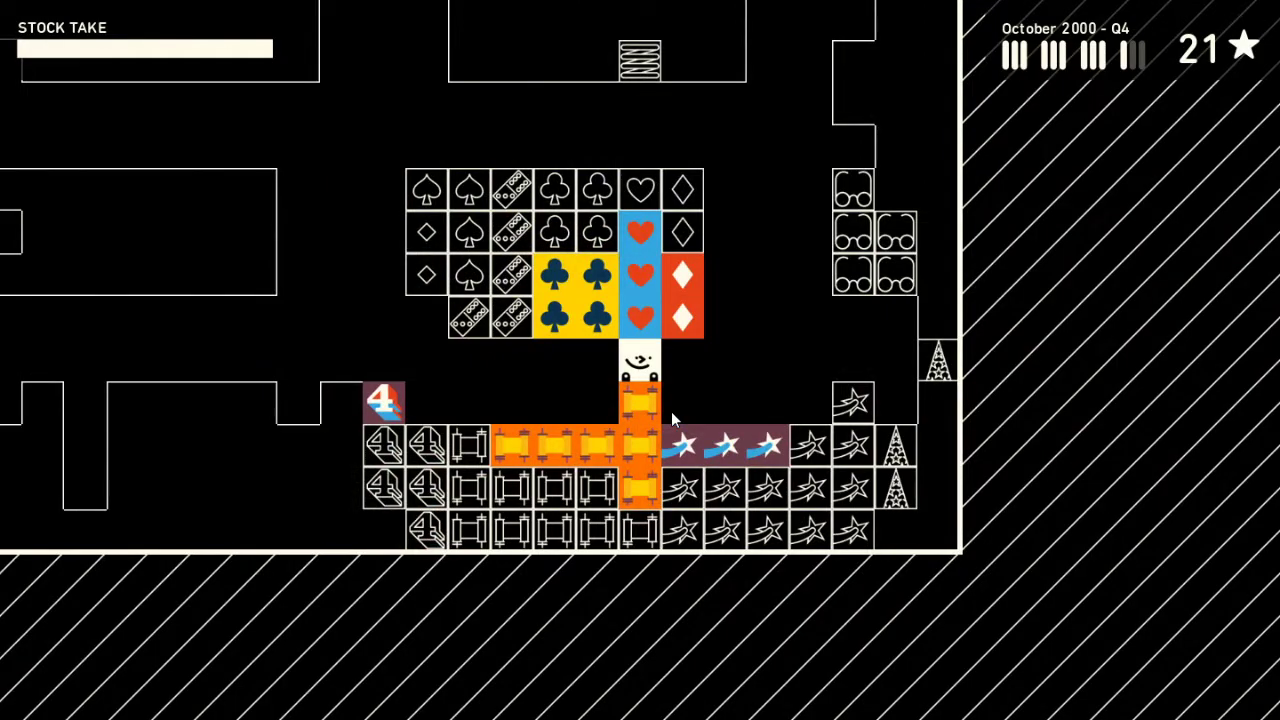
- Shift the orange scroll boxes left next to the 4 block
{"action": "key", "text": "space"}
{"action": "key", "text": "Left"}
{"action": "key", "text": "Left"}
{"action": "key", "text": "Left"}
{"action": "key", "text": "Left"}
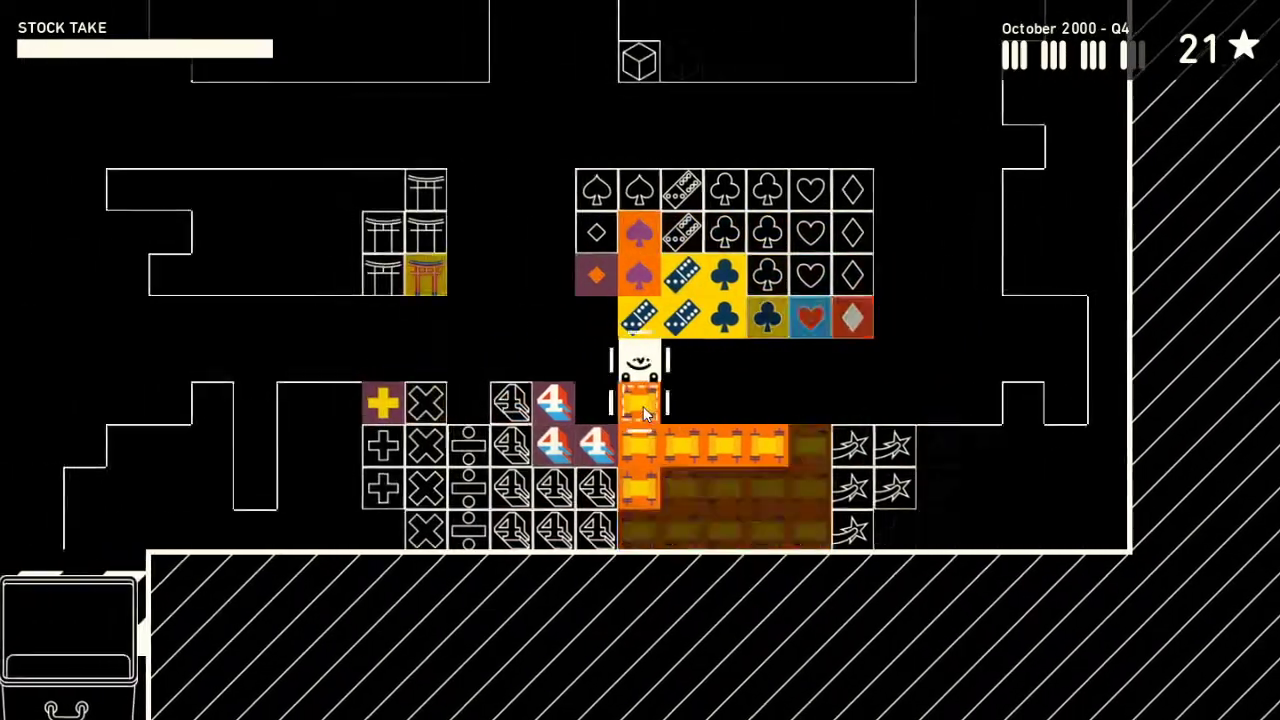
{"action": "key", "text": "space"}
{"action": "key", "text": "Left"}
{"action": "key", "text": "Left"}
{"action": "key", "text": "Left"}
{"action": "key", "text": "Left"}
{"action": "key", "text": "Up"}
{"action": "key", "text": "Up"}
{"action": "key", "text": "Up"}
{"action": "key", "text": "Up"}
{"action": "key", "text": "Right"}
{"action": "key", "text": "Right"}
{"action": "key", "text": "Up"}
{"action": "key", "text": "Up"}
- Walk down through the warehouse and turn back up
{"action": "key", "text": "Down"}
{"action": "key", "text": "Down"}
{"action": "key", "text": "Down"}
{"action": "key", "text": "Down"}
{"action": "key", "text": "Down"}
{"action": "key", "text": "Down"}
{"action": "key", "text": "Right"}
{"action": "key", "text": "Right"}
{"action": "key", "text": "Down"}
{"action": "key", "text": "Right"}
{"action": "key", "text": "Right"}
{"action": "key", "text": "Right"}
{"action": "key", "text": "Right"}
{"action": "key", "text": "Right"}
{"action": "key", "text": "Left"}
{"action": "key", "text": "Left"}
{"action": "key", "text": "Left"}
{"action": "key", "text": "Left"}
{"action": "key", "text": "Left"}
{"action": "key", "text": "Left"}
{"action": "key", "text": "Up"}
{"action": "key", "text": "Up"}
{"action": "key", "text": "Up"}
{"action": "key", "text": "Up"}
- Walk up and right through the aisles to the crown stacks
{"action": "key", "text": "Left"}
{"action": "key", "text": "Right"}
{"action": "key", "text": "Down"}
{"action": "key", "text": "Down"}
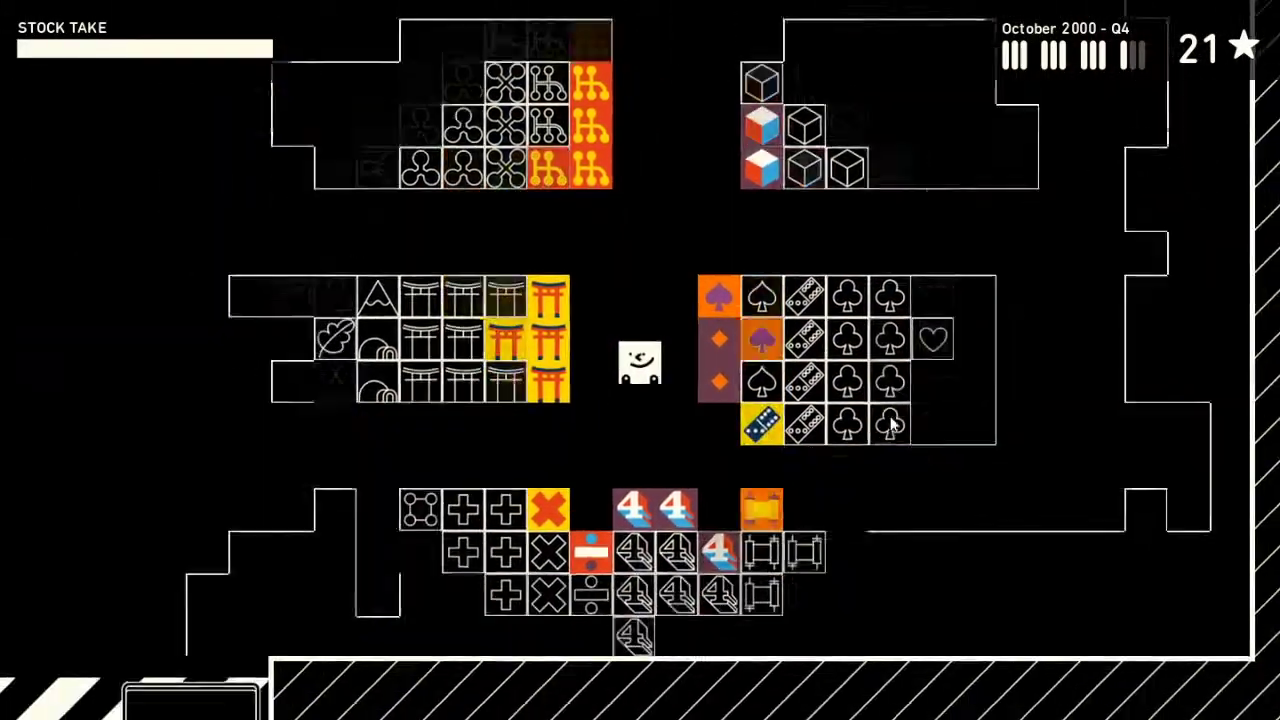
{"action": "key", "text": "Down"}
{"action": "key", "text": "Down"}
{"action": "key", "text": "Left"}
{"action": "key", "text": "Left"}
{"action": "key", "text": "Left"}
{"action": "key", "text": "Left"}
{"action": "key", "text": "Left"}
{"action": "key", "text": "Left"}
{"action": "key", "text": "Left"}
{"action": "key", "text": "Left"}
{"action": "key", "text": "Left"}
{"action": "key", "text": "Left"}
{"action": "key", "text": "Left"}
{"action": "key", "text": "Left"}
{"action": "key", "text": "Left"}
{"action": "key", "text": "Left"}
{"action": "key", "text": "Left"}
{"action": "key", "text": "Up"}
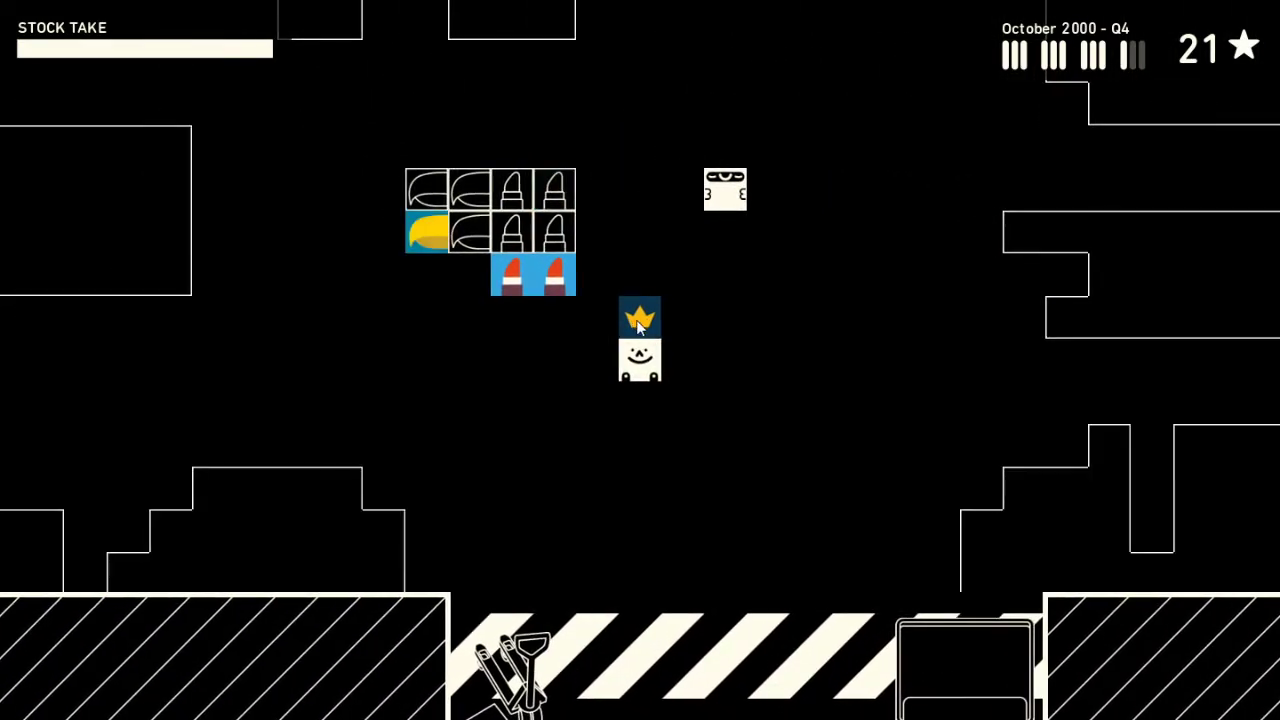
{"action": "key", "text": "Right"}
{"action": "key", "text": "Right"}
{"action": "key", "text": "Up"}
{"action": "key", "text": "Up"}
{"action": "key", "text": "Right"}
{"action": "key", "text": "Right"}
{"action": "key", "text": "Right"}
{"action": "key", "text": "Up"}
{"action": "key", "text": "Up"}
{"action": "key", "text": "Right"}
{"action": "key", "text": "Right"}
{"action": "key", "text": "Right"}
{"action": "key", "text": "Up"}
{"action": "key", "text": "Right"}
{"action": "key", "text": "Right"}
{"action": "key", "text": "Right"}
{"action": "key", "text": "Right"}
{"action": "key", "text": "Right"}
{"action": "key", "text": "Right"}
{"action": "key", "text": "Right"}
{"action": "key", "text": "Right"}
{"action": "key", "text": "Right"}
{"action": "key", "text": "Right"}
{"action": "key", "text": "Up"}
{"action": "key", "text": "Up"}
{"action": "key", "text": "Up"}
{"action": "key", "text": "Up"}
{"action": "key", "text": "Up"}
{"action": "key", "text": "Up"}
{"action": "key", "text": "Right"}
{"action": "key", "text": "Right"}
{"action": "key", "text": "Right"}
{"action": "key", "text": "Right"}
{"action": "key", "text": "Right"}
{"action": "key", "text": "Down"}
{"action": "key", "text": "Down"}
{"action": "key", "text": "Down"}
{"action": "key", "text": "Up"}
{"action": "key", "text": "Up"}
{"action": "key", "text": "Up"}
{"action": "key", "text": "Up"}
{"action": "key", "text": "Up"}
{"action": "key", "text": "Up"}
{"action": "key", "text": "Up"}
{"action": "key", "text": "Up"}
{"action": "key", "text": "Up"}
{"action": "key", "text": "Up"}
{"action": "key", "text": "Up"}
{"action": "key", "text": "Right"}
{"action": "key", "text": "Right"}
{"action": "key", "text": "Right"}
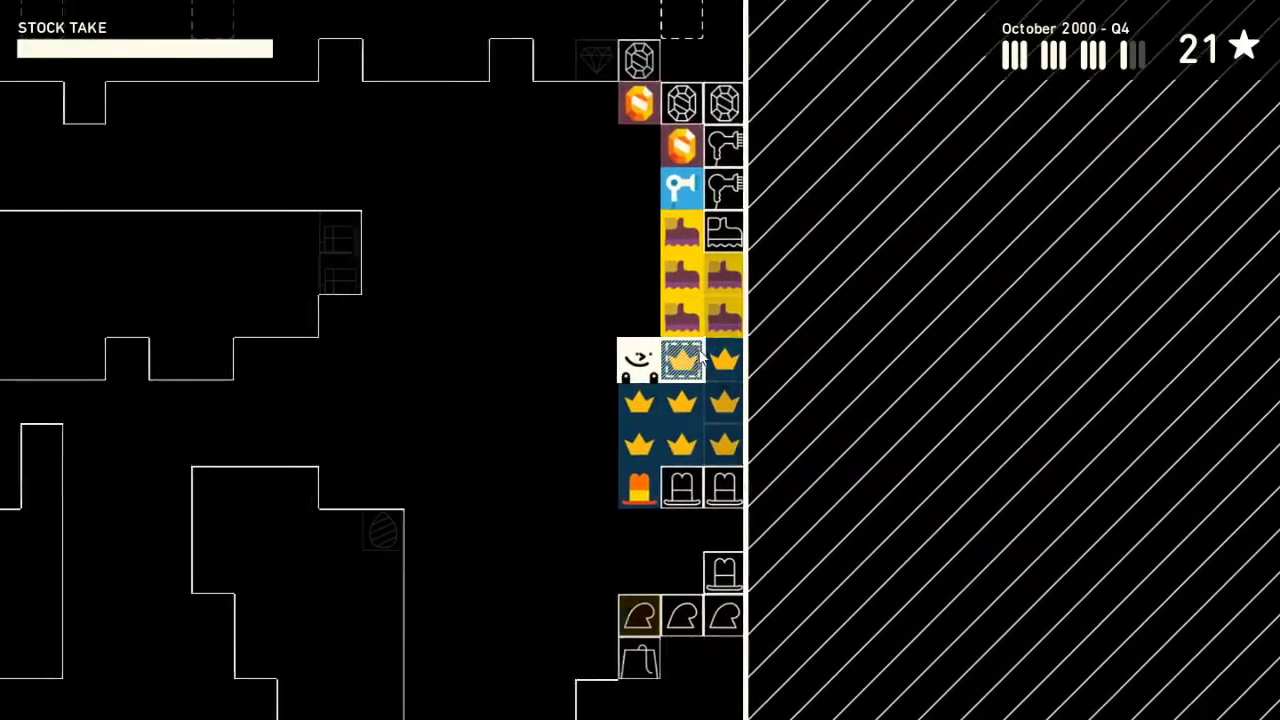
- Walk far left across the warehouse, then down and back right
{"action": "key", "text": "Left"}
{"action": "key", "text": "Left"}
{"action": "key", "text": "Left"}
{"action": "key", "text": "Left"}
{"action": "key", "text": "Down"}
{"action": "key", "text": "Left"}
{"action": "key", "text": "Left"}
{"action": "key", "text": "Left"}
{"action": "key", "text": "Left"}
{"action": "key", "text": "Left"}
{"action": "key", "text": "Left"}
{"action": "key", "text": "Left"}
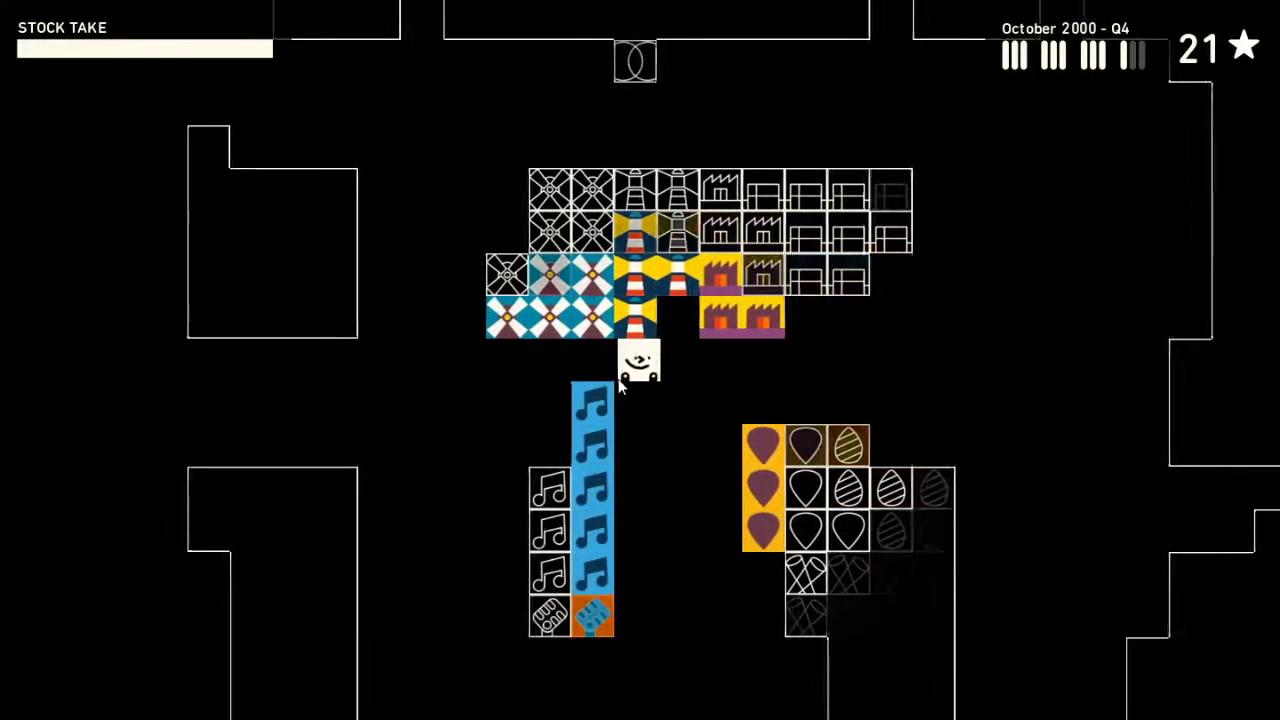
{"action": "key", "text": "Left"}
{"action": "key", "text": "Left"}
{"action": "key", "text": "Down"}
{"action": "key", "text": "Left"}
{"action": "key", "text": "Left"}
{"action": "key", "text": "Left"}
{"action": "key", "text": "Left"}
{"action": "key", "text": "Left"}
{"action": "key", "text": "Left"}
{"action": "key", "text": "Left"}
{"action": "key", "text": "Left"}
{"action": "key", "text": "Left"}
{"action": "key", "text": "Left"}
{"action": "key", "text": "Down"}
{"action": "key", "text": "Down"}
{"action": "key", "text": "Down"}
{"action": "key", "text": "Left"}
{"action": "key", "text": "Left"}
{"action": "key", "text": "Up"}
{"action": "key", "text": "Up"}
{"action": "key", "text": "Up"}
{"action": "key", "text": "Left"}
{"action": "key", "text": "Left"}
{"action": "key", "text": "Right"}
{"action": "key", "text": "Right"}
{"action": "key", "text": "Down"}
{"action": "key", "text": "Down"}
{"action": "key", "text": "Down"}
{"action": "key", "text": "Down"}
- Walk right past the shelves, down to the scroll block, and grab an orange scroll
{"action": "key", "text": "Right"}
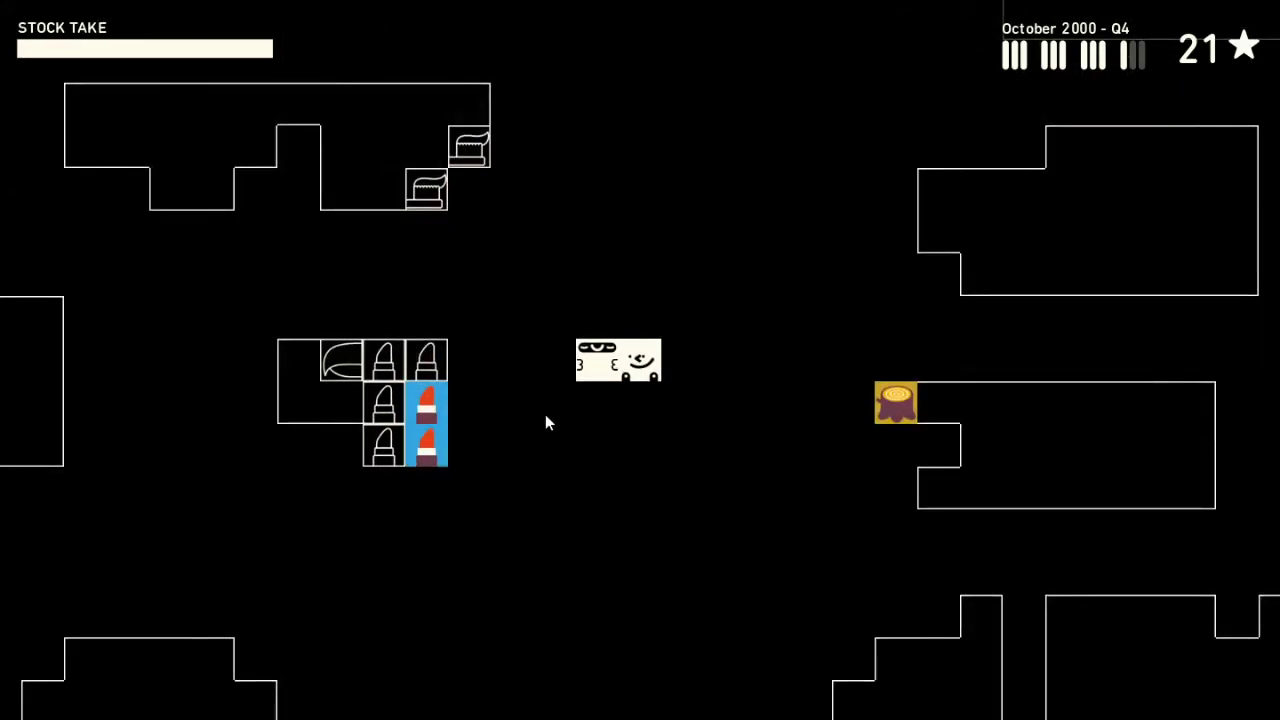
{"action": "key", "text": "Right"}
{"action": "key", "text": "Right"}
{"action": "key", "text": "Right"}
{"action": "key", "text": "Right"}
{"action": "key", "text": "Right"}
{"action": "key", "text": "Right"}
{"action": "key", "text": "Right"}
{"action": "key", "text": "Right"}
{"action": "key", "text": "Right"}
{"action": "key", "text": "Right"}
{"action": "key", "text": "Right"}
{"action": "key", "text": "Right"}
{"action": "key", "text": "Right"}
{"action": "key", "text": "Right"}
{"action": "key", "text": "Right"}
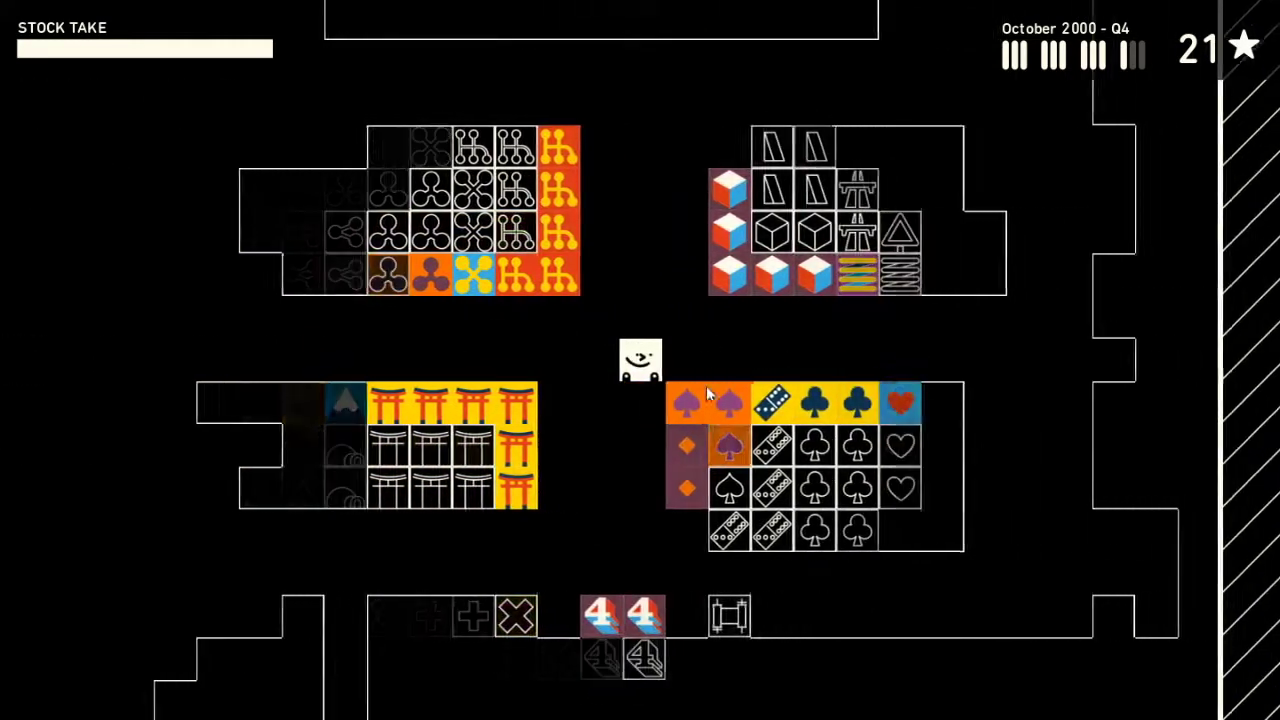
{"action": "key", "text": "Down"}
{"action": "key", "text": "Down"}
{"action": "key", "text": "Down"}
{"action": "key", "text": "Down"}
{"action": "key", "text": "Down"}
{"action": "key", "text": "Right"}
{"action": "key", "text": "Right"}
{"action": "key", "text": "Right"}
{"action": "key", "text": "Right"}
{"action": "key", "text": "Right"}
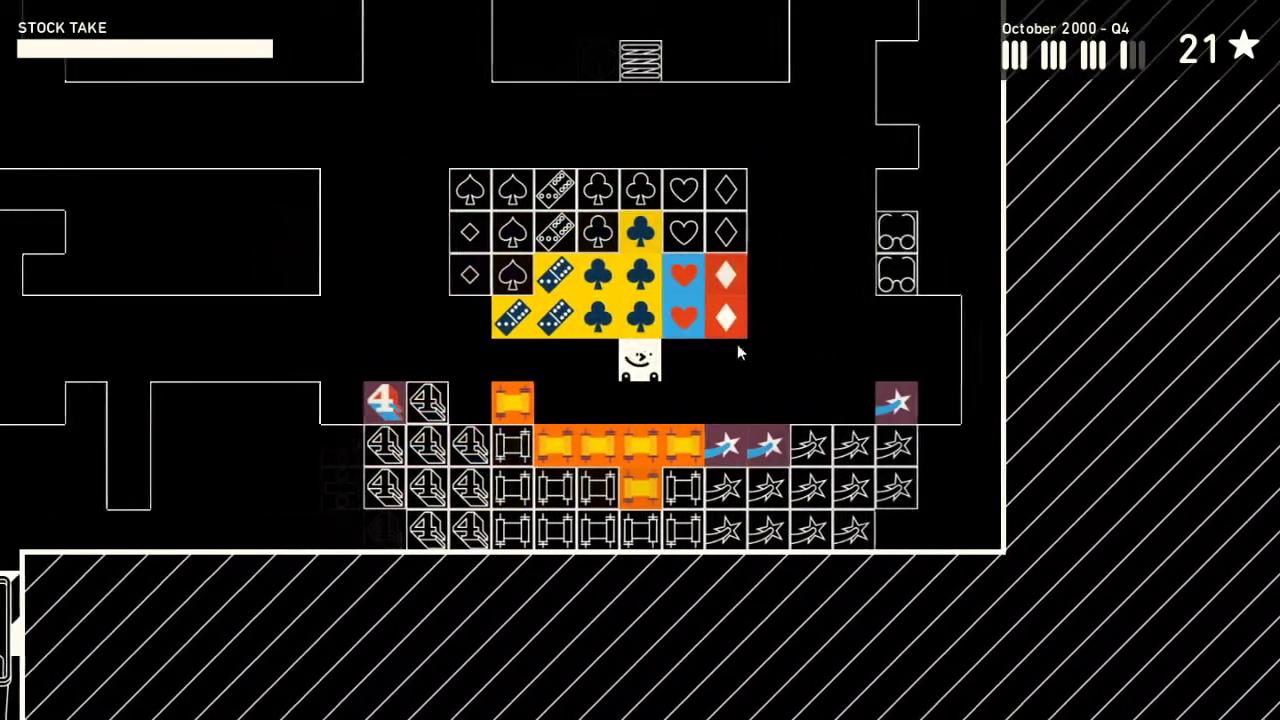
{"action": "key", "text": "Left"}
{"action": "key", "text": "Left"}
{"action": "key", "text": "Left"}
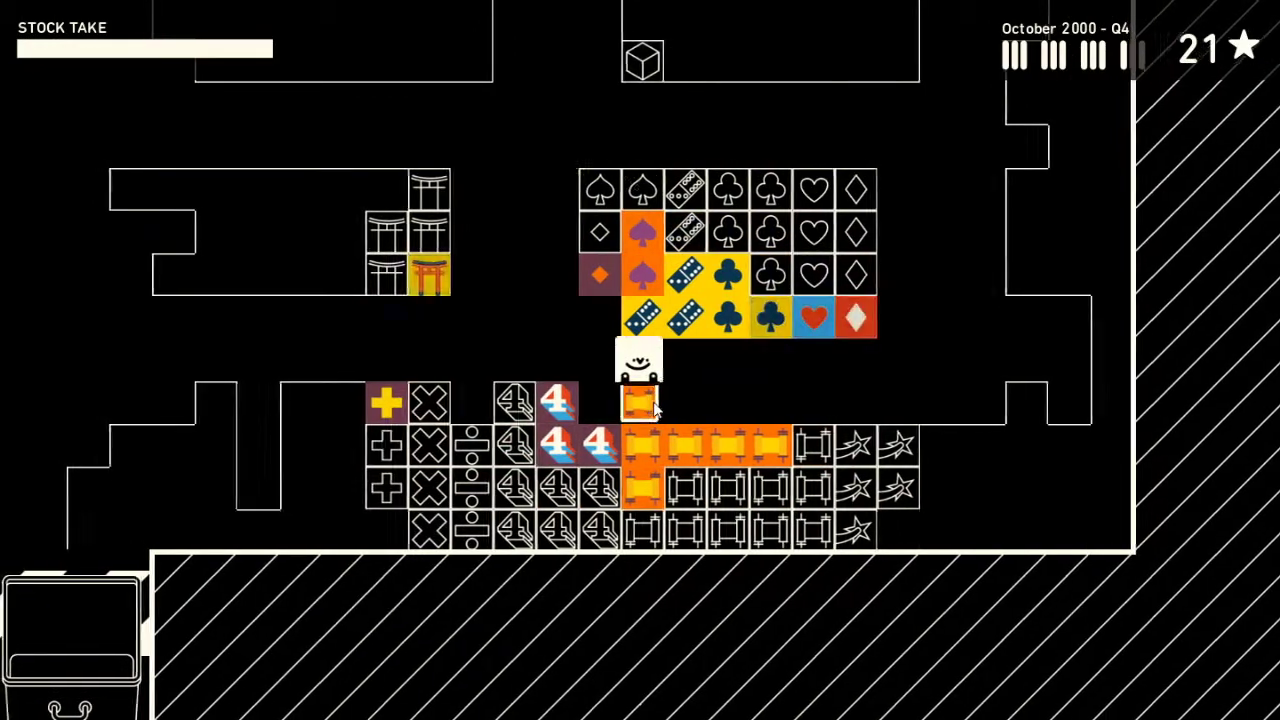
- Carry the orange scroll left and down to the bottom shelves beside the pill stack
{"action": "key", "text": "Left"}
{"action": "key", "text": "Left"}
{"action": "key", "text": "Left"}
{"action": "key", "text": "Left"}
{"action": "key", "text": "Left"}
{"action": "key", "text": "Left"}
{"action": "key", "text": "Left"}
{"action": "key", "text": "Left"}
{"action": "key", "text": "Left"}
{"action": "key", "text": "Down"}
{"action": "key", "text": "Down"}
{"action": "key", "text": "Left"}
{"action": "key", "text": "Left"}
{"action": "key", "text": "Left"}
{"action": "key", "text": "Down"}
{"action": "key", "text": "Right"}
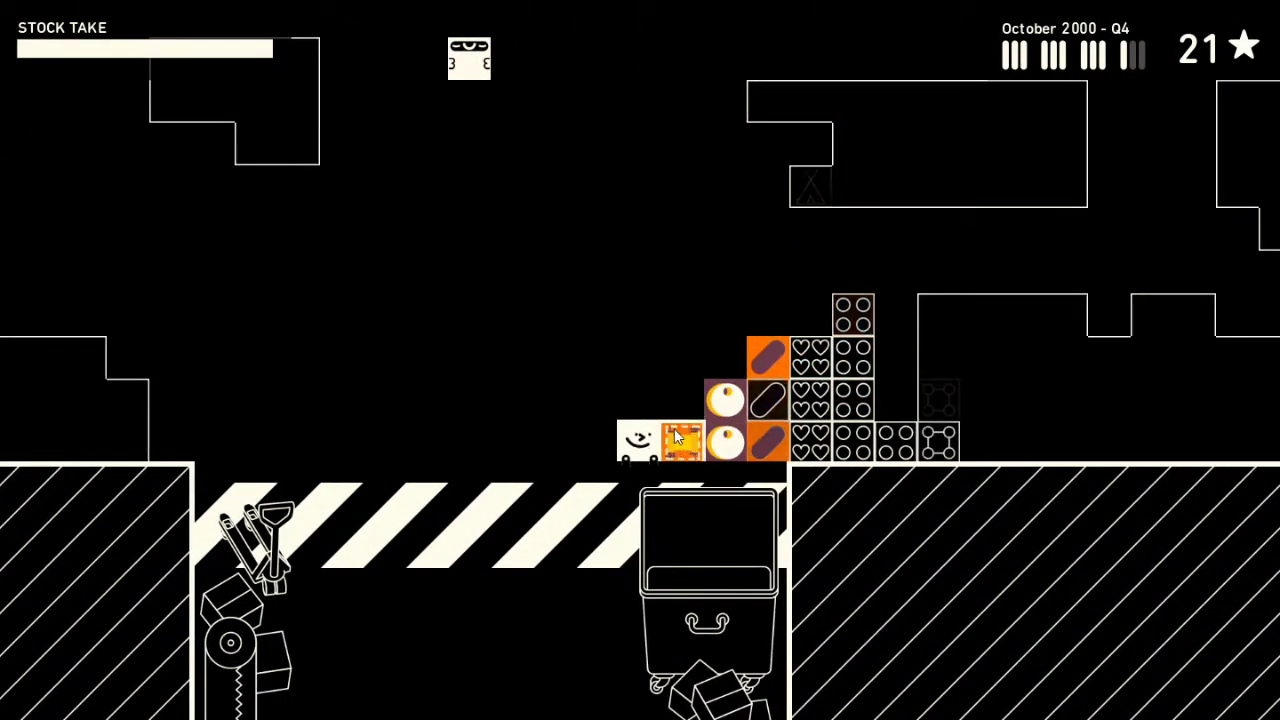
- Walk up and right to the star products and grab one
{"action": "key", "text": "Up"}
{"action": "key", "text": "Up"}
{"action": "key", "text": "Right"}
{"action": "key", "text": "Up"}
{"action": "key", "text": "Up"}
{"action": "key", "text": "Right"}
{"action": "key", "text": "Right"}
{"action": "key", "text": "Right"}
{"action": "key", "text": "Right"}
{"action": "key", "text": "Right"}
{"action": "key", "text": "Right"}
{"action": "key", "text": "Right"}
{"action": "key", "text": "Right"}
{"action": "key", "text": "Right"}
{"action": "key", "text": "Down"}
{"action": "key", "text": "Right"}
{"action": "key", "text": "Right"}
{"action": "key", "text": "Right"}
{"action": "key", "text": "Right"}
{"action": "key", "text": "Right"}
{"action": "key", "text": "Right"}
{"action": "key", "text": "space"}
{"action": "key", "text": "Left"}
{"action": "key", "text": "Left"}
{"action": "key", "text": "Left"}
- Carry the star product down to its block, drop it and walk off
{"action": "key", "text": "Up"}
{"action": "key", "text": "Left"}
{"action": "key", "text": "Left"}
{"action": "key", "text": "Left"}
{"action": "key", "text": "Left"}
{"action": "key", "text": "Left"}
{"action": "key", "text": "Left"}
{"action": "key", "text": "Left"}
{"action": "key", "text": "Left"}
{"action": "key", "text": "Left"}
{"action": "key", "text": "Left"}
{"action": "key", "text": "Left"}
{"action": "key", "text": "Left"}
{"action": "key", "text": "Left"}
{"action": "key", "text": "Left"}
{"action": "key", "text": "Left"}
{"action": "key", "text": "Down"}
{"action": "key", "text": "Down"}
{"action": "key", "text": "Right"}
{"action": "key", "text": "space"}
{"action": "key", "text": "Up"}
{"action": "key", "text": "Up"}
{"action": "key", "text": "Up"}
{"action": "key", "text": "Right"}
{"action": "key", "text": "Right"}
{"action": "key", "text": "Right"}
{"action": "key", "text": "Right"}
{"action": "key", "text": "Right"}
{"action": "key", "text": "Right"}
{"action": "key", "text": "Right"}
{"action": "key", "text": "Right"}
{"action": "key", "text": "Right"}
{"action": "key", "text": "Right"}
{"action": "key", "text": "Right"}
{"action": "key", "text": "Left"}
{"action": "key", "text": "Left"}
{"action": "key", "text": "Left"}
{"action": "key", "text": "Right"}
- Carry the minus products down a row and leave them beside the dice
{"action": "key", "text": "Down"}
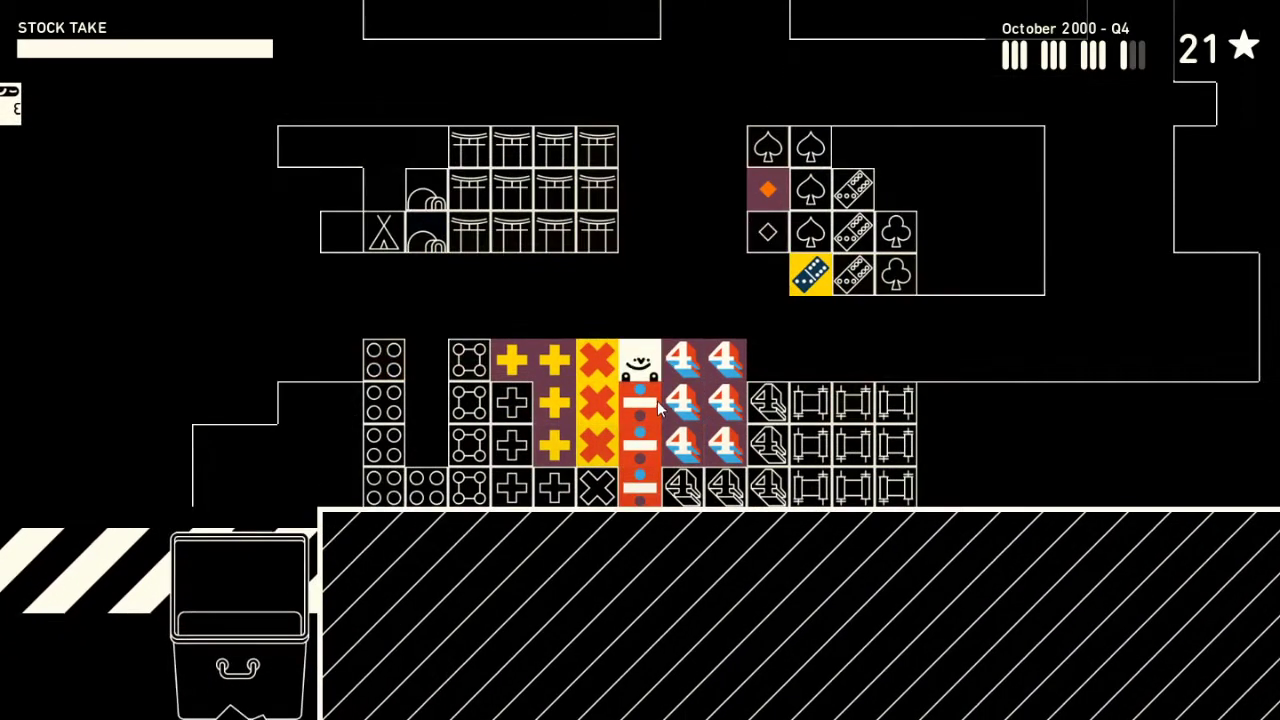
{"action": "key", "text": "Up"}
{"action": "key", "text": "Up"}
{"action": "key", "text": "Down"}
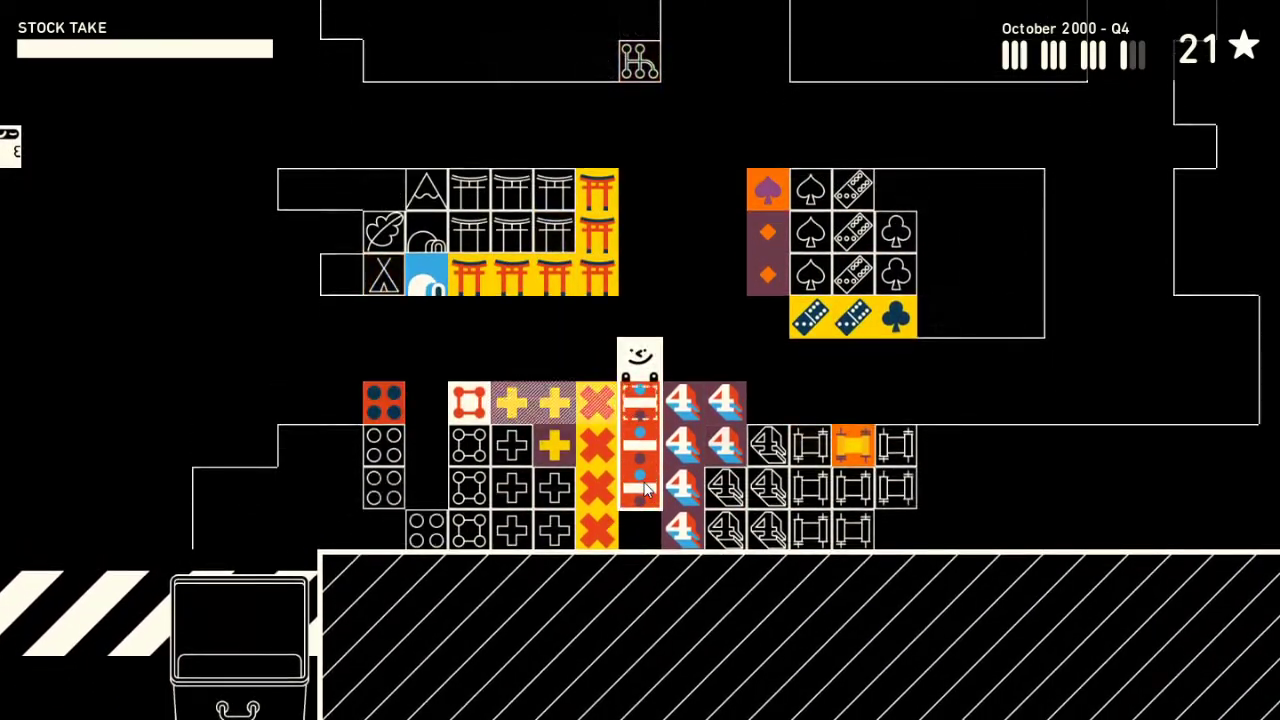
{"action": "key", "text": "Left"}
{"action": "key", "text": "Left"}
{"action": "key", "text": "Left"}
{"action": "key", "text": "Left"}
{"action": "key", "text": "Left"}
- Grab the column of 4 products and shift it left into the block
{"action": "key", "text": "Right"}
{"action": "key", "text": "Right"}
{"action": "key", "text": "Right"}
{"action": "key", "text": "Right"}
{"action": "key", "text": "Right"}
{"action": "key", "text": "Left"}
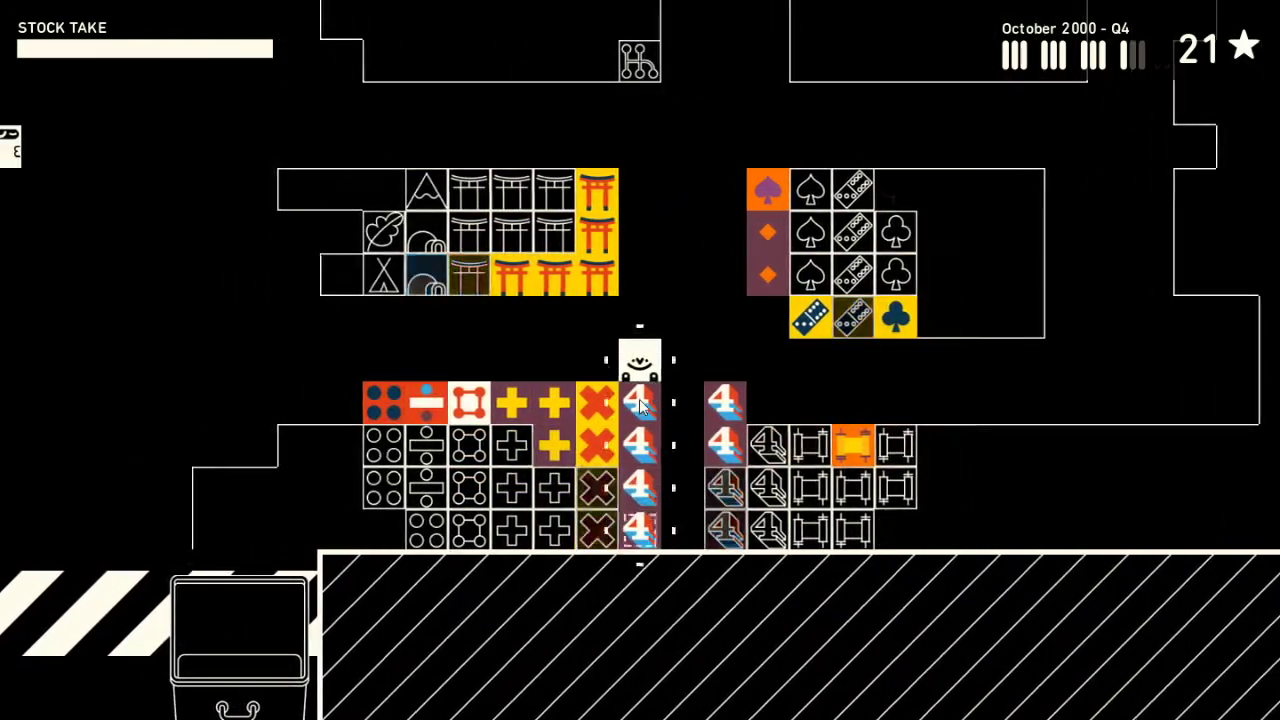
{"action": "key", "text": "Right"}
{"action": "key", "text": "Right"}
{"action": "key", "text": "space"}
{"action": "key", "text": "Left"}
{"action": "key", "text": "Right"}
{"action": "key", "text": "Right"}
{"action": "key", "text": "Down"}
{"action": "key", "text": "Left"}
{"action": "key", "text": "Up"}
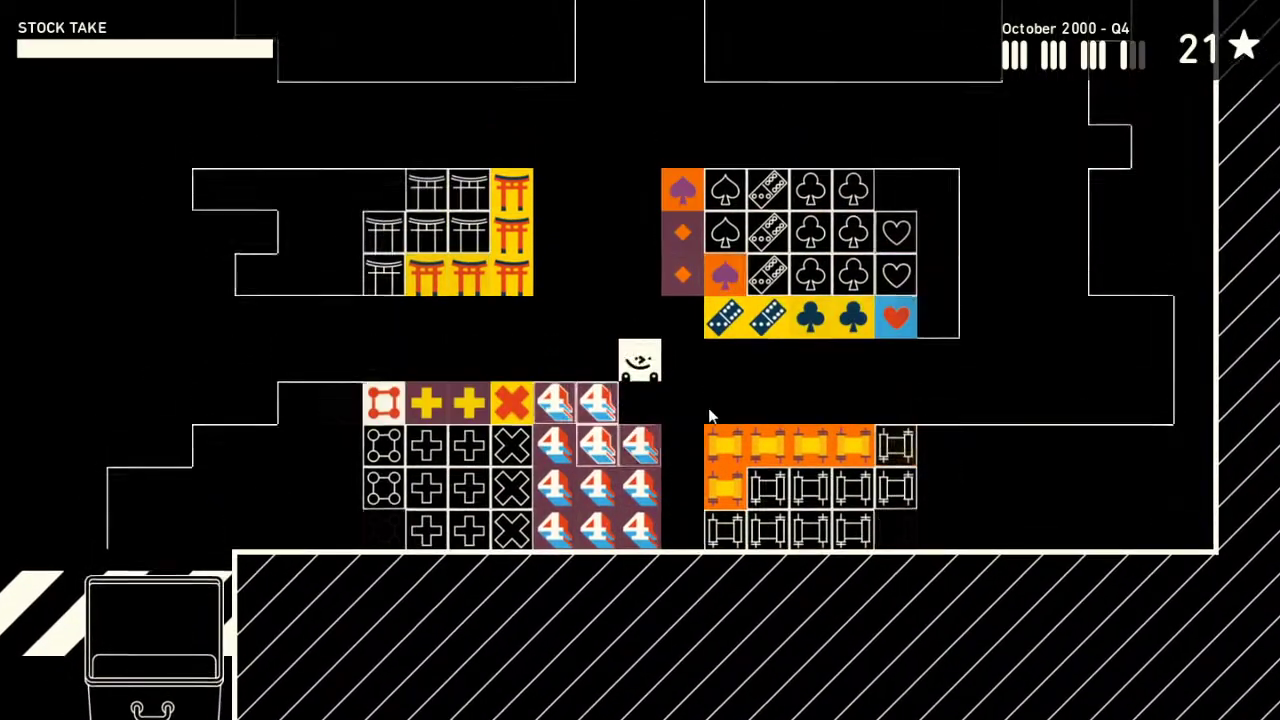
- Rearrange the 4 products around Wilmot so they sit together
{"action": "key", "text": "Right"}
{"action": "key", "text": "Right"}
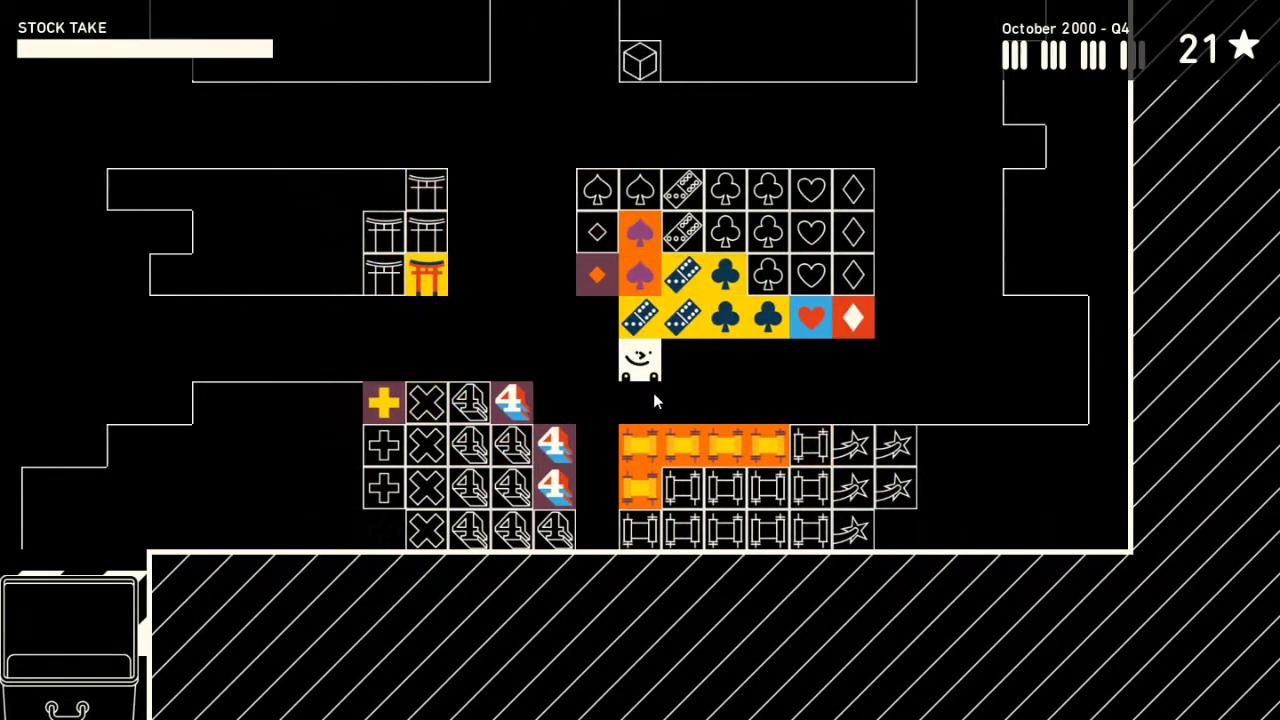
{"action": "key", "text": "Left"}
{"action": "key", "text": "Down"}
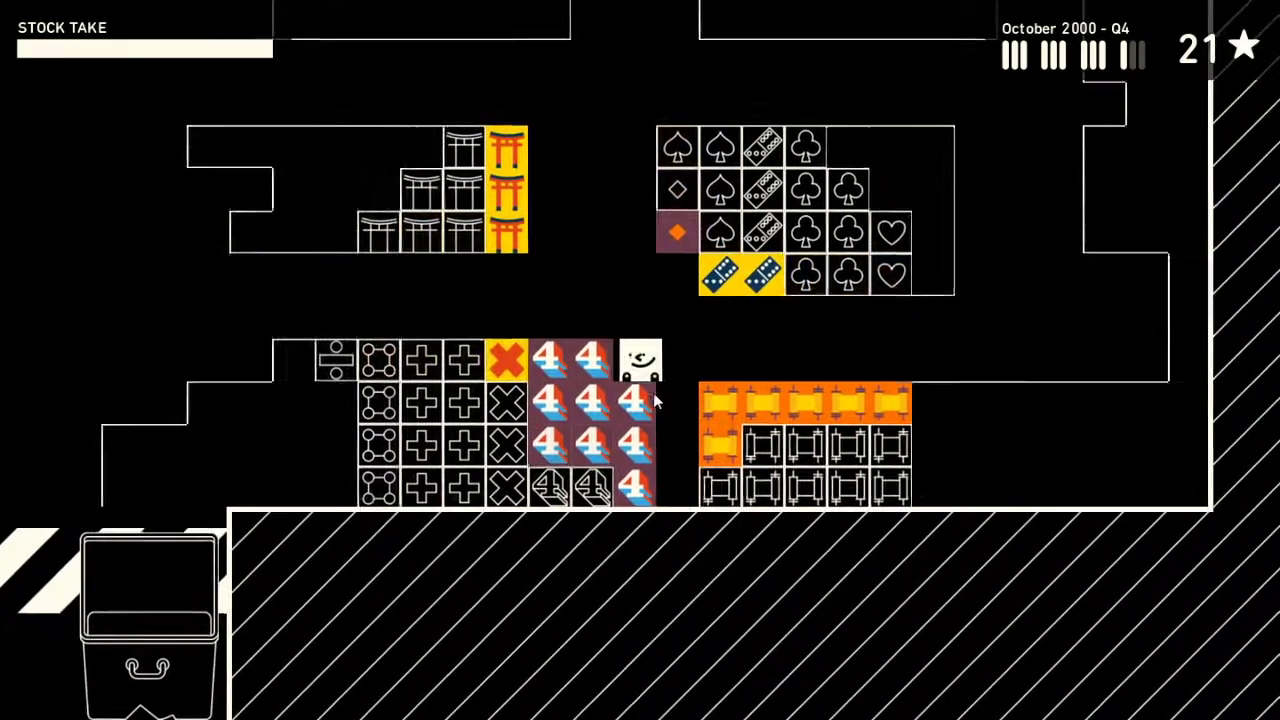
{"action": "key", "text": "Right"}
{"action": "key", "text": "Left"}
{"action": "key", "text": "Up"}
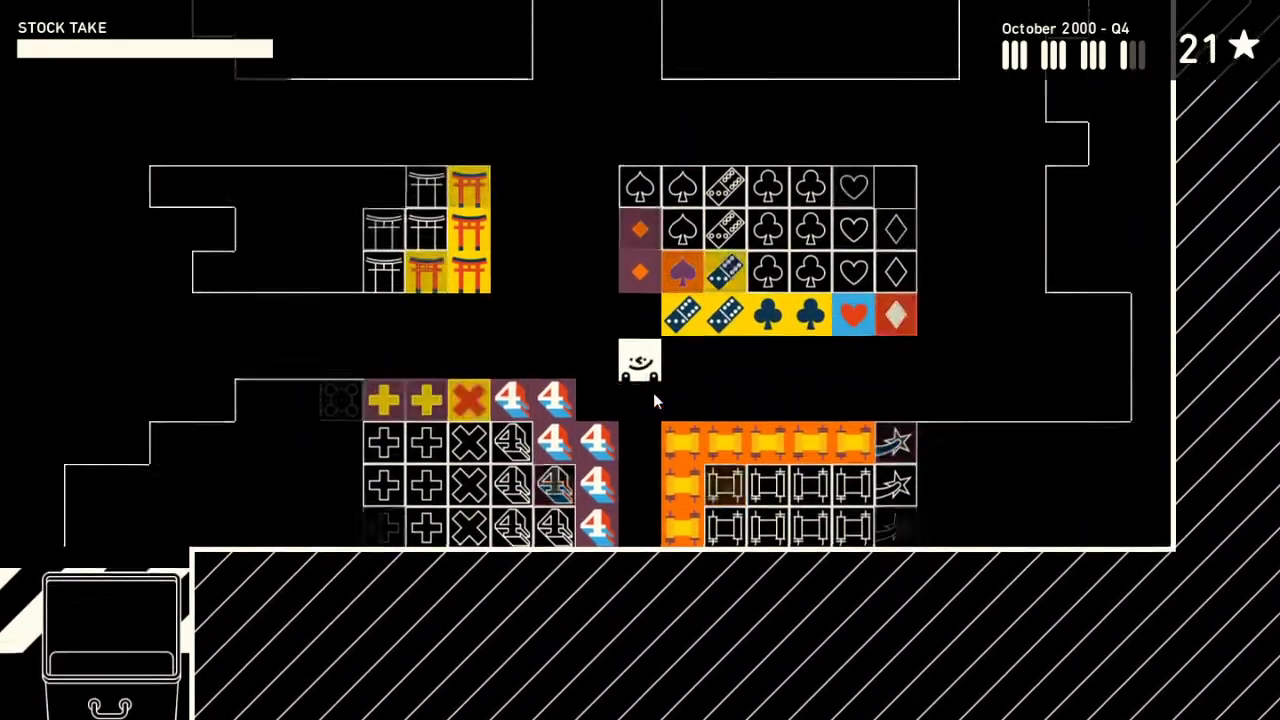
{"action": "key", "text": "Left"}
- Reposition Wilmot near the scroll block and switch which product group gets grabbed
{"action": "key", "text": "Left"}
{"action": "key", "text": "Up"}
{"action": "key", "text": "Right"}
{"action": "key", "text": "Down"}
{"action": "key", "text": "Right"}
{"action": "key", "text": "Right"}
{"action": "key", "text": "Up"}
{"action": "key", "text": "Down"}
- Move under the card-suit block and line up with the domino column
{"action": "key", "text": "Left"}
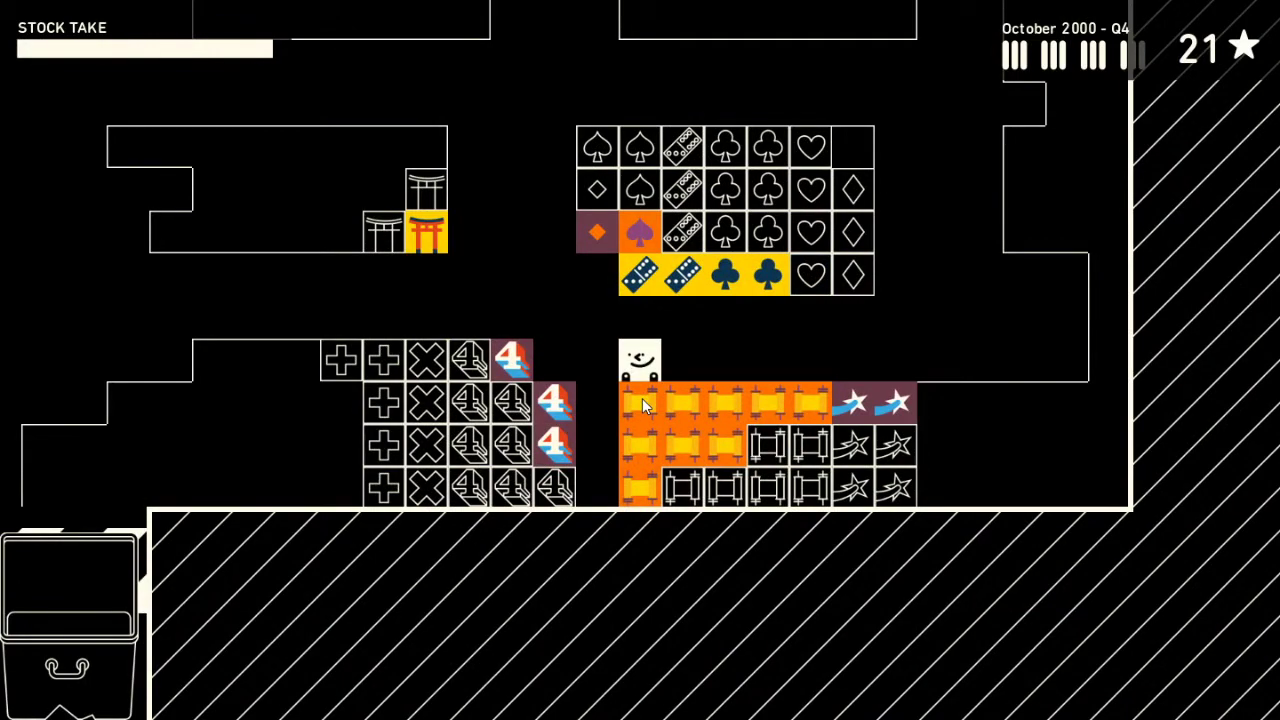
{"action": "key", "text": "Left"}
{"action": "key", "text": "Left"}
{"action": "key", "text": "Left"}
{"action": "key", "text": "Up"}
{"action": "key", "text": "Up"}
{"action": "key", "text": "Up"}
{"action": "key", "text": "Right"}
{"action": "key", "text": "Down"}
{"action": "key", "text": "Right"}
{"action": "key", "text": "Right"}
{"action": "key", "text": "Down"}
{"action": "key", "text": "Right"}
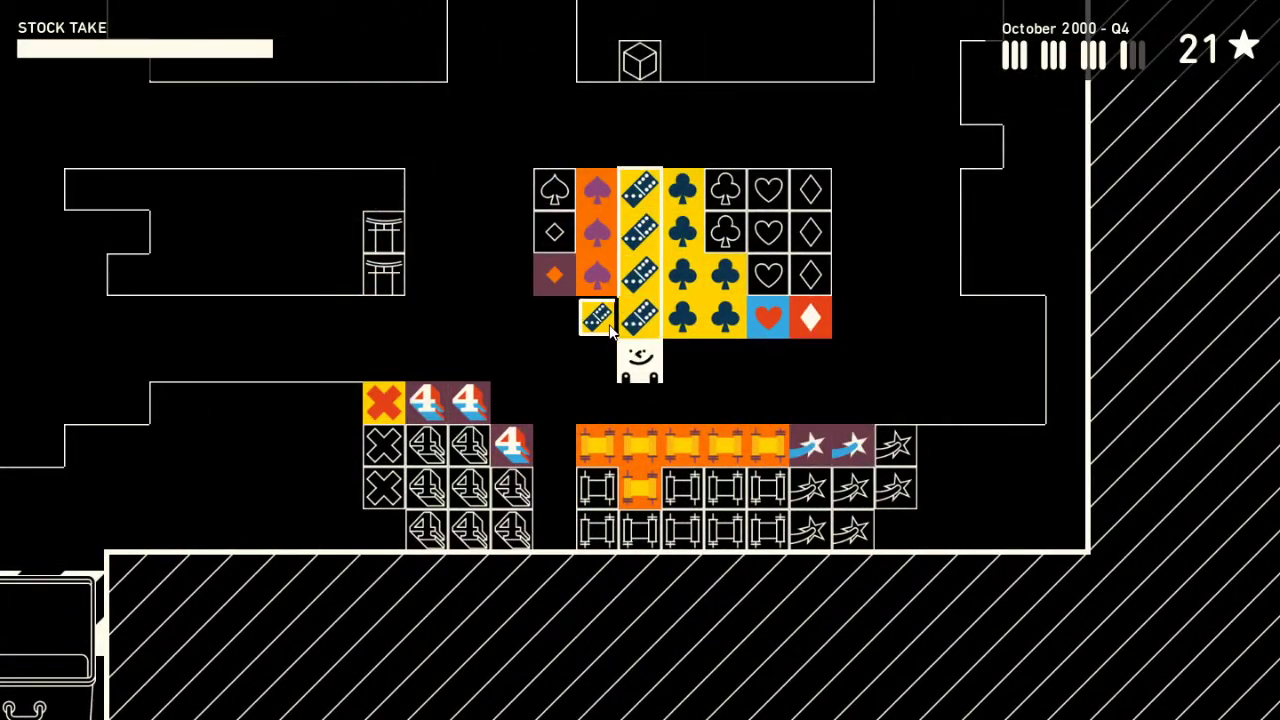
- Carry the domino column left and up the warehouse
{"action": "key", "text": "Up"}
{"action": "key", "text": "Left"}
{"action": "key", "text": "Left"}
{"action": "key", "text": "Left"}
{"action": "key", "text": "Left"}
{"action": "key", "text": "Left"}
{"action": "key", "text": "Left"}
{"action": "key", "text": "Left"}
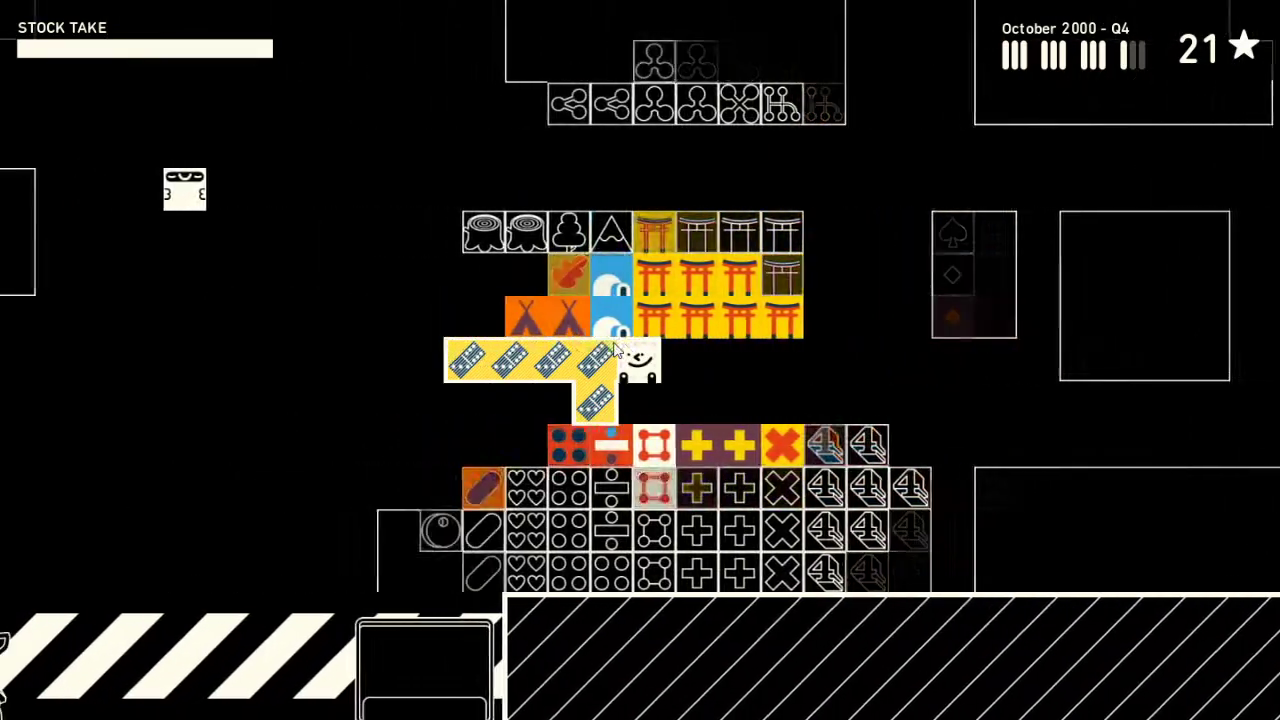
{"action": "key", "text": "Left"}
{"action": "key", "text": "Left"}
{"action": "key", "text": "Left"}
{"action": "key", "text": "Left"}
{"action": "key", "text": "Left"}
{"action": "key", "text": "Left"}
{"action": "key", "text": "Up"}
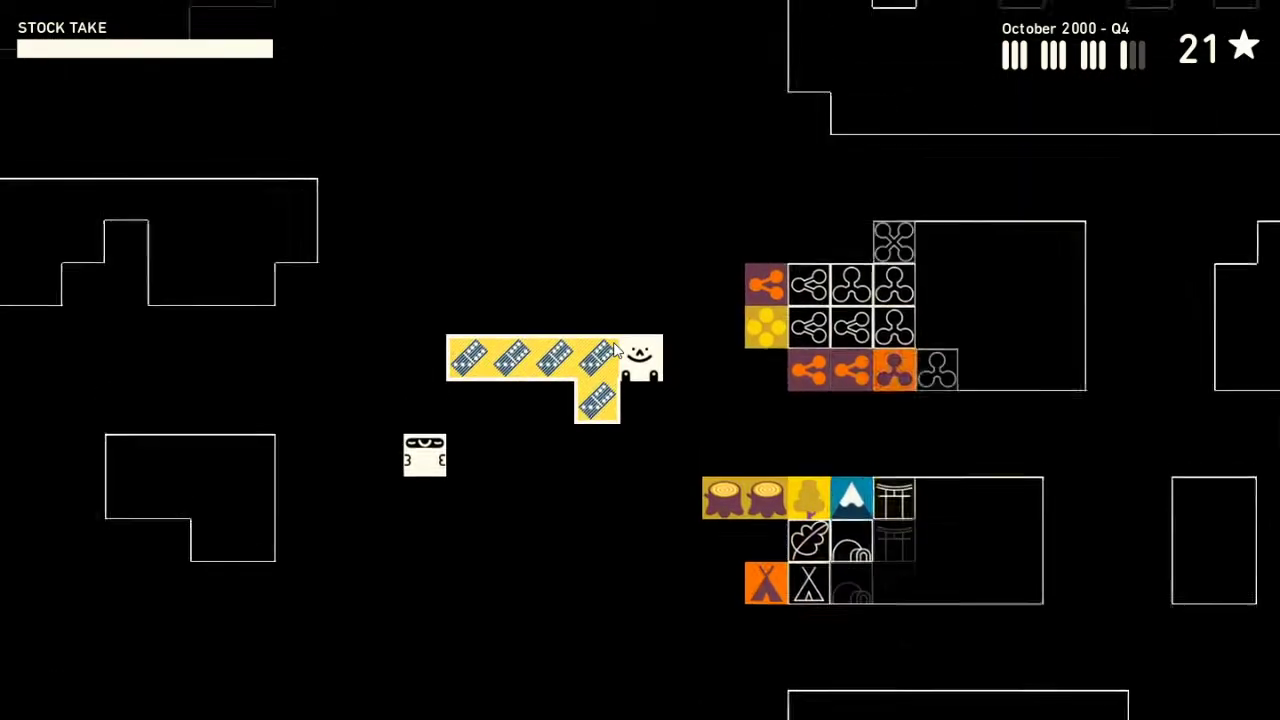
{"action": "key", "text": "Up"}
{"action": "key", "text": "Up"}
{"action": "key", "text": "Up"}
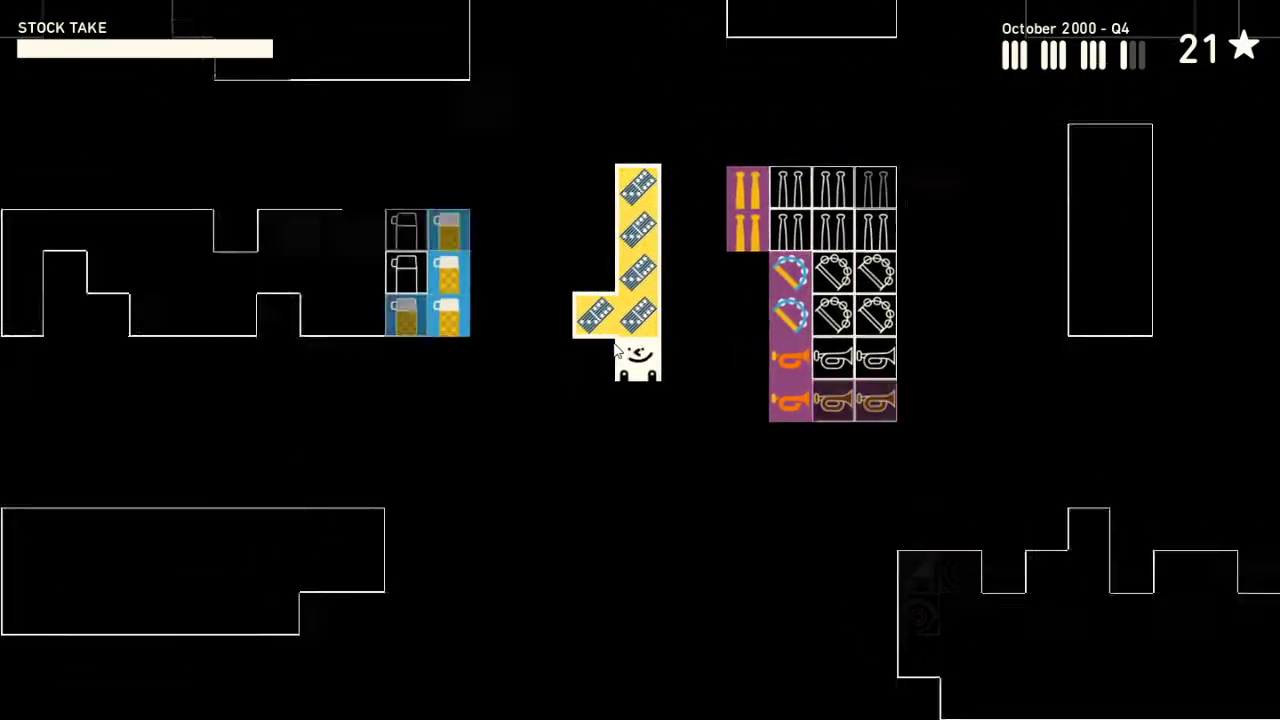
{"action": "key", "text": "Up"}
{"action": "key", "text": "Up"}
{"action": "key", "text": "Up"}
{"action": "key", "text": "Up"}
{"action": "key", "text": "Up"}
{"action": "key", "text": "Up"}
{"action": "key", "text": "Up"}
{"action": "key", "text": "Up"}
{"action": "key", "text": "Up"}
{"action": "key", "text": "Left"}
{"action": "key", "text": "Left"}
{"action": "key", "text": "Down"}
{"action": "key", "text": "Down"}
{"action": "key", "text": "Right"}
- Put the dominoes down and head left
{"action": "key", "text": "Down"}
{"action": "key", "text": "Down"}
{"action": "key", "text": "Down"}
{"action": "key", "text": "Down"}
{"action": "key", "text": "Down"}
{"action": "key", "text": "Down"}
{"action": "key", "text": "space"}
{"action": "key", "text": "Left"}
{"action": "key", "text": "Left"}
{"action": "key", "text": "Left"}
{"action": "key", "text": "Left"}
- Walk up and right through the shelf aisles
{"action": "key", "text": "Left"}
{"action": "key", "text": "Left"}
{"action": "key", "text": "Up"}
{"action": "key", "text": "Up"}
{"action": "key", "text": "Up"}
{"action": "key", "text": "Up"}
{"action": "key", "text": "Up"}
{"action": "key", "text": "Up"}
{"action": "key", "text": "Up"}
{"action": "key", "text": "Up"}
{"action": "key", "text": "Right"}
{"action": "key", "text": "Right"}
{"action": "key", "text": "Right"}
{"action": "key", "text": "Right"}
{"action": "key", "text": "Right"}
{"action": "key", "text": "Right"}
{"action": "key", "text": "Right"}
{"action": "key", "text": "Down"}
{"action": "key", "text": "Right"}
{"action": "key", "text": "Right"}
{"action": "key", "text": "Right"}
{"action": "key", "text": "Right"}
{"action": "key", "text": "Right"}
{"action": "key", "text": "Right"}
{"action": "key", "text": "Down"}
{"action": "key", "text": "Down"}
{"action": "key", "text": "Up"}
{"action": "key", "text": "Up"}
{"action": "key", "text": "Up"}
- Circle back down and left through the aisles toward the dominoes
{"action": "key", "text": "Right"}
{"action": "key", "text": "Right"}
{"action": "key", "text": "Right"}
{"action": "key", "text": "Right"}
{"action": "key", "text": "Right"}
{"action": "key", "text": "Right"}
{"action": "key", "text": "Down"}
{"action": "key", "text": "Right"}
{"action": "key", "text": "Right"}
{"action": "key", "text": "Right"}
{"action": "key", "text": "Down"}
{"action": "key", "text": "Left"}
{"action": "key", "text": "Left"}
{"action": "key", "text": "Down"}
{"action": "key", "text": "Down"}
{"action": "key", "text": "Down"}
{"action": "key", "text": "Left"}
{"action": "key", "text": "Left"}
{"action": "key", "text": "Left"}
{"action": "key", "text": "Down"}
{"action": "key", "text": "Right"}
{"action": "key", "text": "Left"}
{"action": "key", "text": "Down"}
{"action": "key", "text": "Down"}
{"action": "key", "text": "Down"}
{"action": "key", "text": "Down"}
{"action": "key", "text": "Down"}
{"action": "key", "text": "Down"}
{"action": "key", "text": "Left"}
{"action": "key", "text": "Left"}
{"action": "key", "text": "Left"}
{"action": "key", "text": "Left"}
{"action": "key", "text": "Left"}
{"action": "key", "text": "Left"}
{"action": "key", "text": "Left"}
{"action": "key", "text": "Left"}
{"action": "key", "text": "Left"}
{"action": "key", "text": "Right"}
{"action": "key", "text": "Right"}
{"action": "key", "text": "Right"}
{"action": "key", "text": "Down"}
{"action": "key", "text": "Down"}
{"action": "key", "text": "Down"}
{"action": "key", "text": "Left"}
{"action": "key", "text": "Left"}
{"action": "key", "text": "Left"}
{"action": "key", "text": "Up"}
{"action": "key", "text": "Up"}
{"action": "key", "text": "Up"}
{"action": "key", "text": "Up"}
{"action": "key", "text": "Up"}
{"action": "key", "text": "Left"}
{"action": "key", "text": "Up"}
{"action": "key", "text": "Up"}
{"action": "key", "text": "Up"}
{"action": "key", "text": "Up"}
{"action": "key", "text": "Up"}
{"action": "key", "text": "Up"}
{"action": "key", "text": "Left"}
{"action": "key", "text": "Down"}
{"action": "key", "text": "Down"}
{"action": "key", "text": "Down"}
{"action": "key", "text": "Down"}
{"action": "key", "text": "Down"}
{"action": "key", "text": "Down"}
{"action": "key", "text": "Down"}
{"action": "key", "text": "Down"}
{"action": "key", "text": "Down"}
{"action": "key", "text": "Down"}
- Carry the domino block down and right and place it under the trumpets
{"action": "key", "text": "Right"}
{"action": "key", "text": "Right"}
{"action": "key", "text": "Down"}
{"action": "key", "text": "Down"}
{"action": "key", "text": "Right"}
{"action": "key", "text": "Right"}
{"action": "key", "text": "Right"}
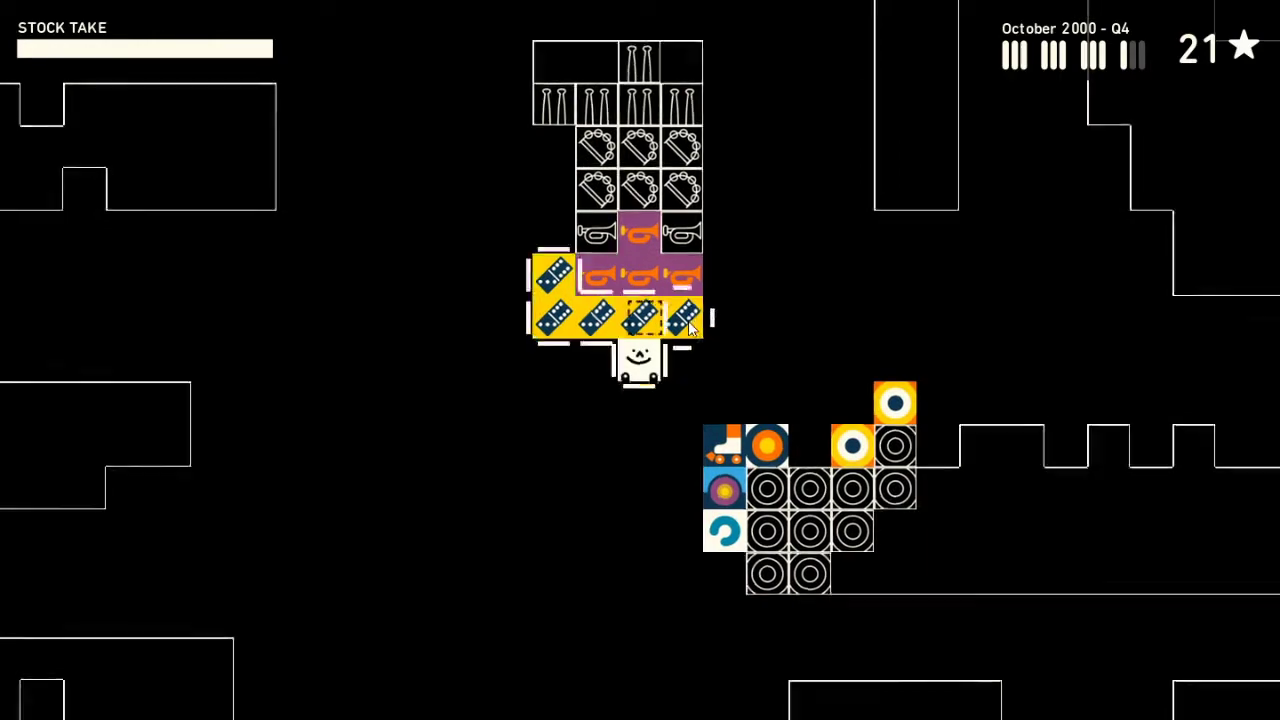
{"action": "key", "text": "Down"}
{"action": "key", "text": "Up"}
- Walk to the card-suit block and pick up the diamond products
{"action": "key", "text": "Down"}
{"action": "key", "text": "Down"}
{"action": "key", "text": "Left"}
{"action": "key", "text": "Left"}
{"action": "key", "text": "Down"}
{"action": "key", "text": "Down"}
{"action": "key", "text": "Down"}
{"action": "key", "text": "Down"}
{"action": "key", "text": "Down"}
{"action": "key", "text": "Down"}
{"action": "key", "text": "Right"}
{"action": "key", "text": "Right"}
{"action": "key", "text": "Right"}
{"action": "key", "text": "Right"}
{"action": "key", "text": "Right"}
{"action": "key", "text": "Down"}
{"action": "key", "text": "Down"}
{"action": "key", "text": "Down"}
{"action": "key", "text": "Down"}
{"action": "key", "text": "Down"}
{"action": "key", "text": "Down"}
{"action": "key", "text": "Right"}
{"action": "key", "text": "Right"}
{"action": "key", "text": "Right"}
{"action": "key", "text": "Up"}
{"action": "key", "text": "Up"}
{"action": "key", "text": "Right"}
{"action": "key", "text": "Right"}
{"action": "key", "text": "Right"}
{"action": "key", "text": "Right"}
{"action": "key", "text": "Right"}
{"action": "key", "text": "Right"}
{"action": "key", "text": "Right"}
{"action": "key", "text": "Right"}
{"action": "key", "text": "Right"}
{"action": "key", "text": "Up"}
{"action": "key", "text": "Left"}
{"action": "key", "text": "Up"}
{"action": "key", "text": "Up"}
{"action": "key", "text": "space"}
{"action": "key", "text": "Right"}
{"action": "key", "text": "Down"}
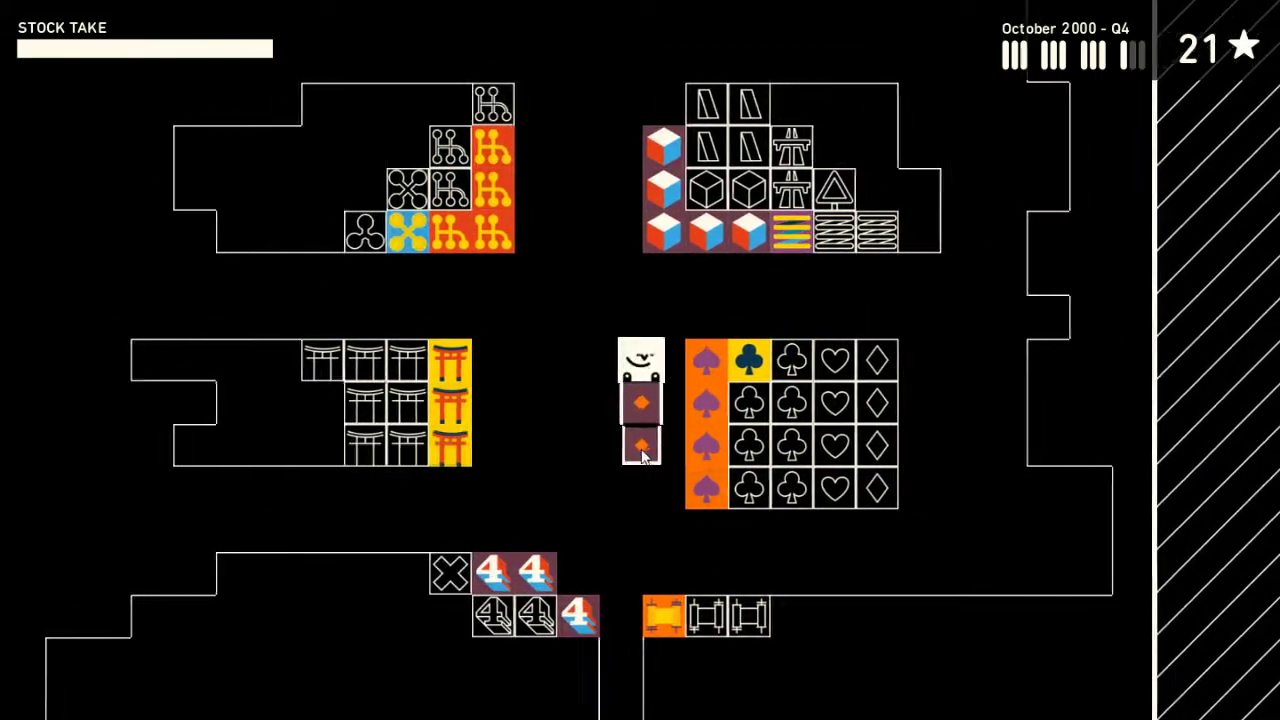
- Line up the diamonds and set them beside the suit block
{"action": "key", "text": "Down"}
{"action": "key", "text": "space"}
{"action": "key", "text": "Up"}
{"action": "key", "text": "Up"}
{"action": "key", "text": "Up"}
{"action": "key", "text": "Right"}
{"action": "key", "text": "Right"}
{"action": "key", "text": "Right"}
{"action": "key", "text": "Down"}
{"action": "key", "text": "Down"}
{"action": "key", "text": "Down"}
{"action": "key", "text": "Down"}
{"action": "key", "text": "Down"}
{"action": "key", "text": "Down"}
- Pick the diamonds up again, lift them higher and resettle them beside the suit block
{"action": "key", "text": "Left"}
{"action": "key", "text": "Left"}
{"action": "key", "text": "Left"}
{"action": "key", "text": "Left"}
{"action": "key", "text": "Left"}
{"action": "key", "text": "Up"}
{"action": "key", "text": "Right"}
{"action": "key", "text": "Right"}
{"action": "key", "text": "Right"}
{"action": "key", "text": "Right"}
{"action": "key", "text": "Right"}
{"action": "key", "text": "Left"}
{"action": "key", "text": "Left"}
{"action": "key", "text": "Left"}
{"action": "key", "text": "space"}
{"action": "key", "text": "Up"}
{"action": "key", "text": "Up"}
{"action": "key", "text": "space"}
{"action": "key", "text": "Left"}
{"action": "key", "text": "Right"}
{"action": "key", "text": "Down"}
{"action": "key", "text": "Down"}
{"action": "key", "text": "Down"}
{"action": "key", "text": "Right"}
{"action": "key", "text": "Right"}
{"action": "key", "text": "Right"}
{"action": "key", "text": "Left"}
- Walk up to the notice boards on the service wall
{"action": "key", "text": "Up"}
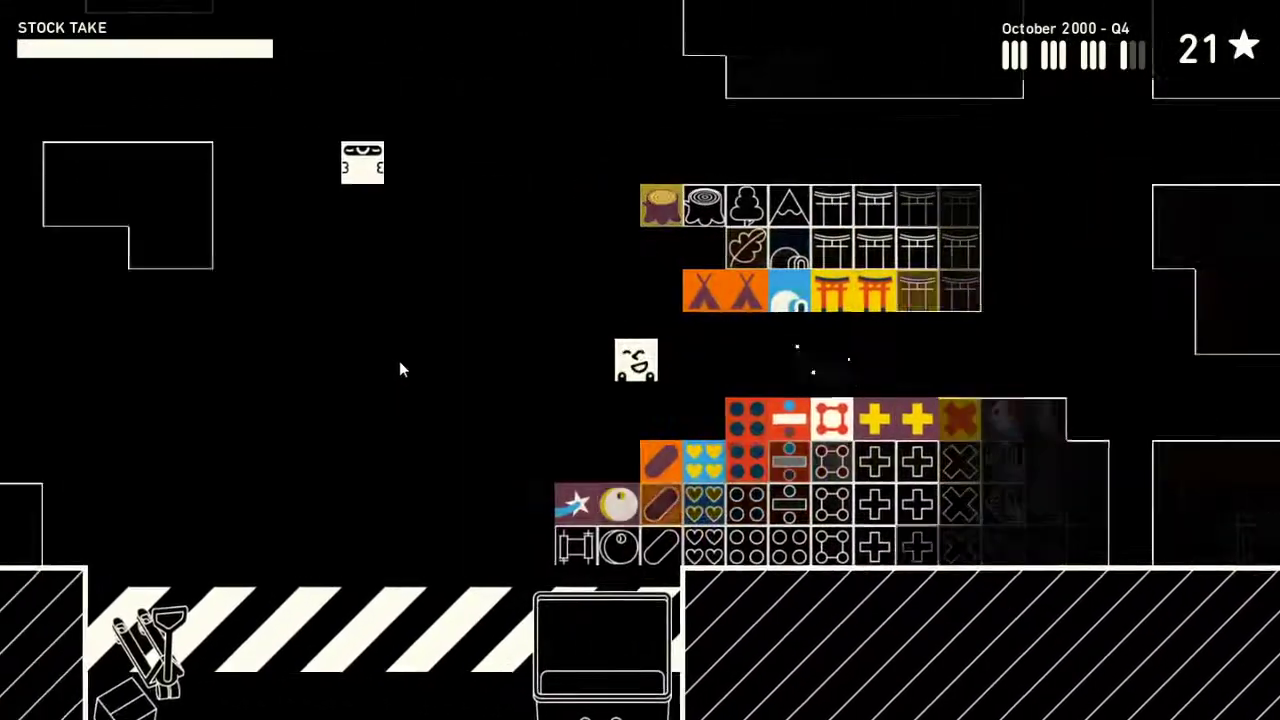
{"action": "key", "text": "Up"}
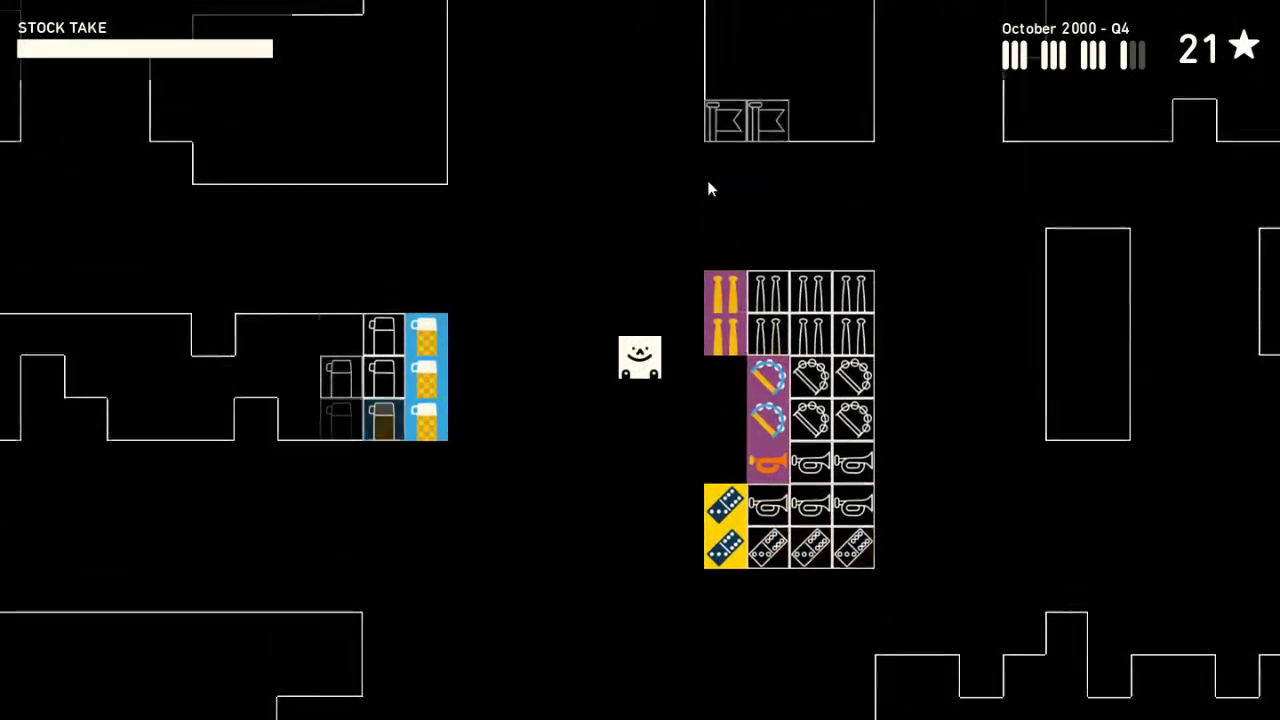
{"action": "key", "text": "Up"}
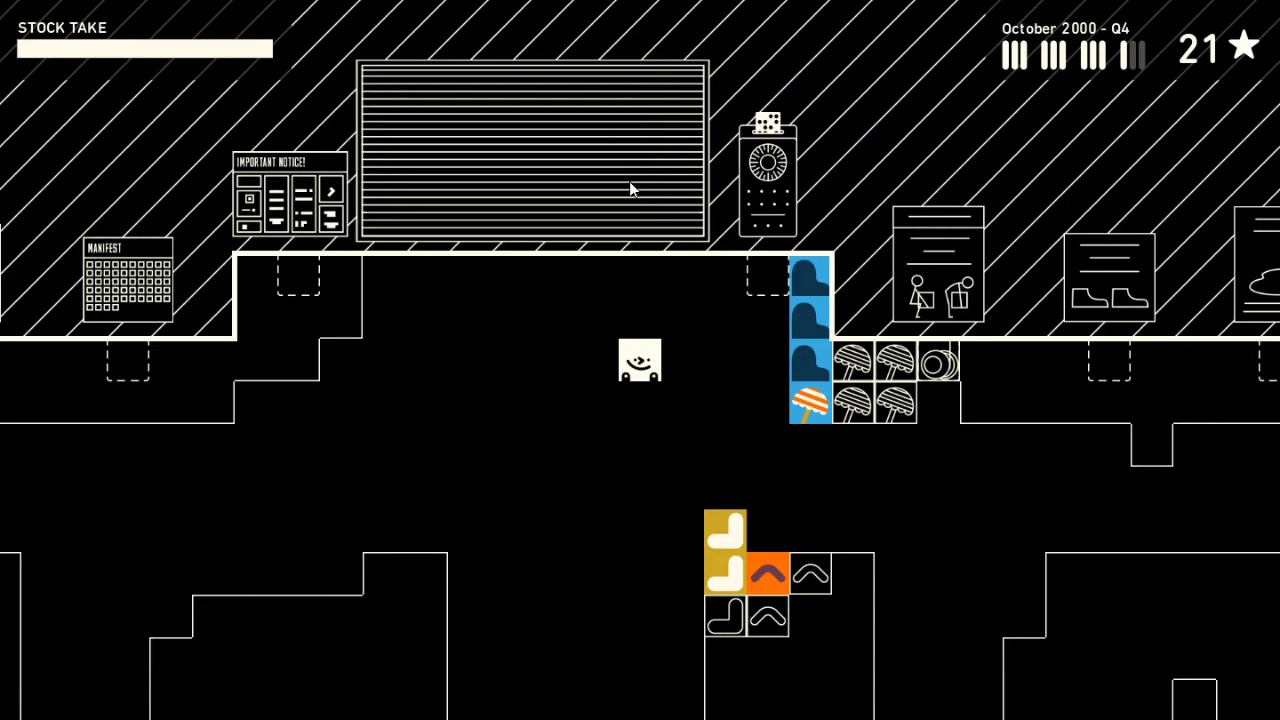
- Step beside the blue stack and end October's stock take at the hatch
{"action": "key", "text": "Right"}
{"action": "key", "text": "Up"}
{"action": "key", "text": "space"}
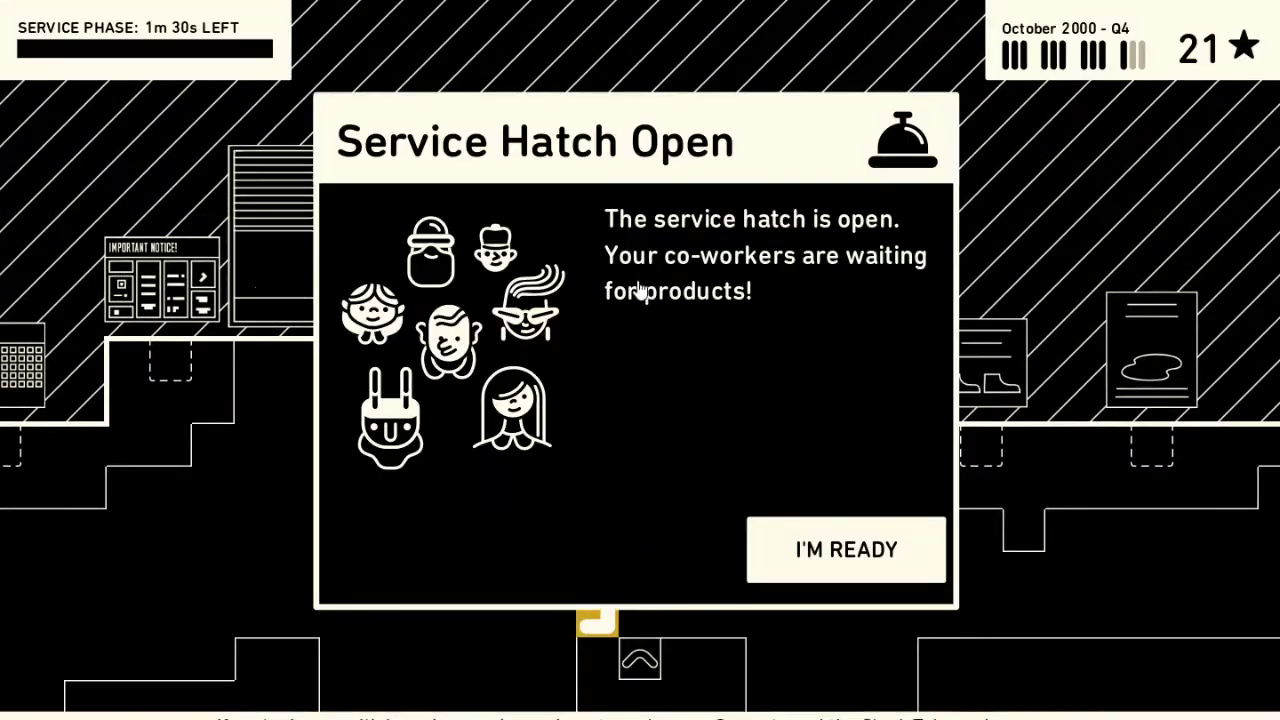
- Dismiss the service hatch notice and pick up two orange scroll products
{"action": "left_click", "coordinate": [857, 573]}
{"action": "key", "text": "Down"}
{"action": "key", "text": "Right"}
{"action": "key", "text": "Down"}
{"action": "key", "text": "Right"}
{"action": "key", "text": "Down"}
{"action": "key", "text": "Down"}
{"action": "key", "text": "Left"}
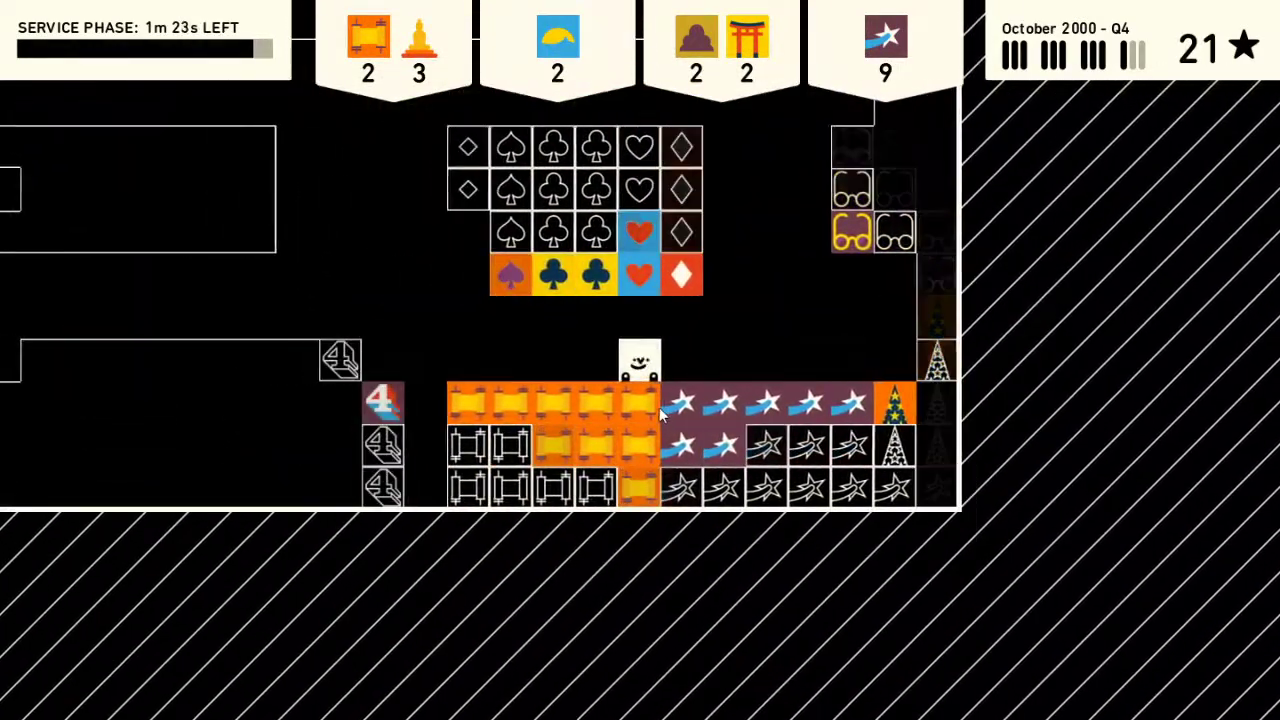
{"action": "key", "text": "space"}
{"action": "key", "text": "Up"}
- Carry the scrolls left and grab the buddha statue products alongside them
{"action": "key", "text": "Left"}
{"action": "key", "text": "Up"}
{"action": "key", "text": "Left"}
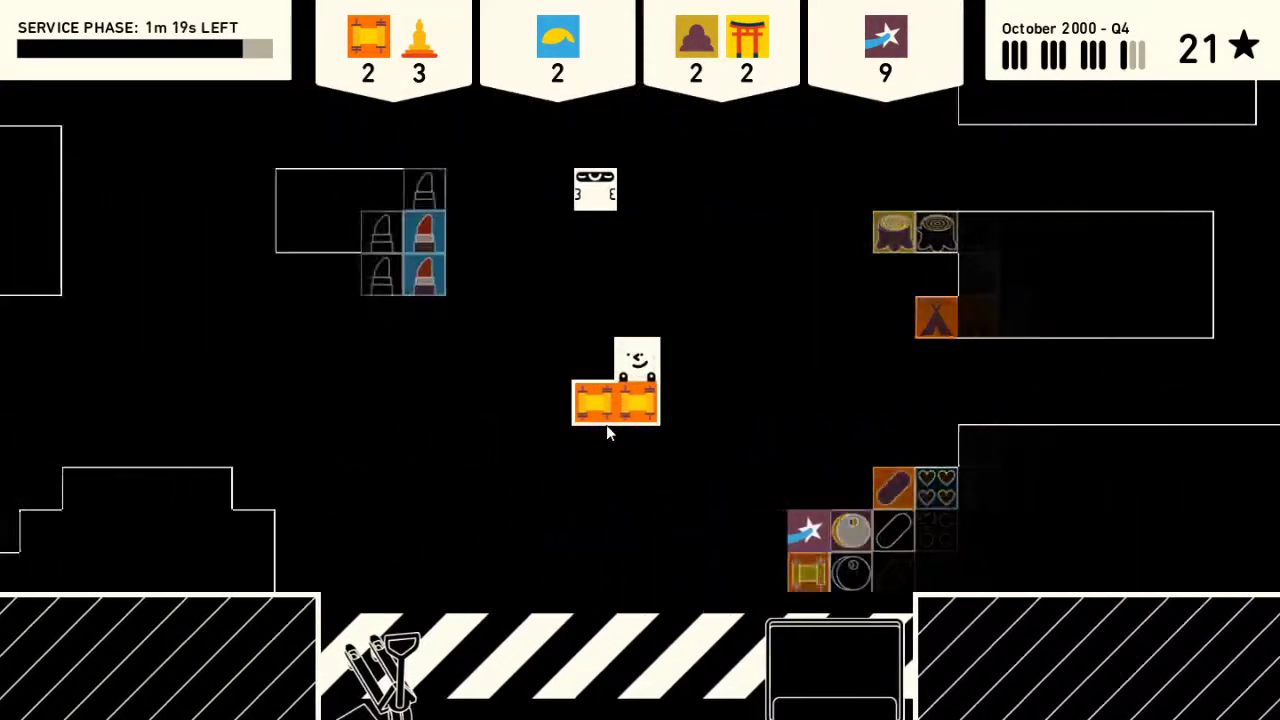
{"action": "key", "text": "Left"}
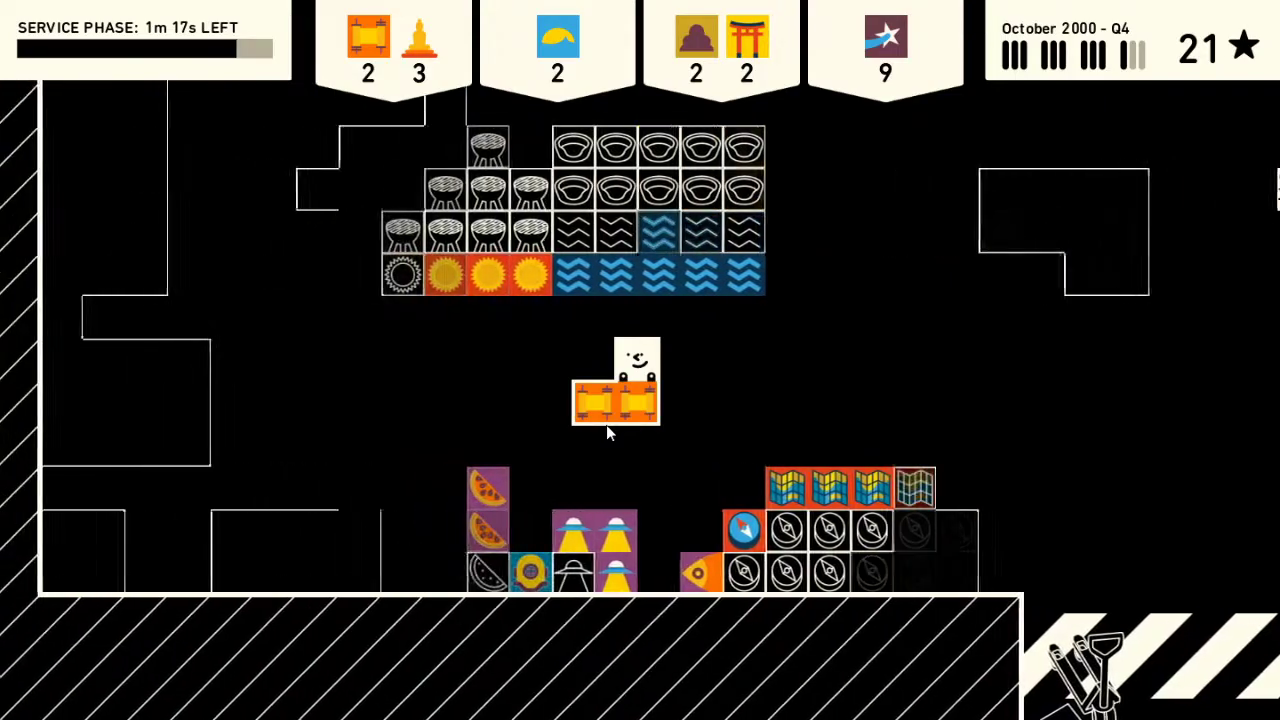
{"action": "key", "text": "Down"}
{"action": "key", "text": "Left"}
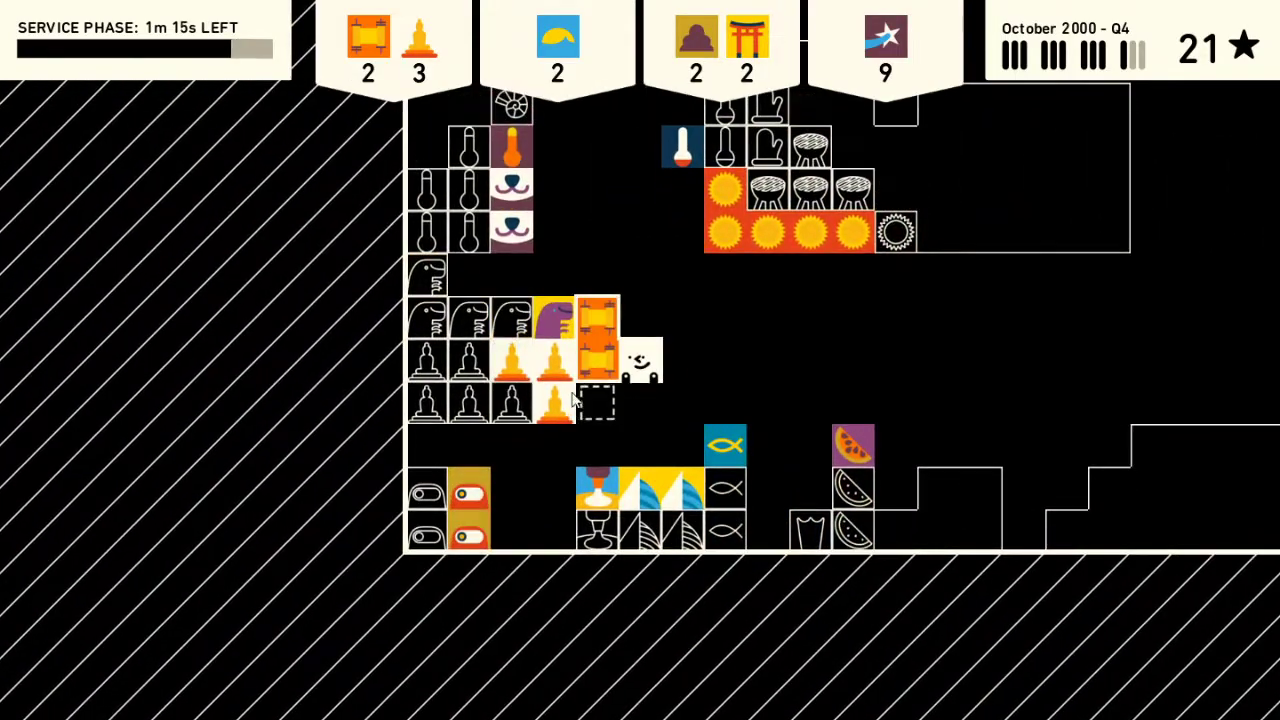
{"action": "key", "text": "space"}
{"action": "key", "text": "Right"}
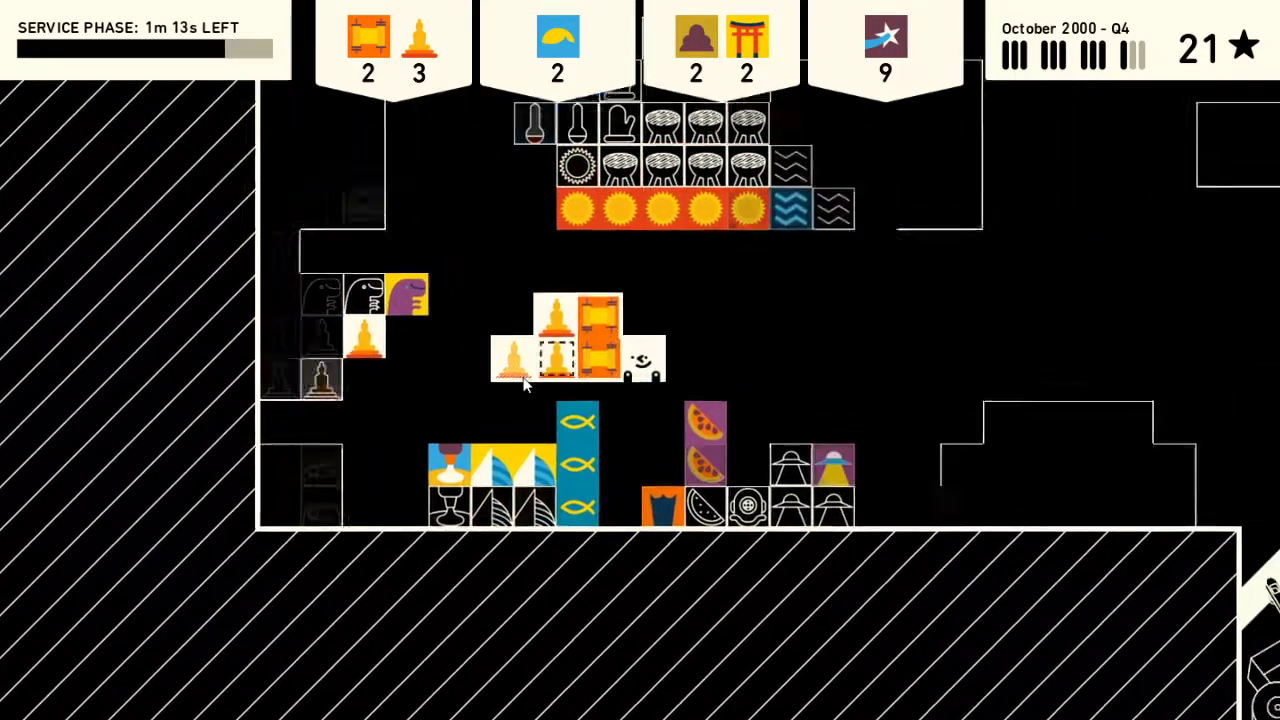
{"action": "key", "text": "Down"}
{"action": "key", "text": "space"}
{"action": "key", "text": "Left"}
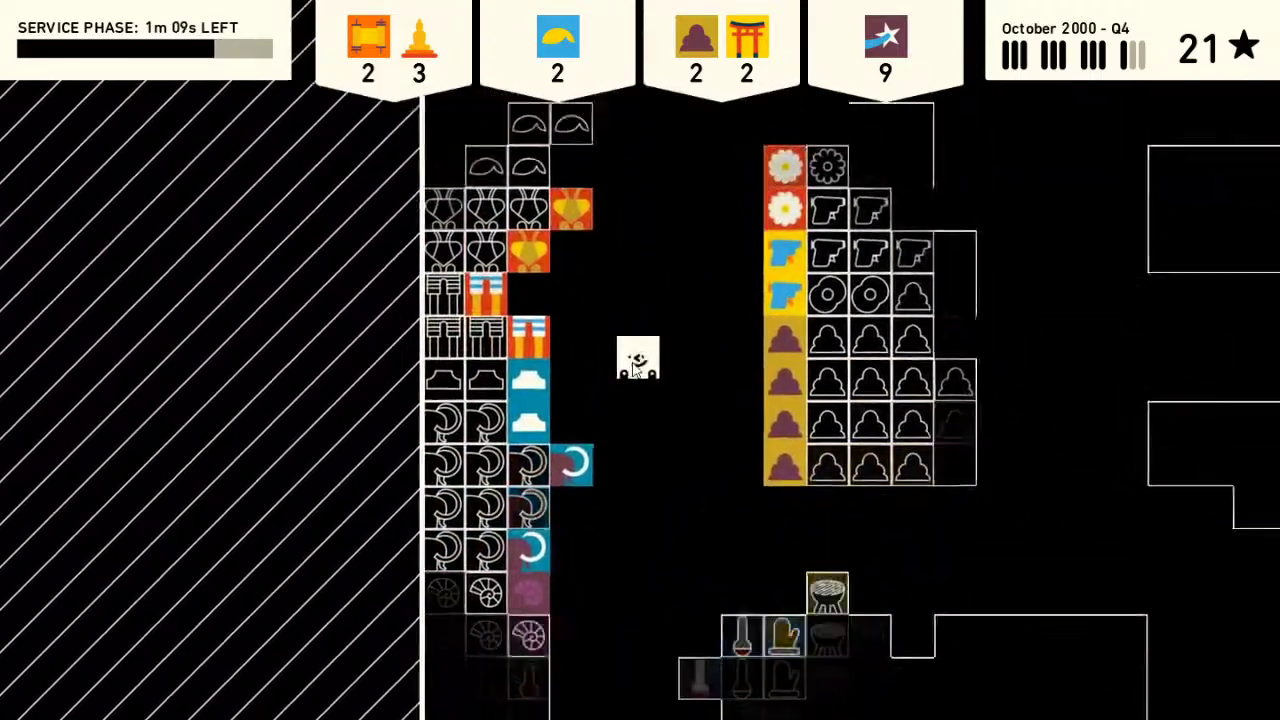
- Pick up two banana products and carry them down the warehouse
{"action": "key", "text": "Right"}
{"action": "key", "text": "Left"}
{"action": "key", "text": "Right"}
{"action": "key", "text": "Down"}
{"action": "key", "text": "Down"}
{"action": "key", "text": "Down"}
{"action": "key", "text": "Down"}
{"action": "key", "text": "Down"}
{"action": "key", "text": "Down"}
{"action": "key", "text": "Down"}
{"action": "key", "text": "Down"}
{"action": "key", "text": "Down"}
{"action": "key", "text": "Down"}
{"action": "key", "text": "Down"}
{"action": "key", "text": "Down"}
- Carry the scroll, buddha and banana order back up toward the service hatch
{"action": "key", "text": "Right"}
{"action": "key", "text": "Right"}
{"action": "key", "text": "Up"}
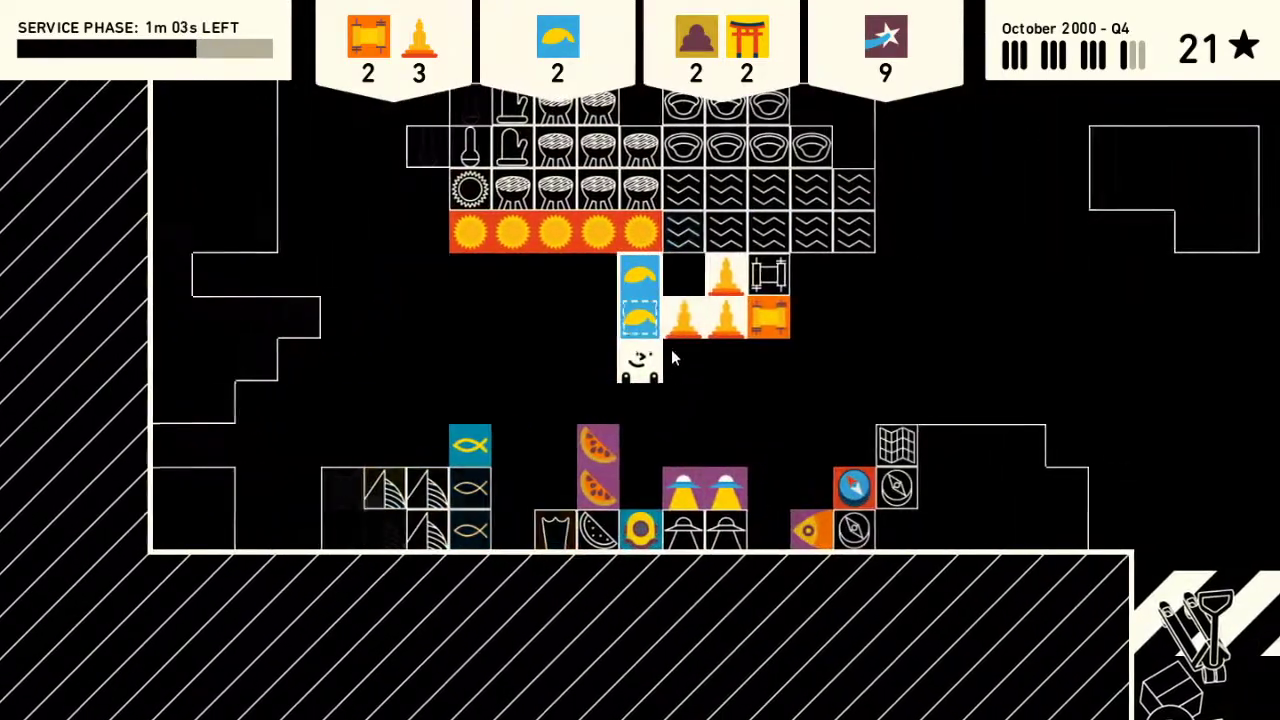
{"action": "key", "text": "Right"}
{"action": "key", "text": "Right"}
{"action": "key", "text": "Right"}
{"action": "key", "text": "Right"}
{"action": "key", "text": "Right"}
{"action": "key", "text": "Right"}
{"action": "key", "text": "Right"}
{"action": "key", "text": "Right"}
{"action": "key", "text": "Right"}
{"action": "key", "text": "Down"}
{"action": "key", "text": "Right"}
{"action": "key", "text": "Right"}
{"action": "key", "text": "Right"}
{"action": "key", "text": "Right"}
{"action": "key", "text": "Right"}
{"action": "key", "text": "Right"}
{"action": "key", "text": "Right"}
{"action": "key", "text": "Right"}
{"action": "key", "text": "Right"}
{"action": "key", "text": "Up"}
{"action": "key", "text": "Up"}
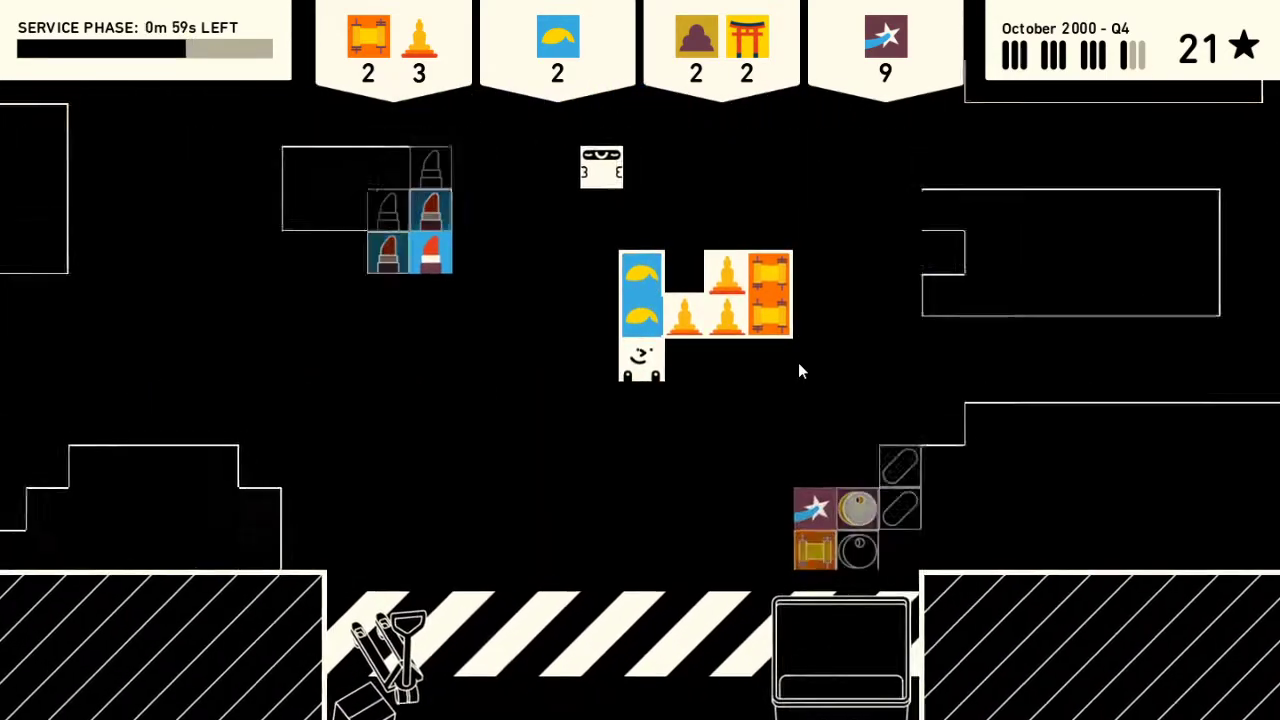
{"action": "key", "text": "Right"}
{"action": "key", "text": "Up"}
{"action": "key", "text": "Up"}
{"action": "key", "text": "Up"}
{"action": "key", "text": "Up"}
{"action": "key", "text": "Up"}
{"action": "key", "text": "Up"}
{"action": "key", "text": "Up"}
{"action": "key", "text": "Up"}
{"action": "key", "text": "Up"}
{"action": "key", "text": "Left"}
{"action": "key", "text": "Up"}
{"action": "key", "text": "Up"}
{"action": "key", "text": "Up"}
{"action": "key", "text": "Left"}
{"action": "key", "text": "Up"}
{"action": "key", "text": "Up"}
{"action": "key", "text": "Up"}
{"action": "key", "text": "Up"}
{"action": "key", "text": "Up"}
{"action": "key", "text": "Up"}
{"action": "key", "text": "Up"}
{"action": "key", "text": "Up"}
{"action": "key", "text": "Up"}
{"action": "key", "text": "Up"}
{"action": "key", "text": "Up"}
{"action": "key", "text": "Up"}
- Deliver the carried scroll, buddha and banana products at the service hatch
{"action": "key", "text": "Up"}
{"action": "key", "text": "Up"}
{"action": "key", "text": "Up"}
{"action": "key", "text": "Up"}
{"action": "key", "text": "Up"}
{"action": "key", "text": "Up"}
{"action": "key", "text": "Up"}
{"action": "key", "text": "Up"}
{"action": "key", "text": "Up"}
{"action": "key", "text": "Up"}
{"action": "key", "text": "Up"}
{"action": "key", "text": "space"}
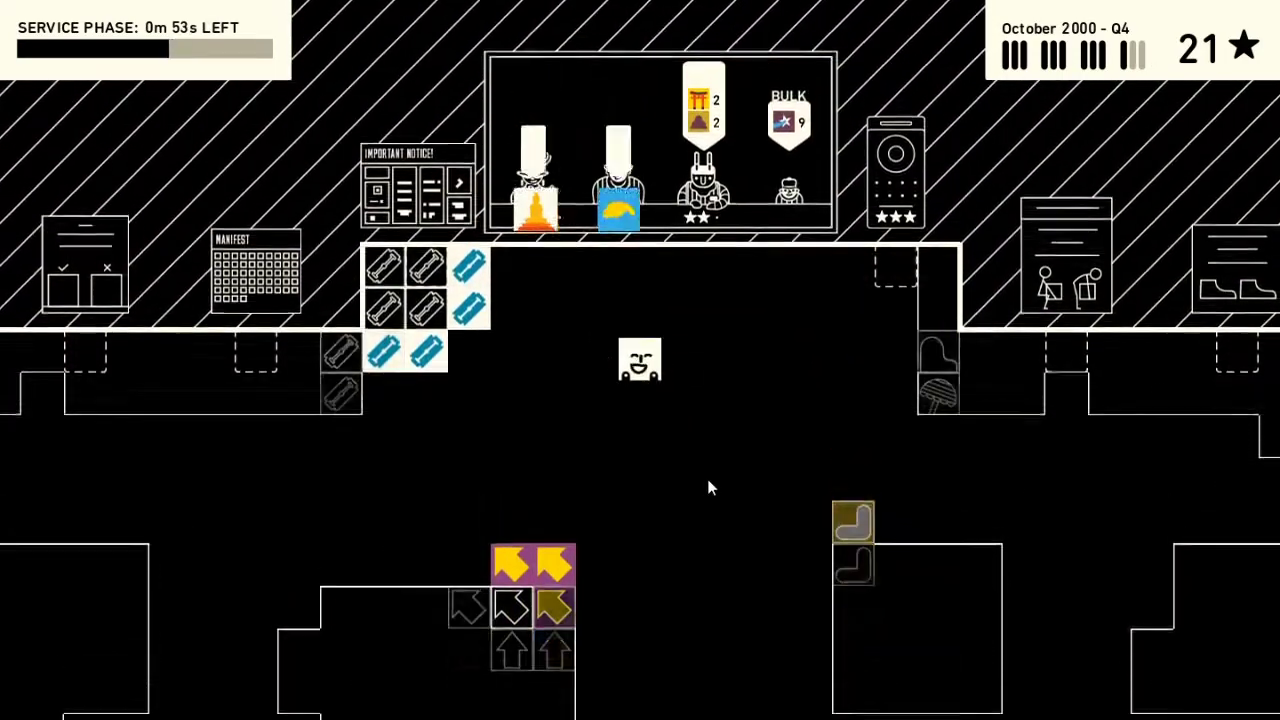
{"action": "key", "text": "Down"}
{"action": "key", "text": "Down"}
{"action": "key", "text": "Down"}
{"action": "key", "text": "Down"}
{"action": "key", "text": "Down"}
{"action": "key", "text": "Down"}
- Walk back down through the shelves to the torii products
{"action": "key", "text": "Down"}
{"action": "key", "text": "Down"}
{"action": "key", "text": "Down"}
{"action": "key", "text": "Down"}
{"action": "key", "text": "Down"}
{"action": "key", "text": "Down"}
{"action": "key", "text": "Down"}
{"action": "key", "text": "Down"}
{"action": "key", "text": "Down"}
{"action": "key", "text": "Right"}
{"action": "key", "text": "Right"}
{"action": "key", "text": "Down"}
{"action": "key", "text": "Down"}
{"action": "key", "text": "Right"}
{"action": "key", "text": "Right"}
{"action": "key", "text": "Right"}
{"action": "key", "text": "Down"}
{"action": "key", "text": "Right"}
{"action": "key", "text": "Right"}
{"action": "key", "text": "Right"}
{"action": "key", "text": "Up"}
{"action": "key", "text": "Right"}
{"action": "key", "text": "Right"}
{"action": "key", "text": "Right"}
{"action": "key", "text": "Down"}
{"action": "key", "text": "Down"}
{"action": "key", "text": "Left"}
{"action": "key", "text": "Left"}
{"action": "key", "text": "Left"}
{"action": "key", "text": "Down"}
{"action": "key", "text": "Down"}
- Pick up two torii products and carry them left toward the mounds
{"action": "key", "text": "Up"}
{"action": "key", "text": "space"}
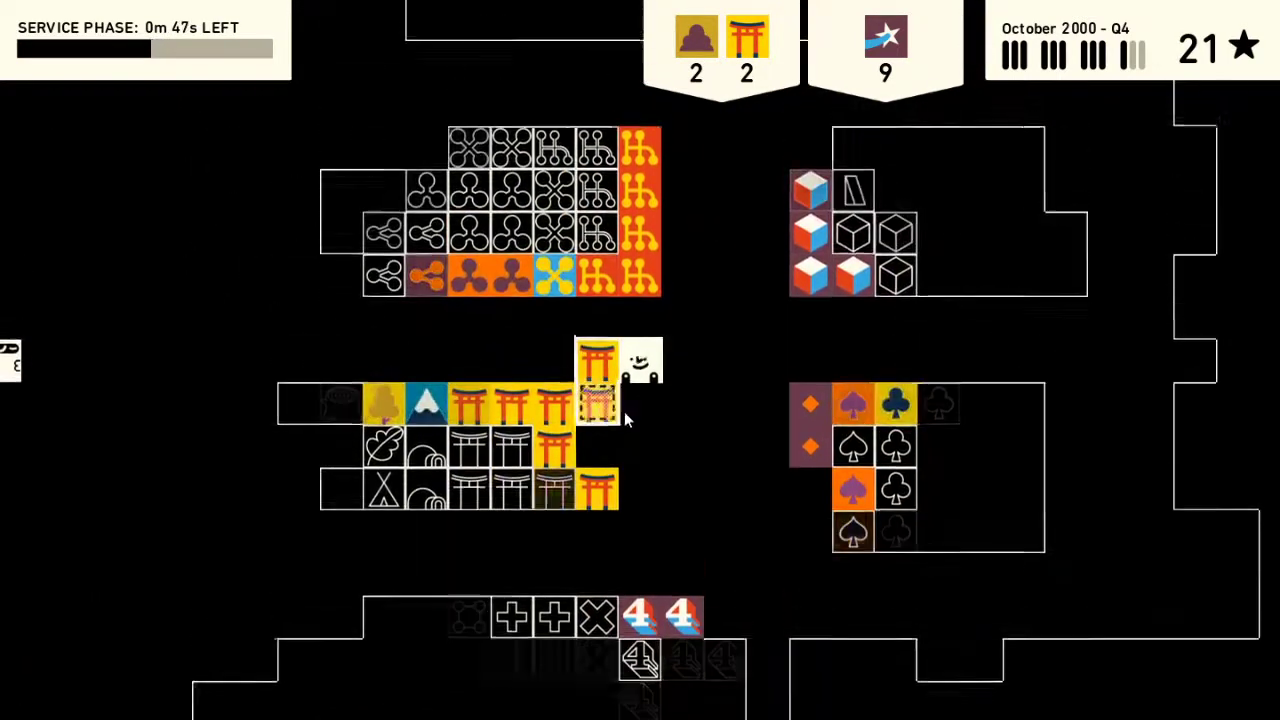
{"action": "key", "text": "space"}
{"action": "key", "text": "Up"}
{"action": "key", "text": "Up"}
{"action": "key", "text": "Left"}
{"action": "key", "text": "Left"}
{"action": "key", "text": "Left"}
{"action": "key", "text": "Left"}
{"action": "key", "text": "Left"}
{"action": "key", "text": "Left"}
{"action": "key", "text": "Up"}
{"action": "key", "text": "Left"}
{"action": "key", "text": "Left"}
{"action": "key", "text": "Left"}
{"action": "key", "text": "Left"}
{"action": "key", "text": "Left"}
{"action": "key", "text": "Left"}
{"action": "key", "text": "Left"}
{"action": "key", "text": "Left"}
{"action": "key", "text": "Left"}
{"action": "key", "text": "Left"}
{"action": "key", "text": "Left"}
{"action": "key", "text": "Left"}
- Pick up the mound products and carry the order toward the hatch
{"action": "key", "text": "Up"}
{"action": "key", "text": "Left"}
{"action": "key", "text": "Left"}
{"action": "key", "text": "Left"}
{"action": "key", "text": "Up"}
{"action": "key", "text": "Up"}
{"action": "key", "text": "Left"}
{"action": "key", "text": "Up"}
{"action": "key", "text": "space"}
{"action": "key", "text": "Right"}
{"action": "key", "text": "Right"}
{"action": "key", "text": "Right"}
{"action": "key", "text": "Right"}
{"action": "key", "text": "Up"}
{"action": "key", "text": "Up"}
{"action": "key", "text": "Up"}
{"action": "key", "text": "Right"}
{"action": "key", "text": "Right"}
{"action": "key", "text": "Right"}
{"action": "key", "text": "Right"}
{"action": "key", "text": "Right"}
{"action": "key", "text": "Up"}
{"action": "key", "text": "Up"}
{"action": "key", "text": "Up"}
{"action": "key", "text": "Up"}
{"action": "key", "text": "Up"}
{"action": "key", "text": "Up"}
{"action": "key", "text": "Up"}
{"action": "key", "text": "Up"}
{"action": "key", "text": "Up"}
{"action": "key", "text": "Up"}
{"action": "key", "text": "Up"}
{"action": "key", "text": "Up"}
{"action": "key", "text": "Up"}
{"action": "key", "text": "Up"}
{"action": "key", "text": "Up"}
- Hand the torii and mound items over at the service hatch
{"action": "key", "text": "space"}
{"action": "key", "text": "Right"}
{"action": "key", "text": "Right"}
{"action": "key", "text": "Down"}
{"action": "key", "text": "Down"}
{"action": "key", "text": "Right"}
{"action": "key", "text": "Right"}
{"action": "key", "text": "Right"}
{"action": "key", "text": "Down"}
- Head back down the shelves and pick up the star products
{"action": "key", "text": "Right"}
{"action": "key", "text": "Right"}
{"action": "key", "text": "Down"}
{"action": "key", "text": "Down"}
{"action": "key", "text": "Down"}
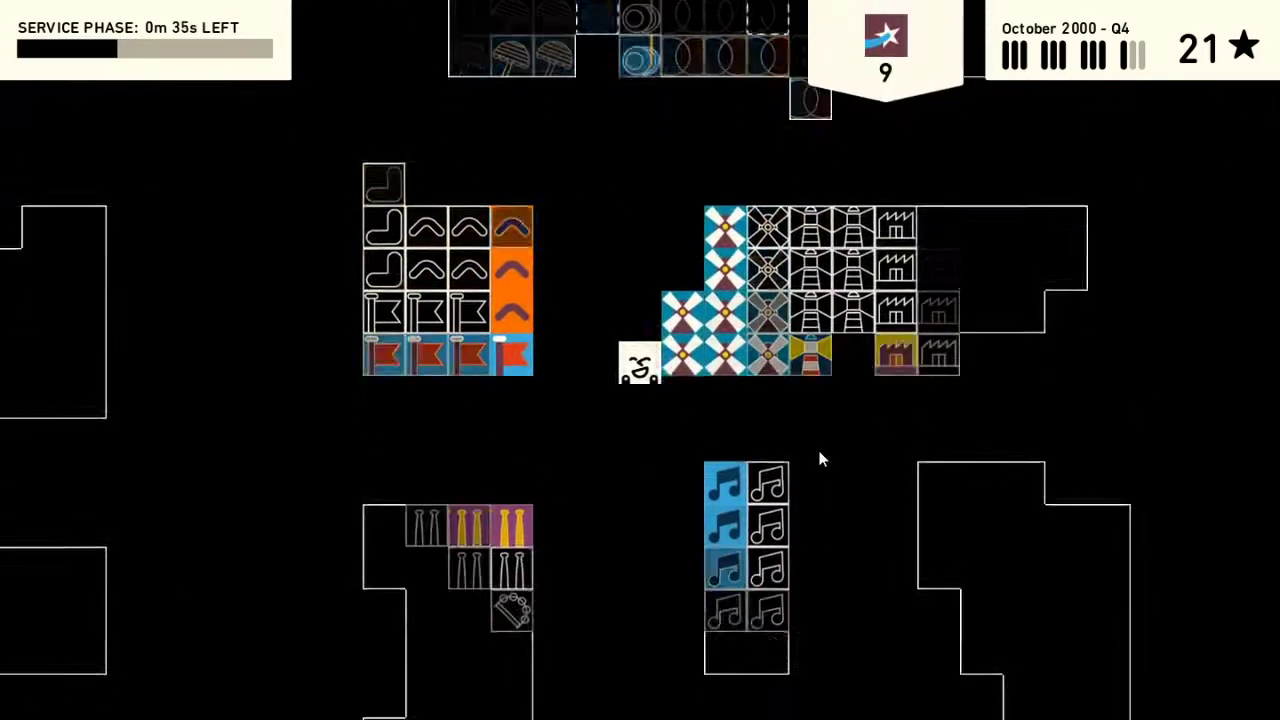
{"action": "key", "text": "Down"}
{"action": "key", "text": "Down"}
{"action": "key", "text": "Down"}
{"action": "key", "text": "Right"}
{"action": "key", "text": "Down"}
{"action": "key", "text": "Down"}
{"action": "key", "text": "Down"}
{"action": "key", "text": "Right"}
{"action": "key", "text": "Right"}
{"action": "key", "text": "Right"}
{"action": "key", "text": "Right"}
{"action": "key", "text": "Right"}
{"action": "key", "text": "Right"}
{"action": "key", "text": "Right"}
{"action": "key", "text": "Right"}
{"action": "key", "text": "Right"}
{"action": "key", "text": "Down"}
{"action": "key", "text": "Down"}
{"action": "key", "text": "Down"}
{"action": "key", "text": "Right"}
{"action": "key", "text": "Right"}
{"action": "key", "text": "Down"}
{"action": "key", "text": "Down"}
{"action": "key", "text": "Down"}
{"action": "key", "text": "Down"}
{"action": "key", "text": "Down"}
{"action": "key", "text": "Down"}
{"action": "key", "text": "Down"}
{"action": "key", "text": "Down"}
{"action": "key", "text": "Down"}
{"action": "key", "text": "Down"}
{"action": "key", "text": "Down"}
{"action": "key", "text": "space"}
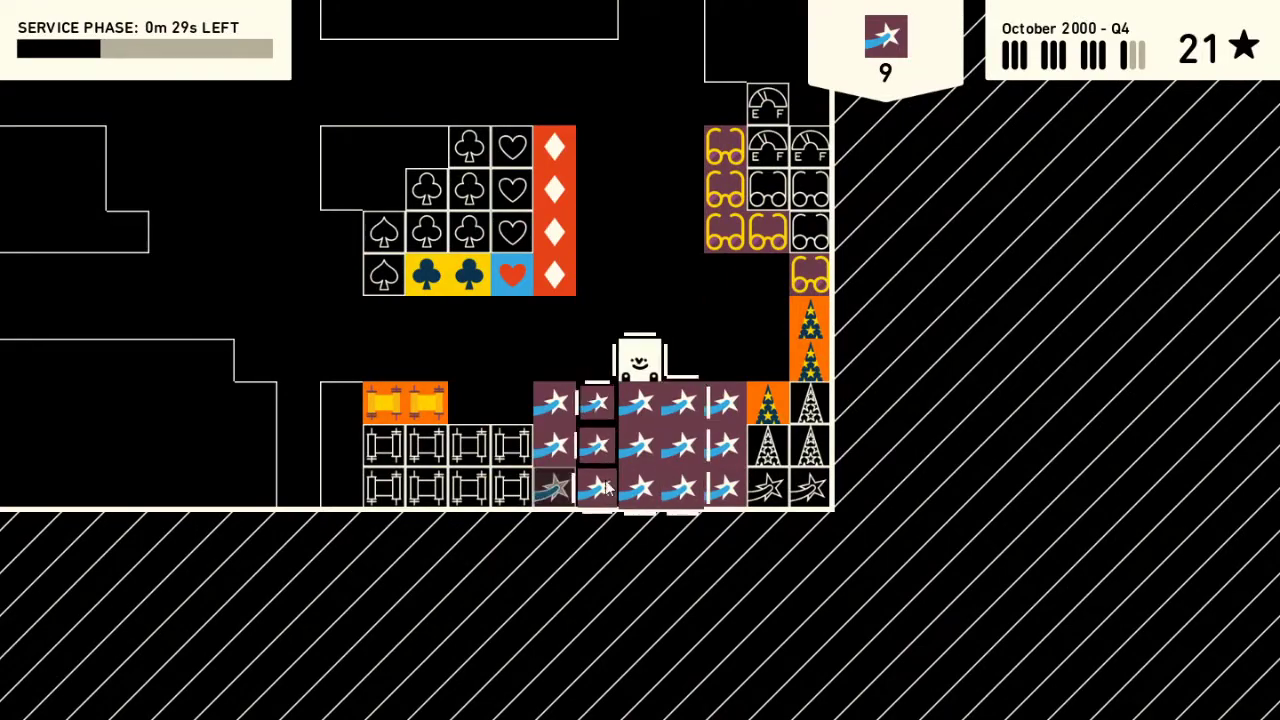
{"action": "key", "text": "Up"}
{"action": "key", "text": "Up"}
{"action": "key", "text": "Up"}
{"action": "key", "text": "Up"}
{"action": "key", "text": "Up"}
- Line the carried star products up into a column
{"action": "key", "text": "Down"}
{"action": "key", "text": "Up"}
{"action": "key", "text": "Up"}
{"action": "key", "text": "Up"}
{"action": "key", "text": "Right"}
{"action": "key", "text": "Left"}
{"action": "key", "text": "Left"}
{"action": "key", "text": "Left"}
{"action": "key", "text": "Right"}
{"action": "key", "text": "Down"}
{"action": "key", "text": "Down"}
{"action": "key", "text": "Right"}
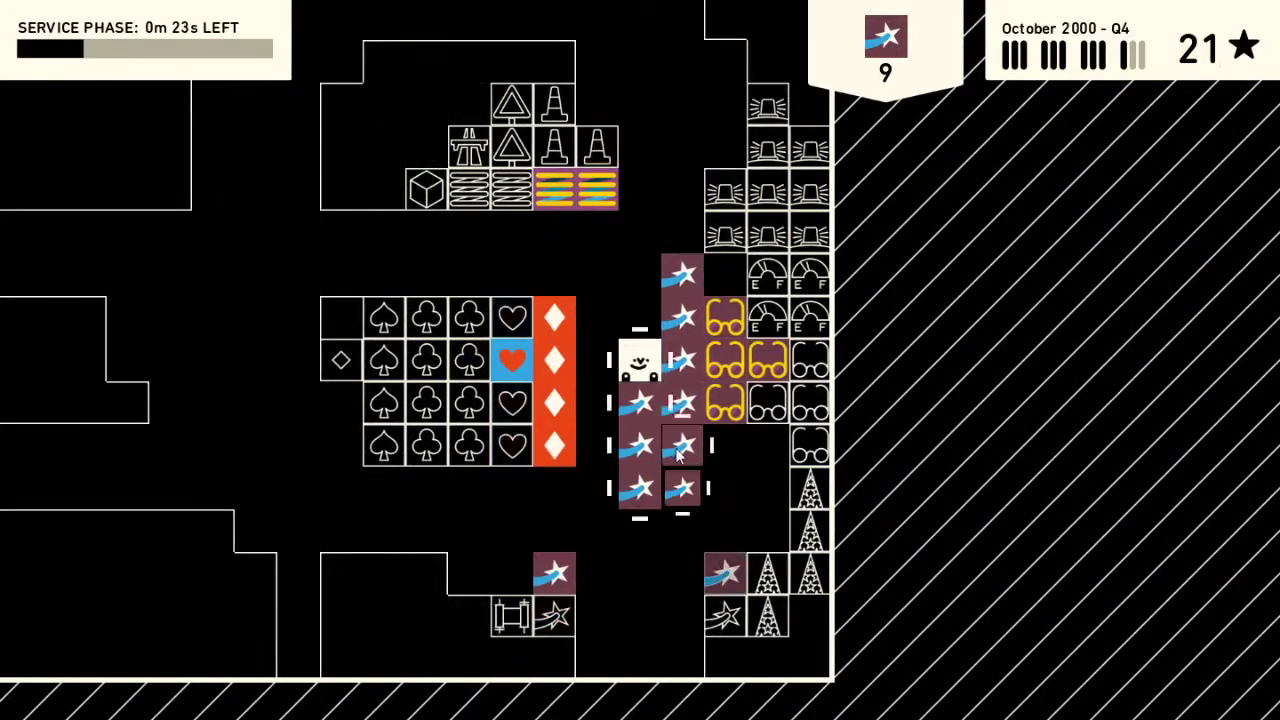
{"action": "key", "text": "Left"}
{"action": "key", "text": "Right"}
{"action": "key", "text": "Up"}
{"action": "key", "text": "Up"}
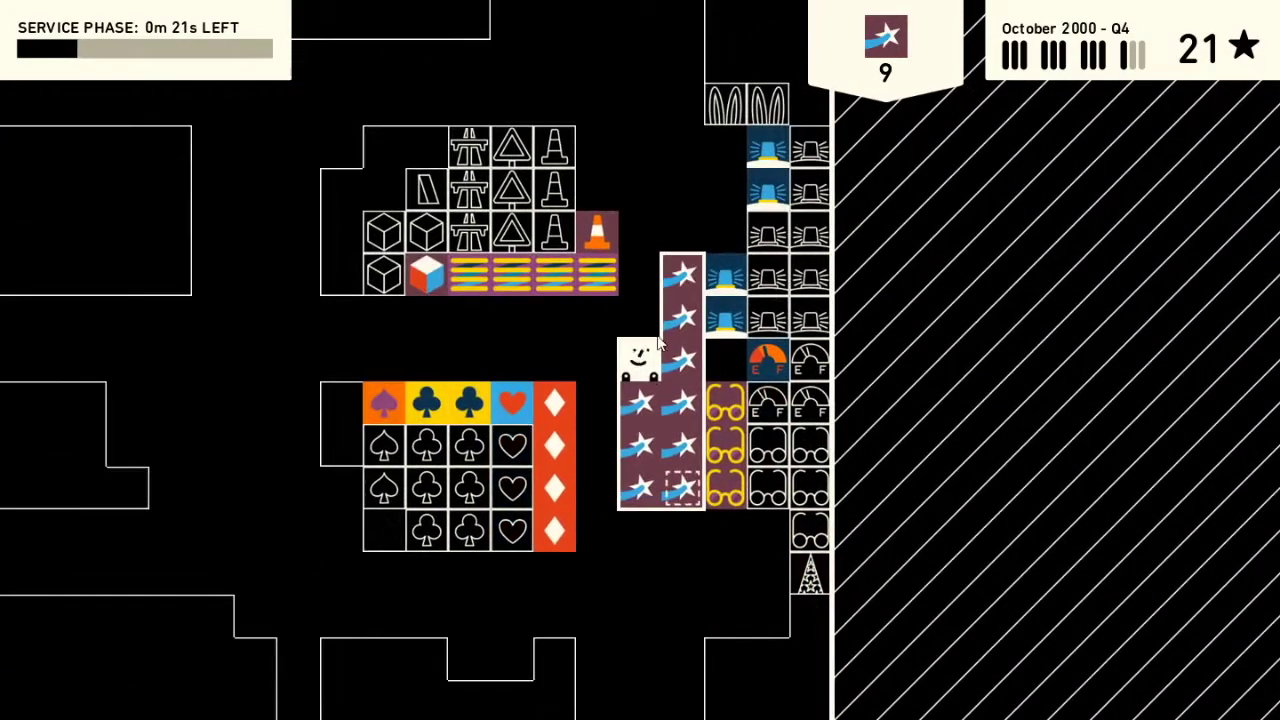
- Haul the row of star products along the aisle and upward as time runs out
{"action": "key", "text": "Down"}
{"action": "key", "text": "Down"}
{"action": "key", "text": "Up"}
{"action": "key", "text": "Up"}
{"action": "key", "text": "Up"}
{"action": "key", "text": "Up"}
{"action": "key", "text": "Up"}
{"action": "key", "text": "Right"}
{"action": "key", "text": "Down"}
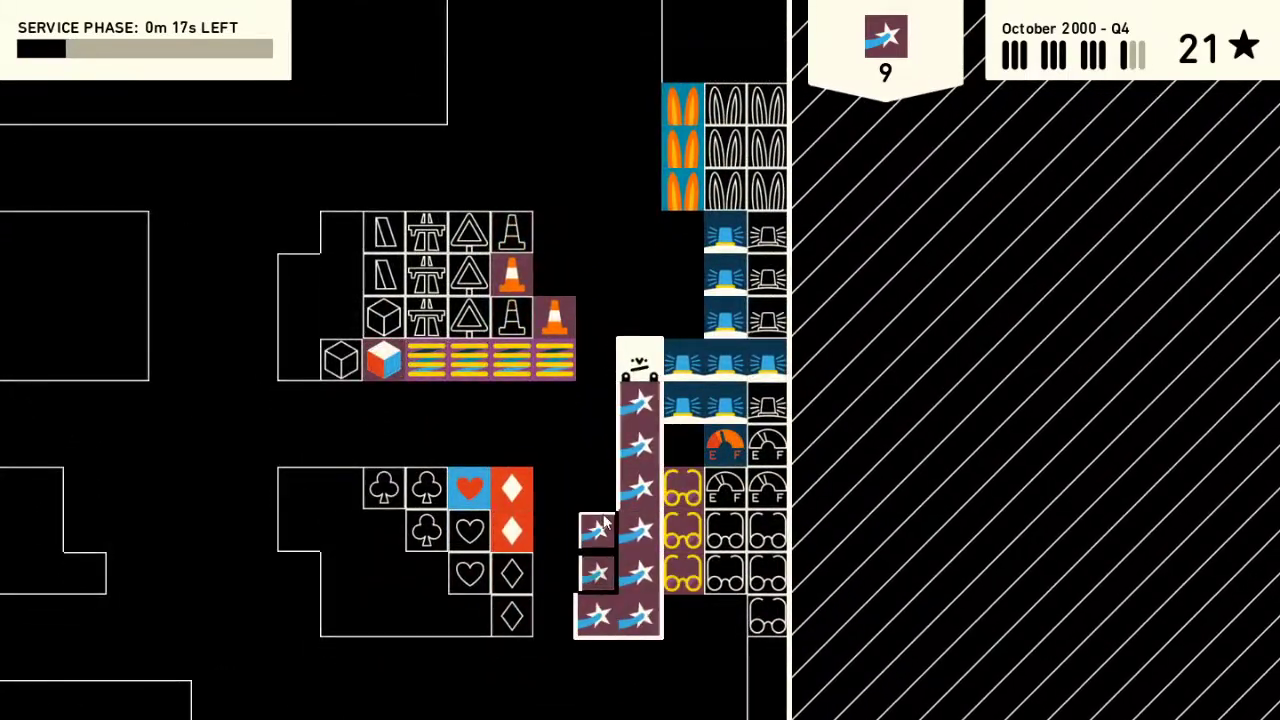
{"action": "key", "text": "Down"}
{"action": "key", "text": "Down"}
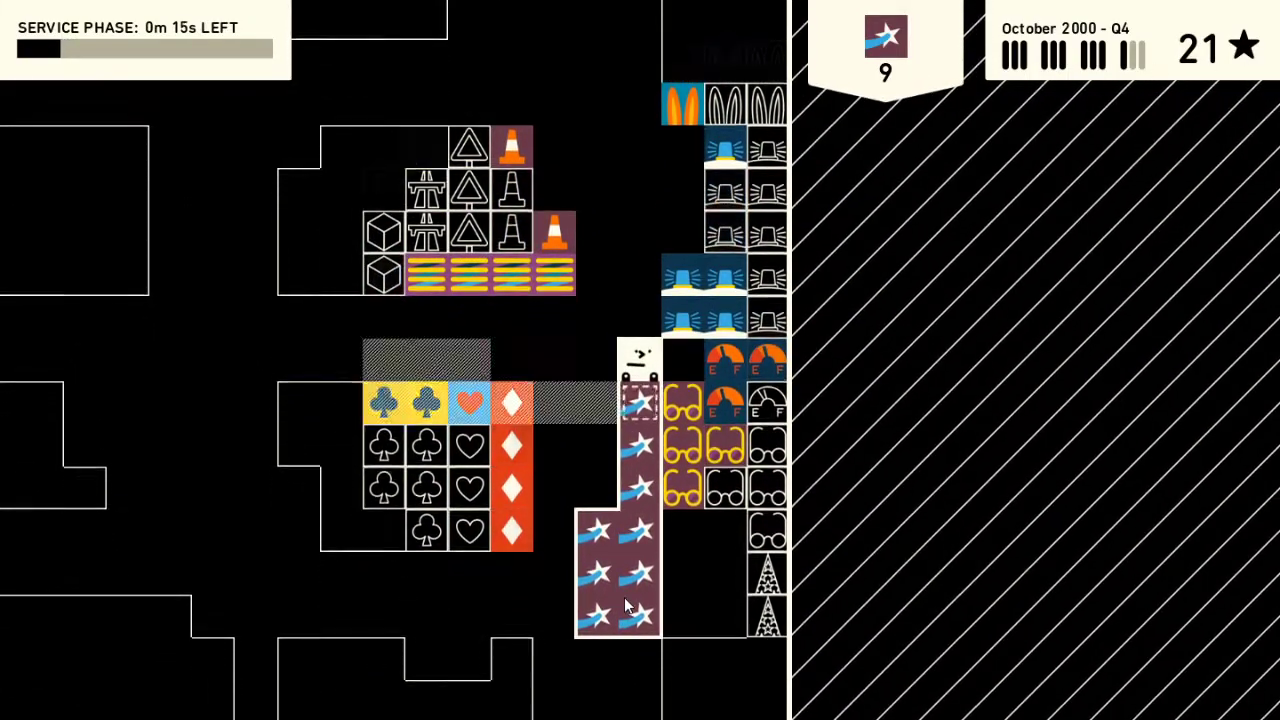
{"action": "key", "text": "Left"}
{"action": "key", "text": "Left"}
{"action": "key", "text": "Left"}
{"action": "key", "text": "Left"}
{"action": "key", "text": "Left"}
{"action": "key", "text": "Left"}
{"action": "key", "text": "Left"}
{"action": "key", "text": "Left"}
{"action": "key", "text": "Left"}
{"action": "key", "text": "Left"}
{"action": "key", "text": "Left"}
{"action": "key", "text": "Left"}
{"action": "key", "text": "Left"}
{"action": "key", "text": "Left"}
{"action": "key", "text": "Left"}
{"action": "key", "text": "Left"}
{"action": "key", "text": "Left"}
{"action": "key", "text": "Left"}
{"action": "key", "text": "Left"}
{"action": "key", "text": "Left"}
{"action": "key", "text": "Left"}
{"action": "key", "text": "Up"}
{"action": "key", "text": "Up"}
{"action": "key", "text": "Up"}
{"action": "key", "text": "Up"}
{"action": "key", "text": "Up"}
{"action": "key", "text": "Up"}
{"action": "key", "text": "Up"}
{"action": "key", "text": "Up"}
{"action": "key", "text": "Left"}
{"action": "key", "text": "Left"}
{"action": "key", "text": "Up"}
{"action": "key", "text": "Up"}
{"action": "key", "text": "Up"}
{"action": "key", "text": "Up"}
{"action": "key", "text": "Up"}
{"action": "key", "text": "Up"}
{"action": "key", "text": "Up"}
{"action": "key", "text": "Right"}
{"action": "key", "text": "Up"}
{"action": "key", "text": "Up"}
{"action": "key", "text": "Up"}
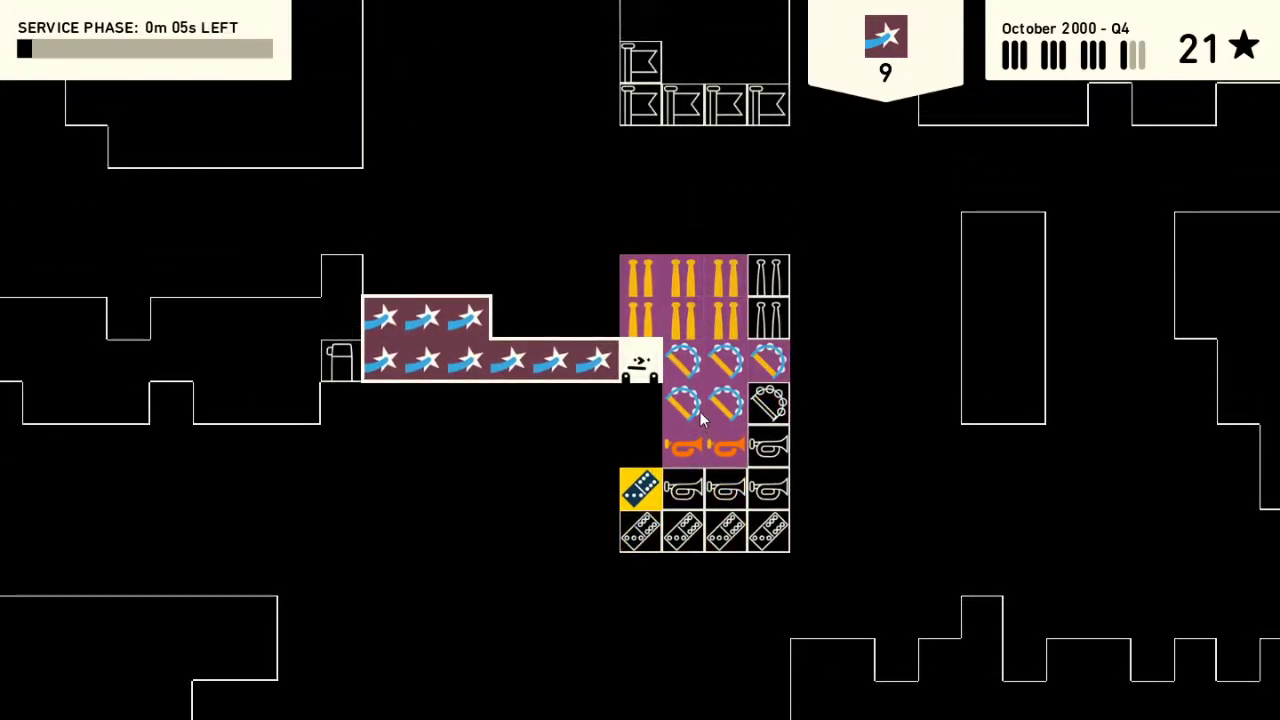
{"action": "key", "text": "Up"}
{"action": "key", "text": "Up"}
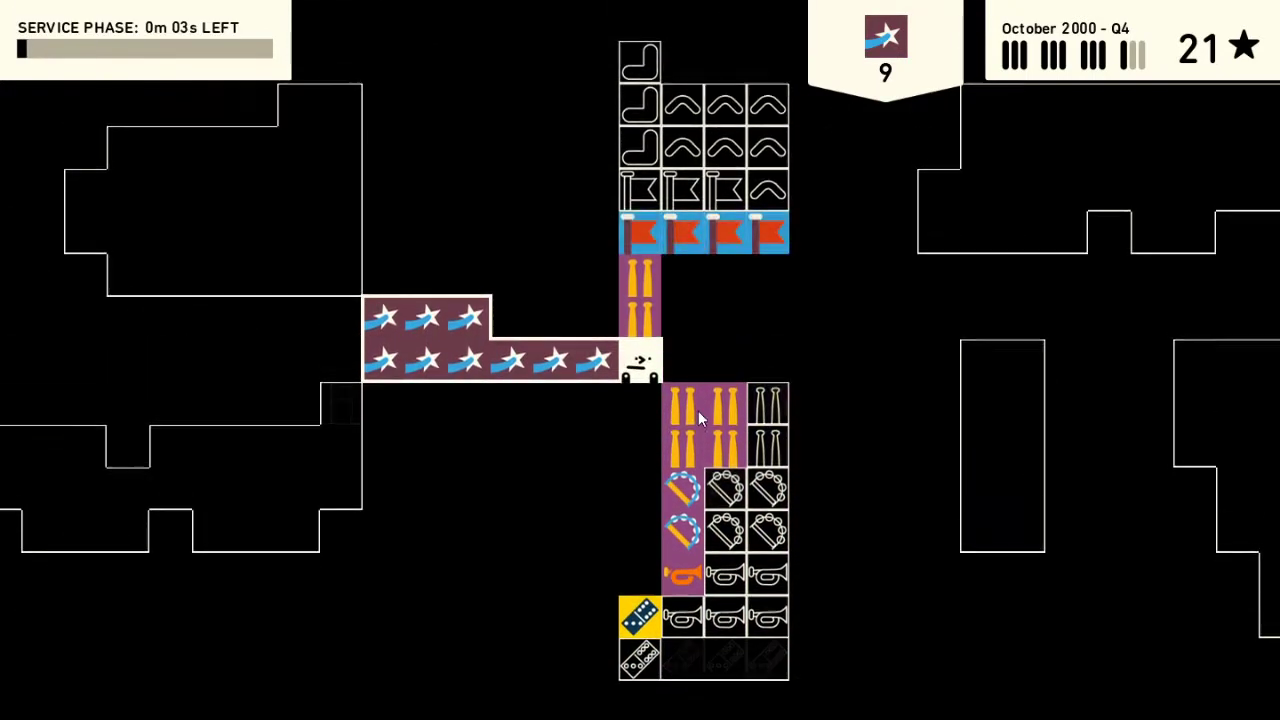
{"action": "key", "text": "Left"}
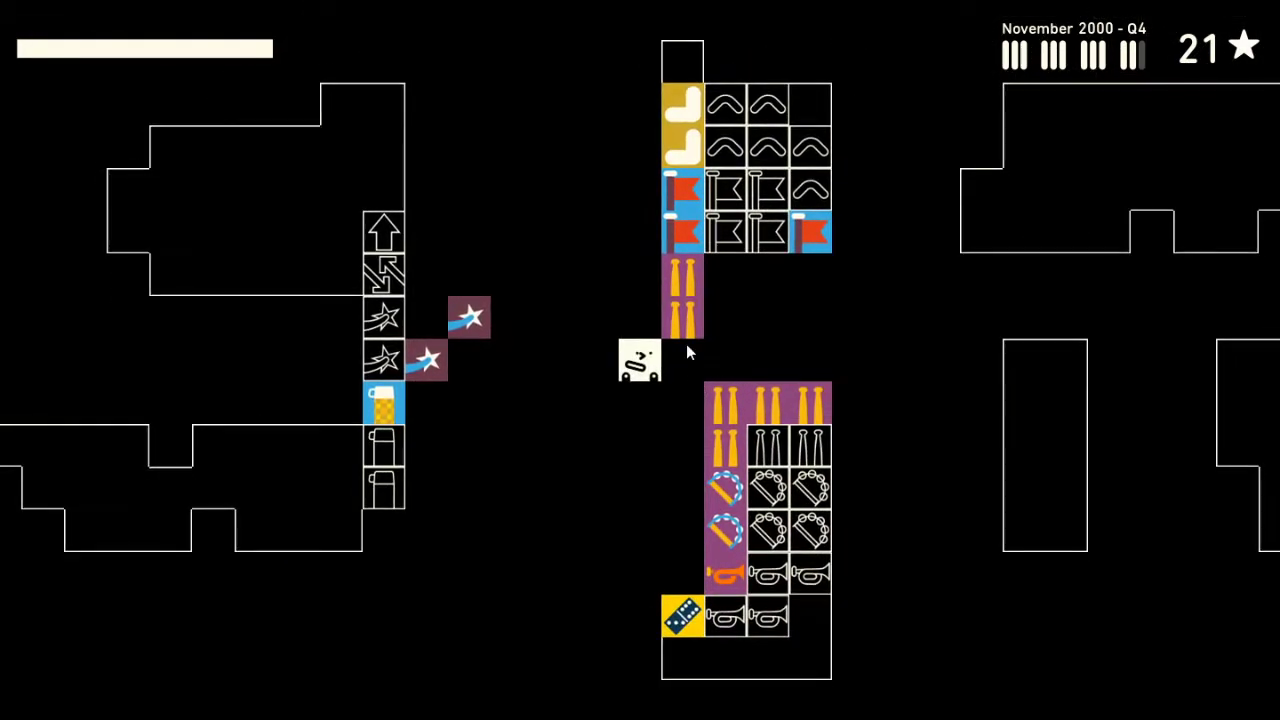
- Walk up beside the bottle shelf while the timer expires into the manifest
{"action": "key", "text": "Up"}
{"action": "key", "text": "Up"}
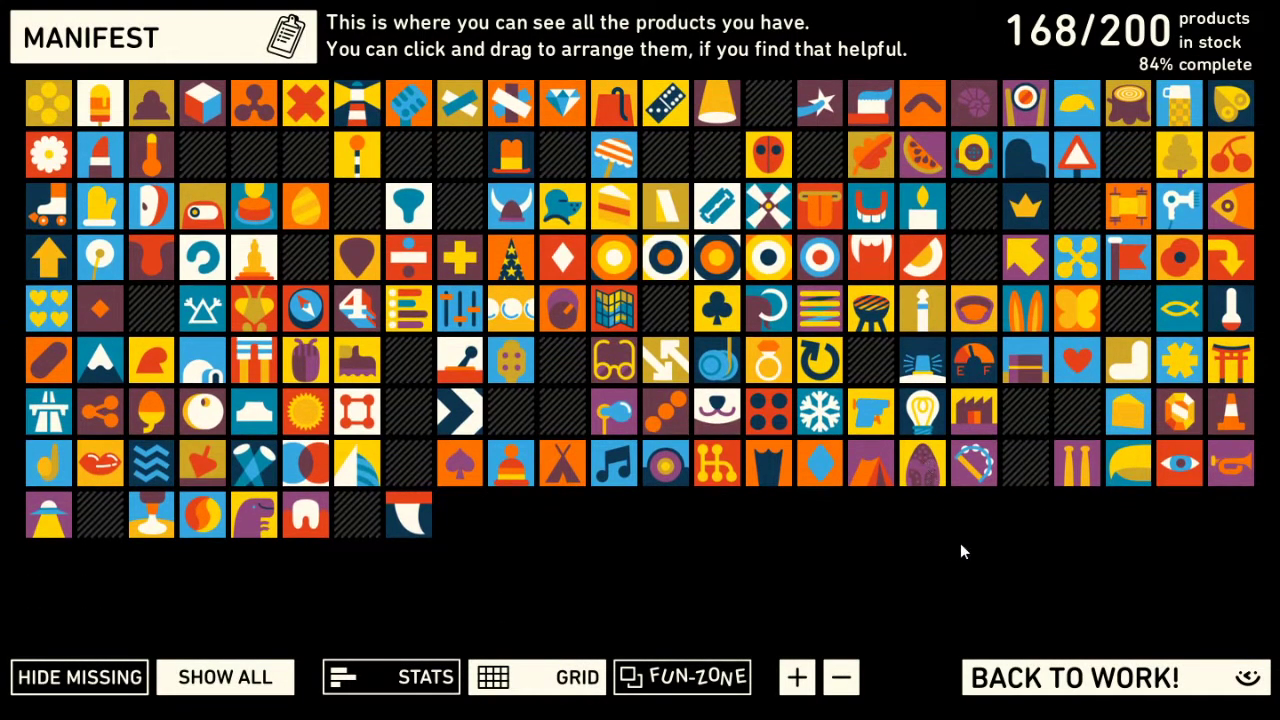
- Go back to work, grab the star products and carry them right and down
{"action": "left_click", "coordinate": [1084, 688]}
{"action": "key", "text": "Left"}
{"action": "key", "text": "Left"}
{"action": "key", "text": "Up"}
{"action": "key", "text": "Left"}
{"action": "key", "text": "Up"}
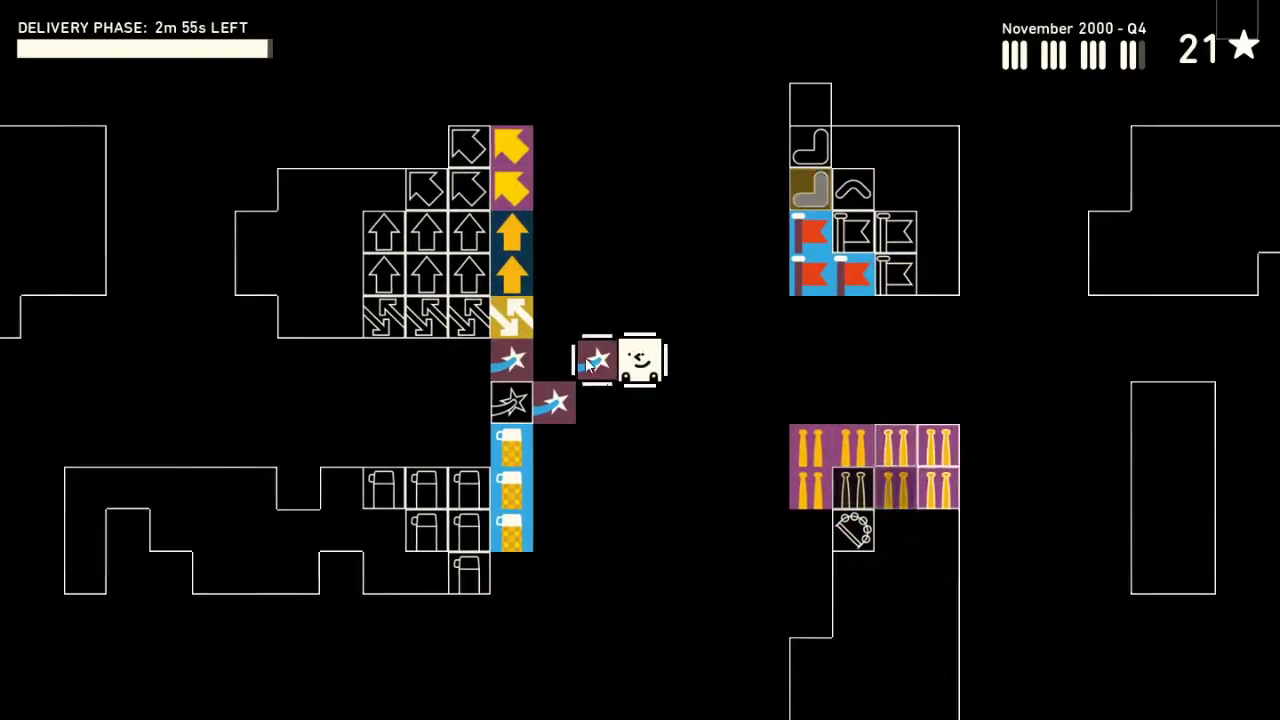
{"action": "key", "text": "Left"}
{"action": "key", "text": "Right"}
{"action": "key", "text": "Right"}
{"action": "key", "text": "Down"}
{"action": "key", "text": "Down"}
{"action": "key", "text": "Down"}
{"action": "key", "text": "Down"}
{"action": "key", "text": "Down"}
{"action": "key", "text": "Down"}
- Set down the stars, walk to the beer shelf, then return to the stars
{"action": "key", "text": "space"}
{"action": "key", "text": "Left"}
{"action": "key", "text": "Up"}
{"action": "key", "text": "Up"}
{"action": "key", "text": "Left"}
{"action": "key", "text": "Left"}
{"action": "key", "text": "Up"}
{"action": "key", "text": "Up"}
{"action": "key", "text": "Up"}
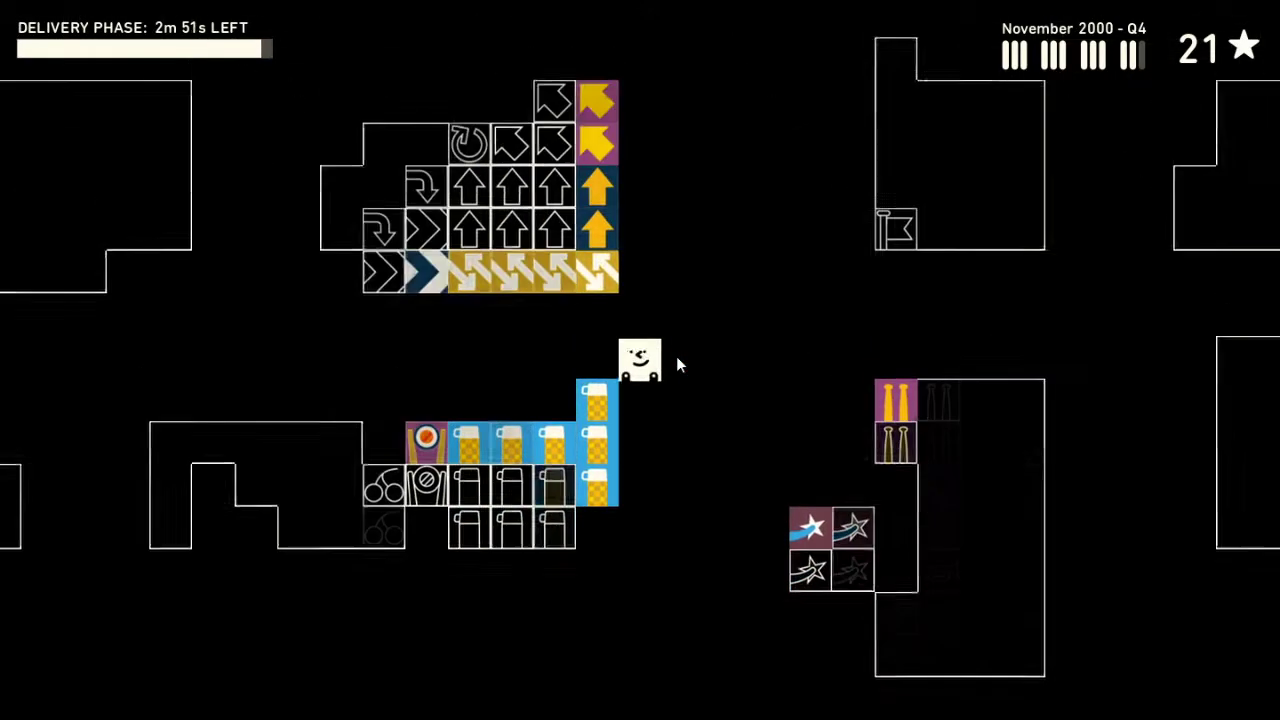
{"action": "key", "text": "Left"}
{"action": "key", "text": "Down"}
{"action": "key", "text": "Right"}
{"action": "key", "text": "Right"}
{"action": "key", "text": "Down"}
{"action": "key", "text": "Down"}
{"action": "key", "text": "Right"}
{"action": "key", "text": "Right"}
{"action": "key", "text": "Down"}
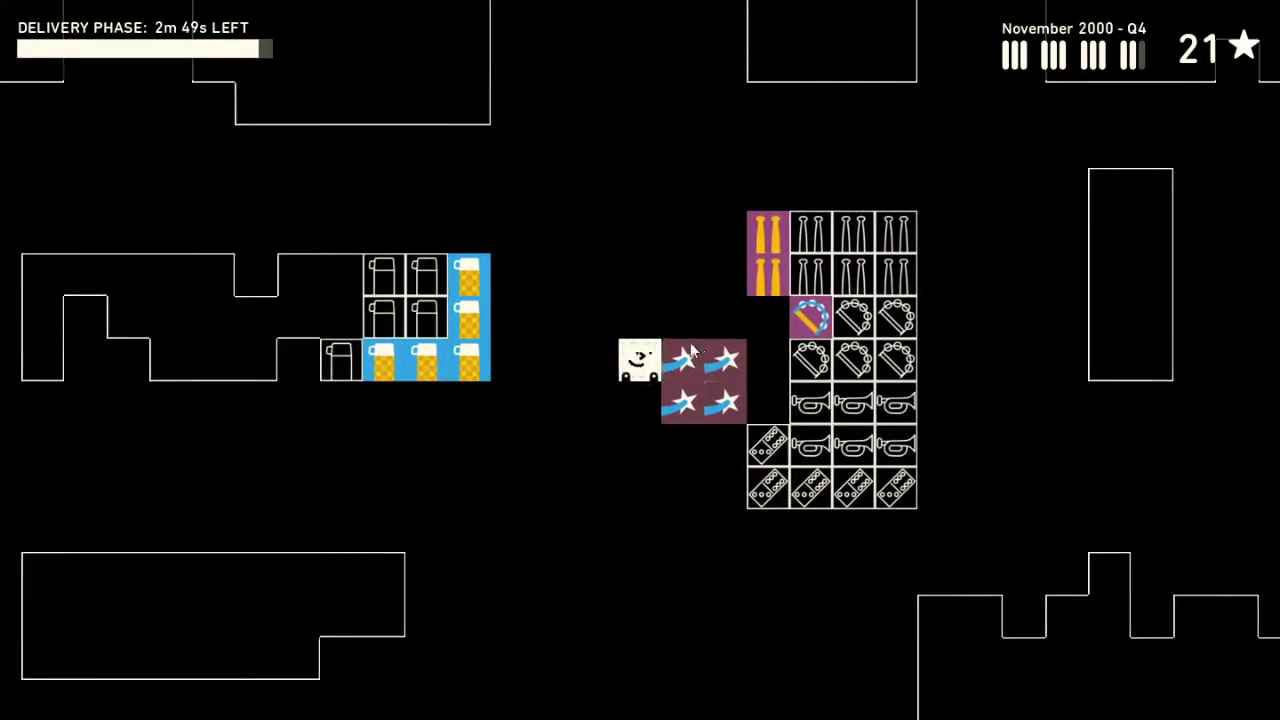
- Carry the star products down the warehouse toward the star shelf
{"action": "key", "text": "Left"}
{"action": "key", "text": "Left"}
{"action": "key", "text": "Down"}
{"action": "key", "text": "Down"}
{"action": "key", "text": "Down"}
{"action": "key", "text": "Right"}
{"action": "key", "text": "Right"}
{"action": "key", "text": "Down"}
{"action": "key", "text": "Down"}
{"action": "key", "text": "Down"}
{"action": "key", "text": "Right"}
{"action": "key", "text": "Right"}
{"action": "key", "text": "Down"}
{"action": "key", "text": "Down"}
{"action": "key", "text": "Down"}
{"action": "key", "text": "Down"}
{"action": "key", "text": "Down"}
{"action": "key", "text": "Down"}
{"action": "key", "text": "Right"}
{"action": "key", "text": "Right"}
{"action": "key", "text": "Right"}
{"action": "key", "text": "Down"}
{"action": "key", "text": "Down"}
{"action": "key", "text": "Right"}
{"action": "key", "text": "Right"}
{"action": "key", "text": "Right"}
{"action": "key", "text": "Right"}
{"action": "key", "text": "Right"}
{"action": "key", "text": "Right"}
{"action": "key", "text": "Down"}
{"action": "key", "text": "Right"}
{"action": "key", "text": "Down"}
{"action": "key", "text": "Down"}
{"action": "key", "text": "Down"}
{"action": "key", "text": "Right"}
{"action": "key", "text": "Right"}
{"action": "key", "text": "Right"}
{"action": "key", "text": "Down"}
{"action": "key", "text": "Down"}
{"action": "key", "text": "Right"}
{"action": "key", "text": "Right"}
{"action": "key", "text": "Right"}
{"action": "key", "text": "Right"}
{"action": "key", "text": "Right"}
{"action": "key", "text": "Right"}
- Drop the stars, accept CJ's gift message for 168 of 200, and dismiss the poster
{"action": "key", "text": "space"}
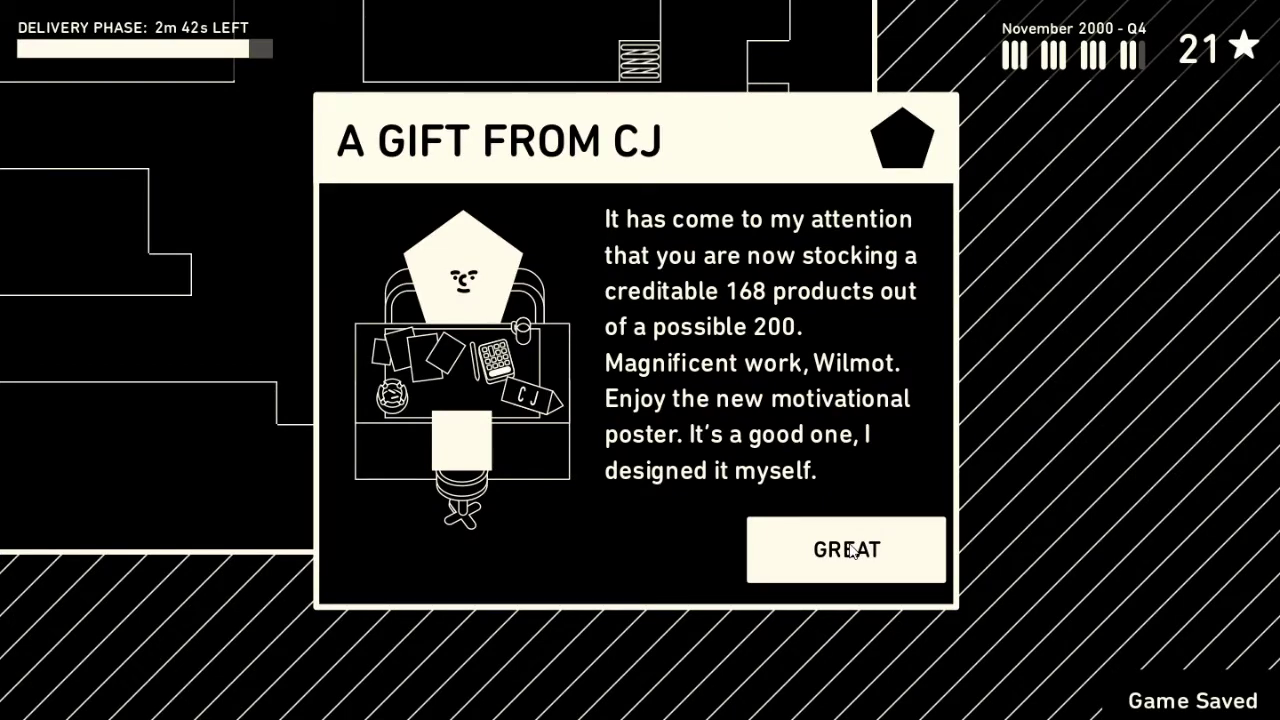
{"action": "left_click", "coordinate": [851, 551]}
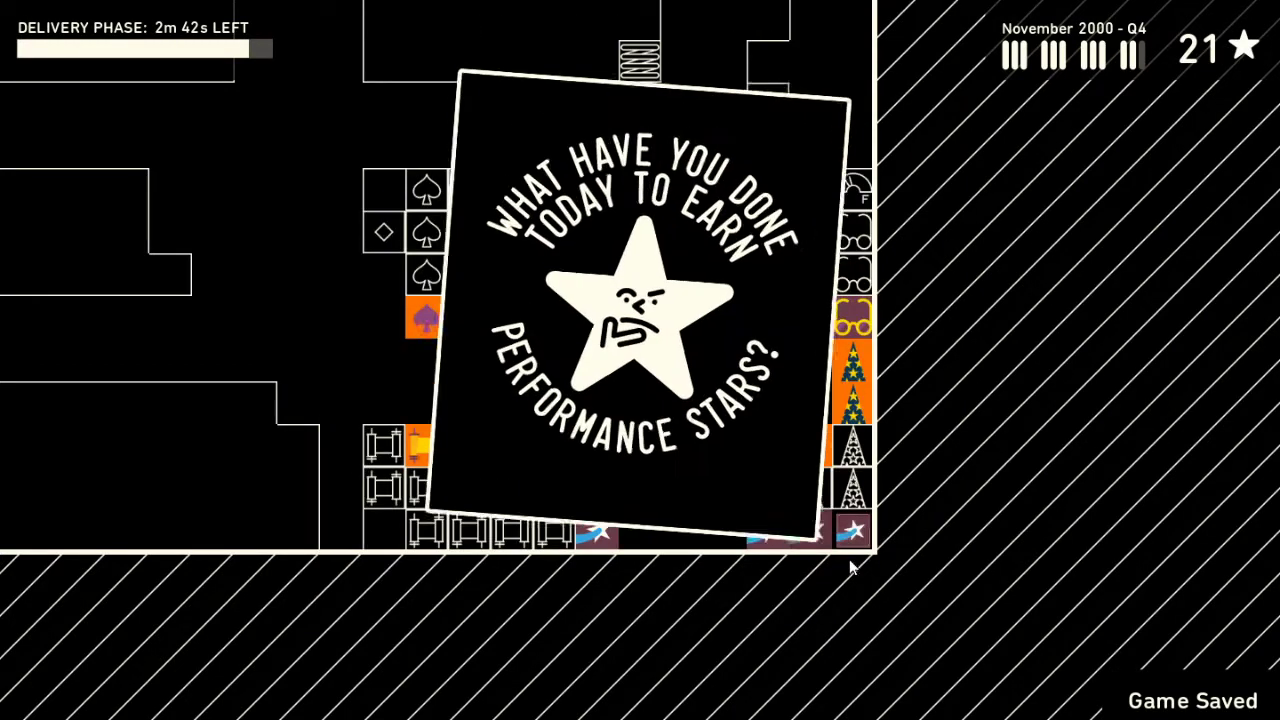
{"action": "left_click", "coordinate": [771, 496]}
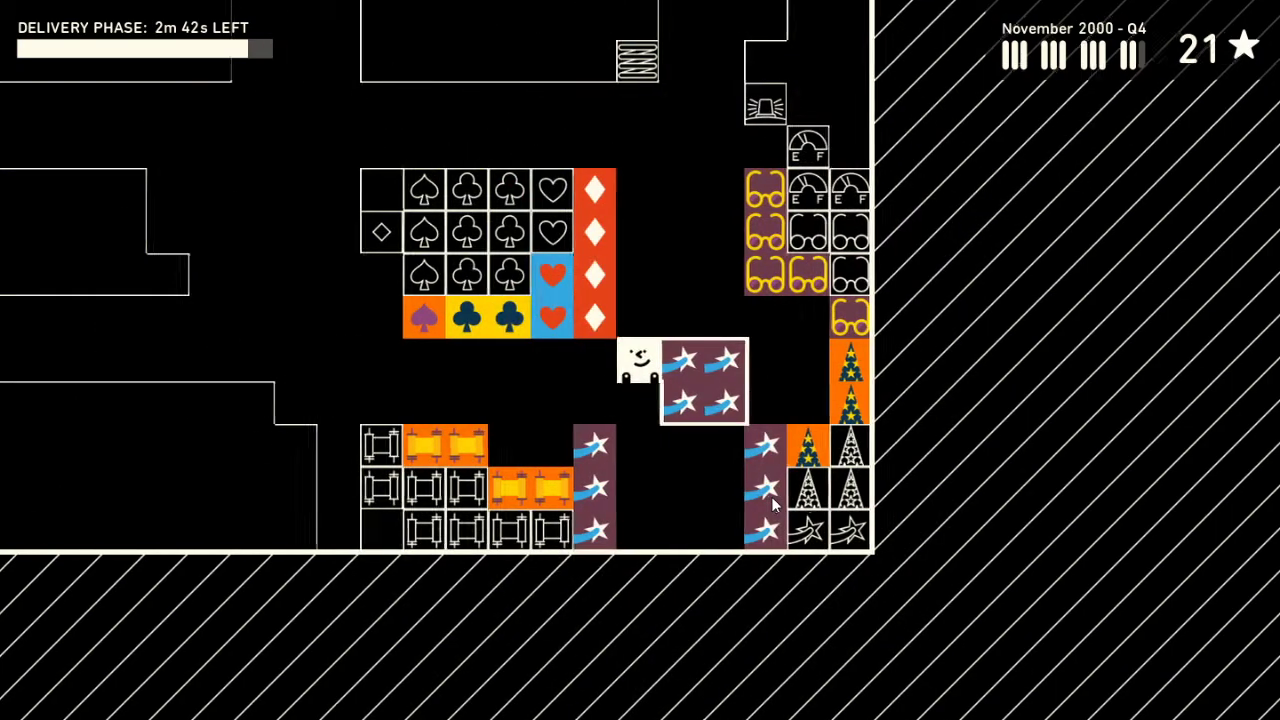
- Place the carried star block beside the star column
{"action": "key", "text": "Left"}
{"action": "key", "text": "Right"}
{"action": "key", "text": "space"}
{"action": "key", "text": "Left"}
{"action": "key", "text": "Left"}
- Walk down to the delivered products and pick up two blue cheese products
{"action": "key", "text": "Up"}
{"action": "key", "text": "Down"}
{"action": "key", "text": "Right"}
{"action": "key", "text": "Down"}
{"action": "key", "text": "space"}
{"action": "key", "text": "Up"}
{"action": "key", "text": "Up"}
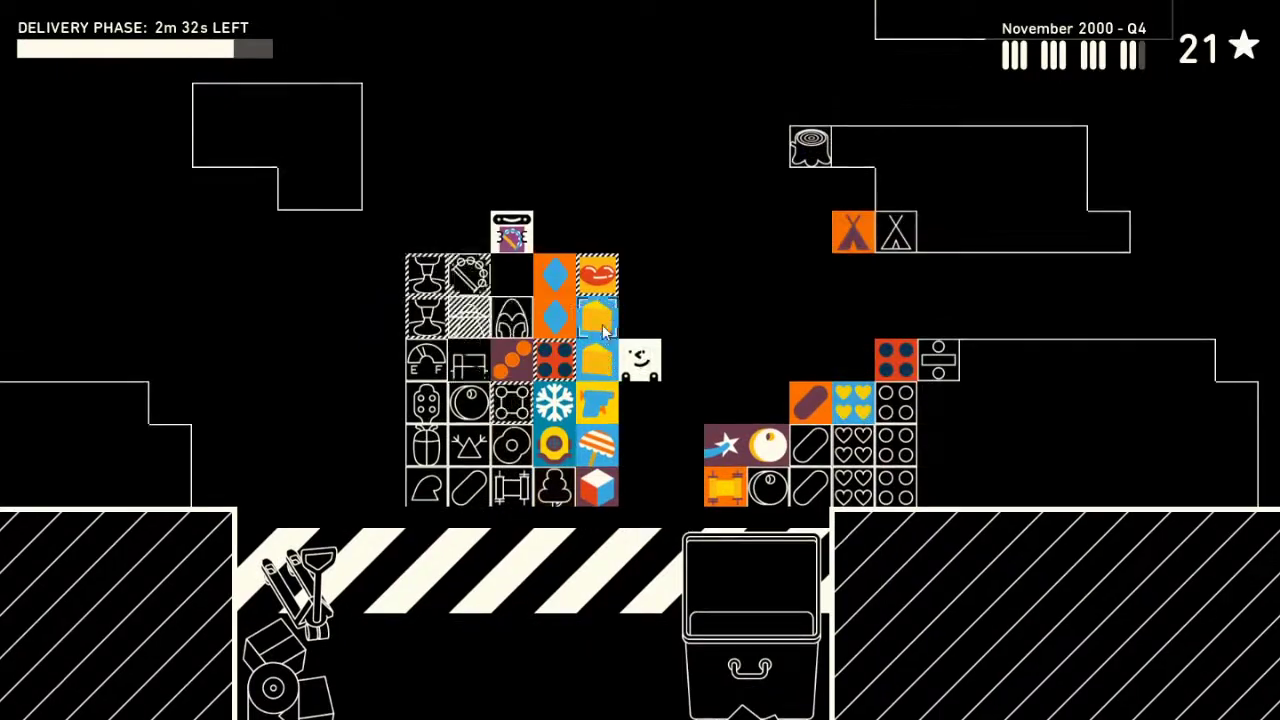
{"action": "key", "text": "Right"}
- Carry the cheese products up and left between the cheese and beer shelves
{"action": "key", "text": "Up"}
{"action": "key", "text": "Left"}
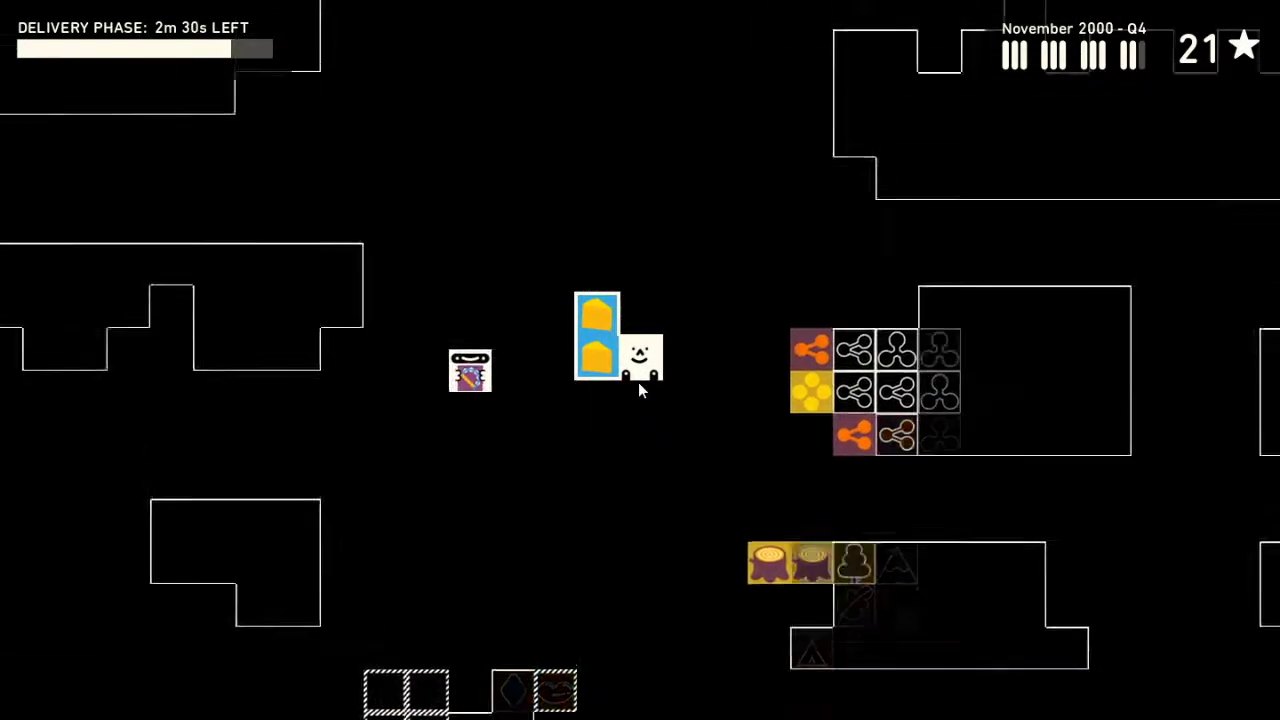
{"action": "key", "text": "Up"}
{"action": "key", "text": "Left"}
{"action": "key", "text": "Down"}
{"action": "key", "text": "Left"}
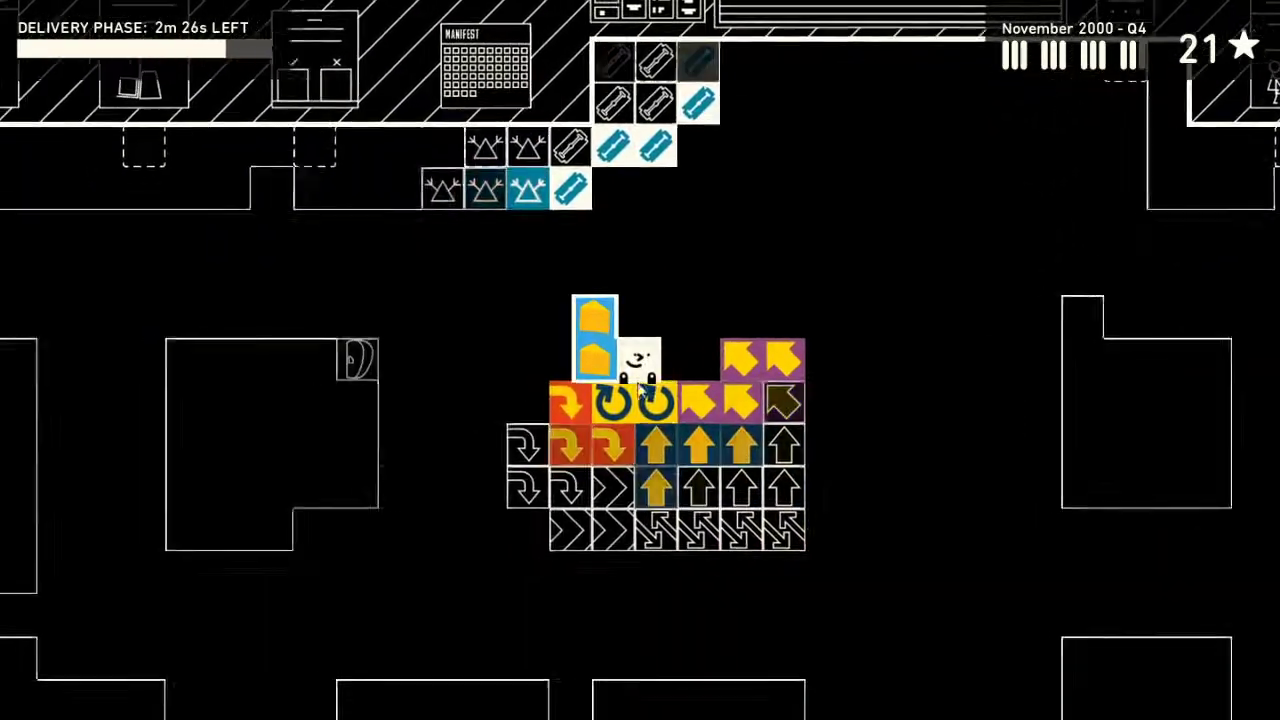
{"action": "key", "text": "Down"}
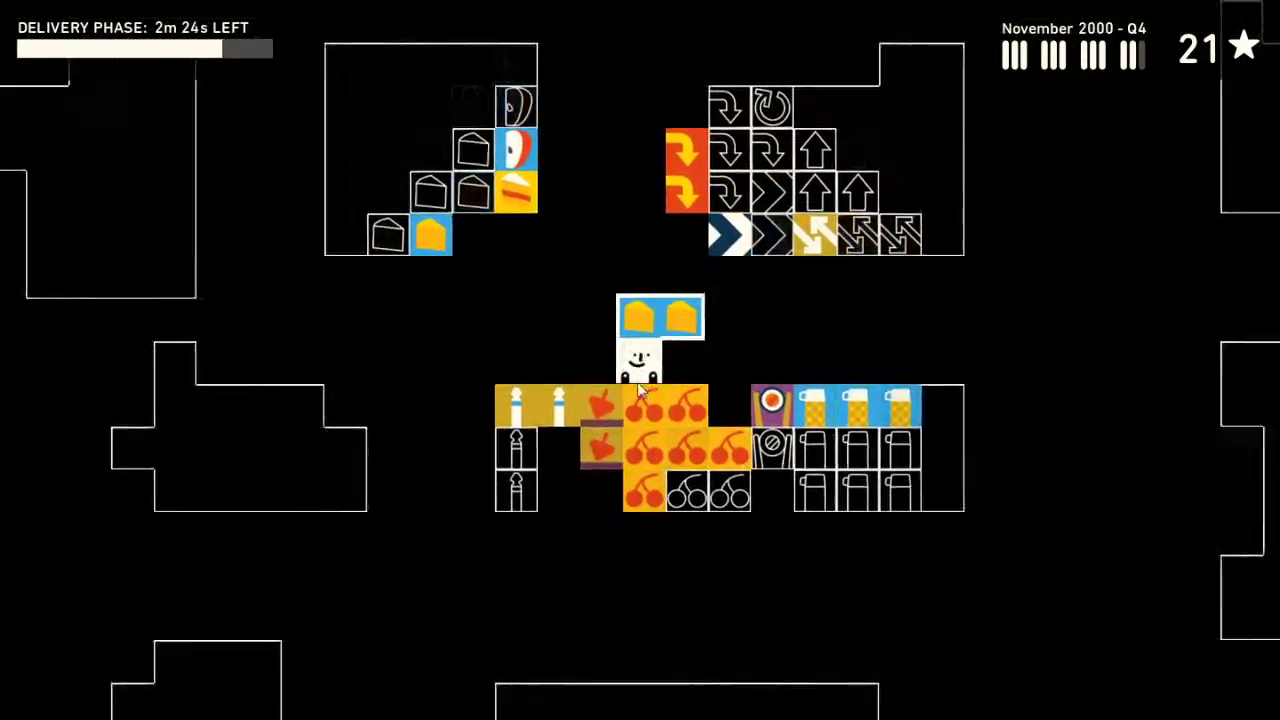
{"action": "key", "text": "Up"}
{"action": "key", "text": "Left"}
{"action": "key", "text": "Right"}
{"action": "key", "text": "Down"}
- Walk to the loading bay pile, then up toward the teeth and lipstick shelves
{"action": "key", "text": "Down"}
{"action": "key", "text": "Right"}
{"action": "key", "text": "Left"}
{"action": "key", "text": "Up"}
{"action": "key", "text": "Right"}
{"action": "key", "text": "Left"}
{"action": "key", "text": "Up"}
{"action": "key", "text": "Left"}
{"action": "key", "text": "Left"}
{"action": "key", "text": "Up"}
- Drop the carried items and head toward the teeth shelf
{"action": "key", "text": "Up"}
{"action": "key", "text": "space"}
{"action": "key", "text": "Right"}
{"action": "key", "text": "Down"}
{"action": "key", "text": "Right"}
{"action": "key", "text": "Down"}
- Move the two orange diamond products into the card-suit block
{"action": "key", "text": "space"}
{"action": "key", "text": "Right"}
{"action": "key", "text": "Up"}
{"action": "key", "text": "Down"}
{"action": "key", "text": "Right"}
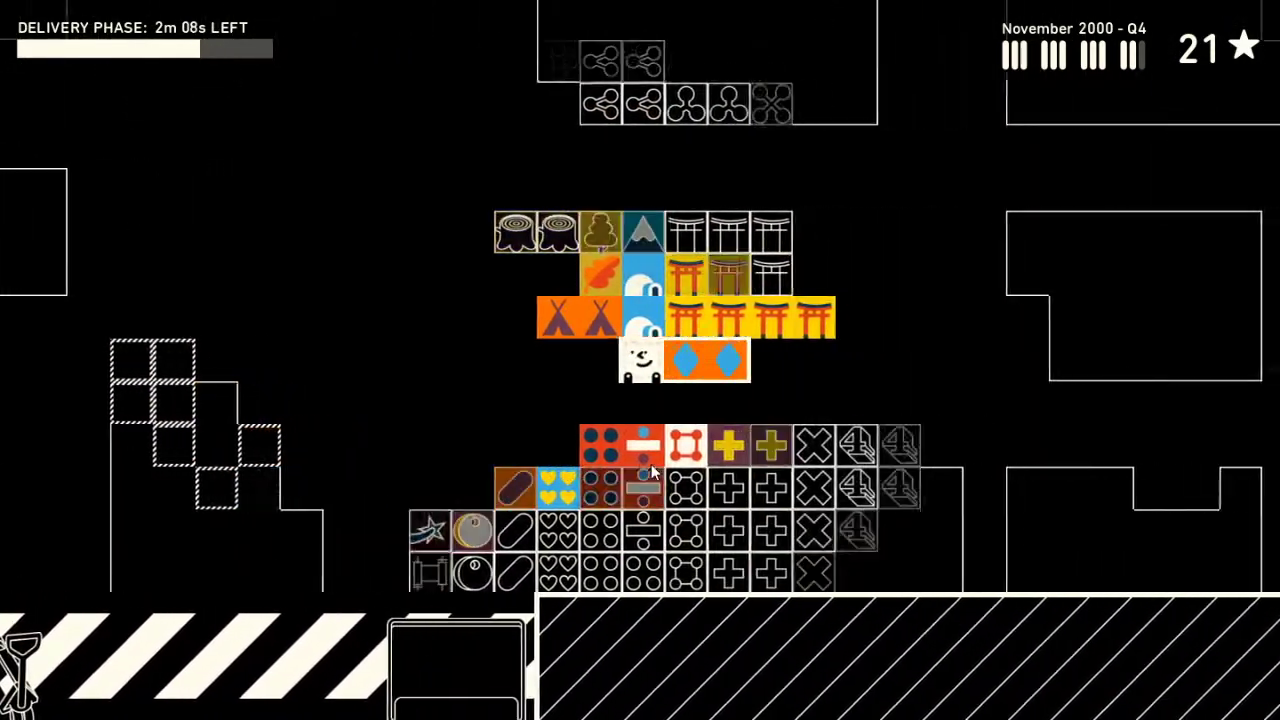
{"action": "key", "text": "Up"}
{"action": "key", "text": "Right"}
{"action": "key", "text": "space"}
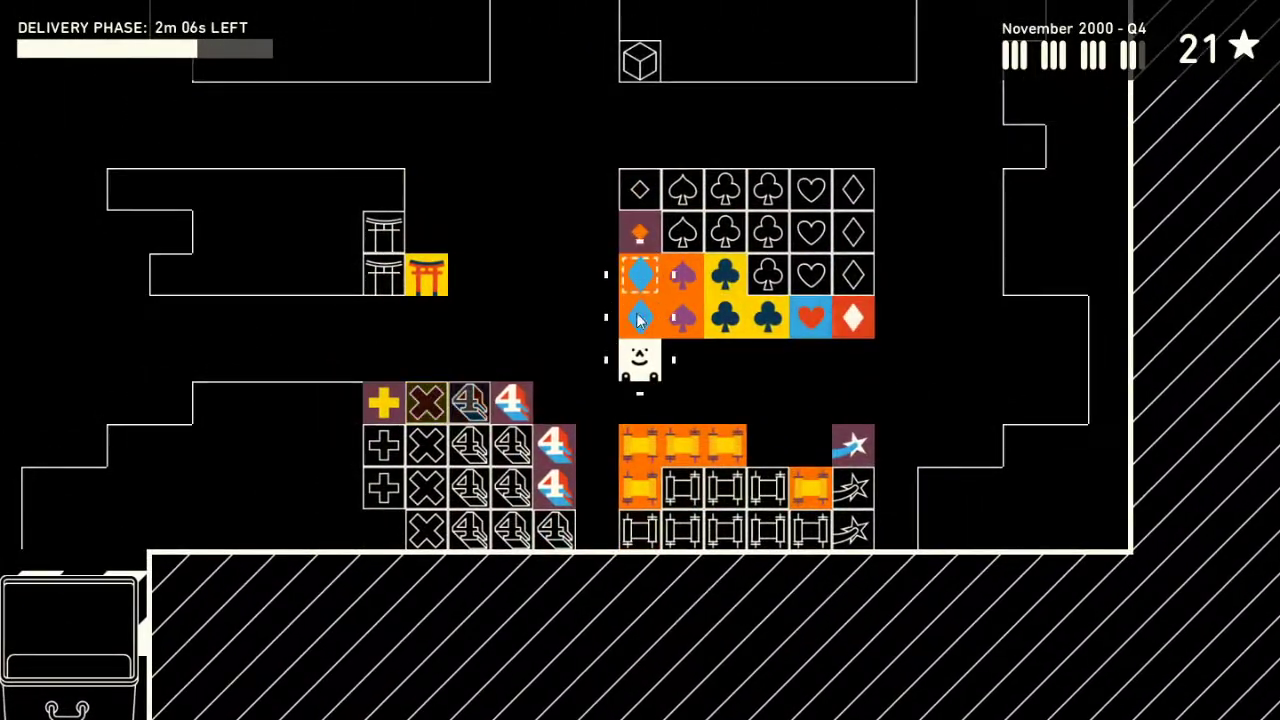
{"action": "key", "text": "Left"}
{"action": "key", "text": "Left"}
- Collect four new products, including snowflake and yellow-flower, and carry them left and down
{"action": "key", "text": "Down"}
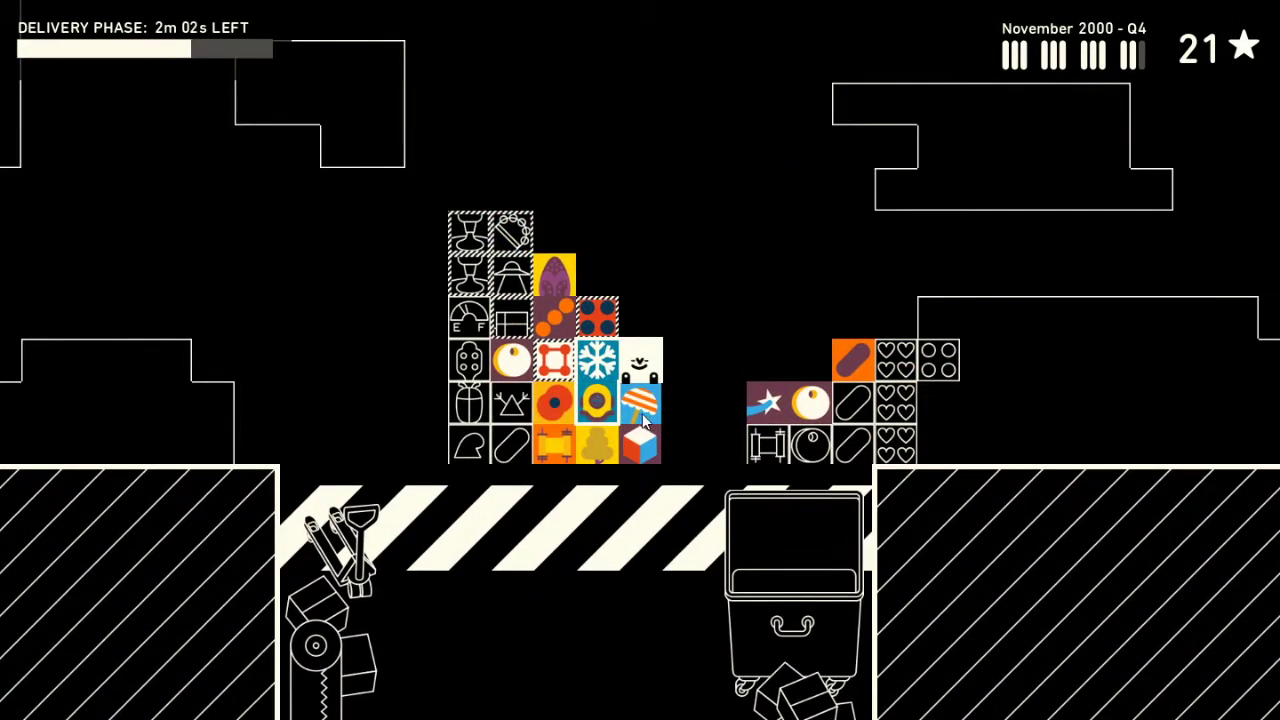
{"action": "key", "text": "Right"}
{"action": "key", "text": "Up"}
{"action": "key", "text": "Left"}
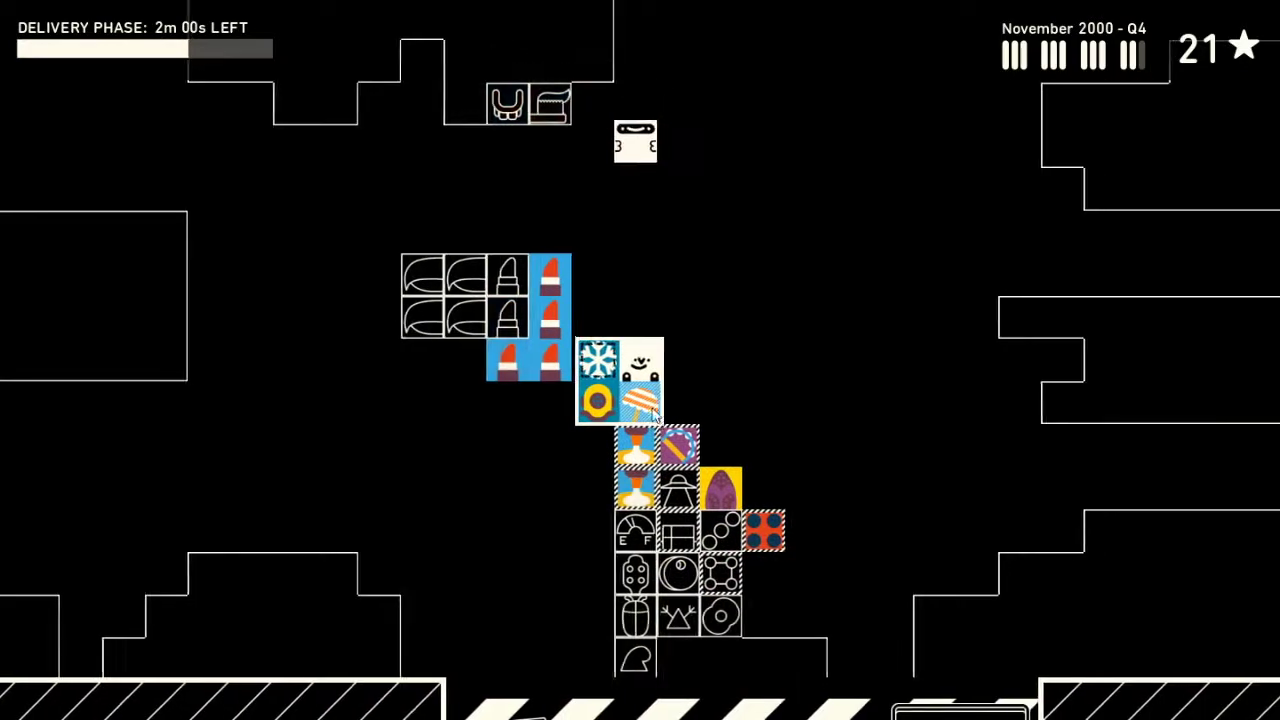
{"action": "key", "text": "Right"}
{"action": "key", "text": "Left"}
{"action": "key", "text": "Down"}
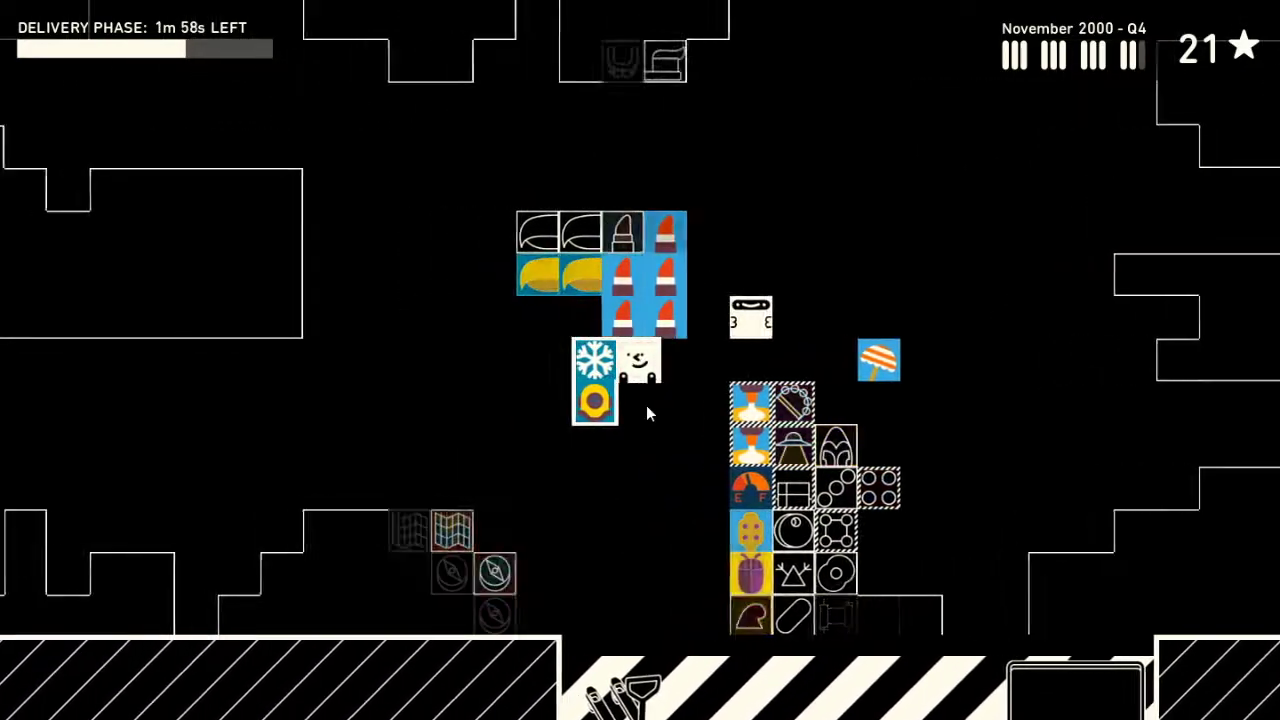
{"action": "key", "text": "Down"}
- Carry the snowflake block left and down and drop it onto its shelf
{"action": "key", "text": "Down"}
{"action": "key", "text": "Left"}
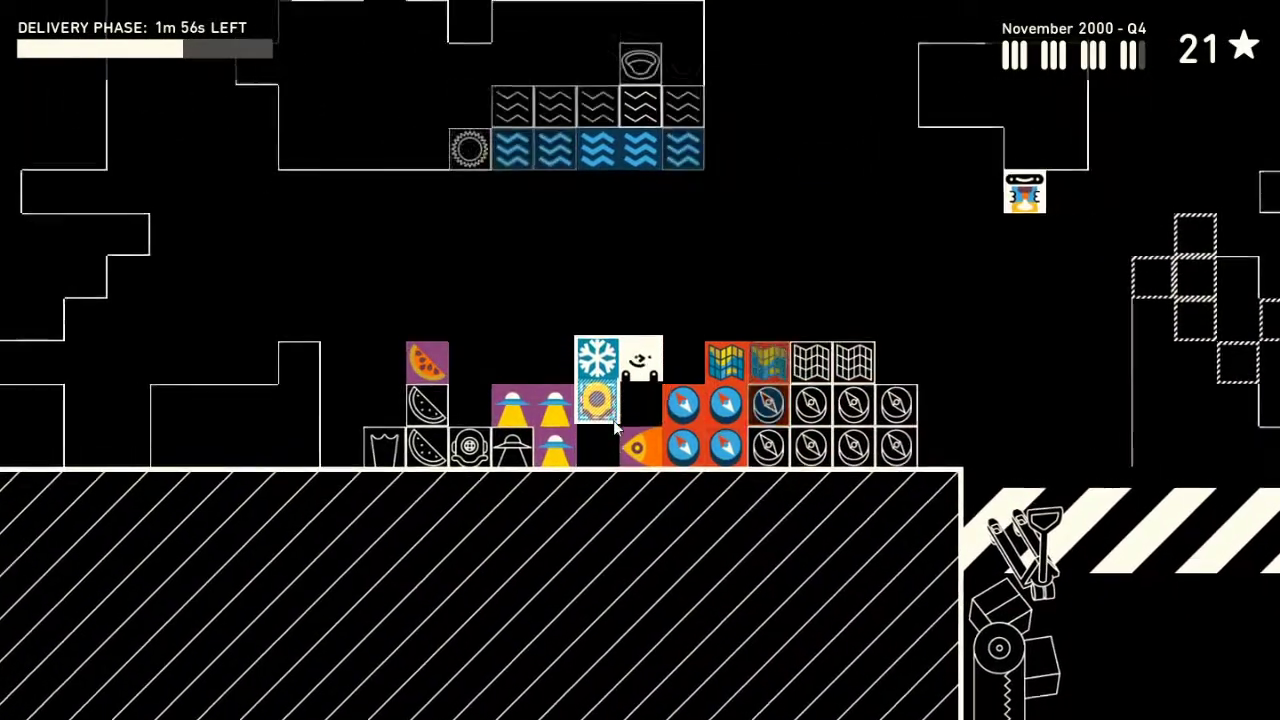
{"action": "key", "text": "Up"}
{"action": "key", "text": "Left"}
{"action": "key", "text": "Down"}
{"action": "key", "text": "Up"}
{"action": "key", "text": "Up"}
{"action": "key", "text": "Left"}
{"action": "key", "text": "Left"}
{"action": "key", "text": "Left"}
{"action": "key", "text": "Left"}
{"action": "key", "text": "Down"}
{"action": "key", "text": "Down"}
{"action": "key", "text": "Down"}
{"action": "key", "text": "space"}
- Walk back up and over to the delivered product pile
{"action": "key", "text": "Up"}
{"action": "key", "text": "Up"}
{"action": "key", "text": "Right"}
{"action": "key", "text": "Right"}
{"action": "key", "text": "Right"}
{"action": "key", "text": "Up"}
{"action": "key", "text": "Up"}
{"action": "key", "text": "Up"}
{"action": "key", "text": "Right"}
{"action": "key", "text": "Right"}
{"action": "key", "text": "Right"}
{"action": "key", "text": "Right"}
{"action": "key", "text": "Right"}
{"action": "key", "text": "Right"}
{"action": "key", "text": "Right"}
{"action": "key", "text": "Right"}
{"action": "key", "text": "Right"}
{"action": "key", "text": "Right"}
{"action": "key", "text": "Right"}
{"action": "key", "text": "Down"}
{"action": "key", "text": "Down"}
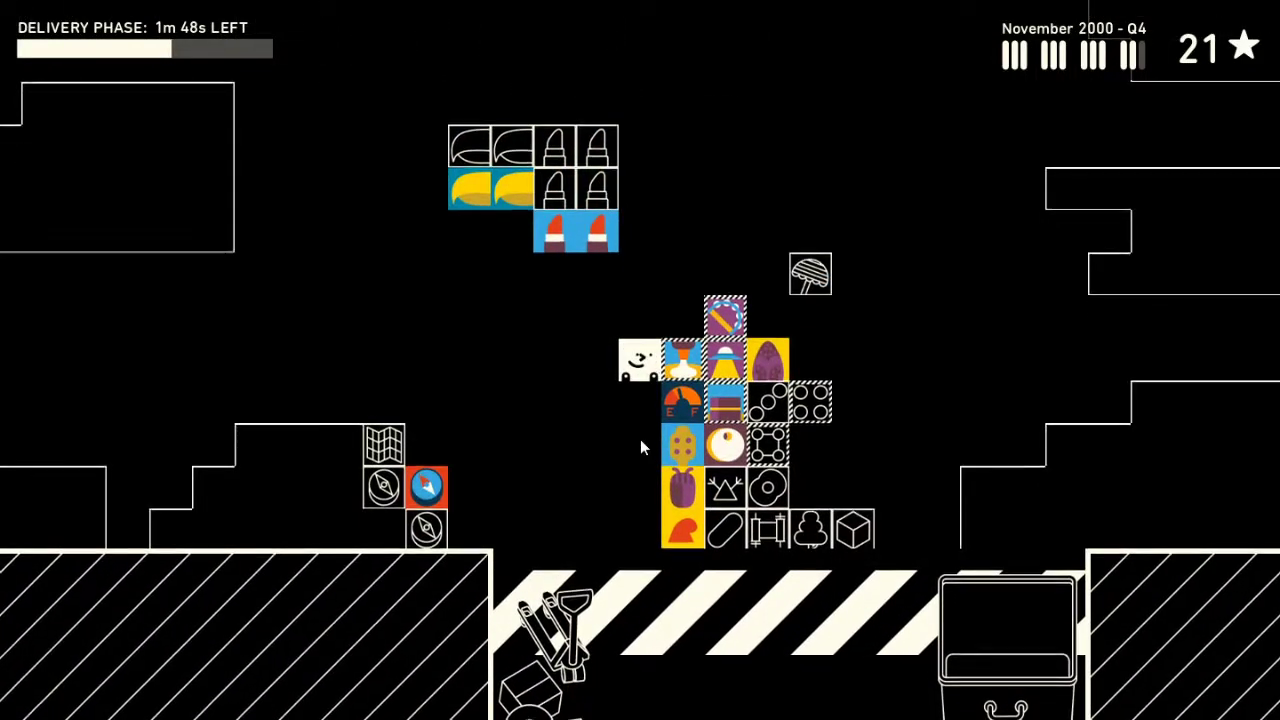
{"action": "key", "text": "Down"}
{"action": "key", "text": "Down"}
{"action": "key", "text": "Down"}
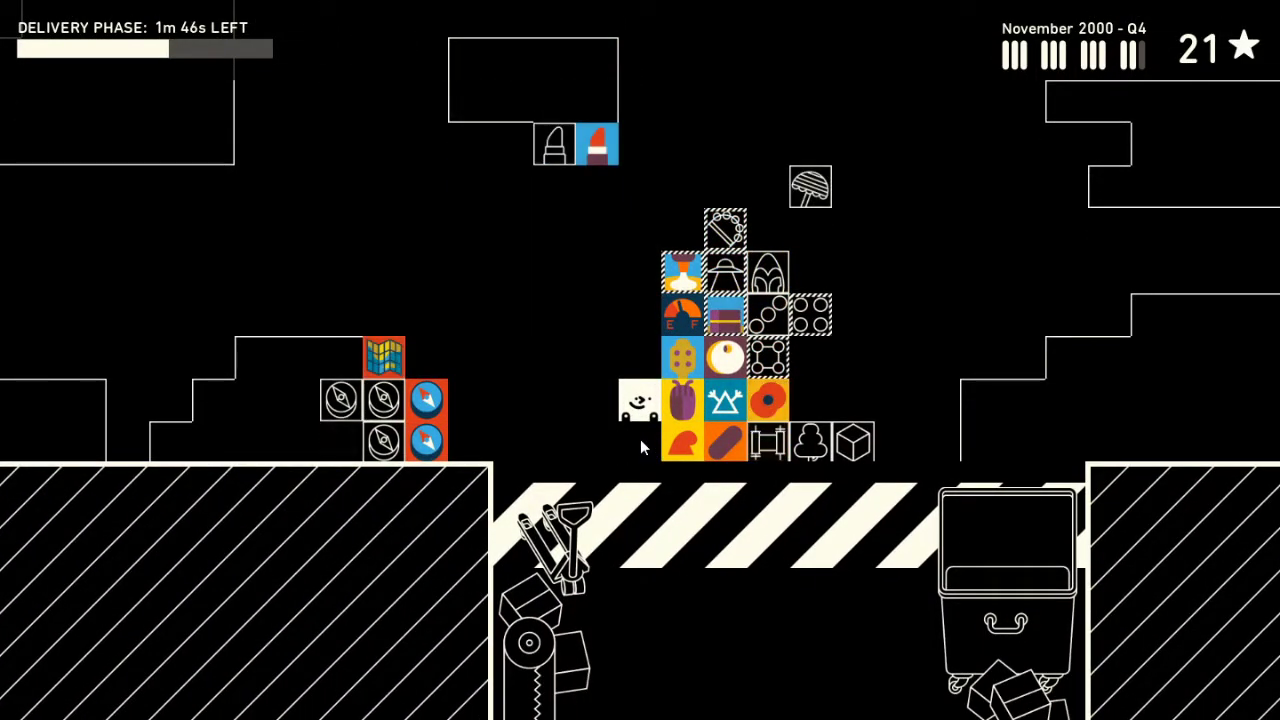
- Grab three products from the pile and carry them upward
{"action": "key", "text": "Right"}
{"action": "key", "text": "space"}
{"action": "key", "text": "Left"}
{"action": "key", "text": "Left"}
{"action": "key", "text": "Left"}
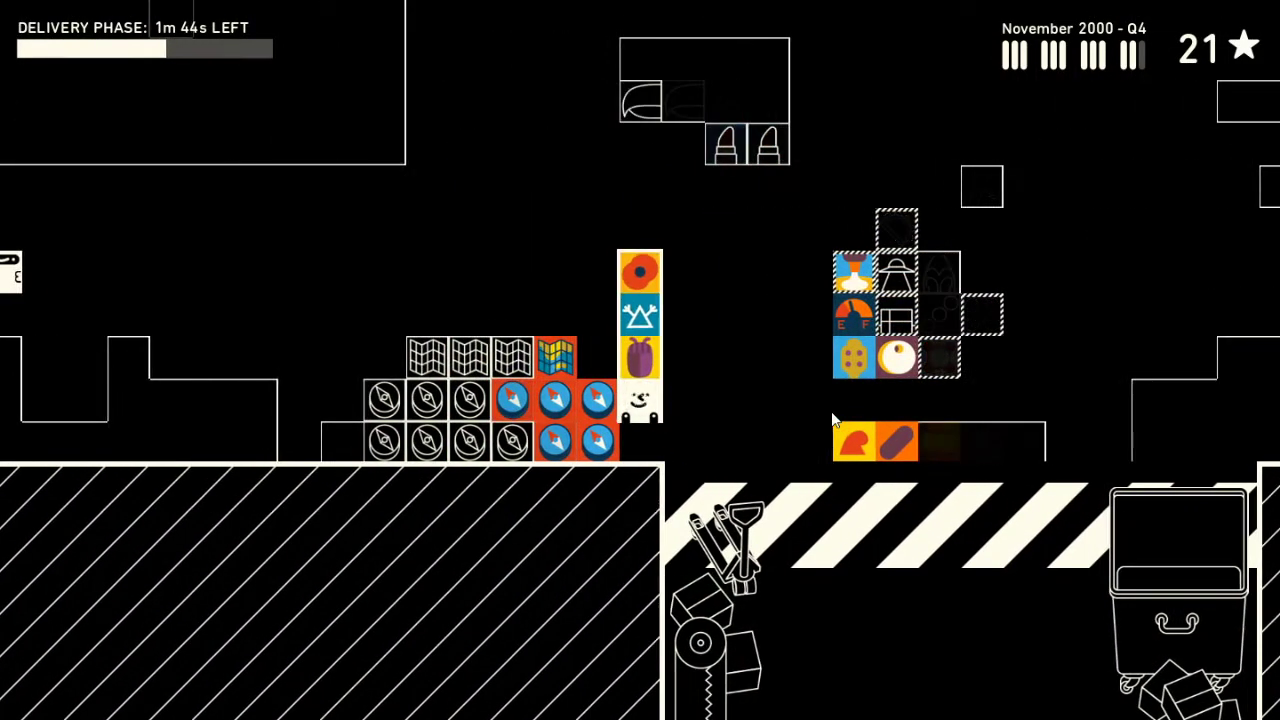
{"action": "key", "text": "Up"}
{"action": "key", "text": "Up"}
{"action": "key", "text": "Up"}
{"action": "key", "text": "Up"}
{"action": "key", "text": "Up"}
{"action": "key", "text": "Up"}
{"action": "key", "text": "Up"}
- Carry the product stack right, then up and around the shelves
{"action": "key", "text": "Right"}
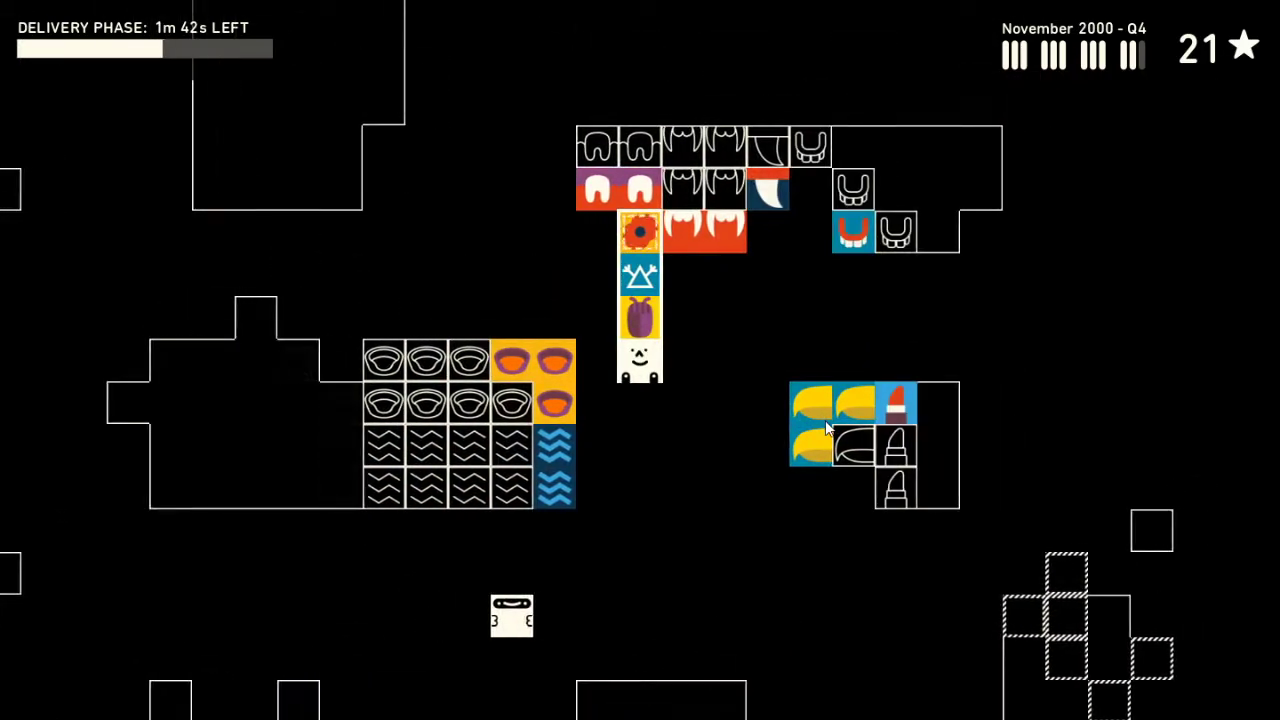
{"action": "key", "text": "Down"}
{"action": "key", "text": "Down"}
{"action": "key", "text": "Up"}
{"action": "key", "text": "Up"}
{"action": "key", "text": "Left"}
{"action": "key", "text": "Up"}
{"action": "key", "text": "Up"}
{"action": "key", "text": "Left"}
{"action": "key", "text": "Left"}
{"action": "key", "text": "Left"}
{"action": "key", "text": "Up"}
{"action": "key", "text": "Up"}
{"action": "key", "text": "Up"}
{"action": "key", "text": "Up"}
{"action": "key", "text": "Up"}
{"action": "key", "text": "Up"}
{"action": "key", "text": "Up"}
{"action": "key", "text": "Up"}
{"action": "key", "text": "Up"}
{"action": "key", "text": "Up"}
{"action": "key", "text": "Up"}
{"action": "key", "text": "Up"}
{"action": "key", "text": "Up"}
{"action": "key", "text": "Up"}
{"action": "key", "text": "Right"}
{"action": "key", "text": "Right"}
{"action": "key", "text": "Up"}
{"action": "key", "text": "Up"}
{"action": "key", "text": "Up"}
{"action": "key", "text": "Up"}
{"action": "key", "text": "Up"}
{"action": "key", "text": "Up"}
- Carry the stack left across the warehouse to the beetle and eye shelves
{"action": "key", "text": "Left"}
{"action": "key", "text": "Left"}
{"action": "key", "text": "Left"}
{"action": "key", "text": "Left"}
{"action": "key", "text": "Left"}
{"action": "key", "text": "Left"}
{"action": "key", "text": "Left"}
{"action": "key", "text": "Left"}
{"action": "key", "text": "Left"}
{"action": "key", "text": "Left"}
{"action": "key", "text": "Left"}
{"action": "key", "text": "Left"}
{"action": "key", "text": "Down"}
{"action": "key", "text": "Down"}
{"action": "key", "text": "Down"}
{"action": "key", "text": "Down"}
{"action": "key", "text": "Down"}
{"action": "key", "text": "Down"}
{"action": "key", "text": "Down"}
{"action": "key", "text": "Right"}
{"action": "key", "text": "Left"}
{"action": "key", "text": "Left"}
- Shelve the beetles on the beetle shelf and the eye product on the eye shelf
{"action": "key", "text": "space"}
{"action": "key", "text": "Right"}
{"action": "key", "text": "Right"}
{"action": "key", "text": "Down"}
{"action": "key", "text": "Right"}
{"action": "key", "text": "Right"}
{"action": "key", "text": "Right"}
{"action": "key", "text": "Down"}
{"action": "key", "text": "Down"}
{"action": "key", "text": "Down"}
{"action": "key", "text": "Left"}
{"action": "key", "text": "Left"}
{"action": "key", "text": "Up"}
{"action": "key", "text": "Right"}
{"action": "key", "text": "Right"}
{"action": "key", "text": "Up"}
{"action": "key", "text": "Up"}
{"action": "key", "text": "Up"}
{"action": "key", "text": "space"}
- Place the cherry products on the cherry shelf
{"action": "key", "text": "Right"}
{"action": "key", "text": "Right"}
{"action": "key", "text": "Right"}
{"action": "key", "text": "Right"}
{"action": "key", "text": "Right"}
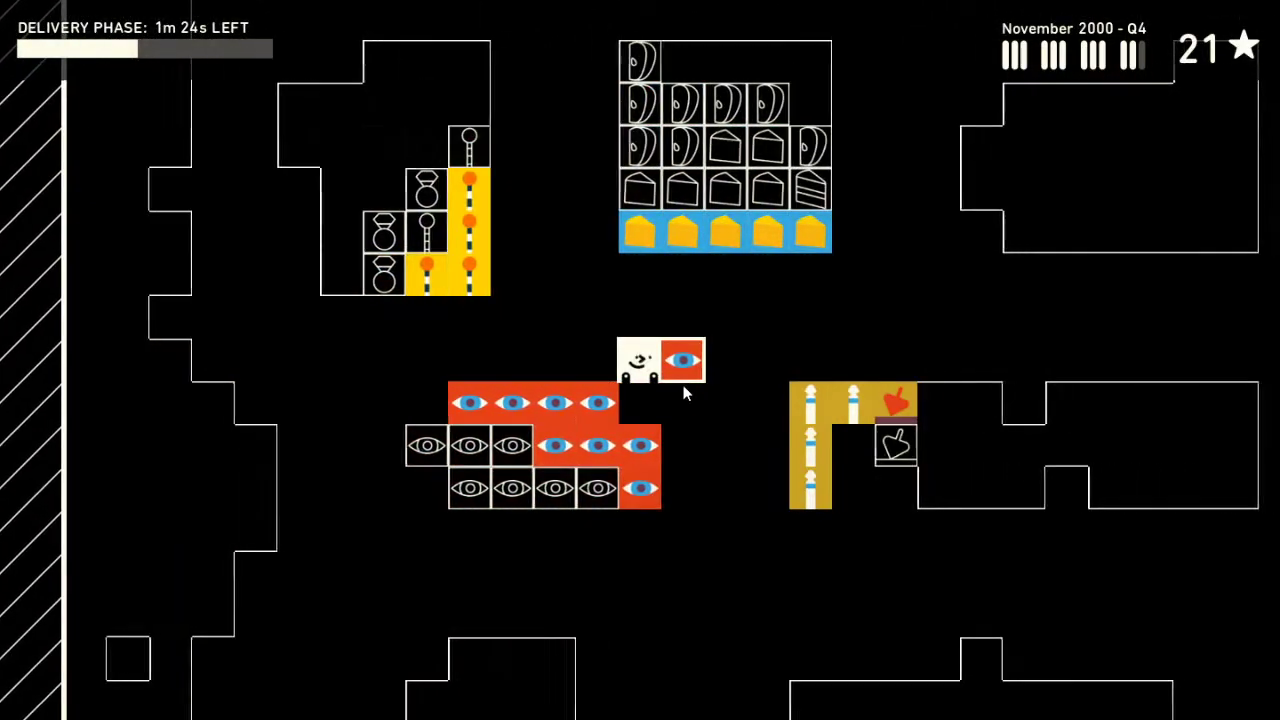
{"action": "key", "text": "Right"}
{"action": "key", "text": "Right"}
{"action": "key", "text": "Down"}
{"action": "key", "text": "Right"}
{"action": "key", "text": "Down"}
{"action": "key", "text": "Down"}
{"action": "key", "text": "Down"}
{"action": "key", "text": "space"}
{"action": "key", "text": "Up"}
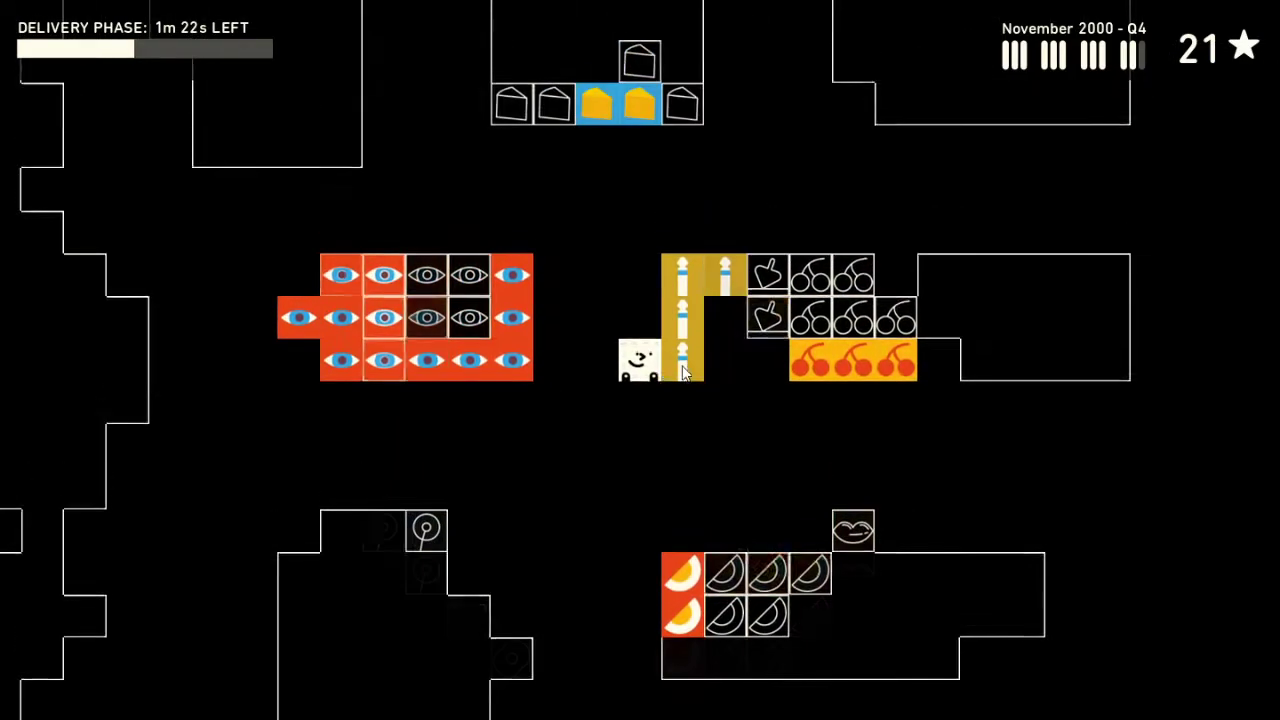
{"action": "key", "text": "Right"}
{"action": "key", "text": "Right"}
- Go to the lips and beer-mug shelves and take the purple item beside the umbrellas
{"action": "key", "text": "Down"}
{"action": "key", "text": "Up"}
{"action": "key", "text": "Right"}
{"action": "key", "text": "Down"}
{"action": "key", "text": "Down"}
{"action": "key", "text": "Right"}
{"action": "key", "text": "Right"}
{"action": "key", "text": "Right"}
{"action": "key", "text": "Down"}
{"action": "key", "text": "Down"}
{"action": "key", "text": "Down"}
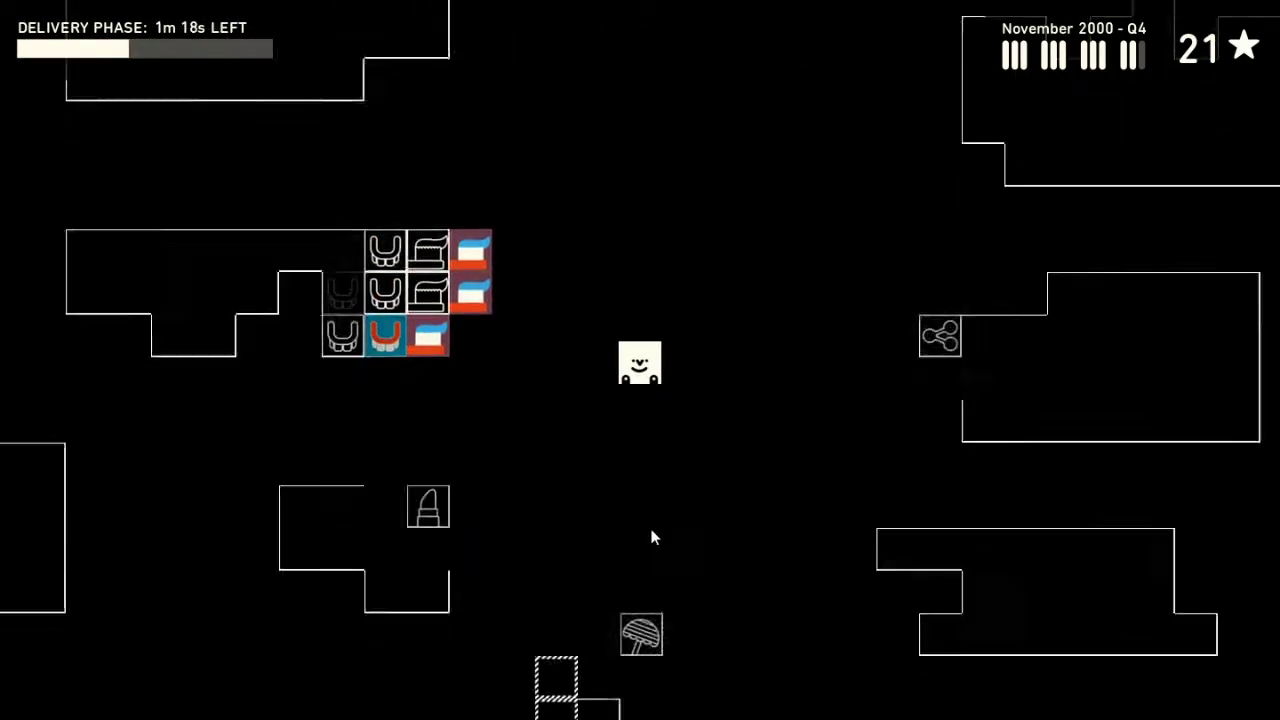
{"action": "key", "text": "Down"}
{"action": "key", "text": "Down"}
{"action": "key", "text": "space"}
{"action": "key", "text": "Up"}
{"action": "key", "text": "Up"}
{"action": "key", "text": "Up"}
{"action": "key", "text": "Up"}
{"action": "key", "text": "Up"}
- Carry the items up and rearrange the umbrella, beetle and orange items
{"action": "key", "text": "Up"}
{"action": "key", "text": "Up"}
{"action": "key", "text": "Up"}
{"action": "key", "text": "Up"}
{"action": "key", "text": "Up"}
{"action": "key", "text": "Up"}
{"action": "key", "text": "Right"}
{"action": "key", "text": "Up"}
{"action": "key", "text": "Up"}
{"action": "key", "text": "Up"}
{"action": "key", "text": "Left"}
{"action": "key", "text": "Left"}
{"action": "key", "text": "Up"}
{"action": "key", "text": "Up"}
{"action": "key", "text": "Up"}
{"action": "key", "text": "Up"}
{"action": "key", "text": "Up"}
{"action": "key", "text": "Up"}
{"action": "key", "text": "Up"}
{"action": "key", "text": "Up"}
{"action": "key", "text": "Up"}
{"action": "key", "text": "Right"}
{"action": "key", "text": "Up"}
{"action": "key", "text": "Right"}
{"action": "key", "text": "Right"}
{"action": "key", "text": "Right"}
{"action": "key", "text": "Right"}
{"action": "key", "text": "Right"}
{"action": "key", "text": "Right"}
{"action": "key", "text": "Right"}
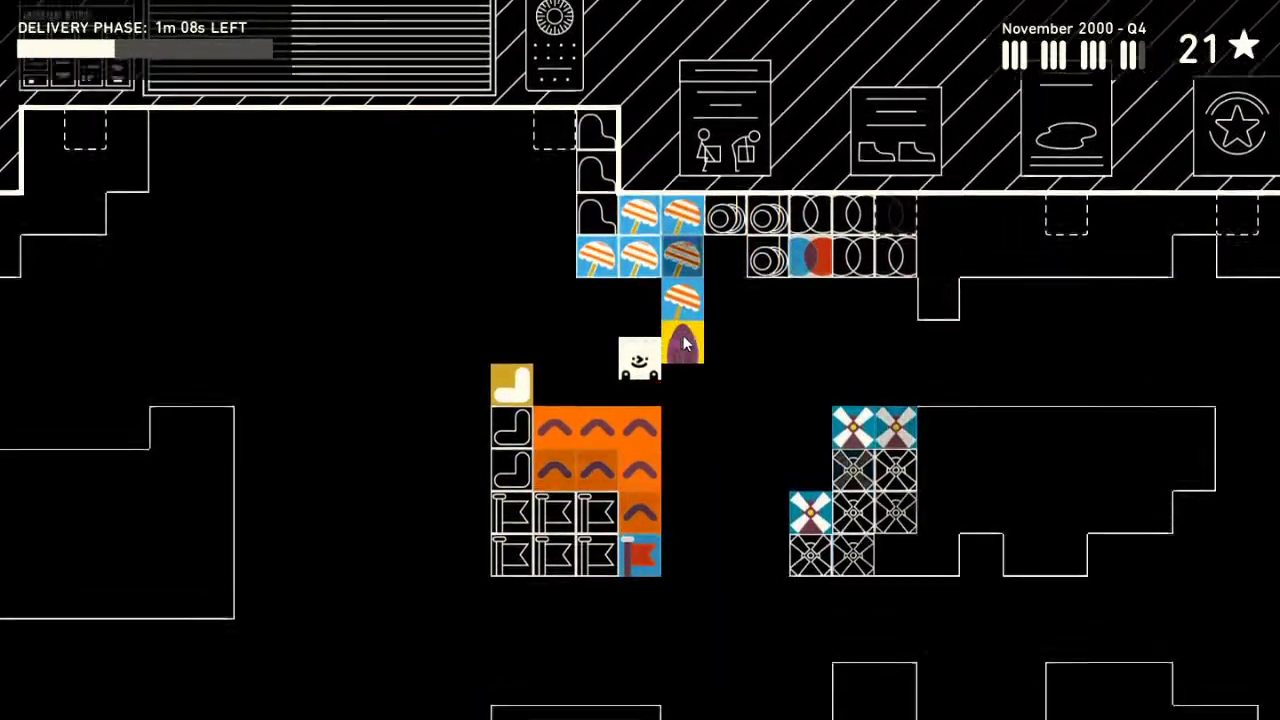
{"action": "key", "text": "Right"}
{"action": "key", "text": "Down"}
{"action": "key", "text": "Down"}
{"action": "key", "text": "Right"}
{"action": "key", "text": "Up"}
{"action": "key", "text": "Up"}
{"action": "key", "text": "space"}
- Place the beetle and yellow L above the orange items
{"action": "key", "text": "Down"}
{"action": "key", "text": "Left"}
{"action": "key", "text": "Left"}
{"action": "key", "text": "Left"}
{"action": "key", "text": "Up"}
{"action": "key", "text": "Left"}
- Walk left and down through the shelves to the delivery area
{"action": "key", "text": "Left"}
{"action": "key", "text": "Down"}
{"action": "key", "text": "Down"}
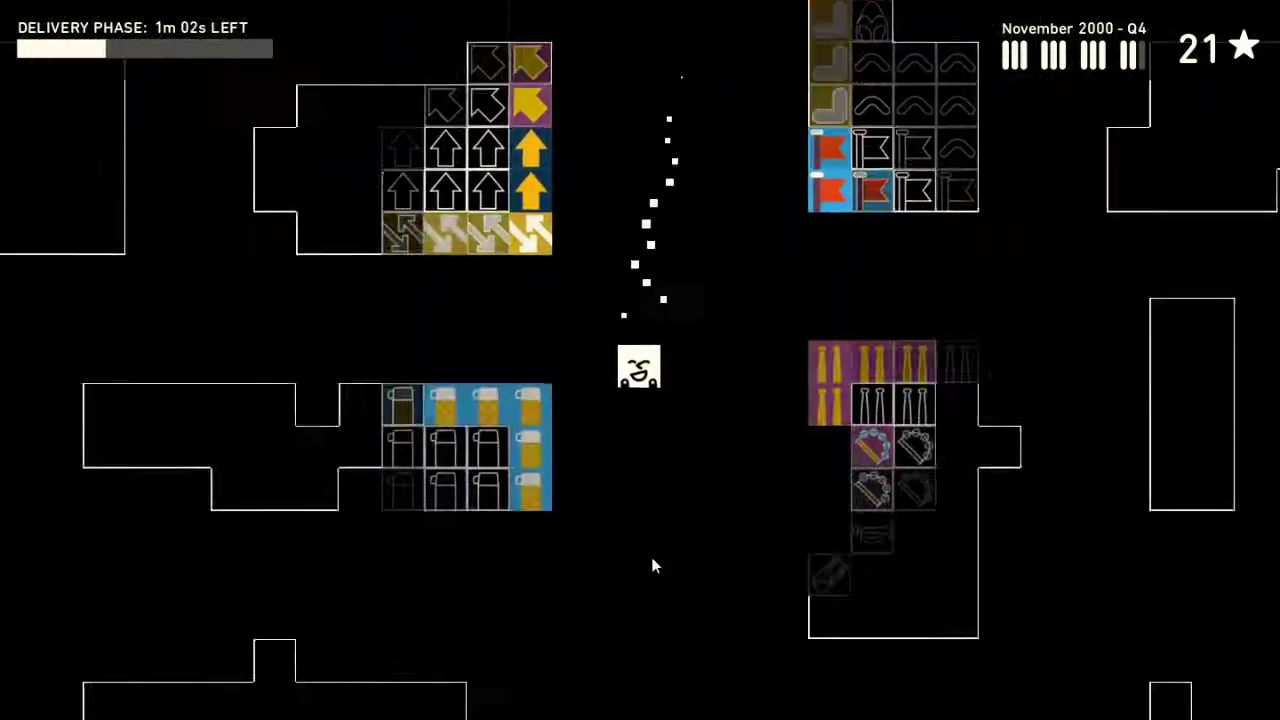
{"action": "key", "text": "Down"}
{"action": "key", "text": "Down"}
{"action": "key", "text": "Down"}
{"action": "key", "text": "Down"}
{"action": "key", "text": "Down"}
- Take the yellow delivered item up and to the right, then set it down
{"action": "key", "text": "Left"}
{"action": "key", "text": "space"}
{"action": "key", "text": "Up"}
{"action": "key", "text": "Right"}
{"action": "key", "text": "Right"}
{"action": "key", "text": "Up"}
{"action": "key", "text": "Right"}
{"action": "key", "text": "Right"}
{"action": "key", "text": "Up"}
{"action": "key", "text": "Right"}
{"action": "key", "text": "Up"}
{"action": "key", "text": "Down"}
{"action": "key", "text": "Right"}
{"action": "key", "text": "Right"}
{"action": "key", "text": "Right"}
{"action": "key", "text": "Right"}
{"action": "key", "text": "Right"}
{"action": "key", "text": "Right"}
{"action": "key", "text": "Right"}
{"action": "key", "text": "Right"}
{"action": "key", "text": "Right"}
{"action": "key", "text": "Down"}
{"action": "key", "text": "Right"}
{"action": "key", "text": "Down"}
{"action": "key", "text": "Down"}
{"action": "key", "text": "space"}
{"action": "key", "text": "Up"}
{"action": "key", "text": "Left"}
{"action": "key", "text": "Left"}
{"action": "key", "text": "Left"}
{"action": "key", "text": "Left"}
{"action": "key", "text": "Left"}
{"action": "key", "text": "Left"}
{"action": "key", "text": "Left"}
- Take the blue-dot item and set the two carried items down one row lower
{"action": "key", "text": "space"}
{"action": "key", "text": "Left"}
{"action": "key", "text": "Left"}
{"action": "key", "text": "Left"}
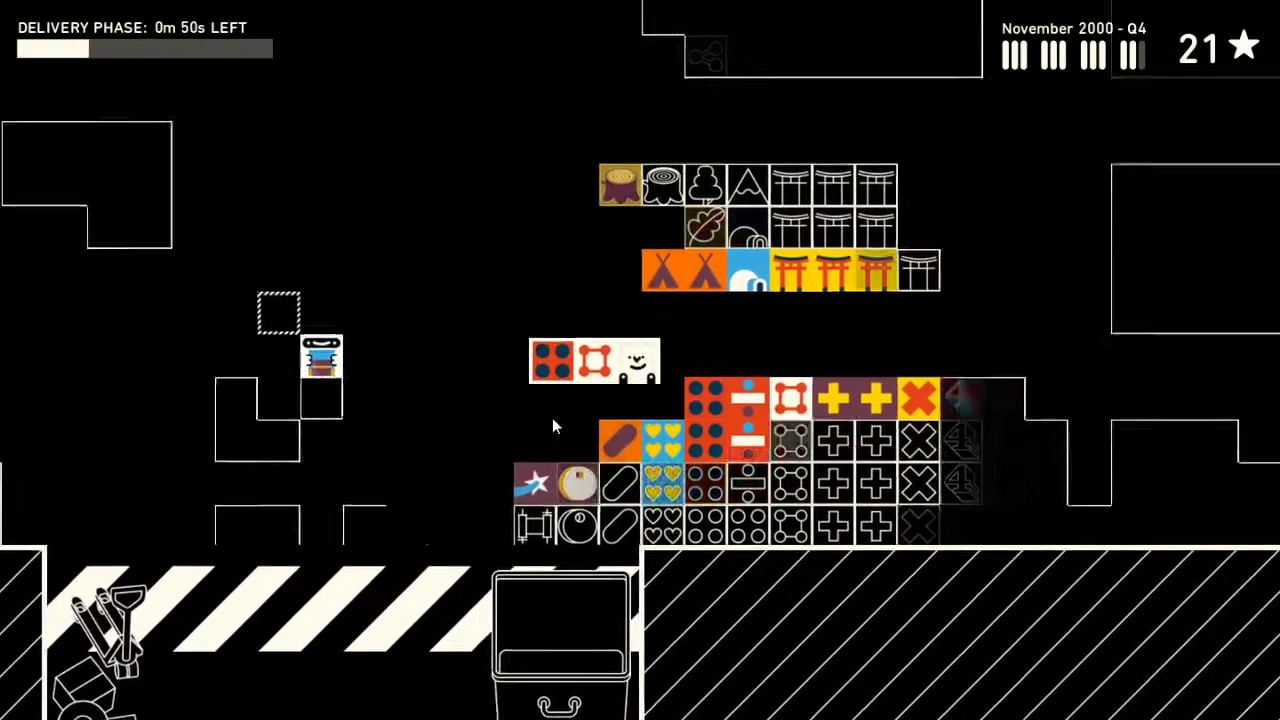
{"action": "key", "text": "Down"}
{"action": "key", "text": "Down"}
{"action": "key", "text": "space"}
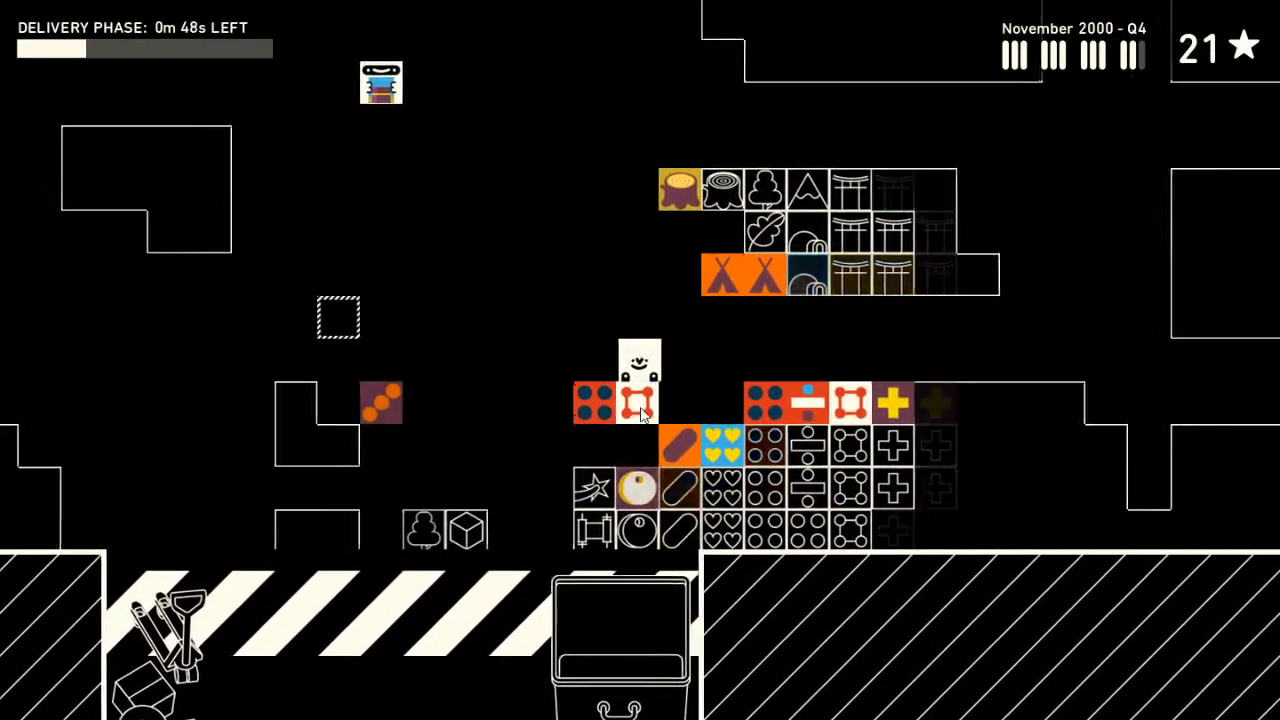
{"action": "key", "text": "Up"}
{"action": "key", "text": "Left"}
- Take the two stacked items and carry the cube item down, right and up
{"action": "key", "text": "Left"}
{"action": "key", "text": "Left"}
{"action": "key", "text": "Right"}
{"action": "key", "text": "Right"}
{"action": "key", "text": "space"}
{"action": "key", "text": "Left"}
{"action": "key", "text": "Left"}
{"action": "key", "text": "Left"}
{"action": "key", "text": "Down"}
{"action": "key", "text": "Down"}
{"action": "key", "text": "Right"}
{"action": "key", "text": "Down"}
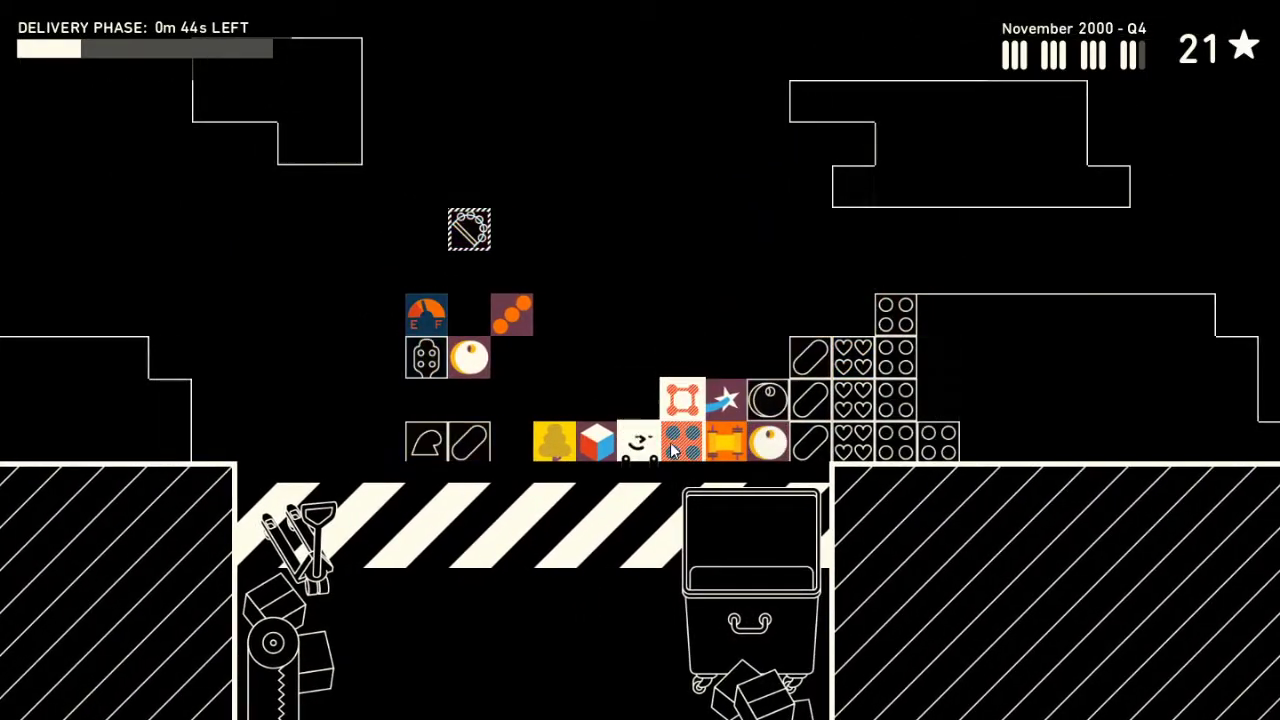
{"action": "key", "text": "Up"}
{"action": "key", "text": "Up"}
{"action": "key", "text": "Up"}
{"action": "key", "text": "Up"}
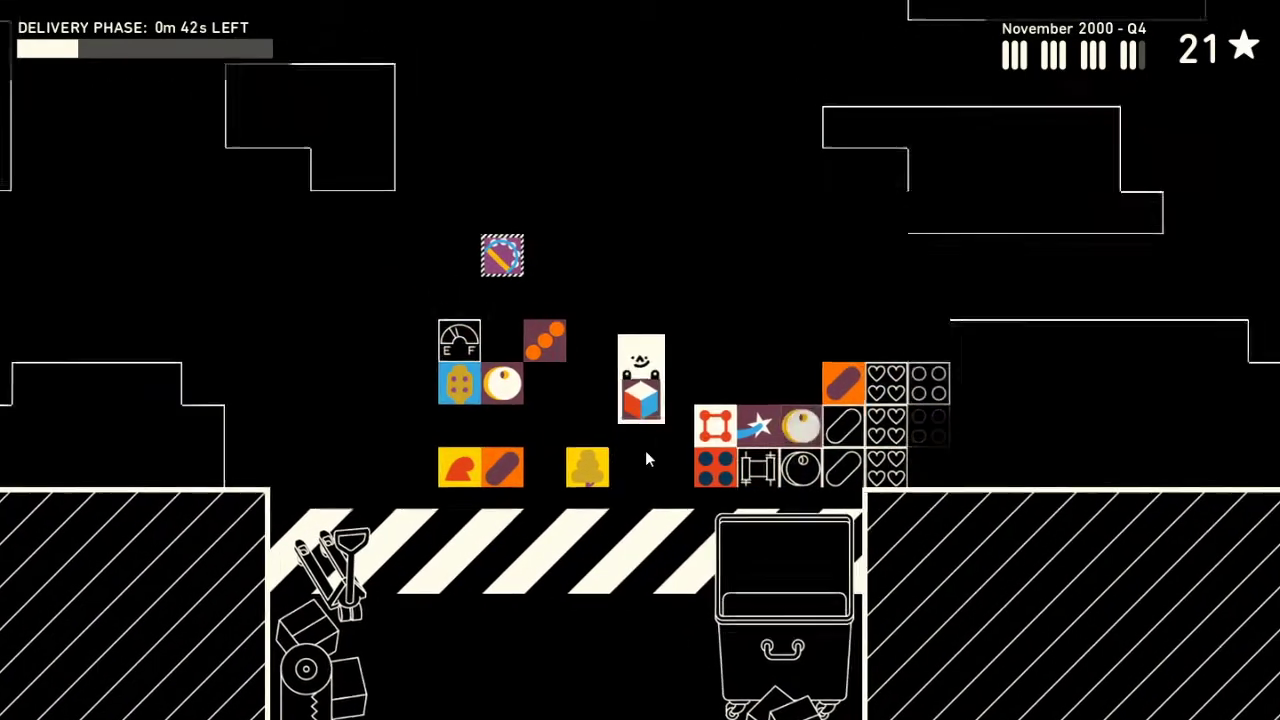
{"action": "key", "text": "Up"}
{"action": "key", "text": "Up"}
- Walk across the warehouse and back toward the delivery area
{"action": "key", "text": "Down"}
{"action": "key", "text": "Down"}
{"action": "key", "text": "Right"}
{"action": "key", "text": "Right"}
{"action": "key", "text": "Right"}
{"action": "key", "text": "Right"}
{"action": "key", "text": "Right"}
{"action": "key", "text": "Right"}
{"action": "key", "text": "Right"}
{"action": "key", "text": "Right"}
{"action": "key", "text": "Right"}
{"action": "key", "text": "Right"}
{"action": "key", "text": "Right"}
{"action": "key", "text": "Right"}
{"action": "key", "text": "Up"}
{"action": "key", "text": "Up"}
{"action": "key", "text": "Up"}
{"action": "key", "text": "Up"}
{"action": "key", "text": "Up"}
{"action": "key", "text": "Up"}
{"action": "key", "text": "Up"}
{"action": "key", "text": "Down"}
{"action": "key", "text": "Left"}
{"action": "key", "text": "Left"}
{"action": "key", "text": "Left"}
{"action": "key", "text": "Left"}
{"action": "key", "text": "Left"}
{"action": "key", "text": "Left"}
{"action": "key", "text": "Left"}
{"action": "key", "text": "Down"}
{"action": "key", "text": "Down"}
{"action": "key", "text": "Down"}
{"action": "key", "text": "Down"}
{"action": "key", "text": "Down"}
{"action": "key", "text": "Down"}
{"action": "key", "text": "Down"}
{"action": "key", "text": "Down"}
{"action": "key", "text": "Left"}
- Take the orange-dots item and carry it up and to the right
{"action": "key", "text": "space"}
{"action": "key", "text": "Right"}
{"action": "key", "text": "Right"}
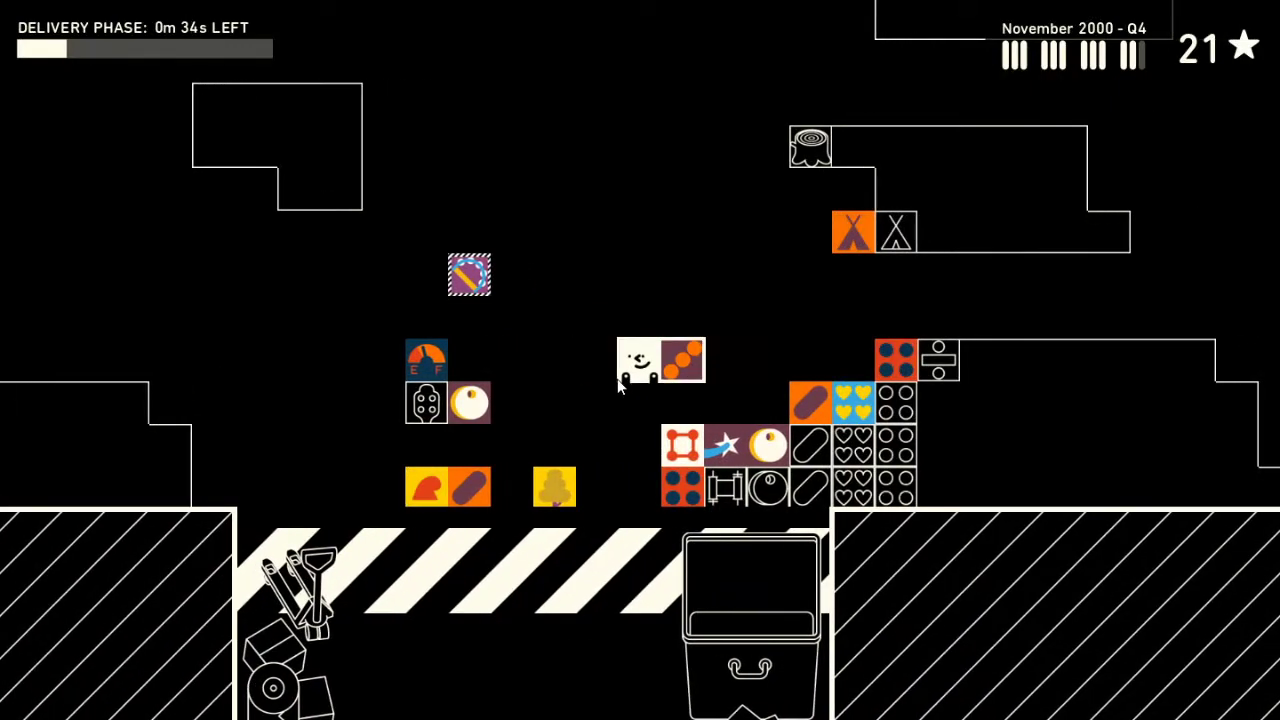
{"action": "key", "text": "Up"}
{"action": "key", "text": "Up"}
{"action": "key", "text": "Right"}
{"action": "key", "text": "Right"}
{"action": "key", "text": "Right"}
{"action": "key", "text": "Right"}
{"action": "key", "text": "Right"}
{"action": "key", "text": "Right"}
{"action": "key", "text": "Right"}
- Carry the orange-dots item around the shelves and set it in the floor-row gap
{"action": "key", "text": "Right"}
{"action": "key", "text": "Right"}
{"action": "key", "text": "Left"}
{"action": "key", "text": "Left"}
{"action": "key", "text": "Left"}
{"action": "key", "text": "Left"}
{"action": "key", "text": "Left"}
{"action": "key", "text": "Left"}
{"action": "key", "text": "Left"}
{"action": "key", "text": "Left"}
{"action": "key", "text": "Left"}
{"action": "key", "text": "Down"}
{"action": "key", "text": "Down"}
{"action": "key", "text": "Down"}
{"action": "key", "text": "Down"}
{"action": "key", "text": "Right"}
{"action": "key", "text": "Up"}
{"action": "key", "text": "Up"}
{"action": "key", "text": "Right"}
{"action": "key", "text": "Right"}
{"action": "key", "text": "space"}
- Take the nearby yellow item up and to the right, then set it down
{"action": "key", "text": "Left"}
{"action": "key", "text": "Left"}
{"action": "key", "text": "Left"}
{"action": "key", "text": "Down"}
{"action": "key", "text": "Left"}
{"action": "key", "text": "space"}
{"action": "key", "text": "Up"}
{"action": "key", "text": "Up"}
{"action": "key", "text": "Right"}
{"action": "key", "text": "Up"}
{"action": "key", "text": "Right"}
{"action": "key", "text": "Right"}
{"action": "key", "text": "Up"}
{"action": "key", "text": "Up"}
{"action": "key", "text": "Up"}
{"action": "key", "text": "Right"}
{"action": "key", "text": "Right"}
{"action": "key", "text": "Up"}
{"action": "key", "text": "Left"}
{"action": "key", "text": "Up"}
{"action": "key", "text": "Right"}
{"action": "key", "text": "Right"}
{"action": "key", "text": "Right"}
{"action": "key", "text": "space"}
{"action": "key", "text": "Left"}
- Take the yellow item below the gauge item and rearrange the carried items
{"action": "key", "text": "Left"}
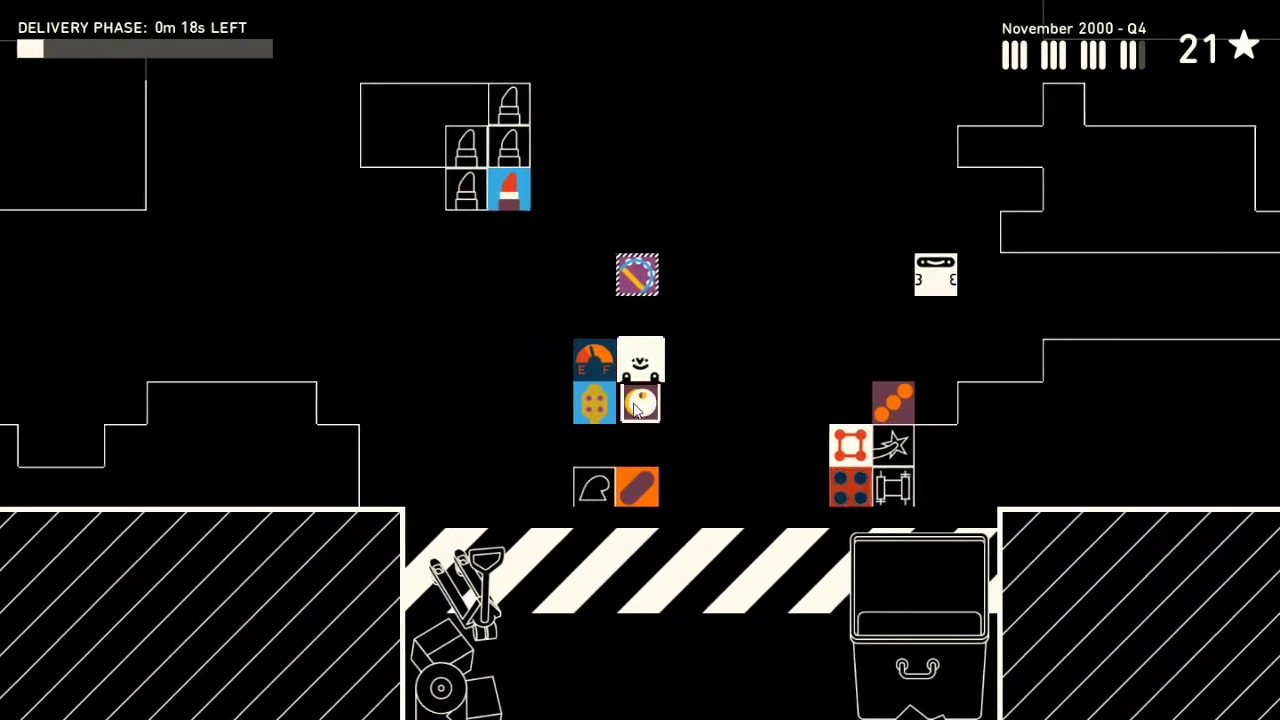
{"action": "key", "text": "Up"}
{"action": "key", "text": "Down"}
{"action": "key", "text": "Down"}
{"action": "key", "text": "space"}
{"action": "key", "text": "Right"}
{"action": "key", "text": "Right"}
{"action": "key", "text": "Down"}
{"action": "key", "text": "Down"}
{"action": "key", "text": "space"}
{"action": "key", "text": "Left"}
{"action": "key", "text": "Left"}
{"action": "key", "text": "Left"}
{"action": "key", "text": "Left"}
{"action": "key", "text": "Left"}
{"action": "key", "text": "Down"}
{"action": "key", "text": "Down"}
{"action": "key", "text": "Left"}
{"action": "key", "text": "Up"}
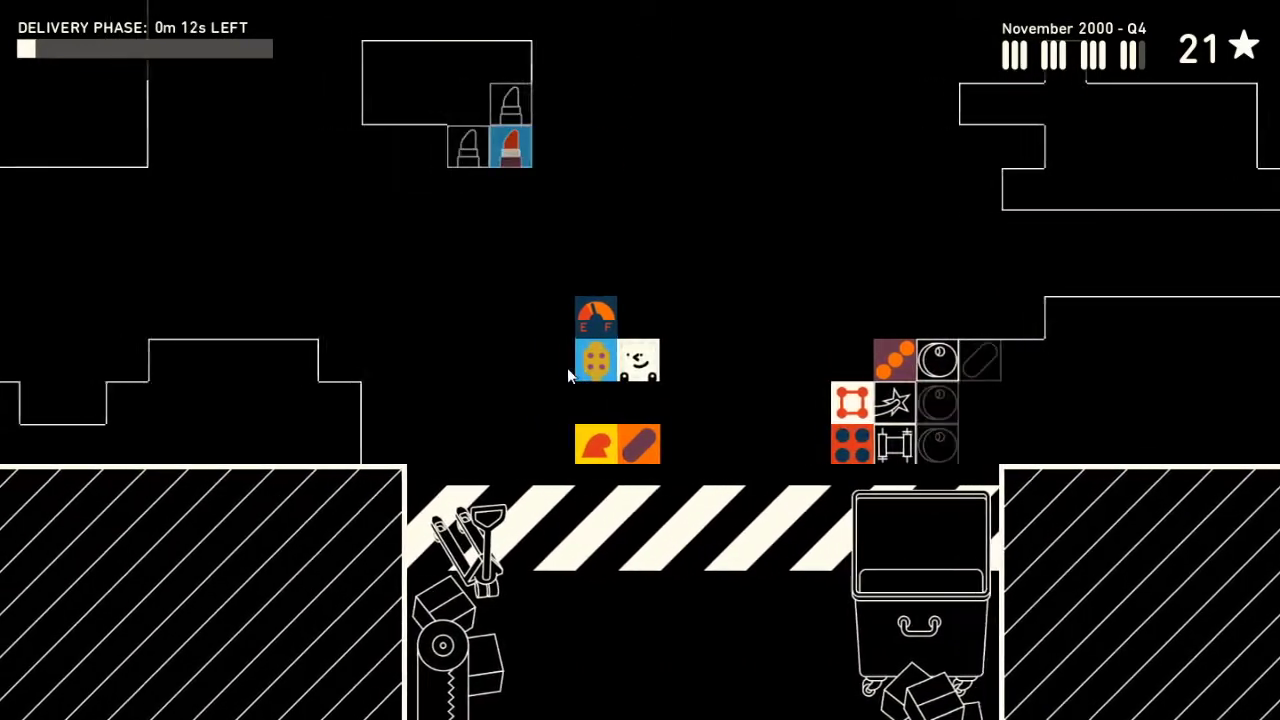
- Carry the yellow item up through the warehouse
{"action": "key", "text": "Right"}
{"action": "key", "text": "Up"}
{"action": "key", "text": "Up"}
{"action": "key", "text": "Up"}
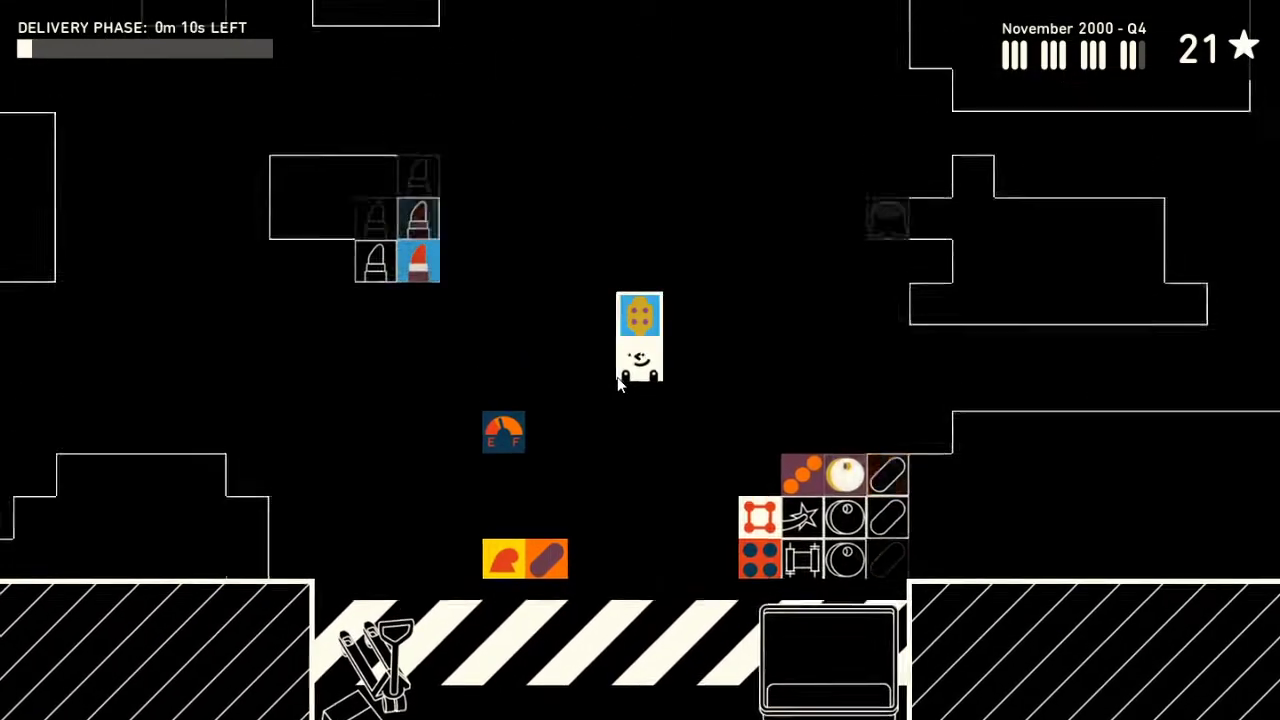
{"action": "key", "text": "Up"}
{"action": "key", "text": "Up"}
{"action": "key", "text": "Up"}
{"action": "key", "text": "Up"}
{"action": "key", "text": "Up"}
{"action": "key", "text": "Up"}
{"action": "key", "text": "Up"}
{"action": "key", "text": "Up"}
{"action": "key", "text": "Up"}
{"action": "key", "text": "Left"}
- Walk left and up past the shelves toward the front of the warehouse
{"action": "key", "text": "Left"}
{"action": "key", "text": "Left"}
{"action": "key", "text": "Left"}
{"action": "key", "text": "Up"}
{"action": "key", "text": "Up"}
{"action": "key", "text": "Up"}
{"action": "key", "text": "Left"}
{"action": "key", "text": "Left"}
{"action": "key", "text": "Left"}
{"action": "key", "text": "Up"}
{"action": "key", "text": "Up"}
{"action": "key", "text": "Left"}
{"action": "key", "text": "Left"}
{"action": "key", "text": "Left"}
{"action": "key", "text": "Left"}
{"action": "key", "text": "Left"}
{"action": "key", "text": "Left"}
{"action": "key", "text": "Left"}
{"action": "key", "text": "Left"}
{"action": "key", "text": "Up"}
{"action": "key", "text": "Up"}
{"action": "key", "text": "Up"}
{"action": "key", "text": "Right"}
{"action": "key", "text": "Right"}
{"action": "key", "text": "Up"}
{"action": "key", "text": "Up"}
{"action": "key", "text": "Up"}
{"action": "key", "text": "Right"}
{"action": "key", "text": "Right"}
{"action": "key", "text": "Right"}
{"action": "key", "text": "Up"}
{"action": "key", "text": "Up"}
{"action": "key", "text": "Left"}
{"action": "key", "text": "Up"}
{"action": "key", "text": "Up"}
{"action": "key", "text": "Up"}
{"action": "key", "text": "Left"}
{"action": "key", "text": "Left"}
{"action": "key", "text": "Left"}
- Walk along the front of the warehouse to the service hatch wall
{"action": "key", "text": "Up"}
{"action": "key", "text": "Up"}
{"action": "key", "text": "Left"}
{"action": "key", "text": "Left"}
{"action": "key", "text": "Left"}
{"action": "key", "text": "Left"}
{"action": "key", "text": "Left"}
{"action": "key", "text": "Left"}
{"action": "key", "text": "Up"}
{"action": "key", "text": "Right"}
{"action": "key", "text": "Right"}
{"action": "key", "text": "Down"}
{"action": "key", "text": "Right"}
{"action": "key", "text": "Right"}
{"action": "key", "text": "Right"}
{"action": "key", "text": "Right"}
{"action": "key", "text": "Right"}
{"action": "key", "text": "Right"}
{"action": "key", "text": "Up"}
{"action": "key", "text": "Up"}
- Dismiss the service hatch message and walk back past the arrow and candle groups
{"action": "key", "text": "Right"}
{"action": "key", "text": "Right"}
{"action": "key", "text": "Right"}
{"action": "key", "text": "Up"}
{"action": "key", "text": "Up"}
{"action": "key", "text": "Up"}
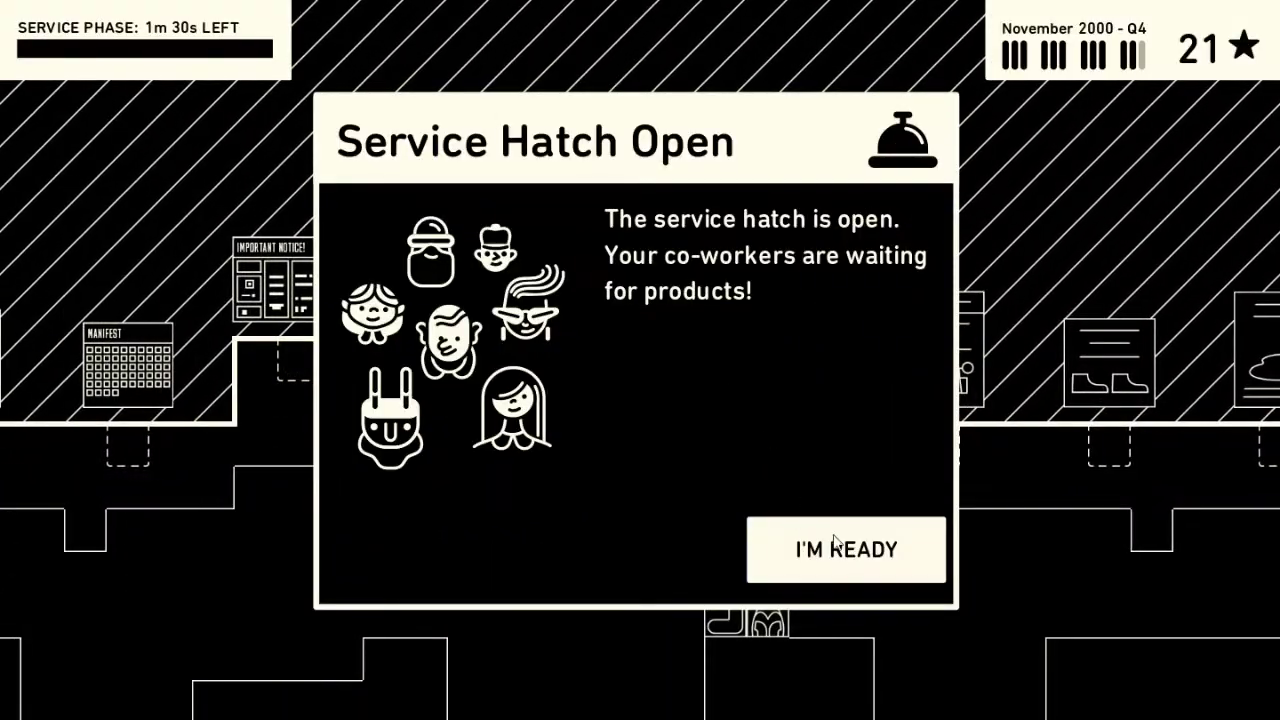
{"action": "left_click", "coordinate": [835, 541]}
{"action": "key", "text": "Left"}
{"action": "key", "text": "Left"}
{"action": "key", "text": "Left"}
{"action": "key", "text": "Down"}
{"action": "key", "text": "Down"}
{"action": "key", "text": "Down"}
{"action": "key", "text": "Down"}
{"action": "key", "text": "Down"}
{"action": "key", "text": "Left"}
{"action": "key", "text": "Left"}
{"action": "key", "text": "Left"}
{"action": "key", "text": "Left"}
{"action": "key", "text": "Left"}
{"action": "key", "text": "Left"}
{"action": "key", "text": "Left"}
{"action": "key", "text": "Left"}
{"action": "key", "text": "Left"}
{"action": "key", "text": "Left"}
{"action": "key", "text": "Left"}
{"action": "key", "text": "Left"}
{"action": "key", "text": "Up"}
{"action": "key", "text": "Up"}
{"action": "key", "text": "Left"}
{"action": "key", "text": "Left"}
{"action": "key", "text": "Left"}
{"action": "key", "text": "Right"}
- Pick up three potato tiles for the order
{"action": "key", "text": "space"}
{"action": "key", "text": "Down"}
{"action": "key", "text": "Right"}
{"action": "key", "text": "Down"}
{"action": "key", "text": "Right"}
{"action": "key", "text": "Right"}
{"action": "key", "text": "Right"}
{"action": "key", "text": "Right"}
{"action": "key", "text": "Right"}
{"action": "key", "text": "Right"}
{"action": "key", "text": "Right"}
- Carry the three potato tiles to the service hatch and hand them in
{"action": "key", "text": "Right"}
{"action": "key", "text": "Right"}
{"action": "key", "text": "Right"}
{"action": "key", "text": "Right"}
{"action": "key", "text": "Down"}
{"action": "key", "text": "Right"}
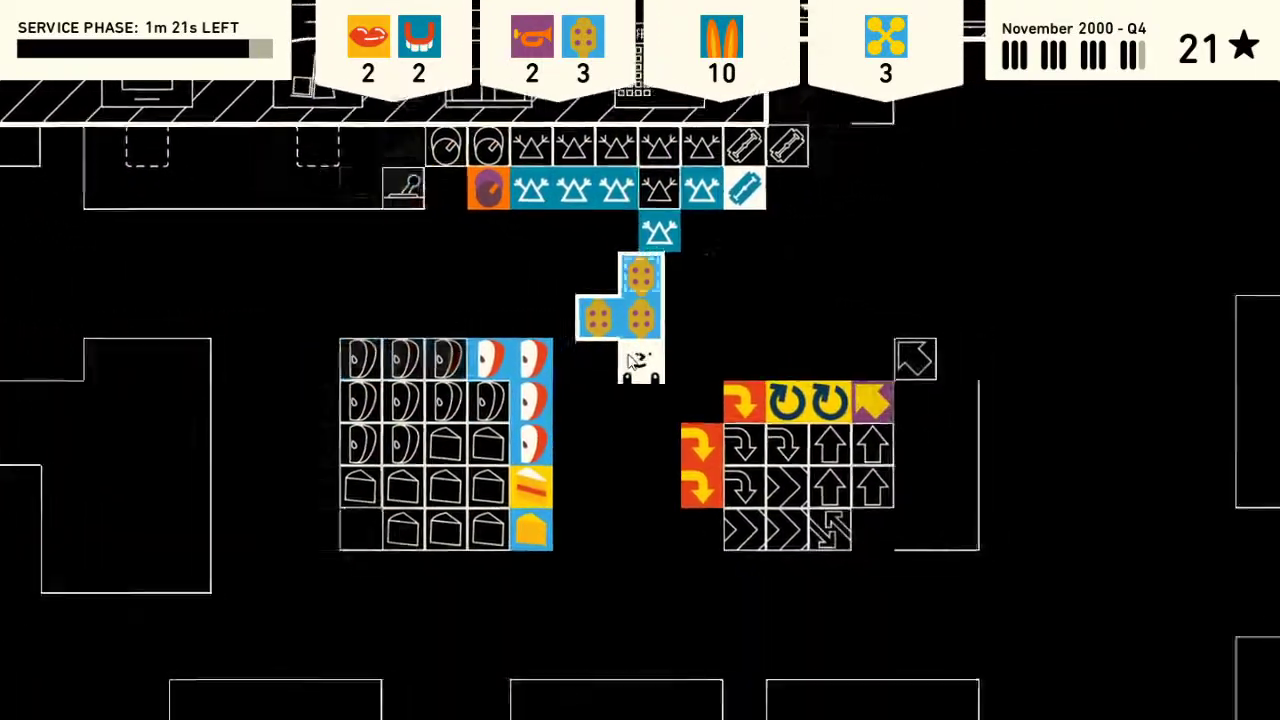
{"action": "key", "text": "Up"}
{"action": "key", "text": "Right"}
{"action": "key", "text": "Right"}
{"action": "key", "text": "Right"}
{"action": "key", "text": "Right"}
{"action": "key", "text": "Right"}
{"action": "key", "text": "Right"}
{"action": "key", "text": "Right"}
{"action": "key", "text": "Right"}
{"action": "key", "text": "Up"}
{"action": "key", "text": "Up"}
{"action": "key", "text": "space"}
{"action": "key", "text": "Right"}
{"action": "key", "text": "Right"}
- Fetch two trumpet tiles and deliver them at the hatch
{"action": "key", "text": "Down"}
{"action": "key", "text": "Down"}
{"action": "key", "text": "Down"}
{"action": "key", "text": "Down"}
{"action": "key", "text": "Right"}
{"action": "key", "text": "Down"}
{"action": "key", "text": "Down"}
{"action": "key", "text": "Down"}
{"action": "key", "text": "Down"}
{"action": "key", "text": "Down"}
{"action": "key", "text": "Down"}
{"action": "key", "text": "Down"}
{"action": "key", "text": "Right"}
{"action": "key", "text": "space"}
{"action": "key", "text": "Left"}
{"action": "key", "text": "Left"}
{"action": "key", "text": "Left"}
{"action": "key", "text": "Left"}
{"action": "key", "text": "Up"}
{"action": "key", "text": "Up"}
{"action": "key", "text": "Up"}
{"action": "key", "text": "Up"}
{"action": "key", "text": "Up"}
{"action": "key", "text": "Up"}
{"action": "key", "text": "Up"}
{"action": "key", "text": "Up"}
{"action": "key", "text": "Up"}
{"action": "key", "text": "Up"}
{"action": "key", "text": "Up"}
{"action": "key", "text": "Up"}
{"action": "key", "text": "Up"}
{"action": "key", "text": "space"}
{"action": "key", "text": "Right"}
{"action": "key", "text": "Right"}
{"action": "key", "text": "Right"}
{"action": "key", "text": "Down"}
{"action": "key", "text": "Down"}
{"action": "key", "text": "Down"}
{"action": "key", "text": "Down"}
{"action": "key", "text": "Down"}
{"action": "key", "text": "Down"}
{"action": "key", "text": "Down"}
{"action": "key", "text": "Down"}
{"action": "key", "text": "Down"}
{"action": "key", "text": "Down"}
{"action": "key", "text": "Down"}
{"action": "key", "text": "Down"}
{"action": "key", "text": "Down"}
{"action": "key", "text": "Down"}
{"action": "key", "text": "Down"}
{"action": "key", "text": "Down"}
{"action": "key", "text": "Down"}
{"action": "key", "text": "Down"}
{"action": "key", "text": "Down"}
{"action": "key", "text": "Down"}
{"action": "key", "text": "Down"}
{"action": "key", "text": "Down"}
{"action": "key", "text": "Down"}
{"action": "key", "text": "Down"}
{"action": "key", "text": "Right"}
{"action": "key", "text": "Right"}
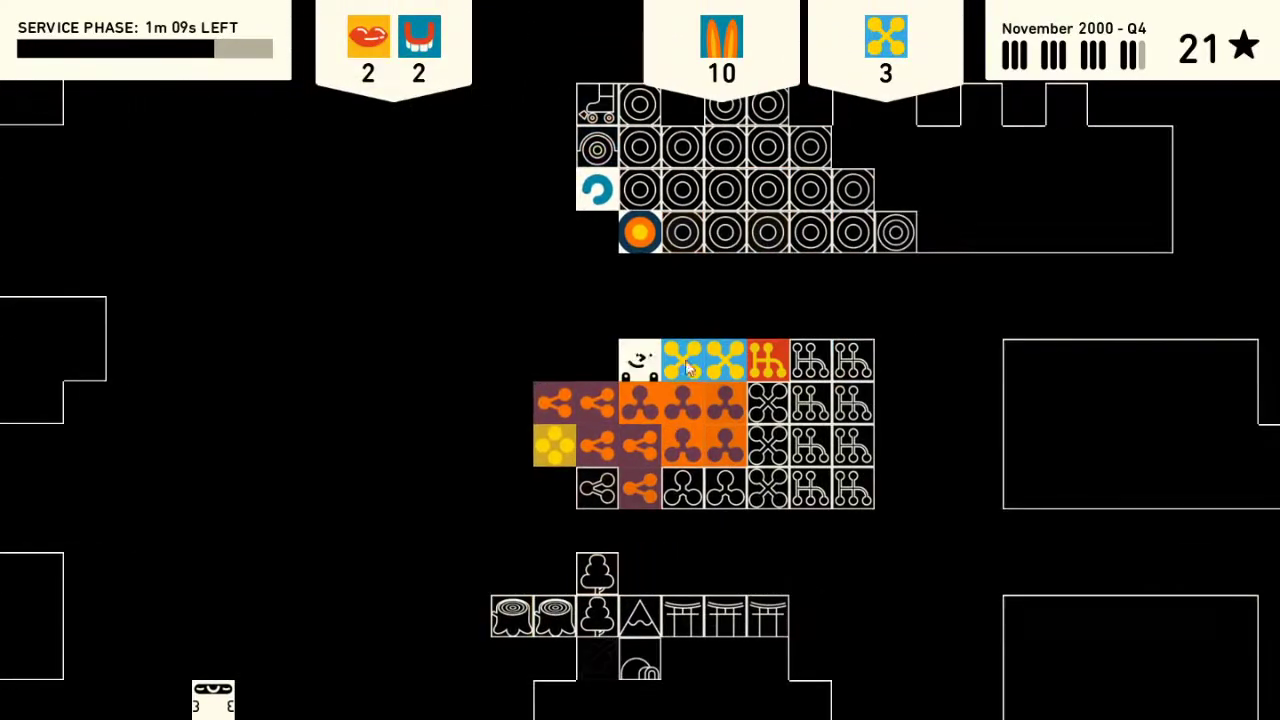
- Carry the blue tiles through the shelves and hand them in at the hatch
{"action": "key", "text": "Left"}
{"action": "key", "text": "Left"}
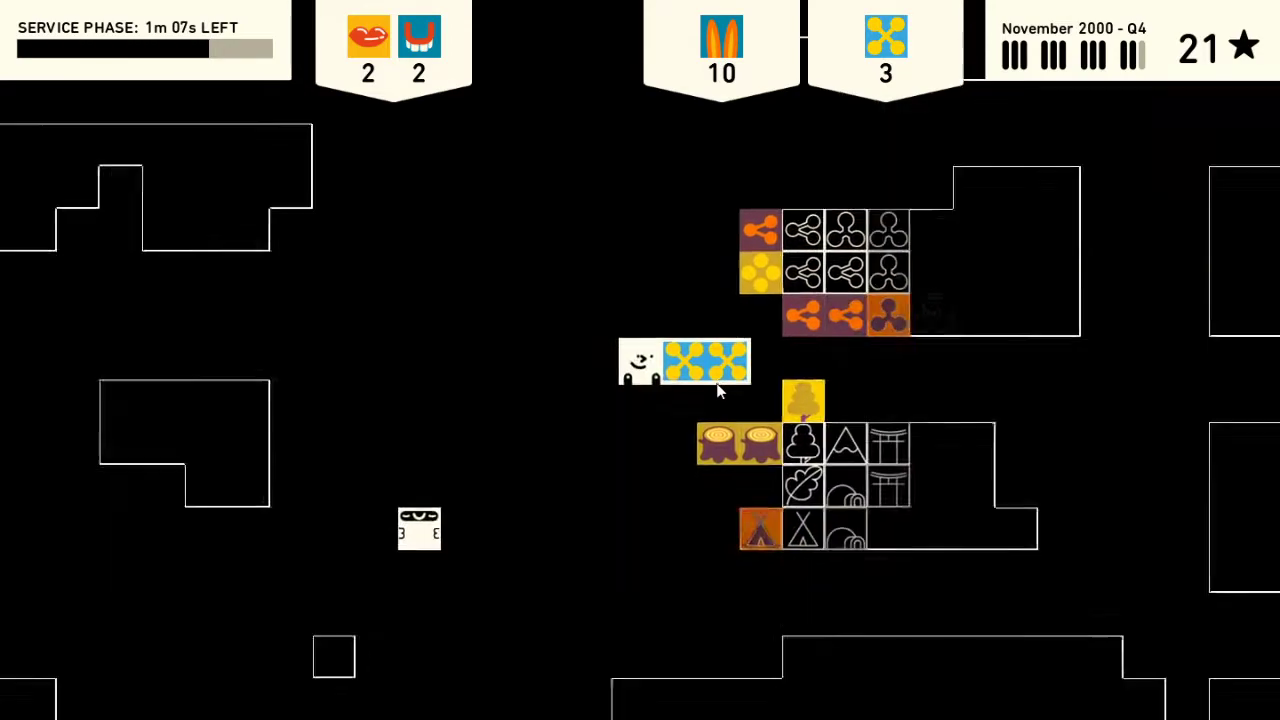
{"action": "key", "text": "Right"}
{"action": "key", "text": "Right"}
{"action": "key", "text": "Right"}
{"action": "key", "text": "Right"}
{"action": "key", "text": "Right"}
{"action": "key", "text": "Right"}
{"action": "key", "text": "Down"}
{"action": "key", "text": "Left"}
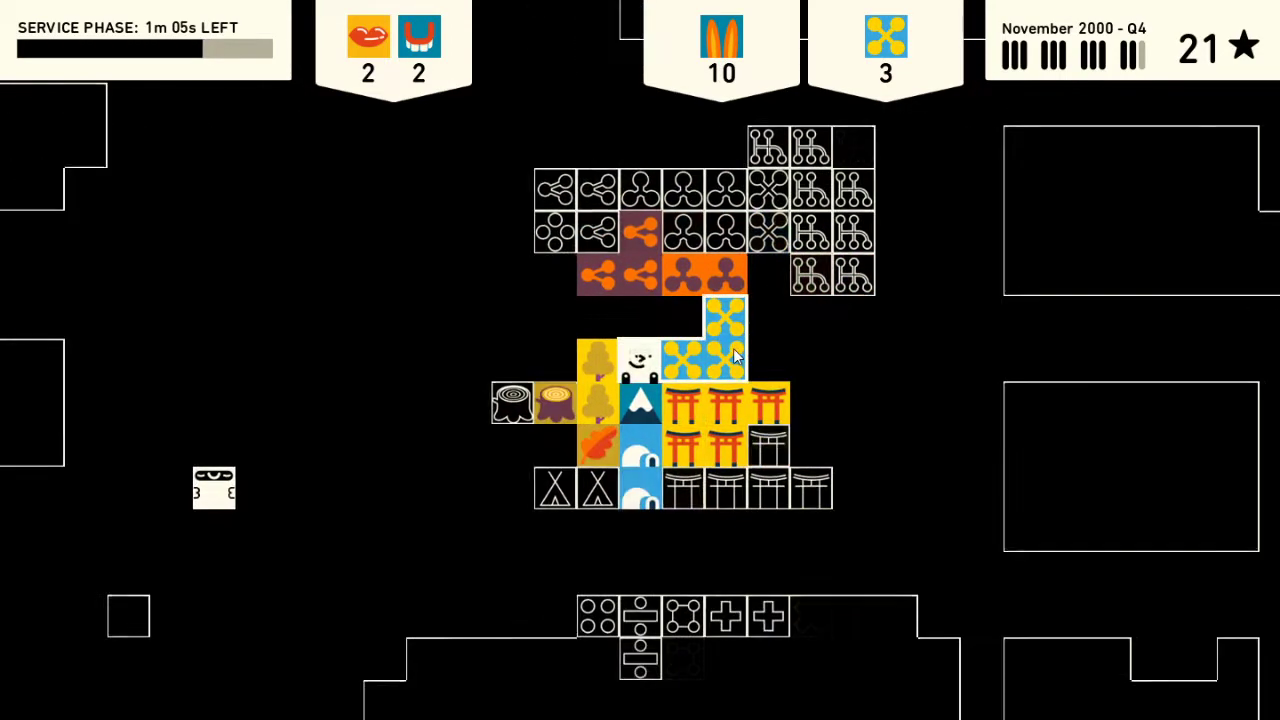
{"action": "key", "text": "Left"}
{"action": "key", "text": "Left"}
{"action": "key", "text": "Left"}
{"action": "key", "text": "Left"}
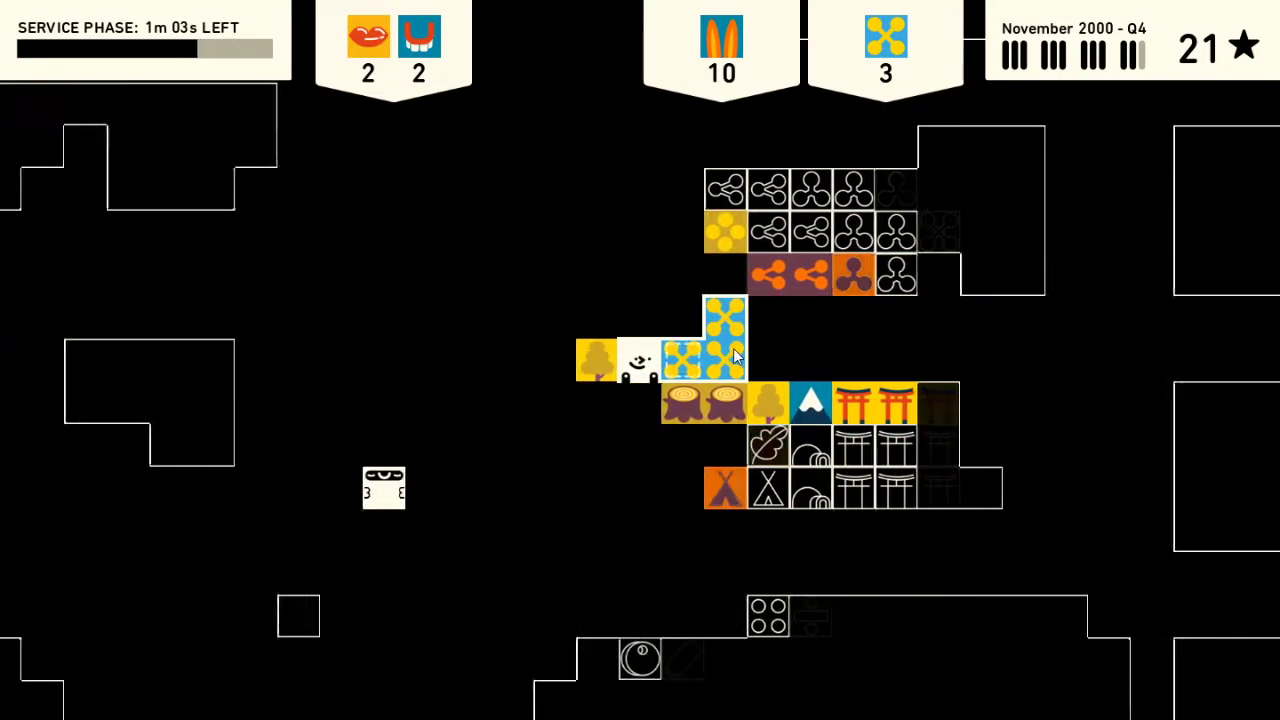
{"action": "key", "text": "Up"}
{"action": "key", "text": "Left"}
{"action": "key", "text": "Left"}
{"action": "key", "text": "Left"}
{"action": "key", "text": "Left"}
{"action": "key", "text": "Up"}
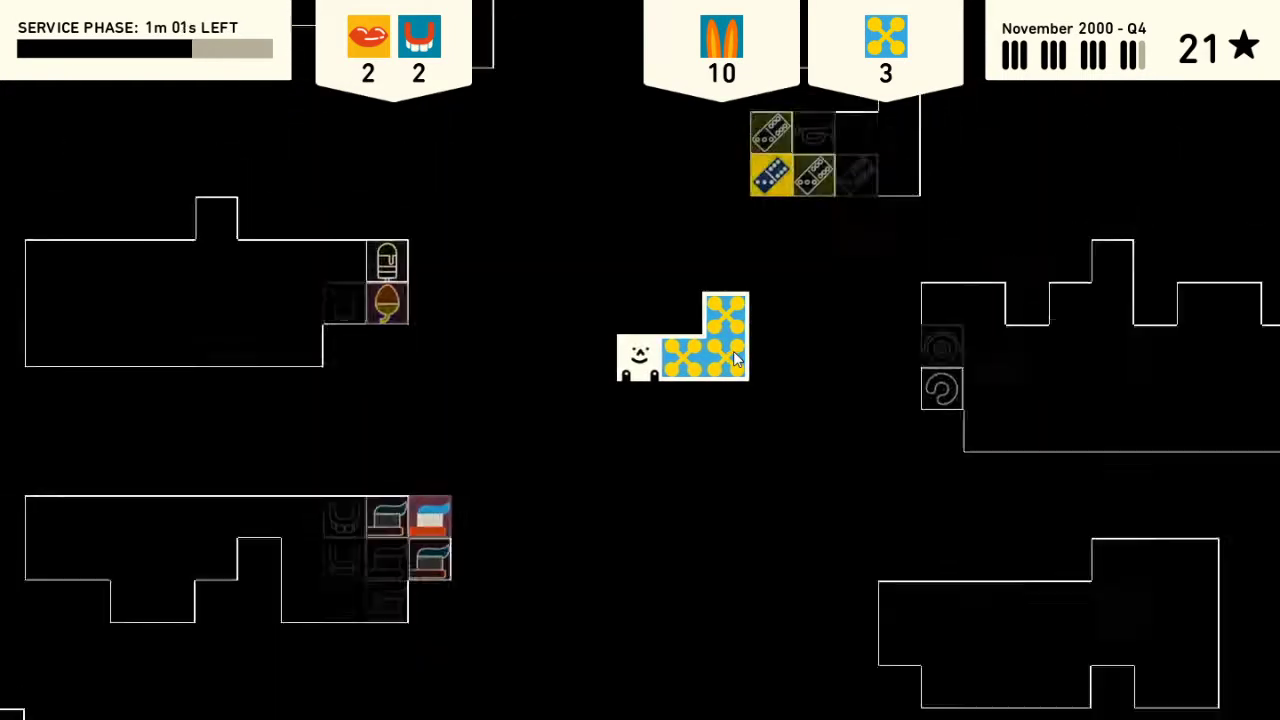
{"action": "key", "text": "Up"}
{"action": "key", "text": "Up"}
{"action": "key", "text": "Up"}
{"action": "key", "text": "Up"}
{"action": "key", "text": "Up"}
{"action": "key", "text": "Up"}
{"action": "key", "text": "Up"}
{"action": "key", "text": "Up"}
{"action": "key", "text": "Right"}
{"action": "key", "text": "Right"}
{"action": "key", "text": "Right"}
- Walk right and down past the shelves toward the carrots
{"action": "key", "text": "Down"}
{"action": "key", "text": "Right"}
{"action": "key", "text": "Right"}
{"action": "key", "text": "Right"}
{"action": "key", "text": "Down"}
{"action": "key", "text": "Down"}
{"action": "key", "text": "Right"}
{"action": "key", "text": "Right"}
{"action": "key", "text": "Right"}
{"action": "key", "text": "Right"}
{"action": "key", "text": "Right"}
{"action": "key", "text": "Right"}
{"action": "key", "text": "Down"}
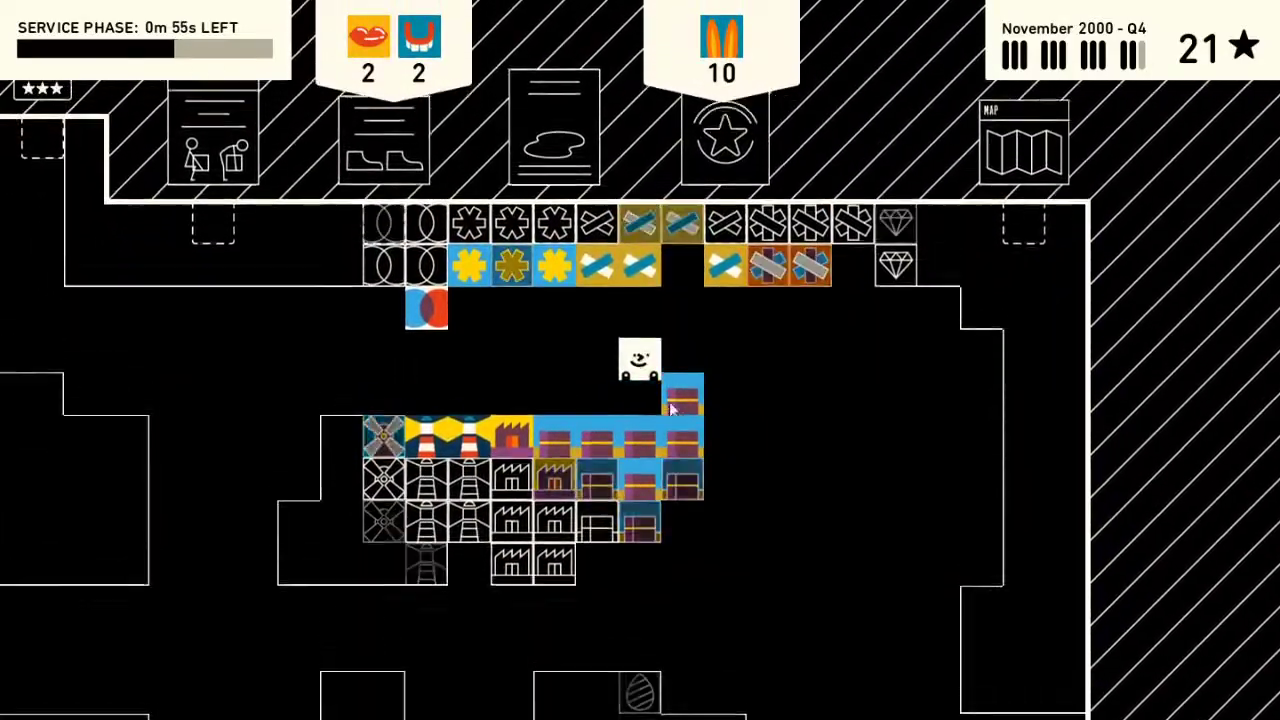
{"action": "key", "text": "Right"}
{"action": "key", "text": "Down"}
{"action": "key", "text": "Right"}
{"action": "key", "text": "Right"}
{"action": "key", "text": "Right"}
{"action": "key", "text": "Down"}
{"action": "key", "text": "Down"}
- Line up below the carrot shelf and pick up the 2x5 carrot block
{"action": "key", "text": "Down"}
{"action": "key", "text": "Down"}
{"action": "key", "text": "Down"}
{"action": "key", "text": "Down"}
{"action": "key", "text": "Down"}
{"action": "key", "text": "Down"}
{"action": "key", "text": "Right"}
{"action": "key", "text": "Down"}
{"action": "key", "text": "Down"}
{"action": "key", "text": "Right"}
{"action": "key", "text": "Down"}
{"action": "key", "text": "Down"}
{"action": "key", "text": "Down"}
{"action": "key", "text": "Right"}
{"action": "key", "text": "Up"}
{"action": "key", "text": "space"}
- Manoeuvre the ten-carrot block left and upward between the shelves
{"action": "key", "text": "Left"}
{"action": "key", "text": "Left"}
{"action": "key", "text": "Left"}
{"action": "key", "text": "Up"}
{"action": "key", "text": "Up"}
{"action": "key", "text": "Left"}
{"action": "key", "text": "Up"}
{"action": "key", "text": "Up"}
{"action": "key", "text": "Up"}
{"action": "key", "text": "Up"}
{"action": "key", "text": "Up"}
{"action": "key", "text": "Up"}
{"action": "key", "text": "Up"}
{"action": "key", "text": "Down"}
{"action": "key", "text": "Left"}
{"action": "key", "text": "Left"}
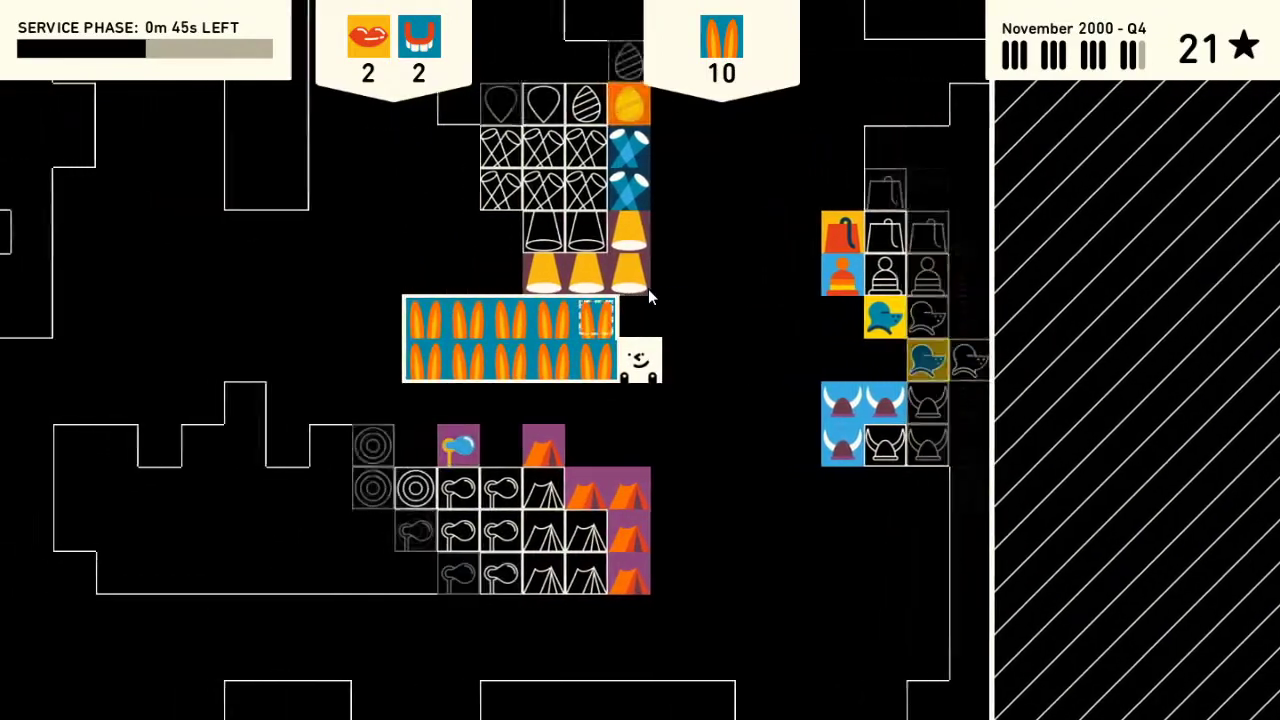
{"action": "key", "text": "Left"}
{"action": "key", "text": "Left"}
{"action": "key", "text": "Left"}
{"action": "key", "text": "Left"}
{"action": "key", "text": "Left"}
{"action": "key", "text": "Left"}
{"action": "key", "text": "Up"}
{"action": "key", "text": "Right"}
{"action": "key", "text": "Up"}
{"action": "key", "text": "Left"}
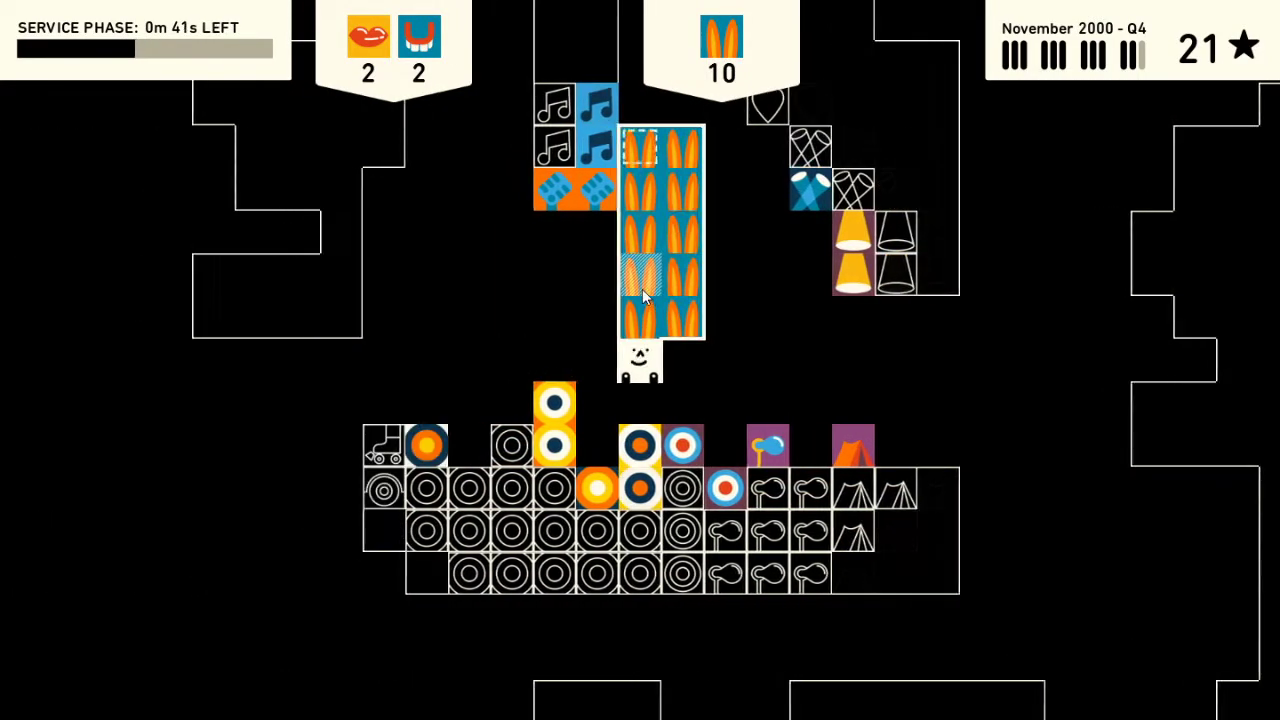
{"action": "key", "text": "Left"}
{"action": "key", "text": "Left"}
{"action": "key", "text": "Left"}
{"action": "key", "text": "Left"}
{"action": "key", "text": "Left"}
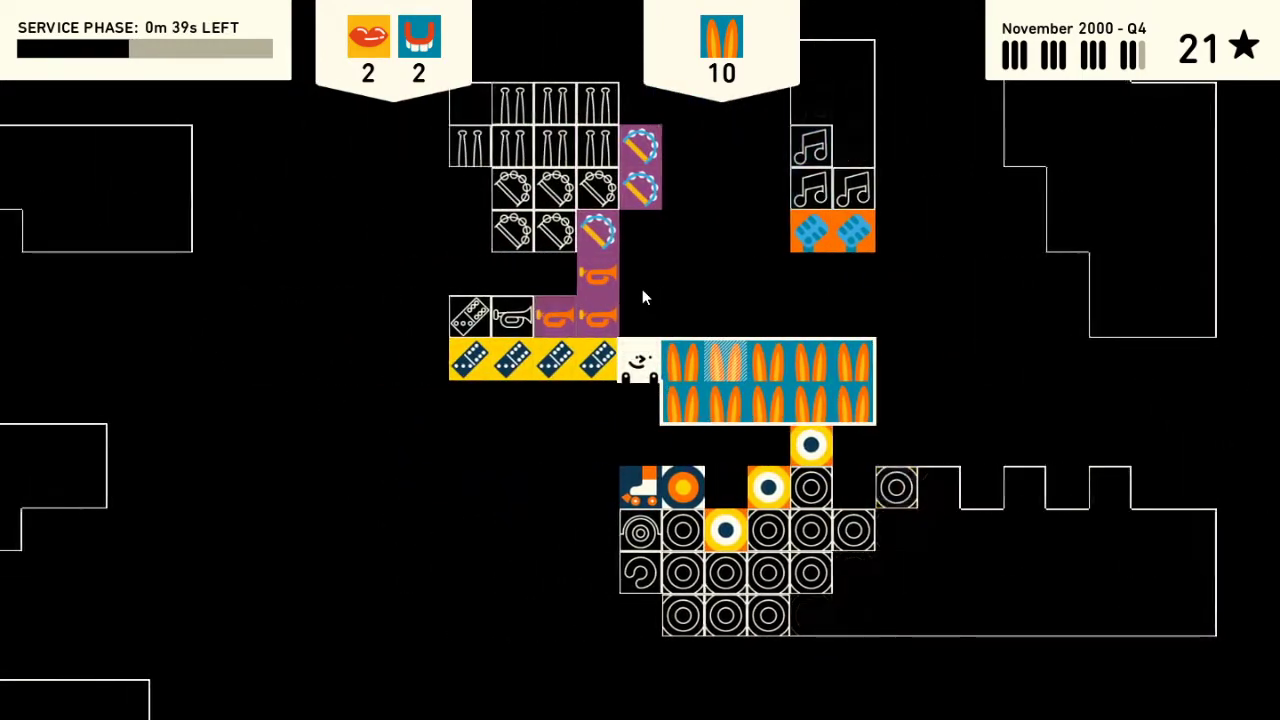
- Bring the ten carrots up to the front desk to fill that order
{"action": "key", "text": "Up"}
{"action": "key", "text": "Down"}
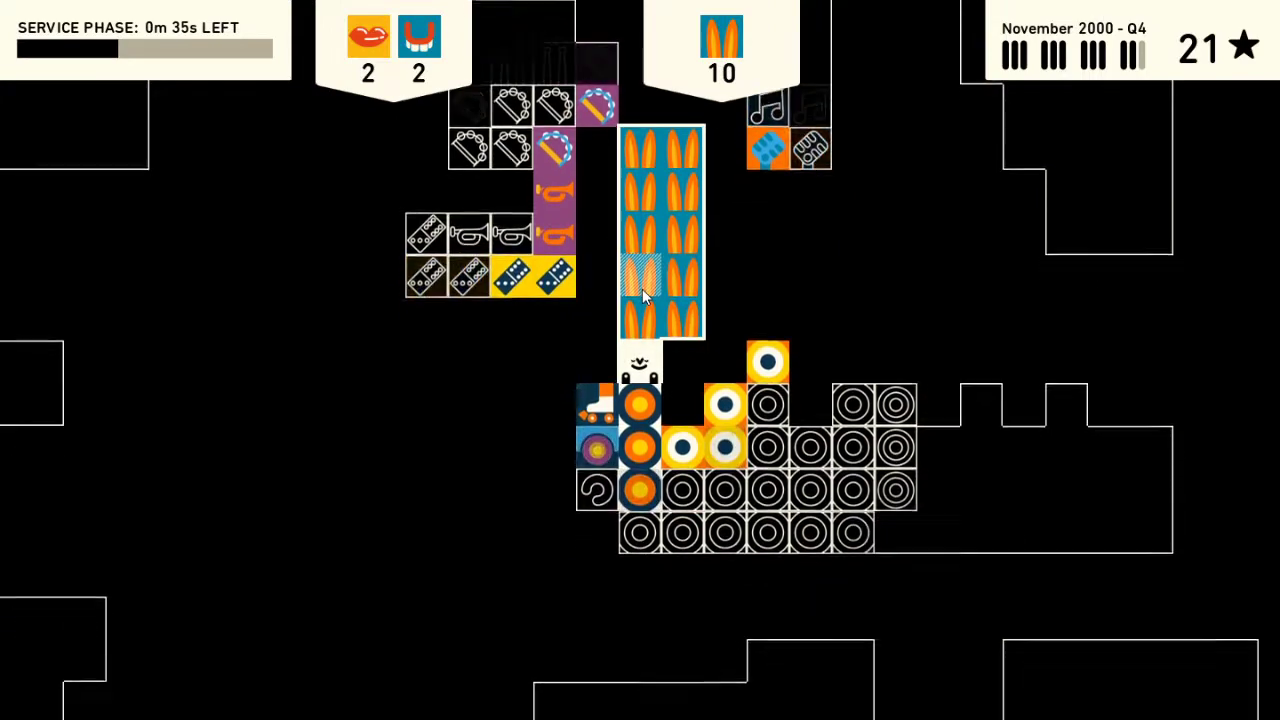
{"action": "key", "text": "Left"}
{"action": "key", "text": "Left"}
{"action": "key", "text": "Left"}
{"action": "key", "text": "Left"}
{"action": "key", "text": "Left"}
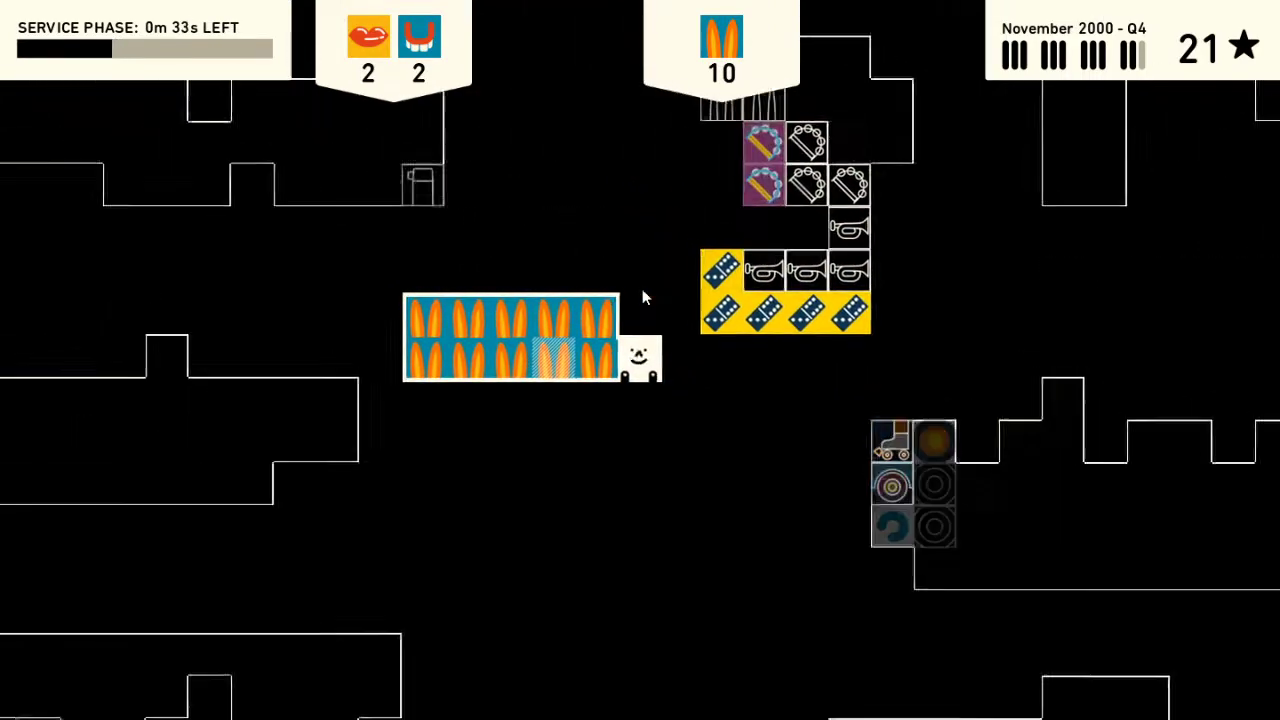
{"action": "key", "text": "Right"}
{"action": "key", "text": "Up"}
{"action": "key", "text": "Up"}
{"action": "key", "text": "Up"}
{"action": "key", "text": "Up"}
{"action": "key", "text": "Up"}
{"action": "key", "text": "Up"}
{"action": "key", "text": "Up"}
{"action": "key", "text": "Up"}
{"action": "key", "text": "Up"}
{"action": "key", "text": "Up"}
{"action": "key", "text": "Up"}
{"action": "key", "text": "Up"}
{"action": "key", "text": "Up"}
{"action": "key", "text": "Up"}
{"action": "key", "text": "Up"}
{"action": "key", "text": "Up"}
- Head back into the warehouse and pick up the two denture tiles
{"action": "key", "text": "Down"}
{"action": "key", "text": "Down"}
{"action": "key", "text": "Down"}
{"action": "key", "text": "Down"}
{"action": "key", "text": "Down"}
{"action": "key", "text": "Down"}
{"action": "key", "text": "Down"}
{"action": "key", "text": "Down"}
{"action": "key", "text": "Down"}
{"action": "key", "text": "Down"}
{"action": "key", "text": "Down"}
{"action": "key", "text": "Down"}
{"action": "key", "text": "Down"}
{"action": "key", "text": "Down"}
{"action": "key", "text": "Down"}
{"action": "key", "text": "Down"}
{"action": "key", "text": "Down"}
{"action": "key", "text": "Down"}
{"action": "key", "text": "Down"}
{"action": "key", "text": "Down"}
{"action": "key", "text": "Down"}
{"action": "key", "text": "Up"}
{"action": "key", "text": "Up"}
{"action": "key", "text": "Up"}
{"action": "key", "text": "Right"}
{"action": "key", "text": "Right"}
{"action": "key", "text": "Left"}
{"action": "key", "text": "Left"}
{"action": "key", "text": "Left"}
{"action": "key", "text": "Up"}
{"action": "key", "text": "Up"}
{"action": "key", "text": "Up"}
{"action": "key", "text": "Left"}
{"action": "key", "text": "space"}
{"action": "key", "text": "Right"}
{"action": "key", "text": "Down"}
{"action": "key", "text": "Down"}
{"action": "key", "text": "Left"}
{"action": "key", "text": "Up"}
{"action": "key", "text": "Up"}
{"action": "key", "text": "Up"}
{"action": "key", "text": "Up"}
{"action": "key", "text": "Up"}
{"action": "key", "text": "Up"}
{"action": "key", "text": "Up"}
{"action": "key", "text": "Up"}
{"action": "key", "text": "Up"}
{"action": "key", "text": "Up"}
{"action": "key", "text": "Up"}
- Add two lips tiles and carry the dentures and lips to the hatch
{"action": "key", "text": "Left"}
{"action": "key", "text": "Down"}
{"action": "key", "text": "space"}
{"action": "key", "text": "Left"}
{"action": "key", "text": "Up"}
{"action": "key", "text": "Up"}
{"action": "key", "text": "Up"}
{"action": "key", "text": "Left"}
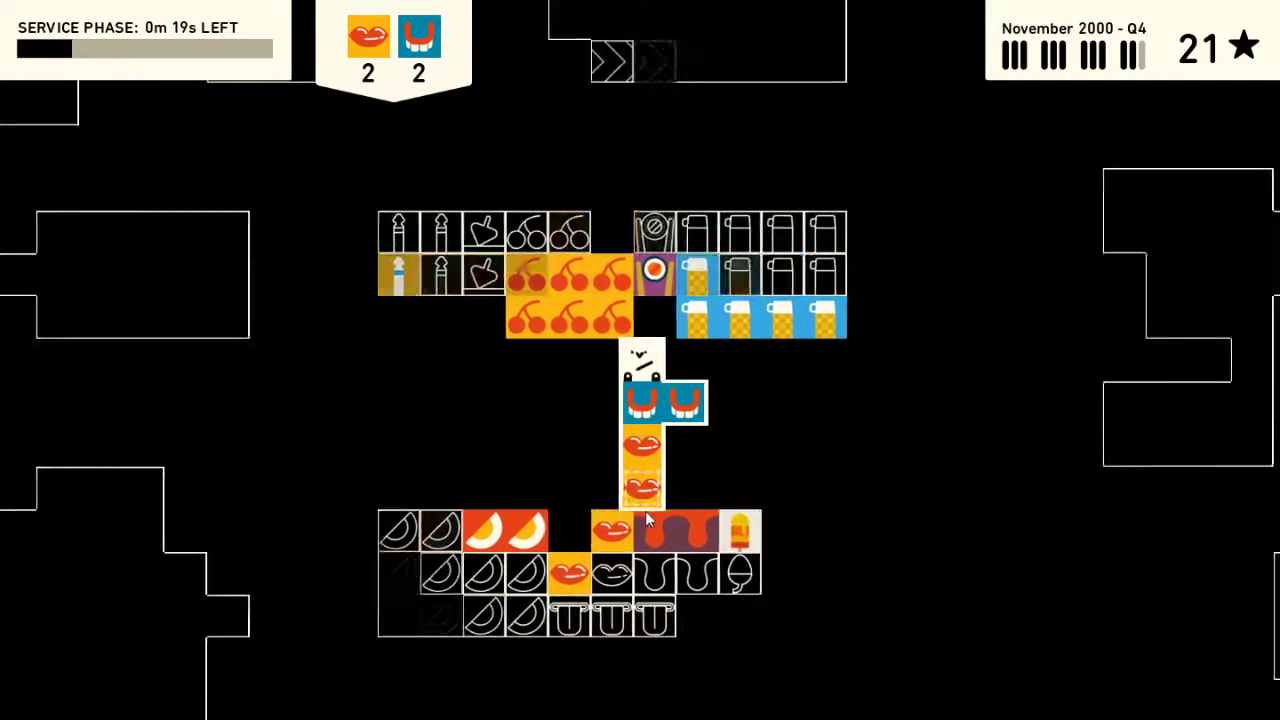
{"action": "key", "text": "Right"}
{"action": "key", "text": "Right"}
{"action": "key", "text": "Right"}
{"action": "key", "text": "Right"}
{"action": "key", "text": "Right"}
{"action": "key", "text": "Right"}
{"action": "key", "text": "Up"}
{"action": "key", "text": "Up"}
{"action": "key", "text": "Up"}
{"action": "key", "text": "Up"}
{"action": "key", "text": "Up"}
{"action": "key", "text": "Up"}
{"action": "key", "text": "Up"}
{"action": "key", "text": "Up"}
{"action": "key", "text": "Up"}
{"action": "key", "text": "Up"}
{"action": "key", "text": "Up"}
{"action": "key", "text": "Up"}
{"action": "key", "text": "Up"}
{"action": "key", "text": "Up"}
{"action": "key", "text": "Up"}
{"action": "key", "text": "Left"}
{"action": "key", "text": "Left"}
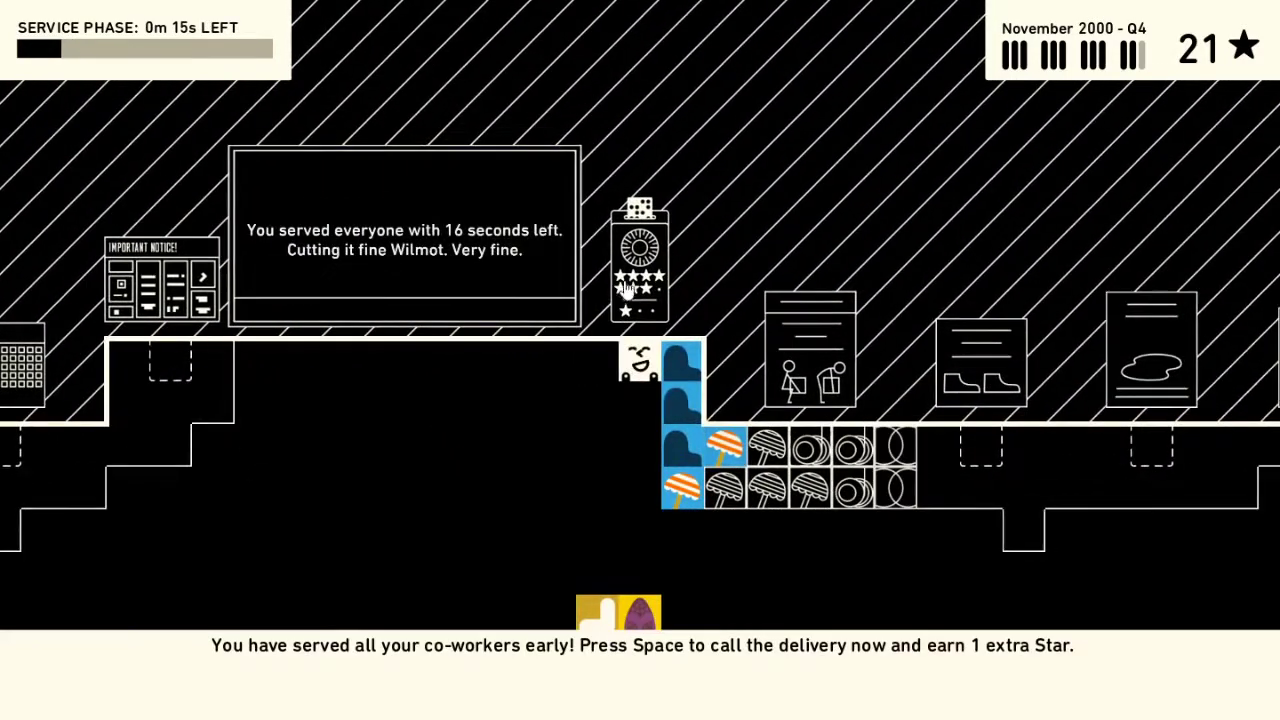
- Call the December delivery early for the 29th star, then walk toward the shelves
{"action": "key", "text": "space"}
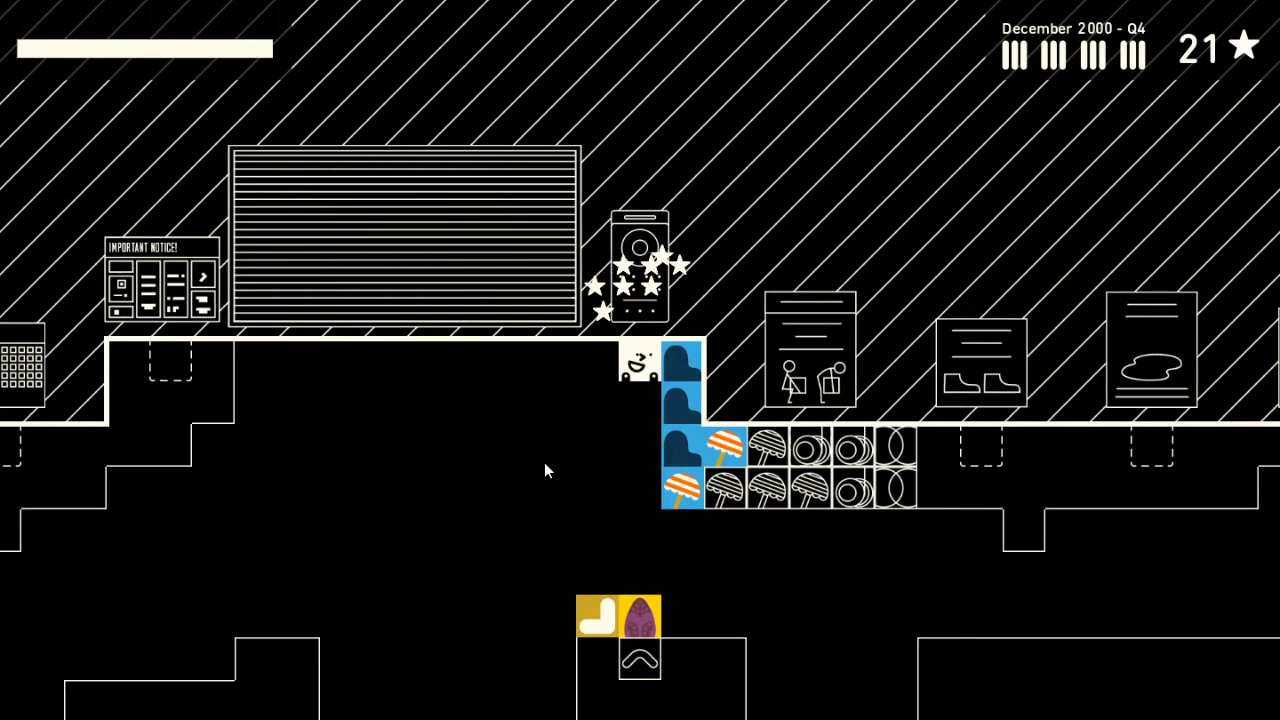
{"action": "key", "text": "Left"}
{"action": "key", "text": "Left"}
{"action": "key", "text": "Down"}
{"action": "key", "text": "Left"}
{"action": "key", "text": "Left"}
{"action": "key", "text": "Down"}
{"action": "key", "text": "Down"}
{"action": "key", "text": "Down"}
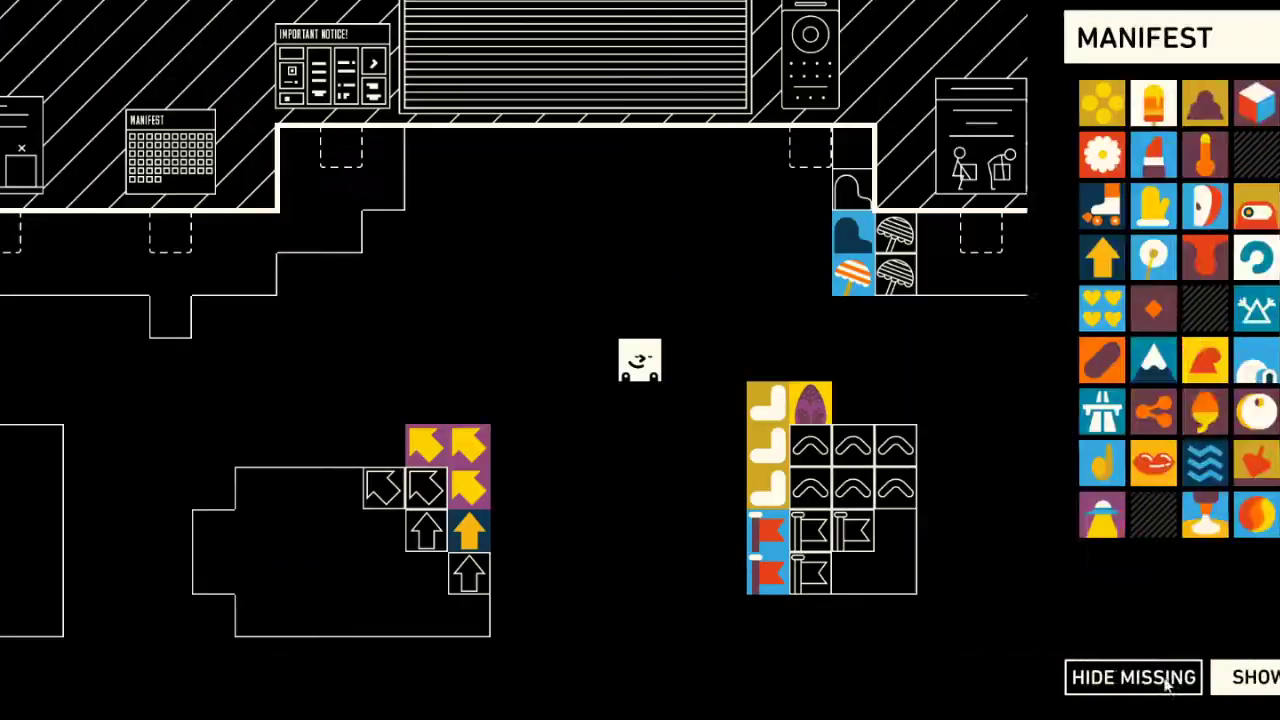
- Carry the yellow tree box over beside the stumps
{"action": "key", "text": "Down"}
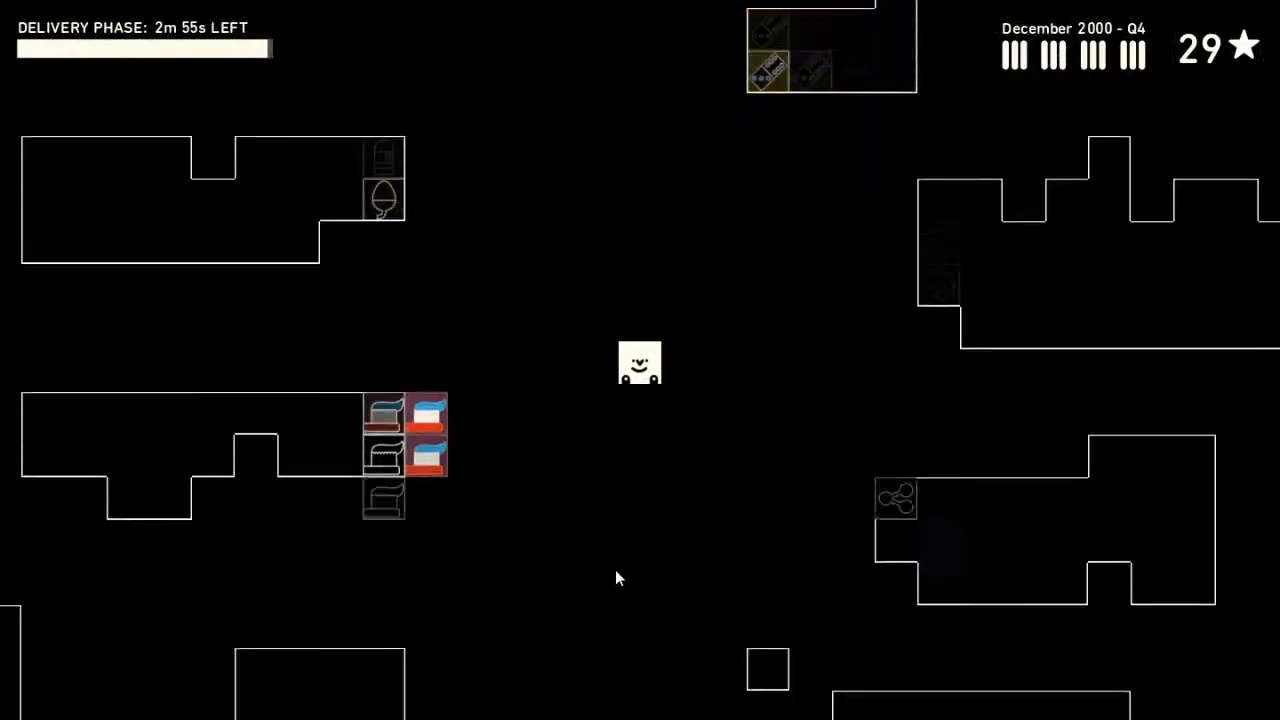
{"action": "key", "text": "Up"}
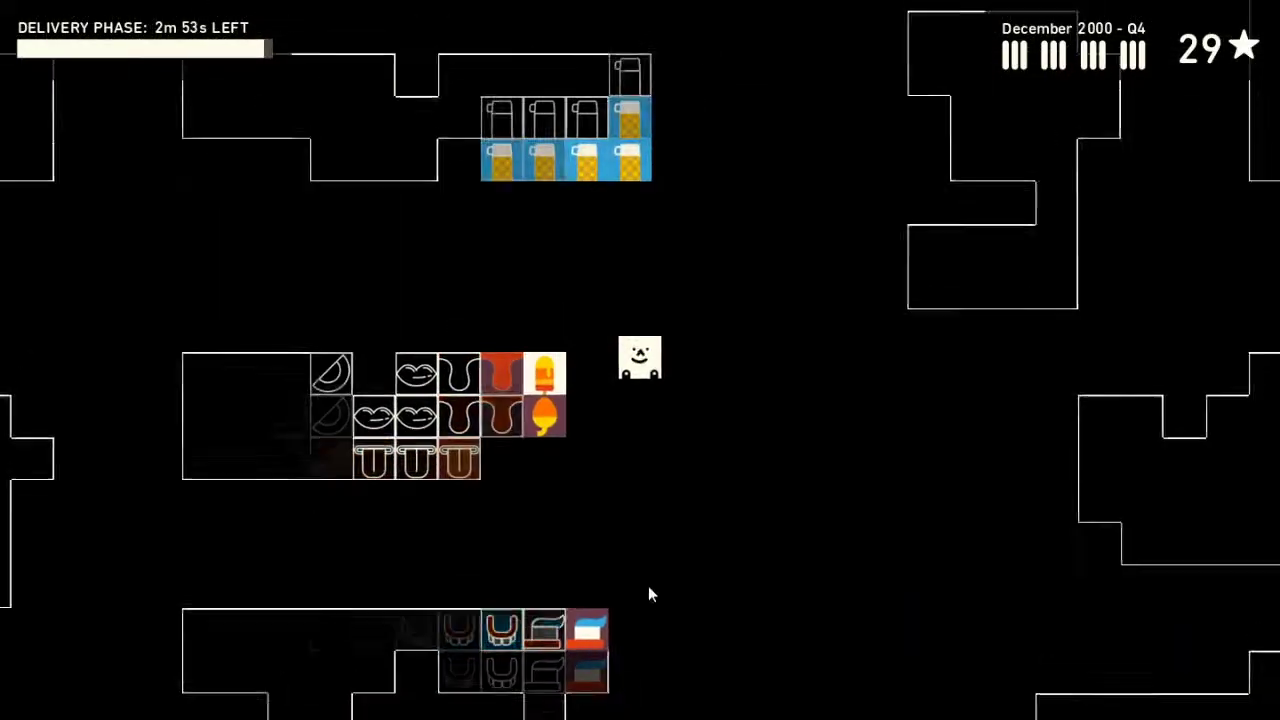
{"action": "key", "text": "Down"}
{"action": "key", "text": "Down"}
{"action": "key", "text": "Up"}
{"action": "key", "text": "Right"}
{"action": "key", "text": "Down"}
{"action": "key", "text": "Right"}
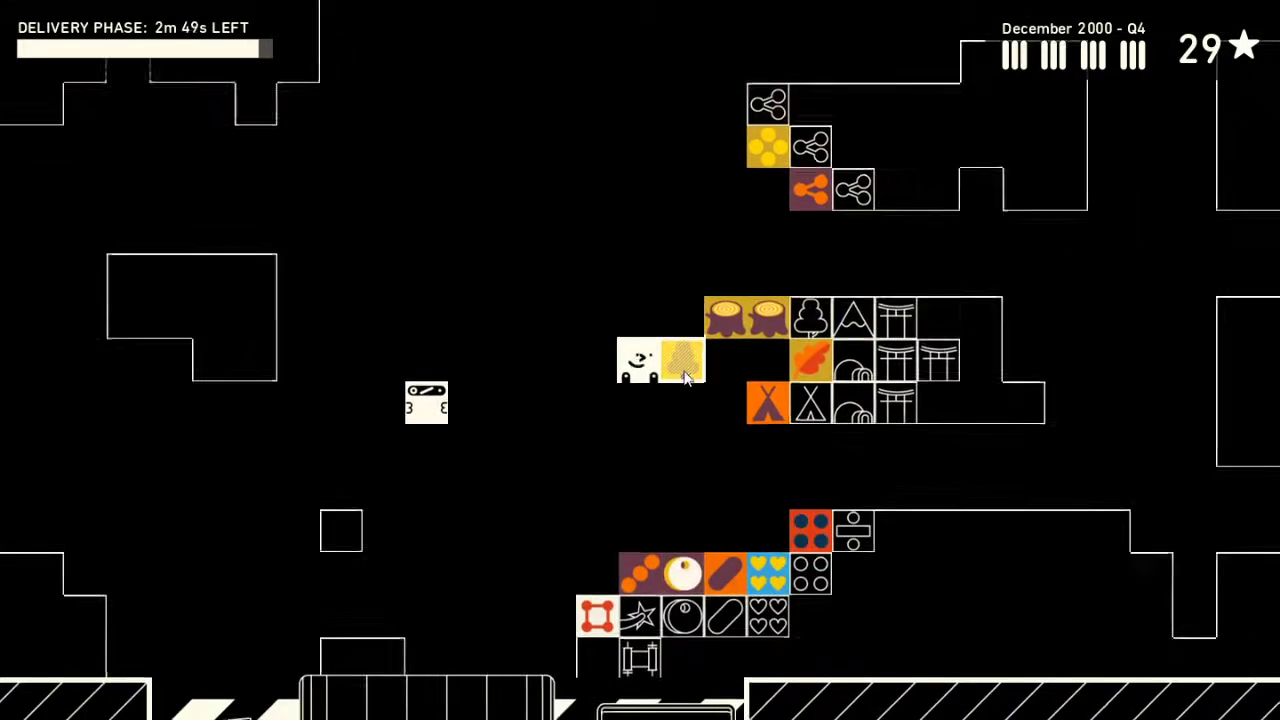
- Set down the tree box, then drop the gauge box with the dumbbell box
{"action": "key", "text": "space"}
{"action": "key", "text": "Left"}
{"action": "key", "text": "Down"}
{"action": "key", "text": "Left"}
{"action": "key", "text": "Down"}
{"action": "key", "text": "space"}
{"action": "key", "text": "Right"}
{"action": "key", "text": "Up"}
{"action": "key", "text": "Up"}
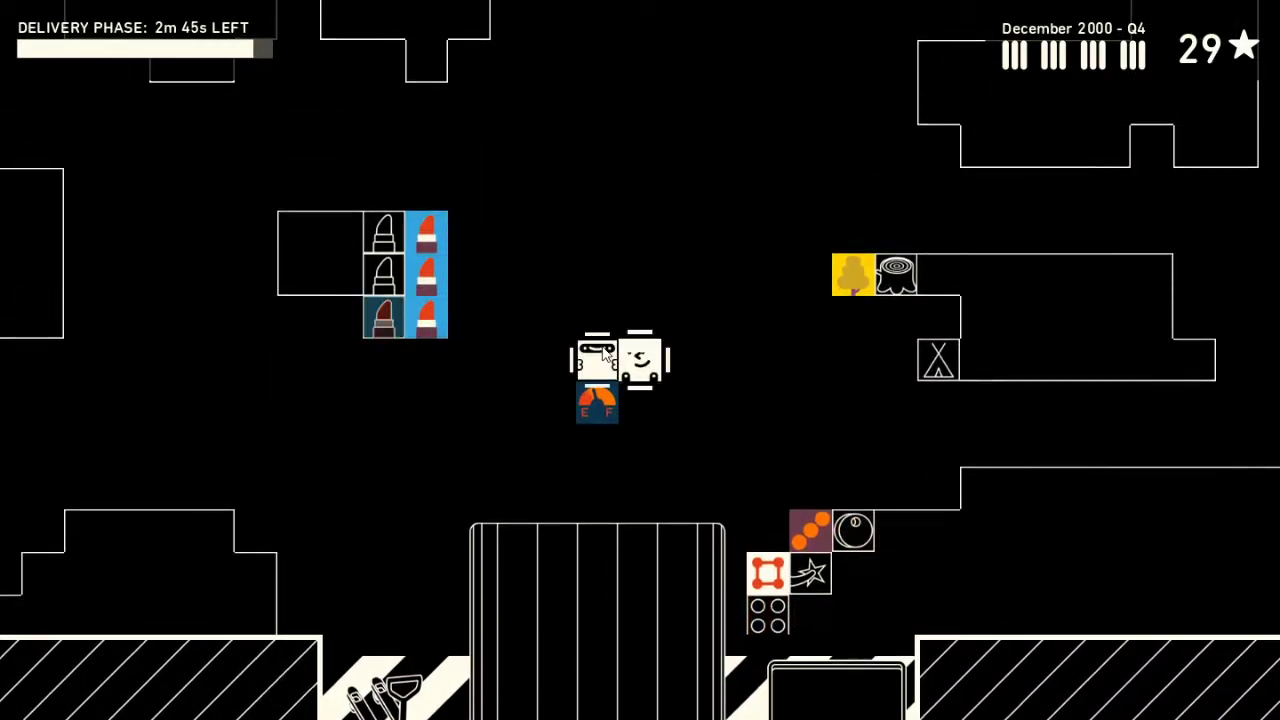
{"action": "key", "text": "space"}
{"action": "key", "text": "Right"}
{"action": "key", "text": "Down"}
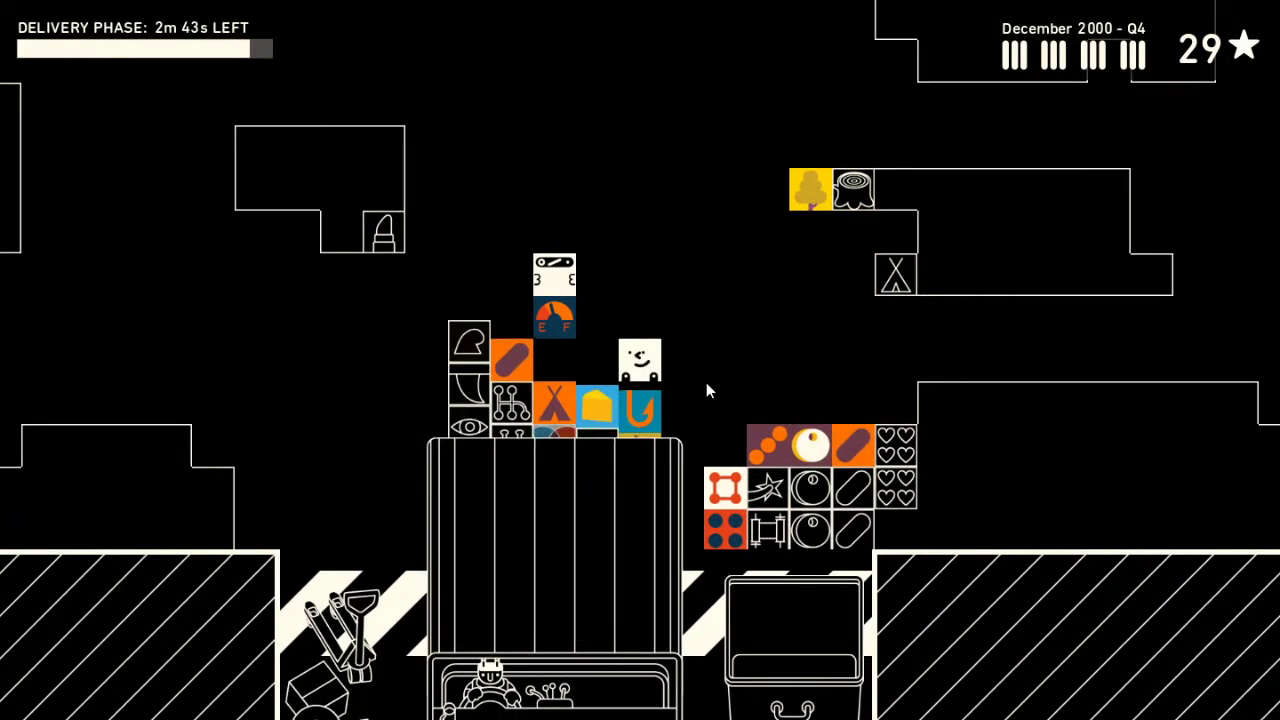
- Pick up the U-magnet box and carry it down the warehouse
{"action": "key", "text": "Left"}
{"action": "key", "text": "Up"}
{"action": "key", "text": "Up"}
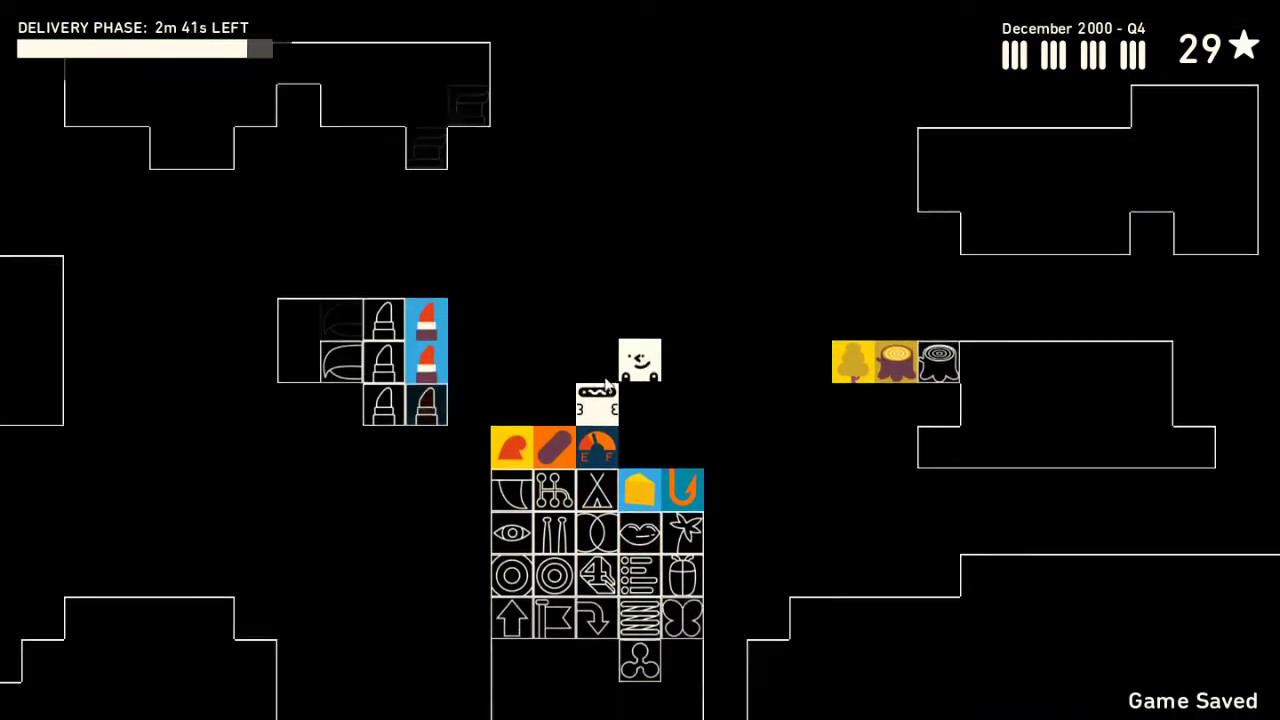
{"action": "key", "text": "Down"}
{"action": "key", "text": "Right"}
{"action": "key", "text": "Down"}
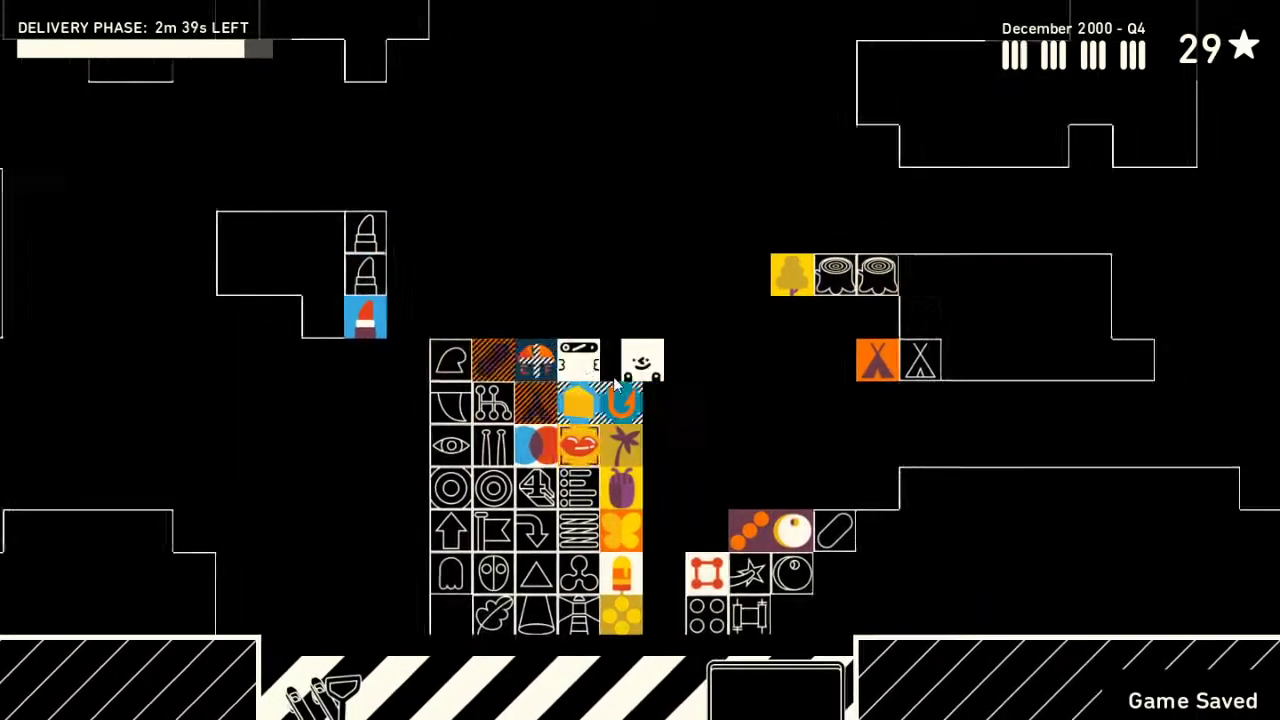
{"action": "key", "text": "space"}
{"action": "key", "text": "Up"}
{"action": "key", "text": "Up"}
{"action": "key", "text": "Left"}
{"action": "key", "text": "Left"}
{"action": "key", "text": "Down"}
{"action": "key", "text": "Down"}
{"action": "key", "text": "Down"}
- Cross the warehouse and pick up the blue-yellow item
{"action": "key", "text": "Right"}
{"action": "key", "text": "Right"}
{"action": "key", "text": "Right"}
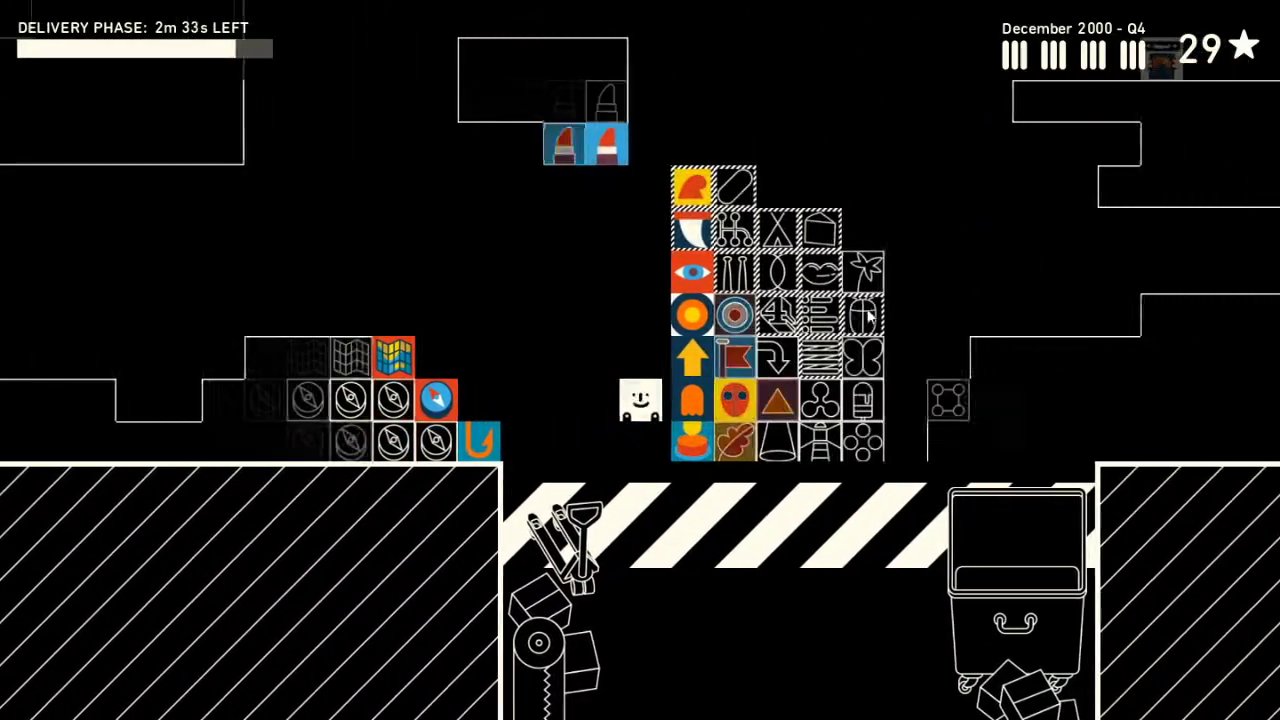
{"action": "key", "text": "Up"}
{"action": "key", "text": "Up"}
{"action": "key", "text": "Up"}
{"action": "key", "text": "Up"}
{"action": "key", "text": "Up"}
{"action": "key", "text": "Right"}
{"action": "key", "text": "Right"}
{"action": "key", "text": "Up"}
{"action": "key", "text": "Up"}
{"action": "key", "text": "Down"}
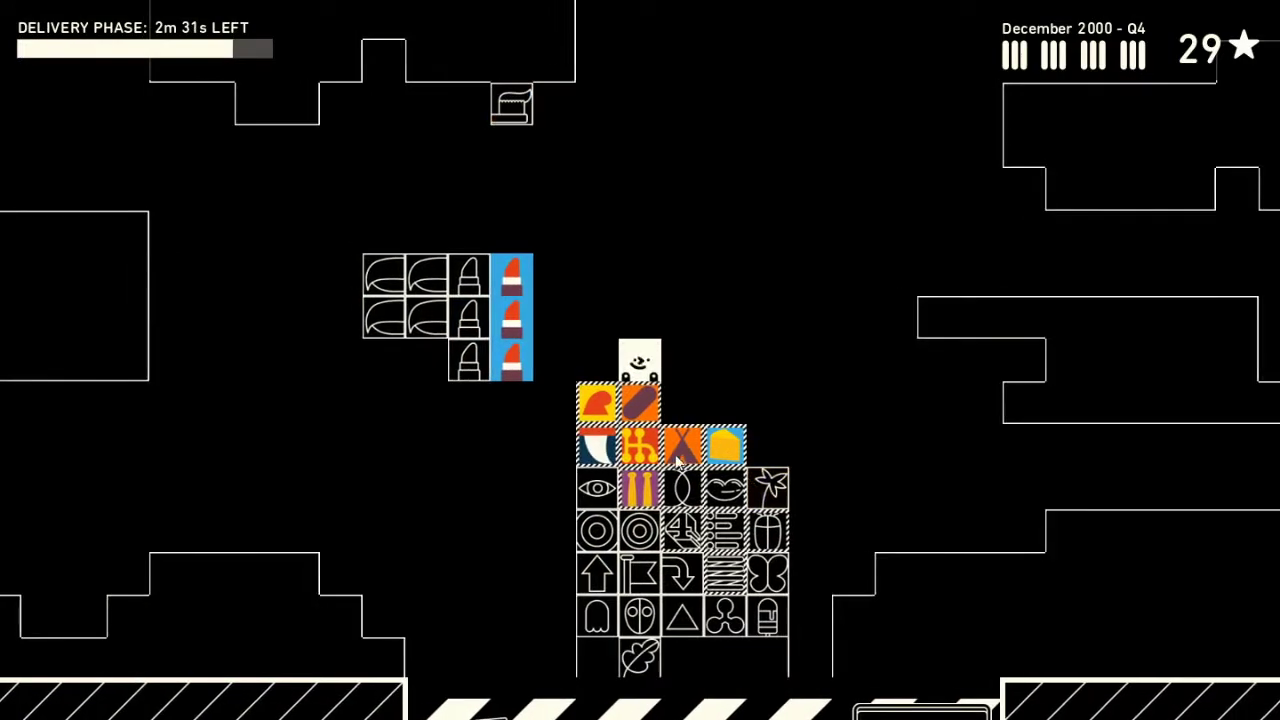
{"action": "key", "text": "Right"}
{"action": "key", "text": "Right"}
{"action": "key", "text": "Right"}
{"action": "key", "text": "Right"}
{"action": "key", "text": "Down"}
{"action": "key", "text": "Down"}
{"action": "key", "text": "Down"}
{"action": "key", "text": "Down"}
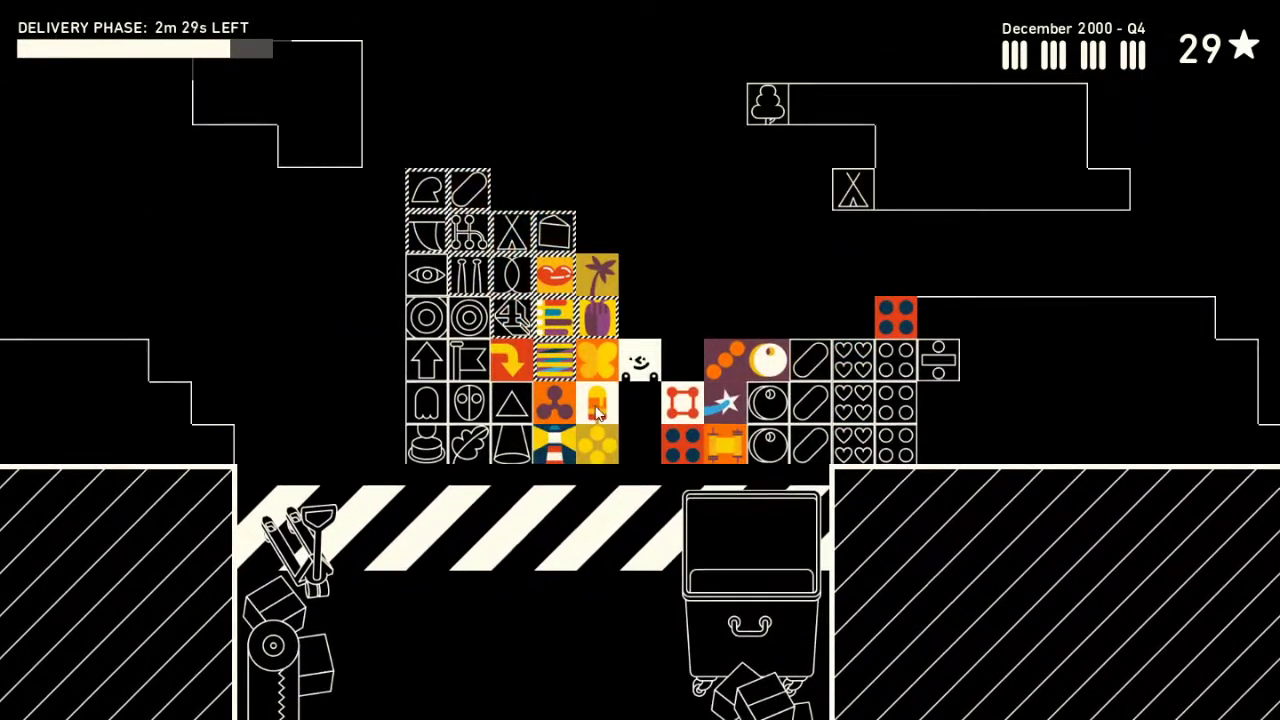
{"action": "key", "text": "Up"}
{"action": "key", "text": "Up"}
{"action": "key", "text": "Up"}
{"action": "key", "text": "Left"}
{"action": "key", "text": "Left"}
{"action": "key", "text": "Up"}
{"action": "key", "text": "Up"}
{"action": "key", "text": "space"}
{"action": "key", "text": "Down"}
{"action": "key", "text": "Down"}
- Add the lips item to the load and carry both left and up
{"action": "key", "text": "space"}
{"action": "key", "text": "Up"}
{"action": "key", "text": "Up"}
{"action": "key", "text": "Up"}
{"action": "key", "text": "Up"}
{"action": "key", "text": "Up"}
{"action": "key", "text": "Left"}
{"action": "key", "text": "Up"}
{"action": "key", "text": "Up"}
{"action": "key", "text": "Up"}
{"action": "key", "text": "Up"}
{"action": "key", "text": "Up"}
{"action": "key", "text": "Up"}
{"action": "key", "text": "Up"}
{"action": "key", "text": "Up"}
{"action": "key", "text": "Left"}
{"action": "key", "text": "Left"}
{"action": "key", "text": "Left"}
{"action": "key", "text": "Left"}
{"action": "key", "text": "Left"}
{"action": "key", "text": "Left"}
{"action": "key", "text": "Left"}
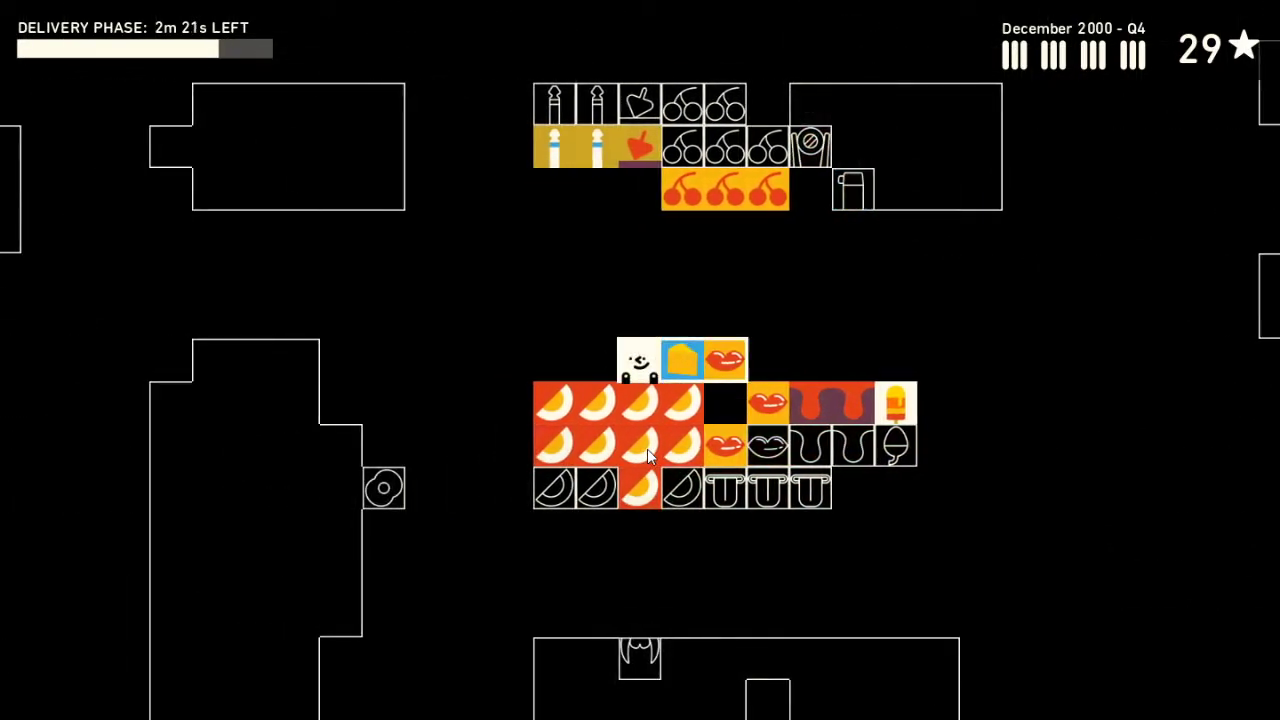
{"action": "key", "text": "Up"}
{"action": "key", "text": "Up"}
{"action": "key", "text": "Right"}
{"action": "key", "text": "Up"}
{"action": "key", "text": "Right"}
- Drop the lips item into the lower shelf gap by the lips stock
{"action": "key", "text": "Down"}
{"action": "key", "text": "Down"}
{"action": "key", "text": "space"}
{"action": "key", "text": "Left"}
{"action": "key", "text": "Up"}
{"action": "key", "text": "Left"}
{"action": "key", "text": "Left"}
{"action": "key", "text": "Left"}
{"action": "key", "text": "Up"}
{"action": "key", "text": "Left"}
{"action": "key", "text": "Left"}
- Carry the cheese box up and drop it below the cheese shelf
{"action": "key", "text": "Up"}
{"action": "key", "text": "Up"}
{"action": "key", "text": "Right"}
{"action": "key", "text": "Up"}
{"action": "key", "text": "Up"}
{"action": "key", "text": "Up"}
{"action": "key", "text": "Left"}
{"action": "key", "text": "Left"}
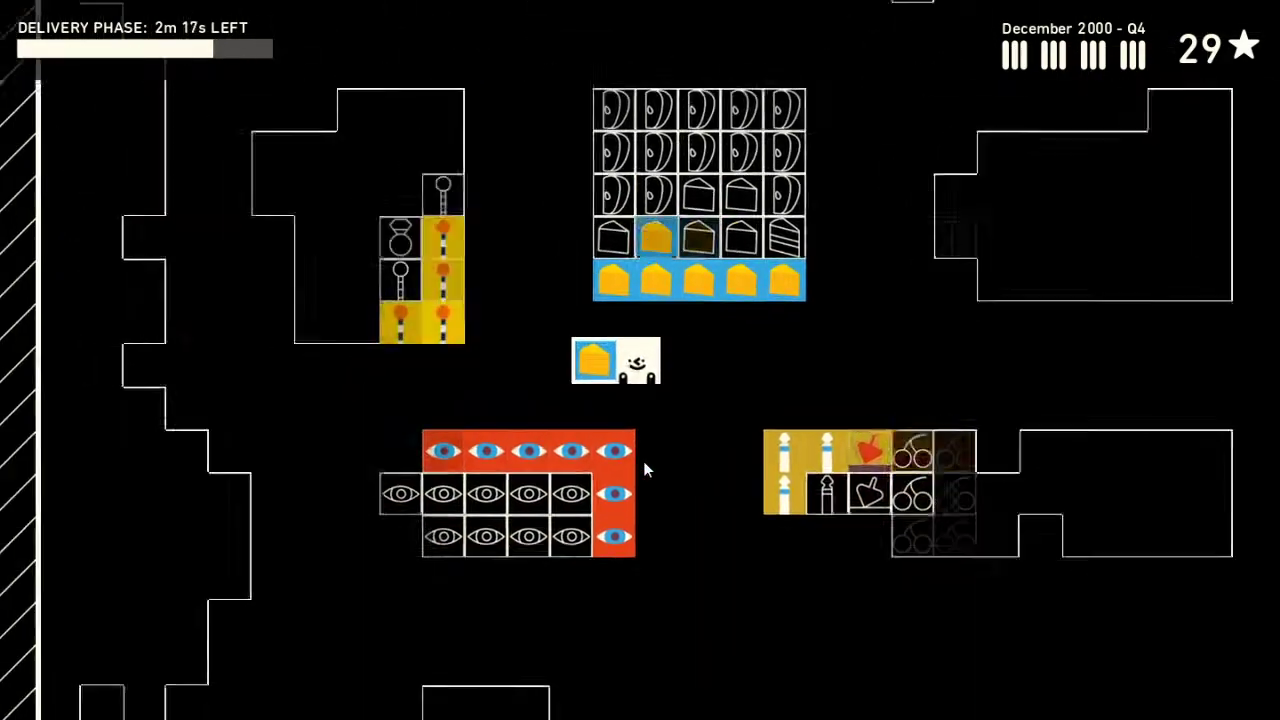
{"action": "key", "text": "Up"}
{"action": "key", "text": "Right"}
{"action": "key", "text": "Right"}
{"action": "key", "text": "space"}
{"action": "key", "text": "Right"}
{"action": "key", "text": "Right"}
{"action": "key", "text": "Right"}
{"action": "key", "text": "Right"}
{"action": "key", "text": "Right"}
{"action": "key", "text": "Right"}
{"action": "key", "text": "Down"}
{"action": "key", "text": "Down"}
{"action": "key", "text": "Down"}
{"action": "key", "text": "Right"}
{"action": "key", "text": "Down"}
{"action": "key", "text": "Down"}
{"action": "key", "text": "Down"}
{"action": "key", "text": "Down"}
{"action": "key", "text": "Down"}
{"action": "key", "text": "Down"}
{"action": "key", "text": "Down"}
{"action": "key", "text": "Down"}
{"action": "key", "text": "Down"}
- Pick up a striped colour-bars tile from the stack
{"action": "key", "text": "Down"}
{"action": "key", "text": "Down"}
{"action": "key", "text": "space"}
{"action": "key", "text": "Up"}
{"action": "key", "text": "Up"}
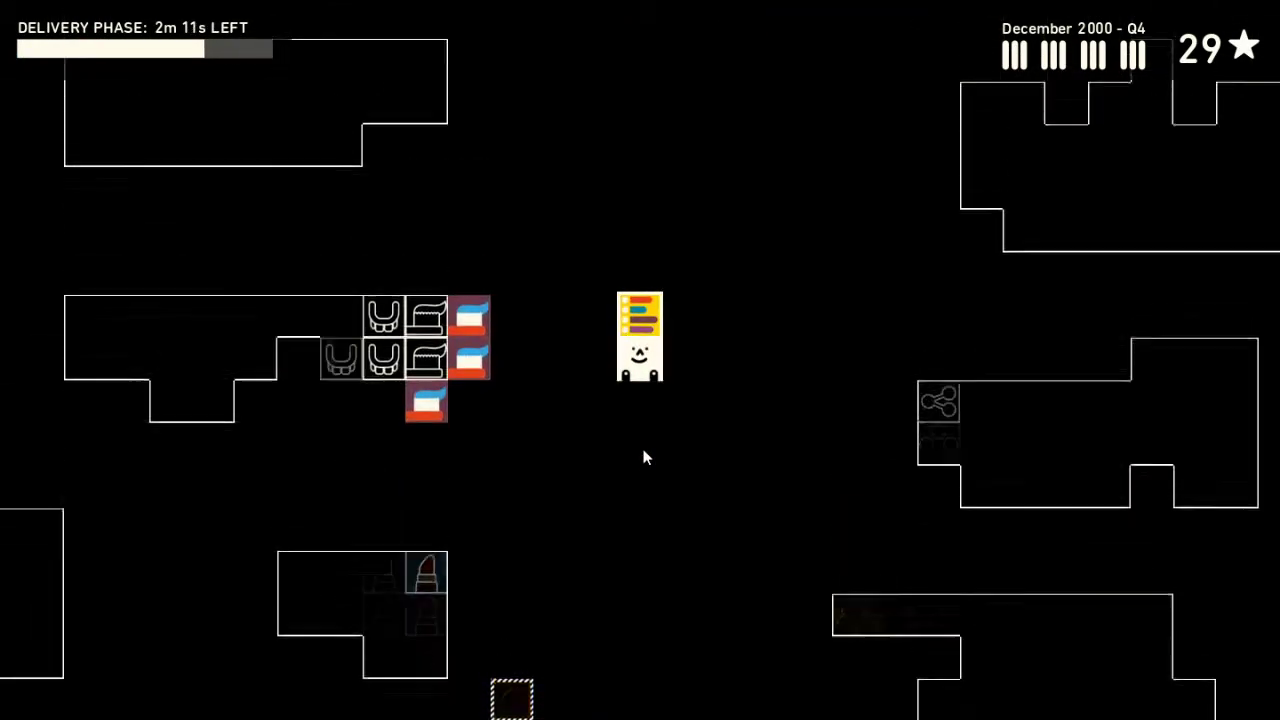
- Carry the striped item up and left and drop it into the top shelf row
{"action": "key", "text": "Up"}
{"action": "key", "text": "Up"}
{"action": "key", "text": "Up"}
{"action": "key", "text": "Up"}
{"action": "key", "text": "Up"}
{"action": "key", "text": "Up"}
{"action": "key", "text": "Up"}
{"action": "key", "text": "Up"}
{"action": "key", "text": "Up"}
{"action": "key", "text": "Up"}
{"action": "key", "text": "Up"}
{"action": "key", "text": "Left"}
{"action": "key", "text": "Left"}
{"action": "key", "text": "Left"}
{"action": "key", "text": "Down"}
{"action": "key", "text": "Down"}
{"action": "key", "text": "Left"}
{"action": "key", "text": "Left"}
{"action": "key", "text": "Left"}
{"action": "key", "text": "Up"}
{"action": "key", "text": "Left"}
{"action": "key", "text": "Left"}
{"action": "key", "text": "Left"}
{"action": "key", "text": "Left"}
{"action": "key", "text": "Left"}
{"action": "key", "text": "Left"}
{"action": "key", "text": "Left"}
{"action": "key", "text": "Left"}
{"action": "key", "text": "Left"}
{"action": "key", "text": "Left"}
{"action": "key", "text": "Left"}
{"action": "key", "text": "Up"}
{"action": "key", "text": "Up"}
{"action": "key", "text": "space"}
{"action": "key", "text": "Down"}
{"action": "key", "text": "Down"}
{"action": "key", "text": "Right"}
- Walk back down to the delivery area and pick up the palm-tree item
{"action": "key", "text": "Right"}
{"action": "key", "text": "Right"}
{"action": "key", "text": "Right"}
{"action": "key", "text": "Down"}
{"action": "key", "text": "Right"}
{"action": "key", "text": "Right"}
{"action": "key", "text": "Right"}
{"action": "key", "text": "Right"}
{"action": "key", "text": "Right"}
{"action": "key", "text": "Right"}
{"action": "key", "text": "Up"}
{"action": "key", "text": "Right"}
{"action": "key", "text": "Down"}
{"action": "key", "text": "Down"}
{"action": "key", "text": "Down"}
{"action": "key", "text": "Down"}
{"action": "key", "text": "Down"}
{"action": "key", "text": "Down"}
{"action": "key", "text": "Down"}
{"action": "key", "text": "Down"}
{"action": "key", "text": "Down"}
{"action": "key", "text": "Down"}
{"action": "key", "text": "Down"}
{"action": "key", "text": "Down"}
{"action": "key", "text": "Down"}
{"action": "key", "text": "Down"}
{"action": "key", "text": "Up"}
{"action": "key", "text": "Right"}
{"action": "key", "text": "Right"}
{"action": "key", "text": "Right"}
{"action": "key", "text": "Up"}
{"action": "key", "text": "Right"}
{"action": "key", "text": "Right"}
{"action": "key", "text": "Right"}
{"action": "key", "text": "Up"}
- Shelve the palm-tree item and grab an orange item
{"action": "key", "text": "space"}
{"action": "key", "text": "Down"}
{"action": "key", "text": "Left"}
{"action": "key", "text": "Left"}
{"action": "key", "text": "Left"}
{"action": "key", "text": "Down"}
{"action": "key", "text": "Left"}
{"action": "key", "text": "Down"}
{"action": "key", "text": "Up"}
{"action": "key", "text": "Up"}
{"action": "key", "text": "space"}
{"action": "key", "text": "Up"}
{"action": "key", "text": "Up"}
{"action": "key", "text": "Up"}
{"action": "key", "text": "Up"}
{"action": "key", "text": "Up"}
{"action": "key", "text": "Left"}
{"action": "key", "text": "Left"}
{"action": "key", "text": "Left"}
{"action": "key", "text": "Left"}
{"action": "key", "text": "Left"}
{"action": "key", "text": "Left"}
{"action": "key", "text": "Left"}
{"action": "key", "text": "Left"}
{"action": "key", "text": "Left"}
{"action": "key", "text": "Left"}
{"action": "key", "text": "Left"}
{"action": "key", "text": "Up"}
{"action": "key", "text": "Left"}
{"action": "key", "text": "Left"}
{"action": "key", "text": "Up"}
{"action": "key", "text": "Up"}
{"action": "key", "text": "Up"}
{"action": "key", "text": "Up"}
{"action": "key", "text": "Up"}
{"action": "key", "text": "Up"}
{"action": "key", "text": "Right"}
{"action": "key", "text": "Up"}
{"action": "key", "text": "Up"}
{"action": "key", "text": "Up"}
{"action": "key", "text": "Up"}
{"action": "key", "text": "Up"}
{"action": "key", "text": "Up"}
{"action": "key", "text": "Left"}
{"action": "key", "text": "Left"}
{"action": "key", "text": "Left"}
{"action": "key", "text": "Left"}
{"action": "key", "text": "Right"}
{"action": "key", "text": "Right"}
{"action": "key", "text": "Right"}
{"action": "key", "text": "Right"}
{"action": "key", "text": "Right"}
{"action": "key", "text": "Right"}
{"action": "key", "text": "Right"}
{"action": "key", "text": "Right"}
{"action": "key", "text": "Right"}
{"action": "key", "text": "Right"}
{"action": "key", "text": "Right"}
{"action": "key", "text": "Right"}
{"action": "key", "text": "Right"}
{"action": "key", "text": "Down"}
{"action": "key", "text": "Down"}
{"action": "key", "text": "Down"}
{"action": "key", "text": "Down"}
{"action": "key", "text": "Left"}
{"action": "key", "text": "Down"}
{"action": "key", "text": "Down"}
{"action": "key", "text": "Down"}
- Grab the striped and orange fan tiles from the hatched tile stack
{"action": "key", "text": "Down"}
{"action": "key", "text": "Down"}
{"action": "key", "text": "Down"}
{"action": "key", "text": "Down"}
{"action": "key", "text": "Down"}
{"action": "key", "text": "Left"}
{"action": "key", "text": "Left"}
{"action": "key", "text": "Down"}
{"action": "key", "text": "Down"}
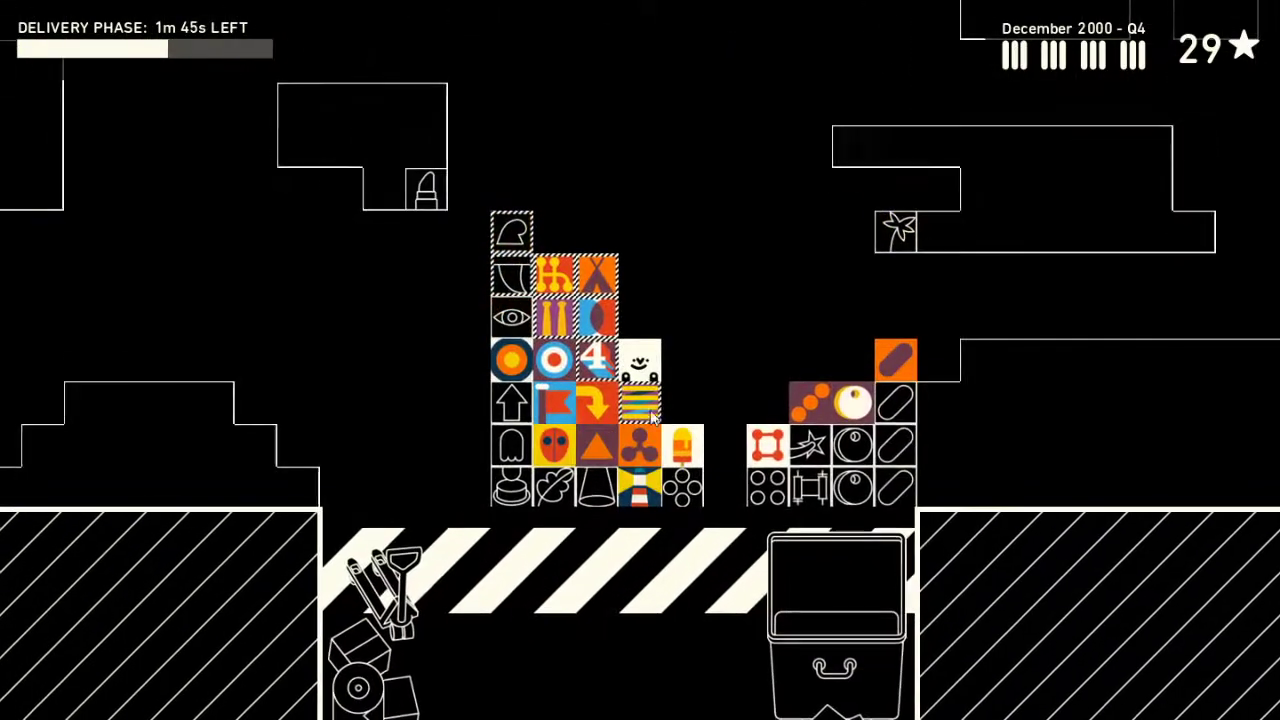
{"action": "key", "text": "space"}
{"action": "key", "text": "Up"}
{"action": "key", "text": "Up"}
{"action": "key", "text": "Up"}
{"action": "key", "text": "Up"}
{"action": "key", "text": "Up"}
{"action": "key", "text": "Up"}
{"action": "key", "text": "Up"}
{"action": "key", "text": "Up"}
{"action": "key", "text": "Right"}
- Carry the fan tiles to the tent and cone shelves and drop the striped tile beside the cones
{"action": "key", "text": "Down"}
{"action": "key", "text": "Right"}
{"action": "key", "text": "Up"}
{"action": "key", "text": "Up"}
{"action": "key", "text": "Right"}
{"action": "key", "text": "Right"}
{"action": "key", "text": "Right"}
{"action": "key", "text": "Right"}
{"action": "key", "text": "Right"}
{"action": "key", "text": "Up"}
{"action": "key", "text": "Right"}
{"action": "key", "text": "Right"}
{"action": "key", "text": "Right"}
{"action": "key", "text": "Right"}
{"action": "key", "text": "Right"}
{"action": "key", "text": "Right"}
{"action": "key", "text": "Right"}
{"action": "key", "text": "Right"}
{"action": "key", "text": "Right"}
{"action": "key", "text": "Right"}
{"action": "key", "text": "Right"}
{"action": "key", "text": "Down"}
{"action": "key", "text": "Right"}
{"action": "key", "text": "Down"}
{"action": "key", "text": "Left"}
{"action": "key", "text": "space"}
{"action": "key", "text": "Up"}
{"action": "key", "text": "Left"}
{"action": "key", "text": "Left"}
{"action": "key", "text": "Left"}
- Fetch the orange triangle tile near the popsicle tile and drop it beside the cones
{"action": "key", "text": "Left"}
{"action": "key", "text": "Left"}
{"action": "key", "text": "Down"}
{"action": "key", "text": "Down"}
{"action": "key", "text": "Down"}
{"action": "key", "text": "Down"}
{"action": "key", "text": "Down"}
{"action": "key", "text": "Left"}
{"action": "key", "text": "Left"}
{"action": "key", "text": "Left"}
{"action": "key", "text": "Down"}
{"action": "key", "text": "Down"}
{"action": "key", "text": "Down"}
{"action": "key", "text": "Left"}
{"action": "key", "text": "Left"}
{"action": "key", "text": "Left"}
{"action": "key", "text": "Down"}
{"action": "key", "text": "Down"}
{"action": "key", "text": "Left"}
{"action": "key", "text": "Down"}
{"action": "key", "text": "Down"}
{"action": "key", "text": "Down"}
{"action": "key", "text": "Left"}
{"action": "key", "text": "space"}
{"action": "key", "text": "Up"}
{"action": "key", "text": "Up"}
{"action": "key", "text": "Up"}
{"action": "key", "text": "Up"}
{"action": "key", "text": "Right"}
{"action": "key", "text": "Right"}
{"action": "key", "text": "Up"}
{"action": "key", "text": "Up"}
{"action": "key", "text": "Right"}
{"action": "key", "text": "Up"}
{"action": "key", "text": "Up"}
{"action": "key", "text": "Up"}
{"action": "key", "text": "Right"}
{"action": "key", "text": "Right"}
{"action": "key", "text": "Right"}
{"action": "key", "text": "Right"}
{"action": "key", "text": "Right"}
{"action": "key", "text": "Right"}
{"action": "key", "text": "Right"}
{"action": "key", "text": "Up"}
{"action": "key", "text": "Up"}
{"action": "key", "text": "Up"}
{"action": "key", "text": "Up"}
{"action": "key", "text": "Up"}
{"action": "key", "text": "Up"}
{"action": "key", "text": "Right"}
{"action": "key", "text": "Right"}
{"action": "key", "text": "Right"}
{"action": "key", "text": "Right"}
{"action": "key", "text": "Right"}
{"action": "key", "text": "Right"}
{"action": "key", "text": "Down"}
{"action": "key", "text": "Left"}
{"action": "key", "text": "space"}
{"action": "key", "text": "Left"}
{"action": "key", "text": "Left"}
{"action": "key", "text": "Left"}
{"action": "key", "text": "Left"}
{"action": "key", "text": "Left"}
{"action": "key", "text": "Left"}
{"action": "key", "text": "Left"}
{"action": "key", "text": "Left"}
{"action": "key", "text": "Down"}
{"action": "key", "text": "Down"}
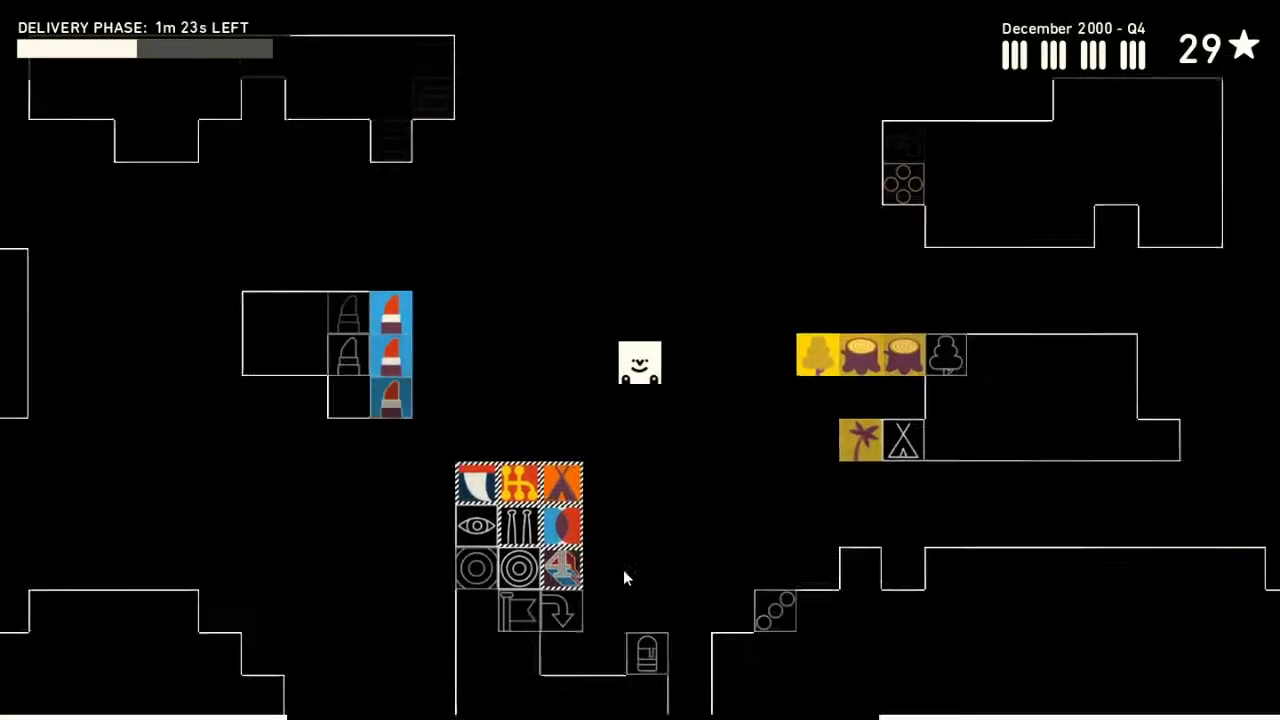
{"action": "key", "text": "Down"}
{"action": "key", "text": "Down"}
{"action": "key", "text": "Down"}
{"action": "key", "text": "Down"}
{"action": "key", "text": "Left"}
- Carry the orange arrow tile up the warehouse and drop it beside the arrow group
{"action": "key", "text": "space"}
{"action": "key", "text": "Up"}
{"action": "key", "text": "Up"}
{"action": "key", "text": "Up"}
{"action": "key", "text": "Up"}
{"action": "key", "text": "Up"}
{"action": "key", "text": "Up"}
{"action": "key", "text": "Up"}
{"action": "key", "text": "Up"}
{"action": "key", "text": "Up"}
{"action": "key", "text": "Up"}
{"action": "key", "text": "Up"}
{"action": "key", "text": "Up"}
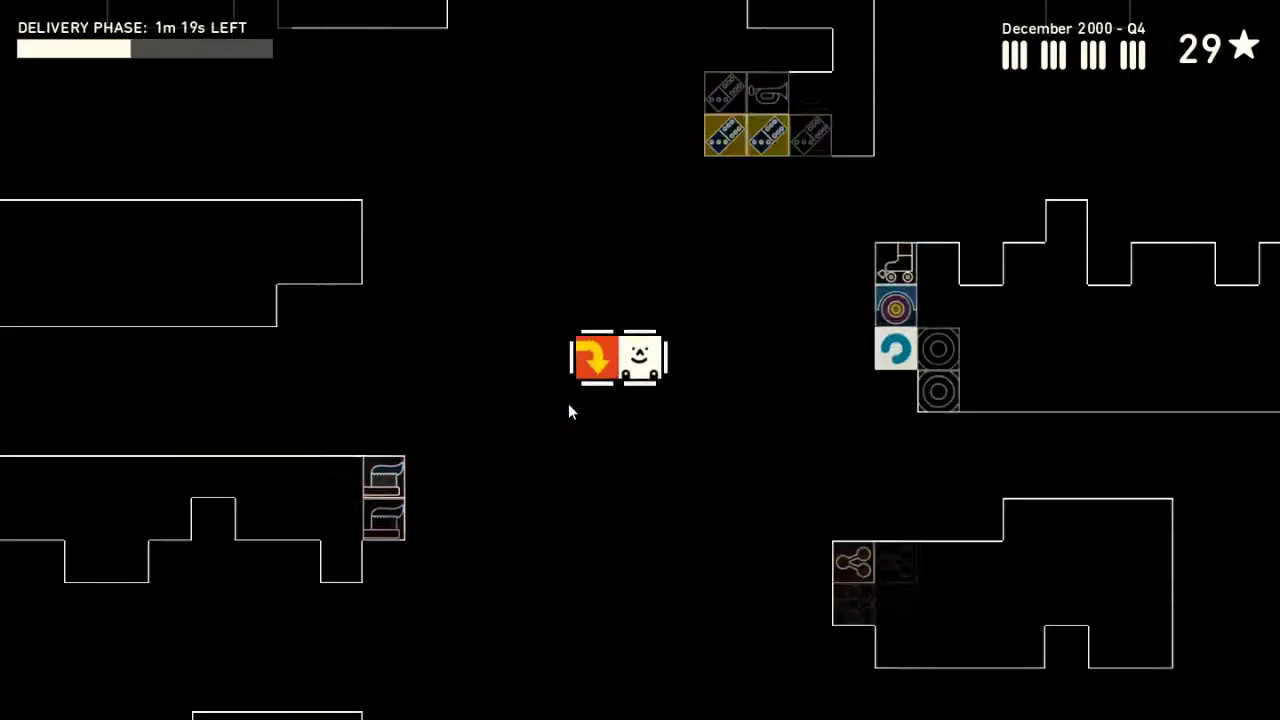
{"action": "key", "text": "Up"}
{"action": "key", "text": "Up"}
{"action": "key", "text": "Up"}
{"action": "key", "text": "Up"}
{"action": "key", "text": "Up"}
{"action": "key", "text": "Up"}
{"action": "key", "text": "Up"}
{"action": "key", "text": "Up"}
{"action": "key", "text": "Right"}
{"action": "key", "text": "Right"}
{"action": "key", "text": "Up"}
{"action": "key", "text": "Up"}
{"action": "key", "text": "Up"}
{"action": "key", "text": "Up"}
{"action": "key", "text": "Up"}
{"action": "key", "text": "Up"}
{"action": "key", "text": "Up"}
{"action": "key", "text": "Up"}
{"action": "key", "text": "Up"}
{"action": "key", "text": "Left"}
{"action": "key", "text": "Left"}
{"action": "key", "text": "Left"}
{"action": "key", "text": "Down"}
{"action": "key", "text": "Left"}
{"action": "key", "text": "Left"}
{"action": "key", "text": "Left"}
{"action": "key", "text": "Down"}
{"action": "key", "text": "Down"}
{"action": "key", "text": "Down"}
{"action": "key", "text": "Down"}
{"action": "key", "text": "space"}
{"action": "key", "text": "Up"}
{"action": "key", "text": "Right"}
{"action": "key", "text": "Up"}
{"action": "key", "text": "Right"}
{"action": "key", "text": "Right"}
{"action": "key", "text": "Right"}
{"action": "key", "text": "Right"}
{"action": "key", "text": "Right"}
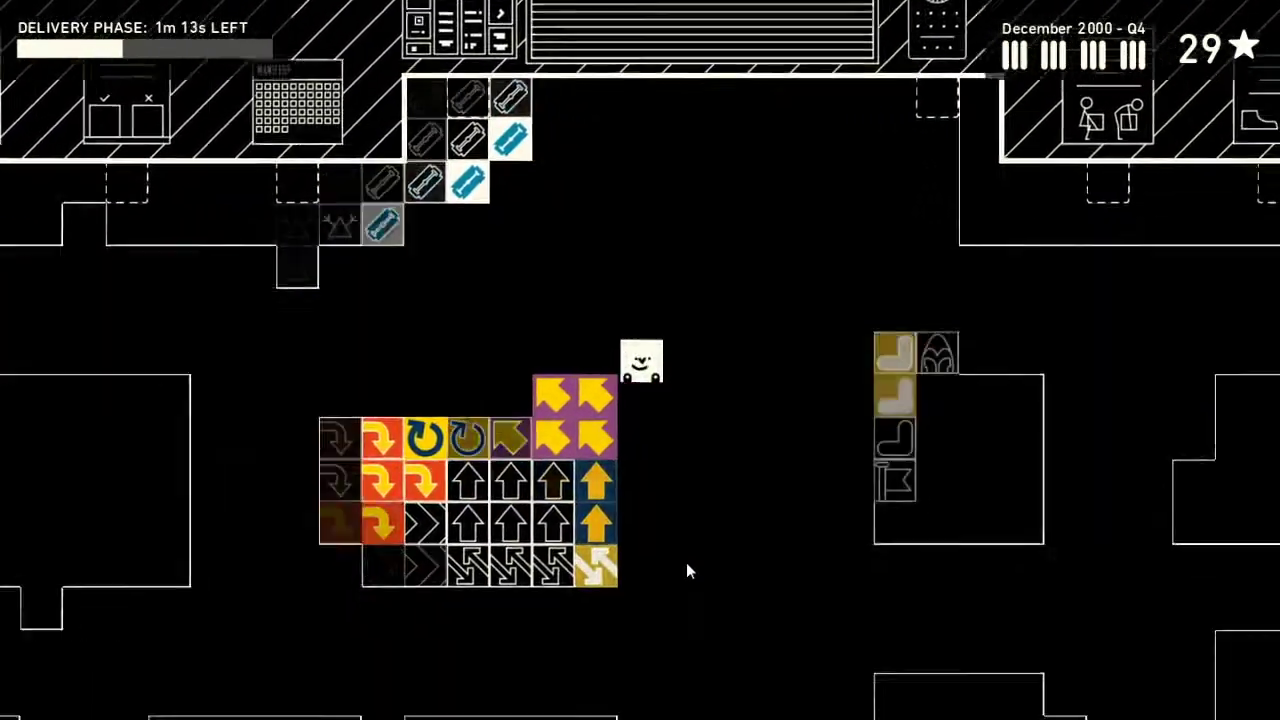
{"action": "key", "text": "Right"}
{"action": "key", "text": "Right"}
- Set the blue tooth tile beside the orange tiles near the beer and domino groups
{"action": "key", "text": "Down"}
{"action": "key", "text": "Down"}
{"action": "key", "text": "Down"}
{"action": "key", "text": "Down"}
{"action": "key", "text": "Down"}
{"action": "key", "text": "Down"}
{"action": "key", "text": "Left"}
{"action": "key", "text": "Left"}
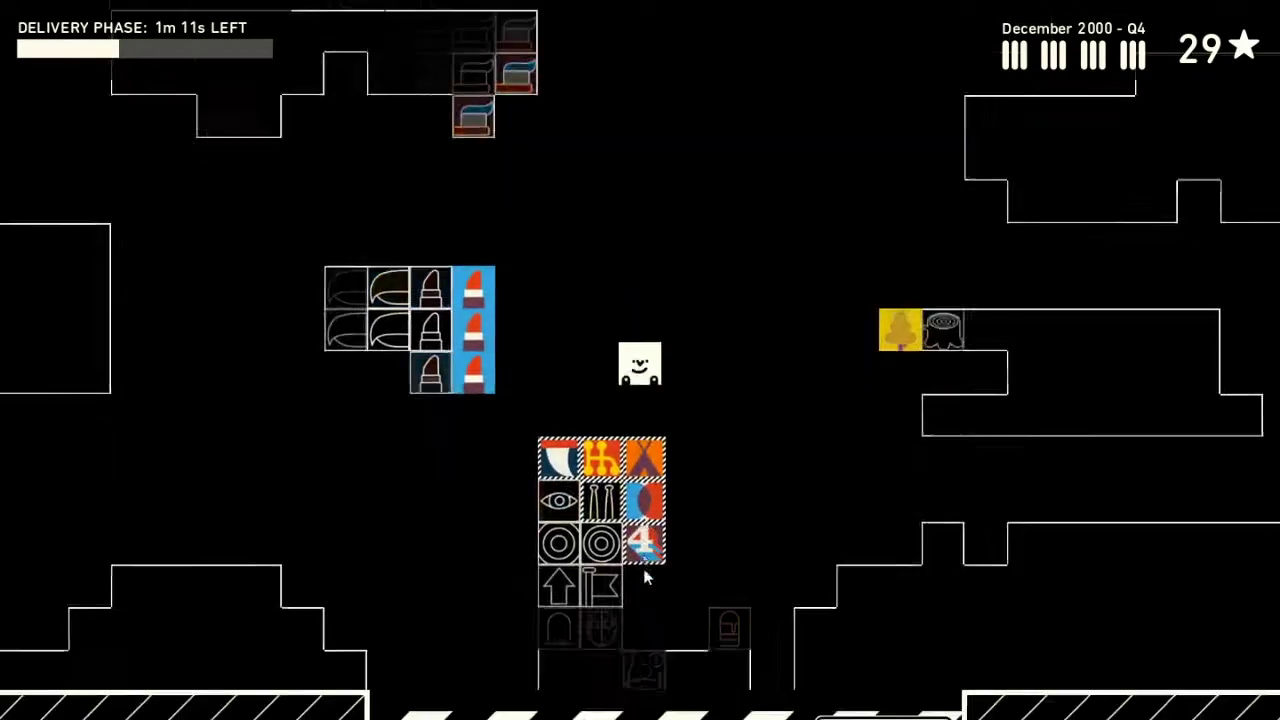
{"action": "key", "text": "Down"}
{"action": "key", "text": "Left"}
{"action": "key", "text": "Left"}
{"action": "key", "text": "Left"}
{"action": "key", "text": "Left"}
{"action": "key", "text": "Left"}
{"action": "key", "text": "Left"}
{"action": "key", "text": "Left"}
{"action": "key", "text": "Up"}
{"action": "key", "text": "Up"}
{"action": "key", "text": "Up"}
{"action": "key", "text": "Up"}
{"action": "key", "text": "Up"}
{"action": "key", "text": "Up"}
{"action": "key", "text": "Right"}
{"action": "key", "text": "space"}
- Move a red eye tile into the eye stock
{"action": "key", "text": "Down"}
{"action": "key", "text": "Down"}
{"action": "key", "text": "Down"}
{"action": "key", "text": "Right"}
{"action": "key", "text": "Right"}
{"action": "key", "text": "Right"}
{"action": "key", "text": "Left"}
{"action": "key", "text": "Down"}
{"action": "key", "text": "Down"}
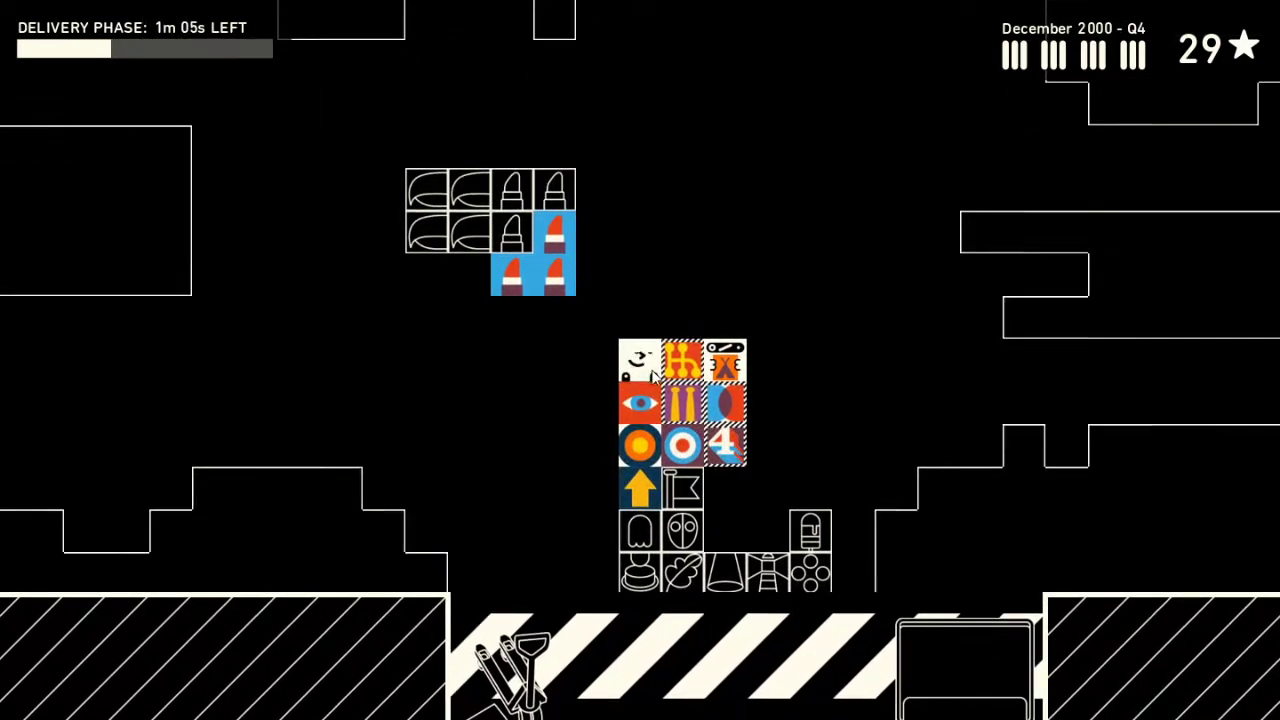
{"action": "key", "text": "space"}
{"action": "key", "text": "Left"}
{"action": "key", "text": "Left"}
{"action": "key", "text": "Left"}
{"action": "key", "text": "Left"}
{"action": "key", "text": "Left"}
{"action": "key", "text": "Left"}
{"action": "key", "text": "Up"}
{"action": "key", "text": "Up"}
{"action": "key", "text": "Up"}
{"action": "key", "text": "Left"}
{"action": "key", "text": "Left"}
{"action": "key", "text": "Up"}
{"action": "key", "text": "Up"}
{"action": "key", "text": "Up"}
{"action": "key", "text": "Left"}
{"action": "key", "text": "Up"}
{"action": "key", "text": "Up"}
{"action": "key", "text": "Up"}
{"action": "key", "text": "Up"}
{"action": "key", "text": "Up"}
{"action": "key", "text": "Left"}
{"action": "key", "text": "Left"}
{"action": "key", "text": "Left"}
{"action": "key", "text": "Up"}
{"action": "key", "text": "Up"}
{"action": "key", "text": "Up"}
{"action": "key", "text": "Left"}
{"action": "key", "text": "Up"}
{"action": "key", "text": "Up"}
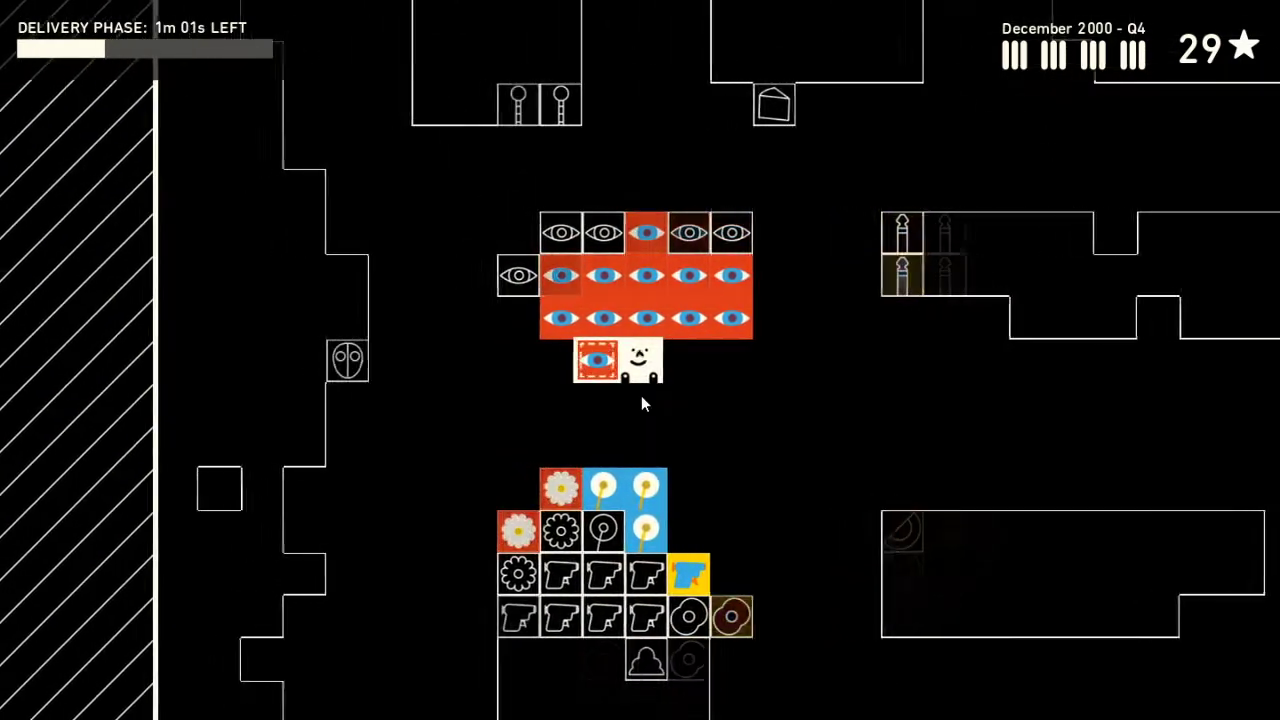
{"action": "key", "text": "Left"}
{"action": "key", "text": "Left"}
{"action": "key", "text": "Left"}
{"action": "key", "text": "Up"}
{"action": "key", "text": "space"}
{"action": "key", "text": "Right"}
{"action": "key", "text": "Right"}
{"action": "key", "text": "Right"}
{"action": "key", "text": "Right"}
{"action": "key", "text": "Right"}
{"action": "key", "text": "Down"}
{"action": "key", "text": "Down"}
- Pick up two target tiles
{"action": "key", "text": "Right"}
{"action": "key", "text": "Right"}
{"action": "key", "text": "Down"}
{"action": "key", "text": "Down"}
{"action": "key", "text": "Down"}
{"action": "key", "text": "Right"}
{"action": "key", "text": "Right"}
{"action": "key", "text": "Down"}
{"action": "key", "text": "Down"}
{"action": "key", "text": "Down"}
{"action": "key", "text": "Right"}
{"action": "key", "text": "Right"}
{"action": "key", "text": "Right"}
{"action": "key", "text": "Down"}
{"action": "key", "text": "Down"}
{"action": "key", "text": "Right"}
{"action": "key", "text": "Right"}
{"action": "key", "text": "Down"}
{"action": "key", "text": "Down"}
{"action": "key", "text": "Down"}
{"action": "key", "text": "Right"}
{"action": "key", "text": "Right"}
{"action": "key", "text": "Right"}
{"action": "key", "text": "Down"}
{"action": "key", "text": "Down"}
{"action": "key", "text": "space"}
{"action": "key", "text": "Down"}
{"action": "key", "text": "Down"}
{"action": "key", "text": "space"}
{"action": "key", "text": "Right"}
{"action": "key", "text": "Down"}
{"action": "key", "text": "Down"}
{"action": "key", "text": "Left"}
{"action": "key", "text": "Down"}
- Place both target tiles among the speakers
{"action": "key", "text": "Right"}
{"action": "key", "text": "Up"}
{"action": "key", "text": "Up"}
{"action": "key", "text": "Up"}
{"action": "key", "text": "Up"}
{"action": "key", "text": "Right"}
{"action": "key", "text": "Up"}
{"action": "key", "text": "Up"}
{"action": "key", "text": "Right"}
{"action": "key", "text": "Up"}
{"action": "key", "text": "Up"}
{"action": "key", "text": "Right"}
{"action": "key", "text": "Right"}
{"action": "key", "text": "Right"}
{"action": "key", "text": "Up"}
{"action": "key", "text": "Up"}
{"action": "key", "text": "Up"}
{"action": "key", "text": "Right"}
{"action": "key", "text": "Right"}
{"action": "key", "text": "Right"}
{"action": "key", "text": "Up"}
{"action": "key", "text": "Right"}
{"action": "key", "text": "Right"}
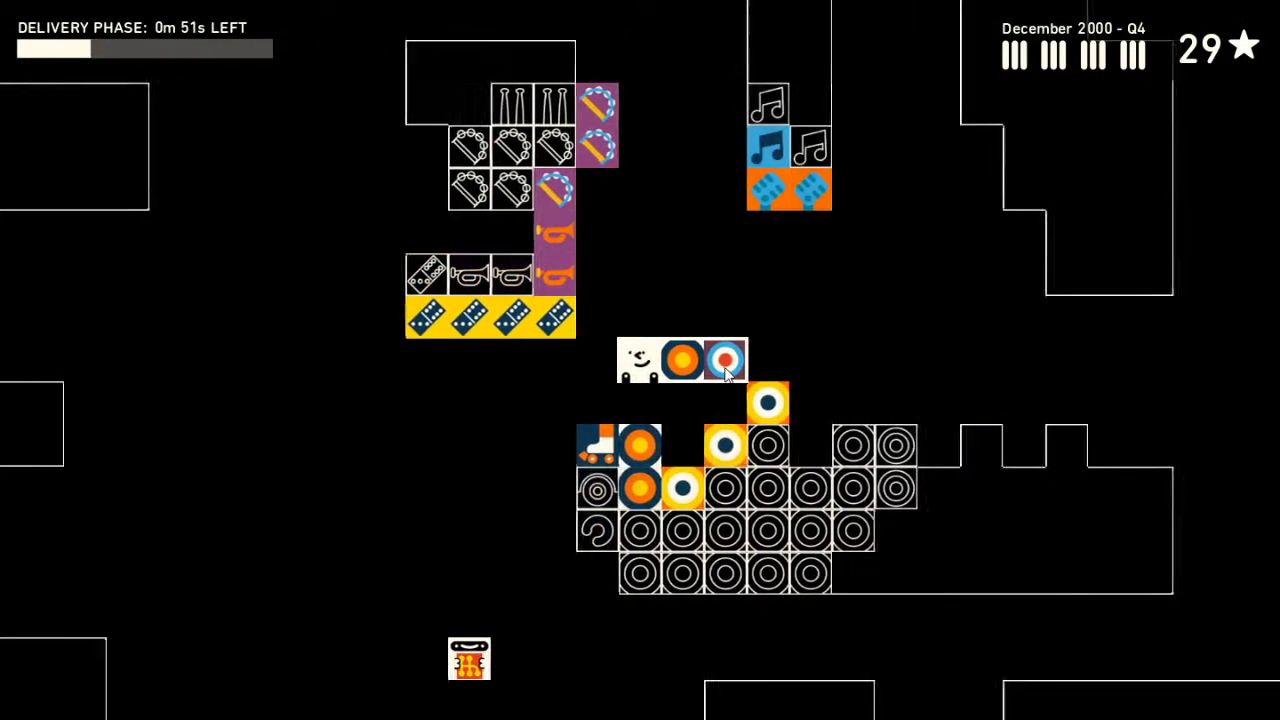
{"action": "key", "text": "Left"}
{"action": "key", "text": "Down"}
{"action": "key", "text": "Up"}
{"action": "key", "text": "Up"}
{"action": "key", "text": "Right"}
{"action": "key", "text": "Right"}
{"action": "key", "text": "Right"}
{"action": "key", "text": "space"}
{"action": "key", "text": "Up"}
{"action": "key", "text": "Right"}
{"action": "key", "text": "Right"}
{"action": "key", "text": "Right"}
{"action": "key", "text": "Right"}
{"action": "key", "text": "Down"}
{"action": "key", "text": "Down"}
{"action": "key", "text": "Down"}
{"action": "key", "text": "space"}
{"action": "key", "text": "Left"}
{"action": "key", "text": "Left"}
{"action": "key", "text": "Left"}
{"action": "key", "text": "Left"}
{"action": "key", "text": "Up"}
- Pick up an orange tile and drop it further left
{"action": "key", "text": "Left"}
{"action": "key", "text": "Left"}
{"action": "key", "text": "Left"}
{"action": "key", "text": "Down"}
{"action": "key", "text": "Down"}
{"action": "key", "text": "Down"}
{"action": "key", "text": "Right"}
{"action": "key", "text": "Down"}
{"action": "key", "text": "Left"}
{"action": "key", "text": "space"}
{"action": "key", "text": "Left"}
{"action": "key", "text": "Left"}
{"action": "key", "text": "Left"}
{"action": "key", "text": "Left"}
{"action": "key", "text": "Down"}
{"action": "key", "text": "Left"}
{"action": "key", "text": "space"}
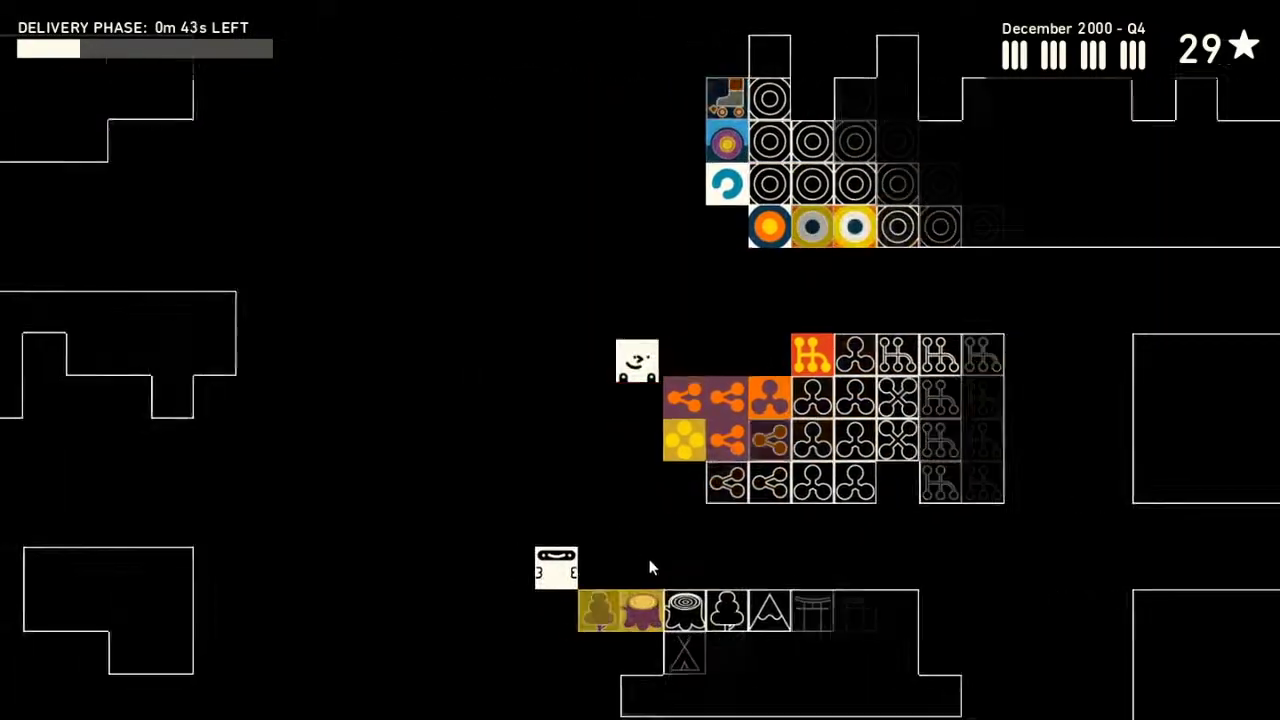
{"action": "key", "text": "Down"}
{"action": "key", "text": "Down"}
{"action": "key", "text": "Left"}
{"action": "key", "text": "Left"}
{"action": "key", "text": "Down"}
{"action": "key", "text": "Down"}
{"action": "key", "text": "Left"}
{"action": "key", "text": "Left"}
- Fetch the yellow popsicle tile from the delivery area and drop it beside the shelf
{"action": "key", "text": "Left"}
{"action": "key", "text": "Left"}
{"action": "key", "text": "Down"}
{"action": "key", "text": "Down"}
{"action": "key", "text": "Down"}
{"action": "key", "text": "Down"}
{"action": "key", "text": "Down"}
{"action": "key", "text": "Down"}
{"action": "key", "text": "space"}
{"action": "key", "text": "Up"}
{"action": "key", "text": "Up"}
{"action": "key", "text": "Up"}
{"action": "key", "text": "Up"}
{"action": "key", "text": "Up"}
{"action": "key", "text": "Up"}
{"action": "key", "text": "Up"}
{"action": "key", "text": "Up"}
{"action": "key", "text": "Left"}
{"action": "key", "text": "Left"}
{"action": "key", "text": "Up"}
{"action": "key", "text": "Up"}
{"action": "key", "text": "Left"}
{"action": "key", "text": "Up"}
{"action": "key", "text": "Up"}
{"action": "key", "text": "Up"}
{"action": "key", "text": "Left"}
{"action": "key", "text": "Left"}
{"action": "key", "text": "Left"}
{"action": "key", "text": "Down"}
{"action": "key", "text": "Down"}
{"action": "key", "text": "Left"}
{"action": "key", "text": "Down"}
{"action": "key", "text": "Down"}
{"action": "key", "text": "space"}
{"action": "key", "text": "Right"}
- Pick up the lighthouse tile near the delivery hatch and carry it up and right
{"action": "key", "text": "Right"}
{"action": "key", "text": "Right"}
{"action": "key", "text": "Right"}
{"action": "key", "text": "Down"}
{"action": "key", "text": "Down"}
{"action": "key", "text": "Down"}
{"action": "key", "text": "Down"}
{"action": "key", "text": "Down"}
{"action": "key", "text": "Down"}
{"action": "key", "text": "Down"}
{"action": "key", "text": "Down"}
{"action": "key", "text": "Down"}
{"action": "key", "text": "Left"}
{"action": "key", "text": "space"}
{"action": "key", "text": "Up"}
{"action": "key", "text": "Up"}
{"action": "key", "text": "Up"}
{"action": "key", "text": "Up"}
{"action": "key", "text": "Right"}
{"action": "key", "text": "Up"}
{"action": "key", "text": "Up"}
{"action": "key", "text": "Up"}
{"action": "key", "text": "Up"}
{"action": "key", "text": "Up"}
{"action": "key", "text": "Up"}
{"action": "key", "text": "Right"}
{"action": "key", "text": "Right"}
{"action": "key", "text": "Up"}
{"action": "key", "text": "Up"}
{"action": "key", "text": "Up"}
{"action": "key", "text": "Up"}
{"action": "key", "text": "Up"}
{"action": "key", "text": "Up"}
{"action": "key", "text": "Right"}
{"action": "key", "text": "Right"}
{"action": "key", "text": "Up"}
{"action": "key", "text": "Right"}
{"action": "key", "text": "Right"}
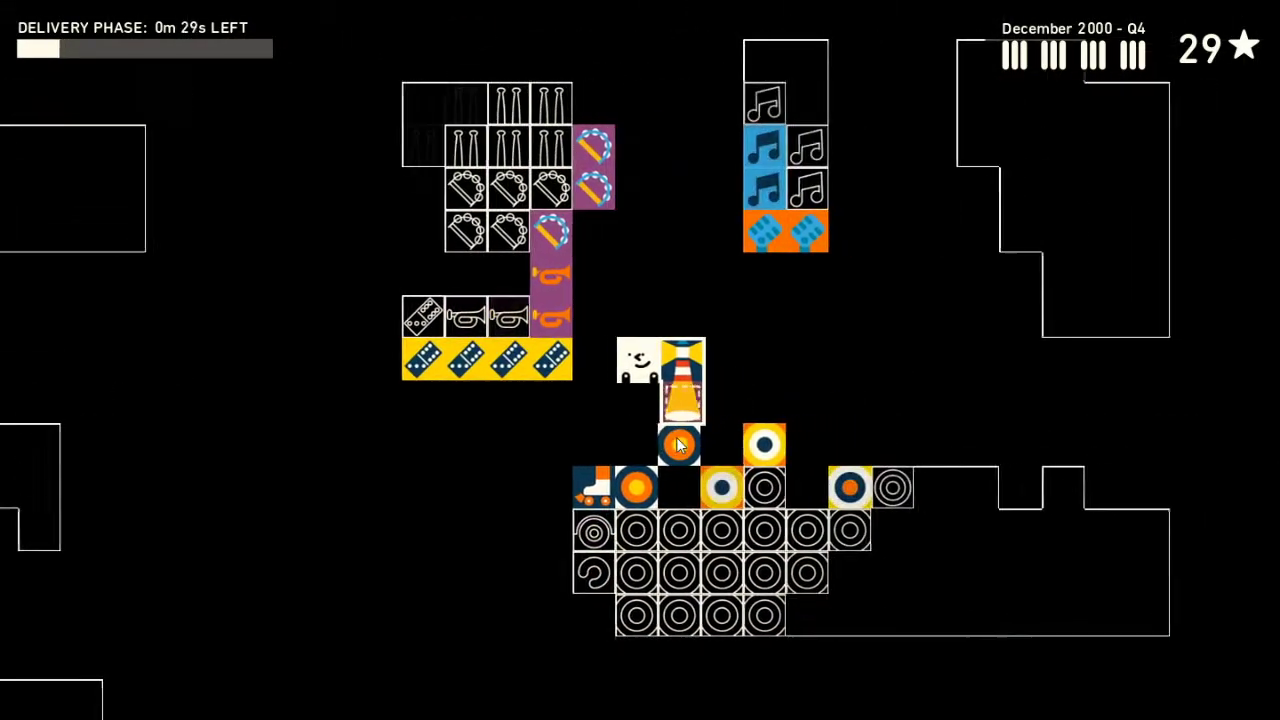
{"action": "key", "text": "Down"}
{"action": "key", "text": "Up"}
{"action": "key", "text": "Right"}
{"action": "key", "text": "Right"}
{"action": "key", "text": "Right"}
{"action": "key", "text": "Right"}
{"action": "key", "text": "Up"}
{"action": "key", "text": "Right"}
{"action": "key", "text": "Right"}
{"action": "key", "text": "Right"}
- Drop a spotlight tile on the spotlight stack and the lighthouse below the lighthouse stack
{"action": "key", "text": "Down"}
{"action": "key", "text": "Down"}
{"action": "key", "text": "Right"}
{"action": "key", "text": "space"}
{"action": "key", "text": "Left"}
{"action": "key", "text": "Left"}
{"action": "key", "text": "Up"}
{"action": "key", "text": "Up"}
{"action": "key", "text": "Up"}
{"action": "key", "text": "Right"}
{"action": "key", "text": "Right"}
{"action": "key", "text": "space"}
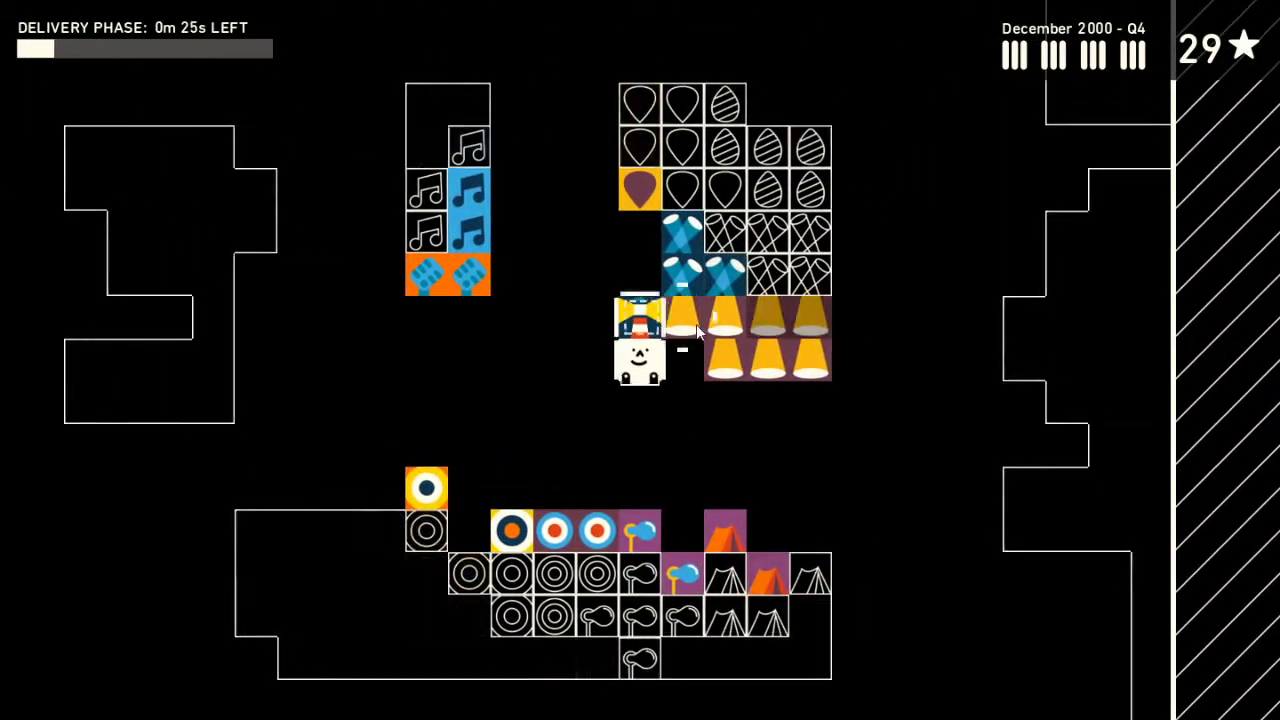
{"action": "key", "text": "Up"}
{"action": "key", "text": "Up"}
{"action": "key", "text": "Left"}
{"action": "key", "text": "Left"}
{"action": "key", "text": "Left"}
{"action": "key", "text": "Up"}
{"action": "key", "text": "Up"}
{"action": "key", "text": "Up"}
{"action": "key", "text": "Up"}
{"action": "key", "text": "space"}
{"action": "key", "text": "Up"}
{"action": "key", "text": "Left"}
{"action": "key", "text": "Left"}
{"action": "key", "text": "Left"}
{"action": "key", "text": "Left"}
{"action": "key", "text": "Left"}
{"action": "key", "text": "Left"}
- Walk down to the loading dock and back up through the shelves
{"action": "key", "text": "Left"}
{"action": "key", "text": "Down"}
{"action": "key", "text": "Down"}
{"action": "key", "text": "Down"}
{"action": "key", "text": "Down"}
{"action": "key", "text": "Down"}
{"action": "key", "text": "Down"}
{"action": "key", "text": "Down"}
{"action": "key", "text": "Down"}
{"action": "key", "text": "Down"}
{"action": "key", "text": "Left"}
{"action": "key", "text": "Right"}
{"action": "key", "text": "Down"}
{"action": "key", "text": "Up"}
{"action": "key", "text": "Up"}
{"action": "key", "text": "Up"}
{"action": "key", "text": "Left"}
{"action": "key", "text": "Left"}
{"action": "key", "text": "Left"}
{"action": "key", "text": "Left"}
{"action": "key", "text": "Left"}
{"action": "key", "text": "Left"}
{"action": "key", "text": "Up"}
{"action": "key", "text": "Up"}
{"action": "key", "text": "Up"}
{"action": "key", "text": "Left"}
{"action": "key", "text": "Left"}
{"action": "key", "text": "Left"}
{"action": "key", "text": "Up"}
{"action": "key", "text": "Up"}
{"action": "key", "text": "Up"}
{"action": "key", "text": "Left"}
{"action": "key", "text": "Left"}
{"action": "key", "text": "Left"}
{"action": "key", "text": "Left"}
{"action": "key", "text": "Left"}
{"action": "key", "text": "Left"}
{"action": "key", "text": "Left"}
{"action": "key", "text": "Up"}
{"action": "key", "text": "Up"}
{"action": "key", "text": "Up"}
{"action": "key", "text": "Left"}
{"action": "key", "text": "Left"}
{"action": "key", "text": "Up"}
{"action": "key", "text": "Up"}
{"action": "key", "text": "Up"}
{"action": "key", "text": "Up"}
{"action": "key", "text": "Up"}
{"action": "key", "text": "Up"}
{"action": "key", "text": "Up"}
{"action": "key", "text": "Up"}
{"action": "key", "text": "Up"}
{"action": "key", "text": "Down"}
{"action": "key", "text": "Left"}
{"action": "key", "text": "Left"}
{"action": "key", "text": "Left"}
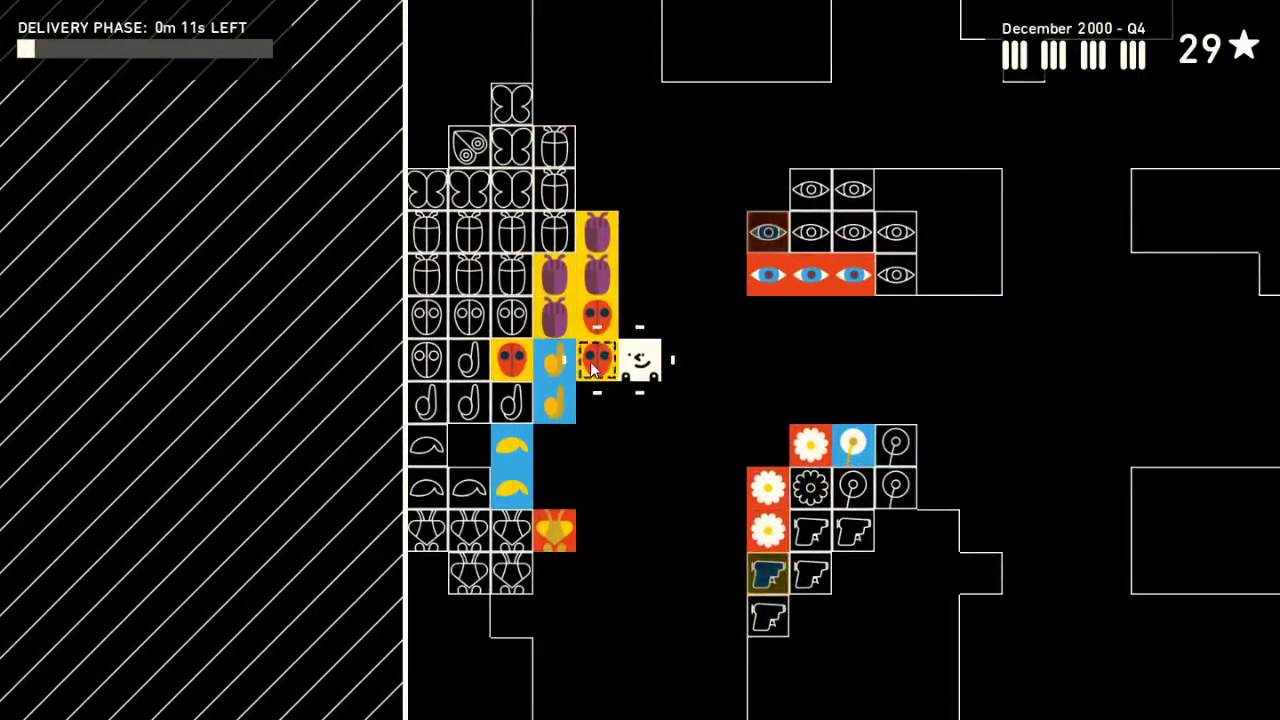
{"action": "key", "text": "Right"}
{"action": "key", "text": "Up"}
{"action": "key", "text": "Up"}
{"action": "key", "text": "Up"}
{"action": "key", "text": "Up"}
{"action": "key", "text": "Up"}
{"action": "key", "text": "Right"}
{"action": "key", "text": "Right"}
{"action": "key", "text": "Up"}
{"action": "key", "text": "Up"}
{"action": "key", "text": "Right"}
{"action": "key", "text": "Right"}
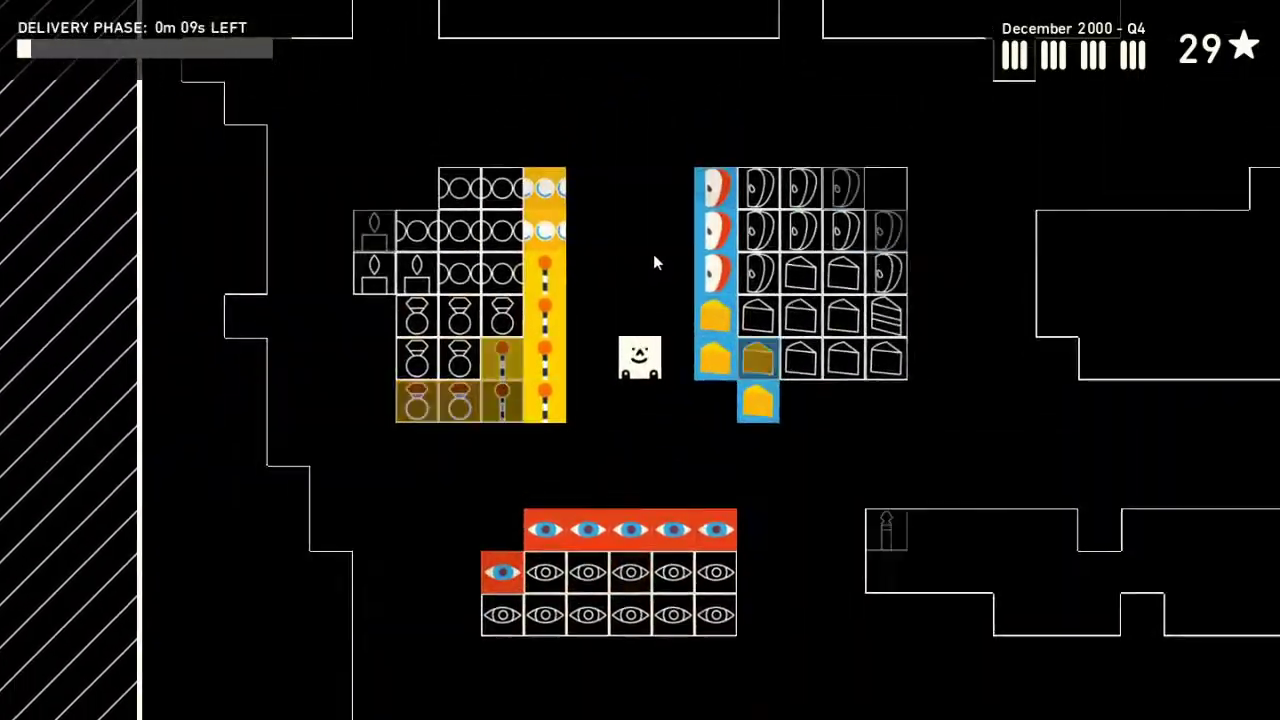
- Open the service hatch at the top wall and dismiss its notice
{"action": "key", "text": "Up"}
{"action": "key", "text": "Up"}
{"action": "key", "text": "Up"}
{"action": "key", "text": "Up"}
{"action": "key", "text": "Right"}
{"action": "key", "text": "Right"}
{"action": "key", "text": "Right"}
{"action": "key", "text": "Right"}
{"action": "key", "text": "Right"}
{"action": "key", "text": "Right"}
{"action": "key", "text": "Up"}
{"action": "key", "text": "Up"}
{"action": "key", "text": "Up"}
{"action": "key", "text": "Right"}
{"action": "key", "text": "Right"}
{"action": "key", "text": "Up"}
{"action": "key", "text": "Up"}
{"action": "key", "text": "Right"}
{"action": "key", "text": "Right"}
{"action": "key", "text": "Right"}
{"action": "key", "text": "space"}
{"action": "left_click", "coordinate": [860, 576]}
- Pick up three cheese boxes from the cheese shelves
{"action": "key", "text": "Left"}
{"action": "key", "text": "Left"}
{"action": "key", "text": "Left"}
{"action": "key", "text": "Down"}
{"action": "key", "text": "Down"}
{"action": "key", "text": "Down"}
{"action": "key", "text": "Down"}
{"action": "key", "text": "Left"}
{"action": "key", "text": "Left"}
{"action": "key", "text": "Down"}
{"action": "key", "text": "Down"}
{"action": "key", "text": "Down"}
{"action": "key", "text": "Down"}
{"action": "key", "text": "Down"}
{"action": "key", "text": "Down"}
{"action": "key", "text": "Left"}
{"action": "key", "text": "Left"}
{"action": "key", "text": "Left"}
{"action": "key", "text": "Left"}
{"action": "key", "text": "Left"}
{"action": "key", "text": "Up"}
{"action": "key", "text": "Left"}
{"action": "key", "text": "Left"}
{"action": "key", "text": "Left"}
{"action": "key", "text": "Left"}
{"action": "key", "text": "Up"}
{"action": "key", "text": "space"}
{"action": "key", "text": "Down"}
{"action": "key", "text": "Right"}
{"action": "key", "text": "Right"}
{"action": "key", "text": "Right"}
{"action": "key", "text": "Right"}
{"action": "key", "text": "Right"}
{"action": "key", "text": "Right"}
{"action": "key", "text": "Right"}
{"action": "key", "text": "Right"}
{"action": "key", "text": "Right"}
{"action": "key", "text": "Right"}
{"action": "key", "text": "Right"}
{"action": "key", "text": "Right"}
{"action": "key", "text": "Up"}
{"action": "key", "text": "Up"}
{"action": "key", "text": "Up"}
{"action": "key", "text": "Up"}
{"action": "key", "text": "Up"}
{"action": "key", "text": "Up"}
{"action": "key", "text": "Up"}
{"action": "key", "text": "Up"}
{"action": "key", "text": "Up"}
- Hand in the cheese and razor orders at the service hatch, then walk away
{"action": "key", "text": "Left"}
{"action": "key", "text": "Left"}
{"action": "key", "text": "space"}
{"action": "key", "text": "Left"}
{"action": "key", "text": "Up"}
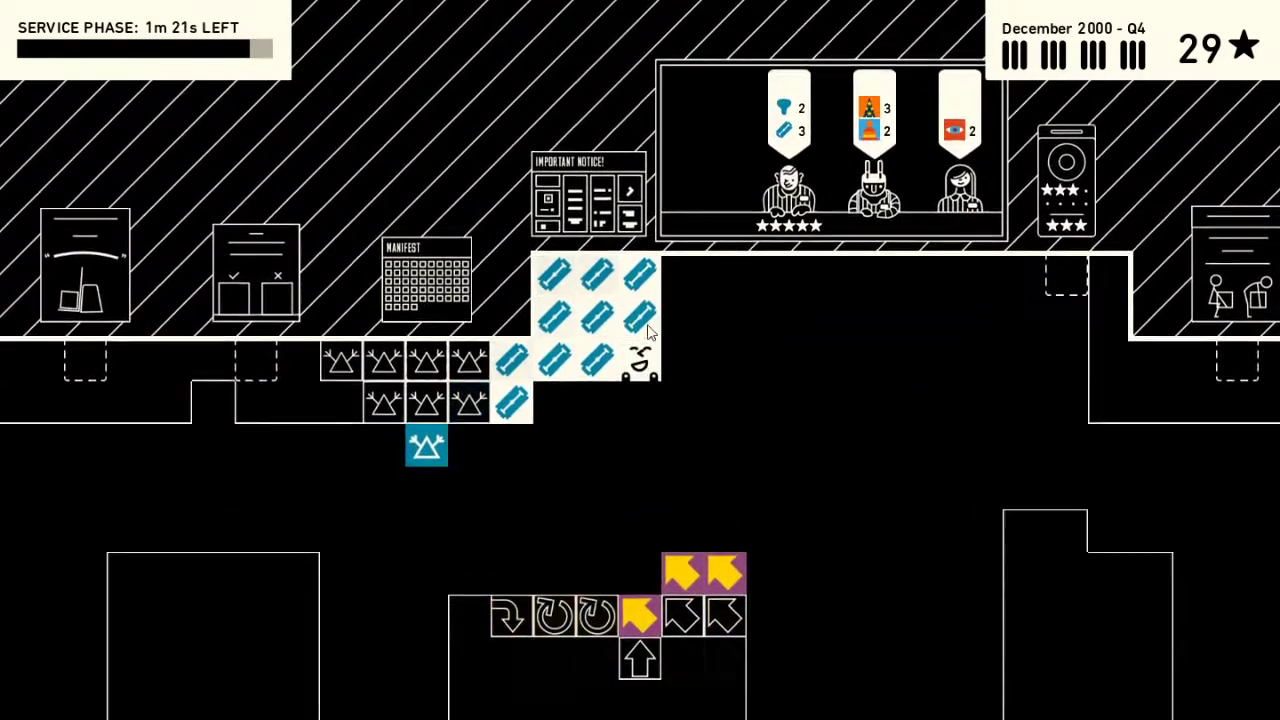
{"action": "key", "text": "space"}
{"action": "key", "text": "Right"}
{"action": "key", "text": "Right"}
{"action": "key", "text": "Right"}
{"action": "key", "text": "Left"}
{"action": "key", "text": "Left"}
{"action": "key", "text": "Left"}
{"action": "key", "text": "Down"}
{"action": "key", "text": "Down"}
{"action": "key", "text": "Down"}
{"action": "key", "text": "Left"}
{"action": "key", "text": "Left"}
{"action": "key", "text": "Left"}
{"action": "key", "text": "Down"}
{"action": "key", "text": "Down"}
{"action": "key", "text": "Left"}
{"action": "key", "text": "Left"}
{"action": "key", "text": "Left"}
{"action": "key", "text": "Left"}
{"action": "key", "text": "Left"}
{"action": "key", "text": "Left"}
- Pick up two blue funnel boxes from the shelves
{"action": "key", "text": "Left"}
{"action": "key", "text": "Left"}
{"action": "key", "text": "Left"}
{"action": "key", "text": "Down"}
{"action": "key", "text": "Down"}
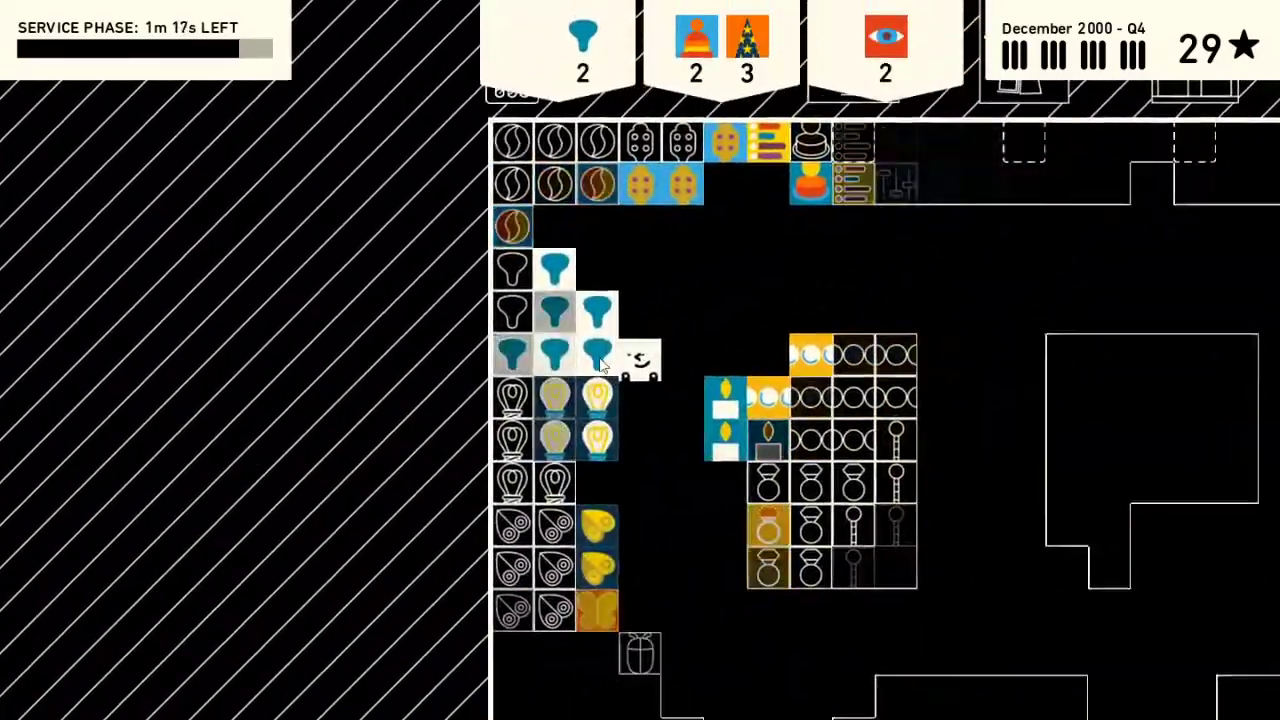
{"action": "key", "text": "Up"}
{"action": "key", "text": "space"}
{"action": "key", "text": "Up"}
{"action": "key", "text": "Right"}
{"action": "key", "text": "Right"}
{"action": "key", "text": "Right"}
{"action": "key", "text": "Right"}
{"action": "key", "text": "Right"}
{"action": "key", "text": "Right"}
- Carry the two funnel boxes to the hatch and hand them over
{"action": "key", "text": "Right"}
{"action": "key", "text": "Right"}
{"action": "key", "text": "Right"}
{"action": "key", "text": "Right"}
{"action": "key", "text": "Right"}
{"action": "key", "text": "Right"}
{"action": "key", "text": "Right"}
{"action": "key", "text": "Right"}
{"action": "key", "text": "Down"}
{"action": "key", "text": "Down"}
{"action": "key", "text": "Up"}
{"action": "key", "text": "Up"}
{"action": "key", "text": "Up"}
{"action": "key", "text": "Up"}
{"action": "key", "text": "Up"}
{"action": "key", "text": "space"}
{"action": "key", "text": "Down"}
{"action": "key", "text": "Left"}
{"action": "key", "text": "Left"}
{"action": "key", "text": "Left"}
- Fetch two eye items and deliver them to the counter
{"action": "key", "text": "Down"}
{"action": "key", "text": "Down"}
{"action": "key", "text": "Left"}
{"action": "key", "text": "Down"}
{"action": "key", "text": "Down"}
{"action": "key", "text": "Down"}
{"action": "key", "text": "Left"}
{"action": "key", "text": "Left"}
{"action": "key", "text": "Left"}
{"action": "key", "text": "Down"}
{"action": "key", "text": "Down"}
{"action": "key", "text": "space"}
{"action": "key", "text": "Down"}
{"action": "key", "text": "Right"}
{"action": "key", "text": "Right"}
{"action": "key", "text": "Right"}
{"action": "key", "text": "Right"}
{"action": "key", "text": "Right"}
{"action": "key", "text": "Right"}
{"action": "key", "text": "Right"}
{"action": "key", "text": "Right"}
{"action": "key", "text": "Right"}
{"action": "key", "text": "Up"}
{"action": "key", "text": "Up"}
{"action": "key", "text": "Up"}
{"action": "key", "text": "Up"}
{"action": "key", "text": "Up"}
{"action": "key", "text": "Up"}
{"action": "key", "text": "Up"}
{"action": "key", "text": "Up"}
{"action": "key", "text": "Up"}
{"action": "key", "text": "space"}
{"action": "key", "text": "Right"}
{"action": "key", "text": "Right"}
{"action": "key", "text": "Right"}
{"action": "key", "text": "Down"}
{"action": "key", "text": "Right"}
{"action": "key", "text": "Right"}
{"action": "key", "text": "Right"}
{"action": "key", "text": "Down"}
{"action": "key", "text": "Down"}
{"action": "key", "text": "Down"}
{"action": "key", "text": "Right"}
{"action": "key", "text": "Right"}
{"action": "key", "text": "Right"}
{"action": "key", "text": "Right"}
{"action": "key", "text": "Right"}
{"action": "key", "text": "Right"}
- Gather an orange beanie and the tree products into one load
{"action": "key", "text": "Down"}
{"action": "key", "text": "Right"}
{"action": "key", "text": "Right"}
{"action": "key", "text": "Down"}
{"action": "key", "text": "Down"}
{"action": "key", "text": "Down"}
{"action": "key", "text": "Down"}
{"action": "key", "text": "Down"}
{"action": "key", "text": "Down"}
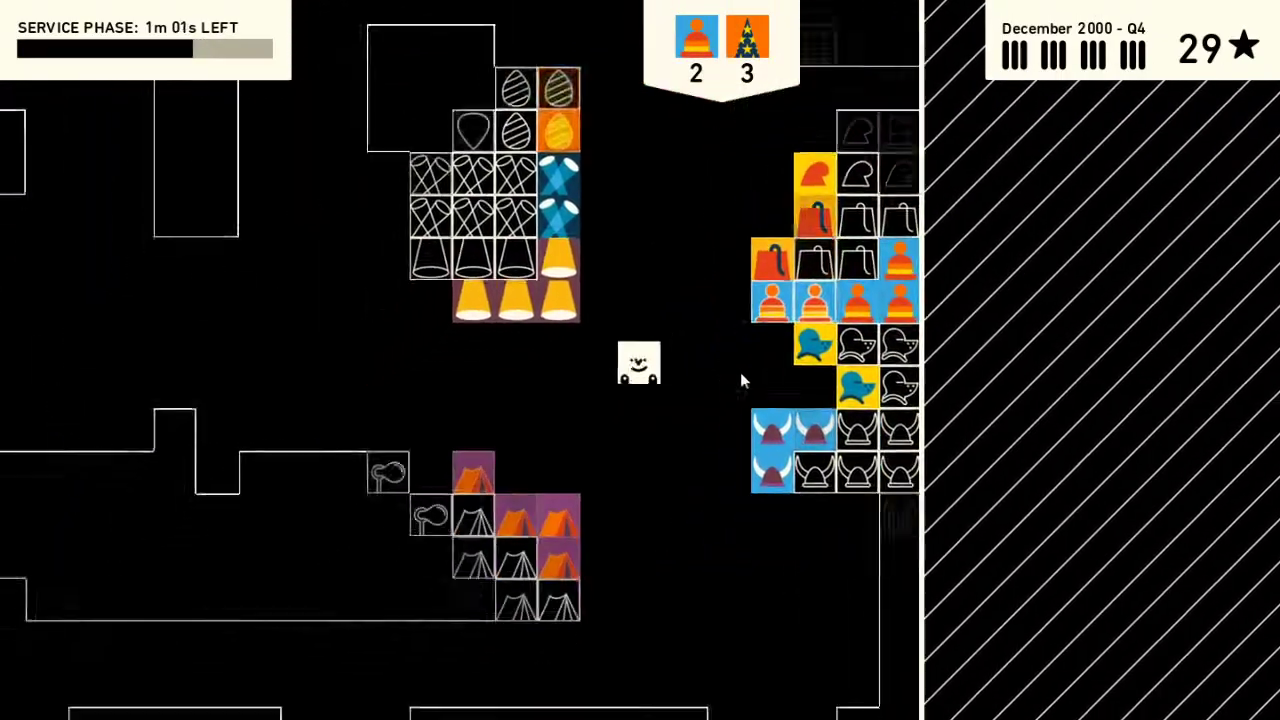
{"action": "left_click", "coordinate": [675, 375]}
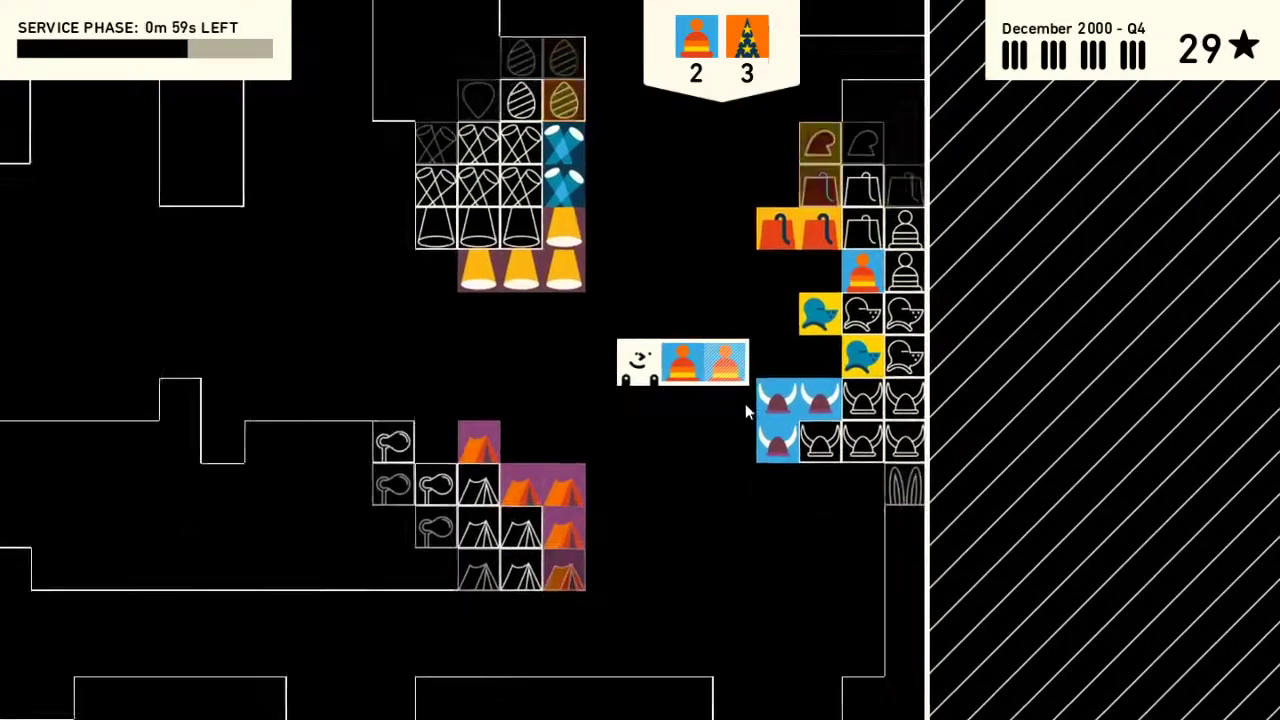
{"action": "key", "text": "Down"}
{"action": "key", "text": "Down"}
{"action": "key", "text": "Down"}
{"action": "key", "text": "Right"}
{"action": "key", "text": "Down"}
{"action": "key", "text": "Down"}
{"action": "key", "text": "Down"}
{"action": "key", "text": "Down"}
{"action": "key", "text": "Down"}
{"action": "key", "text": "Down"}
{"action": "key", "text": "Down"}
{"action": "key", "text": "Down"}
{"action": "key", "text": "Down"}
{"action": "key", "text": "Down"}
{"action": "key", "text": "Down"}
{"action": "key", "text": "Up"}
{"action": "key", "text": "Right"}
{"action": "key", "text": "Right"}
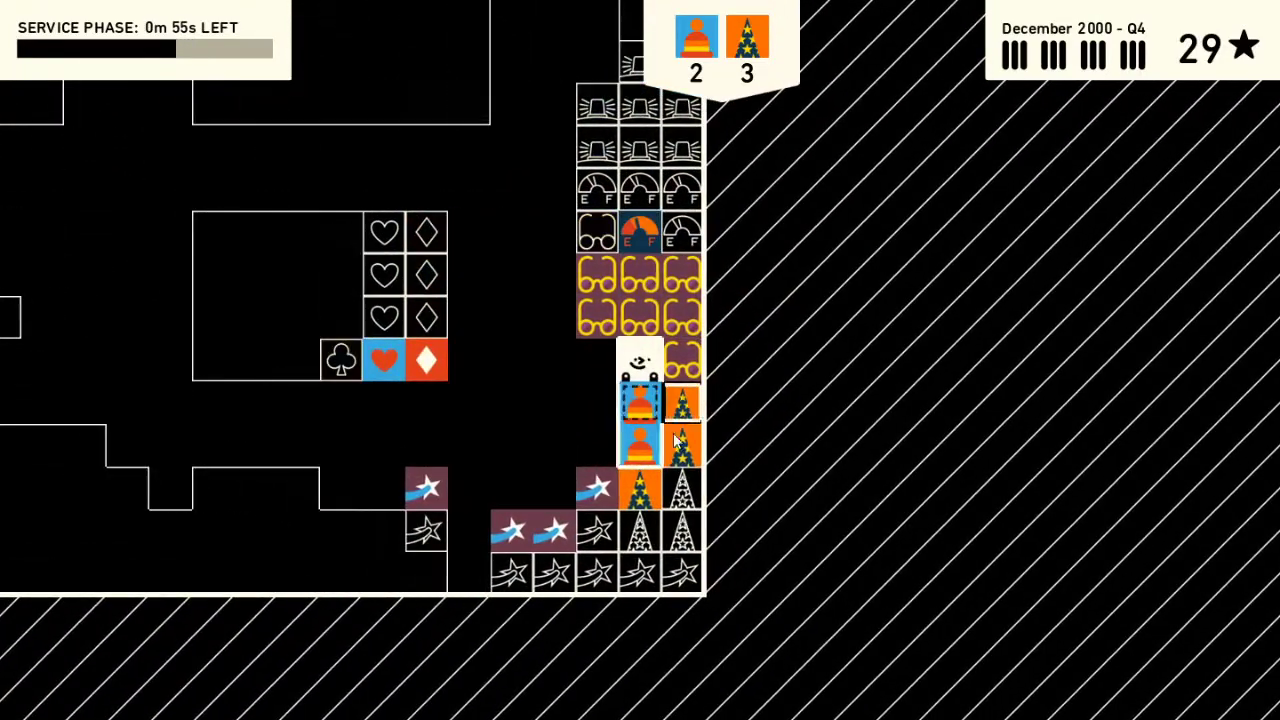
{"action": "key", "text": "Left"}
{"action": "key", "text": "Right"}
{"action": "key", "text": "space"}
{"action": "key", "text": "Left"}
- Carry the beanie-and-tree load to the hatch, serving the last order with 42 seconds left
{"action": "key", "text": "Left"}
{"action": "key", "text": "Up"}
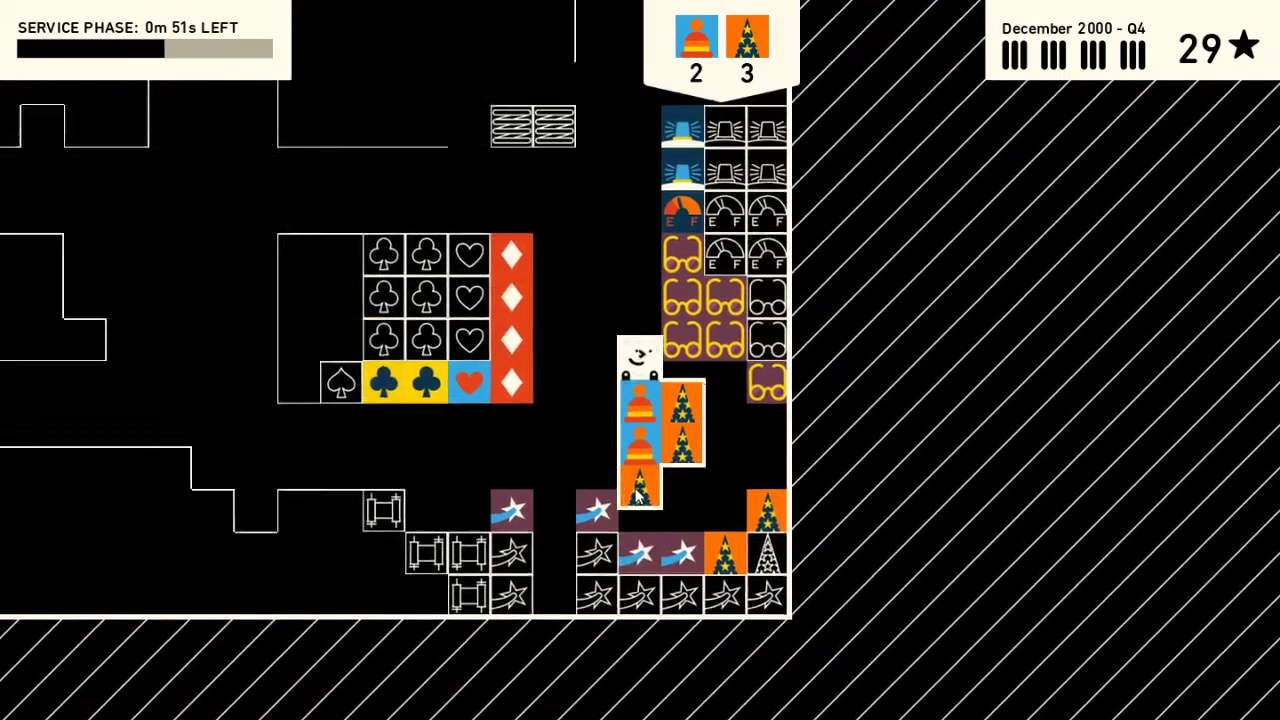
{"action": "key", "text": "Left"}
{"action": "key", "text": "Up"}
{"action": "key", "text": "Up"}
{"action": "key", "text": "Up"}
{"action": "key", "text": "Up"}
{"action": "key", "text": "Up"}
{"action": "key", "text": "Up"}
{"action": "key", "text": "Up"}
{"action": "key", "text": "Up"}
{"action": "key", "text": "Up"}
{"action": "key", "text": "Up"}
{"action": "key", "text": "Right"}
{"action": "key", "text": "Left"}
{"action": "key", "text": "Left"}
{"action": "key", "text": "Left"}
{"action": "key", "text": "Left"}
{"action": "key", "text": "Left"}
{"action": "key", "text": "Left"}
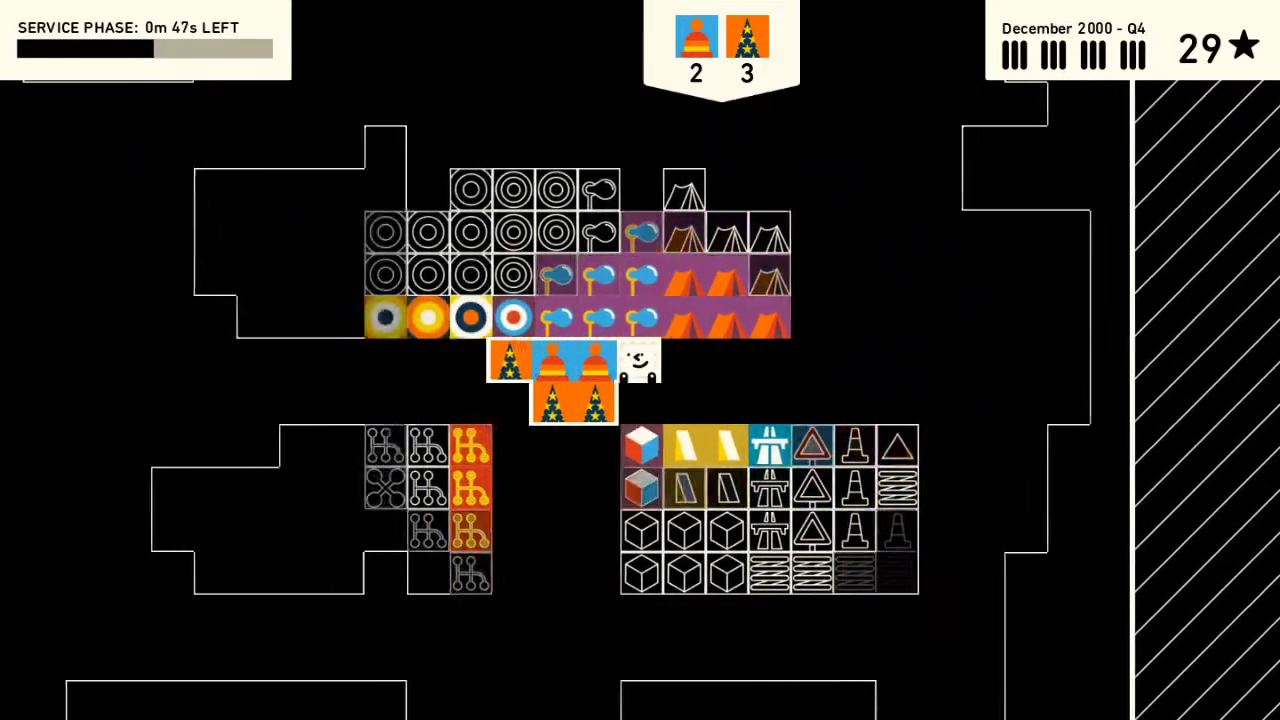
{"action": "key", "text": "Left"}
{"action": "key", "text": "Left"}
{"action": "key", "text": "Left"}
{"action": "key", "text": "Left"}
{"action": "key", "text": "Left"}
{"action": "key", "text": "Left"}
{"action": "key", "text": "Left"}
{"action": "key", "text": "Left"}
{"action": "key", "text": "Left"}
{"action": "key", "text": "Left"}
{"action": "key", "text": "Up"}
{"action": "key", "text": "Up"}
{"action": "key", "text": "Up"}
{"action": "key", "text": "Left"}
{"action": "key", "text": "Left"}
{"action": "key", "text": "Up"}
{"action": "key", "text": "Up"}
{"action": "key", "text": "Up"}
{"action": "key", "text": "Up"}
{"action": "key", "text": "Right"}
{"action": "key", "text": "Up"}
{"action": "key", "text": "Up"}
{"action": "key", "text": "Up"}
{"action": "key", "text": "Up"}
{"action": "key", "text": "Up"}
{"action": "key", "text": "Up"}
{"action": "key", "text": "Up"}
{"action": "key", "text": "Up"}
{"action": "key", "text": "Up"}
{"action": "key", "text": "Up"}
{"action": "key", "text": "Up"}
{"action": "key", "text": "Up"}
{"action": "key", "text": "Up"}
{"action": "key", "text": "Up"}
{"action": "key", "text": "Up"}
{"action": "key", "text": "Up"}
{"action": "key", "text": "Right"}
{"action": "key", "text": "Right"}
{"action": "key", "text": "Right"}
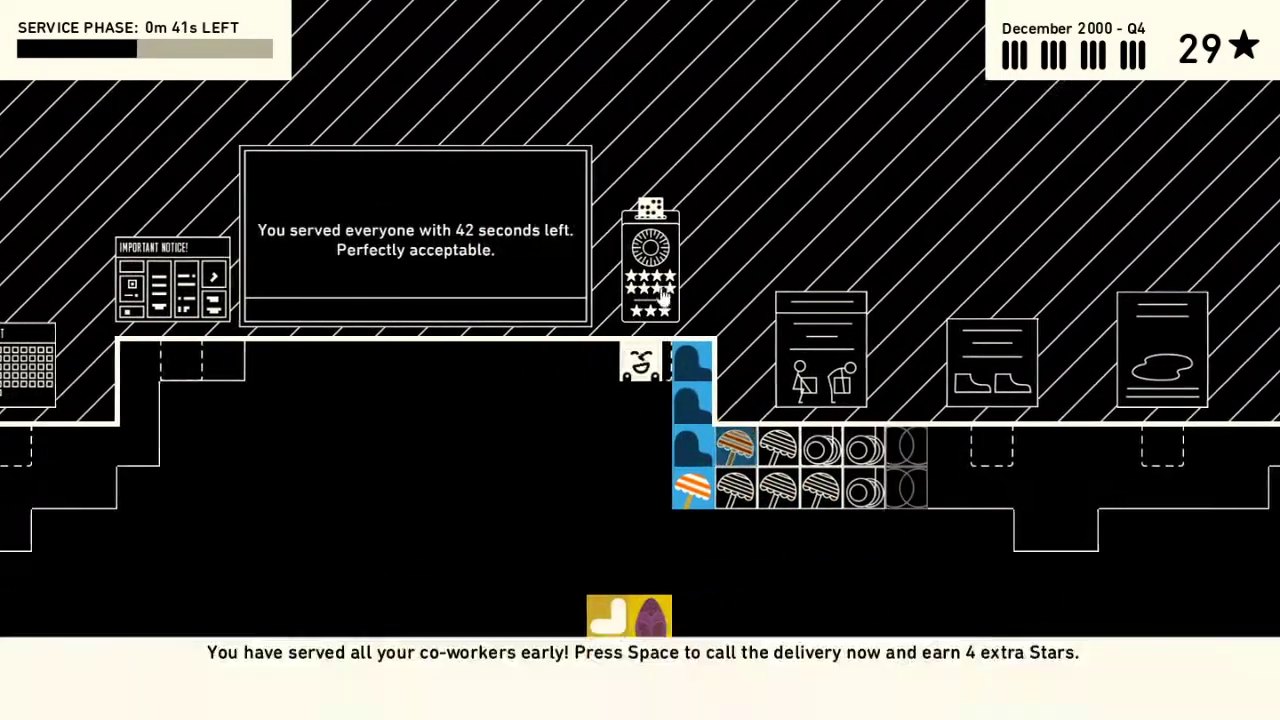
{"action": "key", "text": "space"}
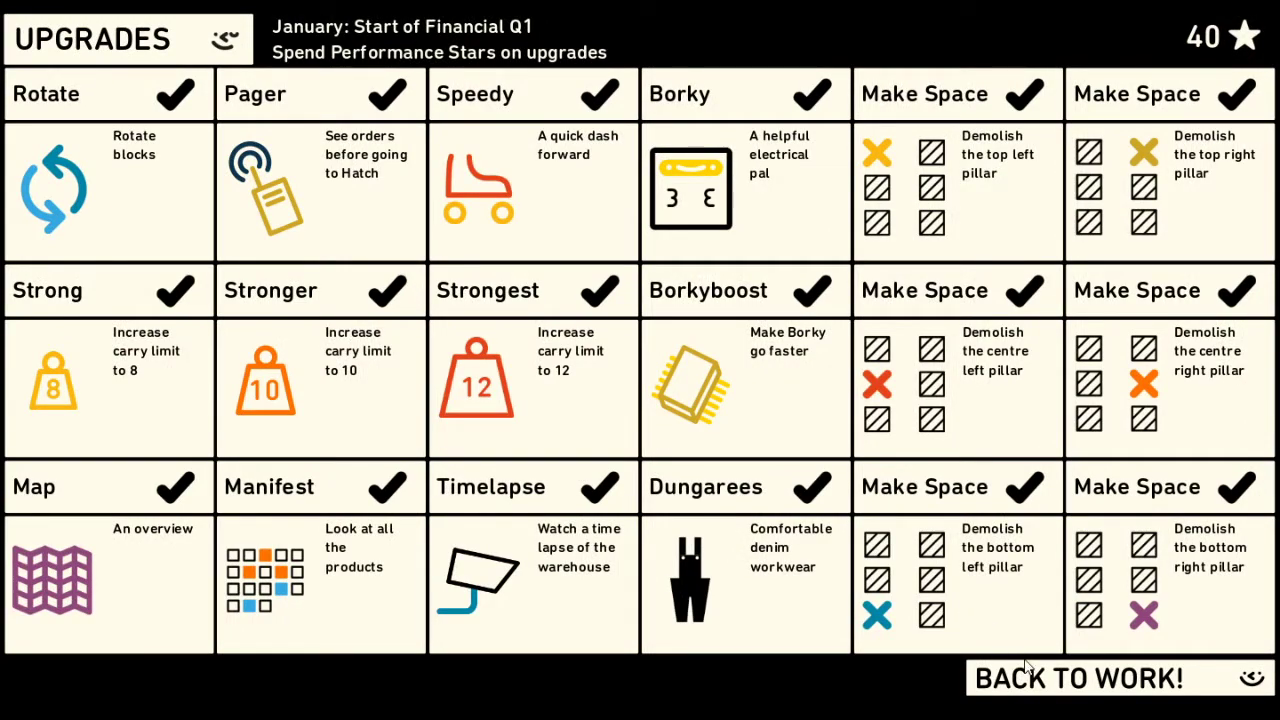
- Choose BACK TO WORK! on the Upgrades screen, keeping all 40 stars
{"action": "left_click", "coordinate": [1047, 677]}
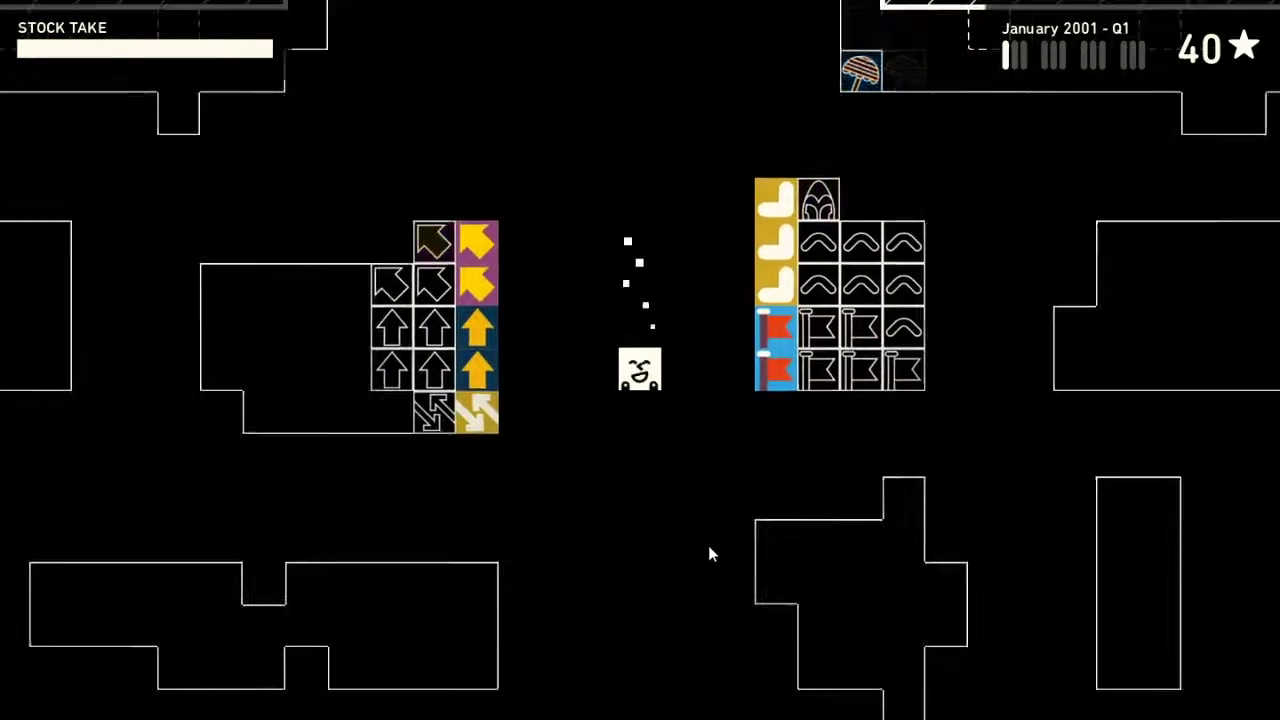
- Pick up the yellow block at the loading dock and carry it up and right
{"action": "key", "text": "Down"}
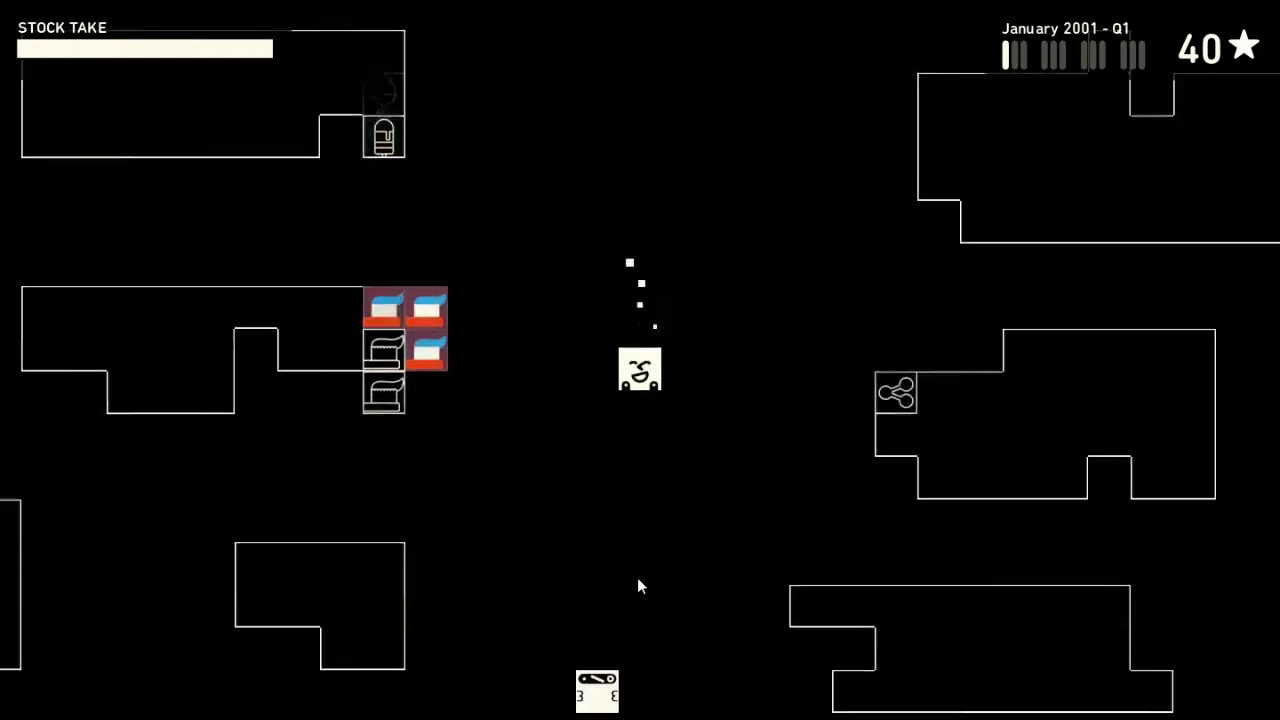
{"action": "key", "text": "Down"}
{"action": "key", "text": "space"}
{"action": "key", "text": "Up"}
{"action": "key", "text": "Right"}
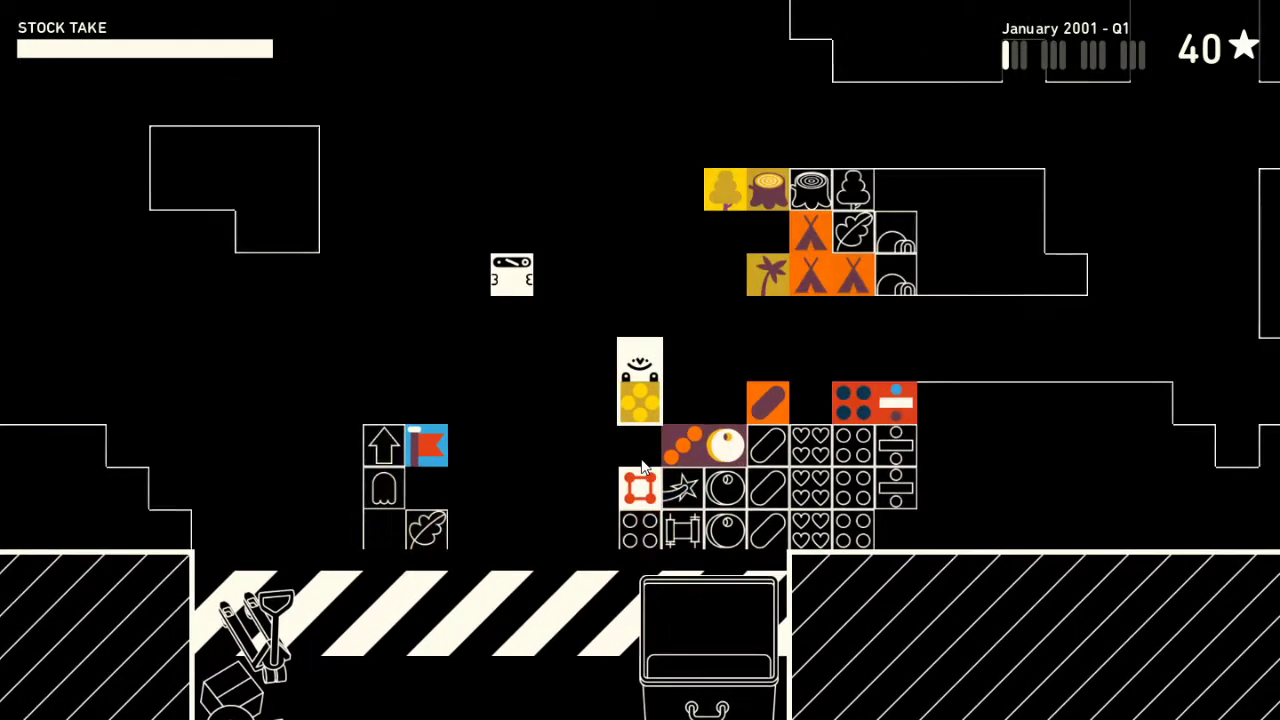
{"action": "key", "text": "Down"}
{"action": "key", "text": "Left"}
{"action": "key", "text": "Left"}
{"action": "key", "text": "Left"}
{"action": "key", "text": "Left"}
{"action": "key", "text": "Left"}
- Move around the shelves beside the truck, then leave the loading dock
{"action": "key", "text": "Up"}
{"action": "key", "text": "Up"}
{"action": "key", "text": "Right"}
{"action": "key", "text": "Left"}
{"action": "key", "text": "Left"}
{"action": "key", "text": "Left"}
{"action": "key", "text": "Left"}
{"action": "key", "text": "Left"}
{"action": "key", "text": "Down"}
{"action": "key", "text": "Down"}
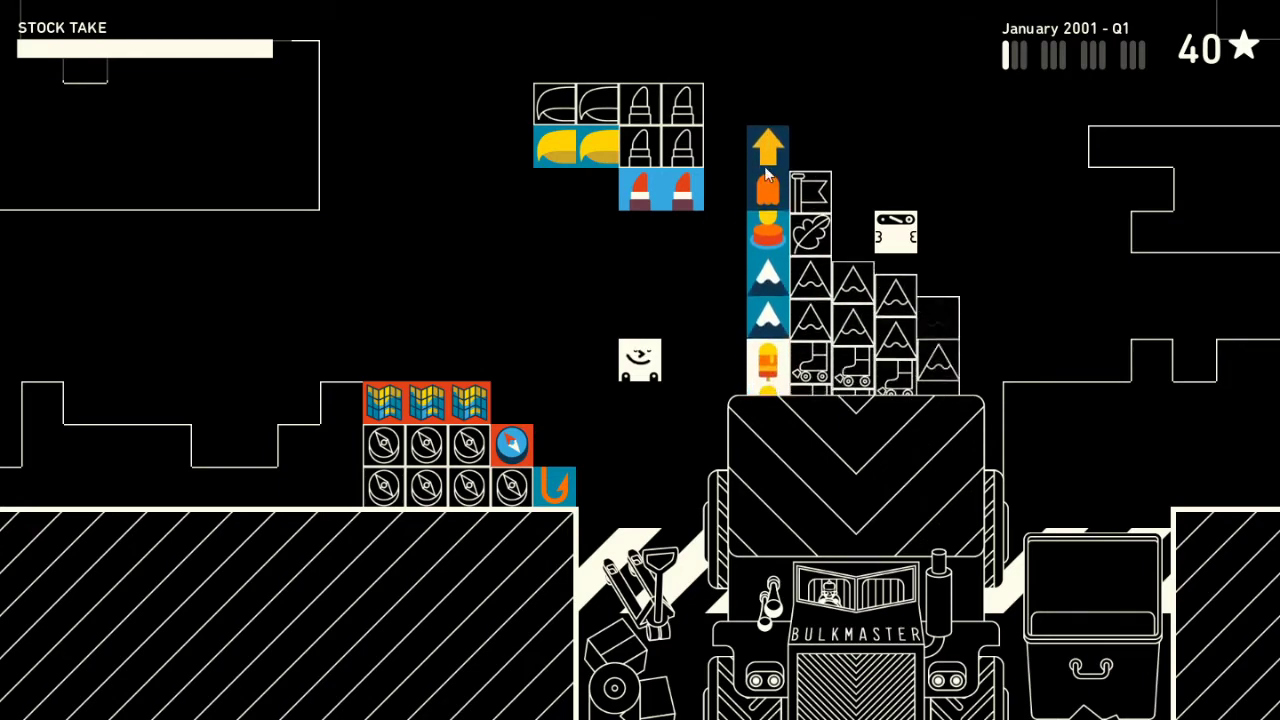
{"action": "key", "text": "Down"}
{"action": "key", "text": "Right"}
{"action": "key", "text": "Up"}
{"action": "key", "text": "Left"}
{"action": "key", "text": "Left"}
{"action": "key", "text": "Left"}
{"action": "key", "text": "Left"}
{"action": "key", "text": "Left"}
{"action": "key", "text": "Up"}
{"action": "key", "text": "Up"}
- Navigate up and right between the shelves
{"action": "key", "text": "Up"}
{"action": "key", "text": "Up"}
{"action": "key", "text": "Up"}
{"action": "key", "text": "Right"}
{"action": "key", "text": "Right"}
{"action": "key", "text": "Right"}
{"action": "key", "text": "Up"}
{"action": "key", "text": "Up"}
{"action": "key", "text": "Up"}
{"action": "key", "text": "Right"}
{"action": "key", "text": "Right"}
{"action": "key", "text": "Down"}
{"action": "key", "text": "Down"}
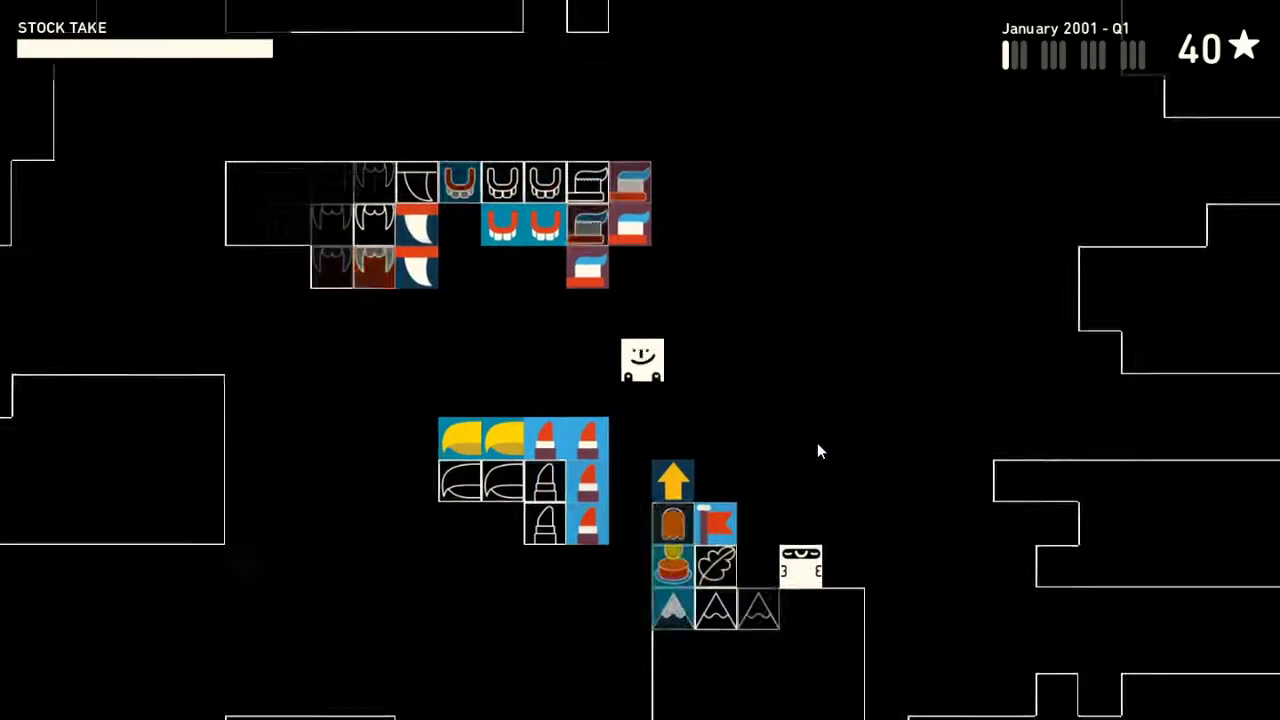
- Work up and left through the shelf aisles
{"action": "key", "text": "Up"}
{"action": "key", "text": "Up"}
{"action": "key", "text": "Up"}
{"action": "key", "text": "Right"}
{"action": "key", "text": "Right"}
{"action": "key", "text": "Right"}
{"action": "key", "text": "Up"}
{"action": "key", "text": "Up"}
{"action": "key", "text": "Up"}
{"action": "key", "text": "Right"}
{"action": "key", "text": "Right"}
{"action": "key", "text": "Up"}
{"action": "key", "text": "Up"}
{"action": "key", "text": "Up"}
{"action": "key", "text": "Left"}
{"action": "key", "text": "Left"}
{"action": "key", "text": "Left"}
{"action": "key", "text": "Up"}
{"action": "key", "text": "Up"}
{"action": "key", "text": "Right"}
{"action": "key", "text": "Right"}
{"action": "key", "text": "Up"}
{"action": "key", "text": "Up"}
{"action": "key", "text": "Left"}
{"action": "key", "text": "Up"}
{"action": "key", "text": "Up"}
{"action": "key", "text": "Left"}
{"action": "key", "text": "Left"}
{"action": "key", "text": "Up"}
{"action": "key", "text": "Up"}
{"action": "key", "text": "Up"}
- Cross the warehouse floor toward the next shelf block
{"action": "key", "text": "Right"}
{"action": "key", "text": "Right"}
{"action": "key", "text": "Right"}
{"action": "key", "text": "Right"}
{"action": "key", "text": "Right"}
{"action": "key", "text": "Right"}
{"action": "key", "text": "Down"}
{"action": "key", "text": "Down"}
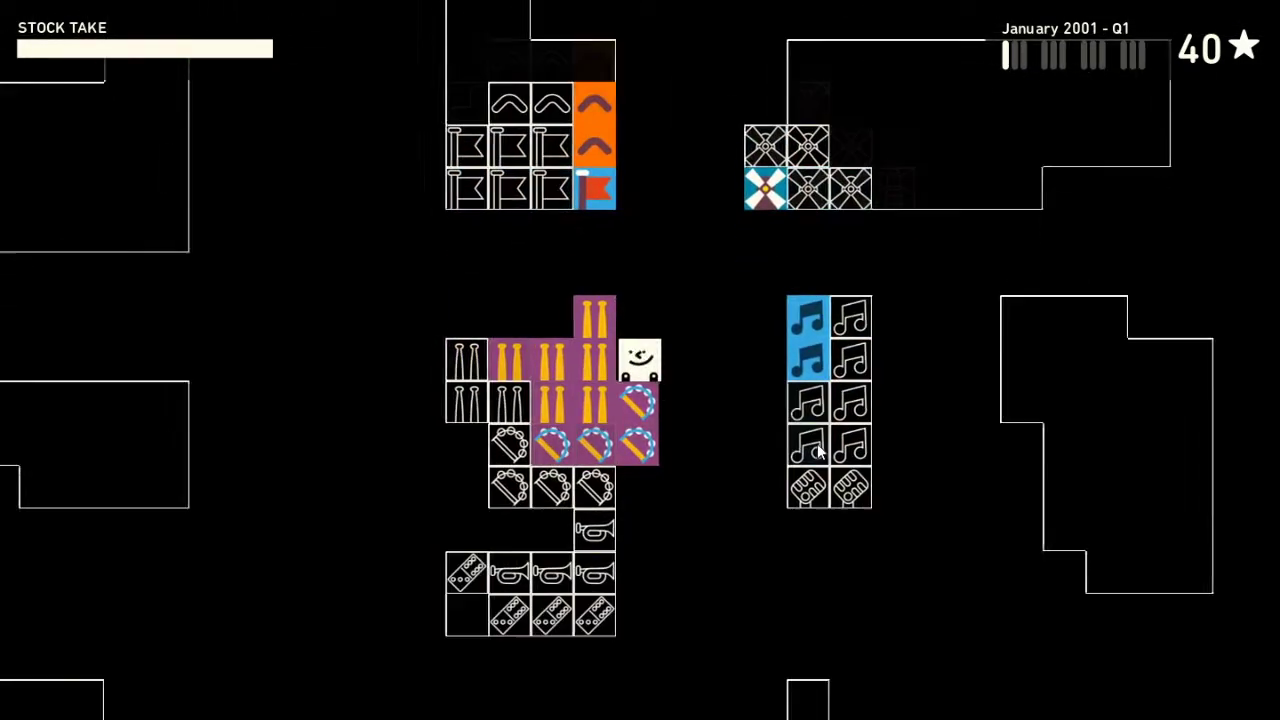
{"action": "key", "text": "Down"}
{"action": "key", "text": "Up"}
{"action": "key", "text": "Up"}
{"action": "key", "text": "Left"}
{"action": "key", "text": "Left"}
{"action": "key", "text": "Up"}
{"action": "key", "text": "Left"}
{"action": "key", "text": "Left"}
{"action": "key", "text": "Left"}
{"action": "key", "text": "Down"}
{"action": "key", "text": "Down"}
{"action": "key", "text": "Right"}
{"action": "key", "text": "Up"}
{"action": "key", "text": "Right"}
{"action": "key", "text": "Down"}
{"action": "key", "text": "Left"}
- Head up to the front wall and walk left along it
{"action": "key", "text": "Right"}
{"action": "key", "text": "Left"}
{"action": "key", "text": "Left"}
{"action": "key", "text": "Left"}
{"action": "key", "text": "Left"}
{"action": "key", "text": "Up"}
{"action": "key", "text": "Up"}
{"action": "key", "text": "Up"}
{"action": "key", "text": "Up"}
{"action": "key", "text": "Right"}
{"action": "key", "text": "Right"}
{"action": "key", "text": "Up"}
{"action": "key", "text": "Up"}
{"action": "key", "text": "Right"}
{"action": "key", "text": "Up"}
{"action": "key", "text": "Up"}
{"action": "key", "text": "Up"}
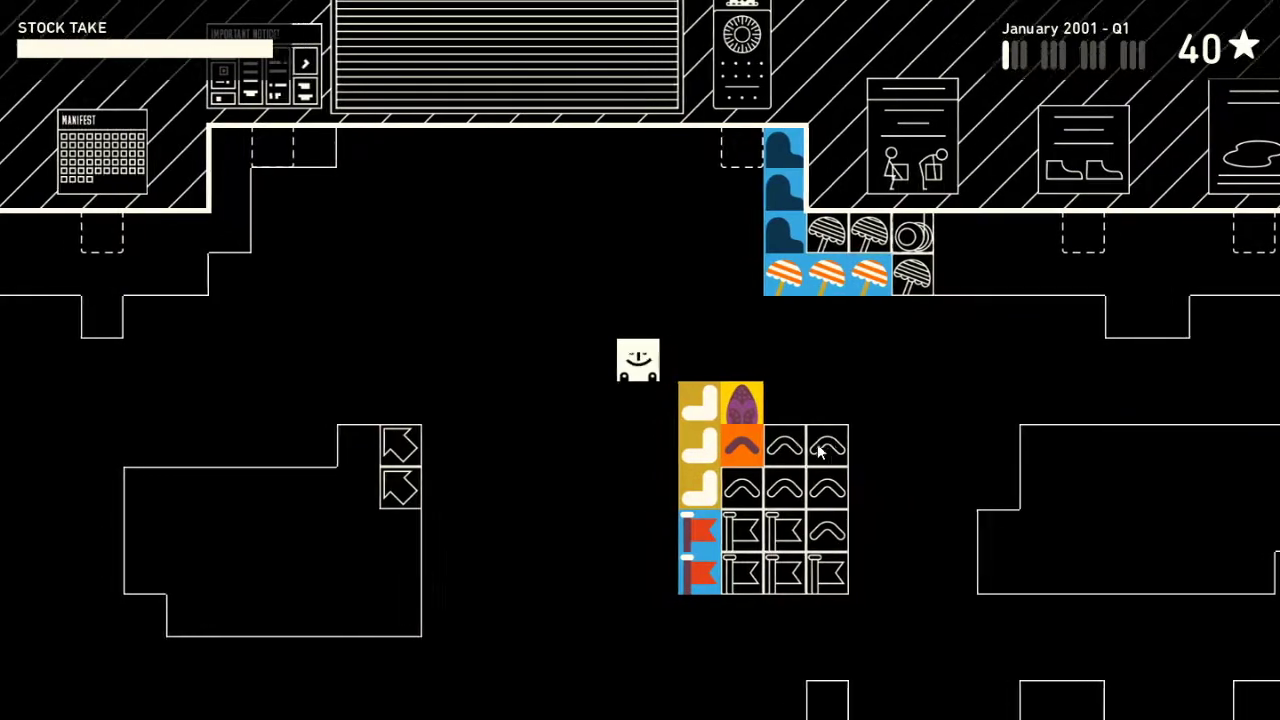
{"action": "key", "text": "Left"}
{"action": "key", "text": "Left"}
{"action": "key", "text": "Left"}
{"action": "key", "text": "Left"}
{"action": "key", "text": "Up"}
{"action": "key", "text": "Left"}
{"action": "key", "text": "Left"}
{"action": "key", "text": "Up"}
{"action": "key", "text": "Up"}
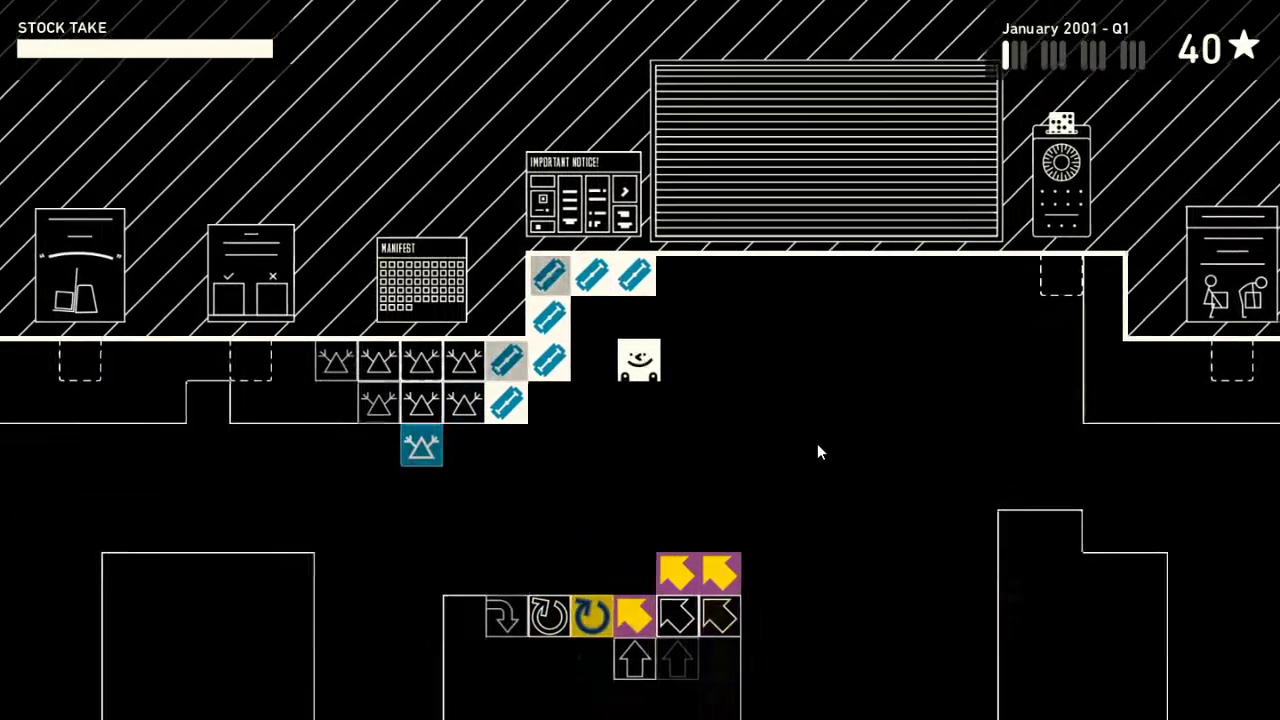
- Go to the arrow products, then walk down toward the lower shelves
{"action": "key", "text": "Right"}
{"action": "key", "text": "Right"}
{"action": "key", "text": "Right"}
{"action": "key", "text": "Right"}
{"action": "key", "text": "Down"}
{"action": "key", "text": "Down"}
{"action": "key", "text": "Down"}
{"action": "key", "text": "Down"}
{"action": "key", "text": "Down"}
{"action": "key", "text": "Right"}
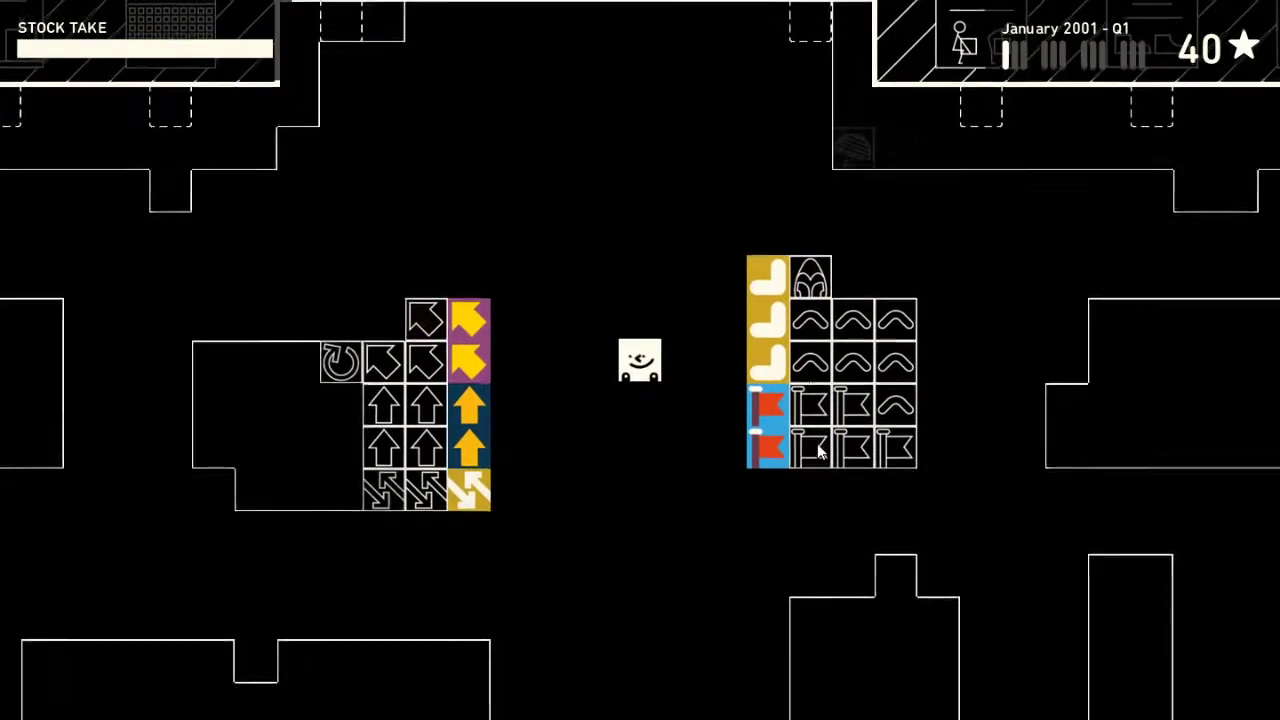
{"action": "key", "text": "Down"}
{"action": "key", "text": "Down"}
{"action": "key", "text": "Down"}
{"action": "key", "text": "Down"}
{"action": "key", "text": "Down"}
{"action": "key", "text": "Down"}
{"action": "key", "text": "Down"}
{"action": "key", "text": "Down"}
{"action": "key", "text": "Down"}
{"action": "key", "text": "Down"}
{"action": "key", "text": "Down"}
{"action": "key", "text": "Down"}
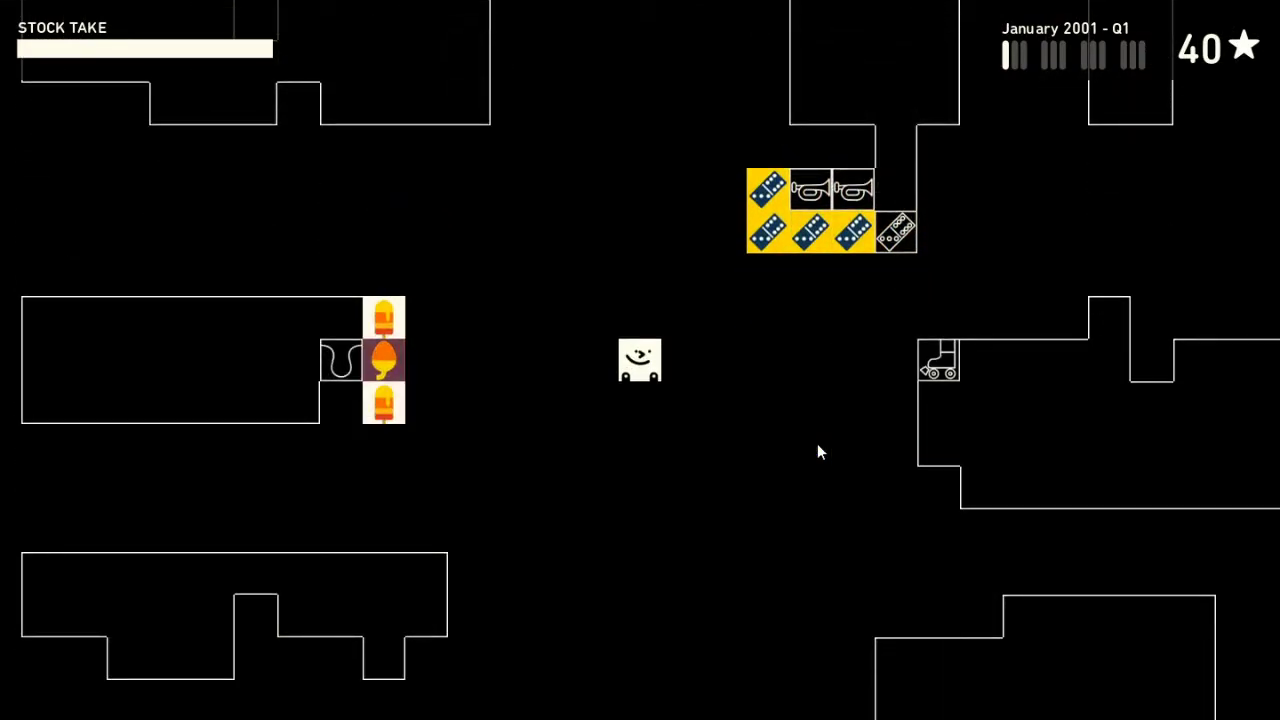
{"action": "key", "text": "Down"}
{"action": "key", "text": "Down"}
{"action": "key", "text": "Down"}
{"action": "key", "text": "Down"}
{"action": "key", "text": "Down"}
{"action": "key", "text": "Down"}
{"action": "key", "text": "Down"}
{"action": "key", "text": "Down"}
{"action": "key", "text": "Down"}
{"action": "key", "text": "Down"}
{"action": "key", "text": "Down"}
{"action": "key", "text": "Down"}
{"action": "key", "text": "Down"}
{"action": "key", "text": "Right"}
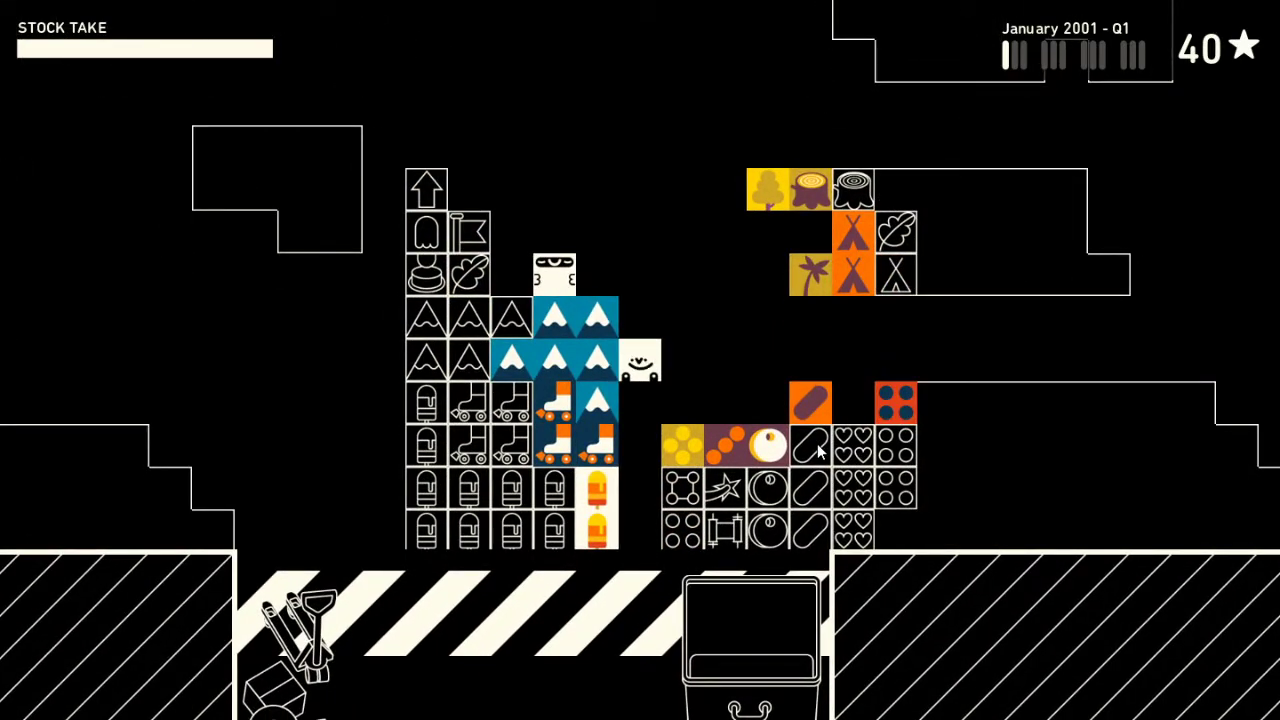
- Walk up beside the toothpaste shelf, then back down toward the hatch
{"action": "key", "text": "Up"}
{"action": "key", "text": "Up"}
{"action": "key", "text": "Up"}
{"action": "key", "text": "Up"}
{"action": "key", "text": "Left"}
{"action": "key", "text": "Left"}
{"action": "key", "text": "Left"}
{"action": "key", "text": "Left"}
{"action": "key", "text": "Up"}
{"action": "key", "text": "Up"}
{"action": "key", "text": "Right"}
{"action": "key", "text": "Right"}
{"action": "key", "text": "Up"}
{"action": "key", "text": "Up"}
{"action": "key", "text": "Up"}
{"action": "key", "text": "Up"}
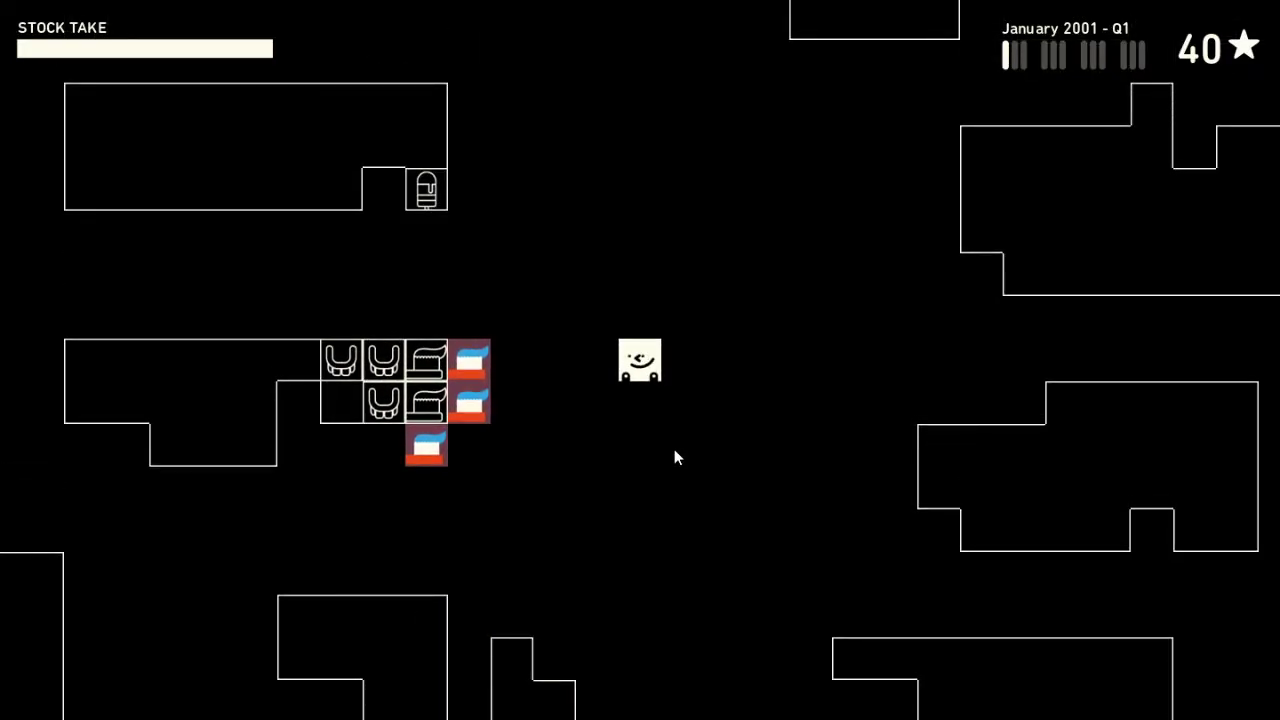
{"action": "key", "text": "Up"}
{"action": "key", "text": "Up"}
{"action": "key", "text": "Right"}
{"action": "key", "text": "Down"}
{"action": "key", "text": "Down"}
{"action": "key", "text": "Down"}
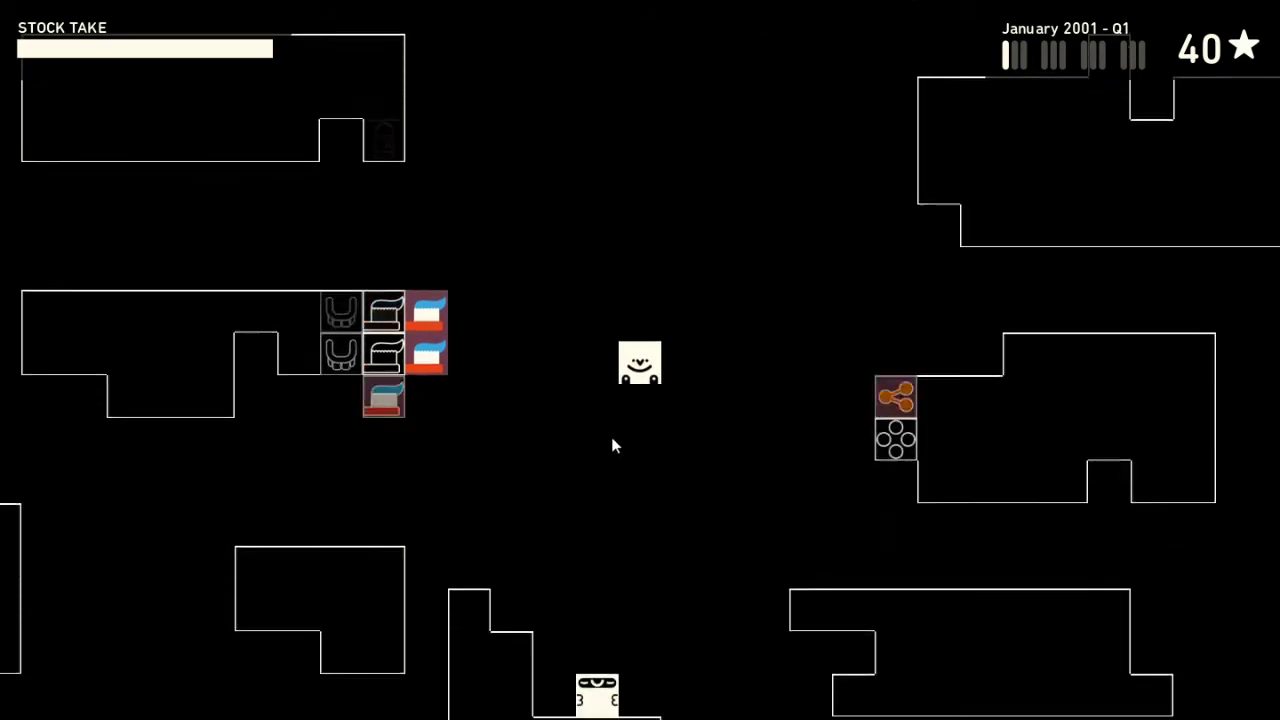
{"action": "key", "text": "Down"}
{"action": "key", "text": "Down"}
{"action": "key", "text": "Down"}
{"action": "key", "text": "Down"}
{"action": "key", "text": "Down"}
{"action": "key", "text": "Down"}
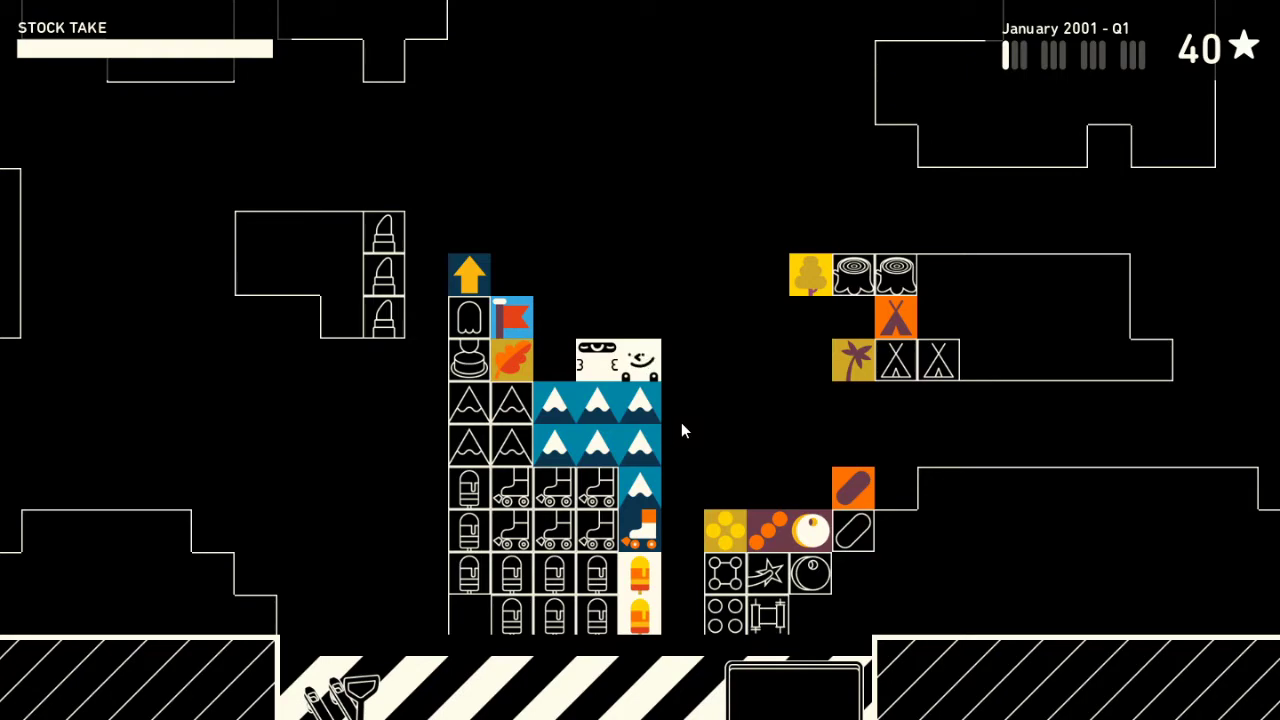
- Move the row of blue products up one tile; the manifest shows 172/200 in stock
{"action": "left_click", "coordinate": [629, 171]}
{"action": "key", "text": "Up"}
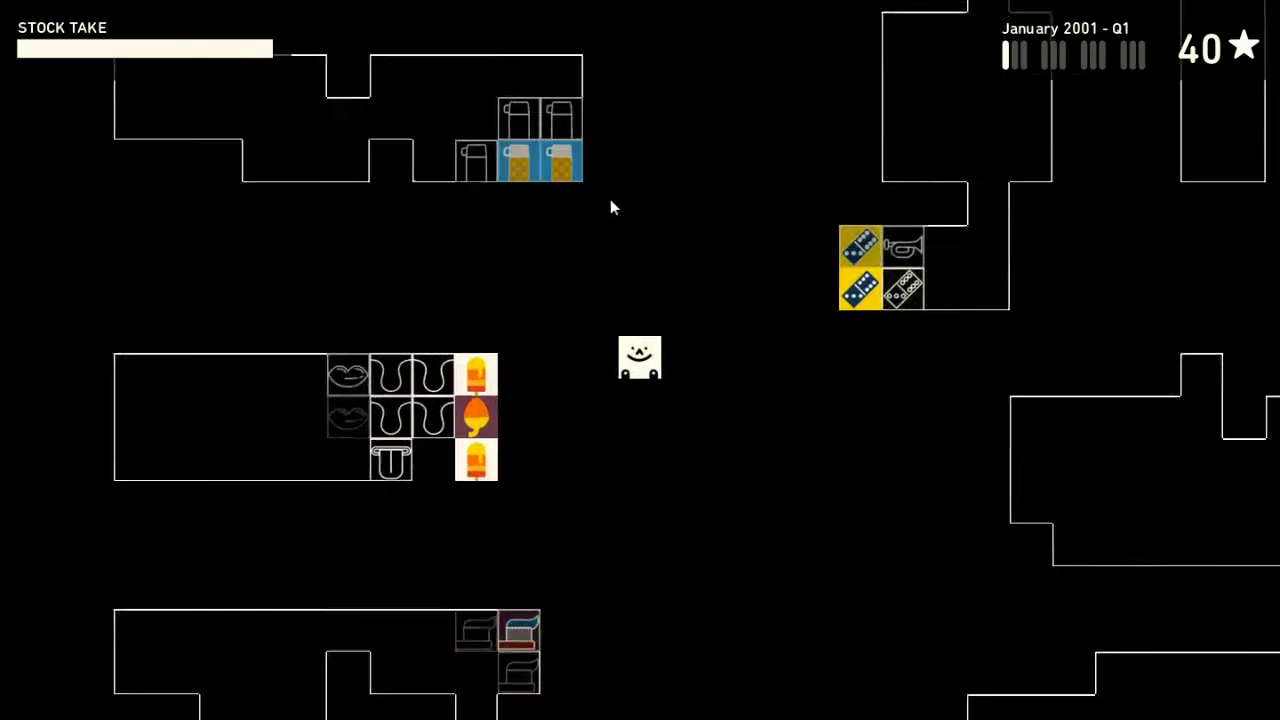
{"action": "key", "text": "Up"}
{"action": "key", "text": "Left"}
{"action": "key", "text": "Right"}
{"action": "key", "text": "space"}
{"action": "key", "text": "Up"}
- Open the manifest and review stock counts as a STATS chart, then as a GRID
{"action": "key", "text": "space"}
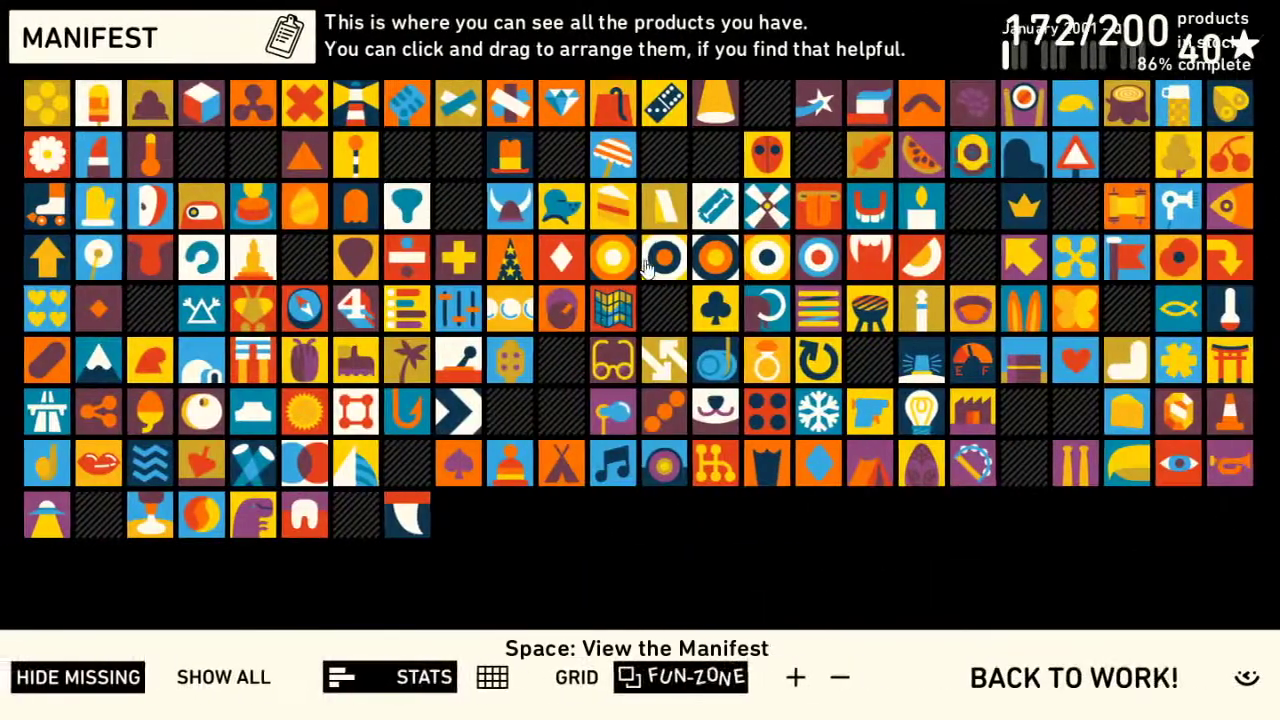
{"action": "left_click", "coordinate": [390, 680]}
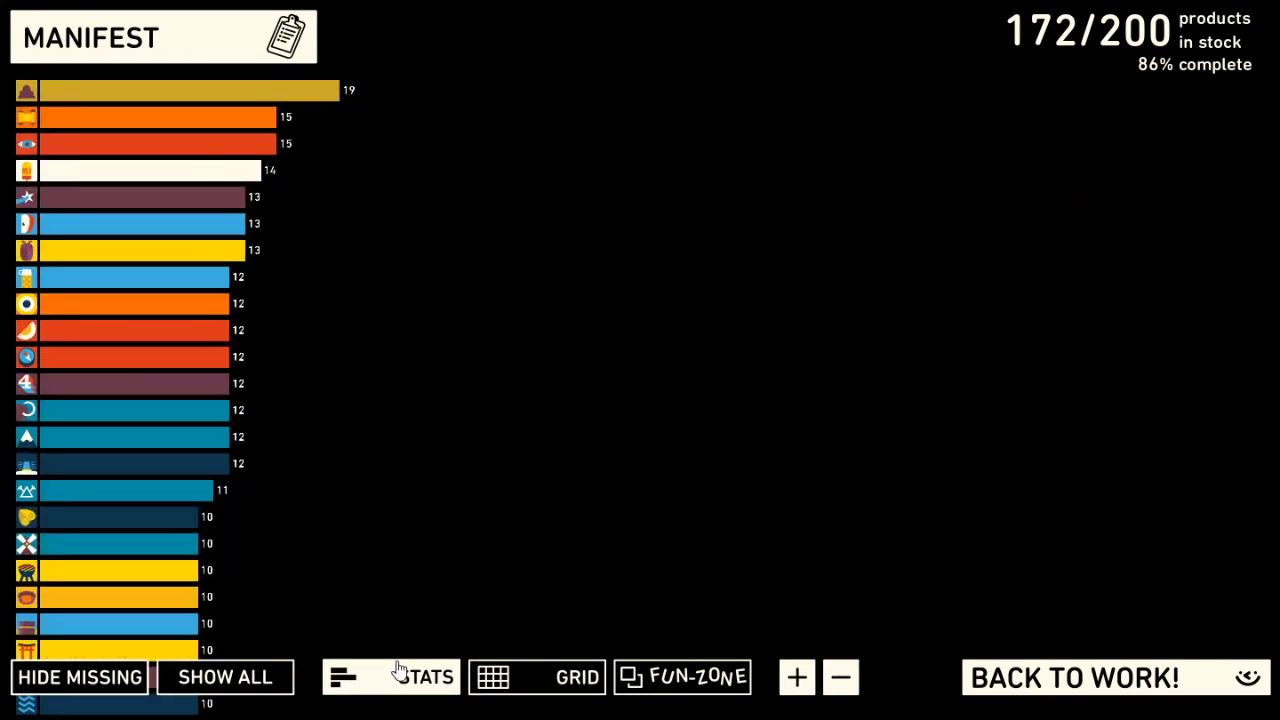
{"action": "scroll", "coordinate": [340, 203], "scroll_direction": "down", "scroll_amount": 2}
{"action": "scroll", "coordinate": [331, 226], "scroll_direction": "down", "scroll_amount": 5}
{"action": "scroll", "coordinate": [331, 234], "scroll_direction": "down", "scroll_amount": 5}
{"action": "scroll", "coordinate": [332, 233], "scroll_direction": "down", "scroll_amount": 5}
{"action": "scroll", "coordinate": [332, 233], "scroll_direction": "up", "scroll_amount": 5}
{"action": "scroll", "coordinate": [329, 240], "scroll_direction": "up", "scroll_amount": 5}
{"action": "scroll", "coordinate": [337, 246], "scroll_direction": "up", "scroll_amount": 5}
{"action": "scroll", "coordinate": [326, 200], "scroll_direction": "up", "scroll_amount": 1}
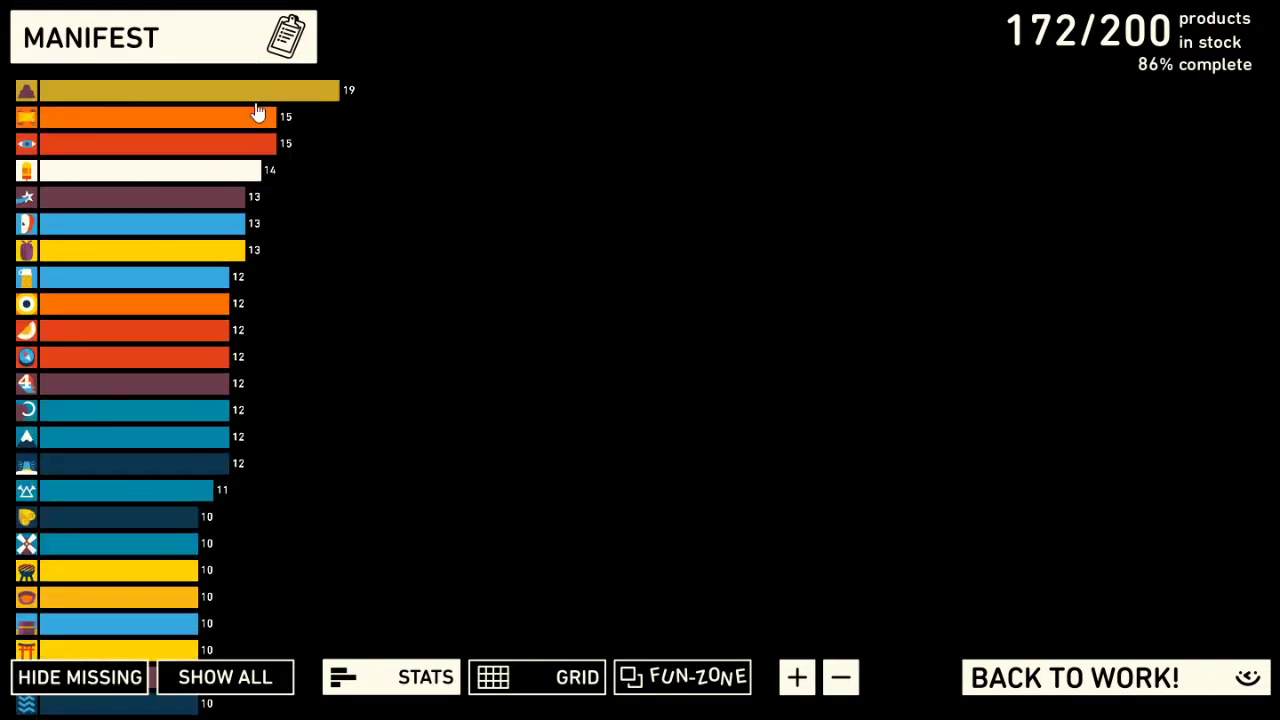
{"action": "left_click", "coordinate": [538, 680]}
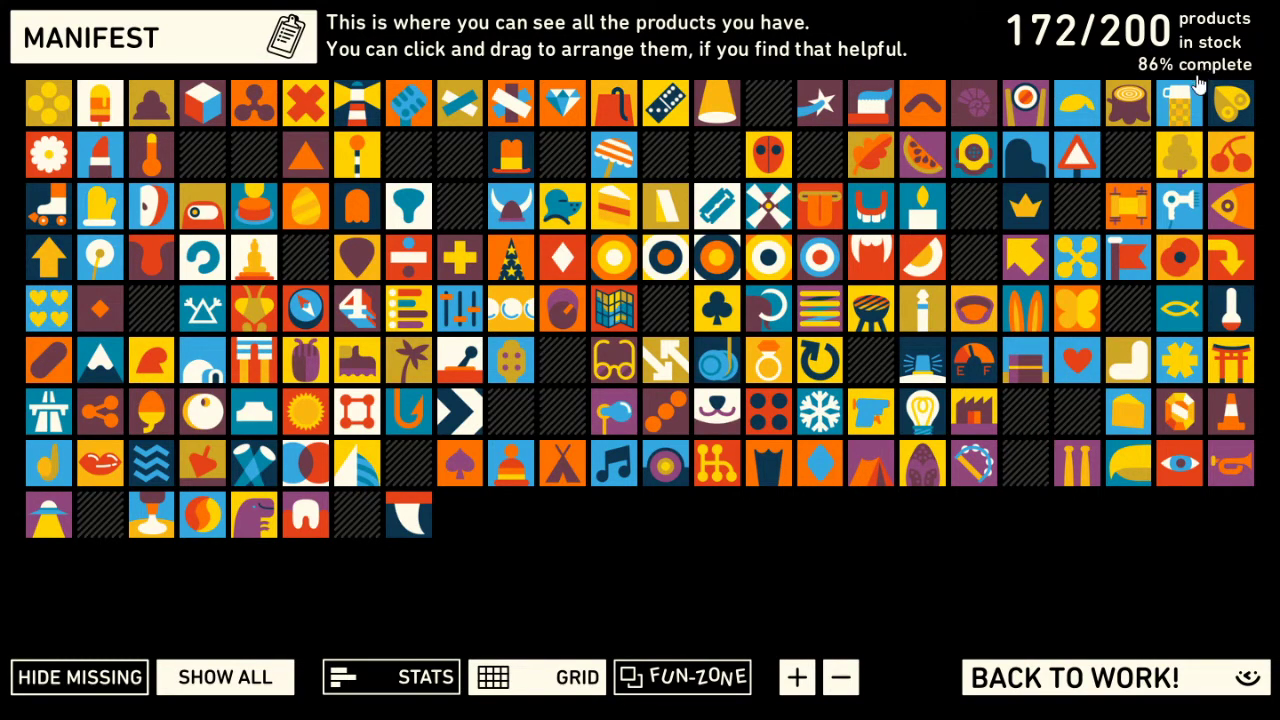
- Scatter the product icons in FUN-ZONE, resize them, then go back to work
{"action": "left_click", "coordinate": [694, 690]}
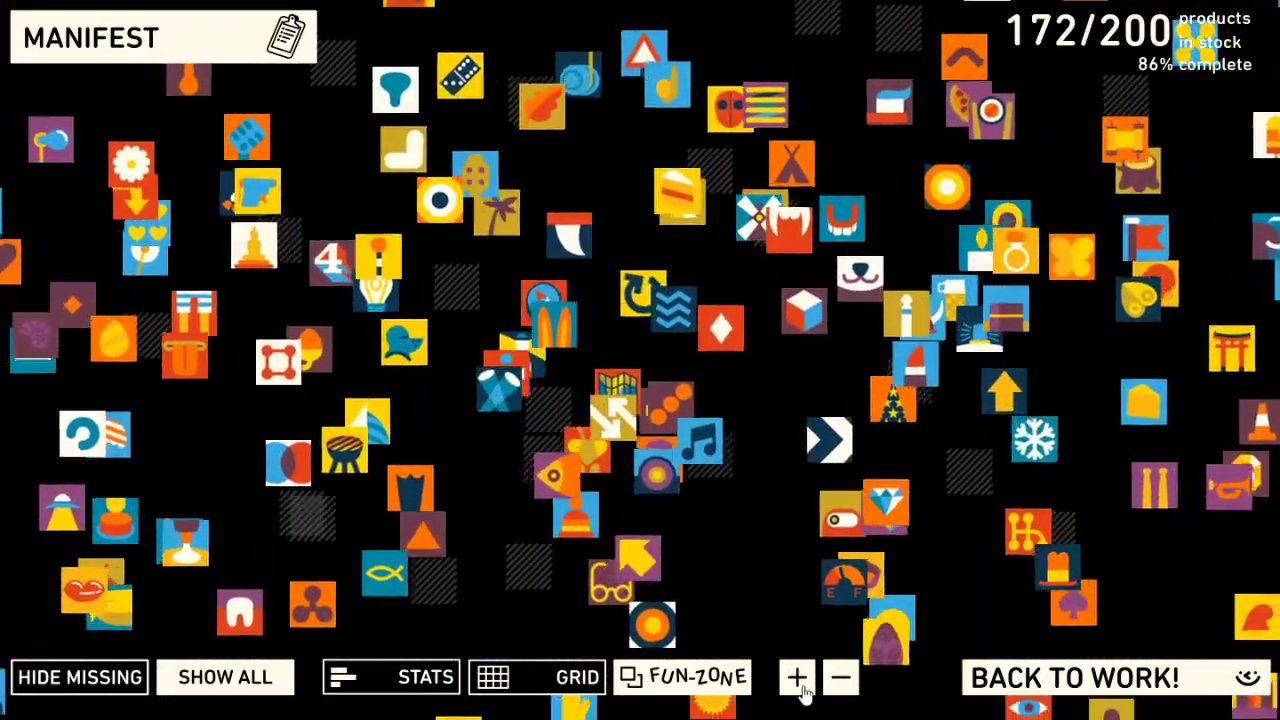
{"action": "left_click", "coordinate": [803, 688]}
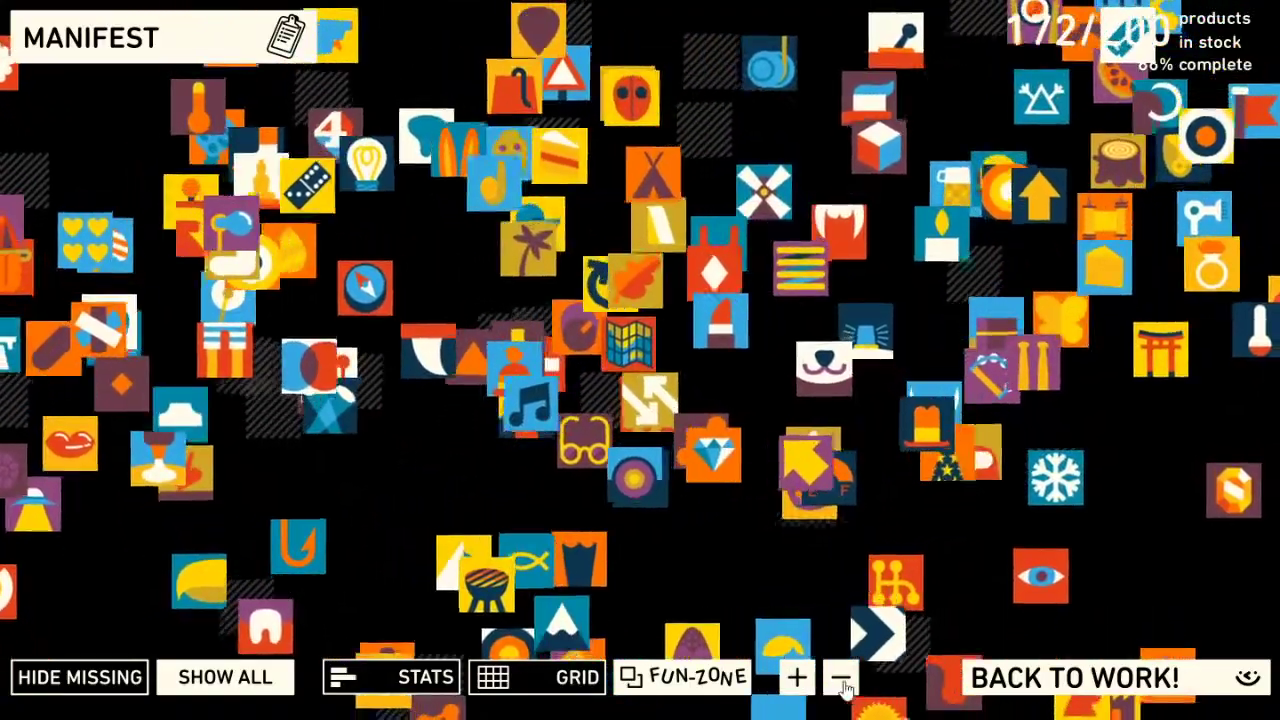
{"action": "left_click", "coordinate": [842, 680]}
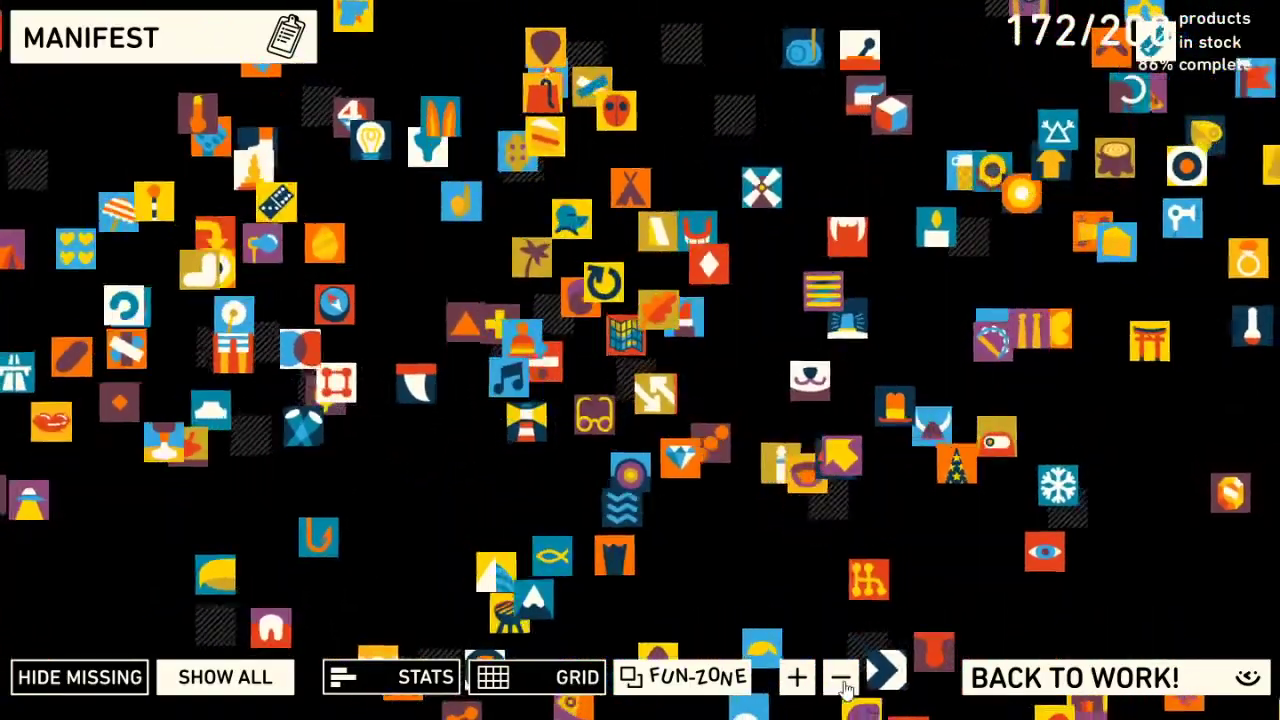
{"action": "left_click", "coordinate": [801, 679]}
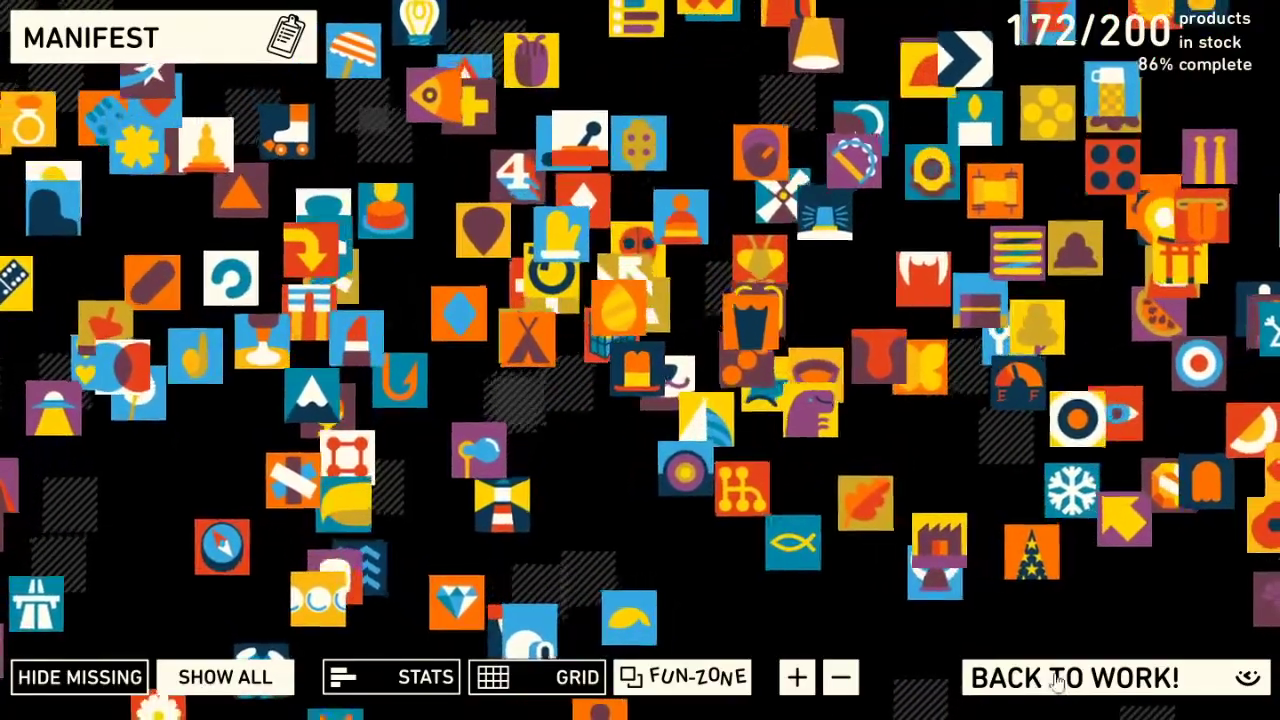
{"action": "left_click", "coordinate": [1060, 678]}
- Pack the orange swirl products into a tighter block along the top wall
{"action": "key", "text": "Left"}
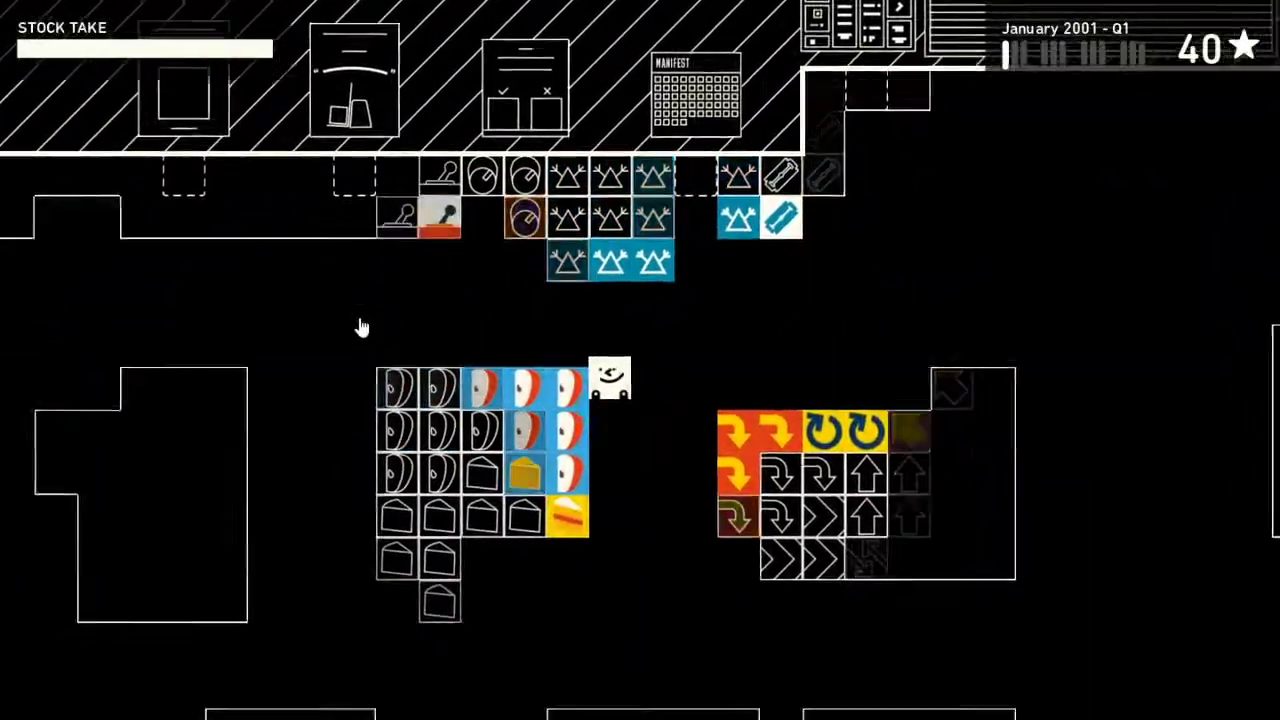
{"action": "key", "text": "Left"}
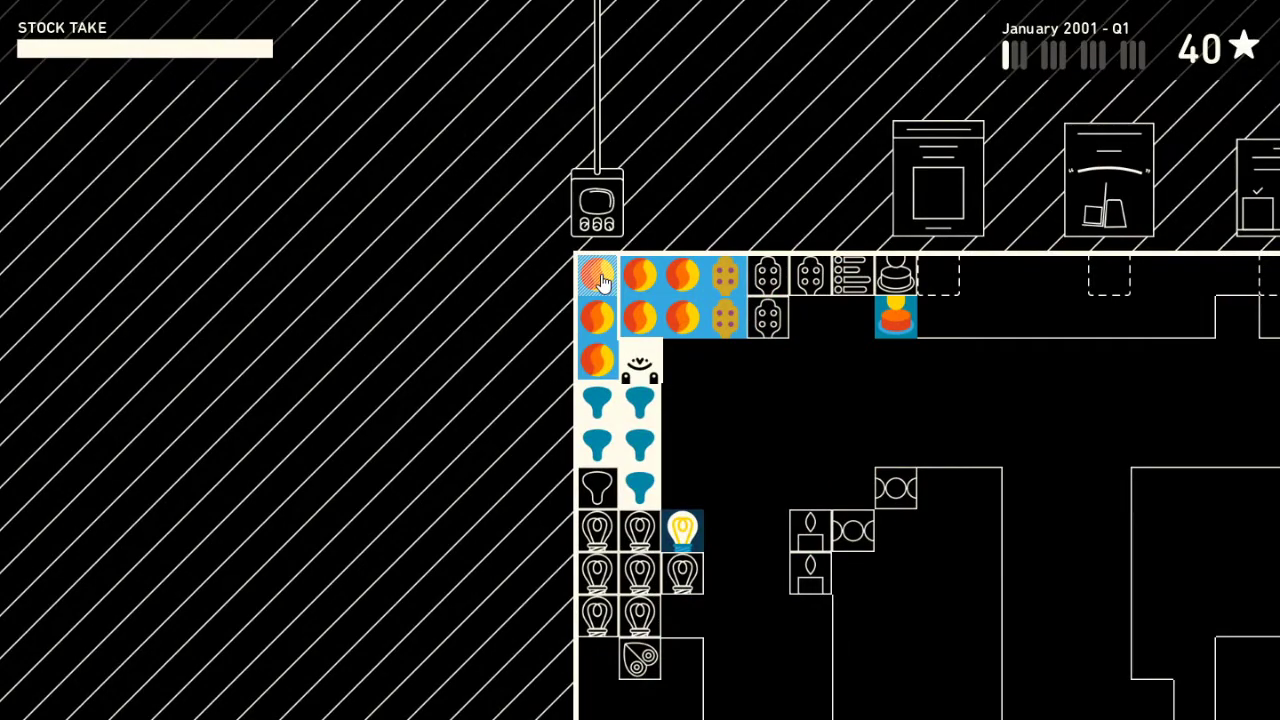
{"action": "key", "text": "Right"}
{"action": "key", "text": "Right"}
{"action": "key", "text": "Right"}
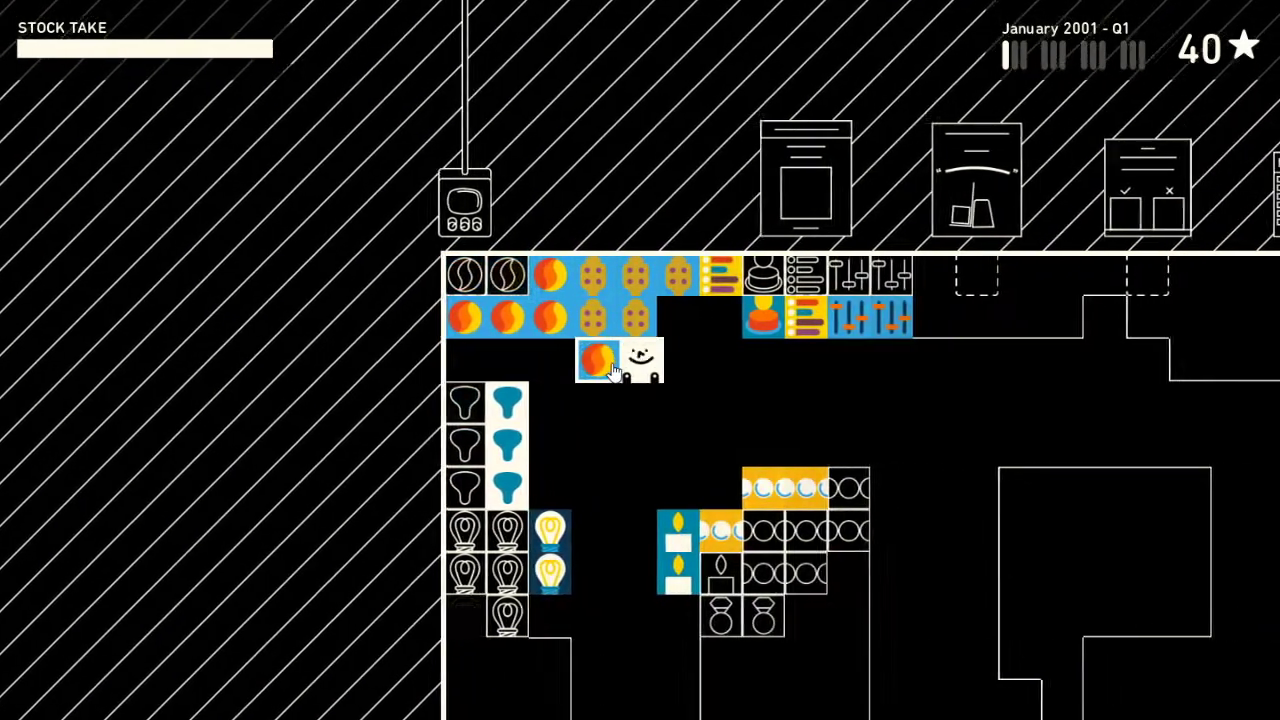
{"action": "key", "text": "Right"}
{"action": "key", "text": "space"}
{"action": "key", "text": "Left"}
{"action": "key", "text": "Left"}
{"action": "key", "text": "Left"}
{"action": "key", "text": "Left"}
{"action": "key", "text": "Left"}
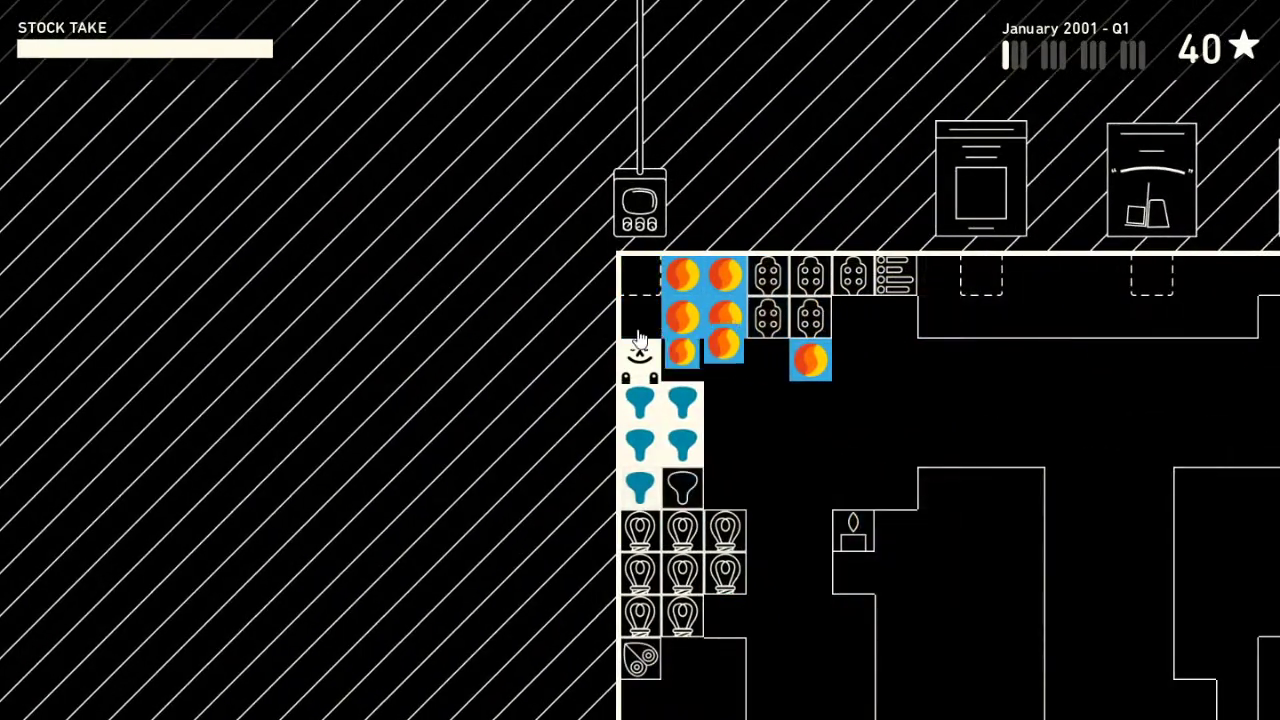